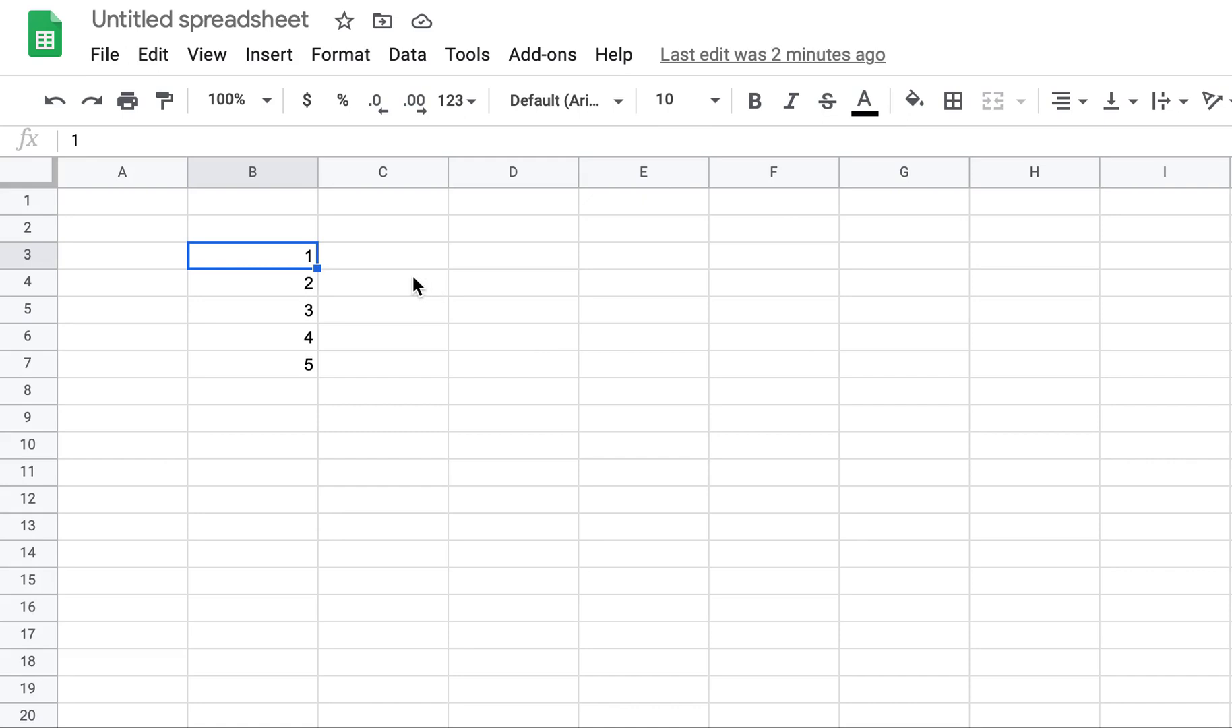
click(379, 259)
click(304, 256)
click(264, 285)
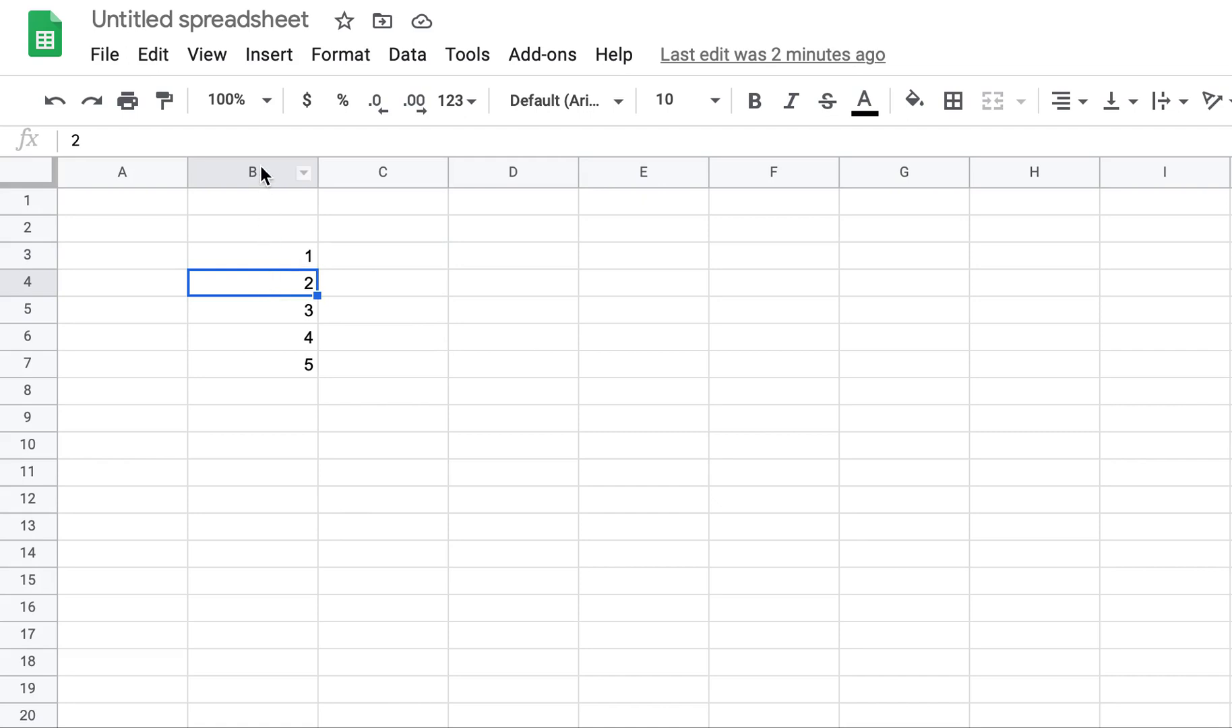
click(268, 371)
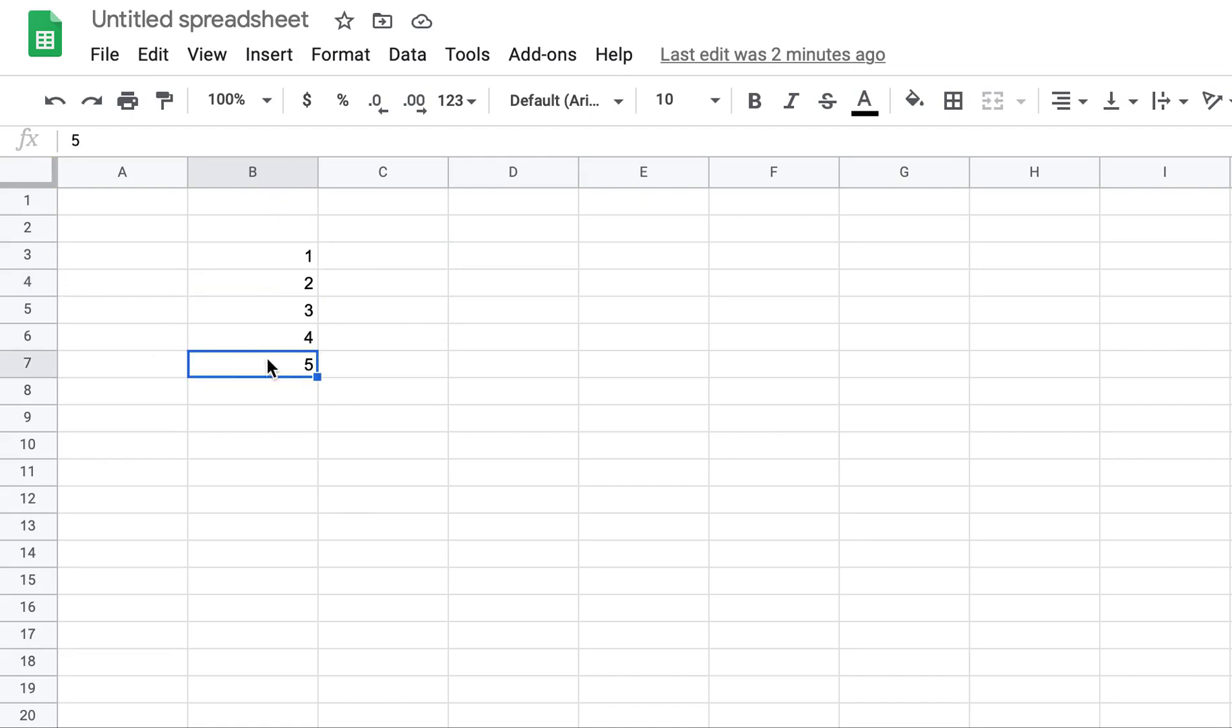
Enter the formula =B3+1 in cell C3, next to the first number.
click(396, 262)
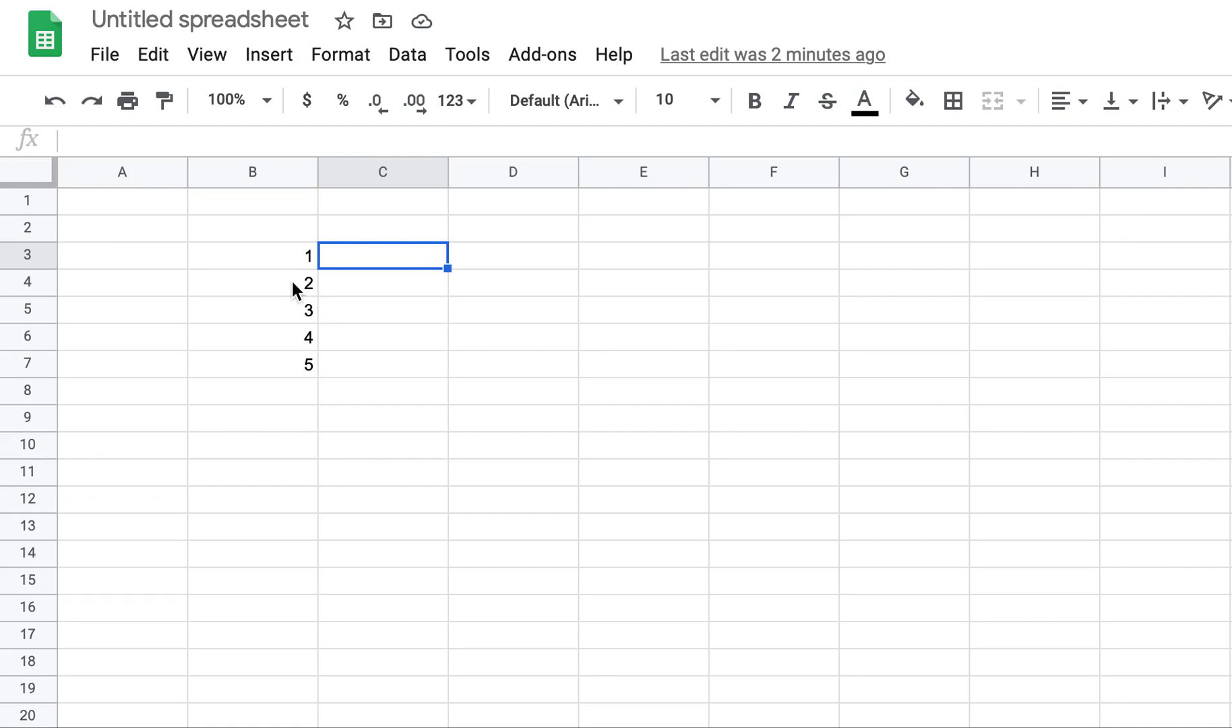
text(=)
key(Left)
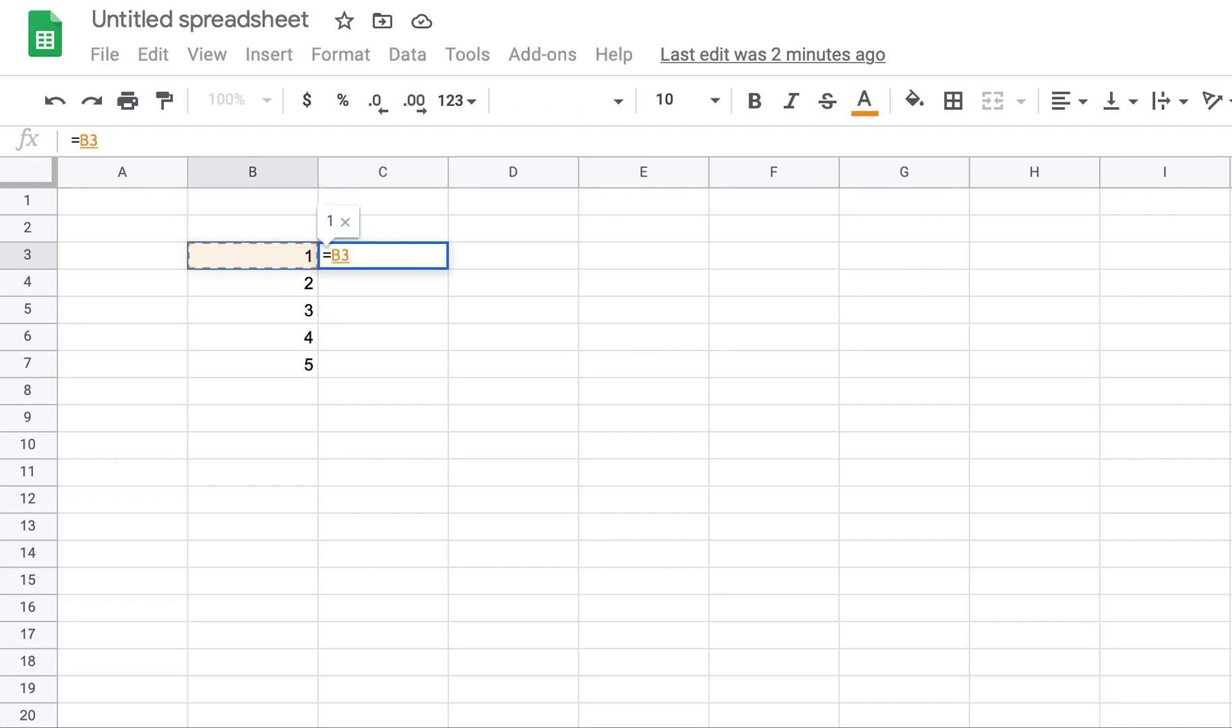
text(+1)
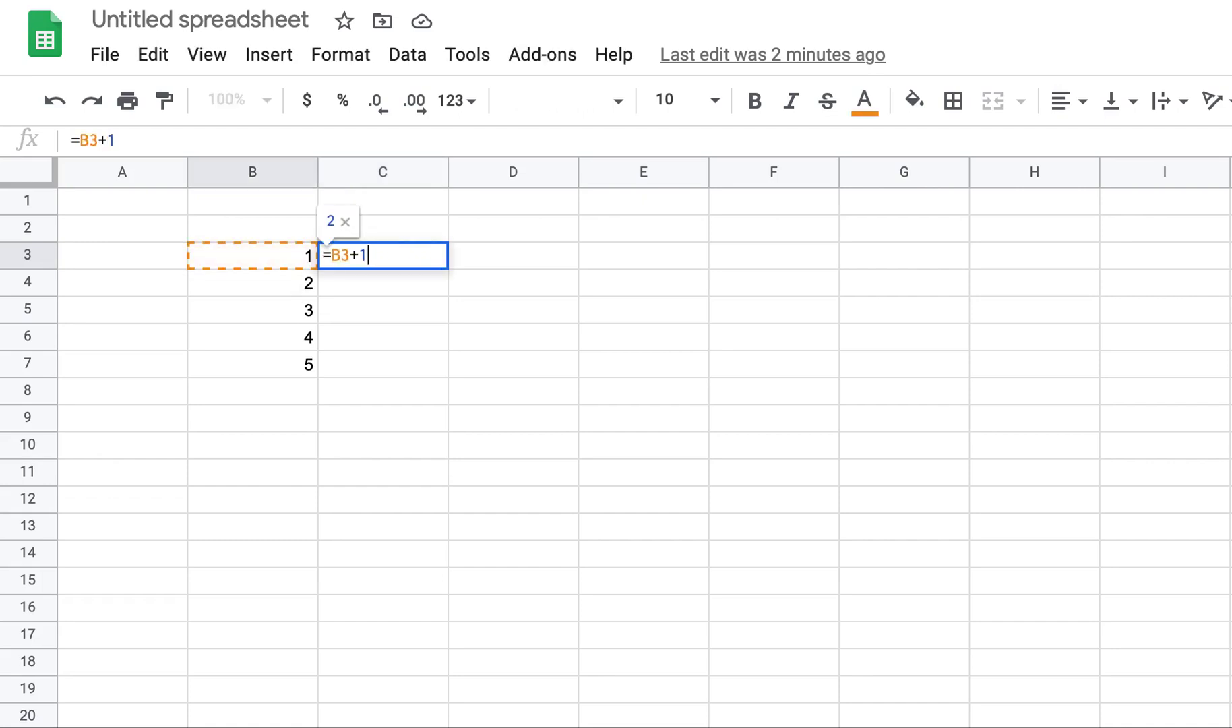
key(Return)
Copy the formula in C3 down through C7, alongside the remaining numbers in column B.
click(383, 254)
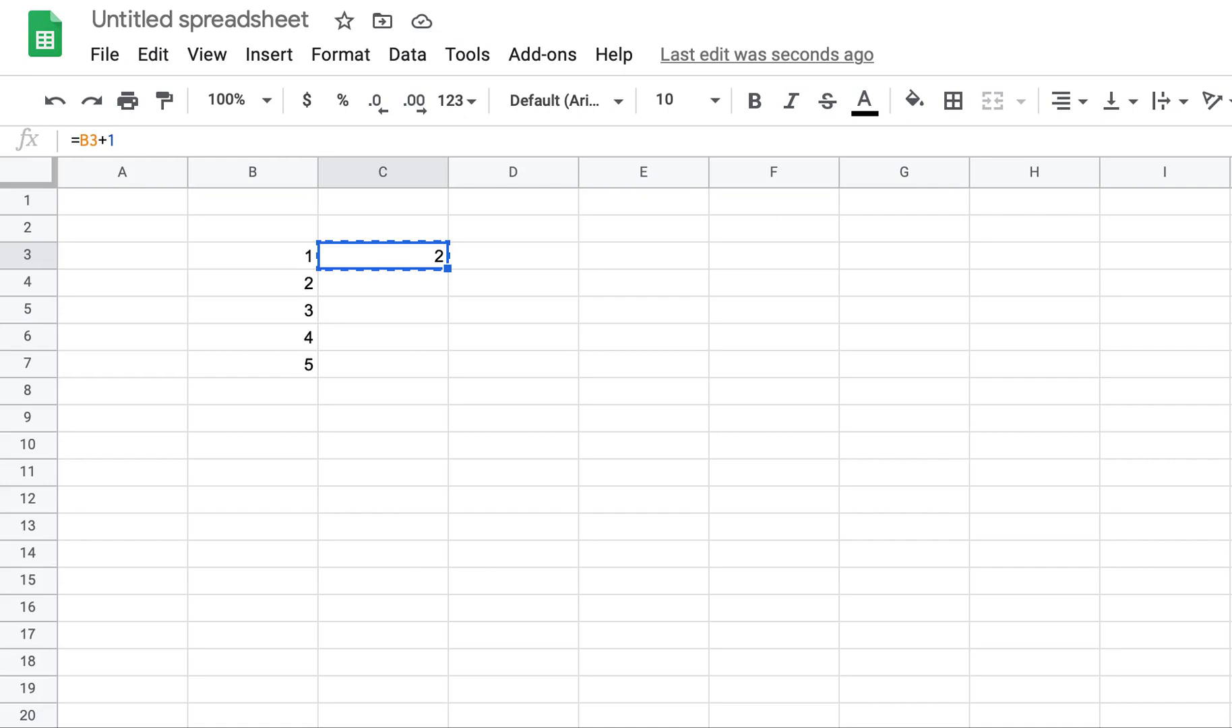
key(shift+Down)
key(shift+Down)
key(shift+Down)
key(shift+Down)
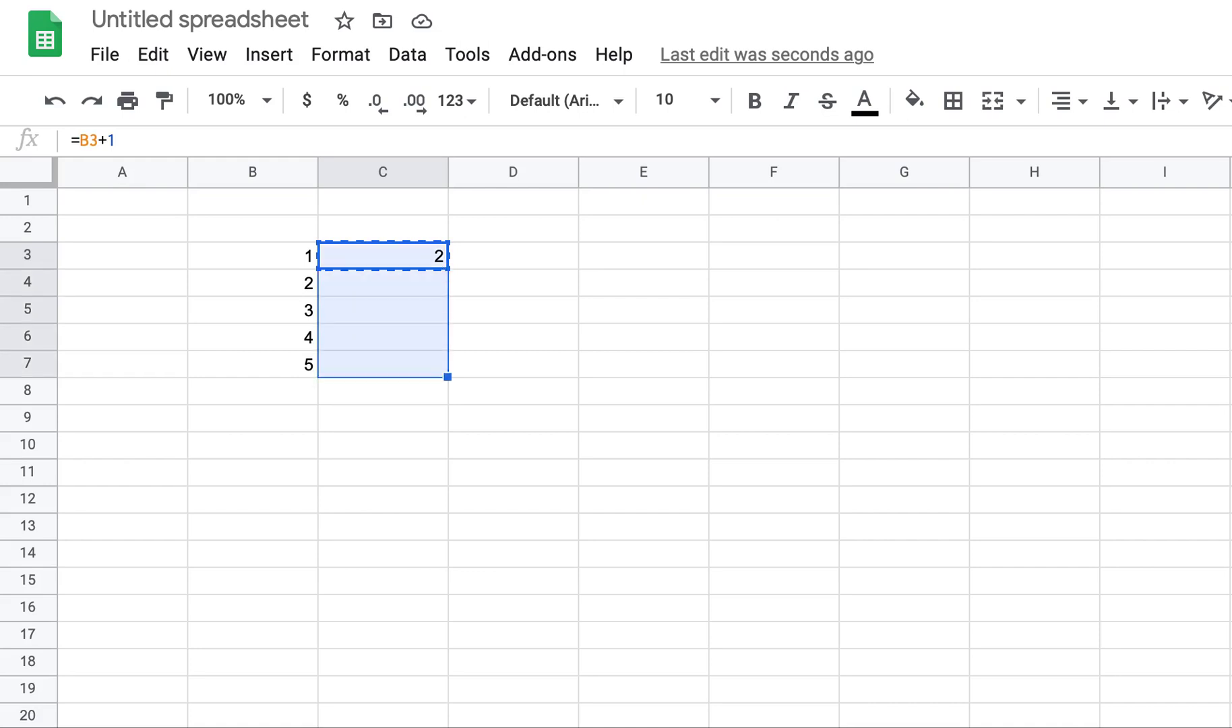
key(ctrl+v)
key(Up)
key(Down)
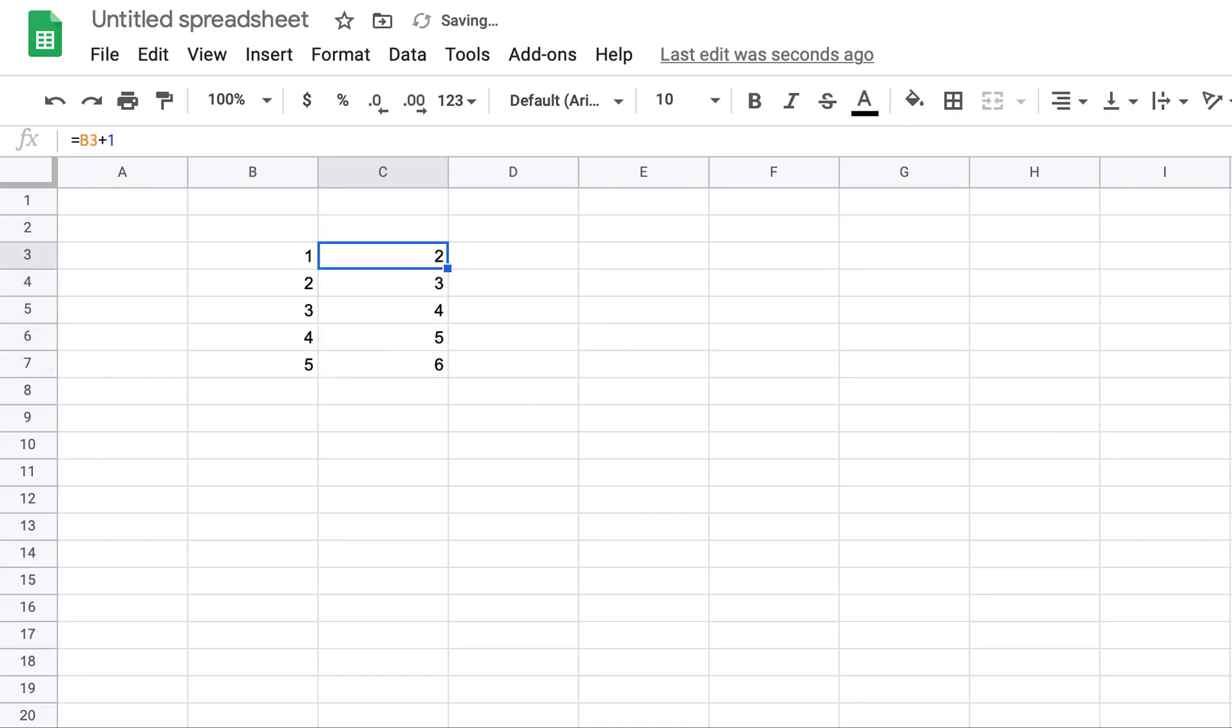
Switch the sheet to show the formulas in the cells instead of their results.
key(Down)
key(Up)
click(212, 63)
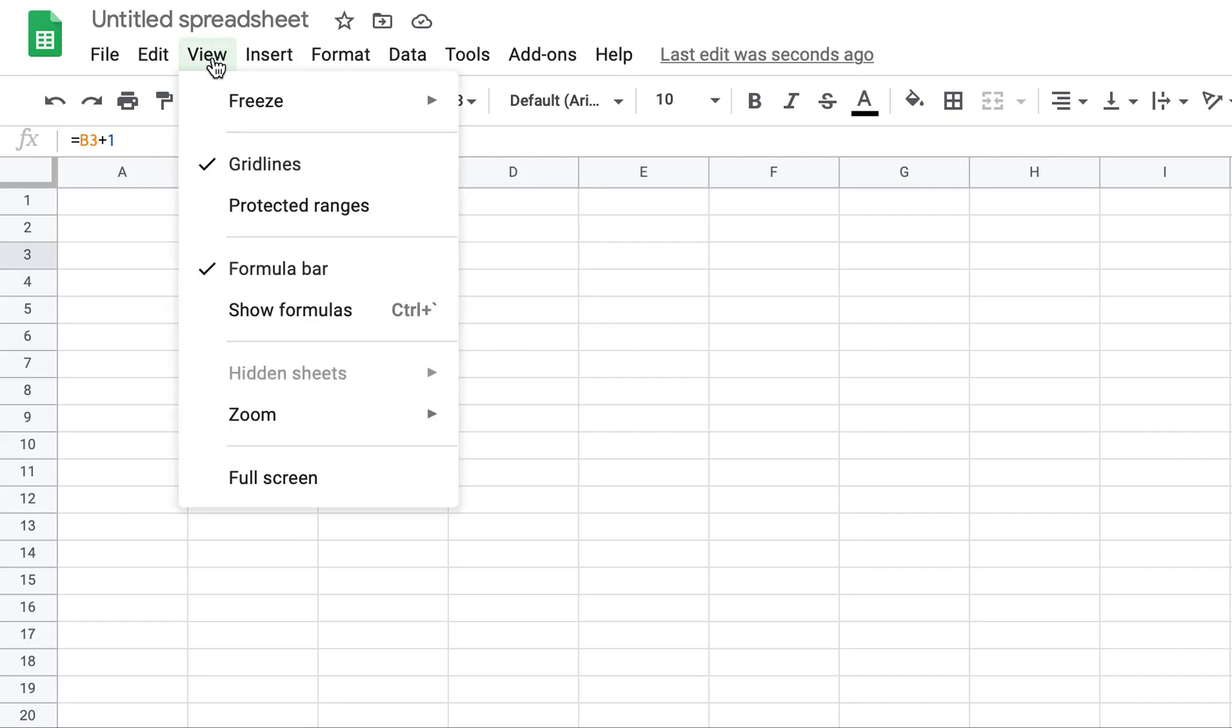
click(277, 319)
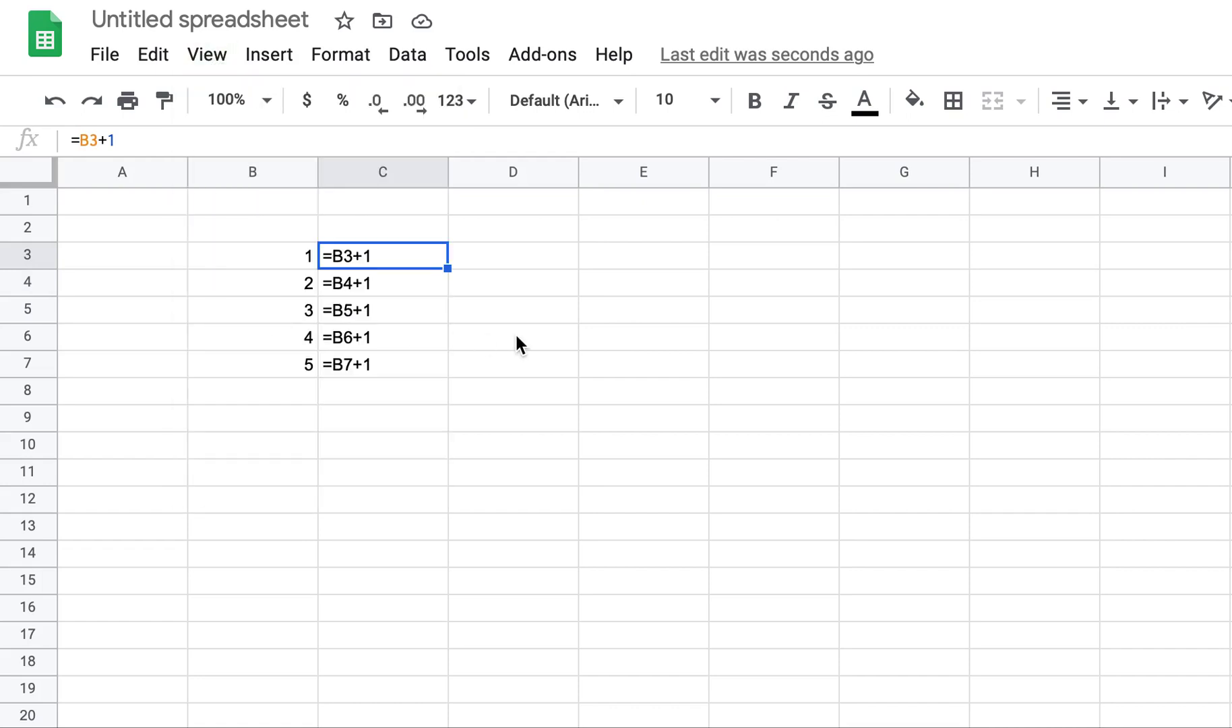
Examine how the cell reference changes from row to row in the copied formulas in C3 through C7.
key(Down)
key(Up)
key(Down)
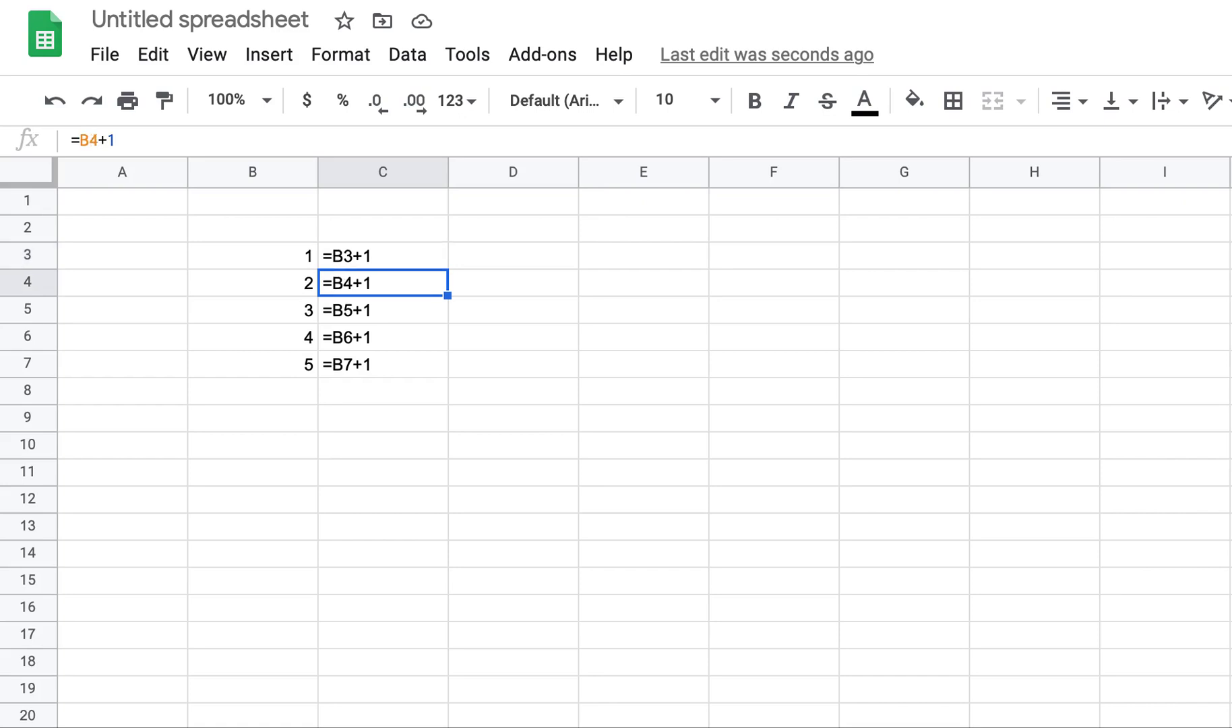
key(Down)
key(Up)
key(Up)
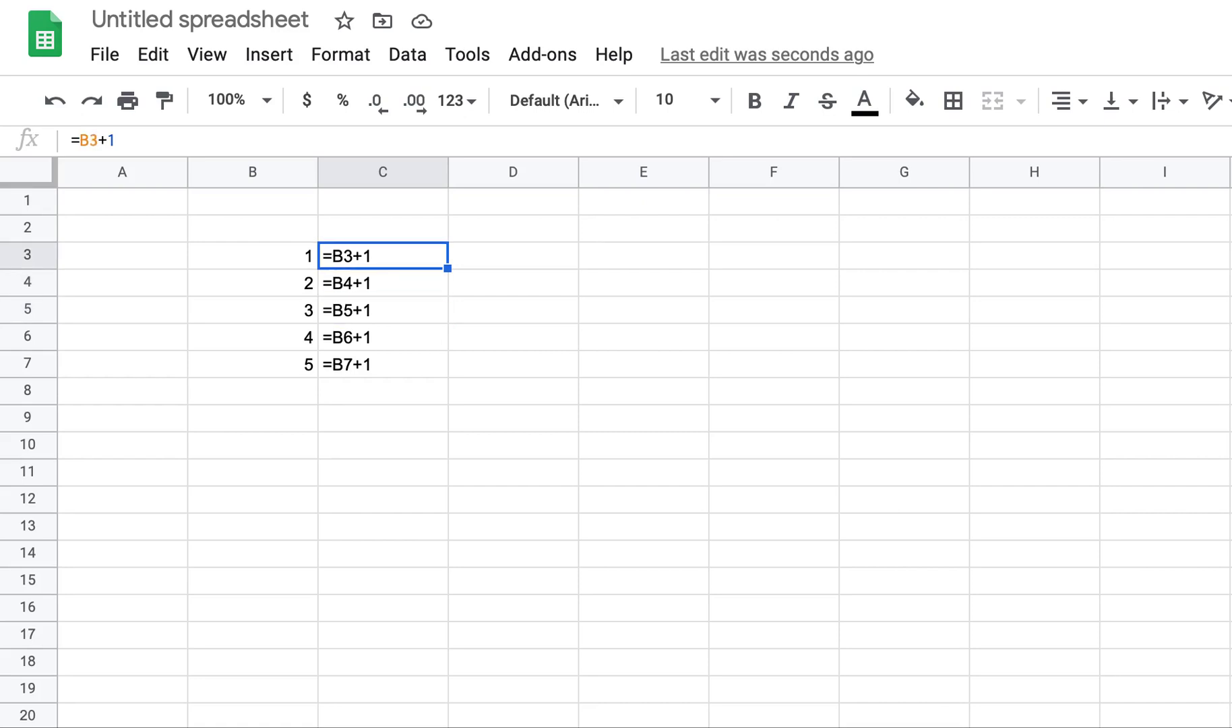
key(Down)
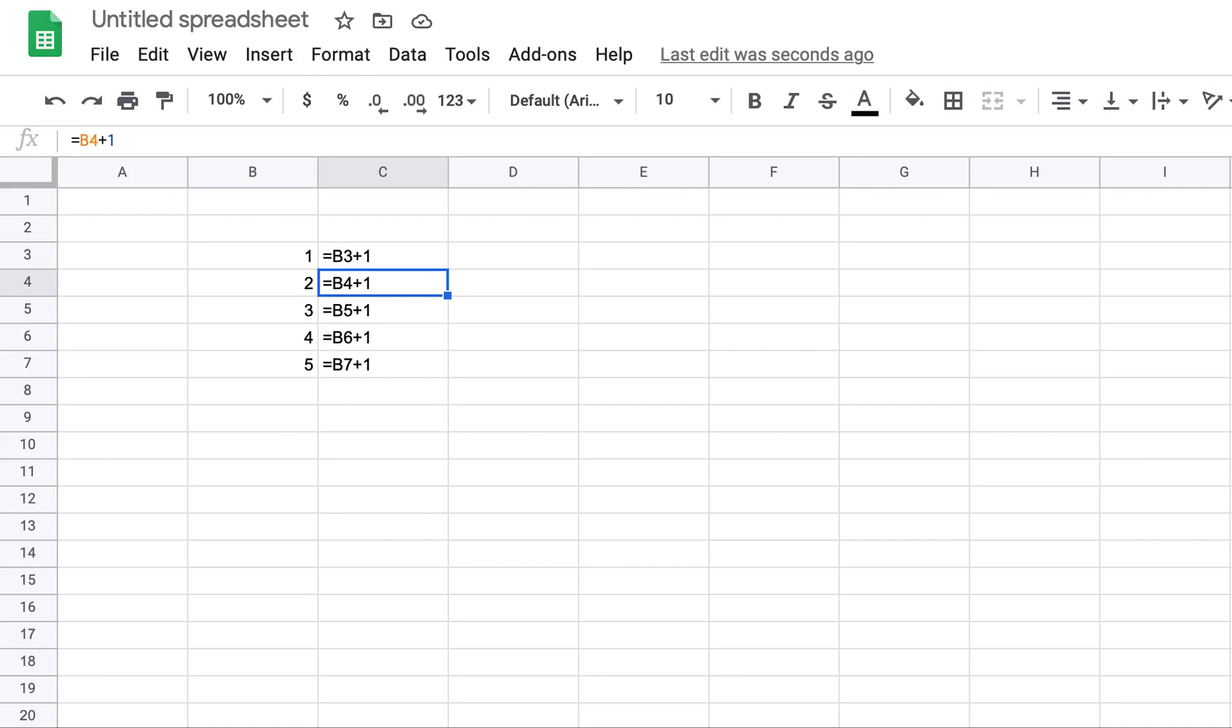
key(Down)
key(Down)
key(Down)
key(Down)
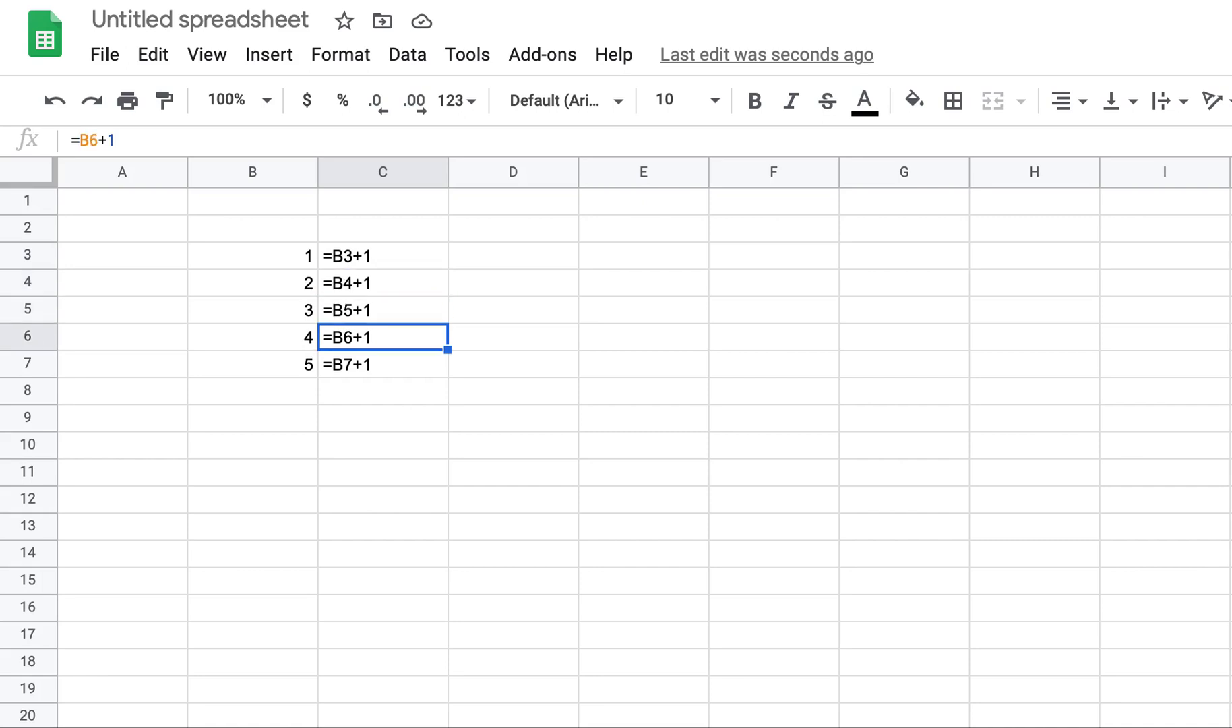
key(Up)
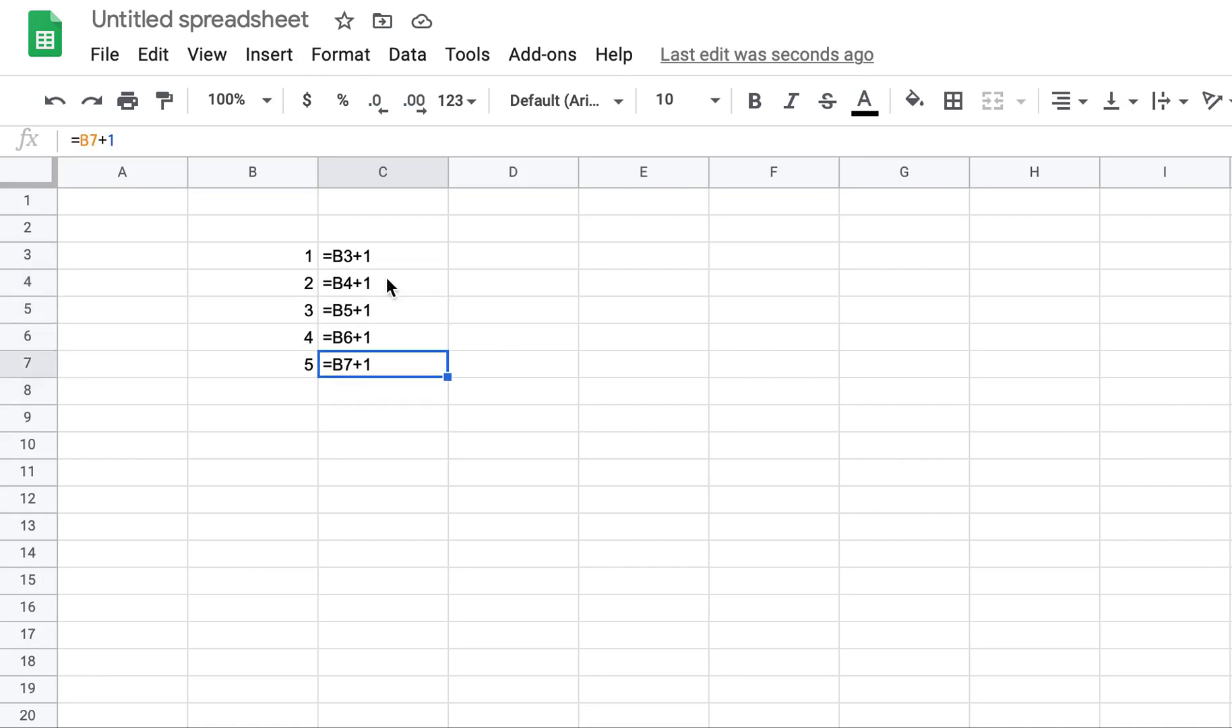
Turn off the formula display so the cells show their results again.
click(207, 57)
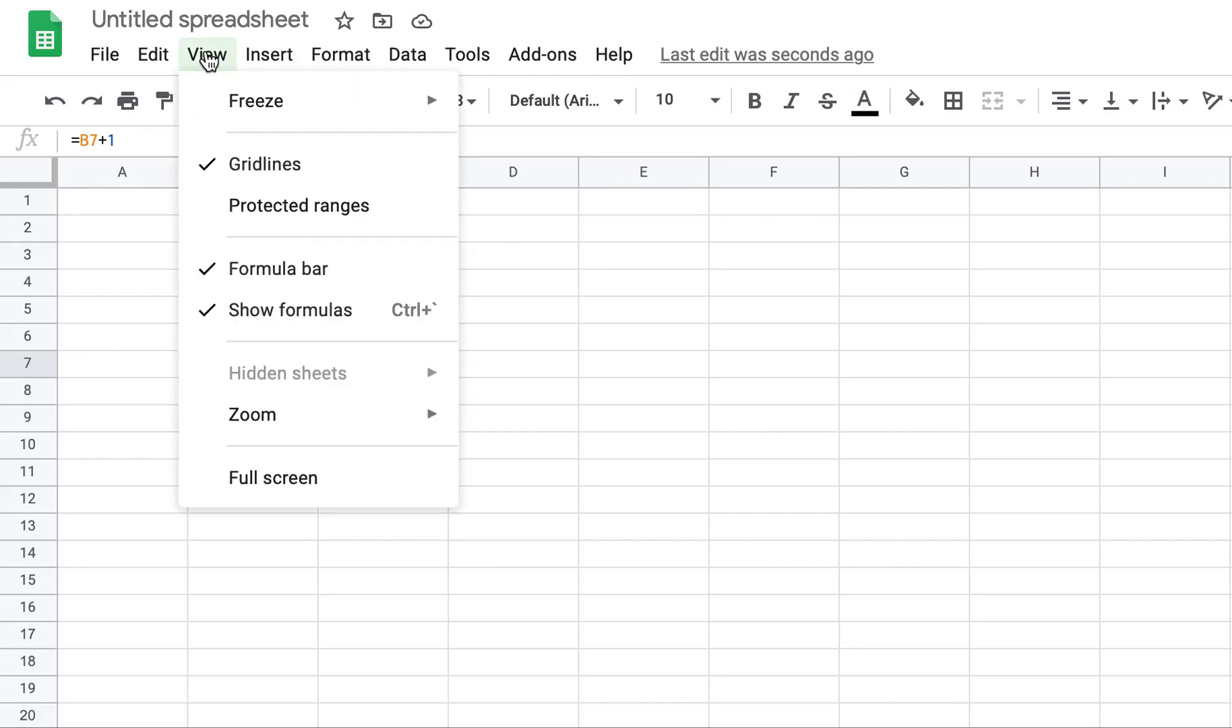
click(258, 313)
click(515, 337)
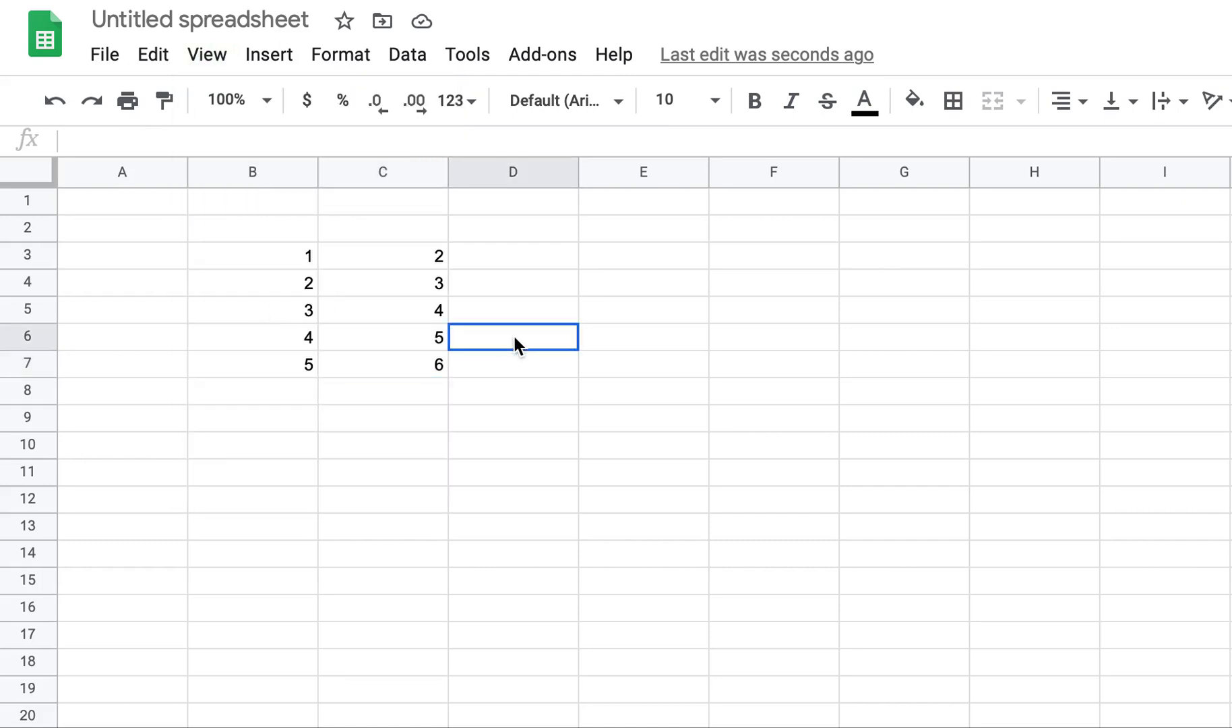
Go through cells C3 to C7 and back, comparing each result with its underlying formula.
click(432, 262)
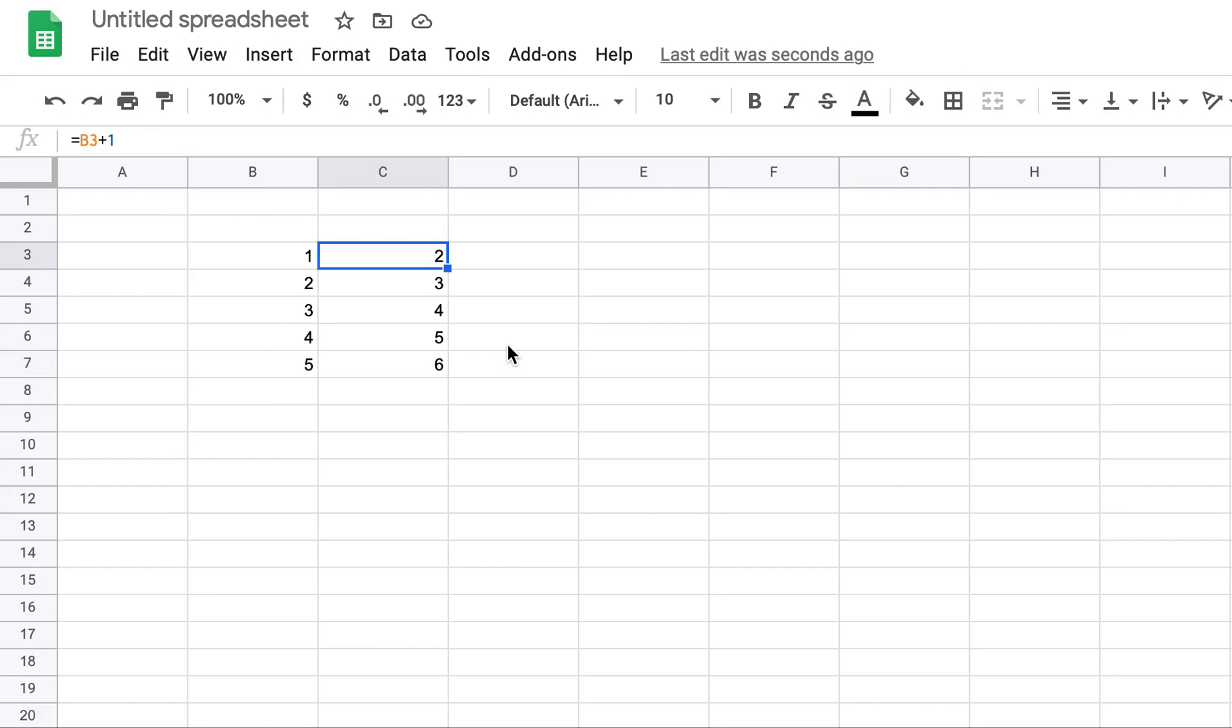
key(Down)
key(Down)
key(Down)
key(Down)
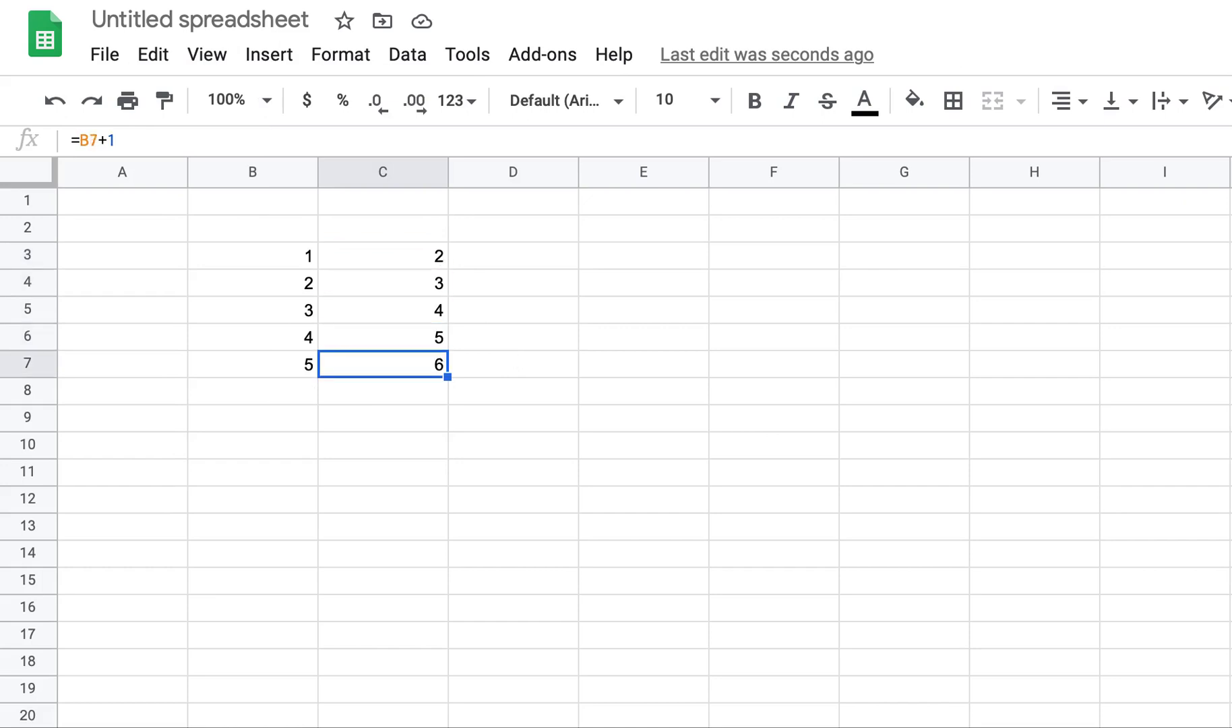
key(Up)
key(Up)
key(Up)
key(Up)
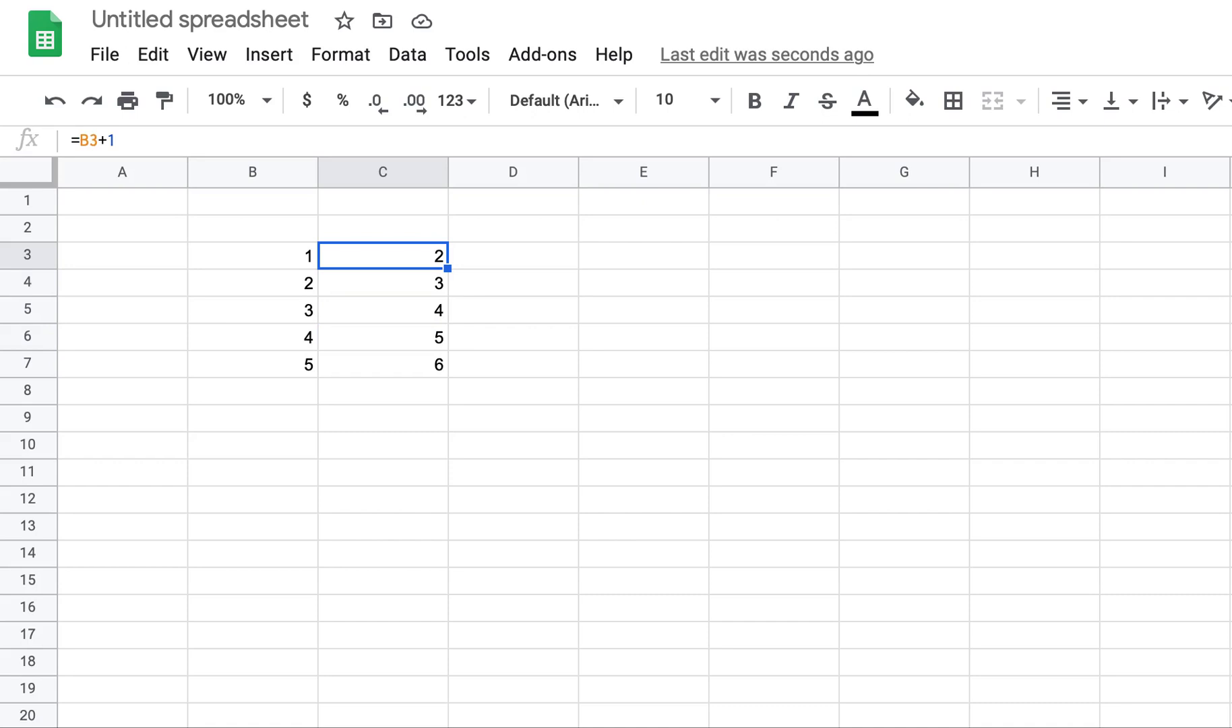
Delete the formulas in C3 through C7.
key(shift+Down)
key(shift+Down)
key(shift+Down)
key(shift+Down)
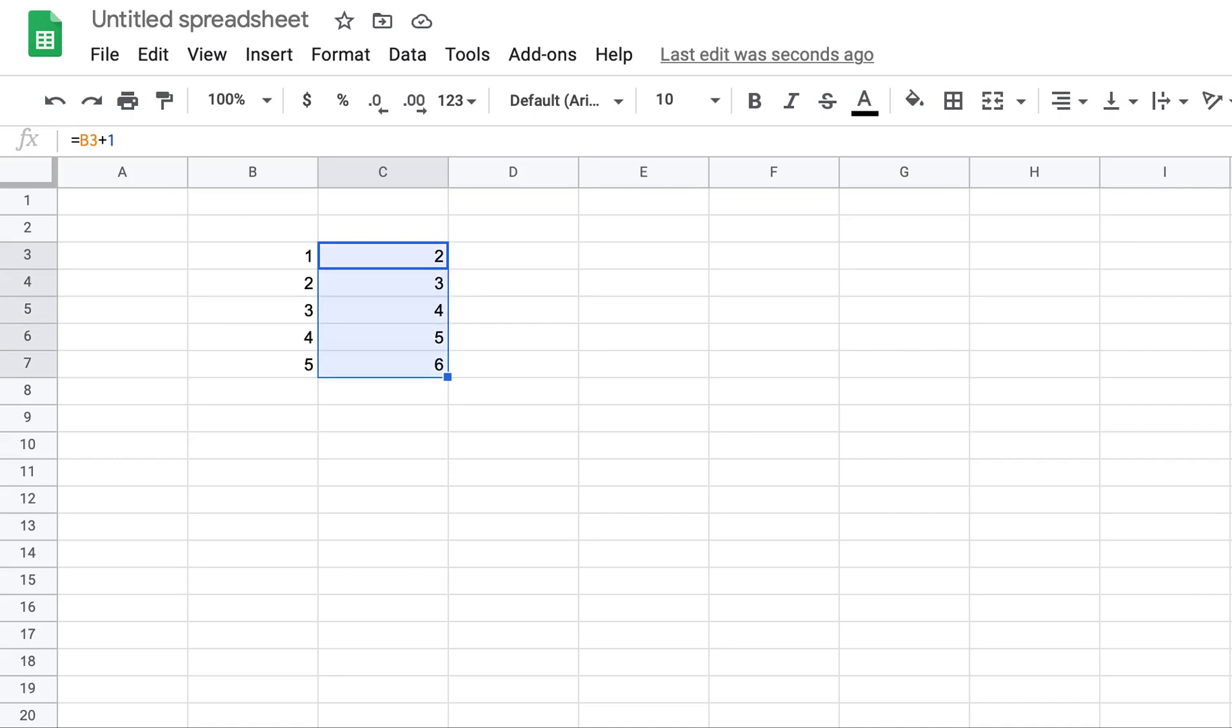
key(Delete)
Delete the numbers in B3 through B7.
key(Down)
key(Left)
key(Up)
key(shift+Down)
key(shift+Down)
key(shift+Down)
key(shift+Down)
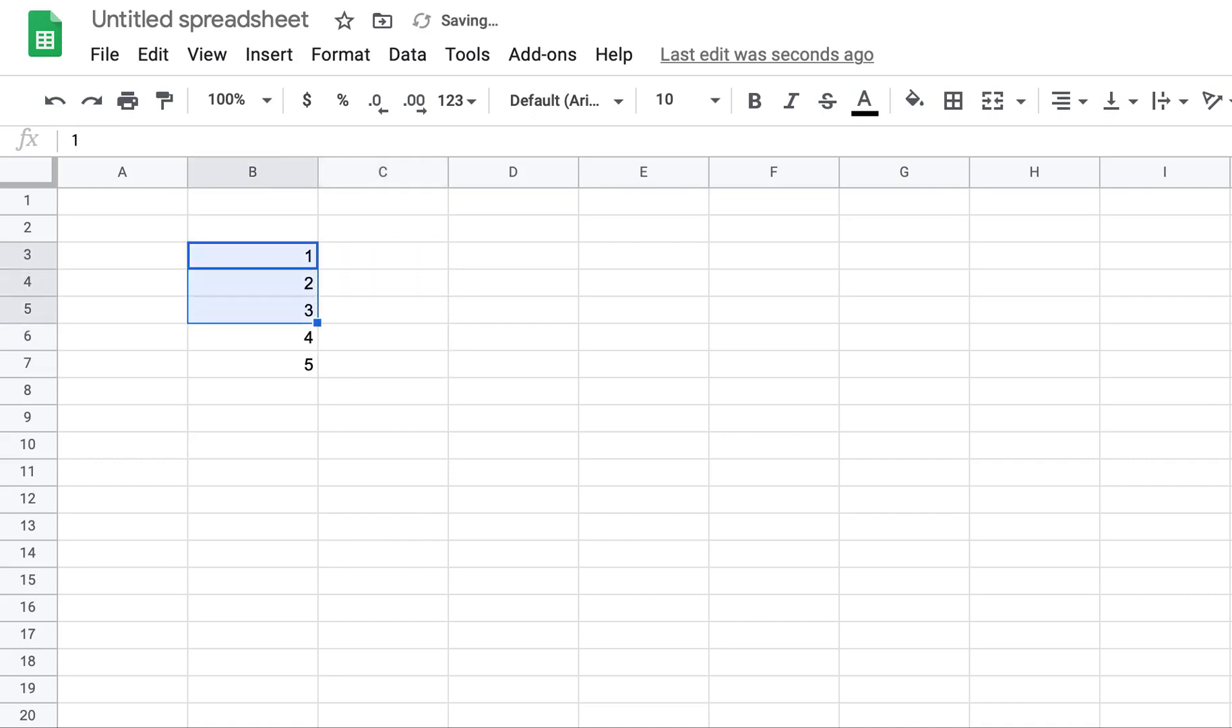
key(Delete)
Enter the numbers 1, 2, 3, 4 and 5 across row 3 in cells C3 through G3.
key(Right)
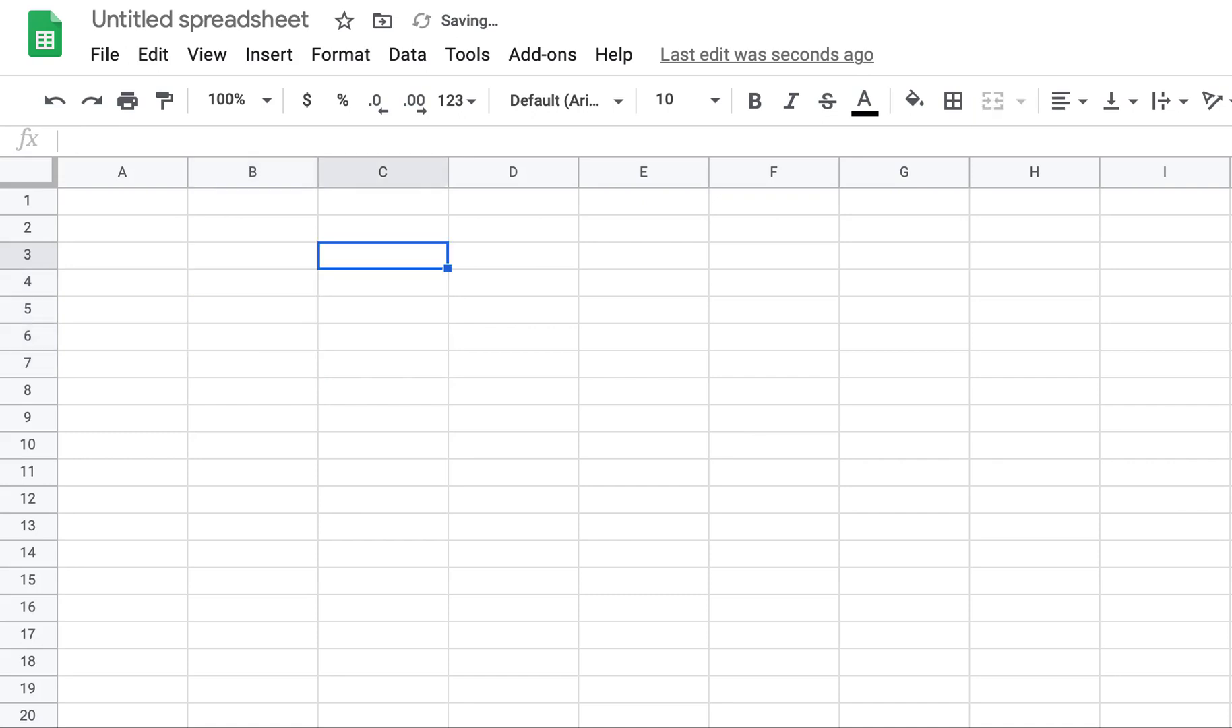
text(1)
key(Tab)
text(2)
key(Return)
key(Up)
key(Right)
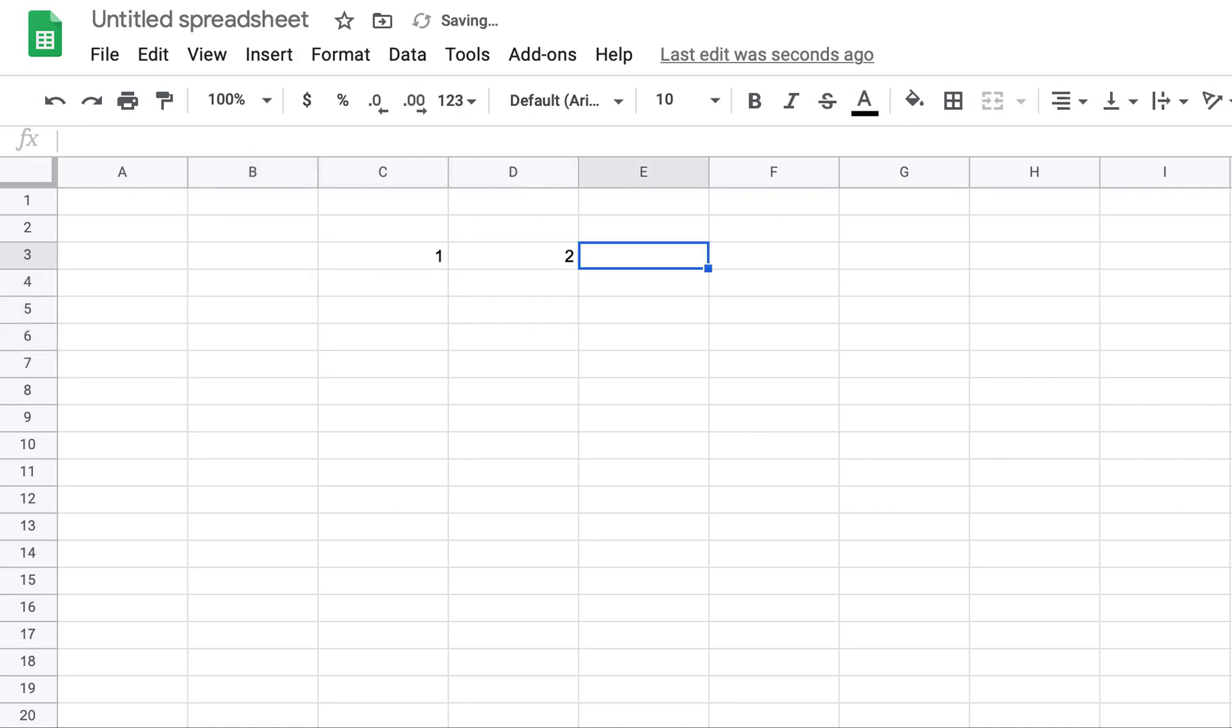
text(3)
key(Tab)
text(4)
key(Tab)
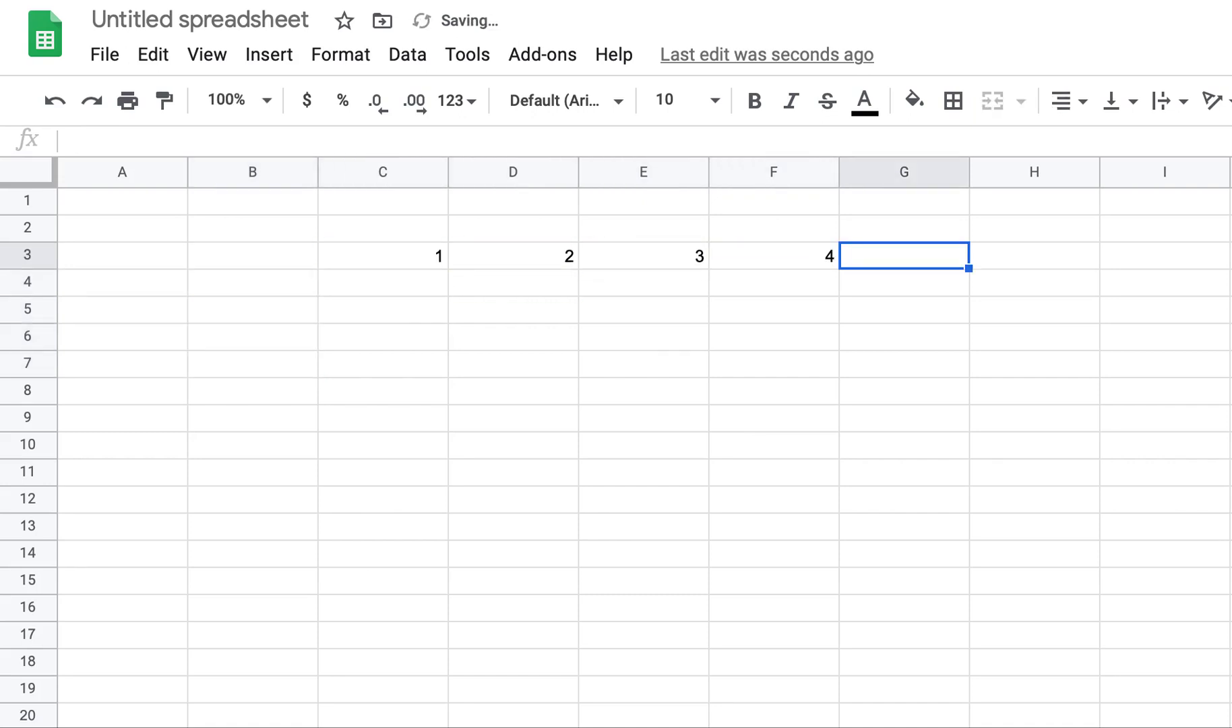
text(5)
key(Return)
Enter the formula =C3+1 in cell C4, below the first number of the row.
key(Left)
key(Left)
key(Left)
key(Left)
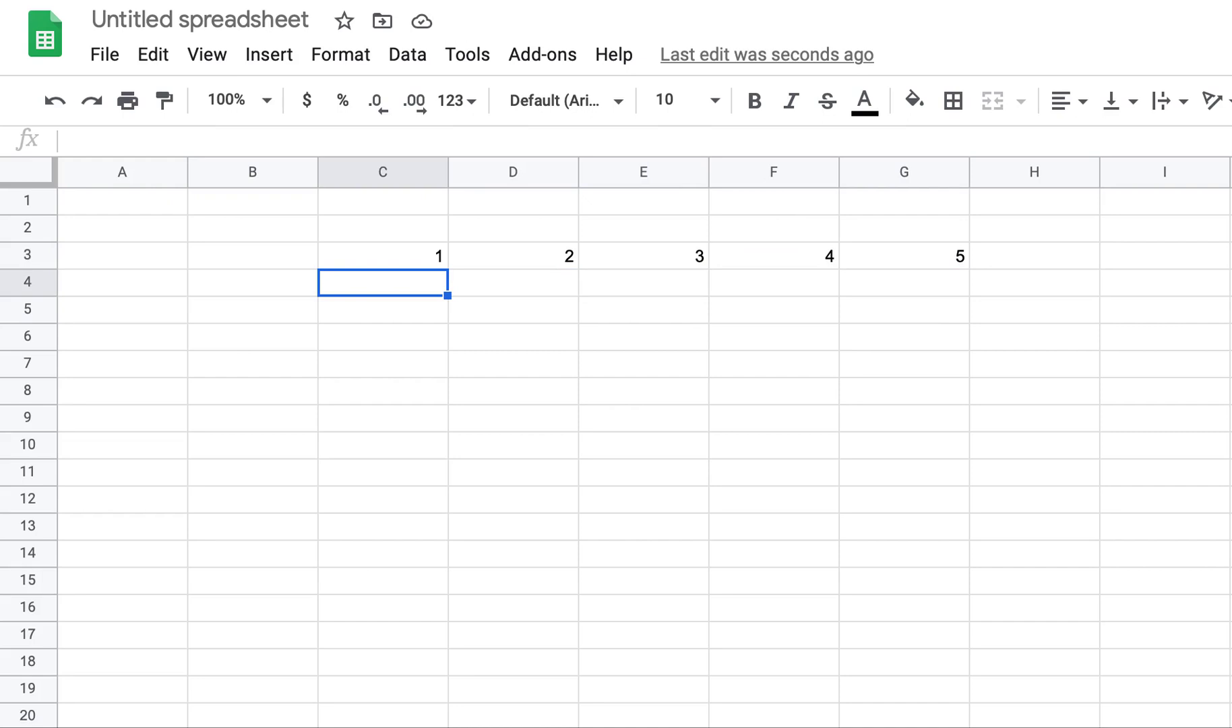
text(=)
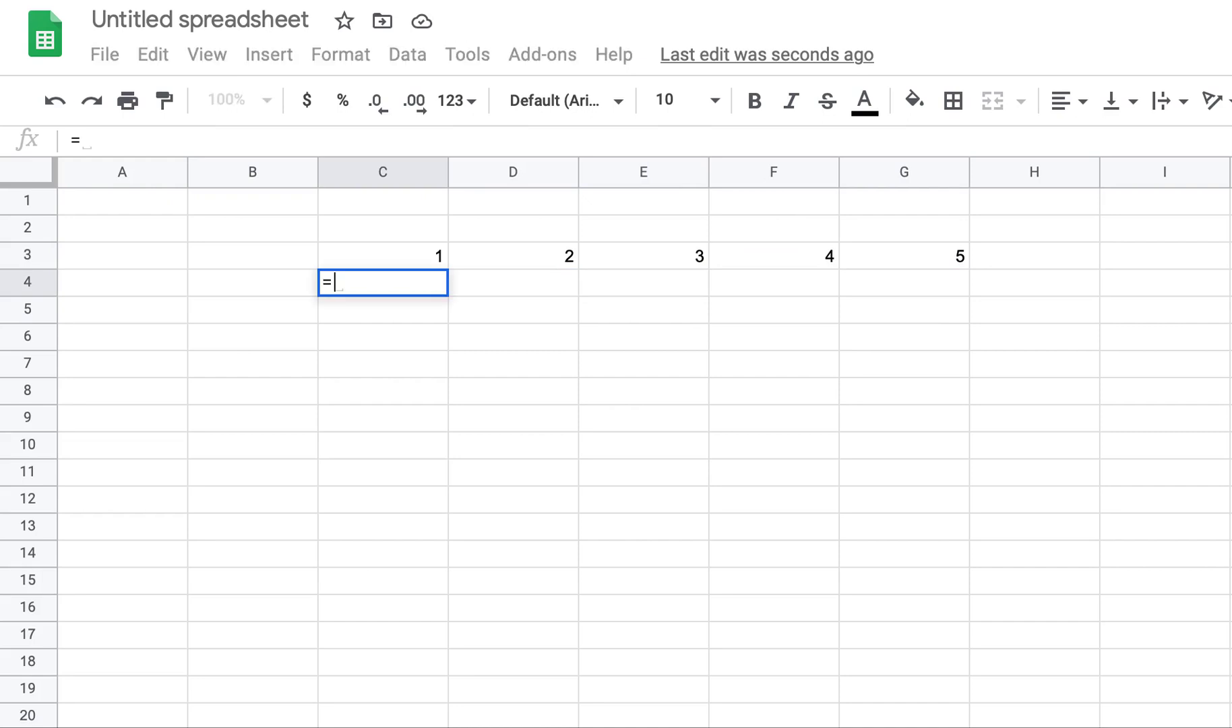
text(C2)
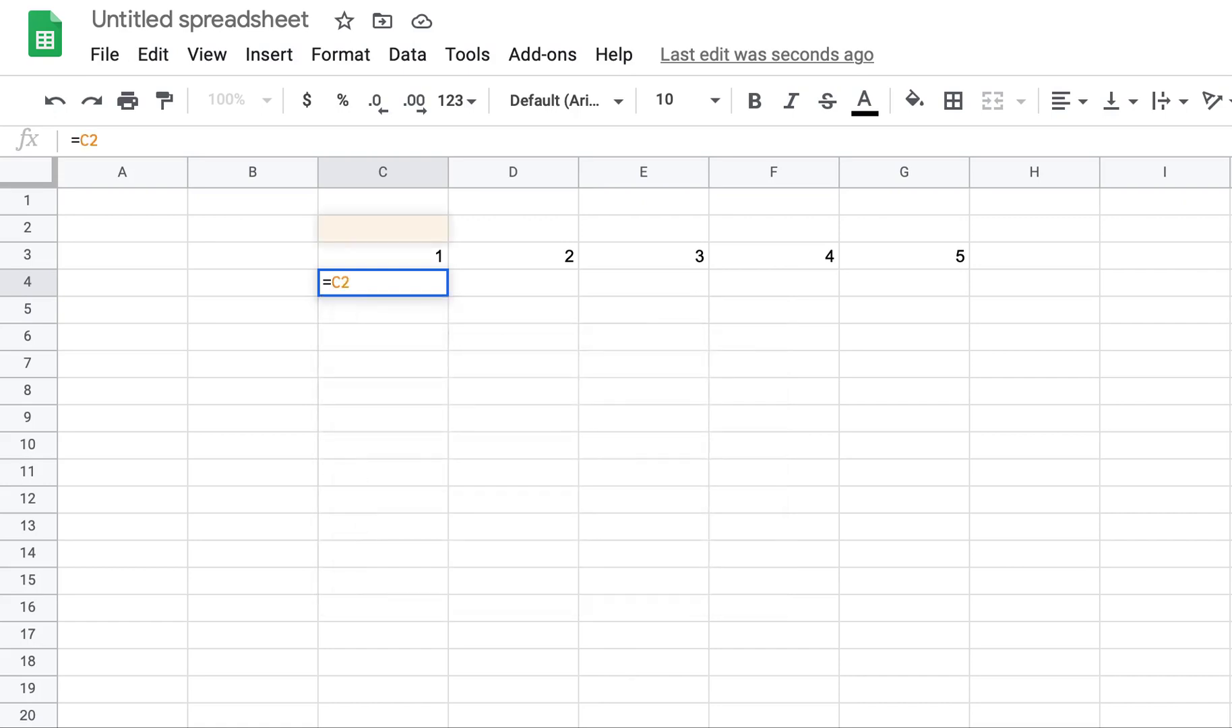
key(BackSpace)
text(3)
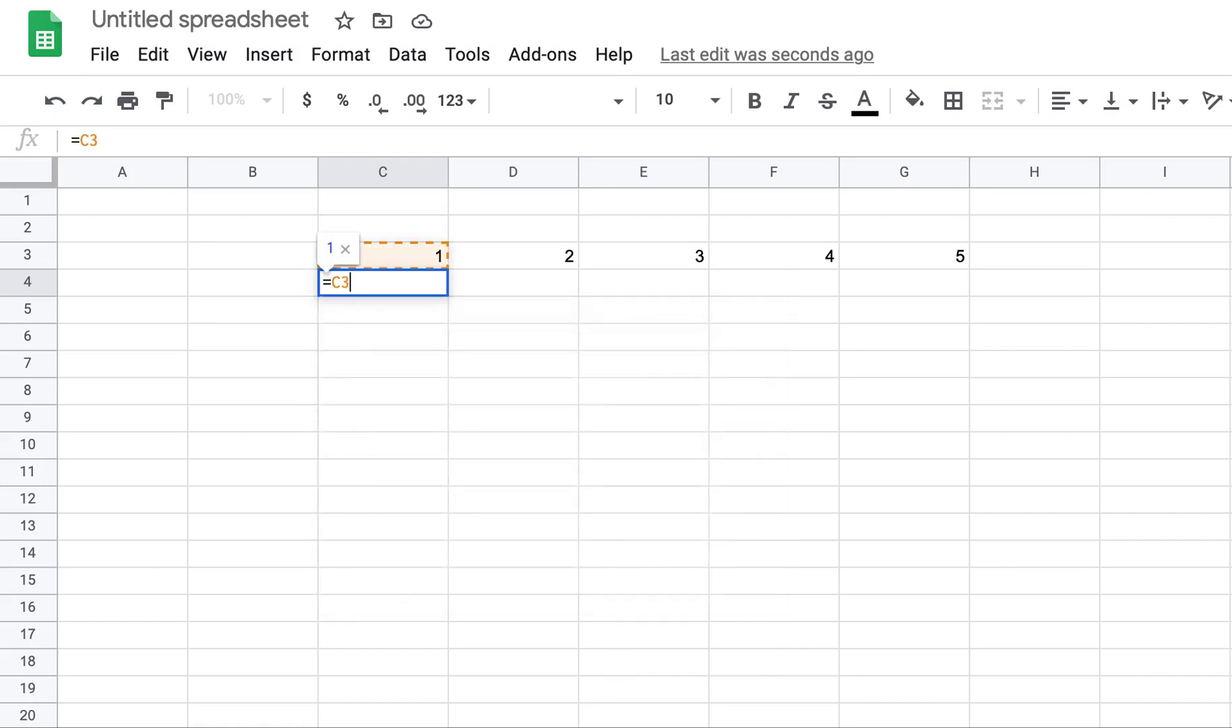
text(+1)
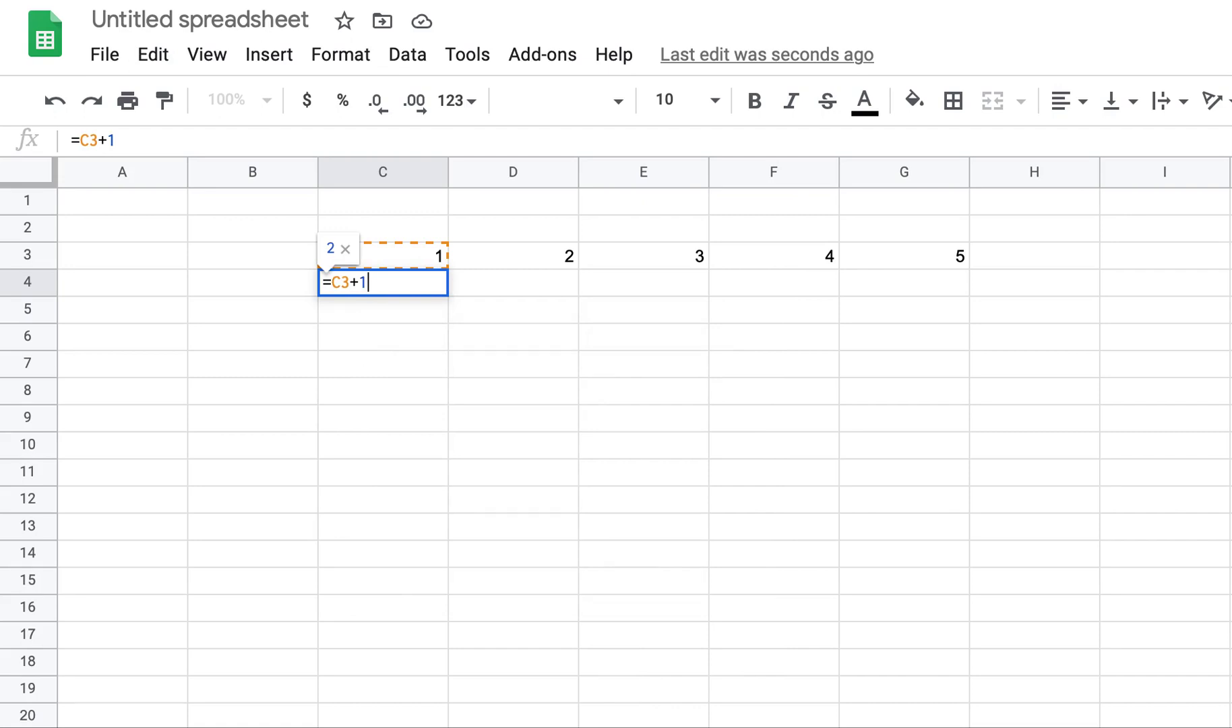
key(Return)
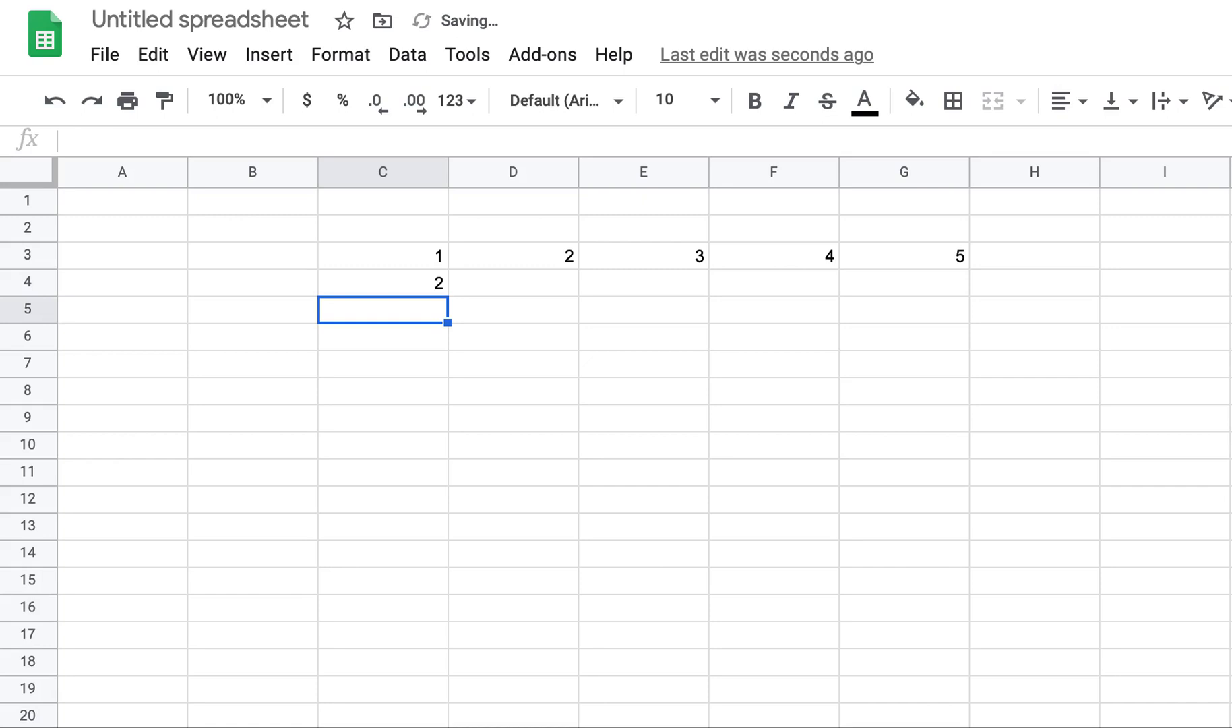
Enter the formula =D3+1 in cell D4, and delete it again.
key(Up)
key(Right)
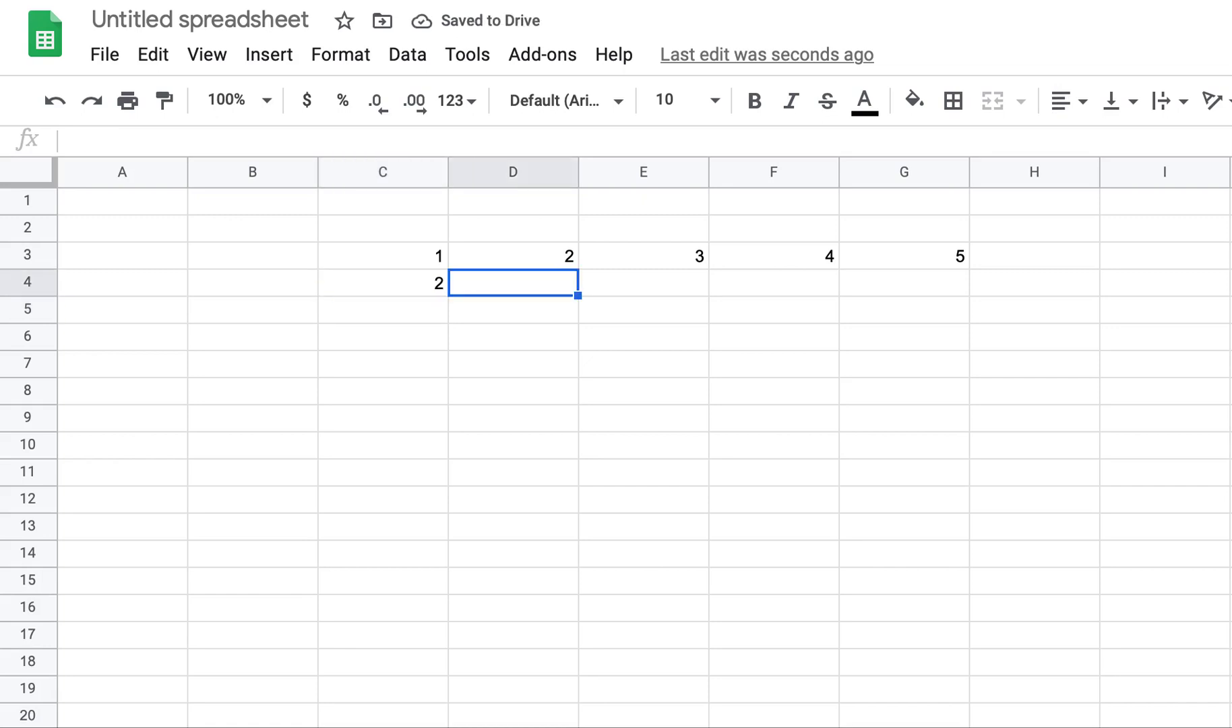
key(Left)
key(Right)
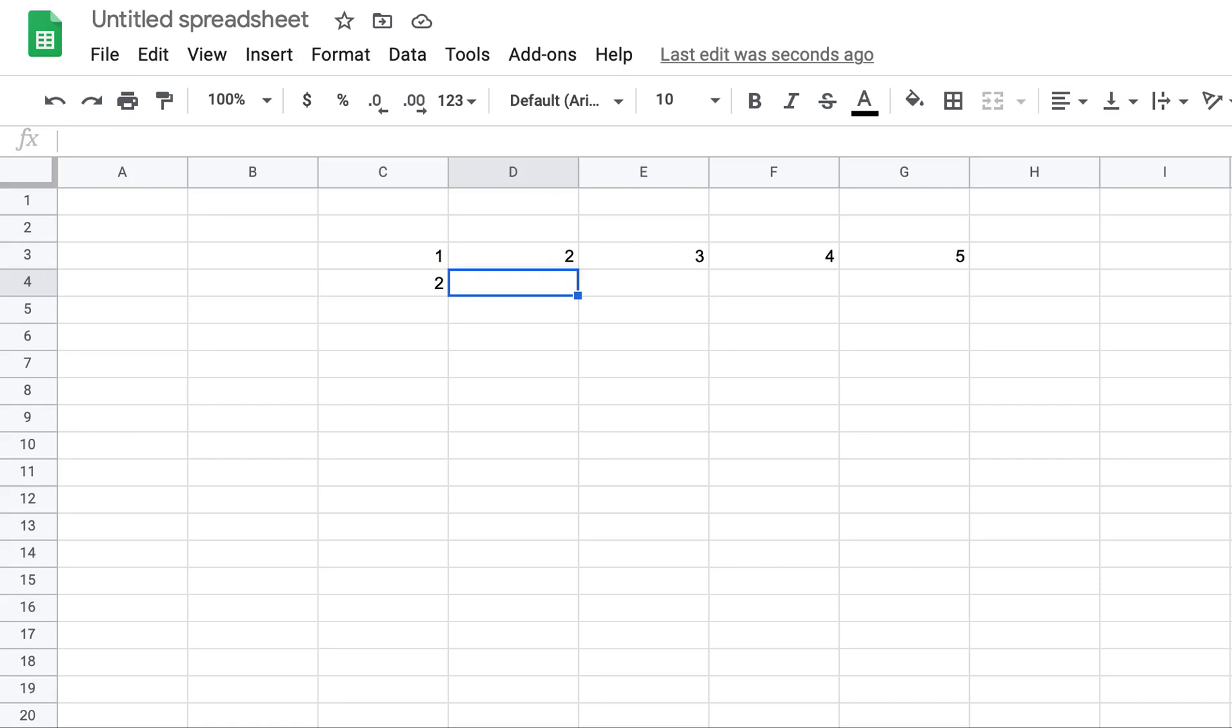
text(=D)
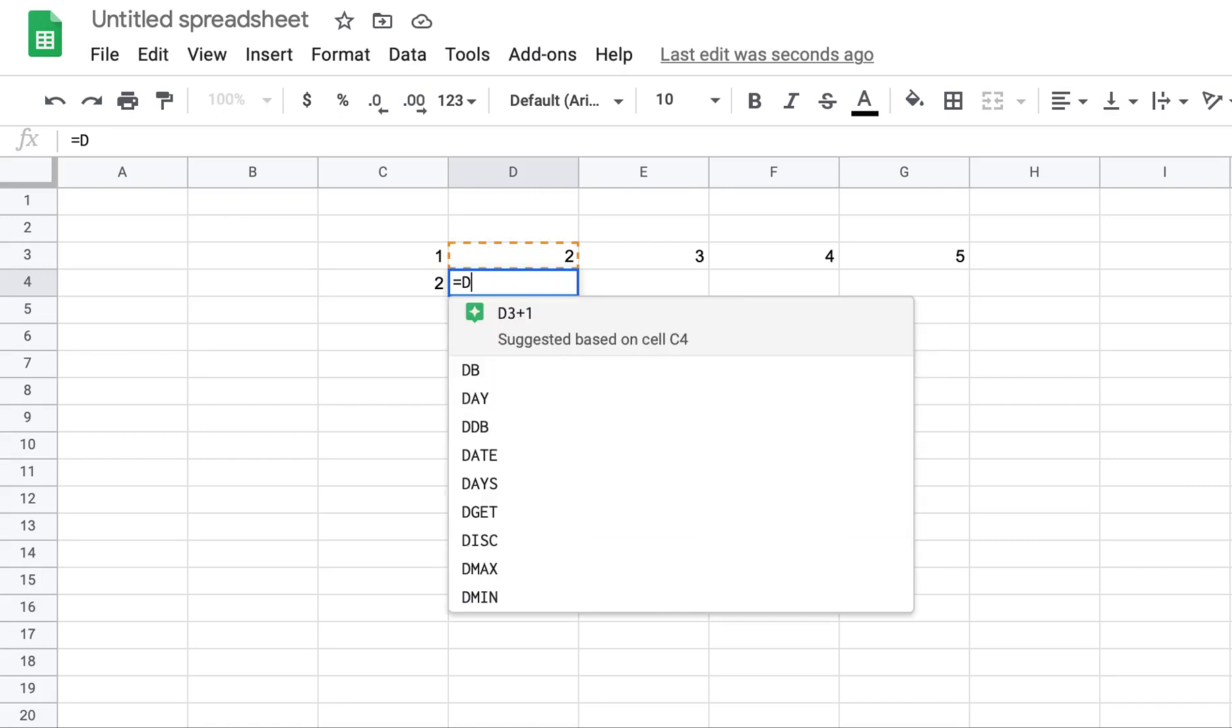
text(3+1)
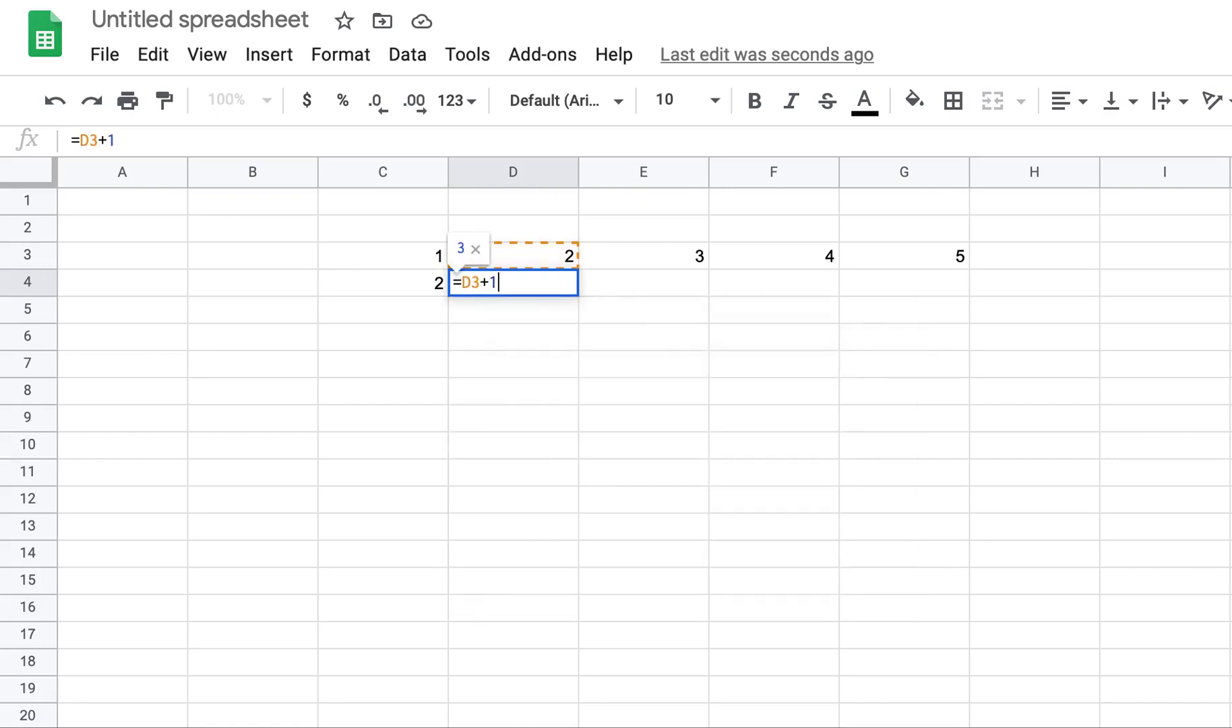
key(Return)
click(513, 283)
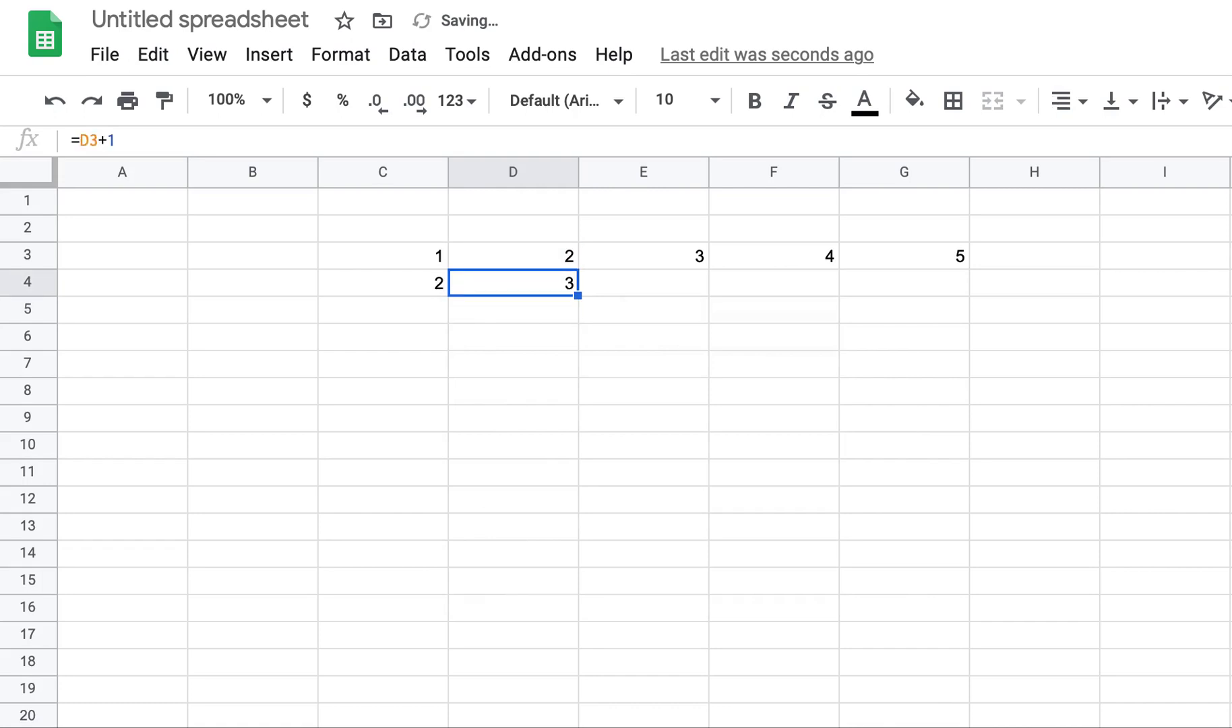
key(Delete)
Copy the formula in C4 across the row into cells D4 through G4.
click(383, 282)
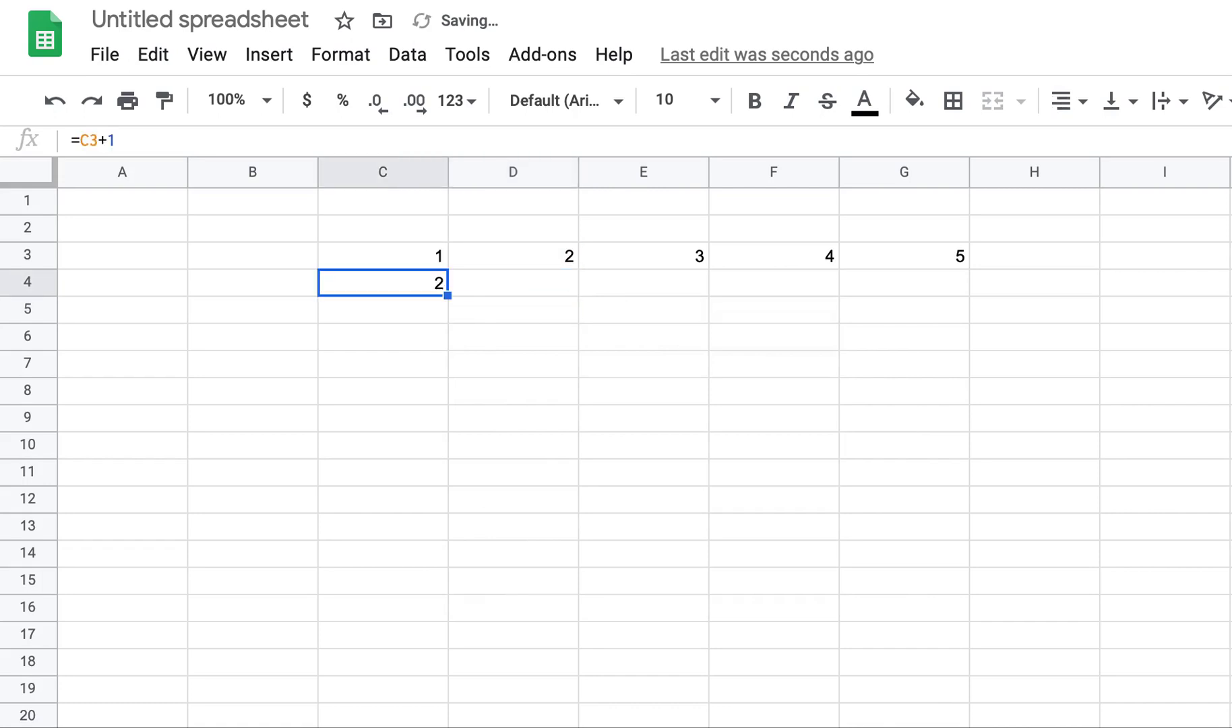
key(ctrl+c)
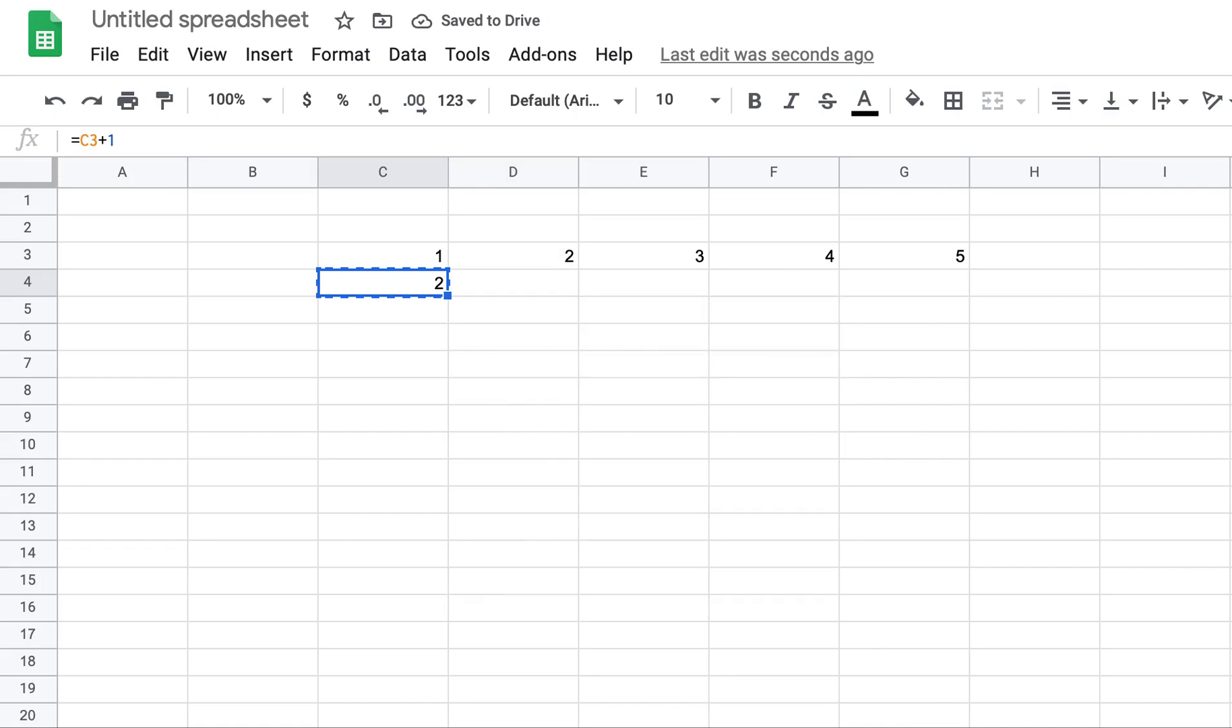
key(shift+Right)
key(shift+Right)
key(shift+Right)
key(shift+Right)
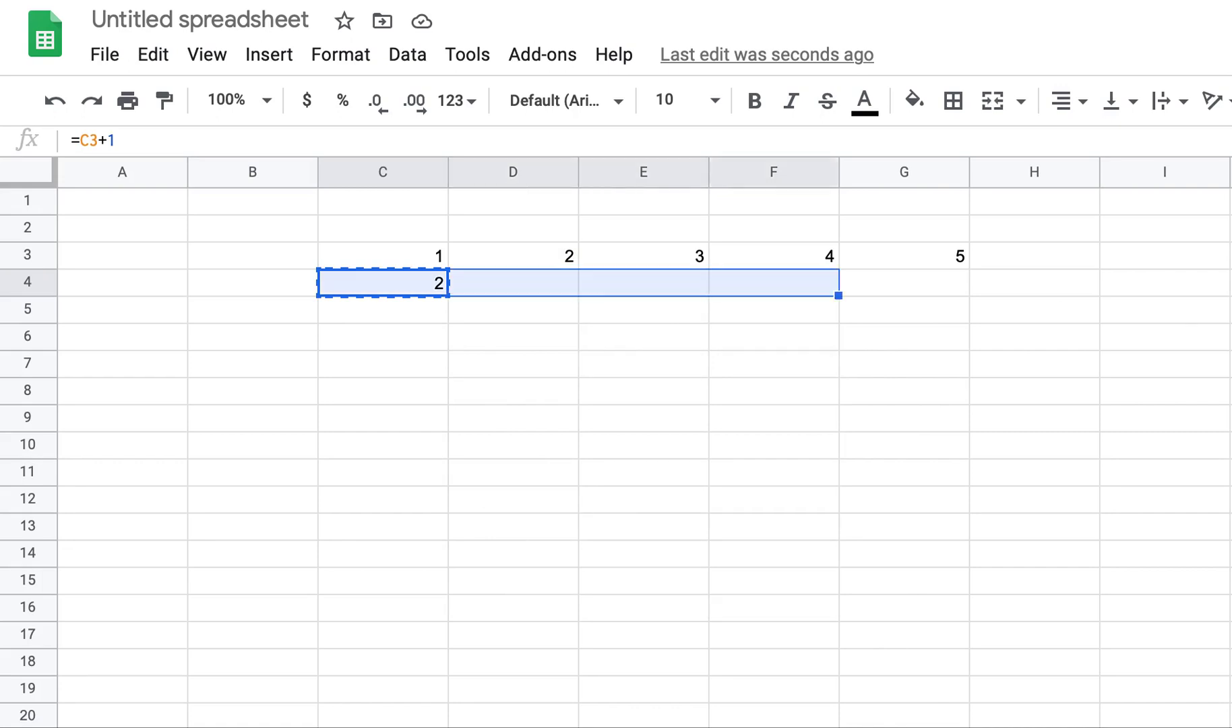
key(ctrl+v)
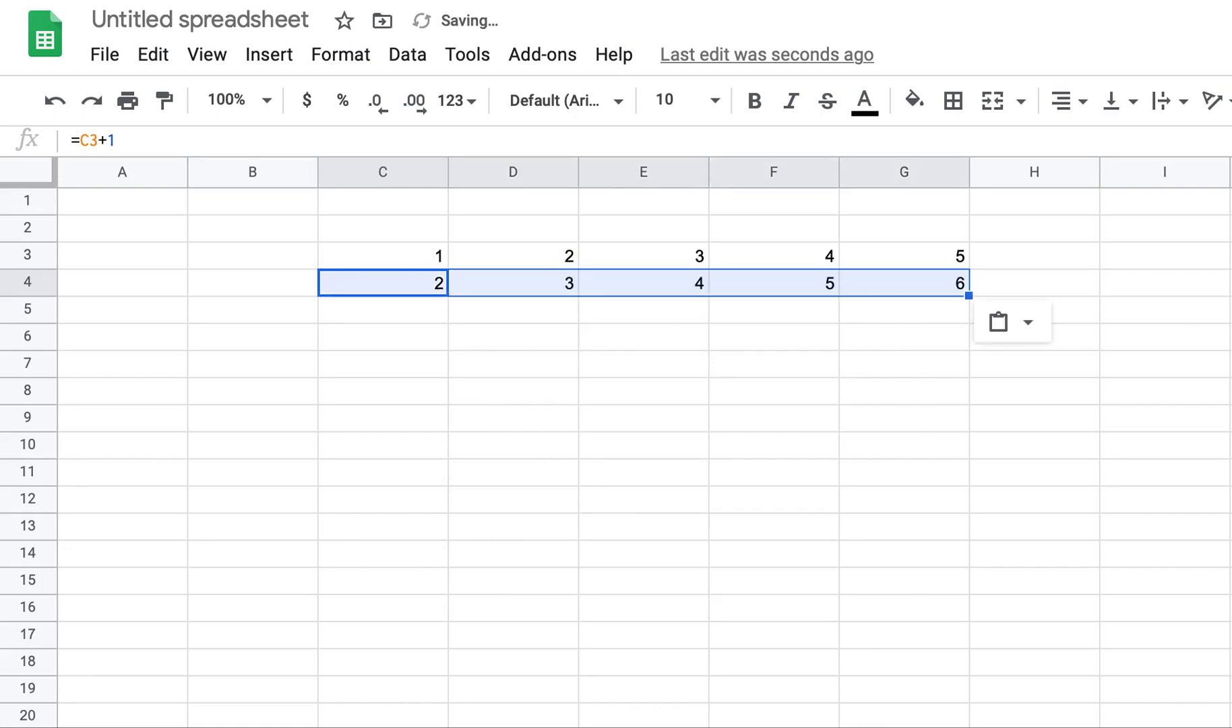
Examine the copied formulas in cells C4 through G4 to see which cell each one references.
key(Left)
key(Right)
key(Right)
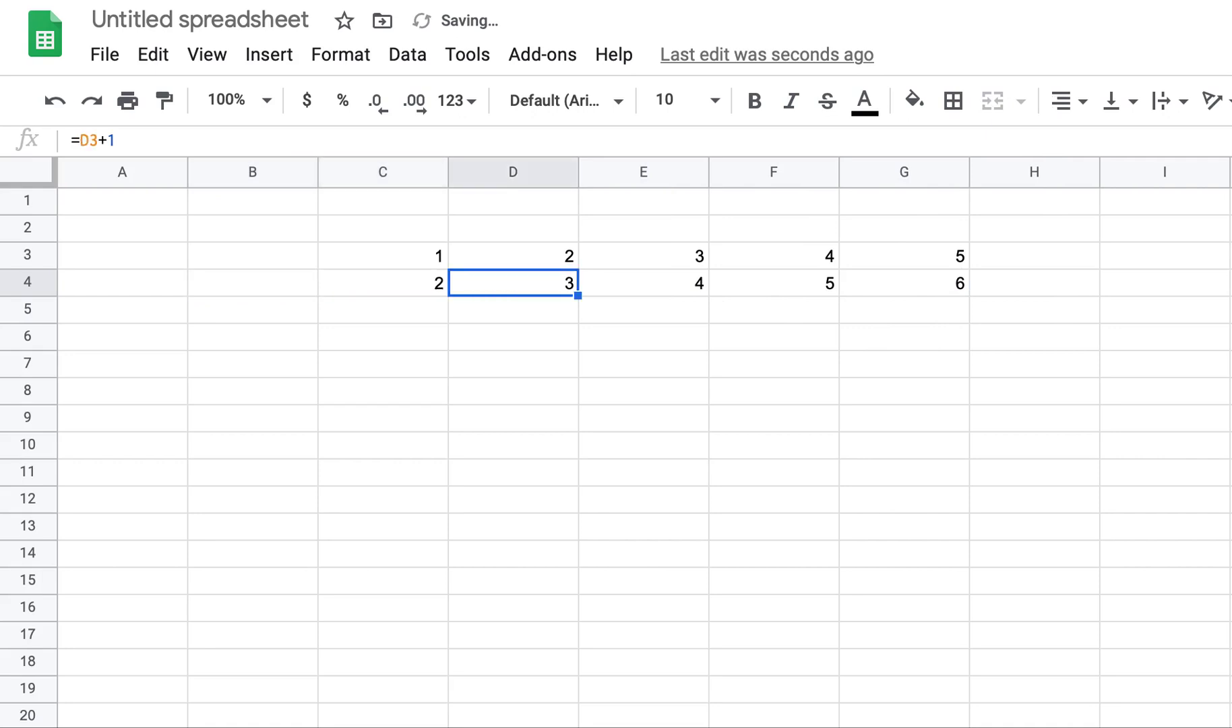
key(Right)
key(Right)
key(Right)
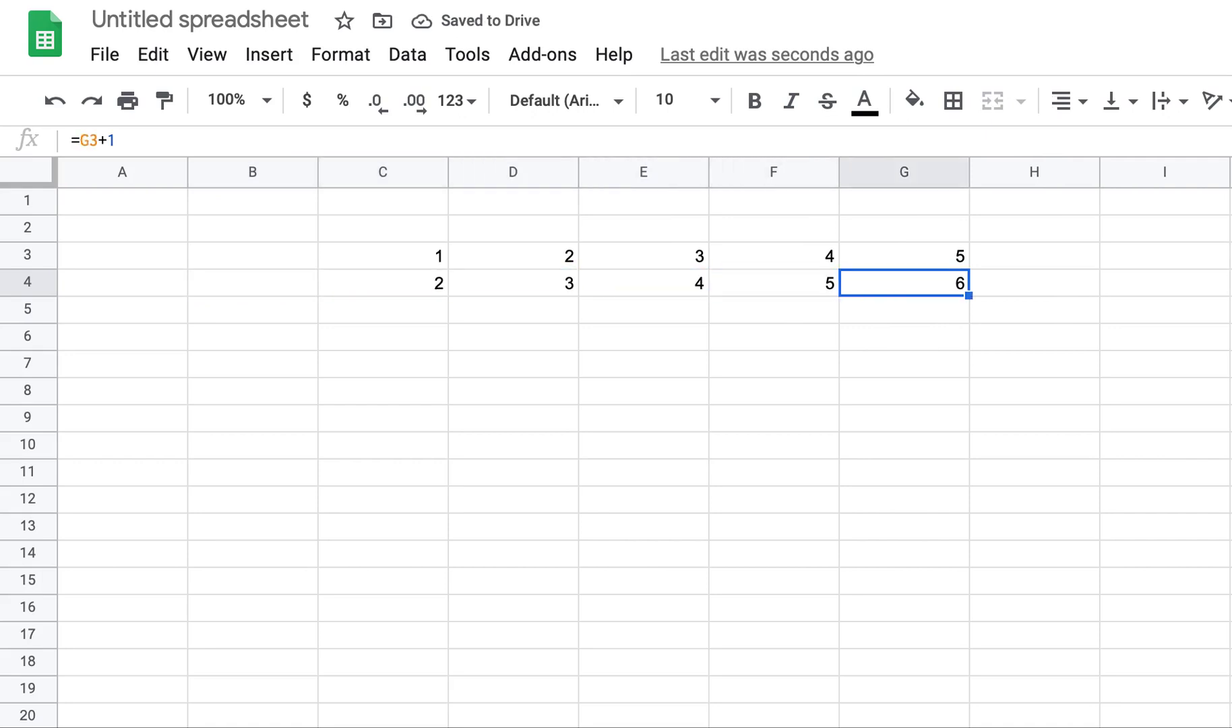
key(Up)
key(Down)
key(Left)
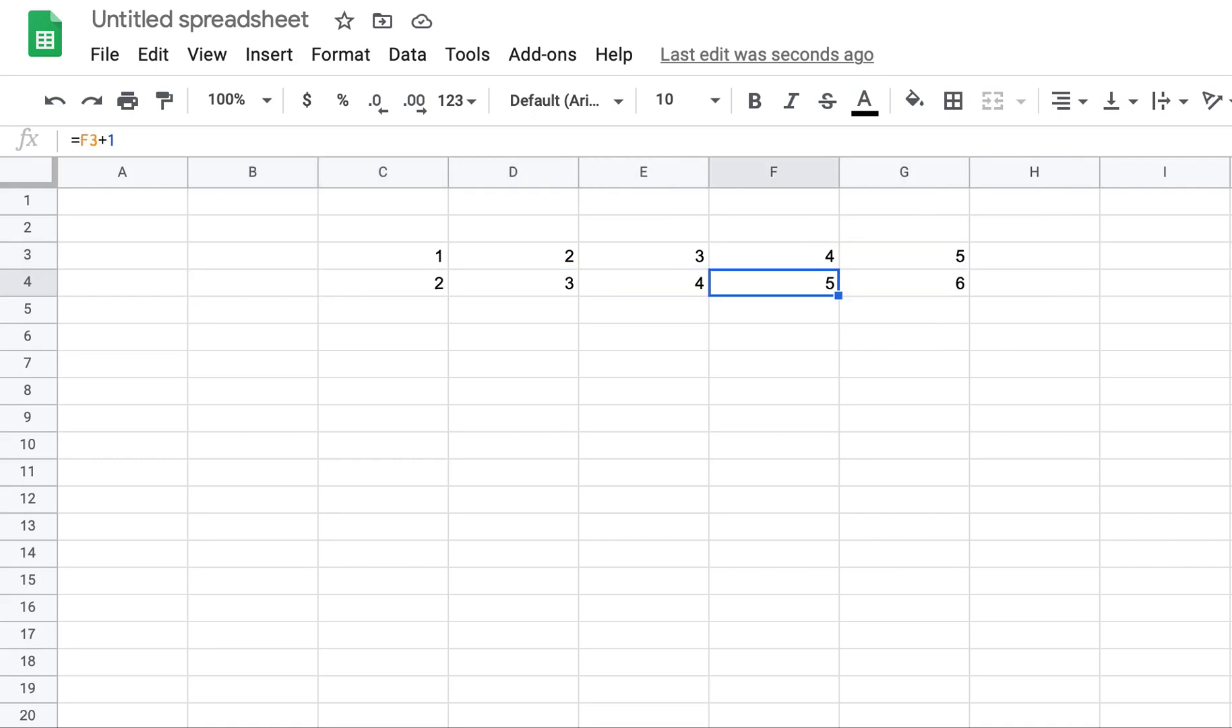
key(Left)
key(Left)
key(Left)
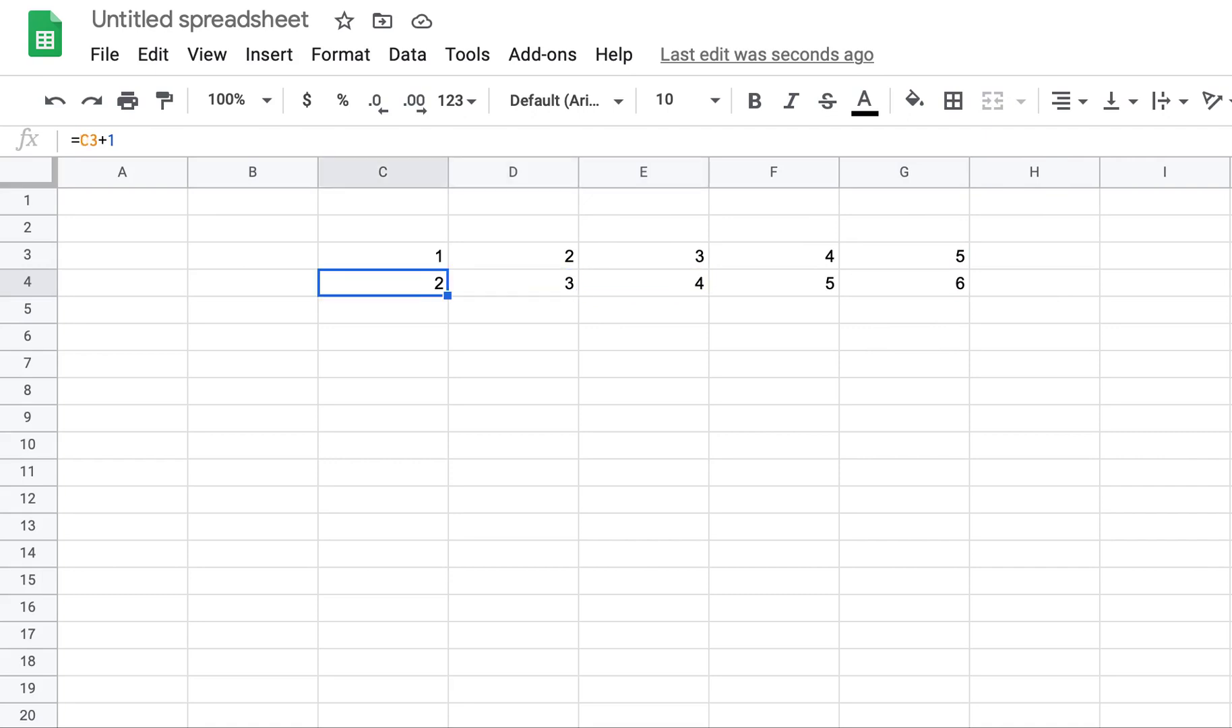
Display the formulas in the sheet's cells instead of their results.
click(219, 56)
click(298, 310)
click(435, 374)
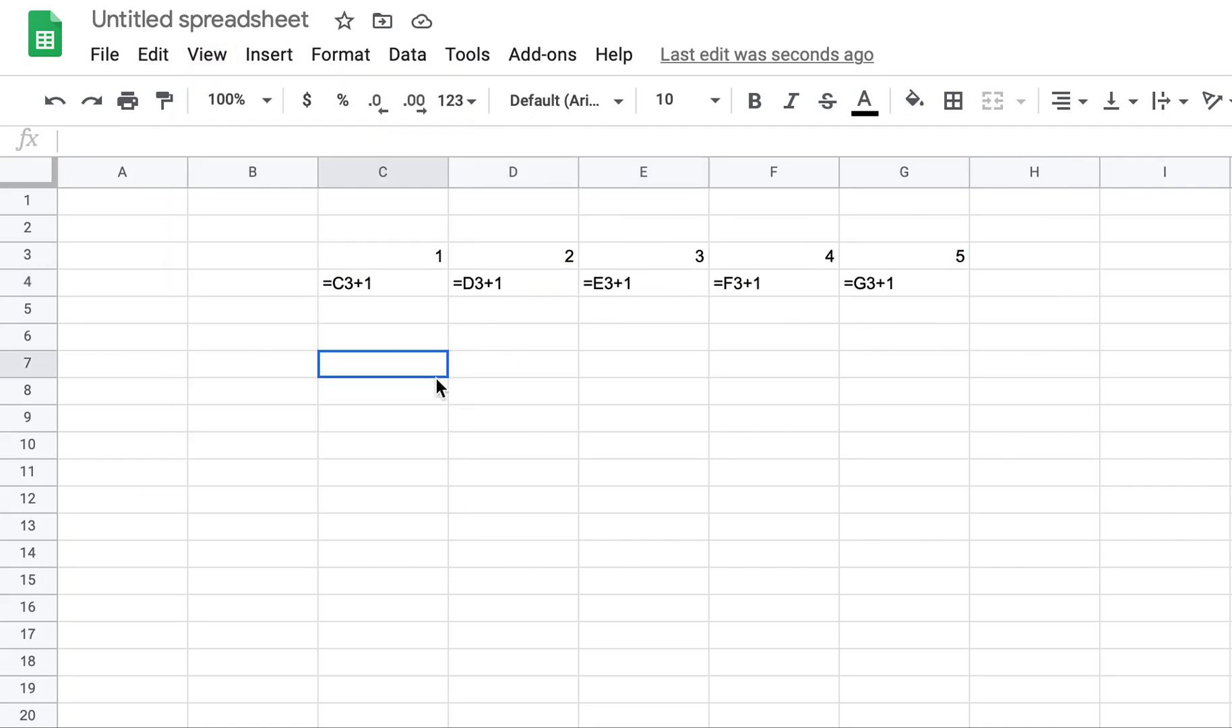
Enter the numbers 1, 2, 3, 4 and 5 down column B in cells B6 through B10.
click(376, 283)
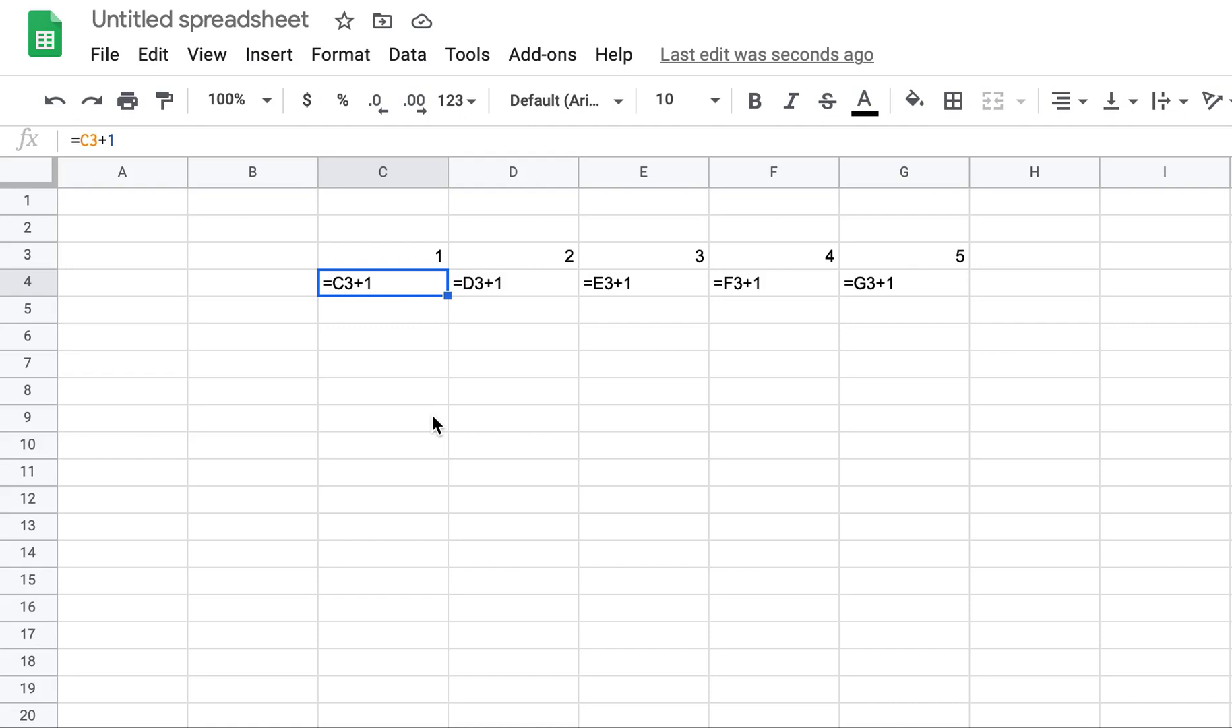
key(Left)
key(Down)
key(Down)
text(1)
key(Return)
text(2)
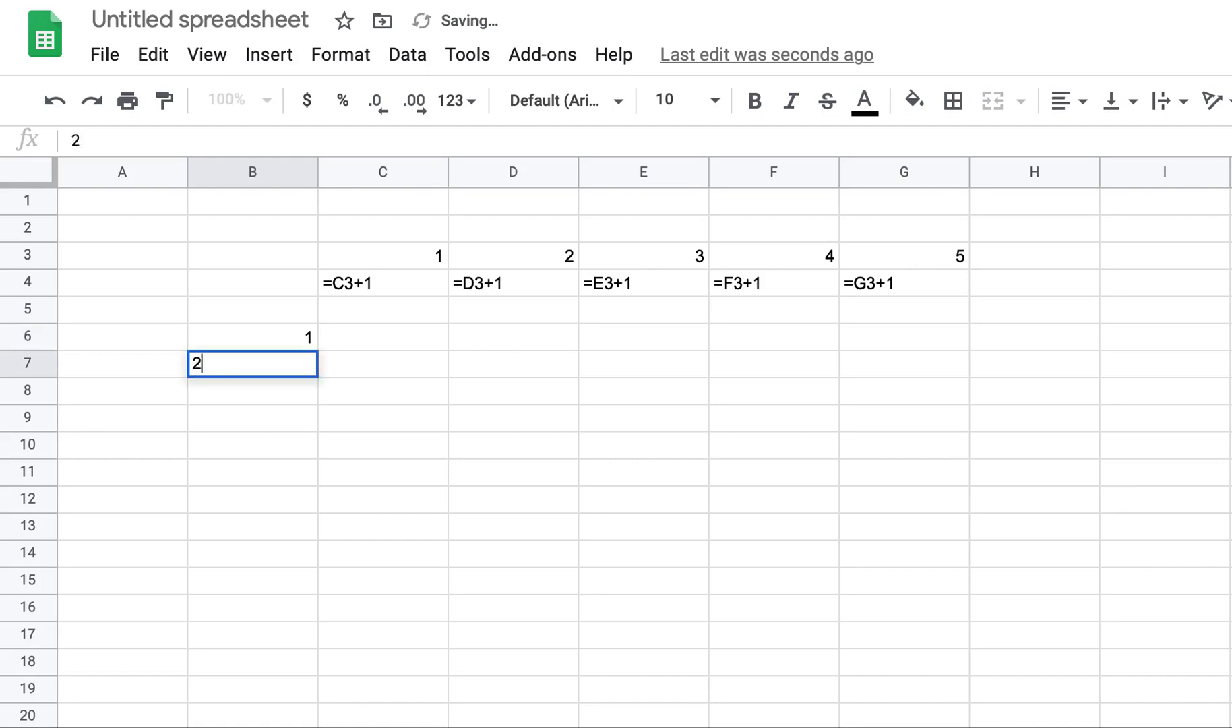
key(Return)
text(3)
key(Return)
text(4)
key(Return)
text(5)
key(Up)
key(Up)
key(Up)
key(Up)
key(Up)
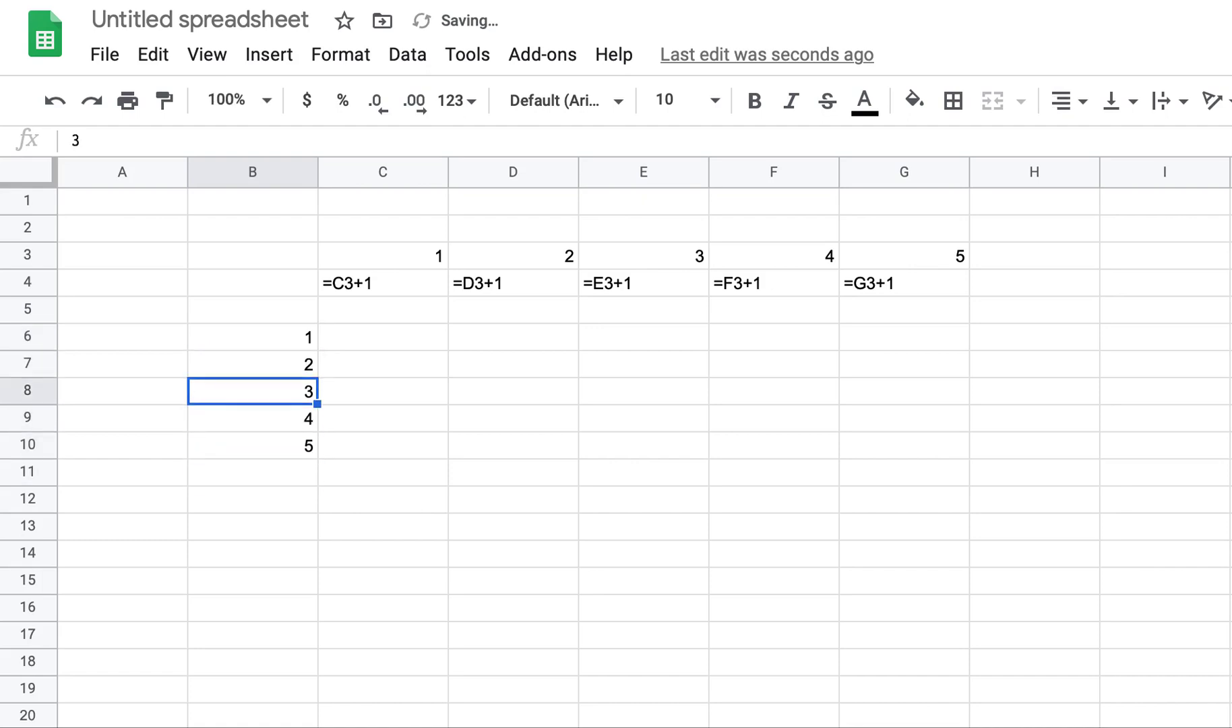
Enter the formula =B6+1 in cell C6, beside the first number of the column.
key(Right)
text(=)
key(Left)
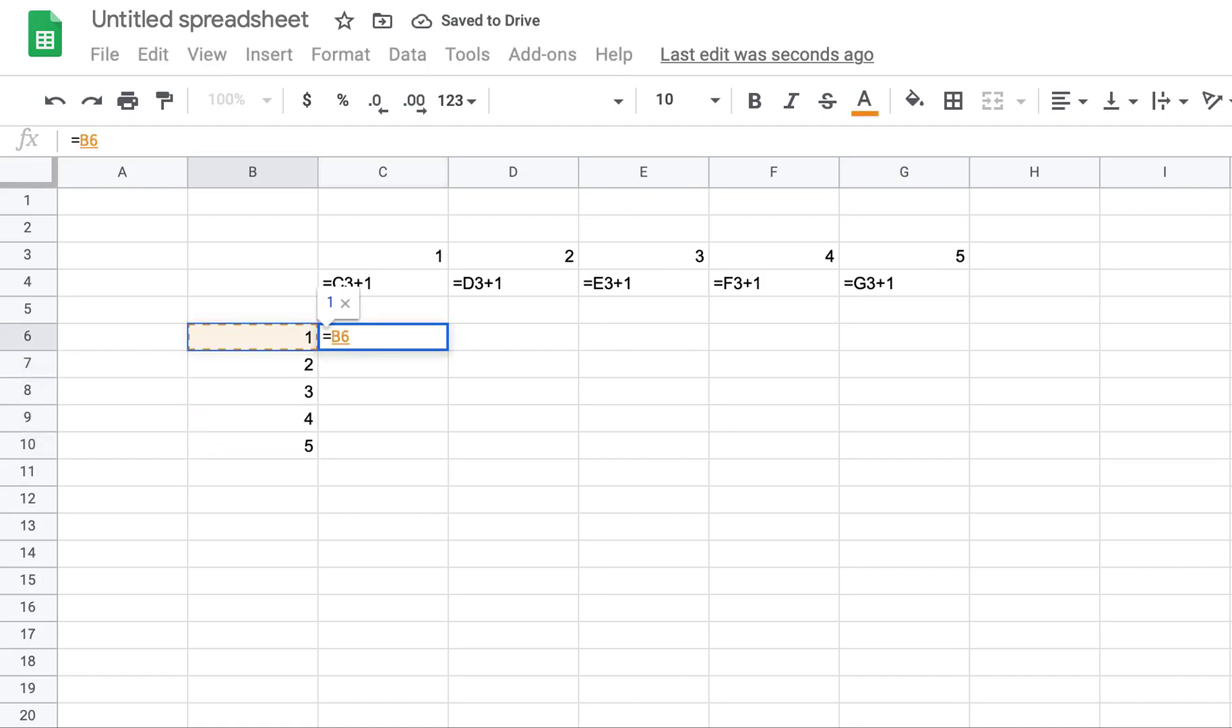
text(+1)
key(Return)
Copy the formula in C6 down into cells C7 through C10.
click(382, 336)
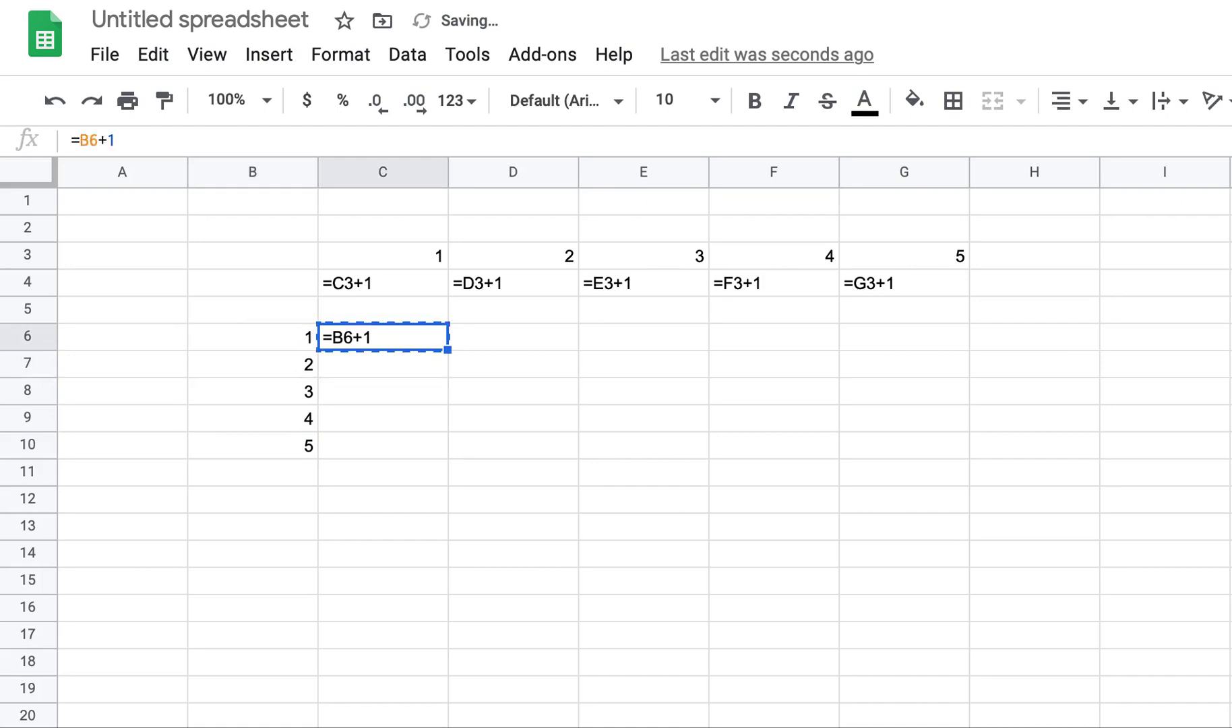
key(shift+Down)
key(shift+Down)
key(shift+Down)
key(shift+Down)
key(ctrl+v)
key(Down)
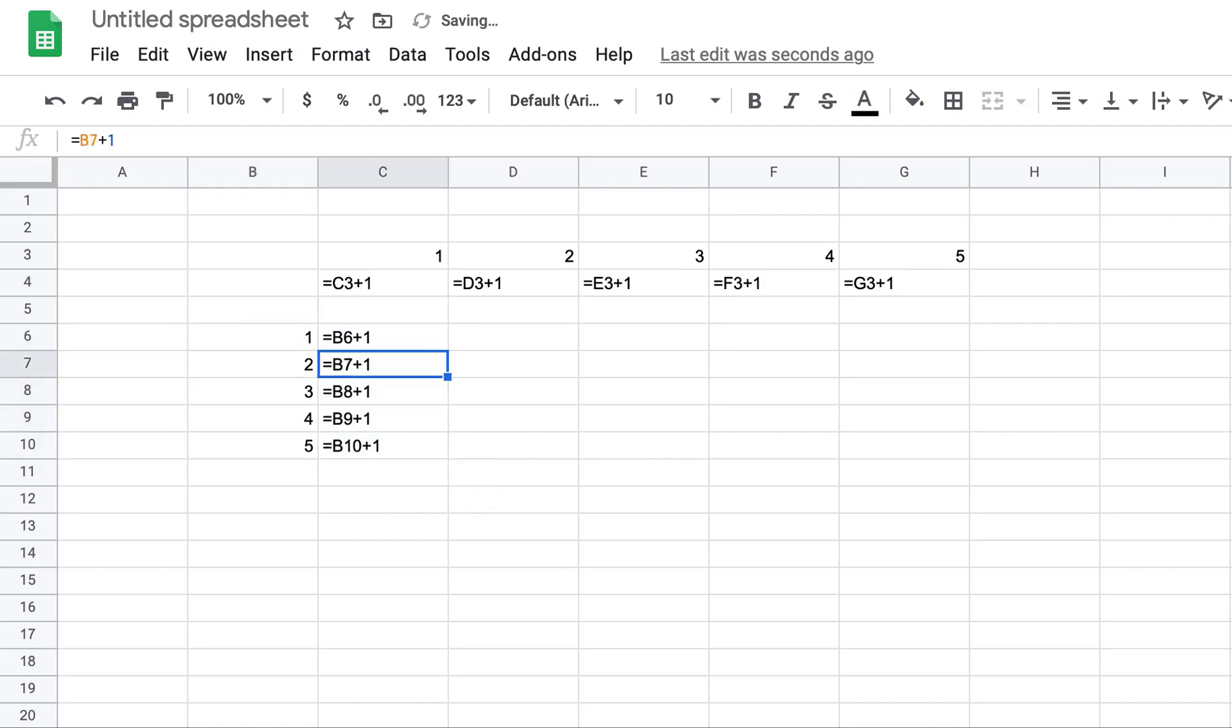
Compare the formulas in C4 and C6 with the positions of the cells they reference.
key(Up)
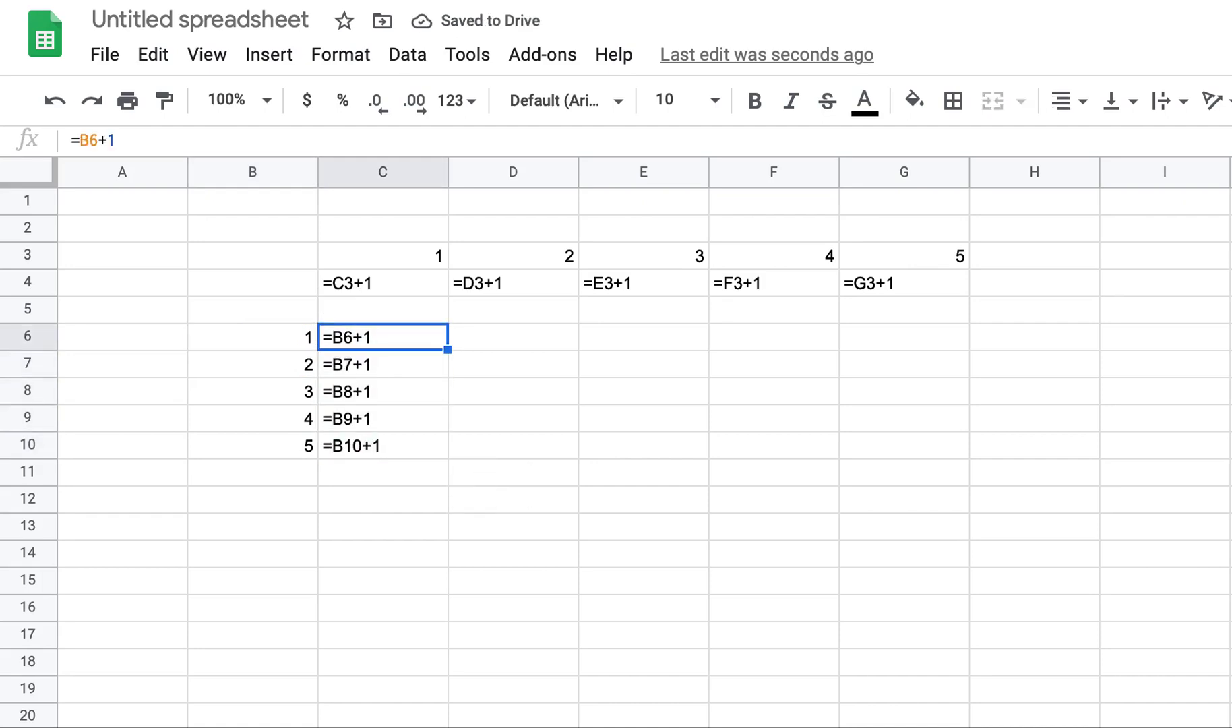
key(Up)
key(Up)
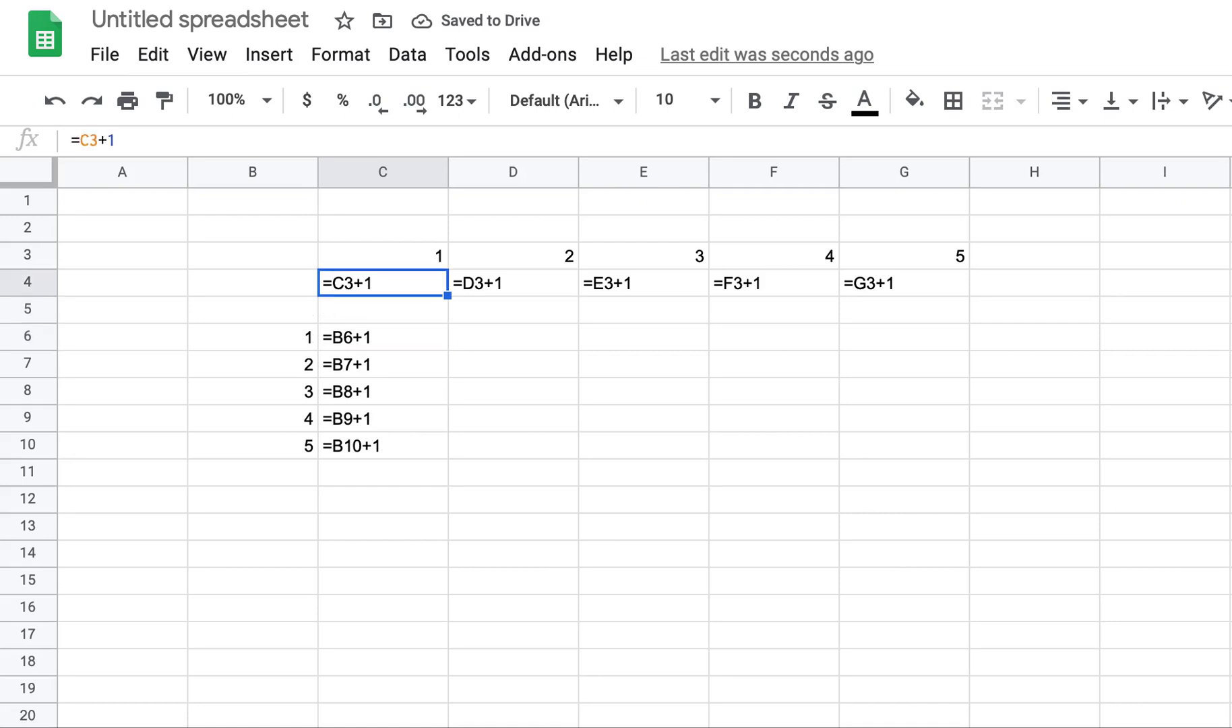
key(Down)
key(Down)
key(Up)
key(Down)
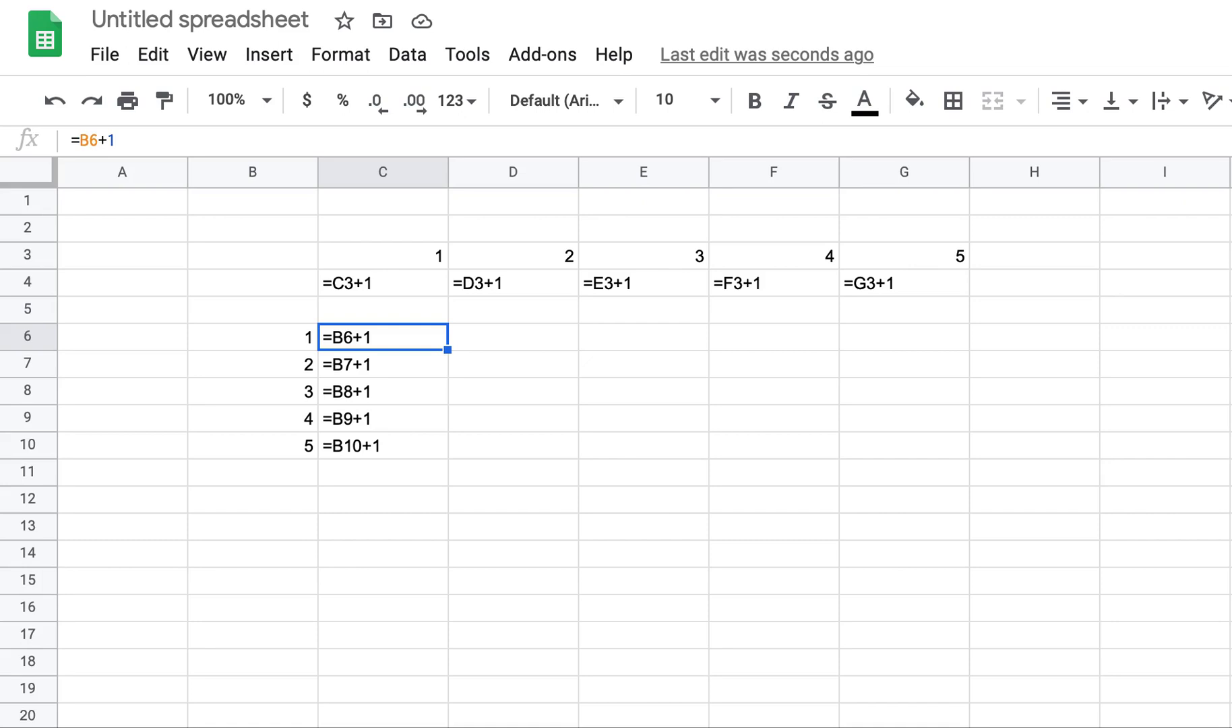
key(Left)
key(Right)
key(Left)
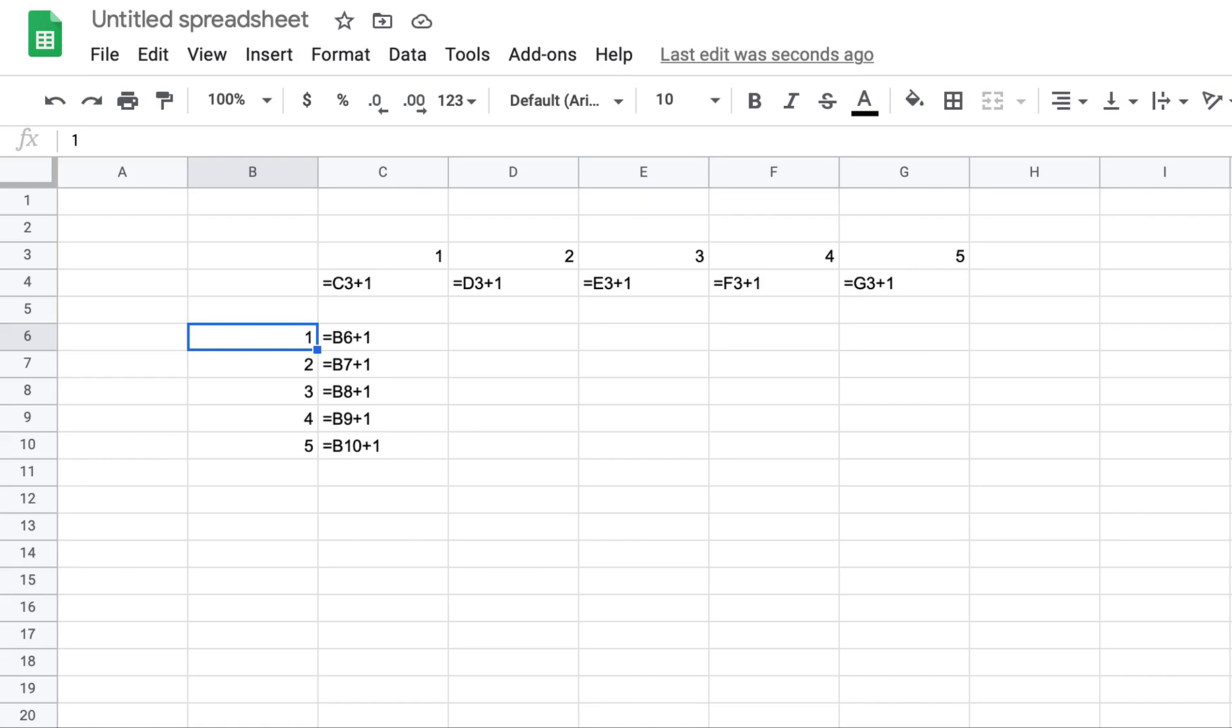
click(382, 336)
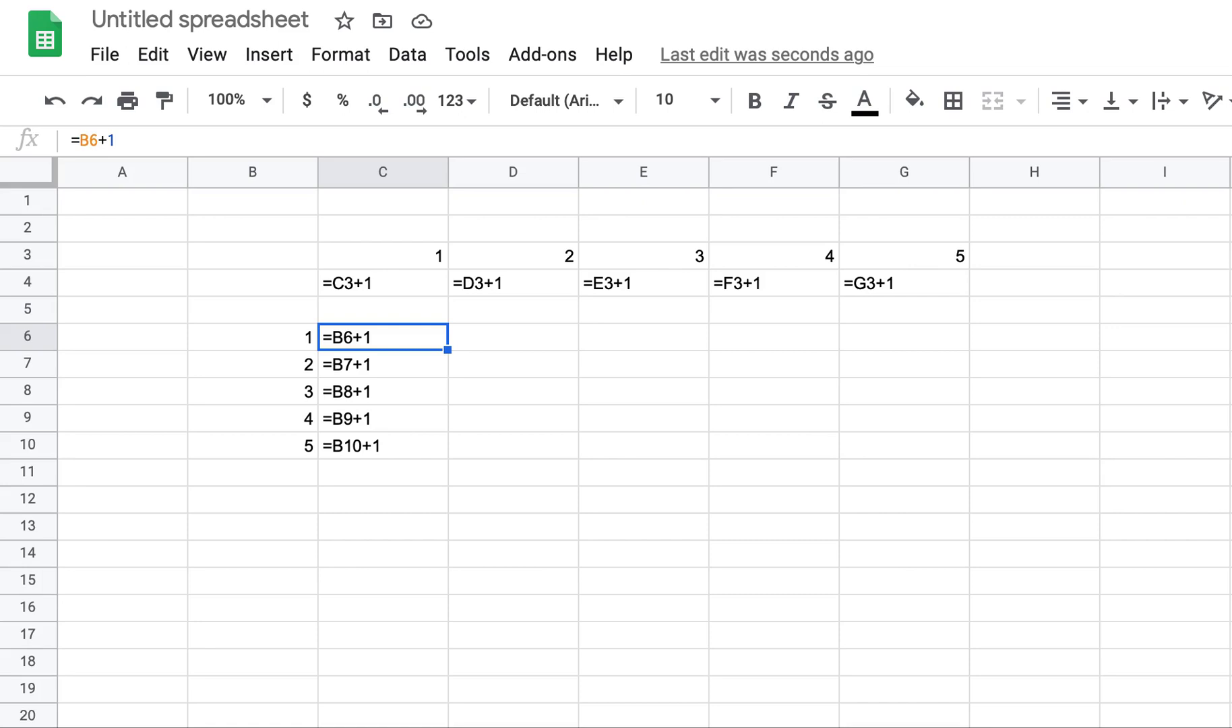
key(Up)
key(Up)
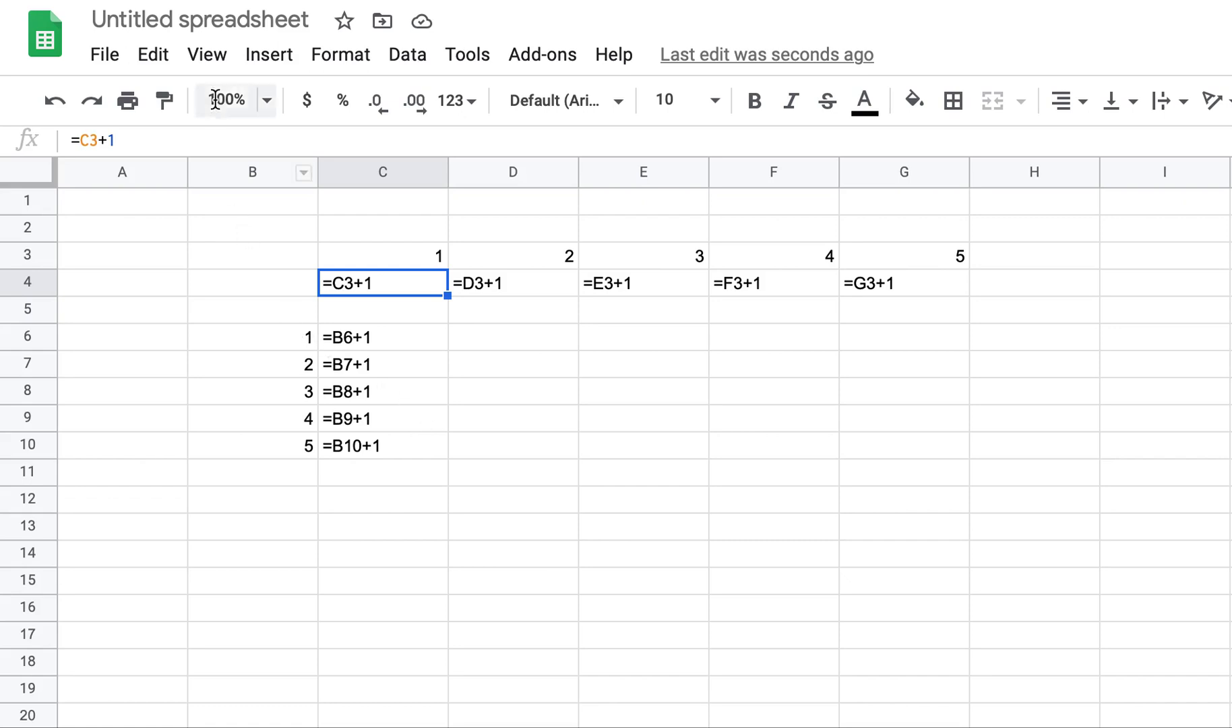
Turn off the formula display so the cells show their calculated results.
click(205, 67)
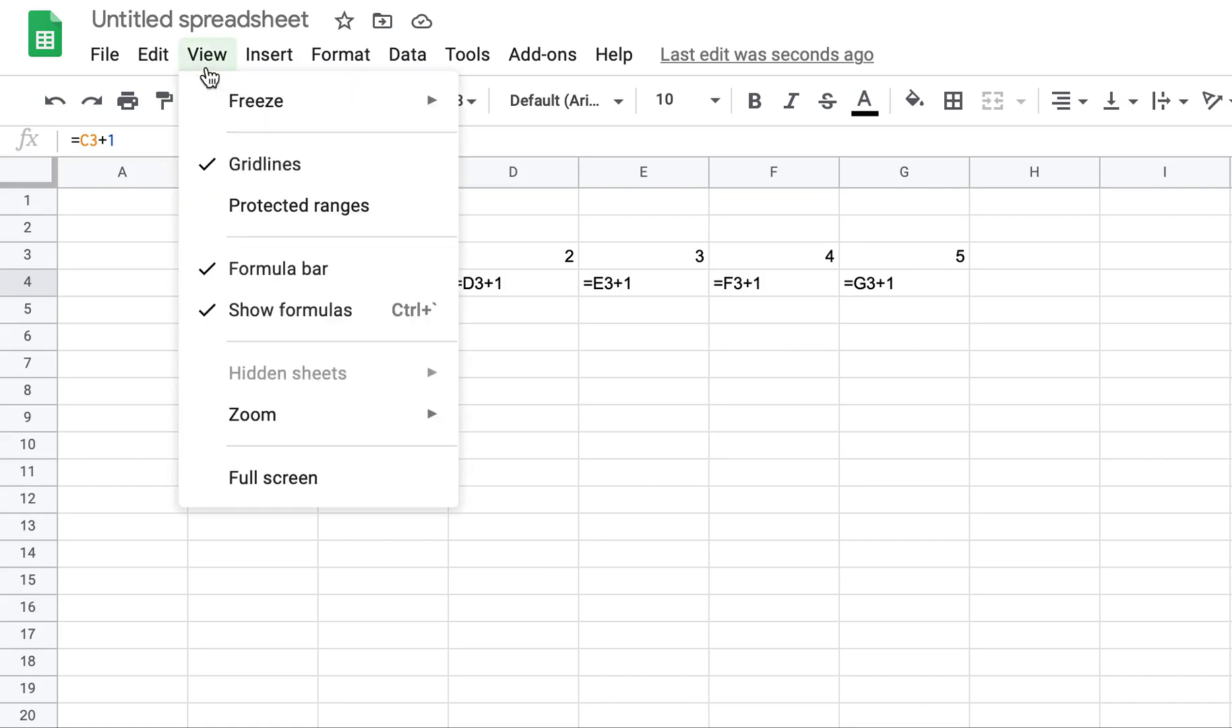
click(277, 311)
click(510, 403)
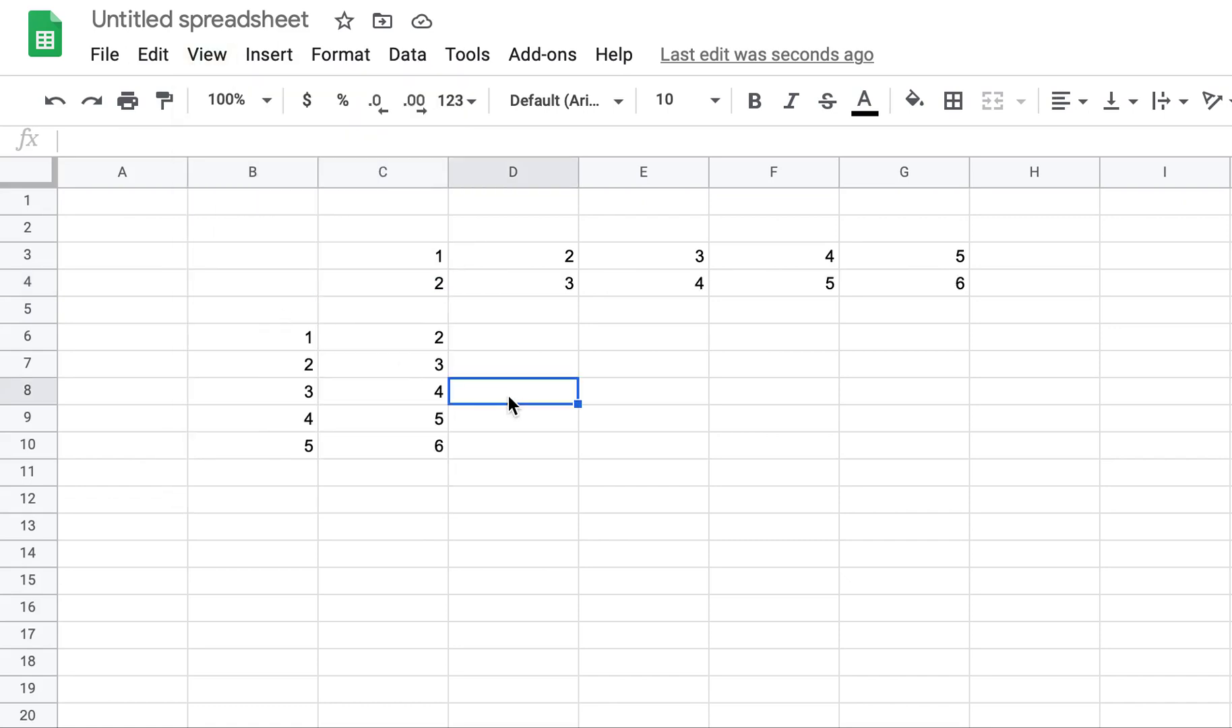
Clear the contents of the range B2 through G14.
click(664, 480)
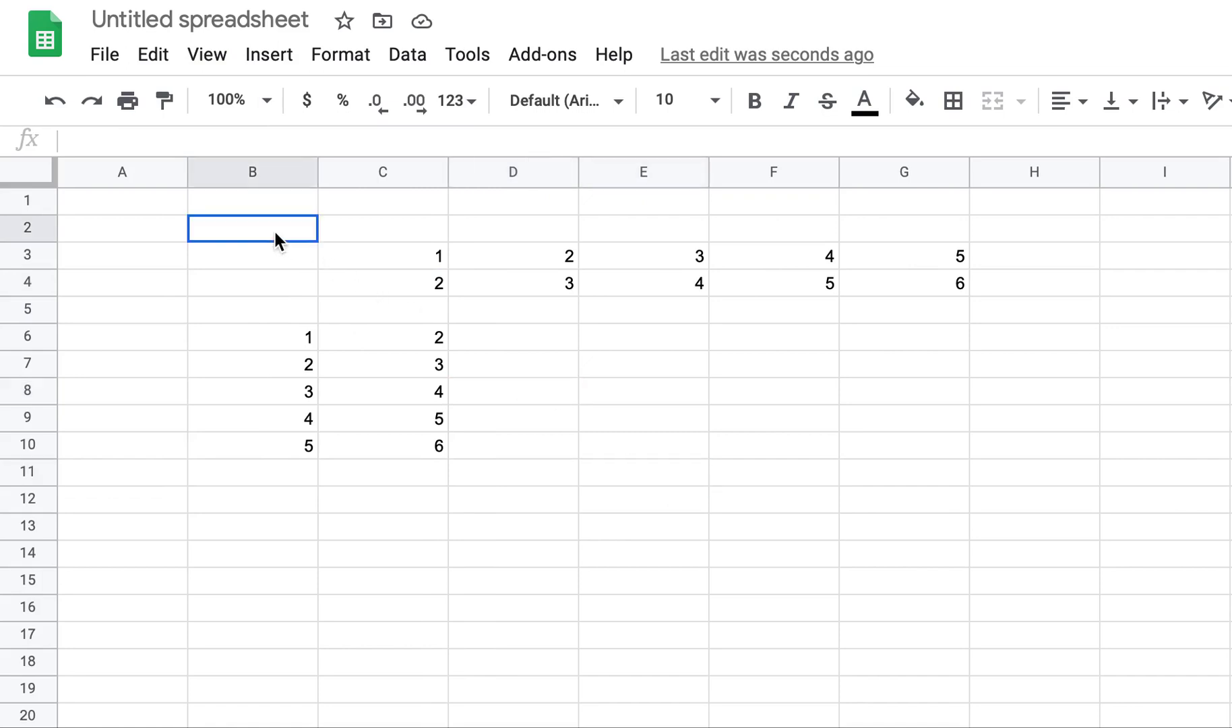
drag(274, 232, 952, 558)
key(Delete)
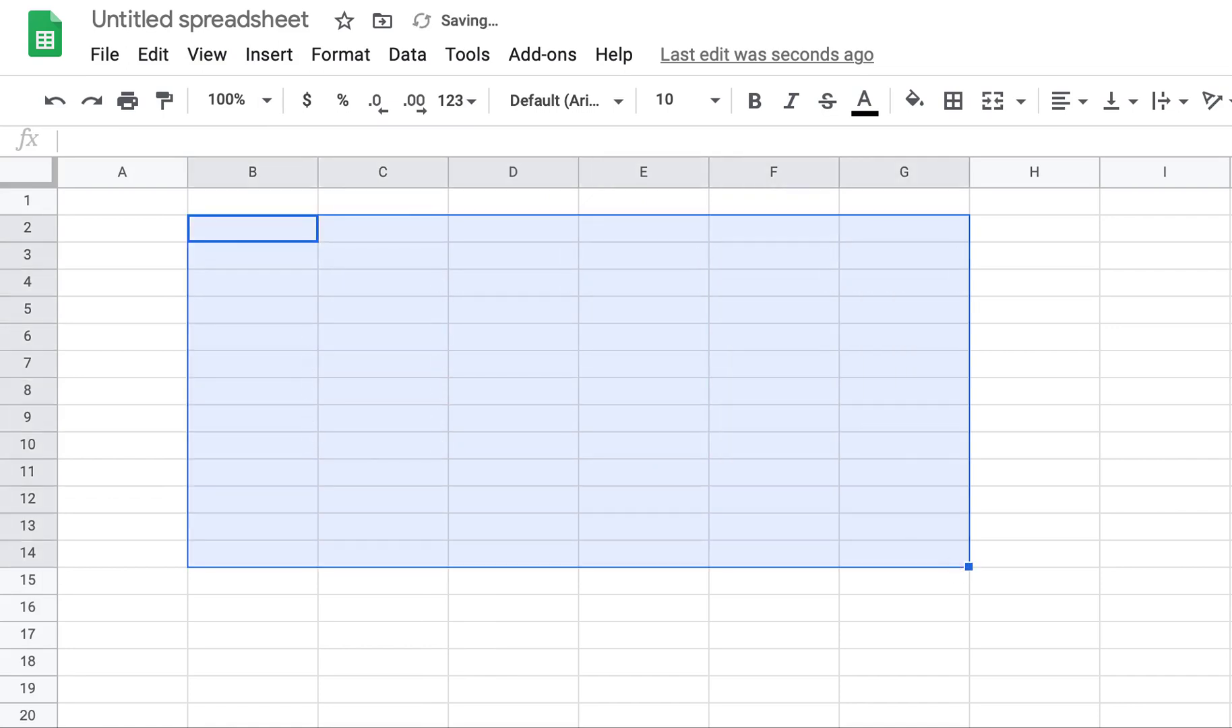
Enter the numbers 2, 3, 4 and 5 down column B in cells B3 through B6, and select C3.
key(Left)
key(Right)
key(Right)
key(Left)
key(Down)
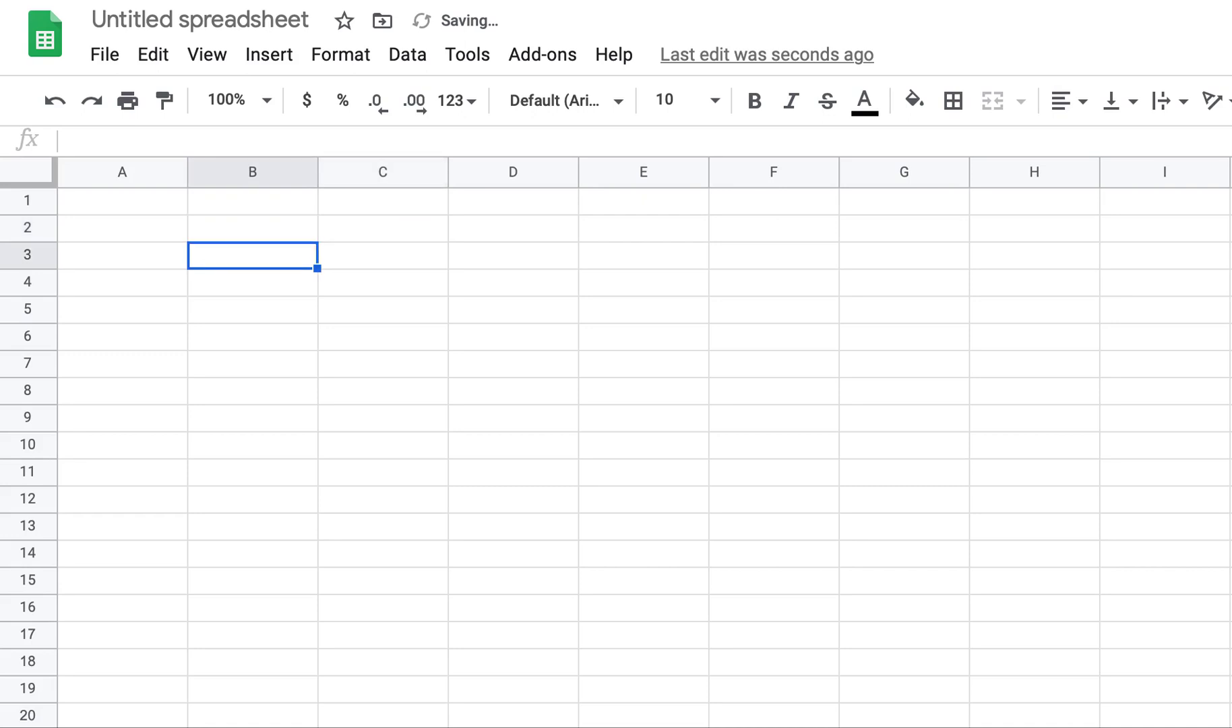
text(2)
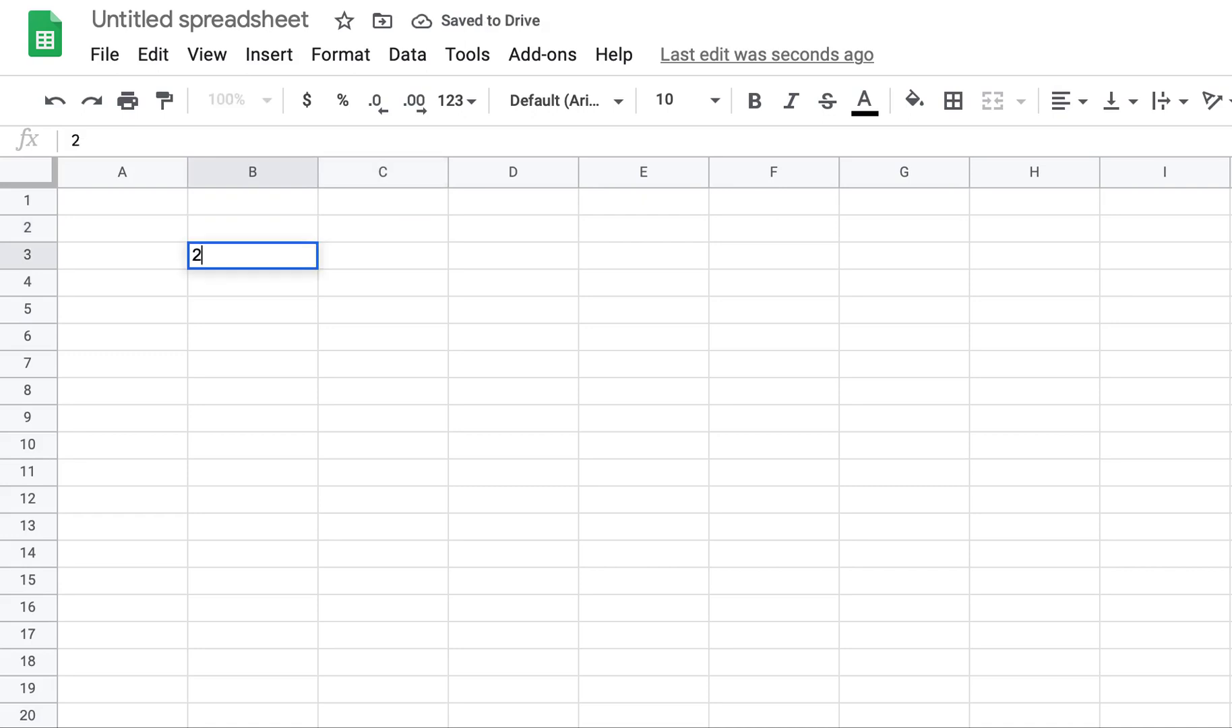
key(Return)
text(3)
key(Return)
text(4)
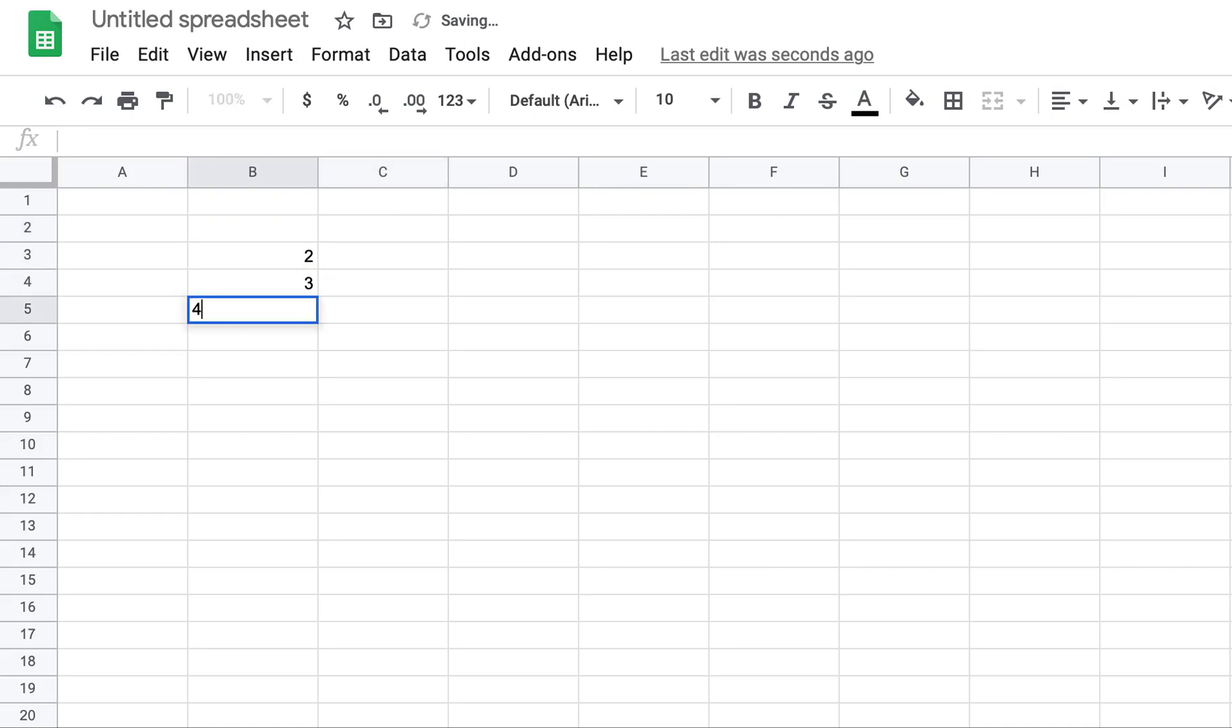
key(Return)
text(5)
key(Return)
key(Up)
key(Up)
key(Up)
key(Up)
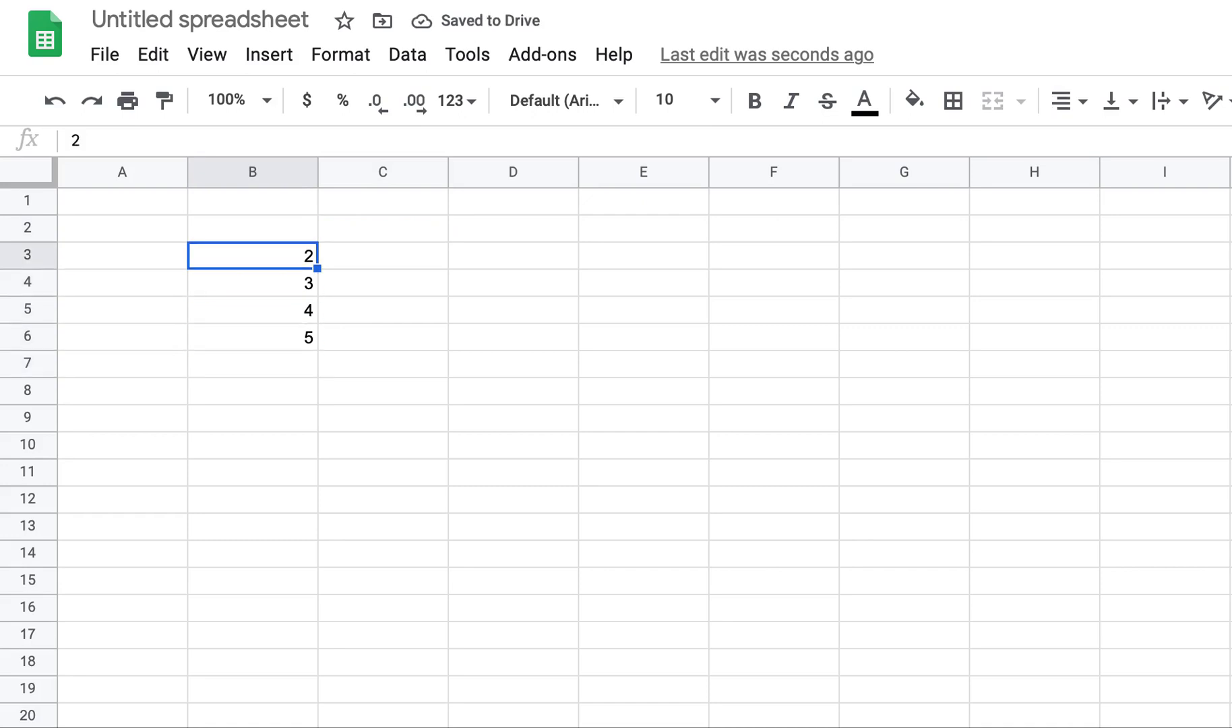
key(Right)
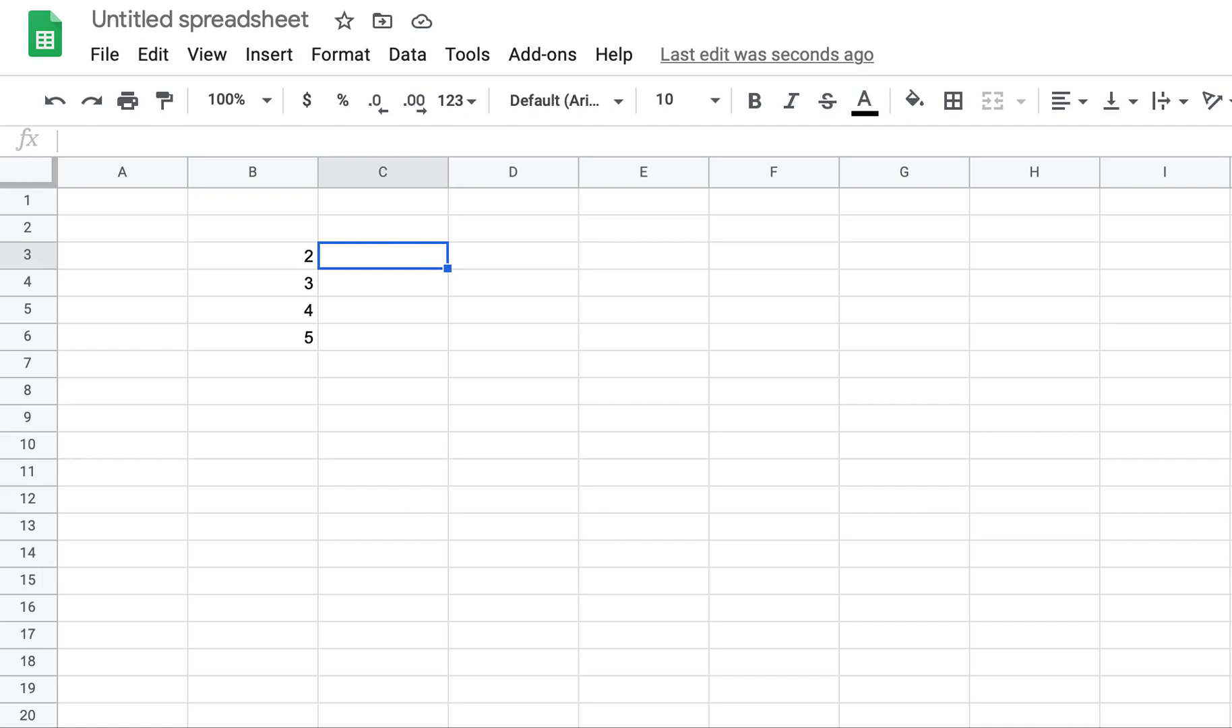
Write the formula =B3^3+B3^2+1 in cell C3.
text(=B3)
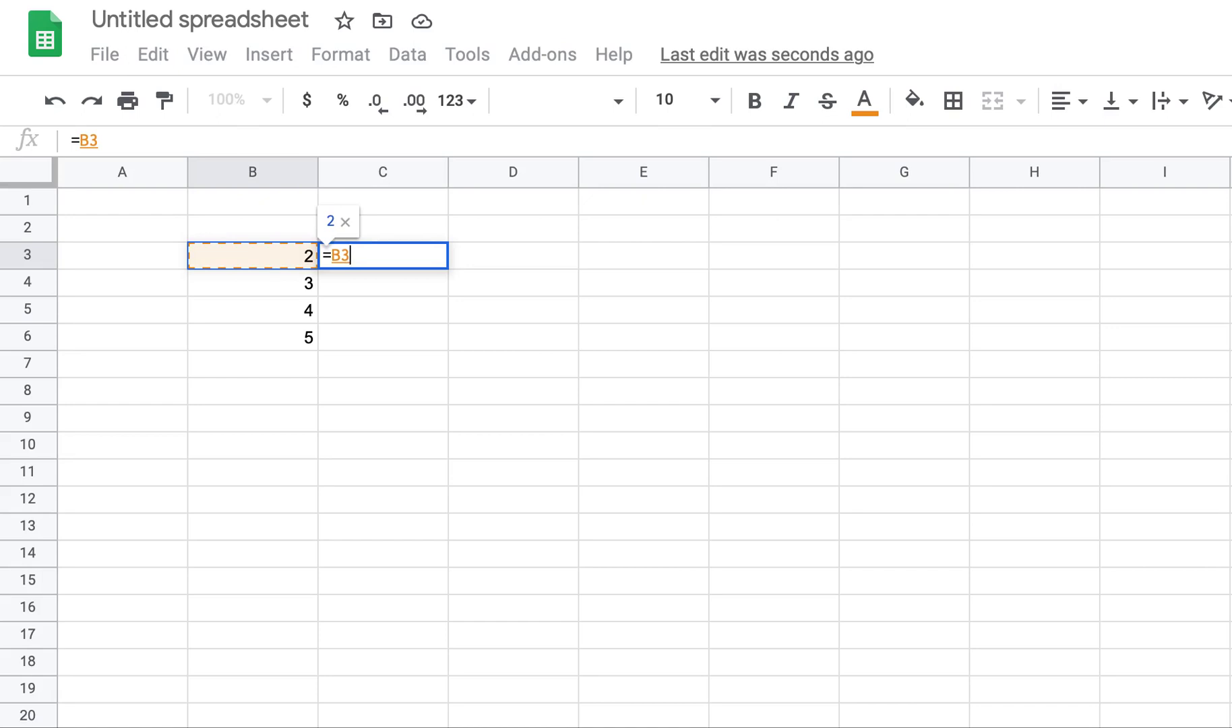
text(^)
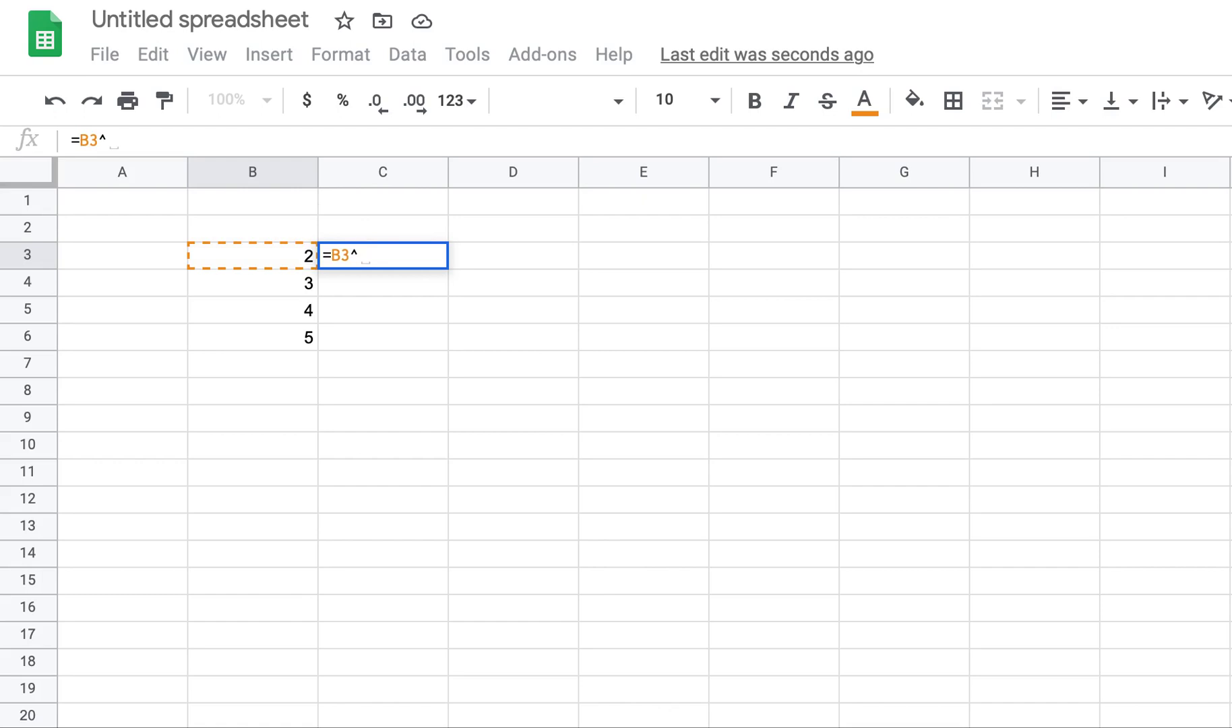
text(3)
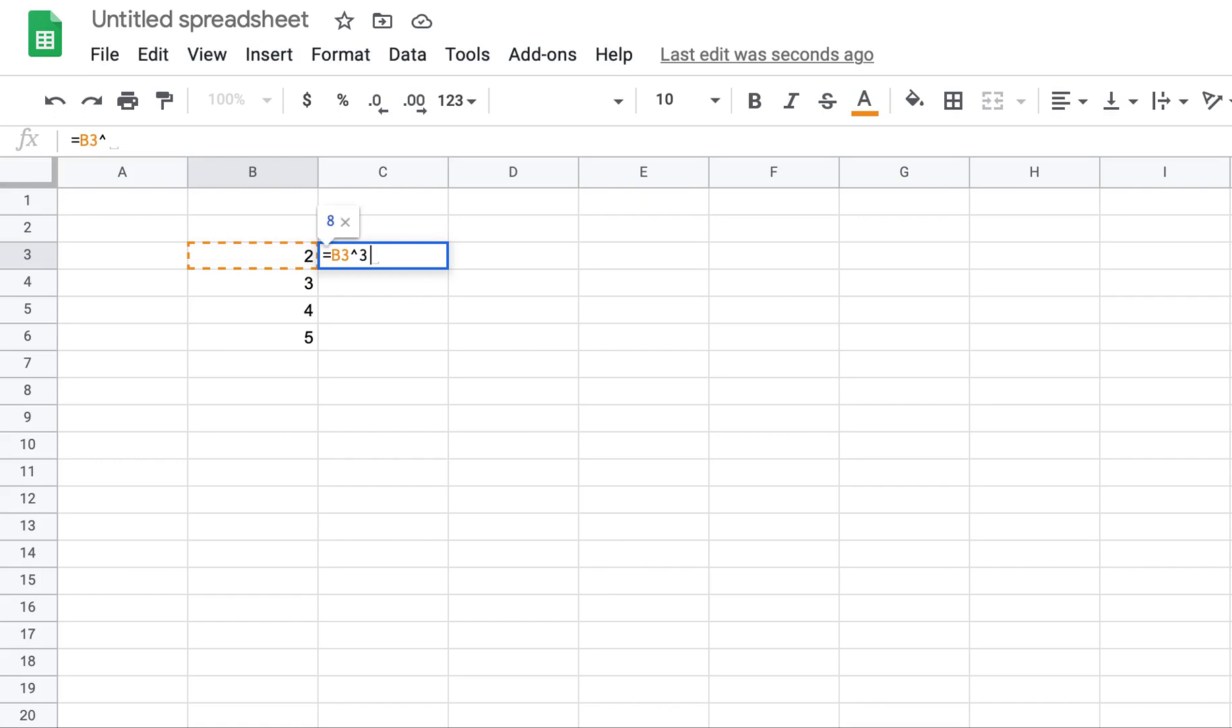
text(+)
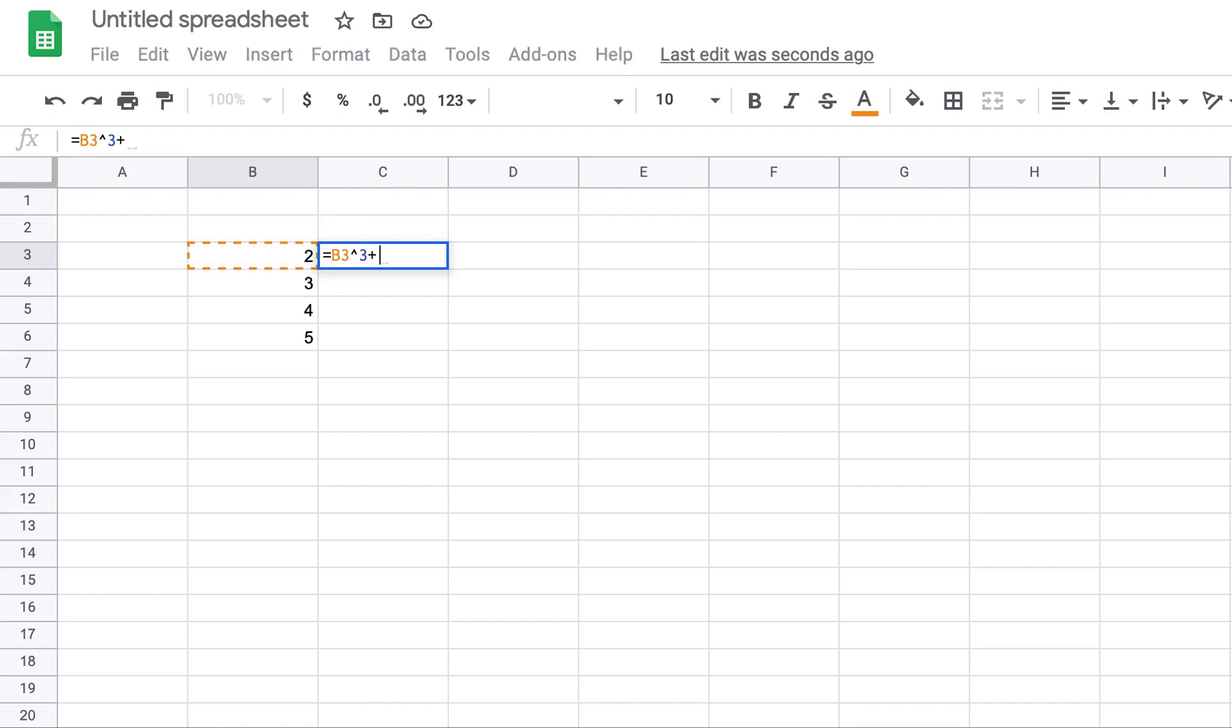
click(275, 255)
text(^2+1)
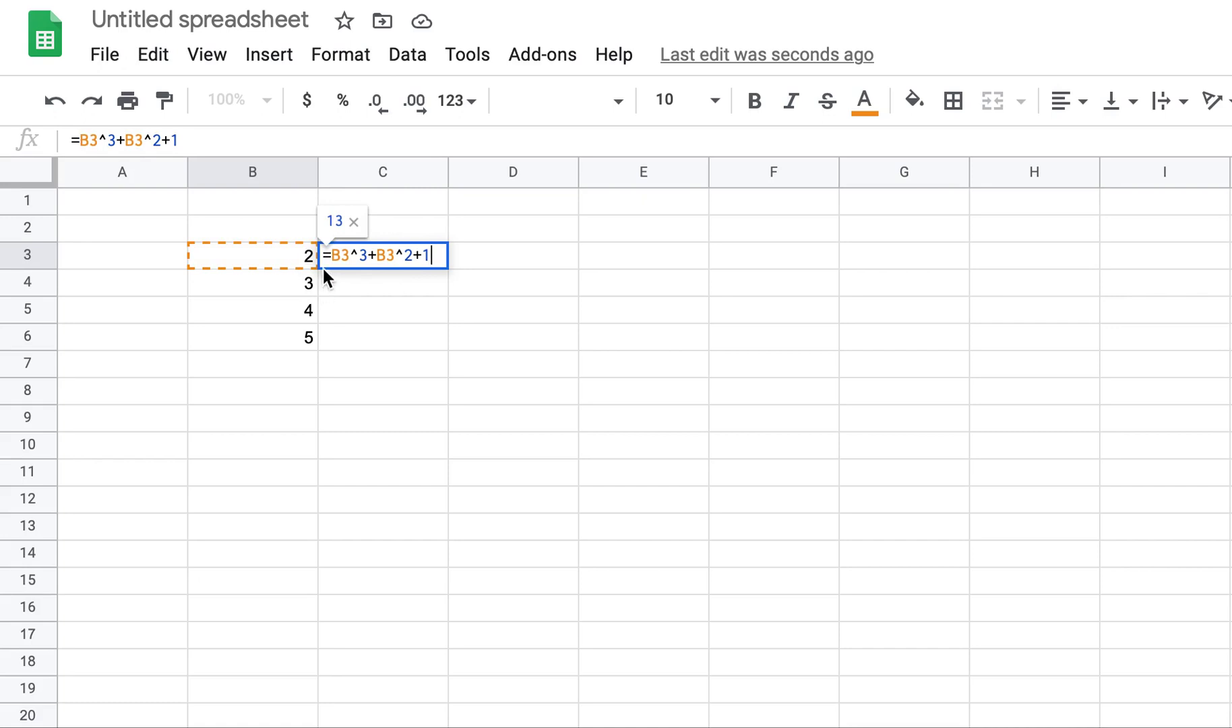
Add spaces around the plus signs so the C3 formula reads =B3^3 + B3^2 + 1, commit it and reselect C3.
click(366, 256)
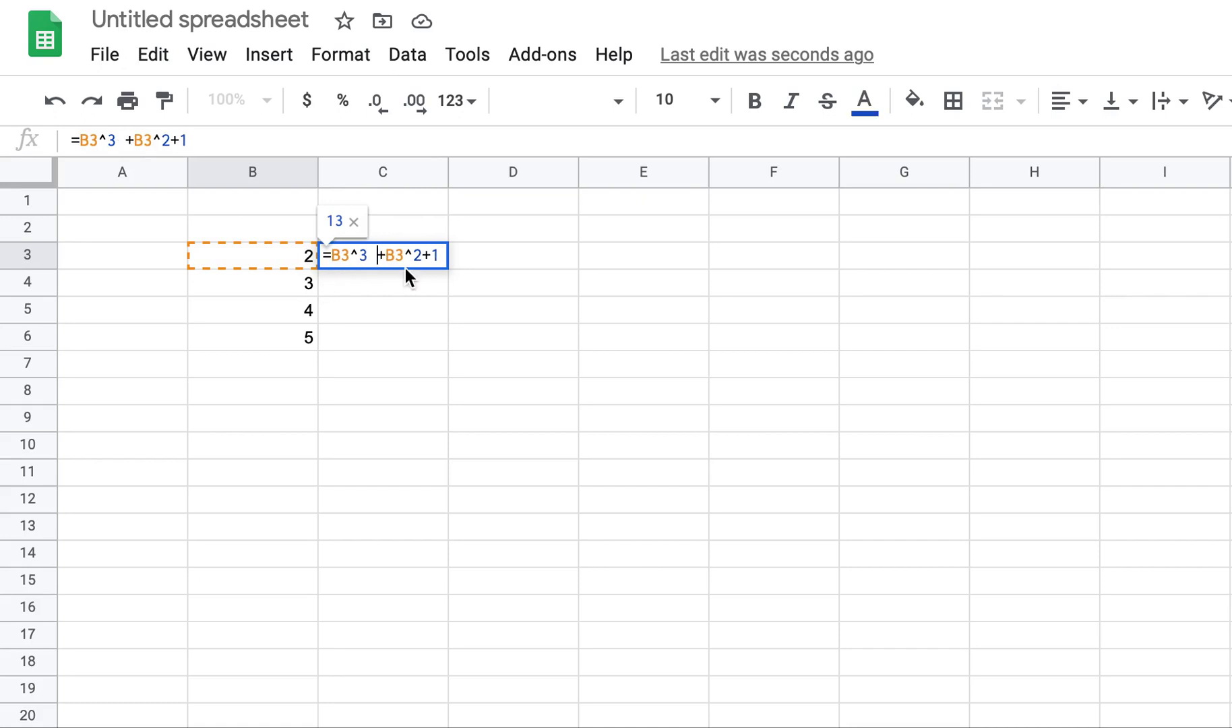
key(Right)
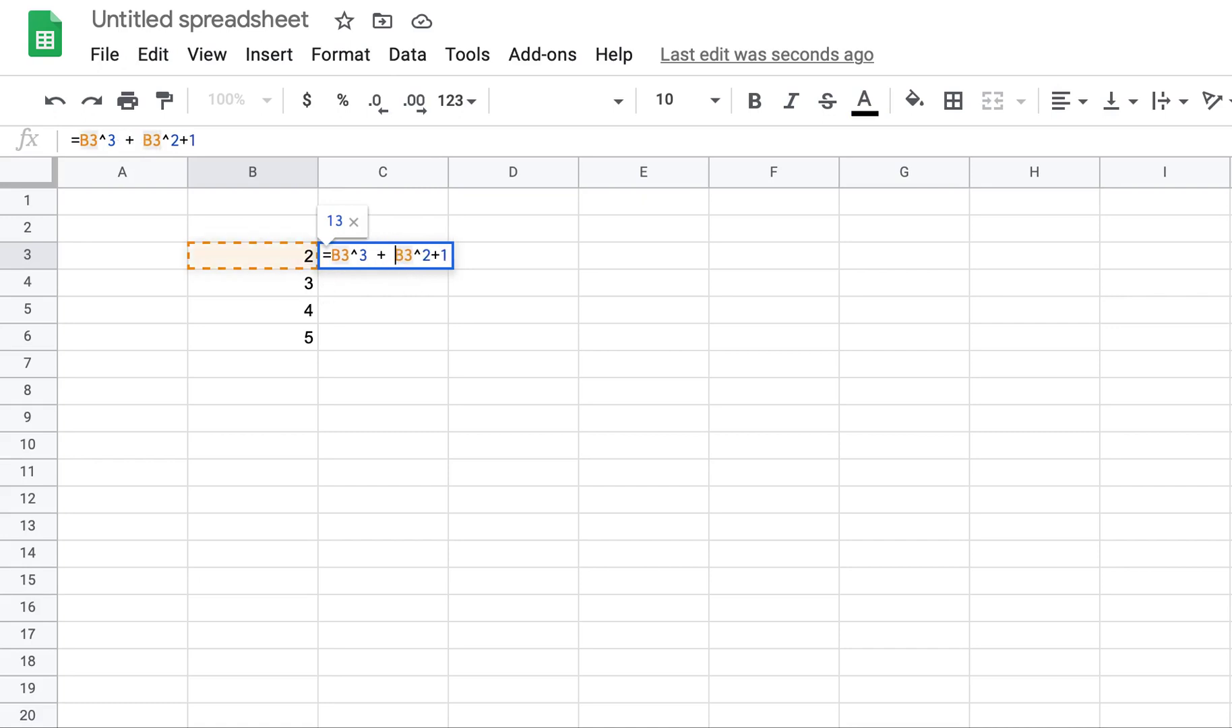
click(431, 255)
click(447, 255)
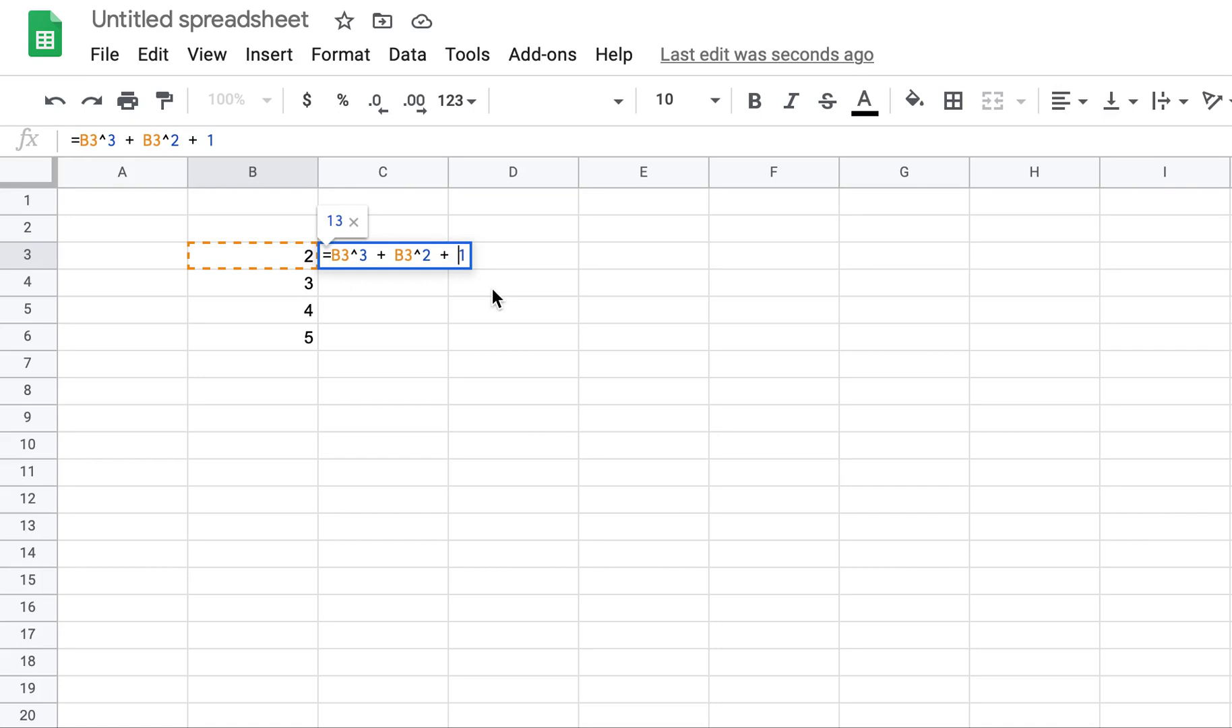
key(Return)
click(383, 256)
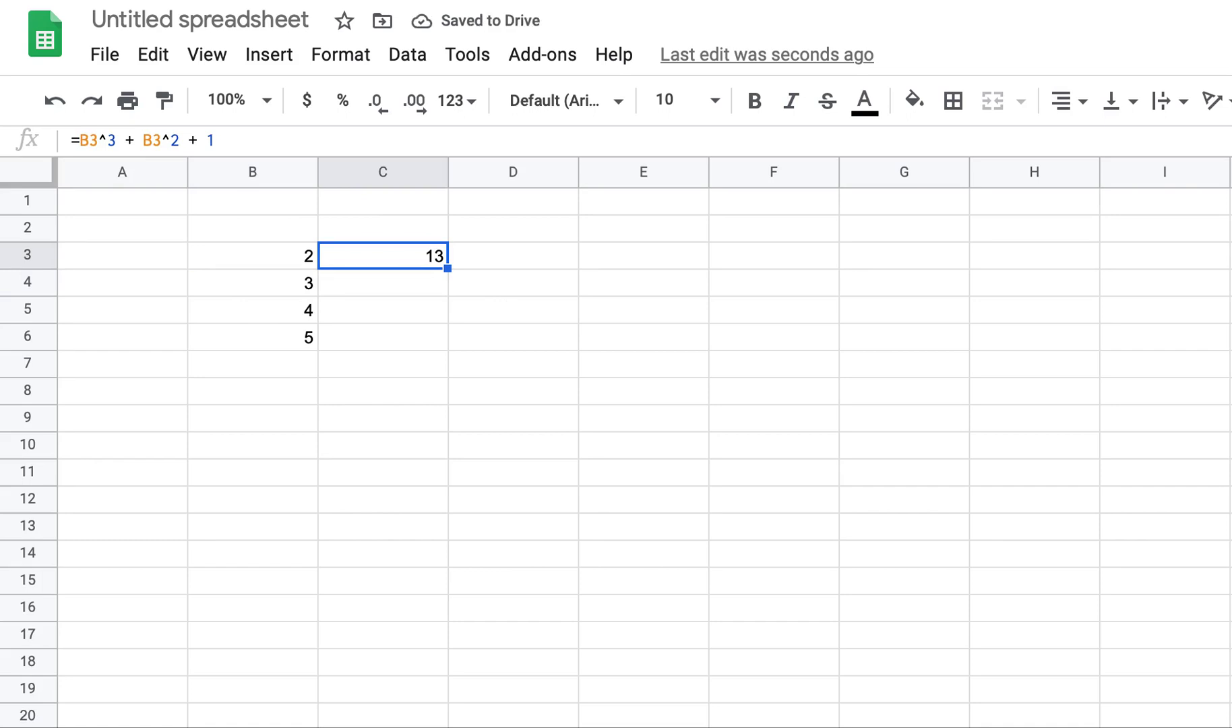
key(Down)
key(Down)
key(Down)
key(Down)
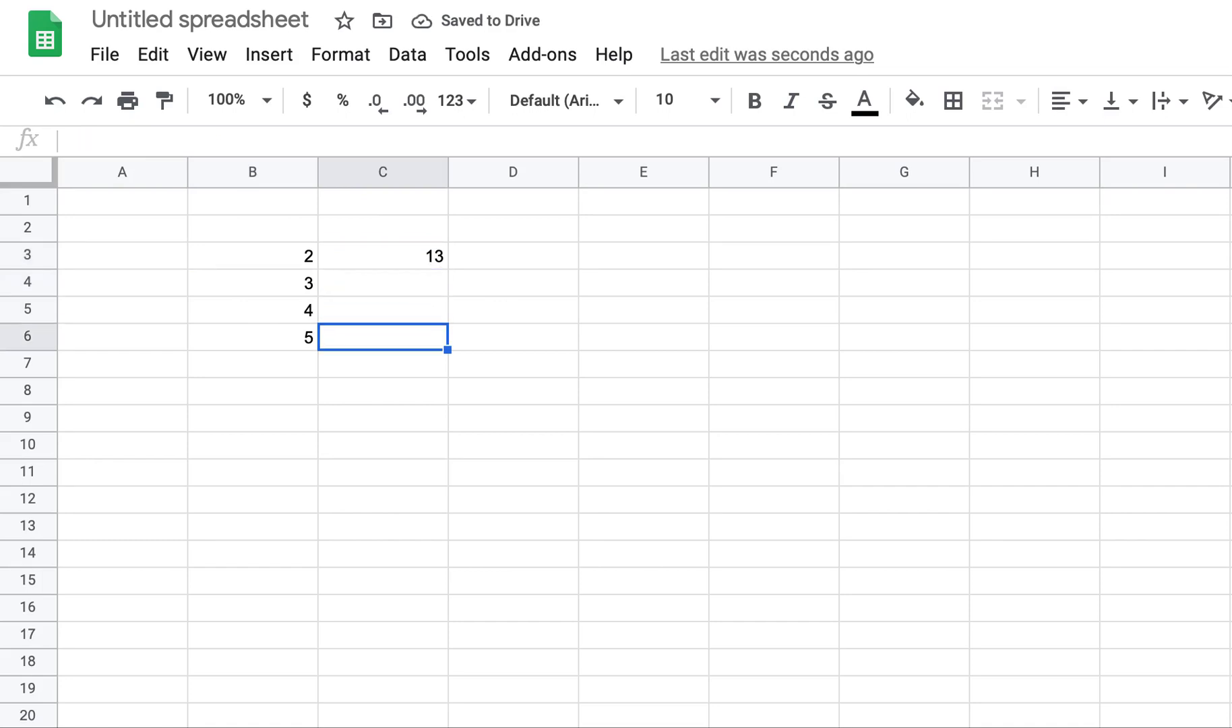
key(Up)
key(Up)
key(Up)
key(Left)
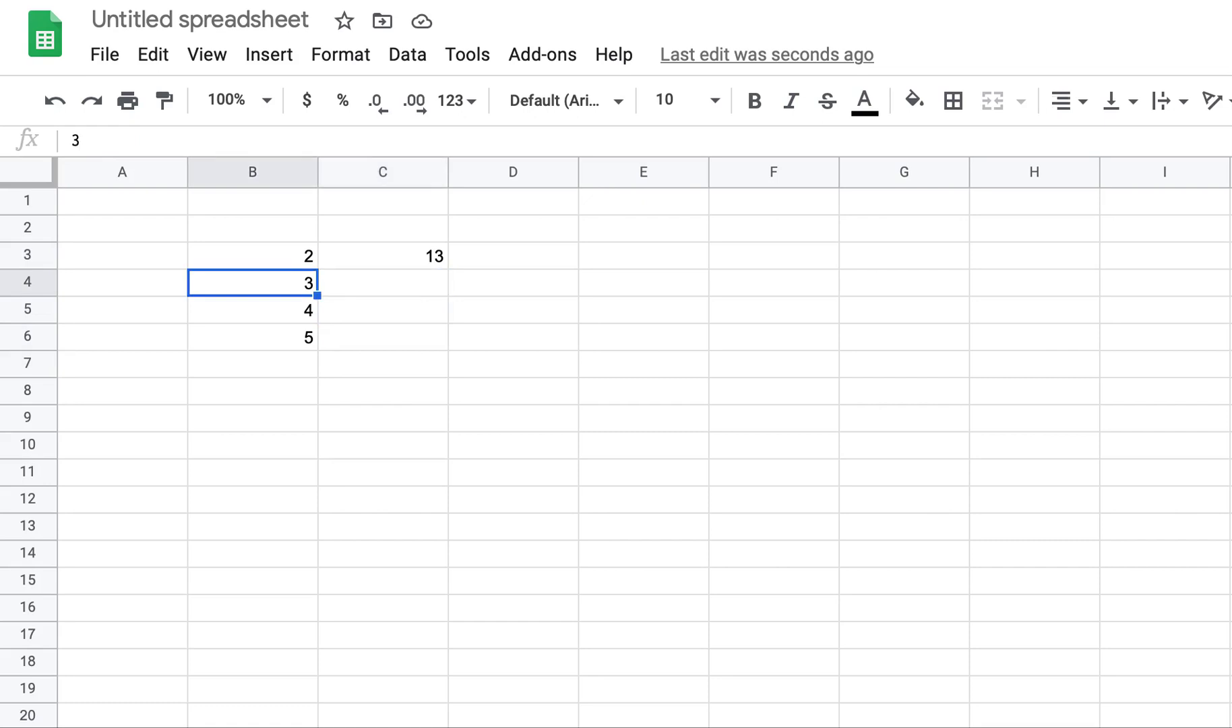
Copy the formula in C3 down through C6.
key(Right)
key(Up)
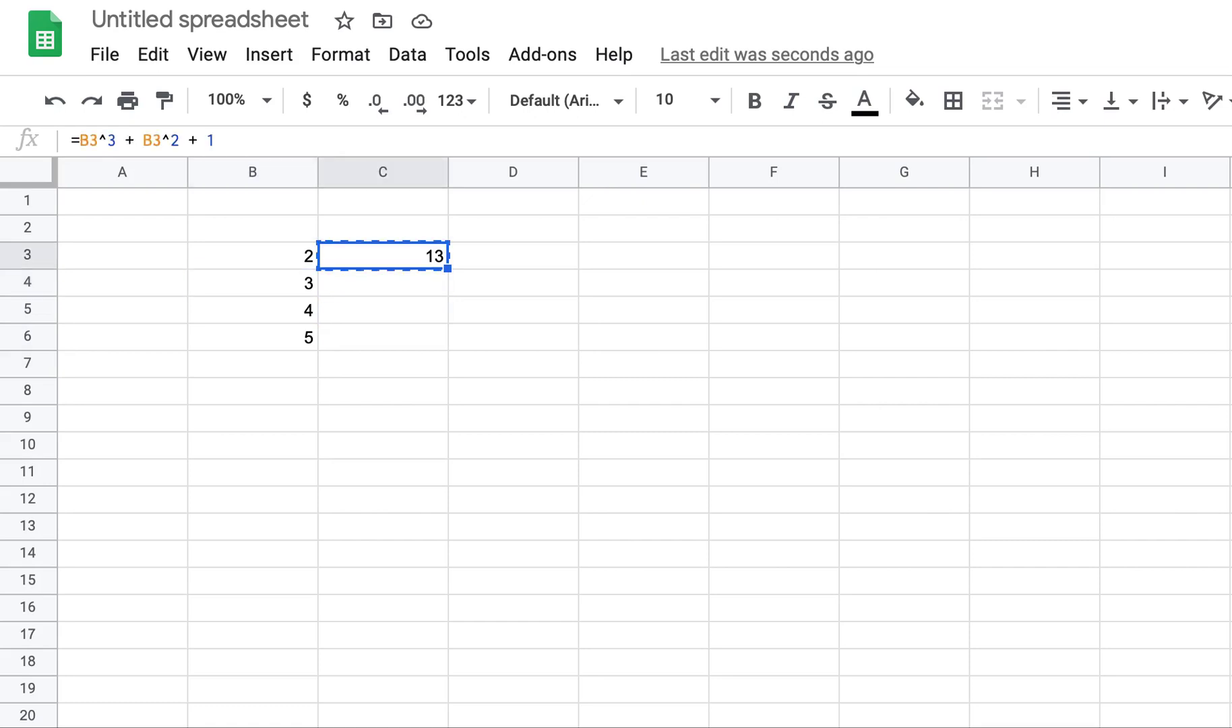
key(shift+Down)
key(shift+Down)
key(shift+Down)
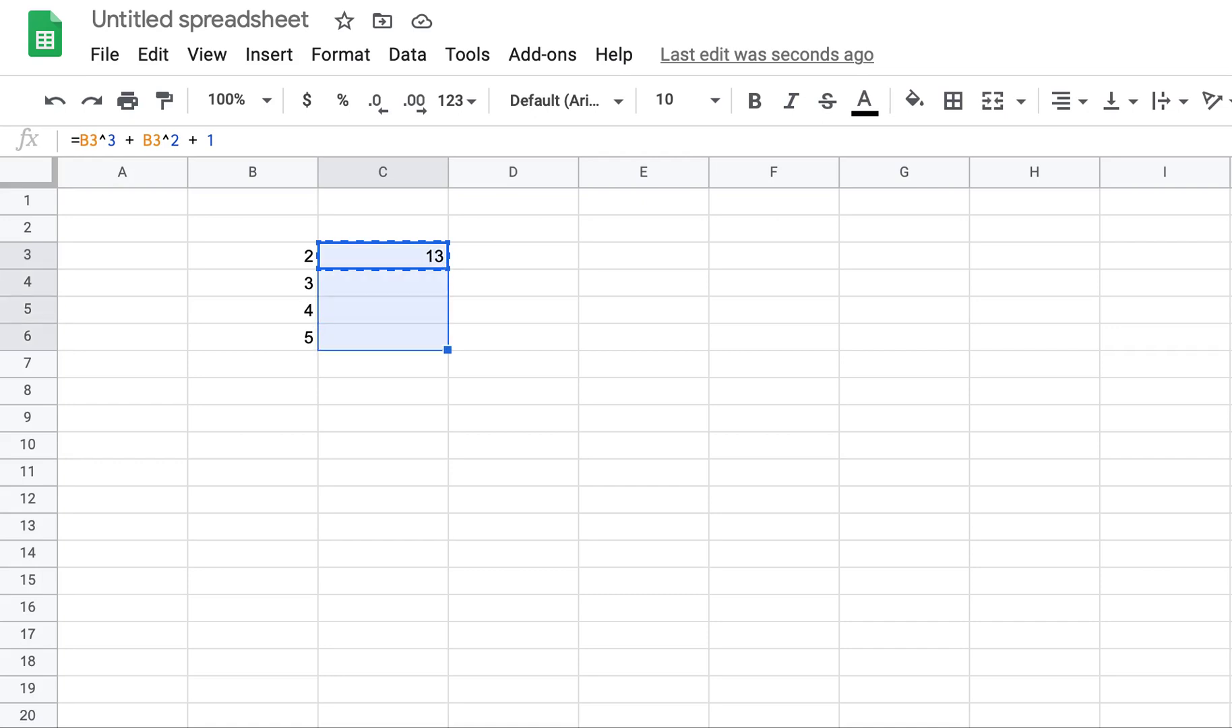
key(ctrl+v)
Examine the formulas in C3 through C6 to see how their column B references change from row to row.
key(Up)
key(Down)
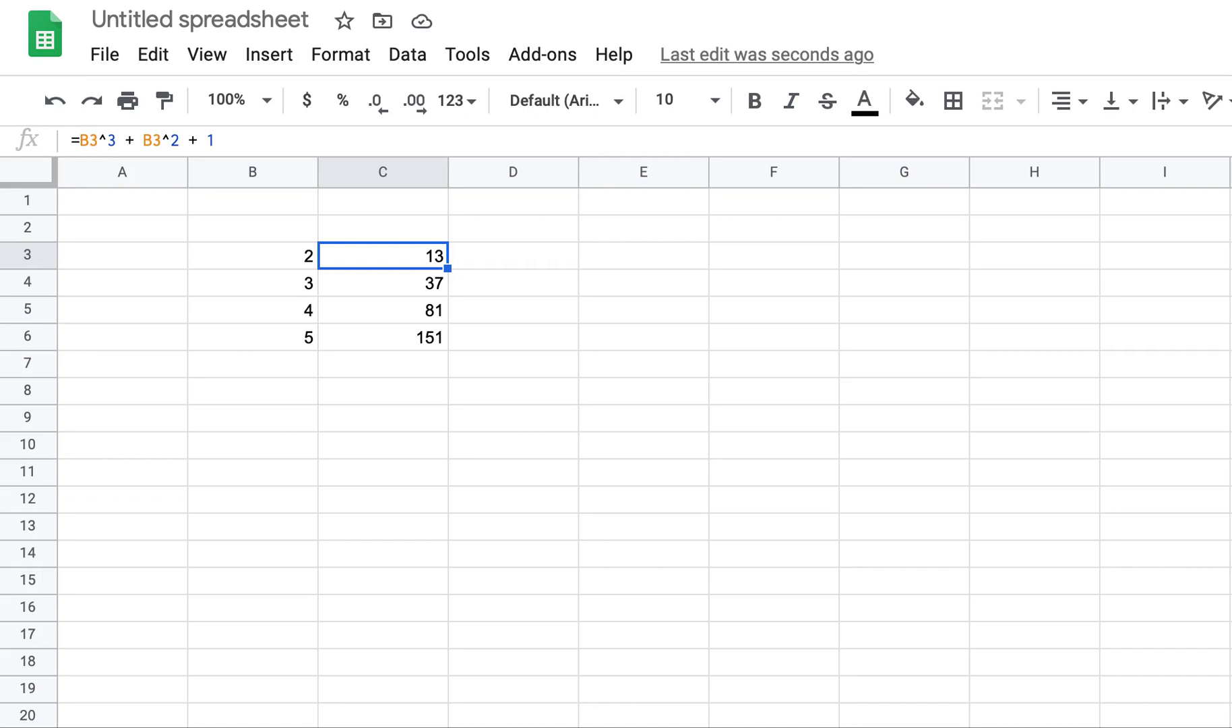
key(Down)
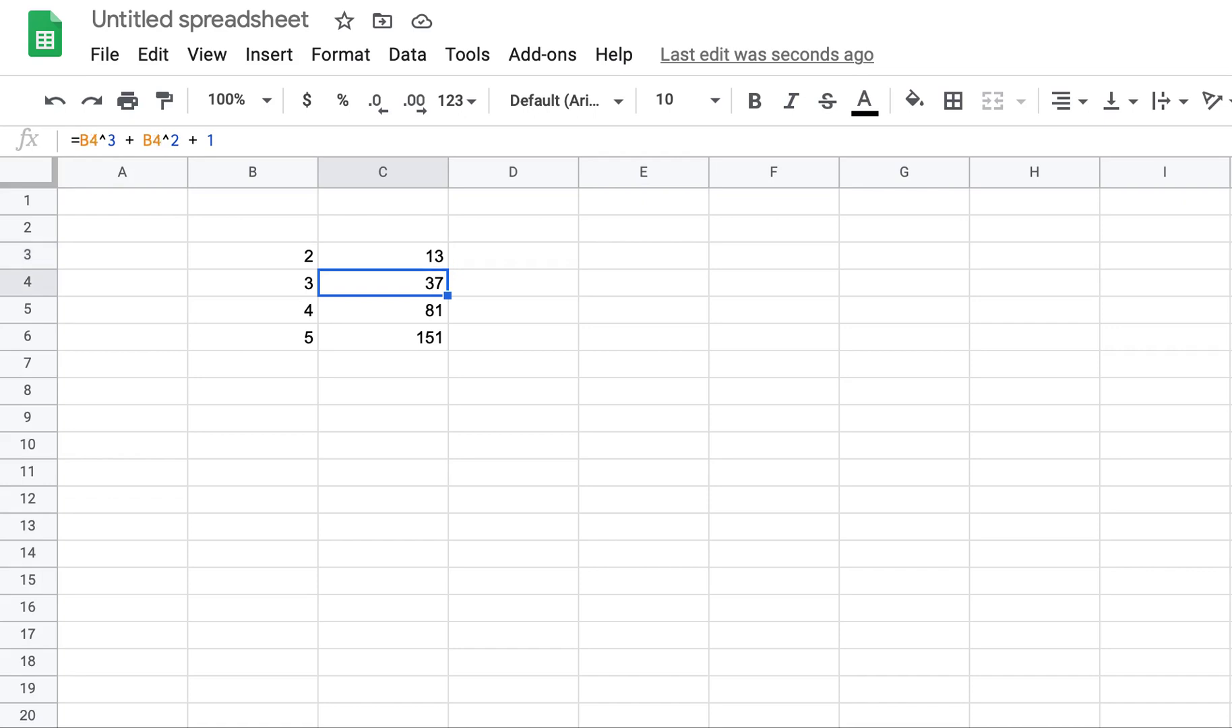
key(Down)
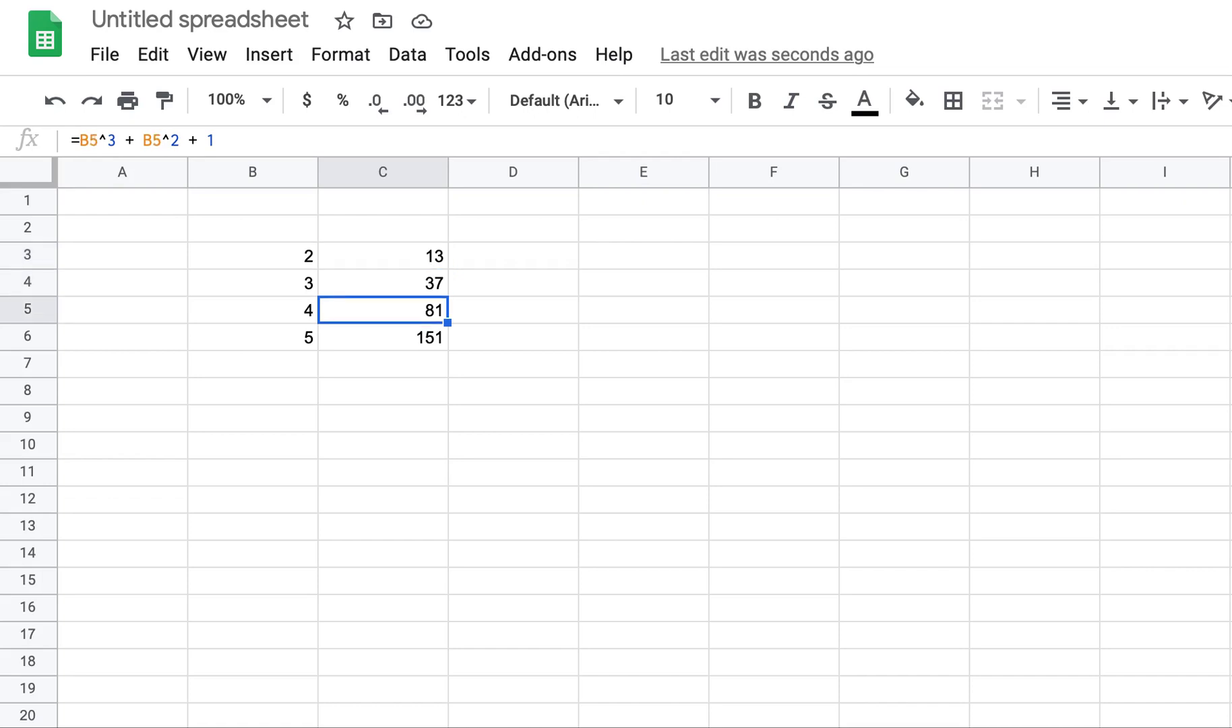
key(Down)
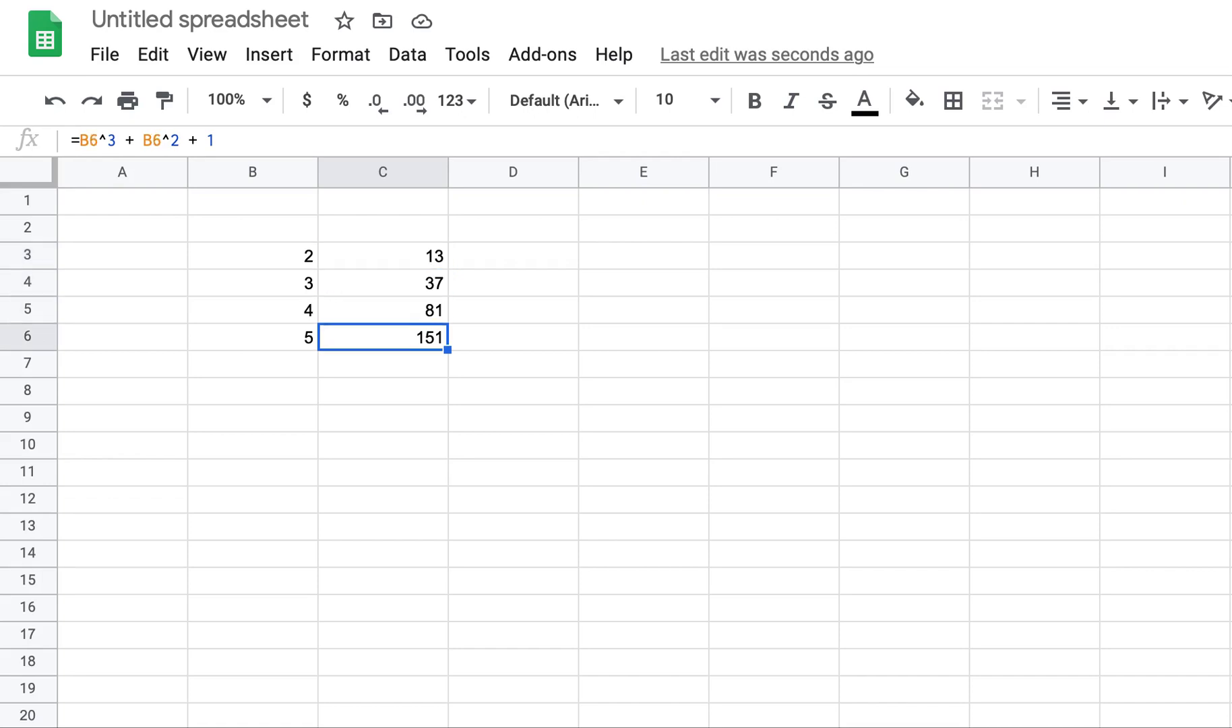
key(Up)
key(Up)
key(Up)
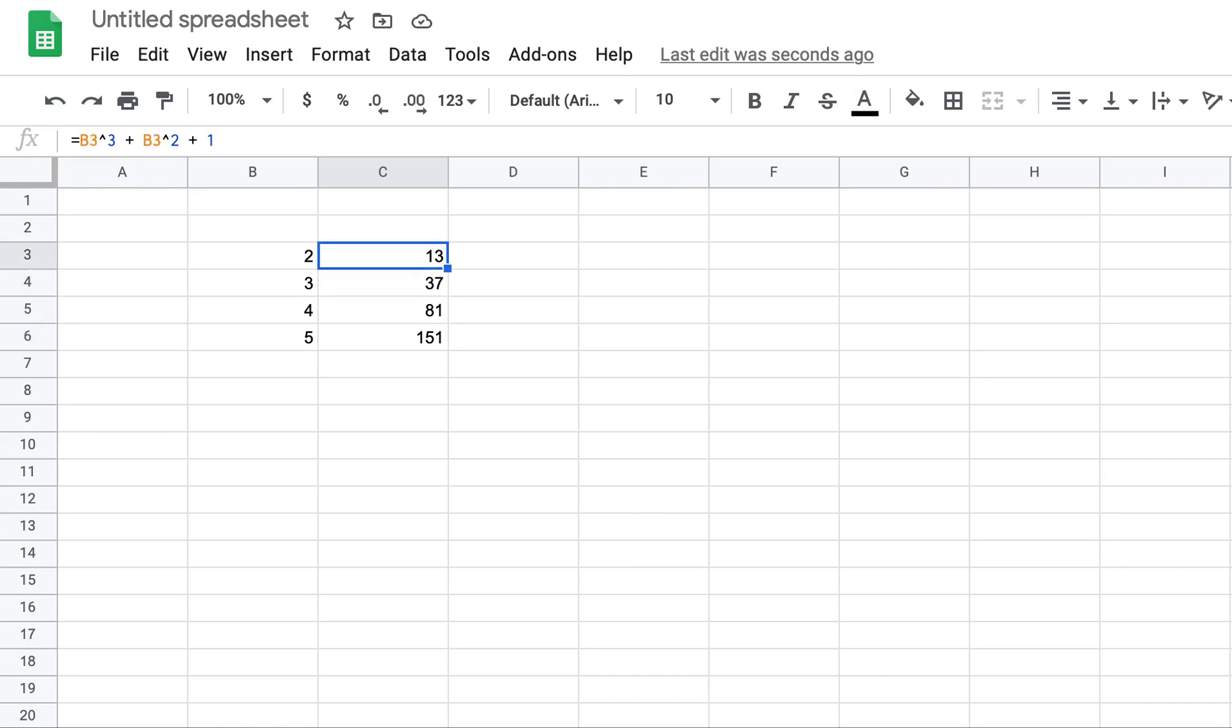
key(Down)
key(Down)
key(Down)
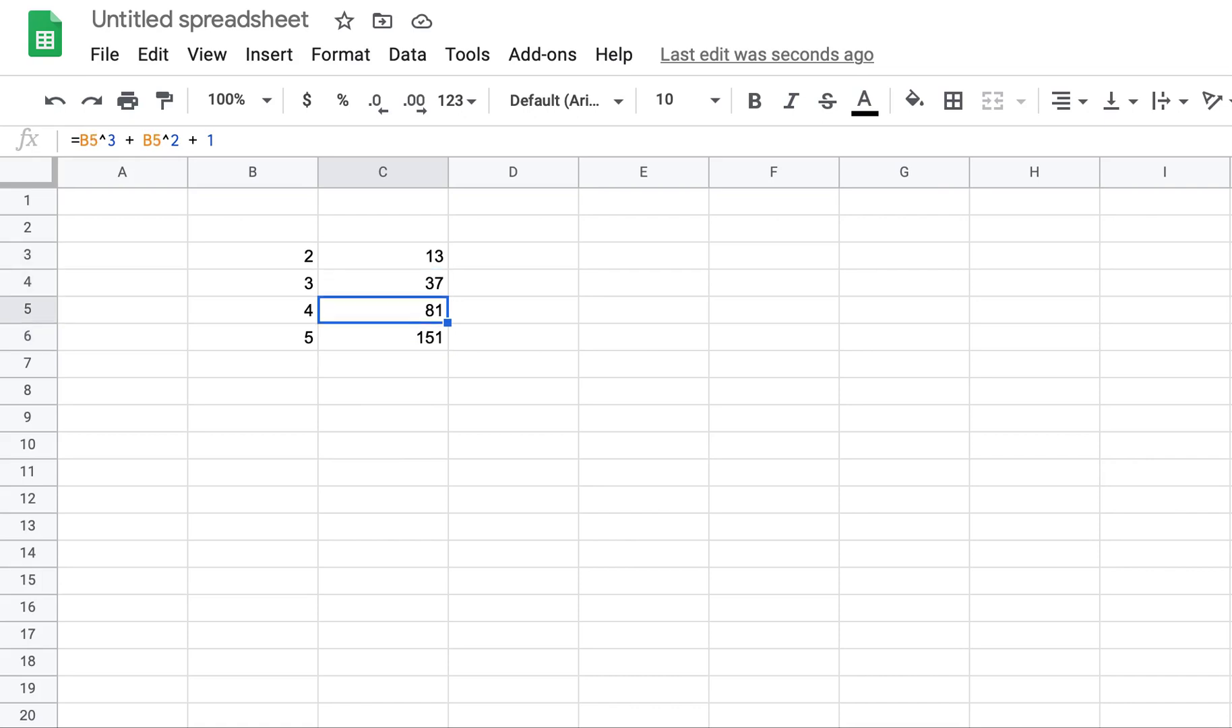
key(Up)
key(Up)
key(Up)
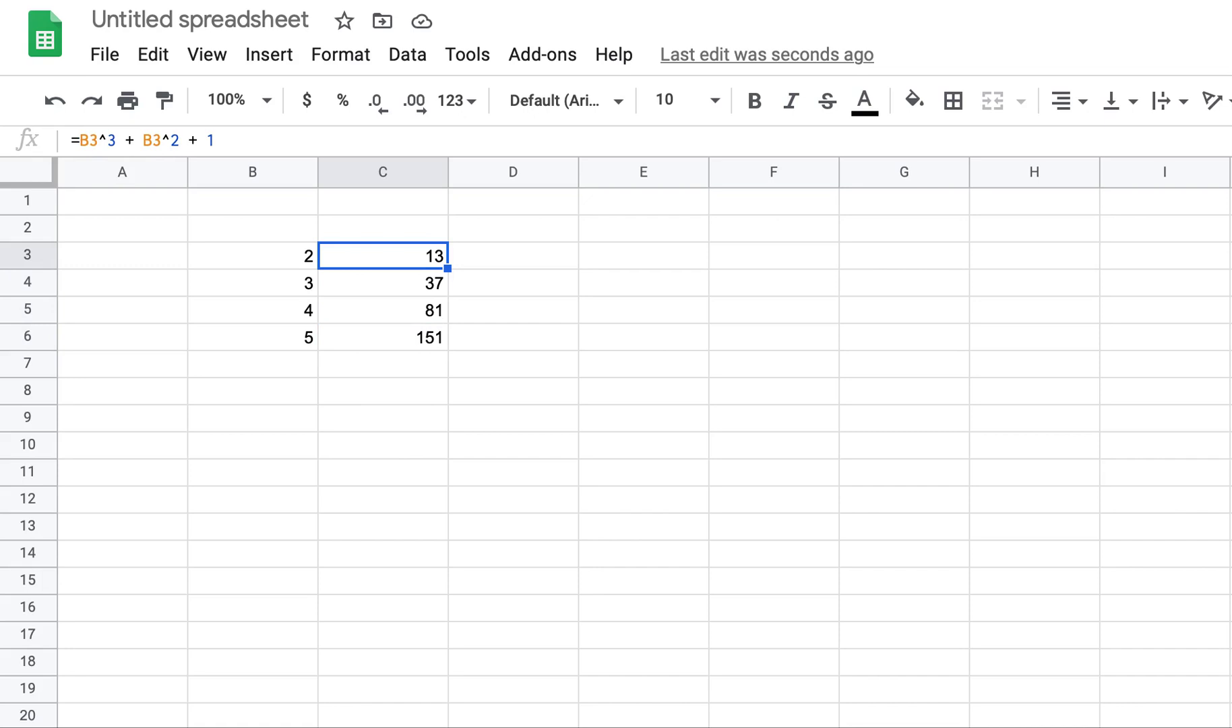
key(Right)
key(Right)
key(Left)
key(Left)
key(Down)
key(Down)
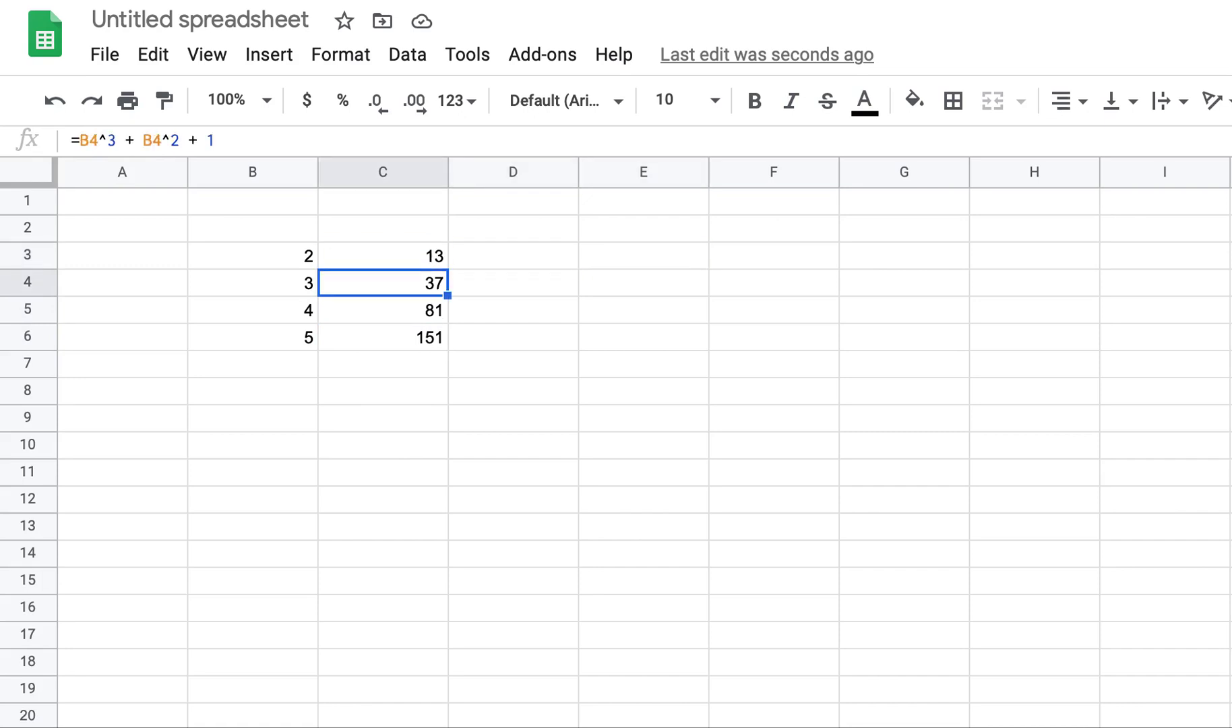
Clear the contents of the range B3 through C6.
key(Up)
key(Up)
key(Left)
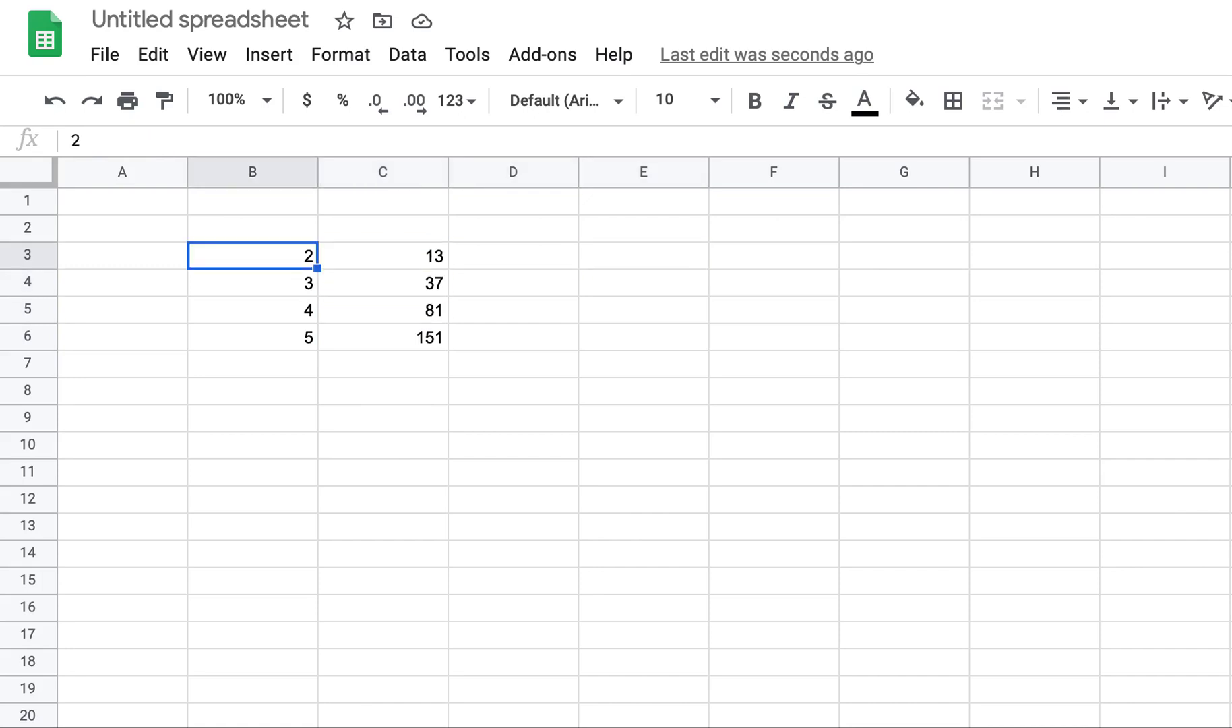
key(shift+Right)
key(shift+Down)
key(shift+Down)
key(shift+Down)
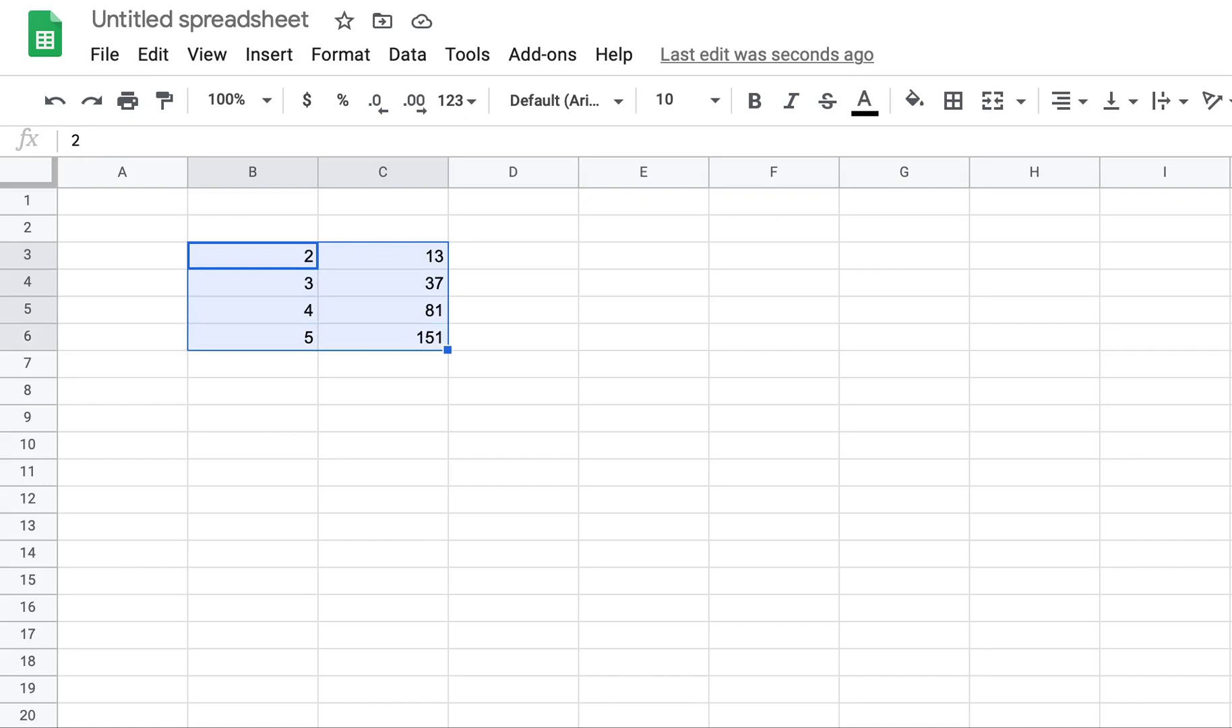
key(Delete)
Enter the numbers 1, 2, 3, 4 and 5 down column C in cells C4 through C8.
key(Right)
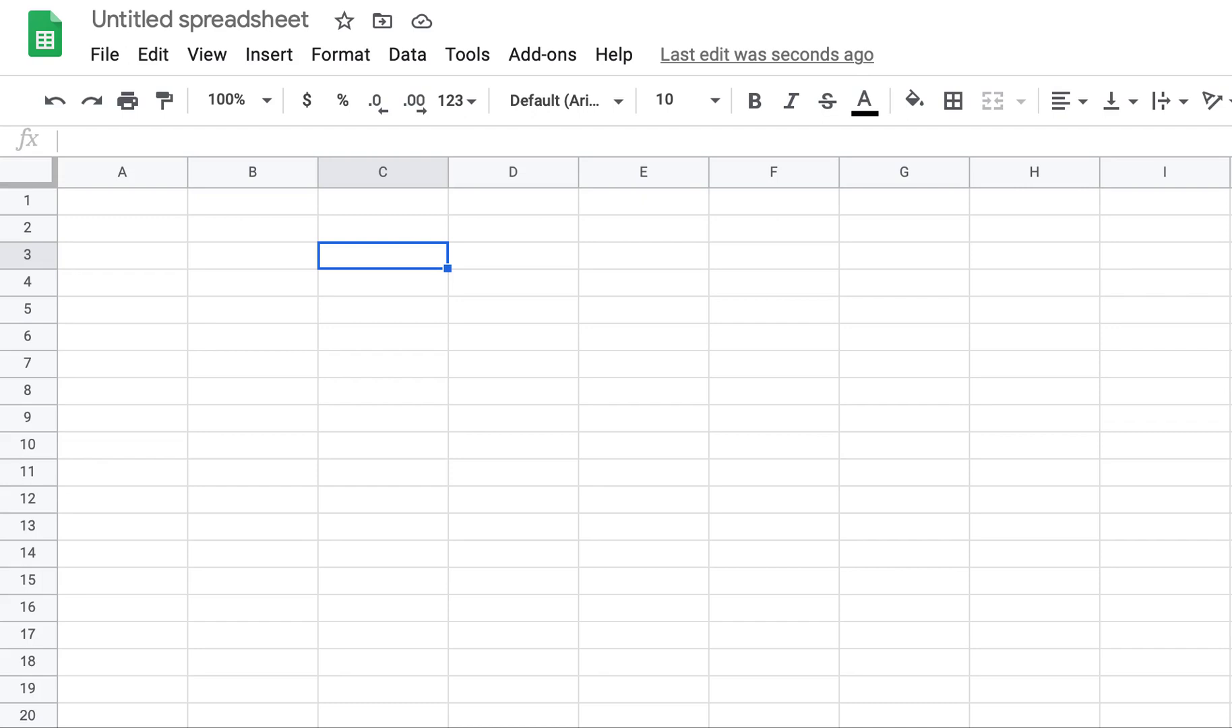
key(Down)
key(Left)
key(Up)
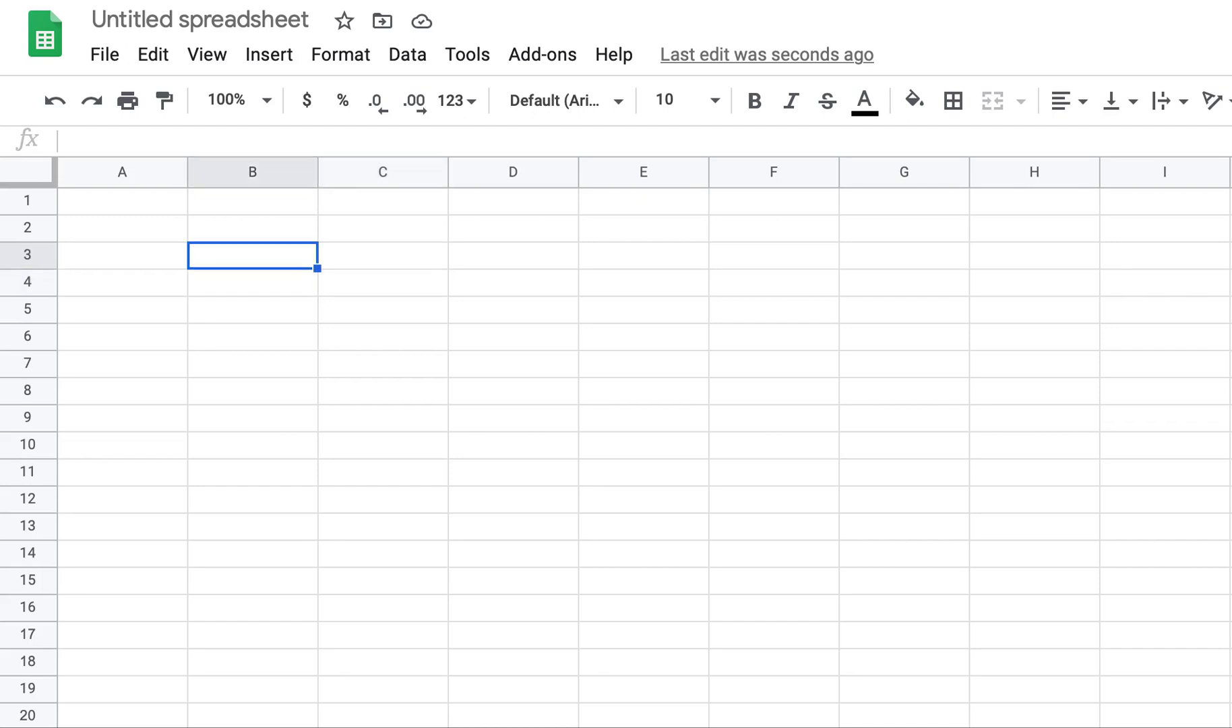
key(Right)
key(Down)
text(1)
key(Return)
text(2)
key(Return)
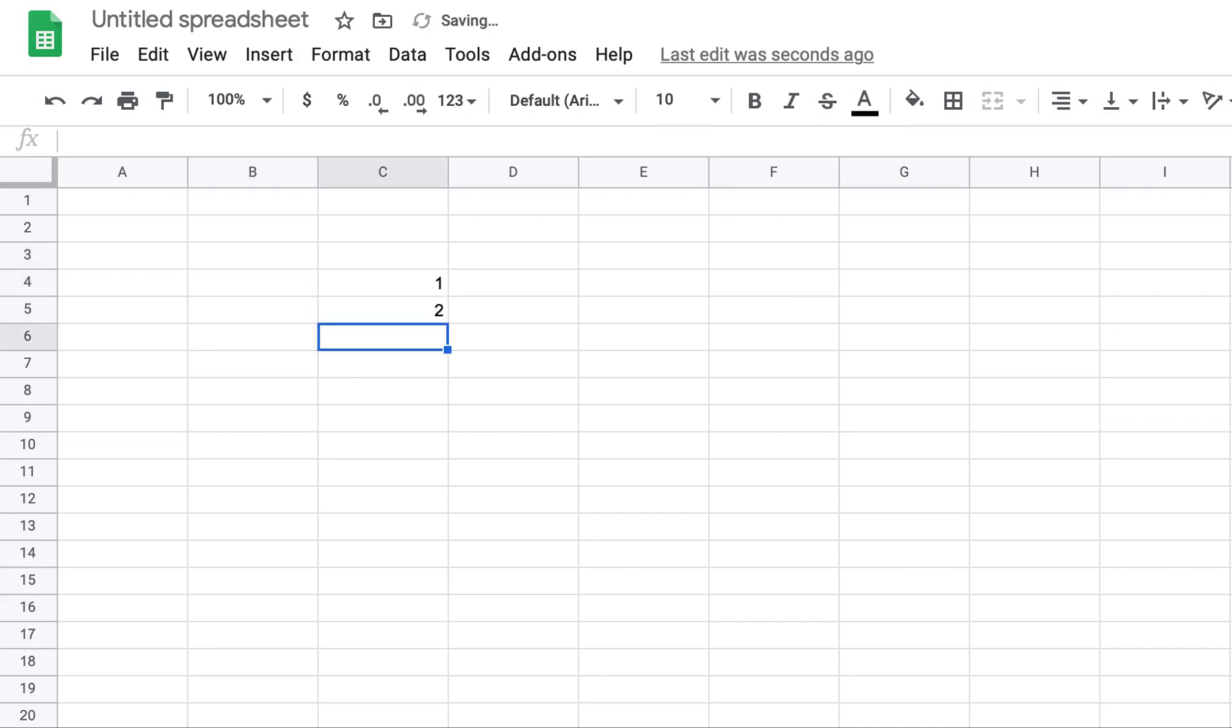
text(3)
key(Return)
text(4)
key(Return)
text(5)
key(Return)
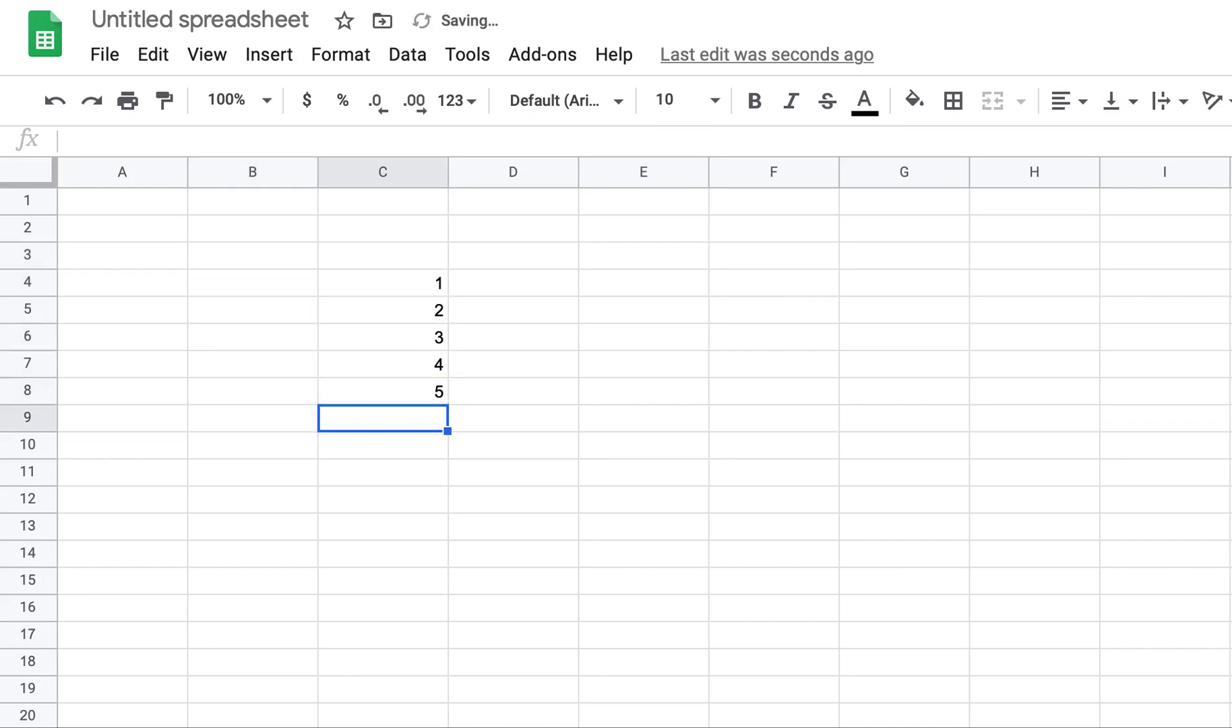
Enter the number 3 in cell D2, above and beside the column of numbers.
key(Up)
key(Up)
key(Up)
key(Up)
key(Up)
key(Right)
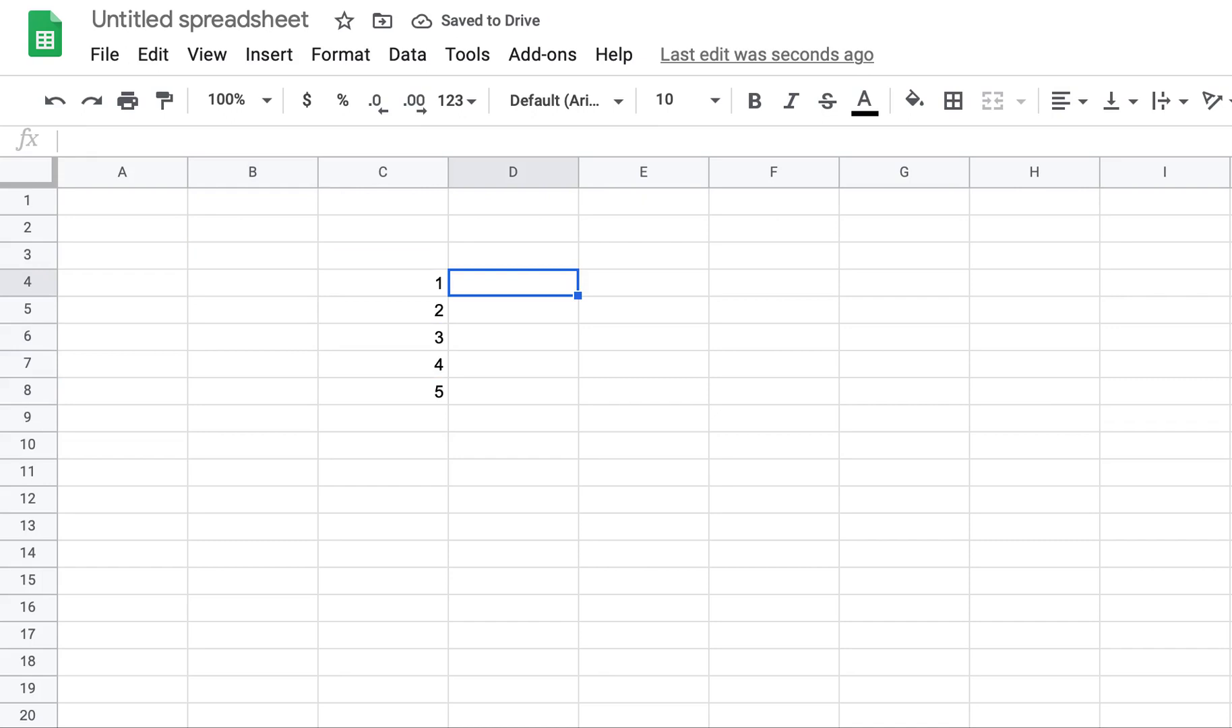
key(Up)
key(Up)
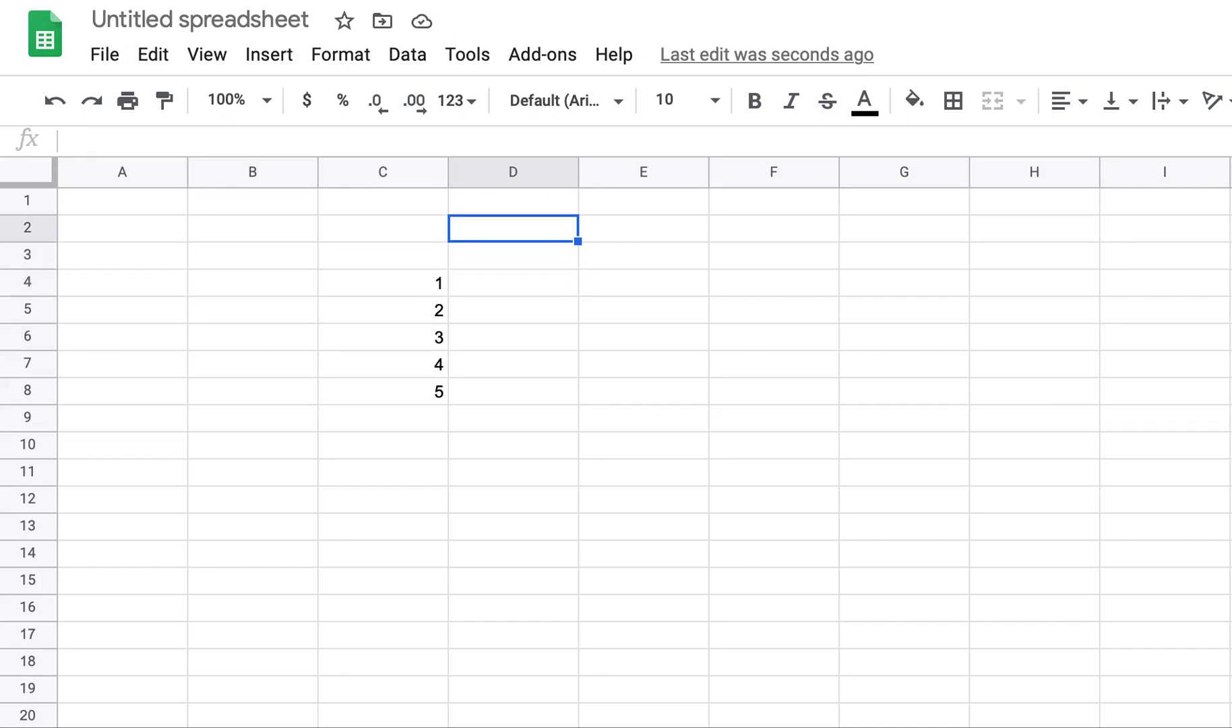
text(3)
key(Return)
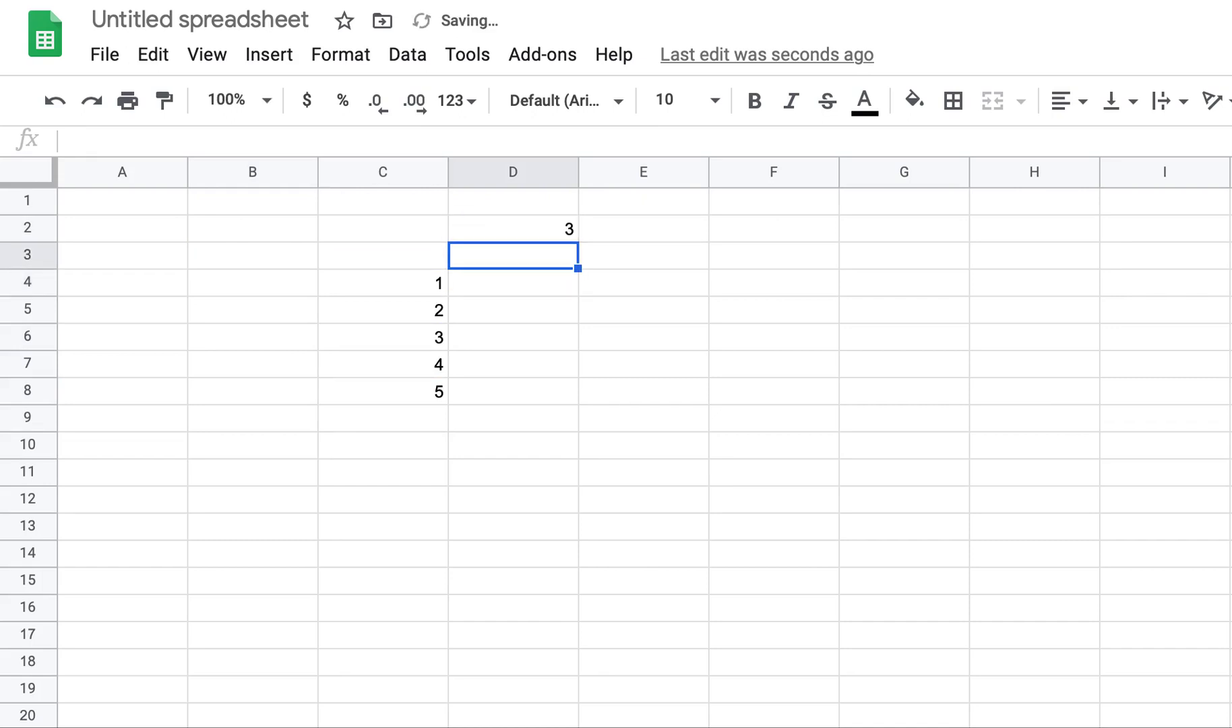
key(Down)
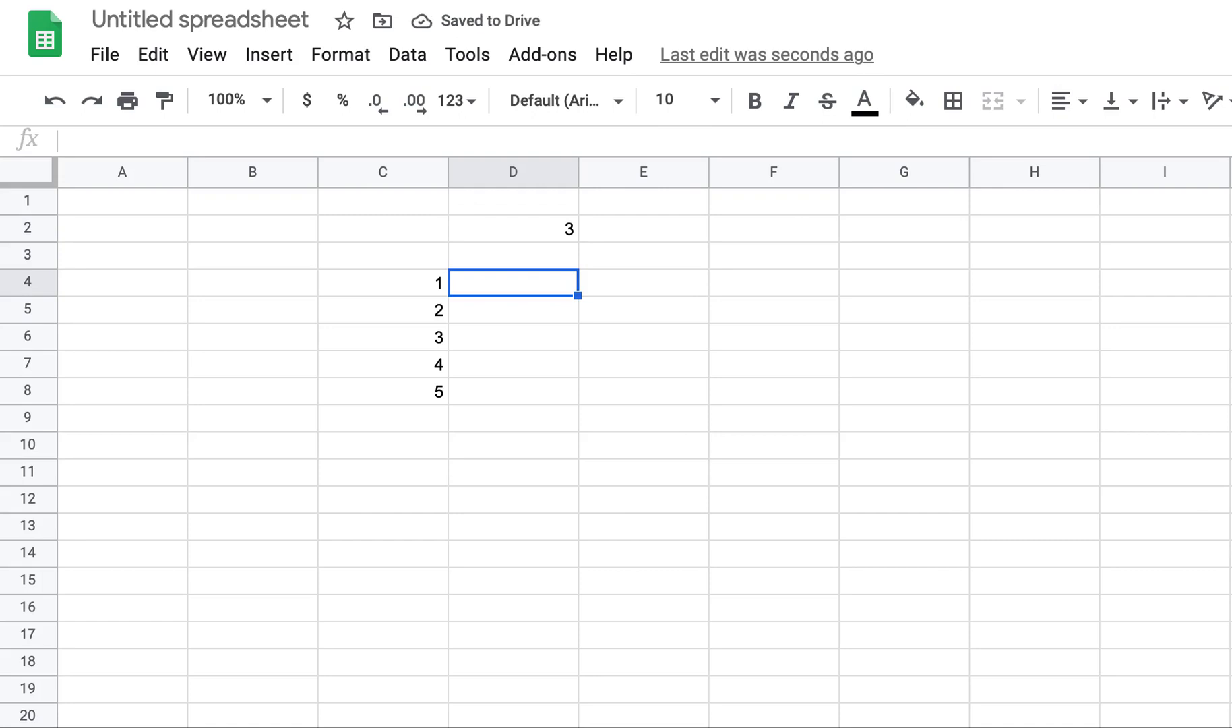
key(Left)
key(Up)
key(Up)
key(Right)
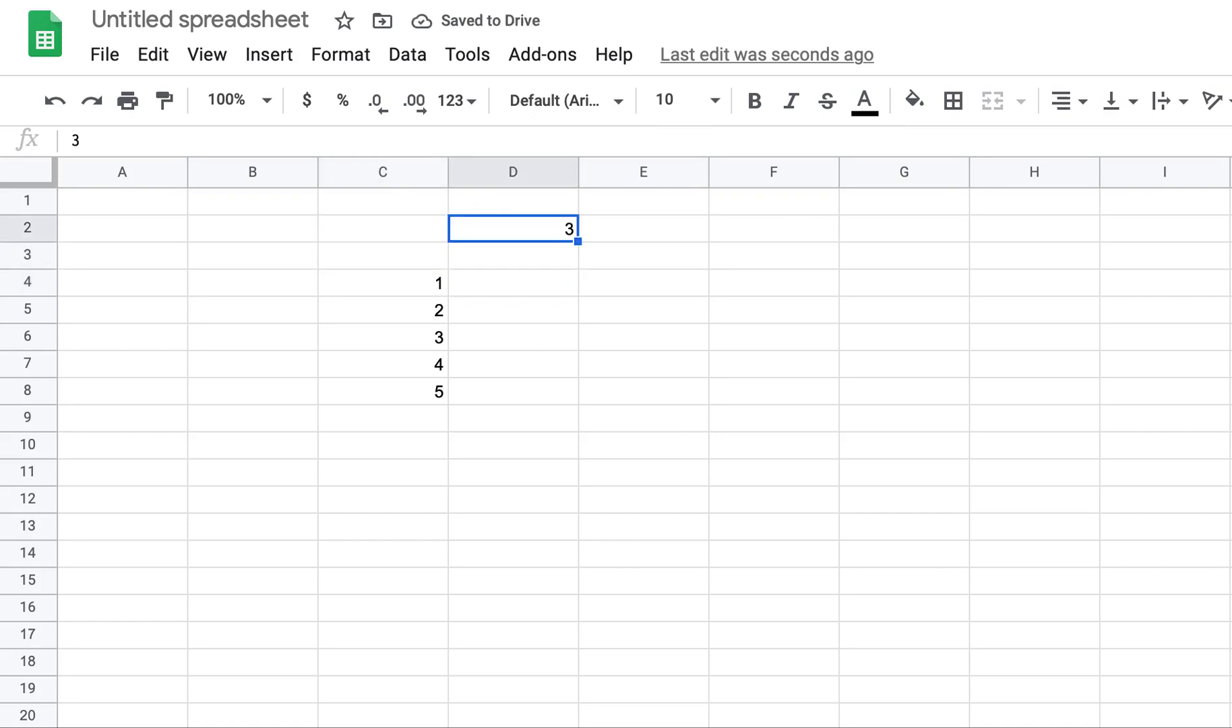
key(Down)
key(Down)
key(Down)
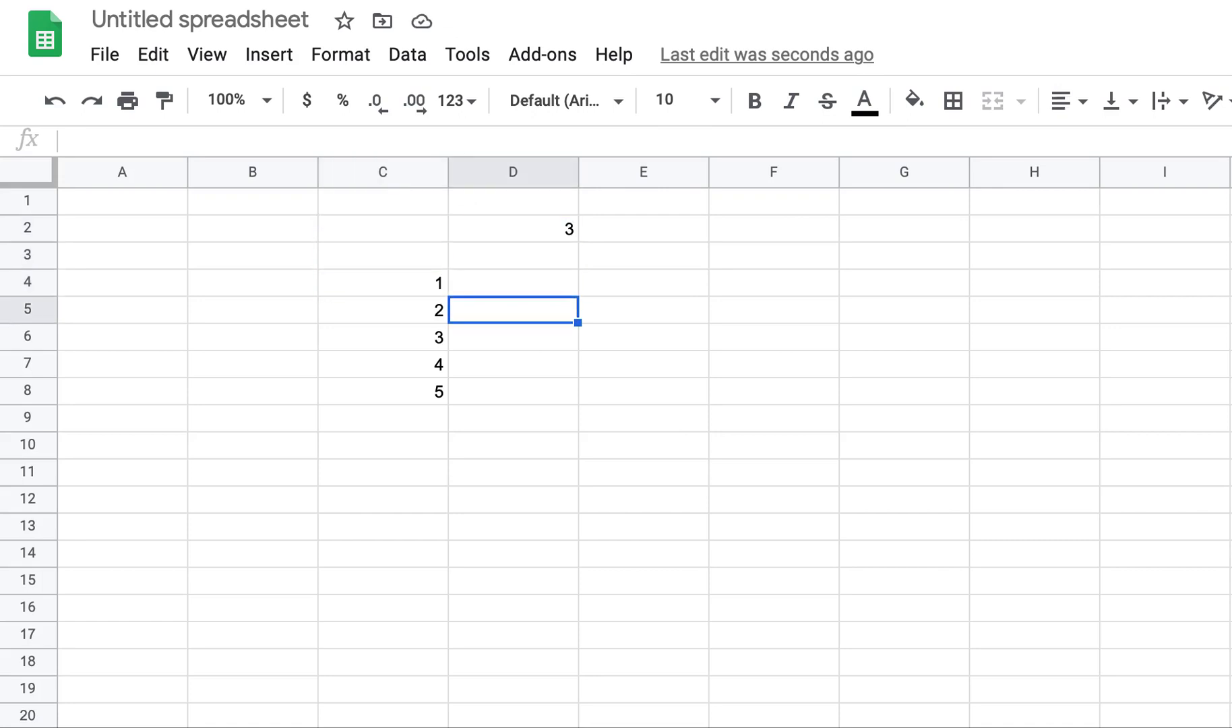
key(Left)
key(Up)
key(Up)
key(Up)
key(Right)
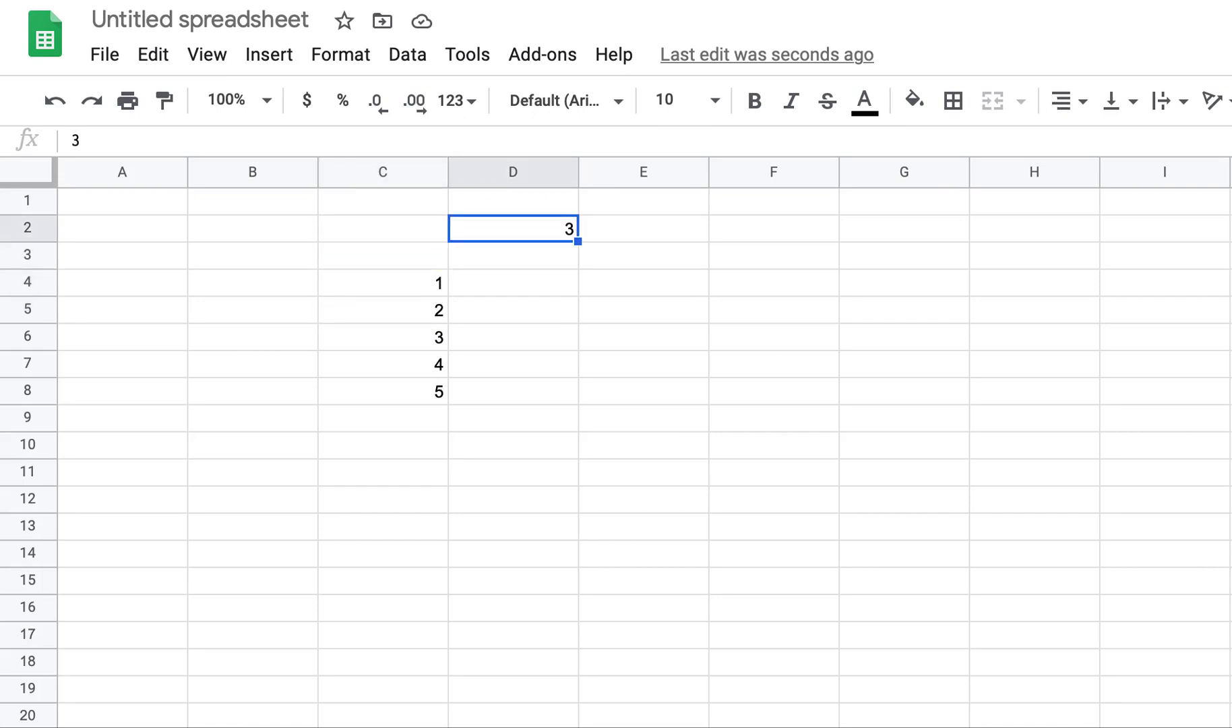
key(Down)
key(Down)
key(Down)
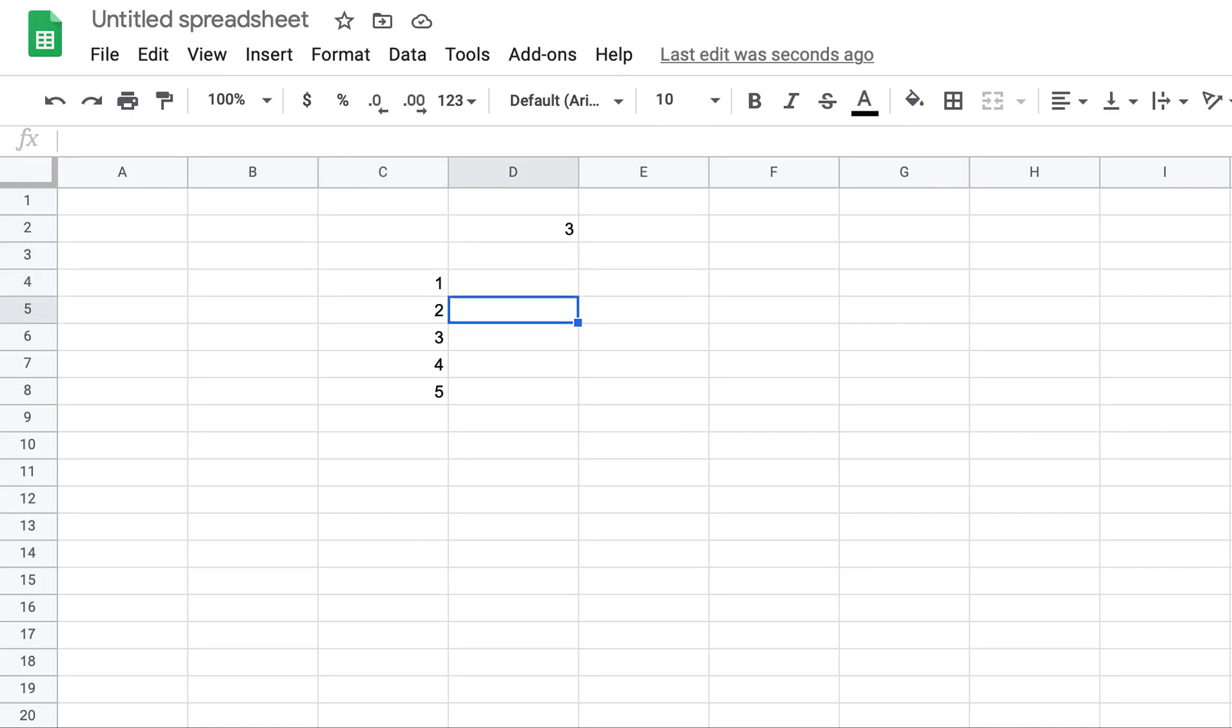
Review the numbers in C4 through C8 and the separate multiplier value in D2.
key(Down)
key(Left)
key(Up)
key(Up)
key(Up)
key(Up)
key(Right)
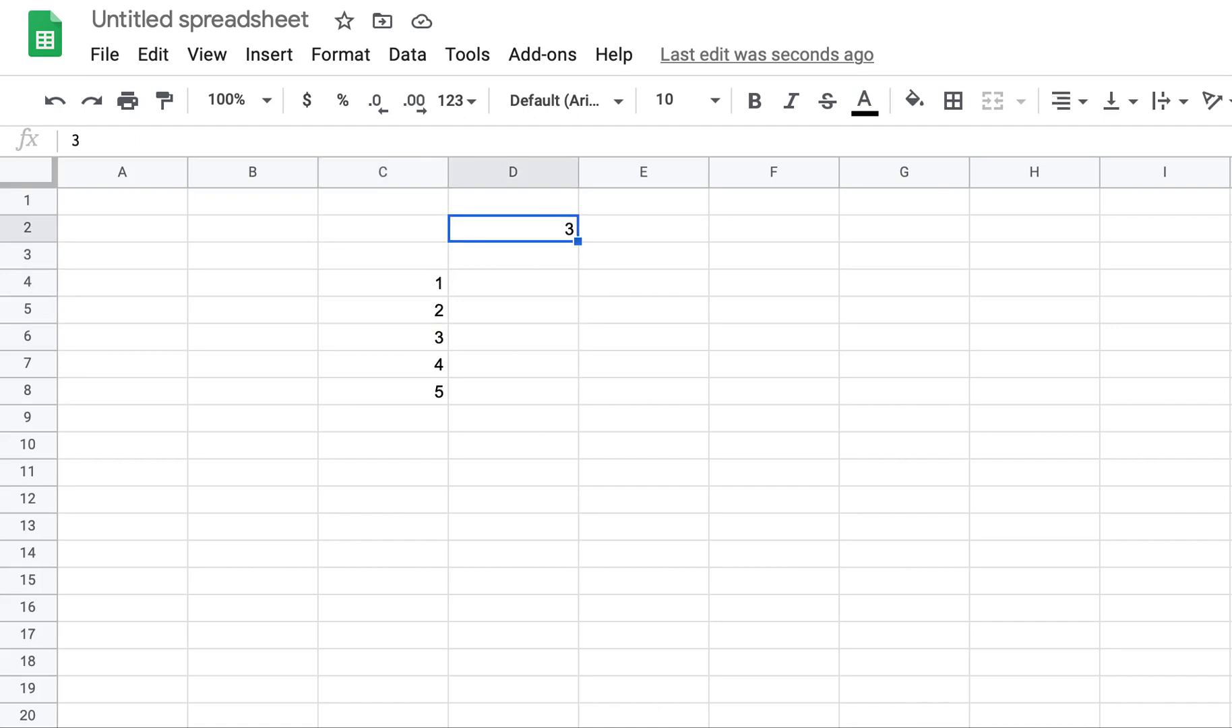
key(Down)
key(Down)
key(Down)
key(Down)
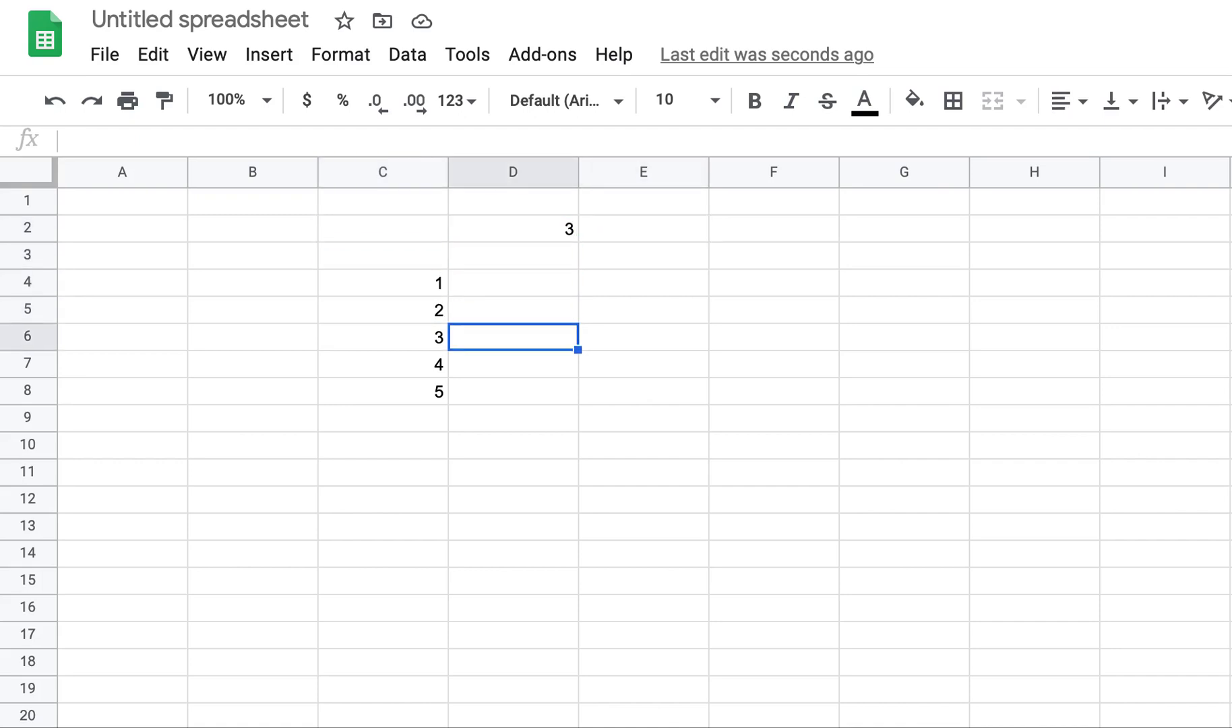
key(Left)
key(Down)
click(533, 224)
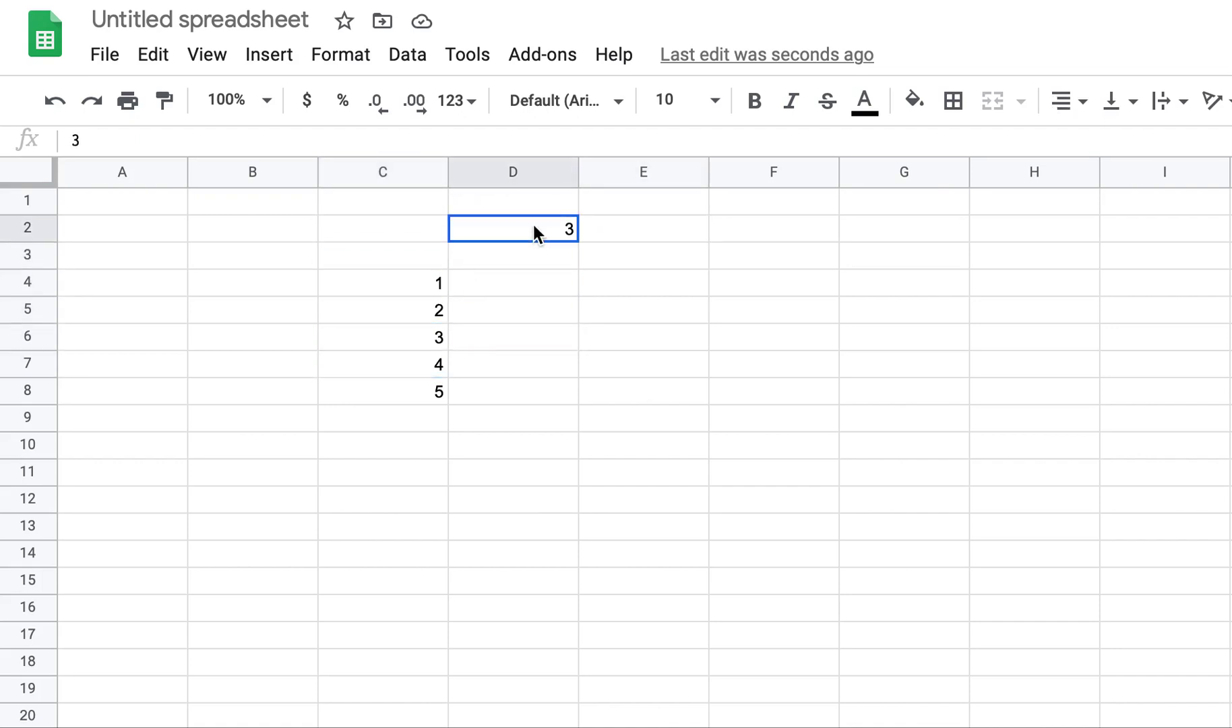
click(429, 385)
Enter the formula =C4*D2 in cell D4 to multiply the first number by the value in D2.
click(537, 223)
key(Down)
key(Down)
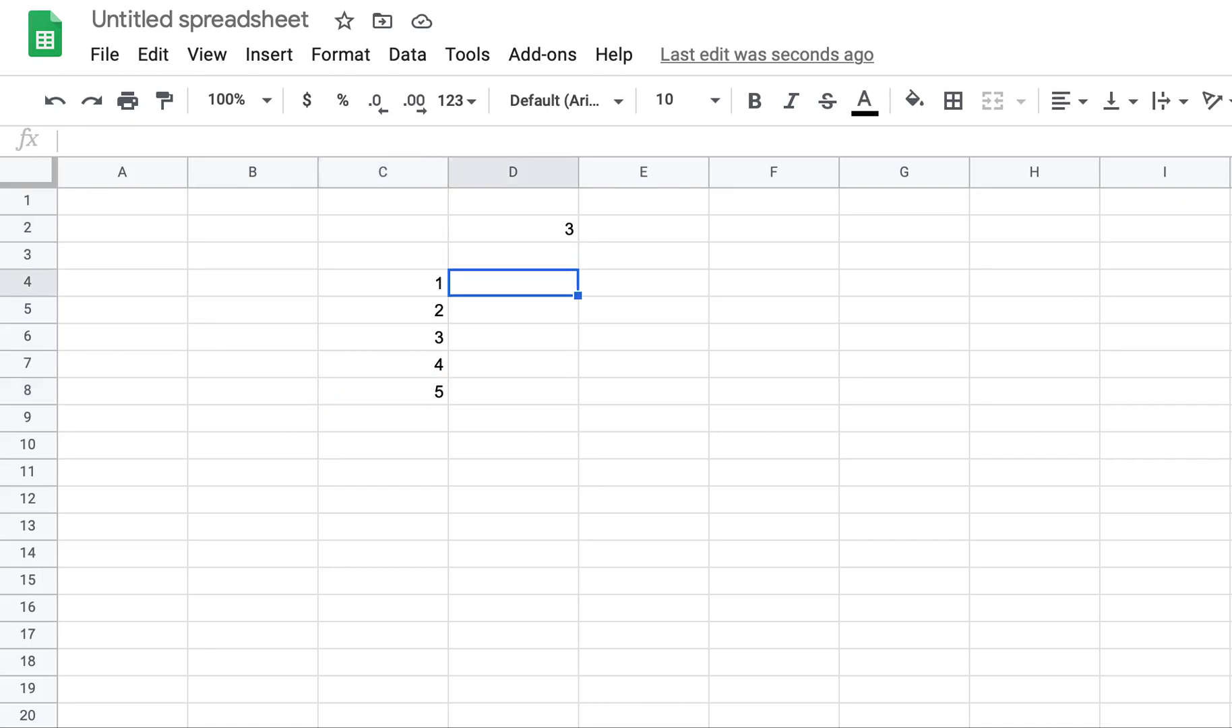
text(=)
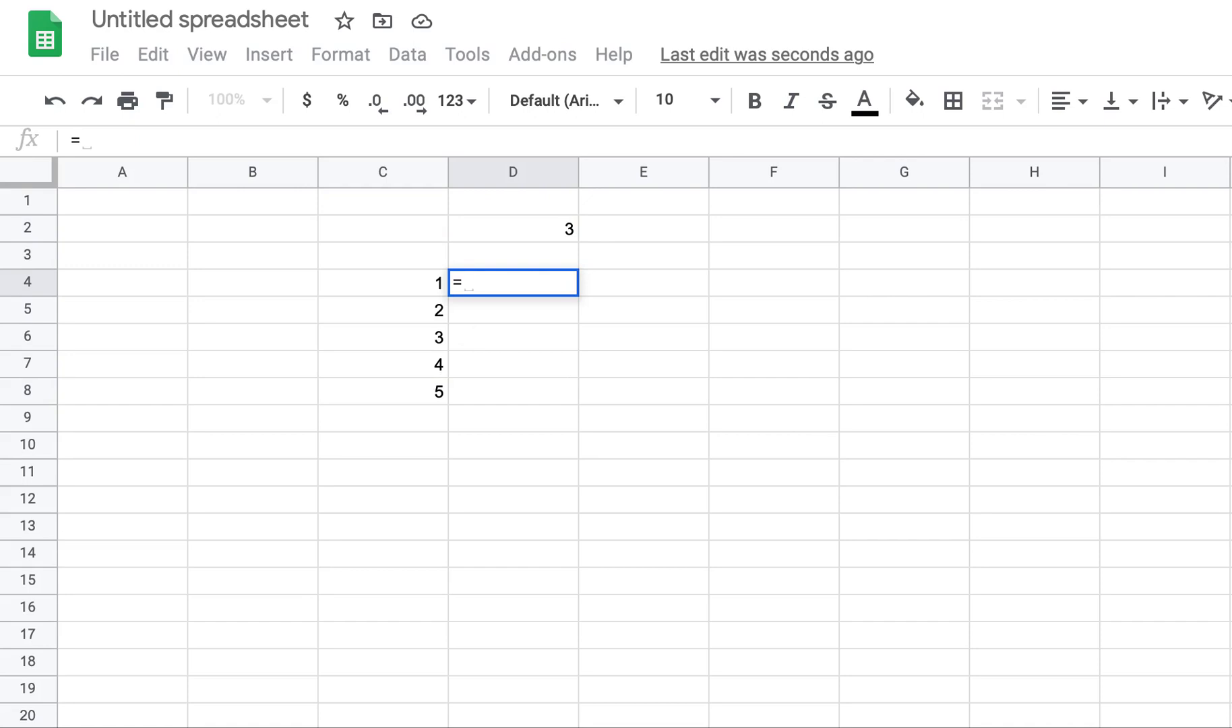
key(Left)
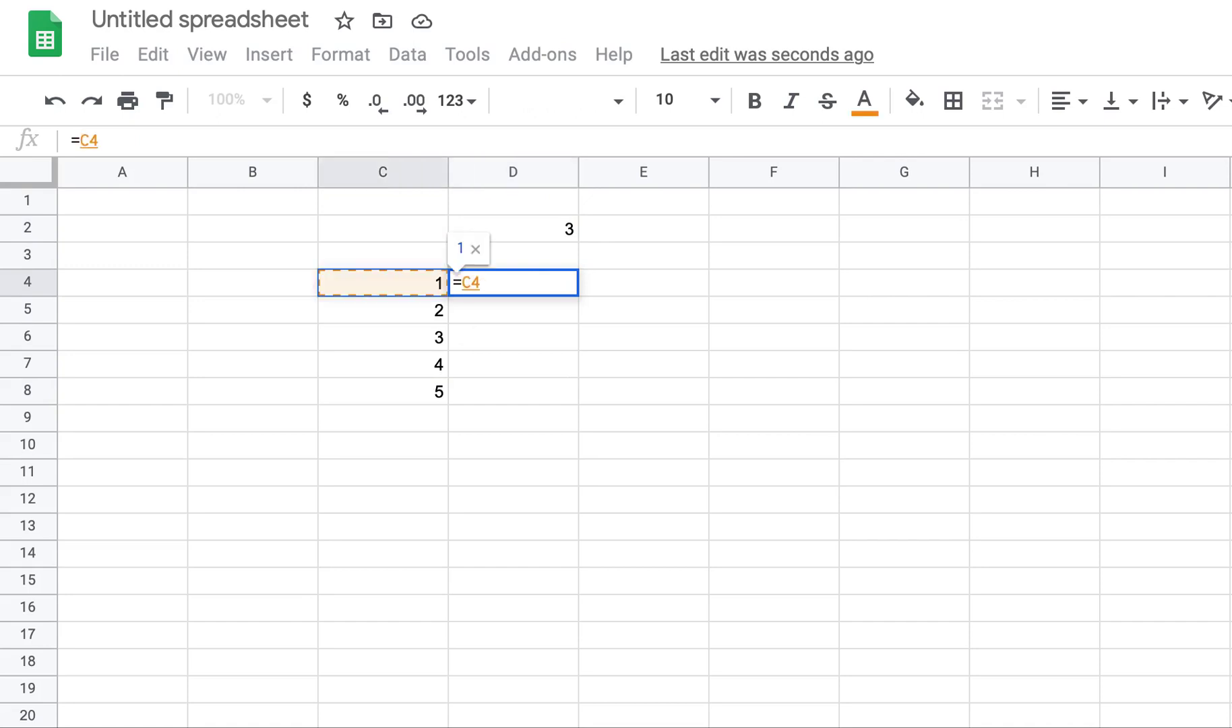
text(*)
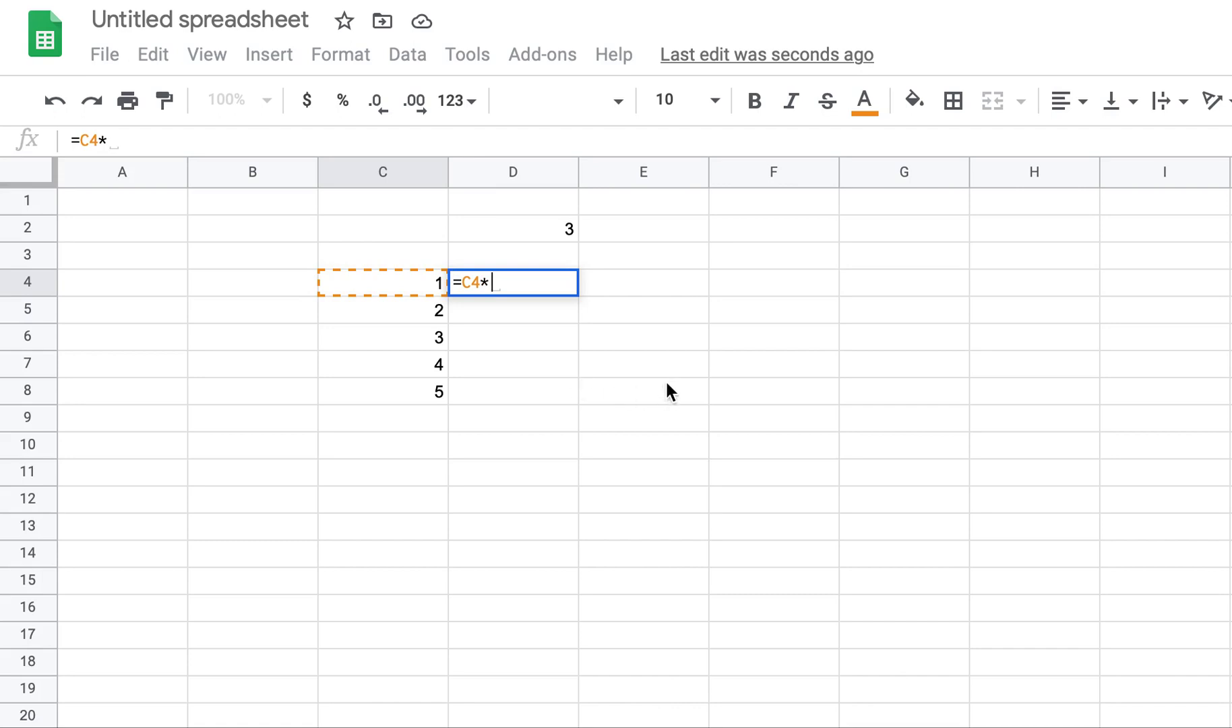
click(550, 231)
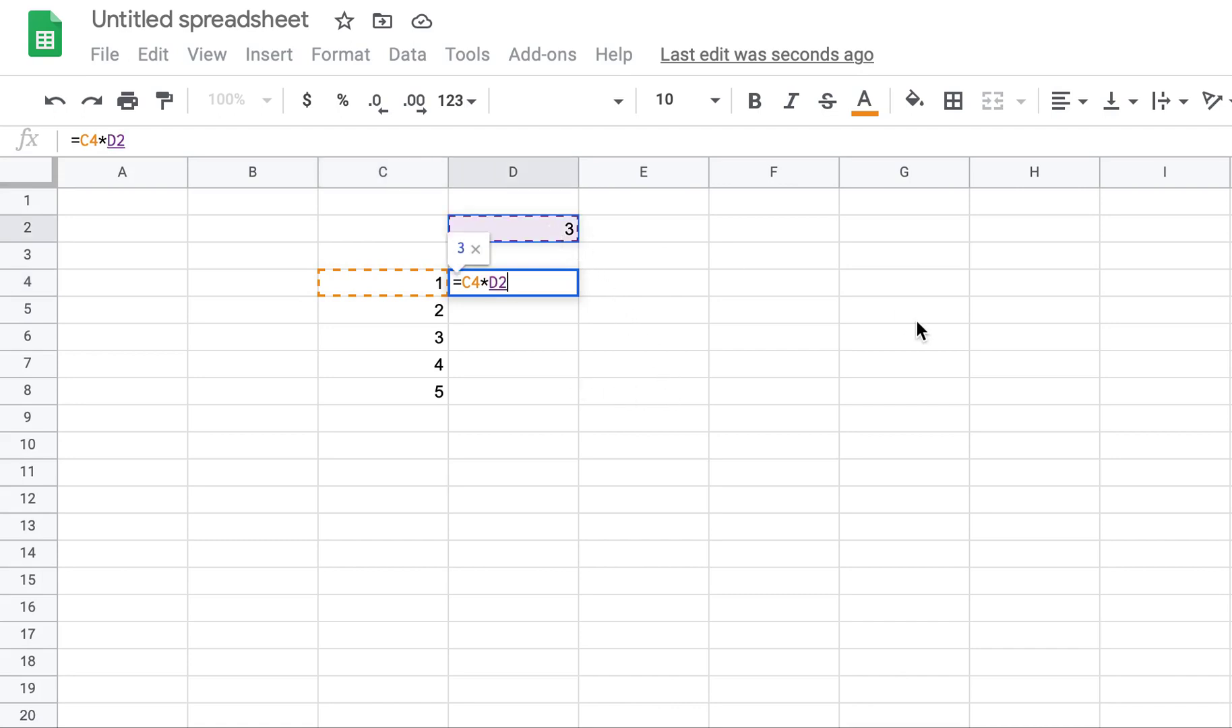
key(Return)
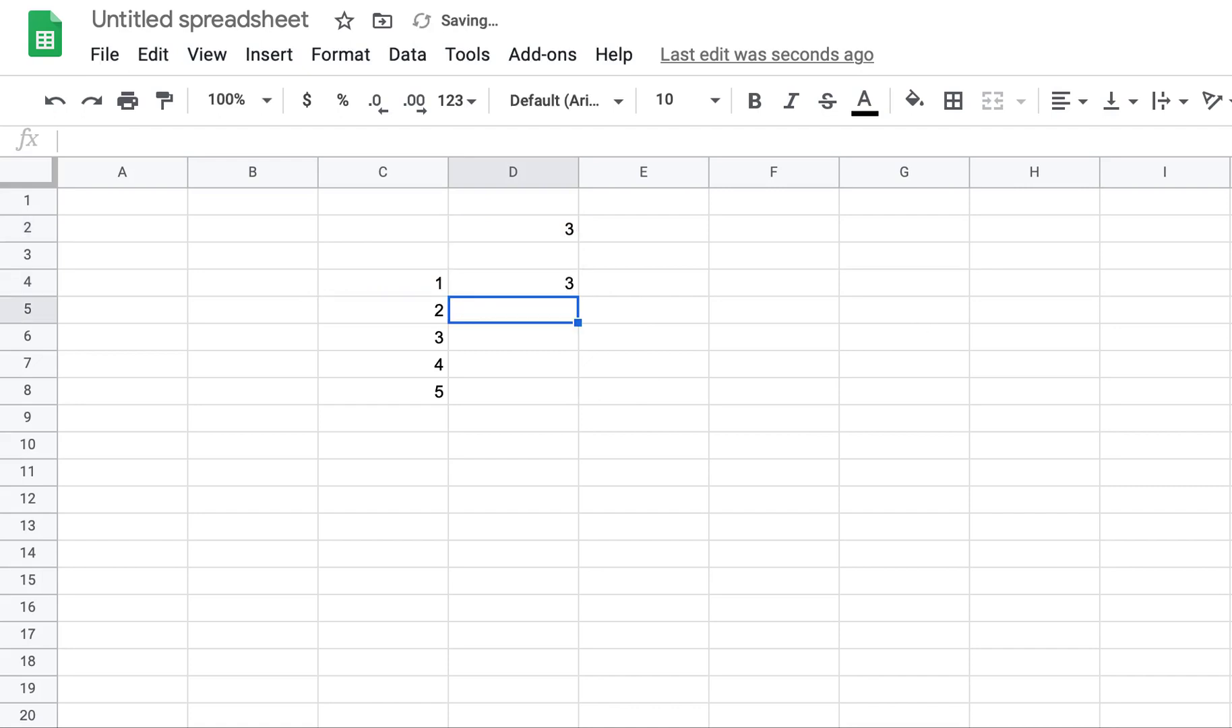
key(Up)
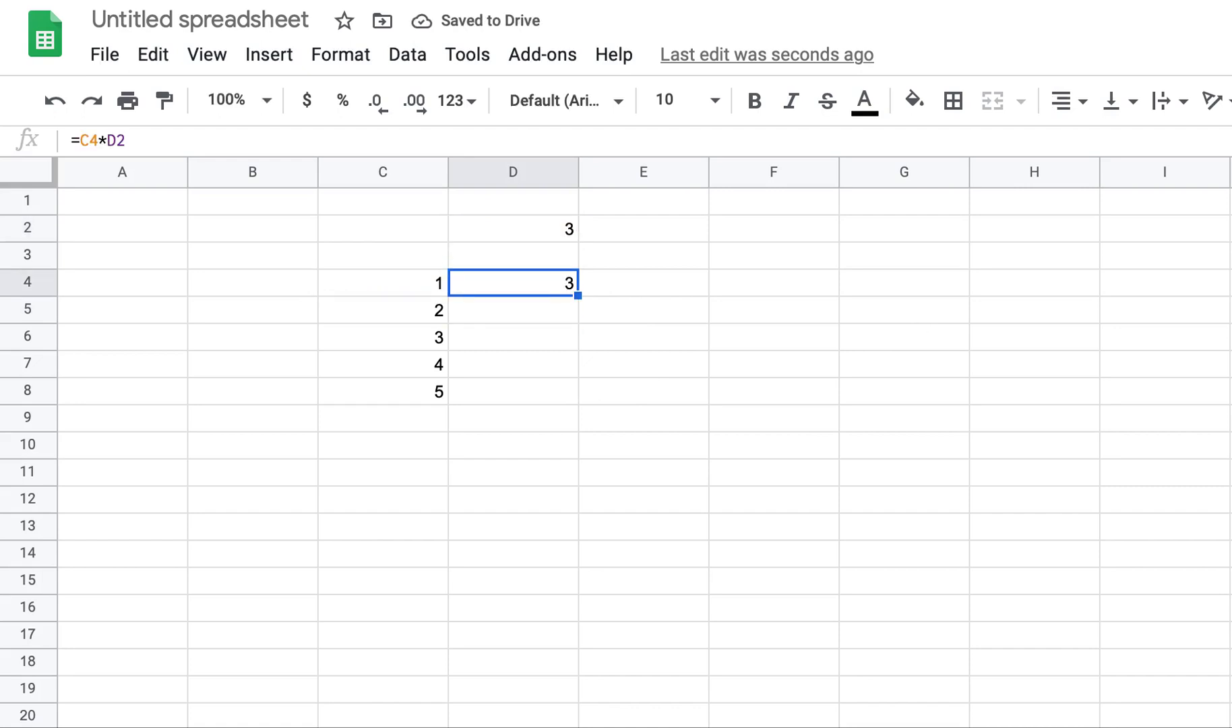
key(Down)
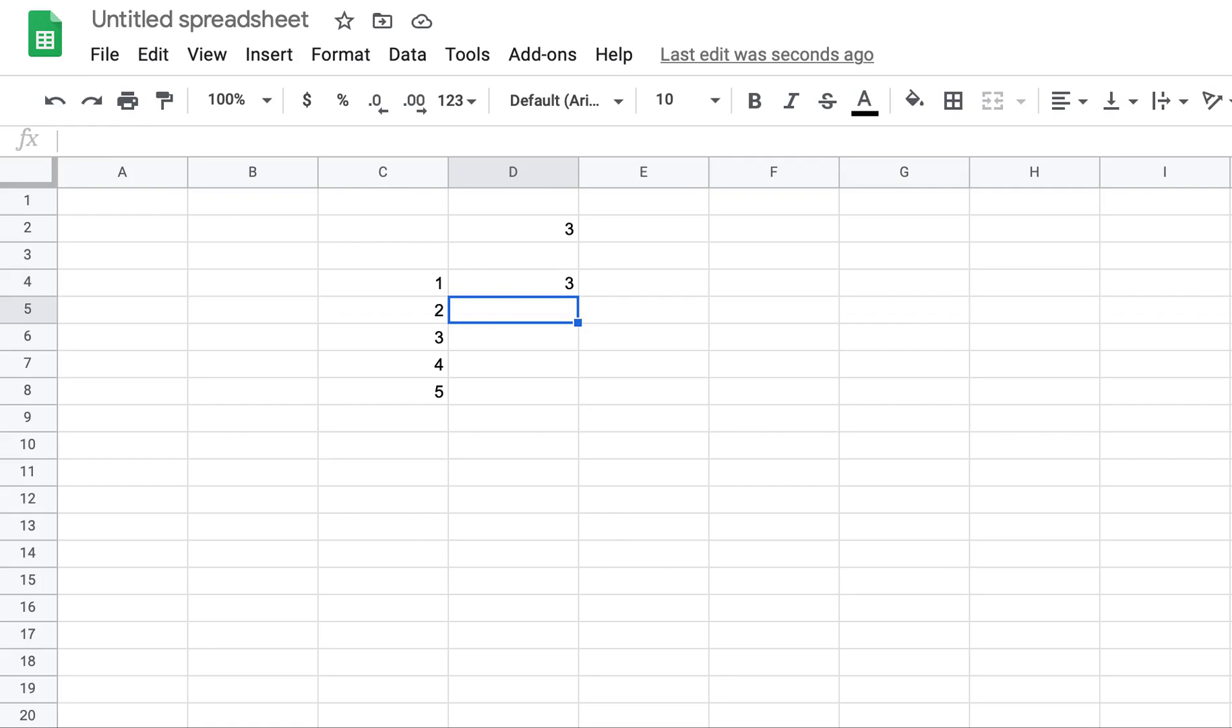
key(Up)
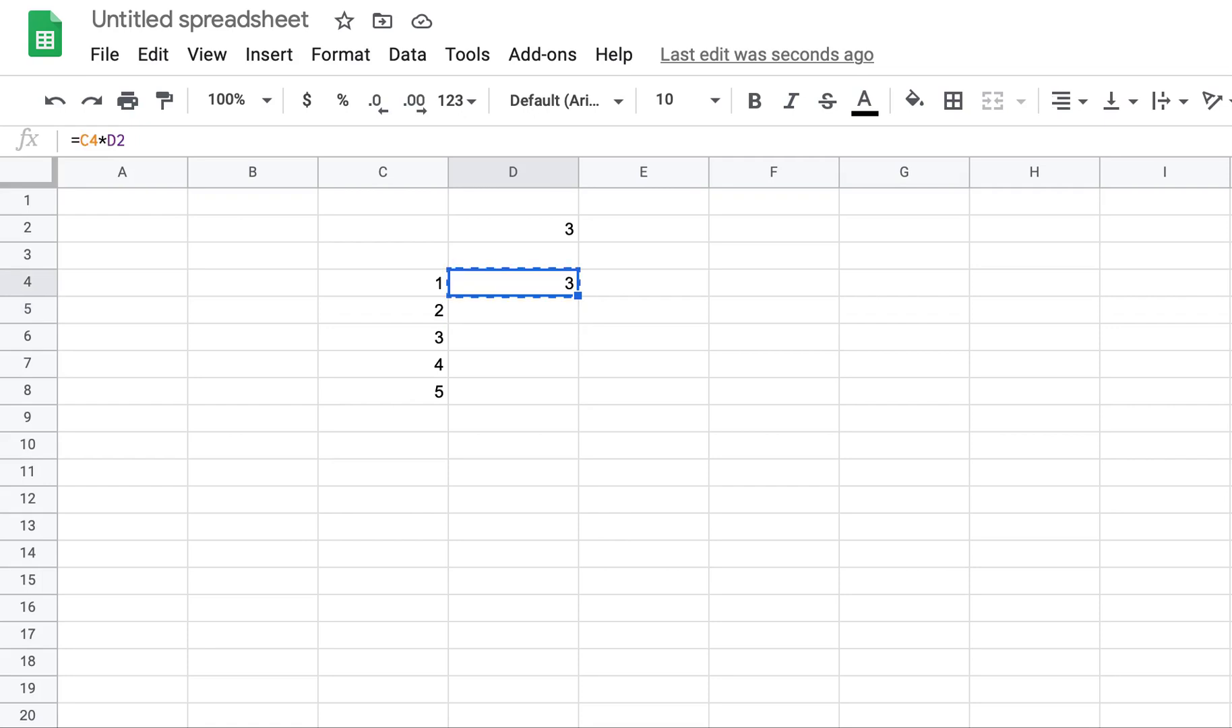
key(Down)
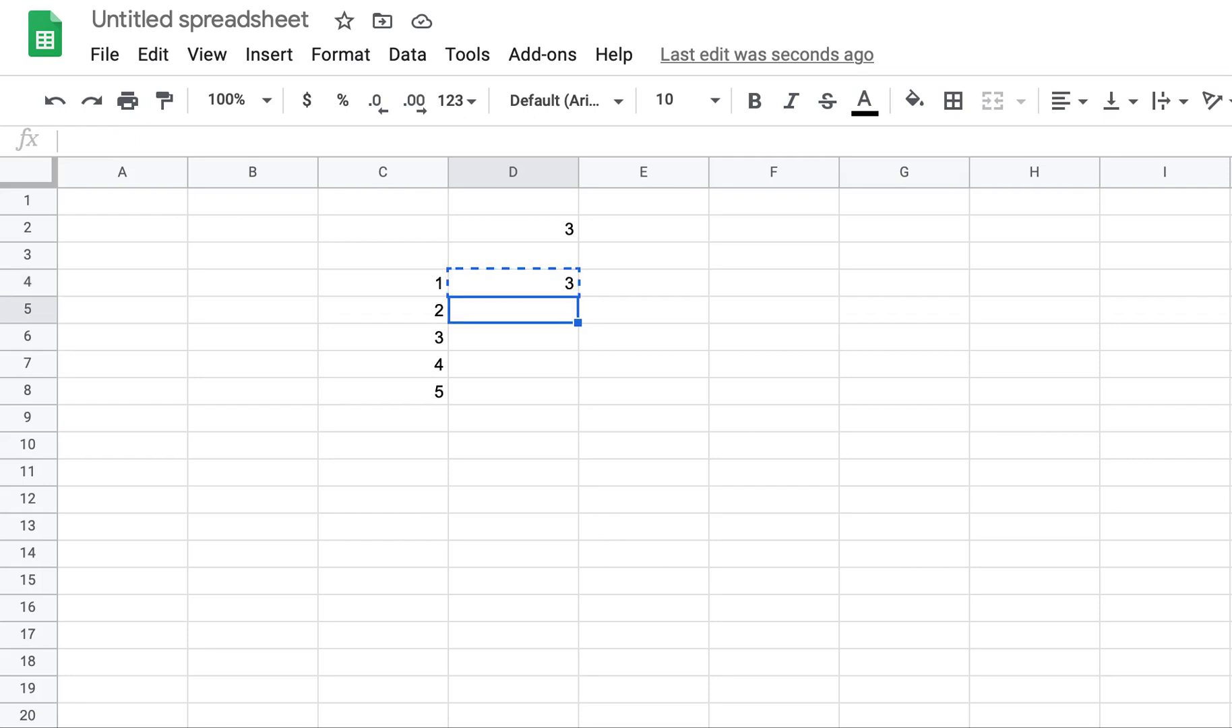
key(Escape)
key(Down)
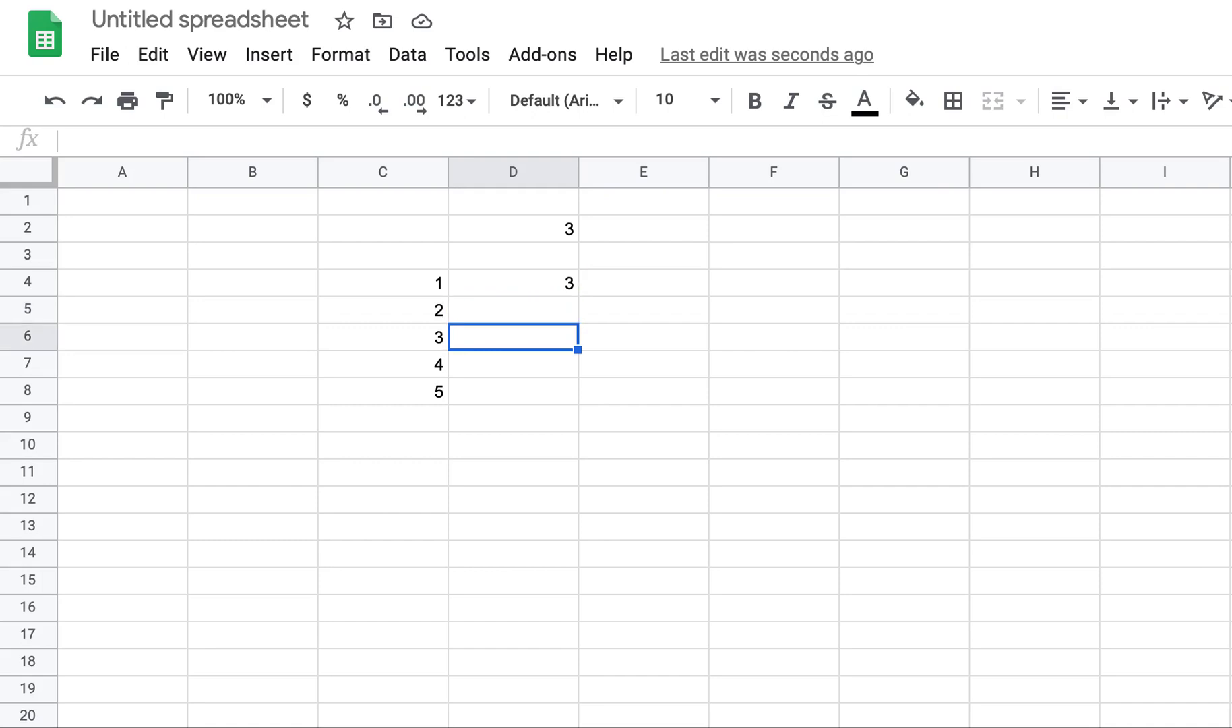
key(Up)
key(Up)
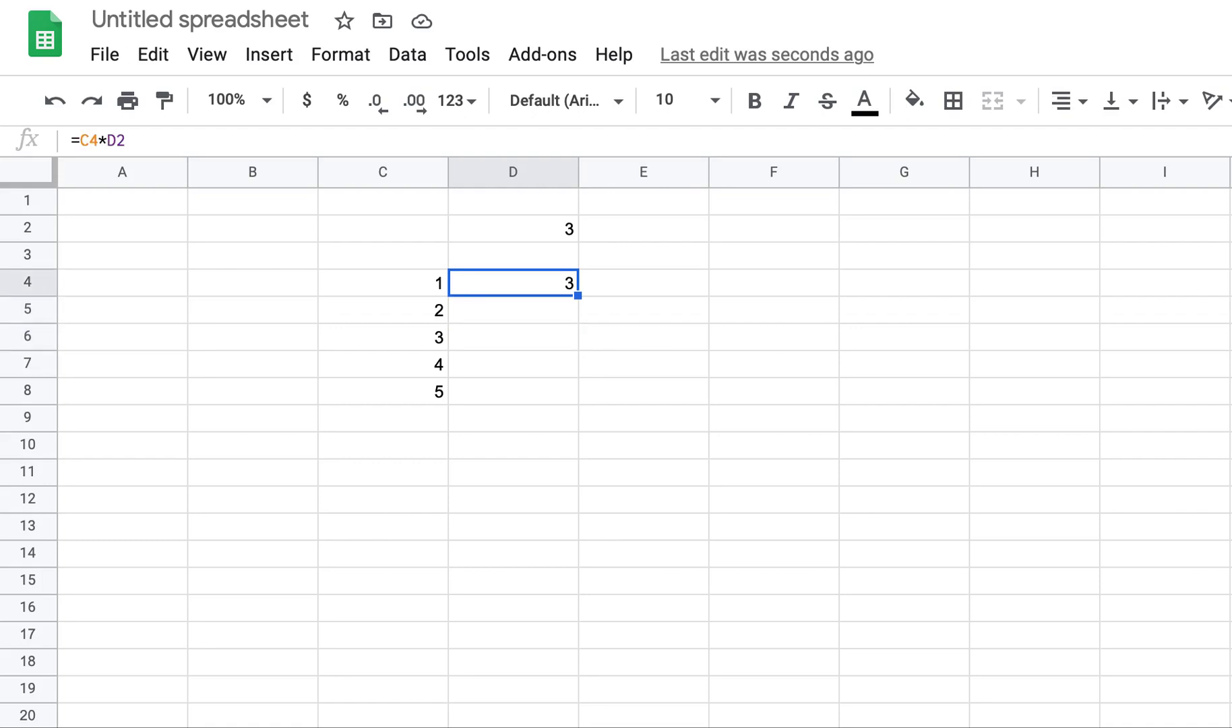
Display the formulas in the sheet's cells instead of their results.
click(207, 57)
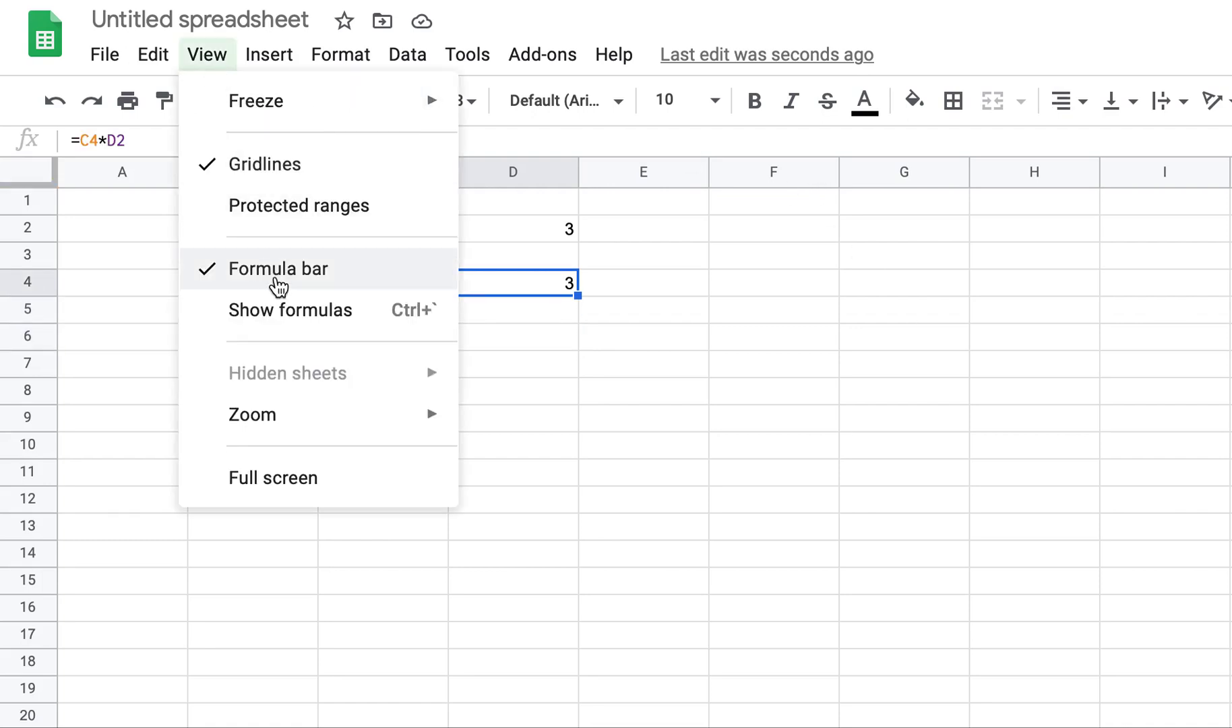
click(276, 312)
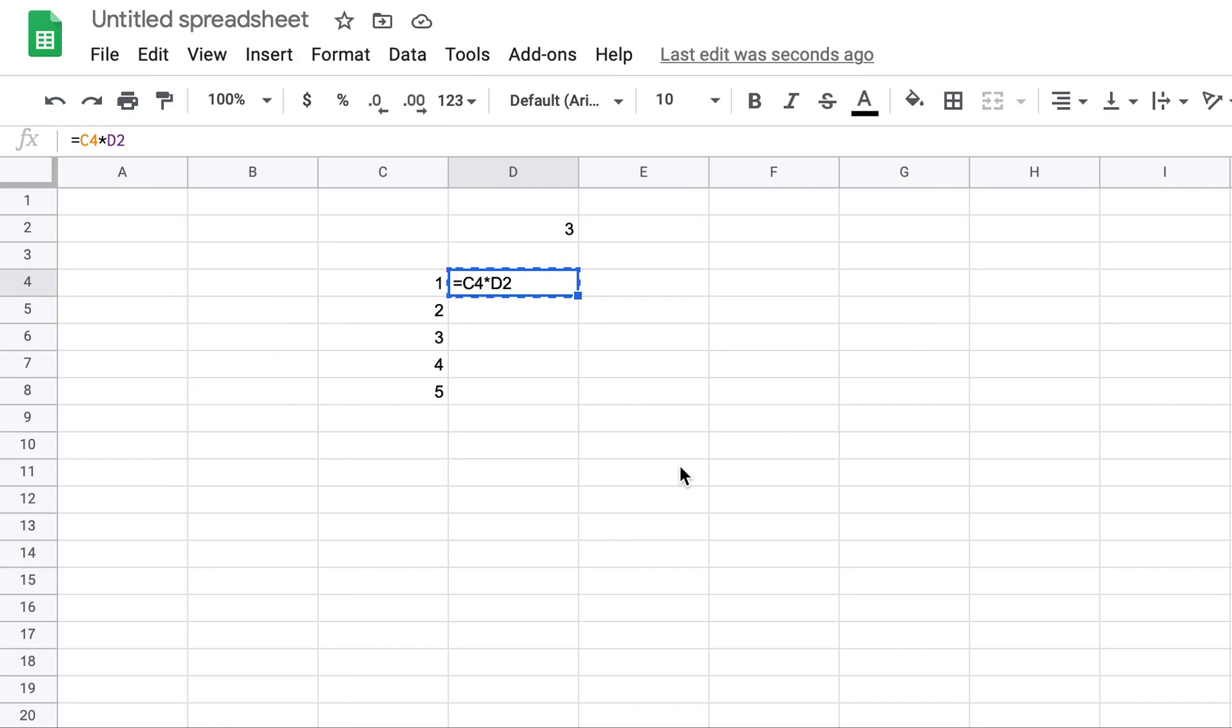
key(Down)
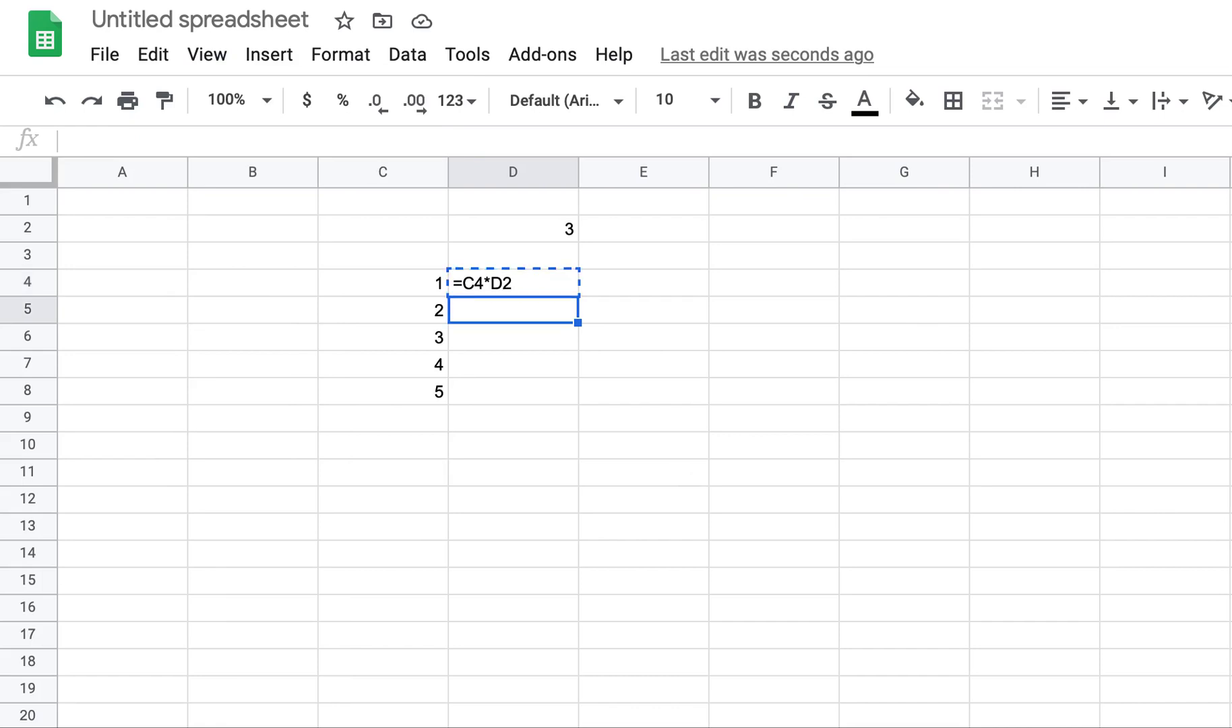
key(Up)
key(Down)
Copy the formula from D4 into D5, directly below it.
click(522, 285)
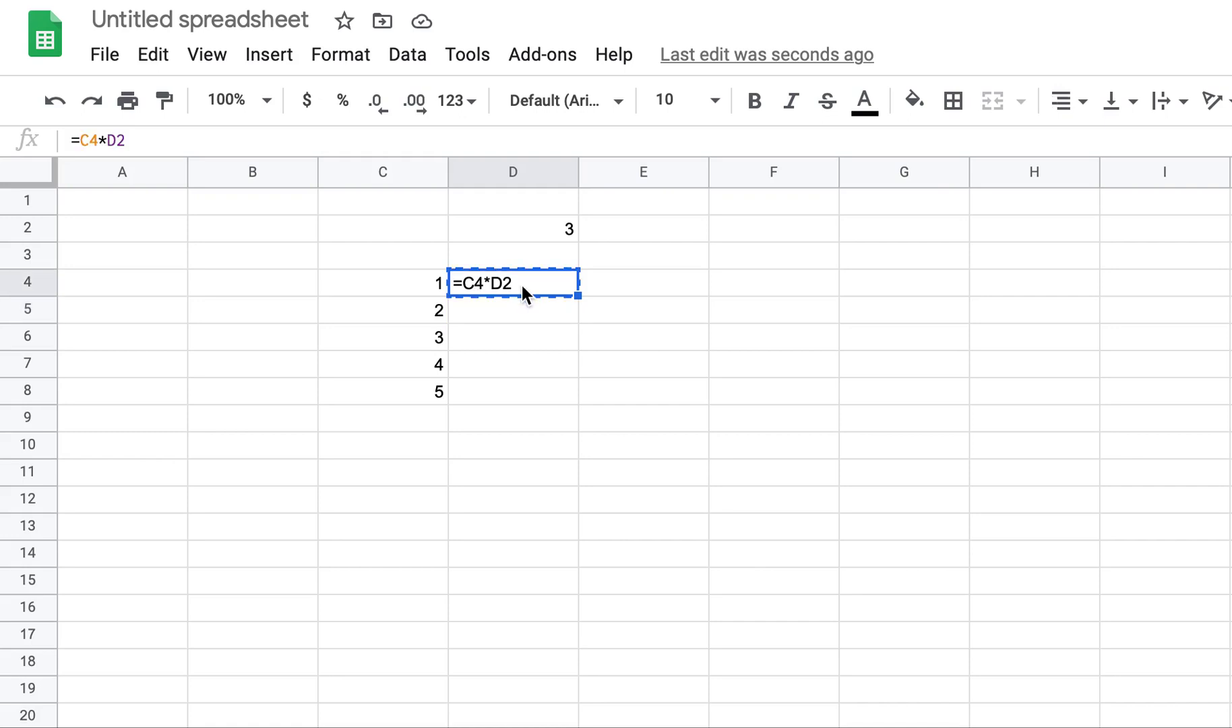
key(Down)
text(=C5*D3)
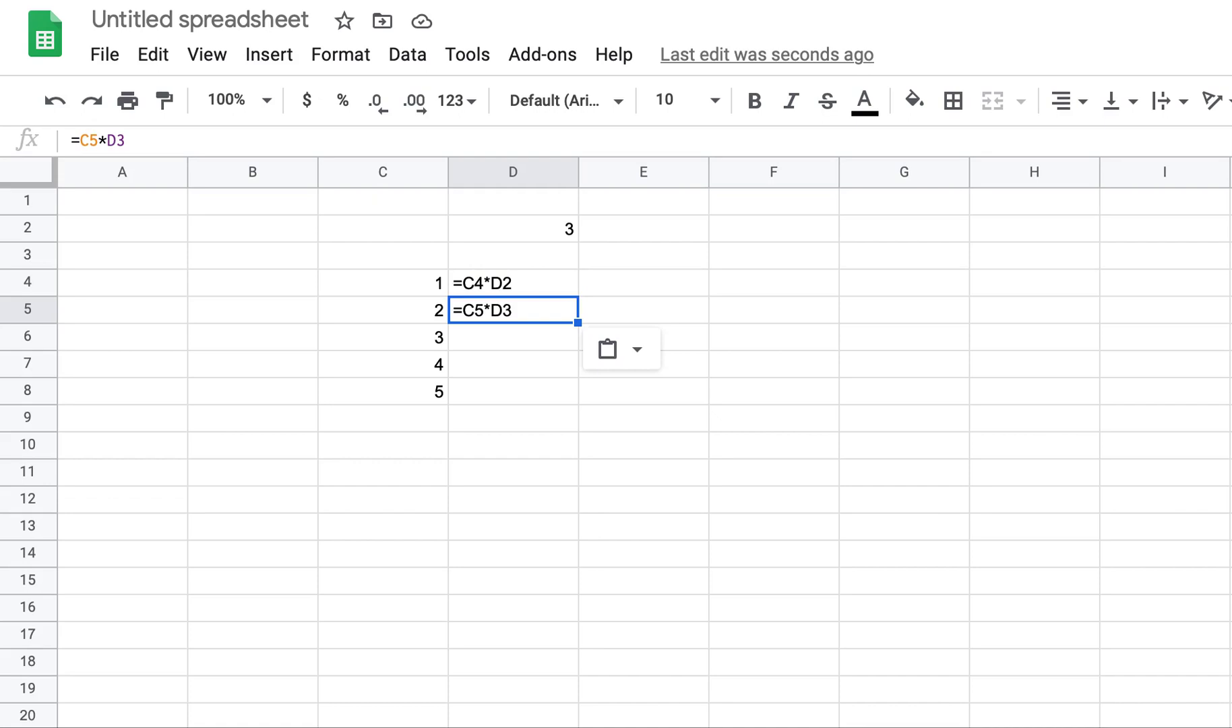
Copy the formula from D4 one column across into E4.
key(Up)
key(ctrl+c)
key(Right)
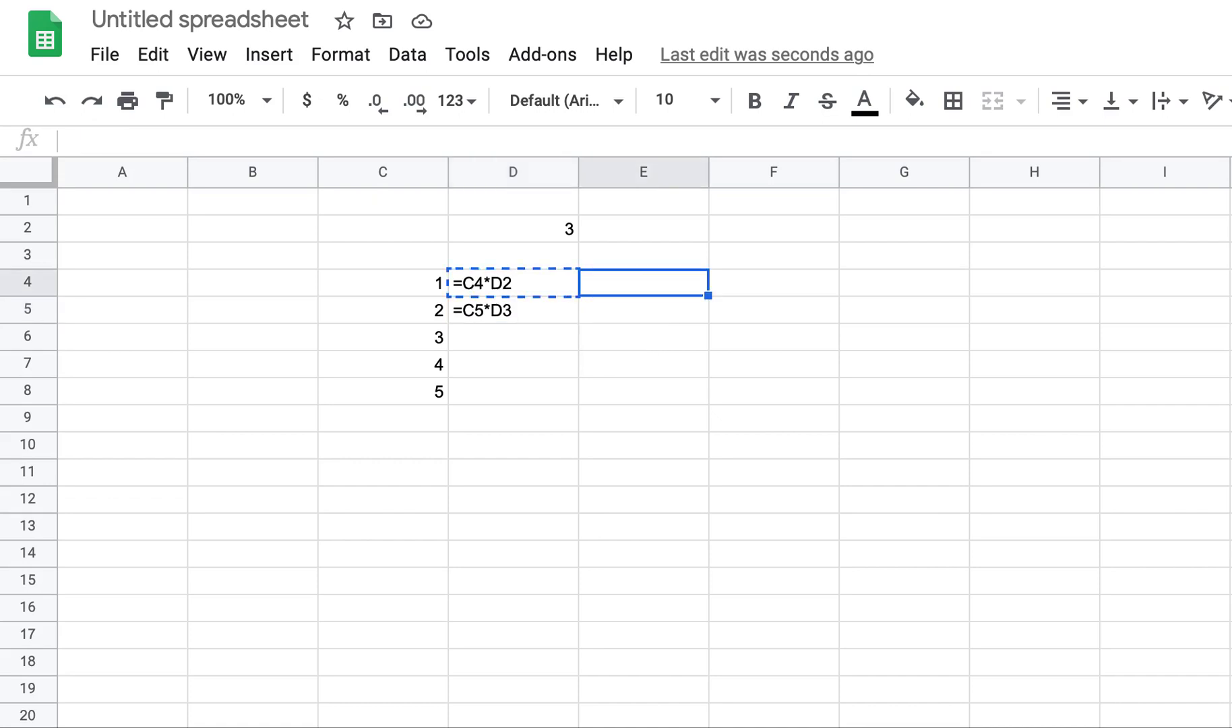
key(ctrl+v)
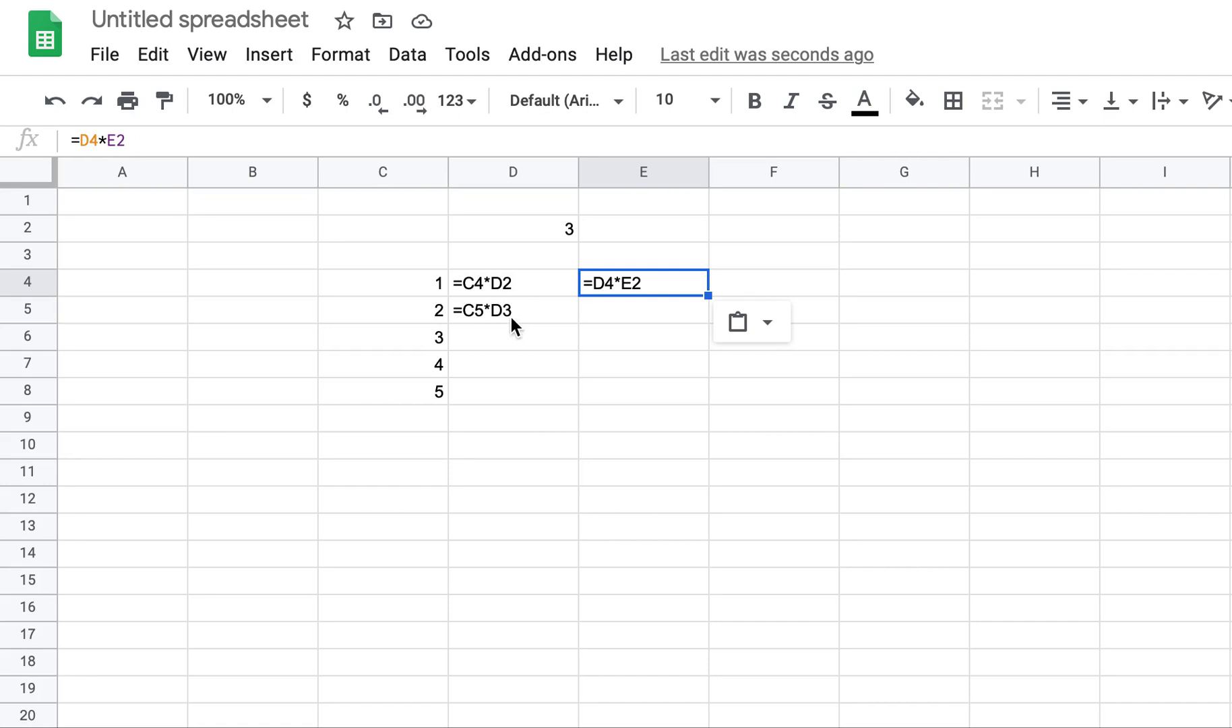
Switch the cells back to showing results and clear the contents of E4.
click(204, 64)
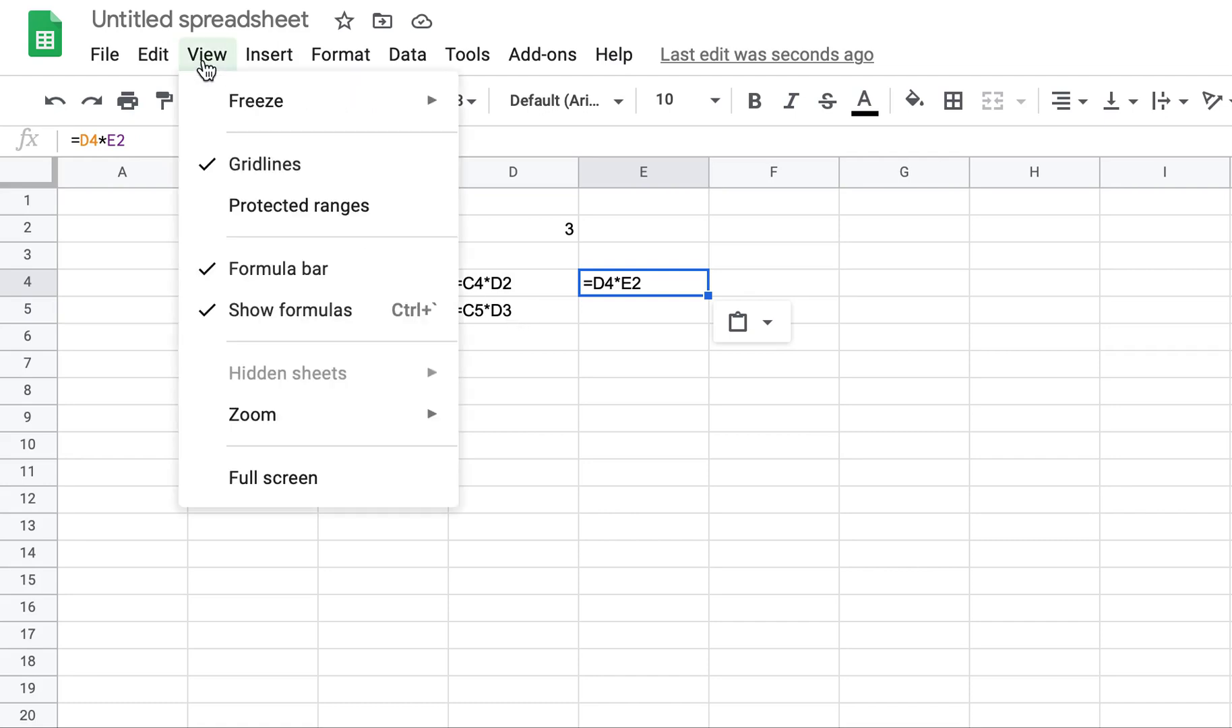
click(278, 312)
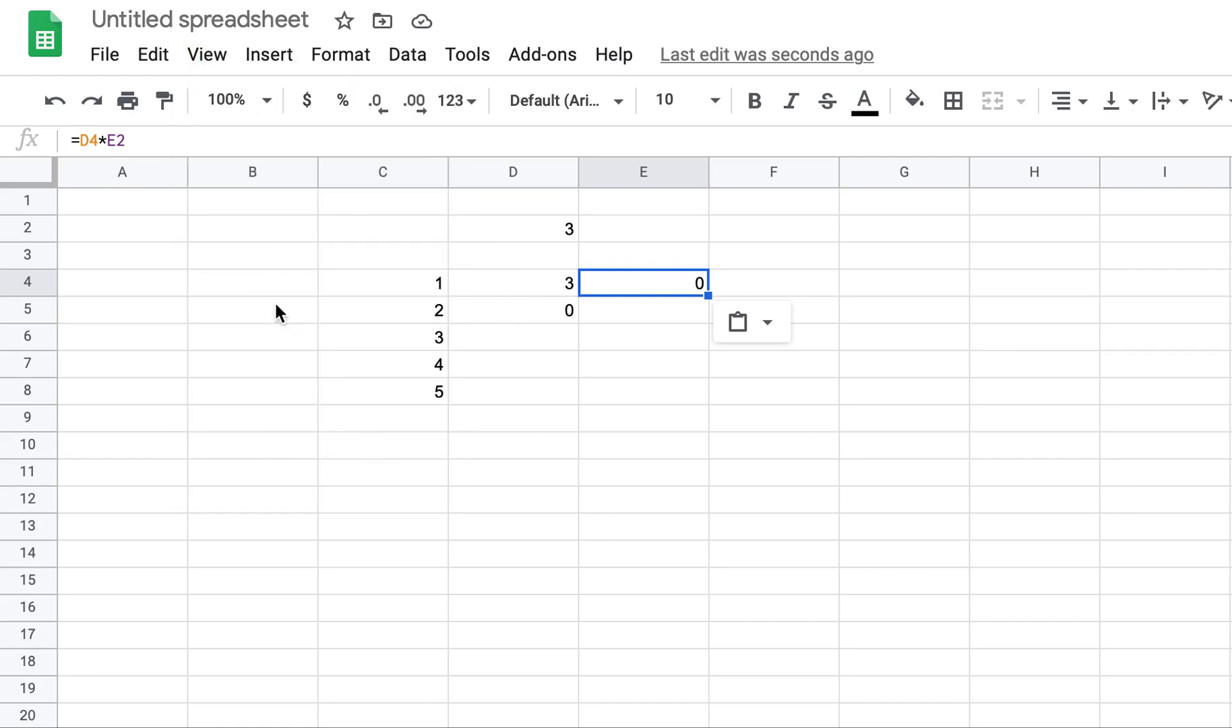
click(610, 472)
click(661, 292)
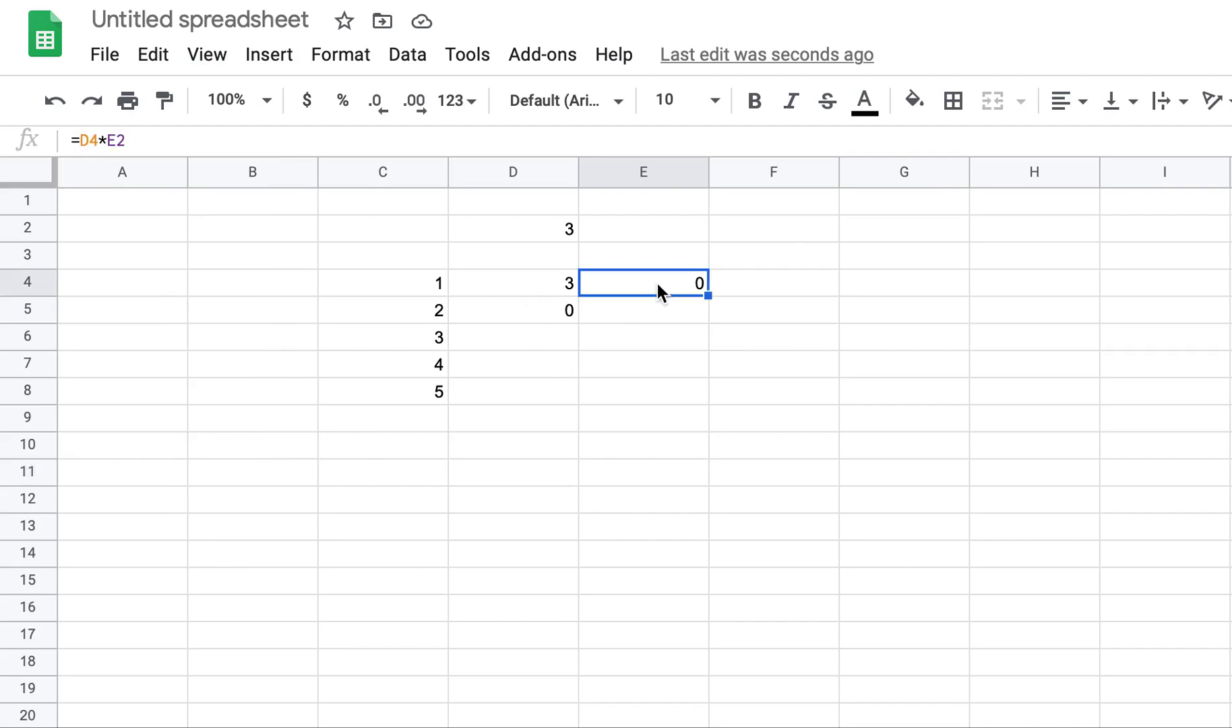
key(BackSpace)
Examine the formulas in D4 and D5 and compare the cells they reference with the multiplier in D2.
key(Left)
key(Down)
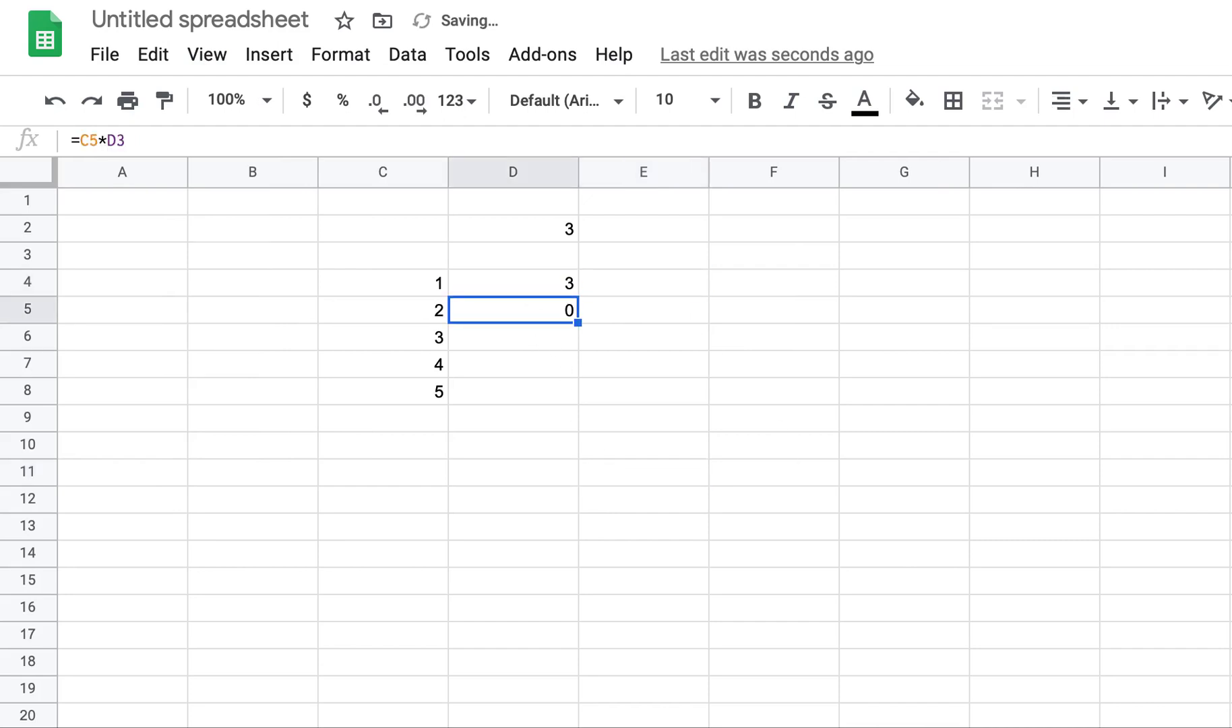
key(Left)
key(Right)
key(Up)
key(Up)
key(Up)
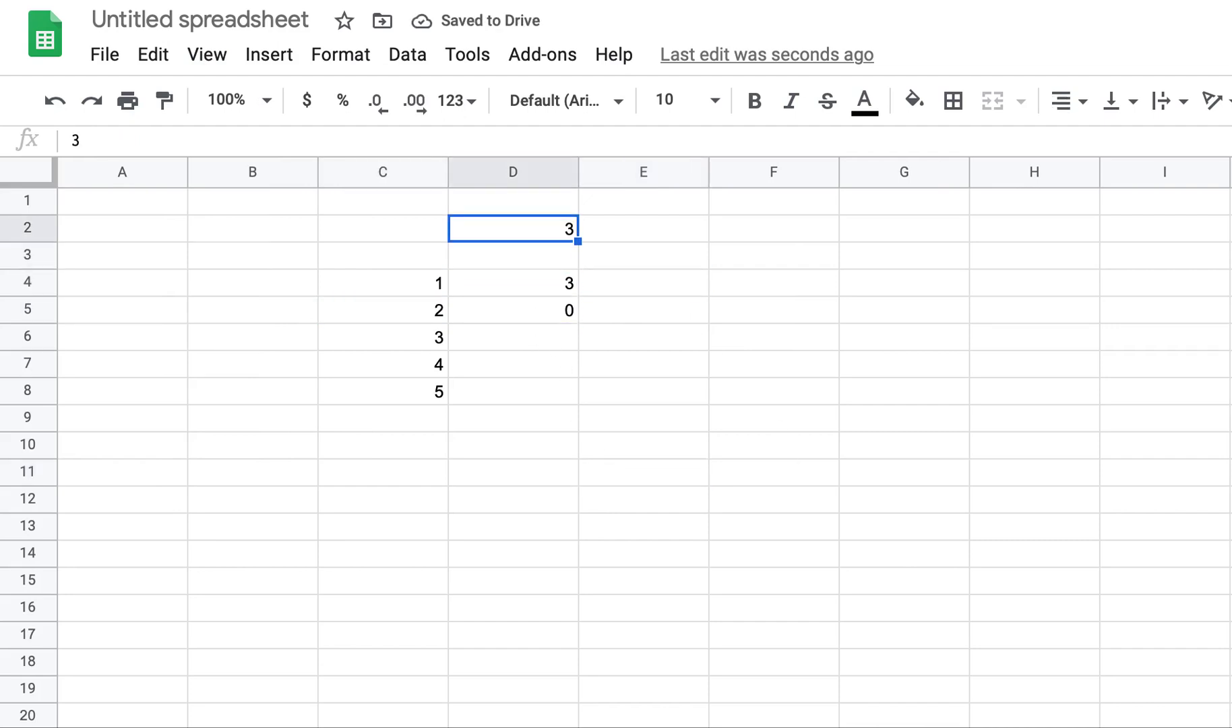
key(Down)
key(Down)
key(Down)
key(Up)
key(Up)
key(Up)
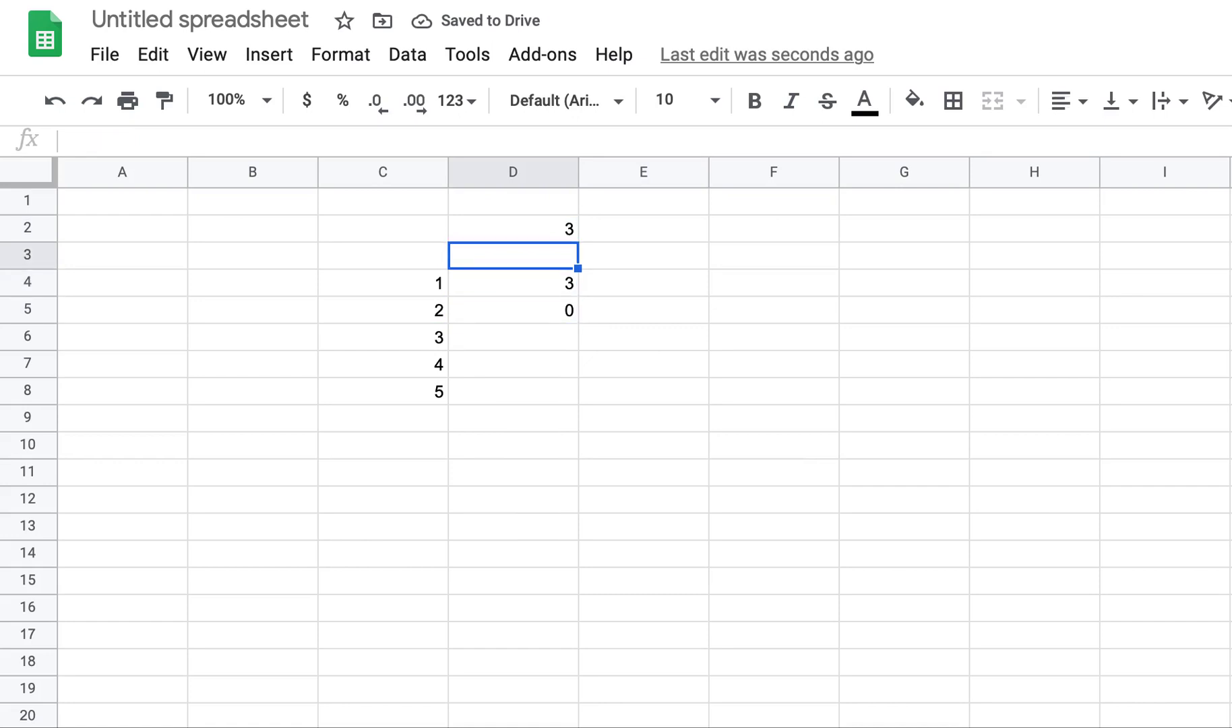
key(Down)
key(Down)
key(Down)
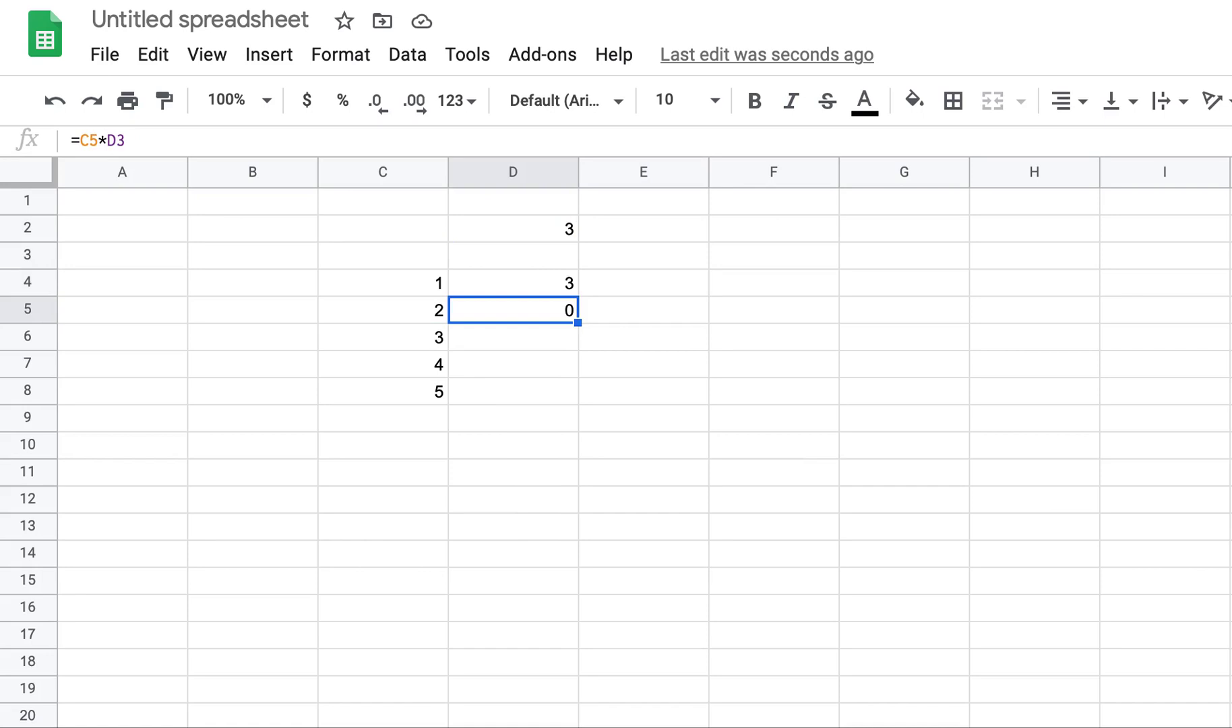
key(Up)
key(Down)
key(Down)
key(Down)
key(Down)
key(Down)
key(Down)
key(Down)
key(Down)
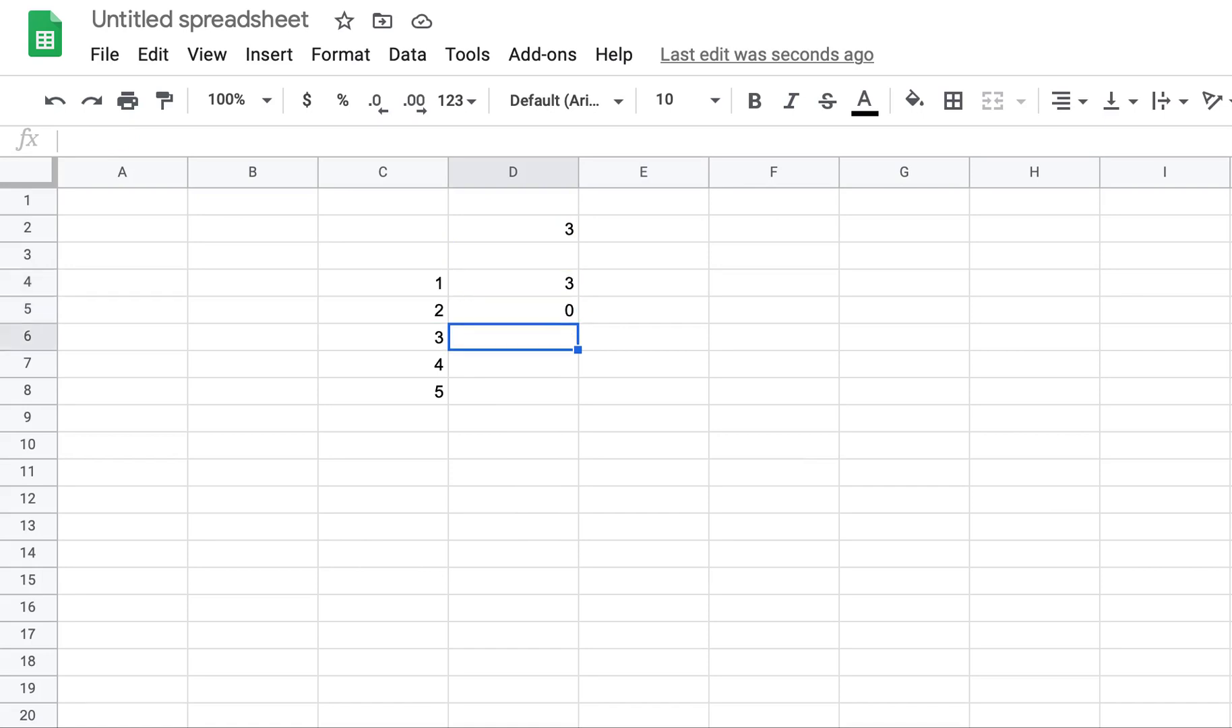
key(Down)
key(Up)
key(Up)
key(Up)
key(Up)
key(Up)
key(Up)
key(Up)
key(Up)
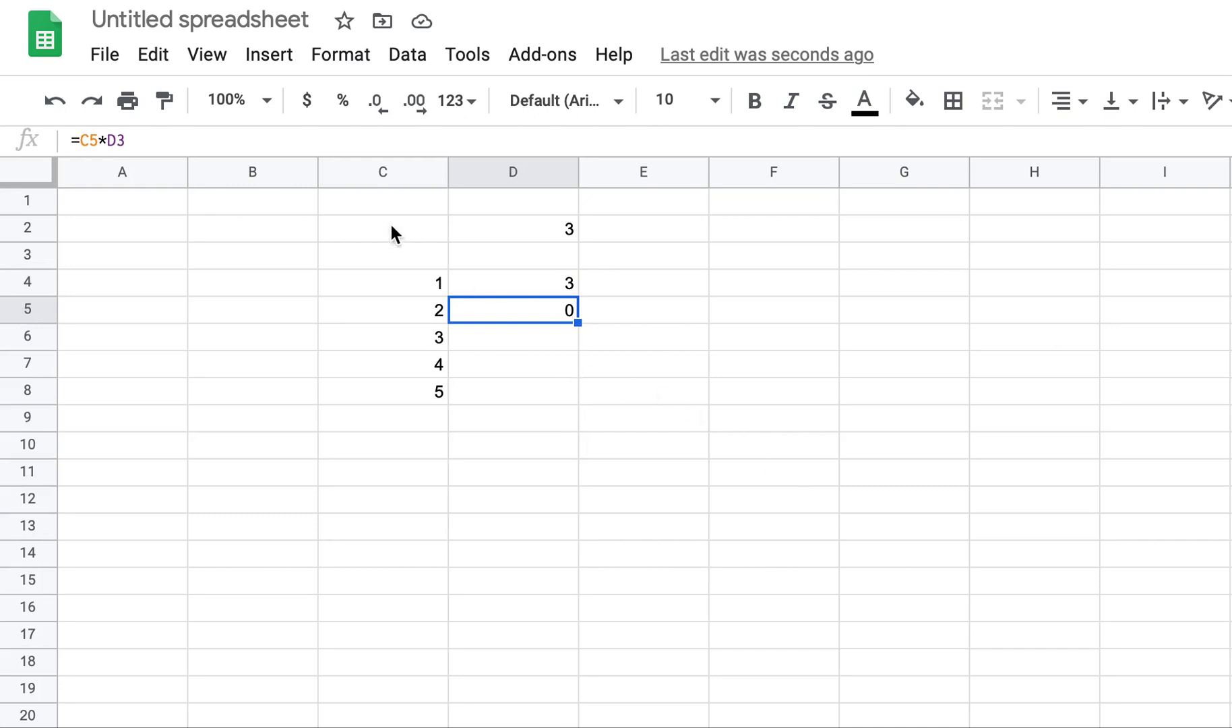
Change the formula in D5 to =C5*D2 so it multiplies by the value in D2.
click(346, 141)
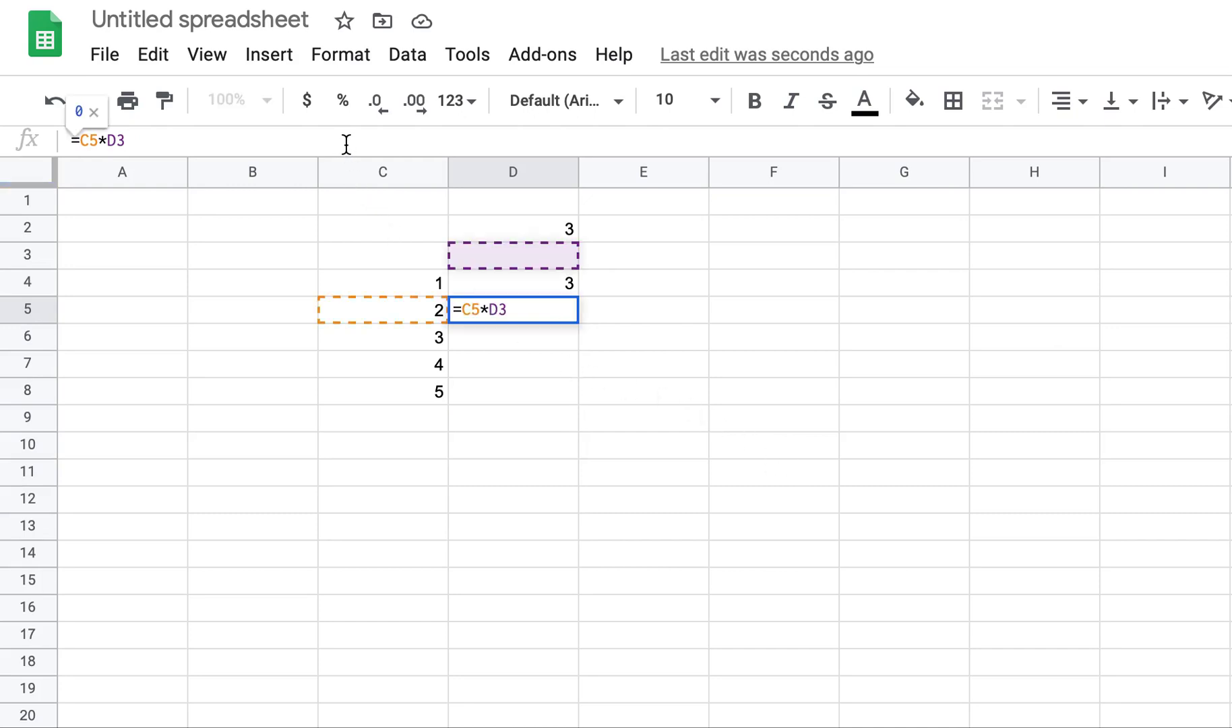
key(BackSpace)
text(2)
key(Return)
Copy the corrected formula from D5 into D6.
key(Up)
key(Up)
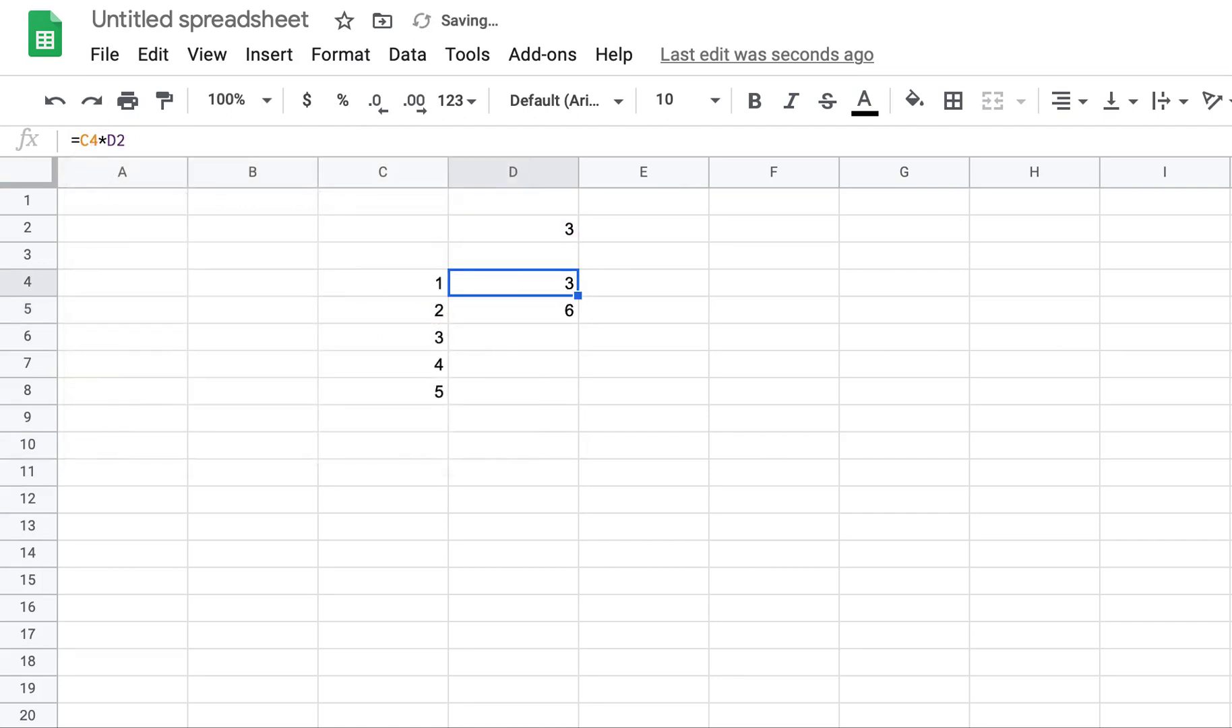
key(Down)
key(Down)
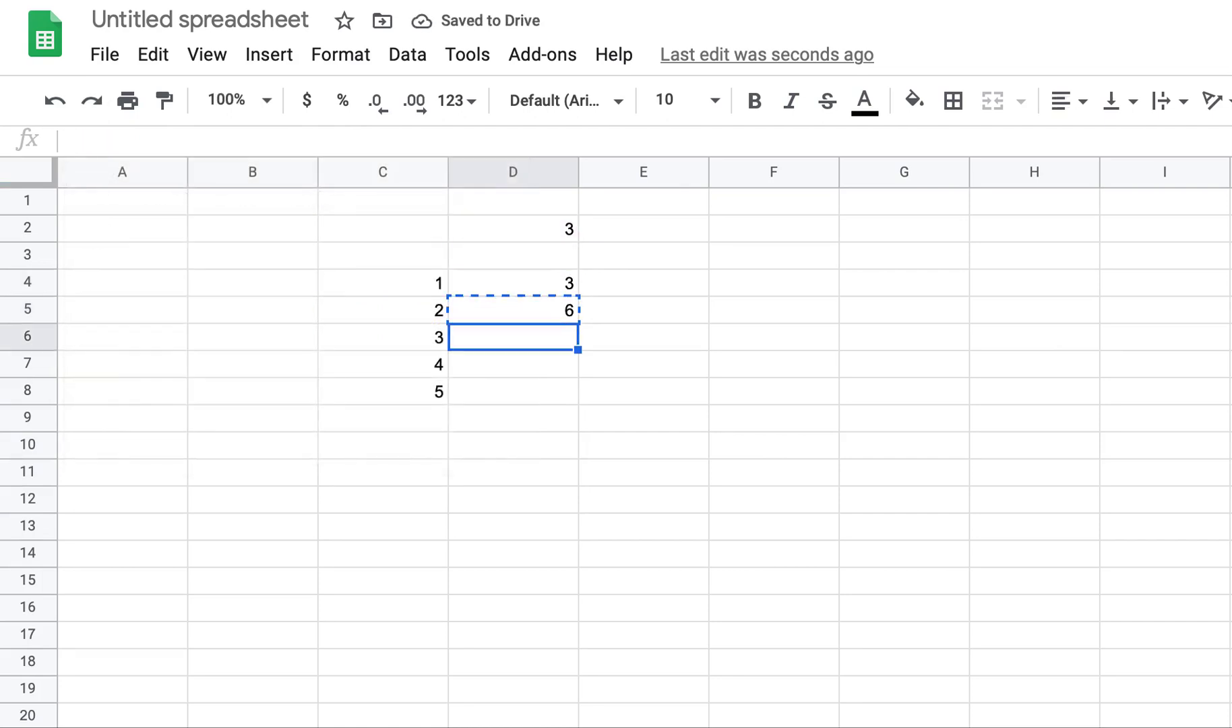
key(ctrl+v)
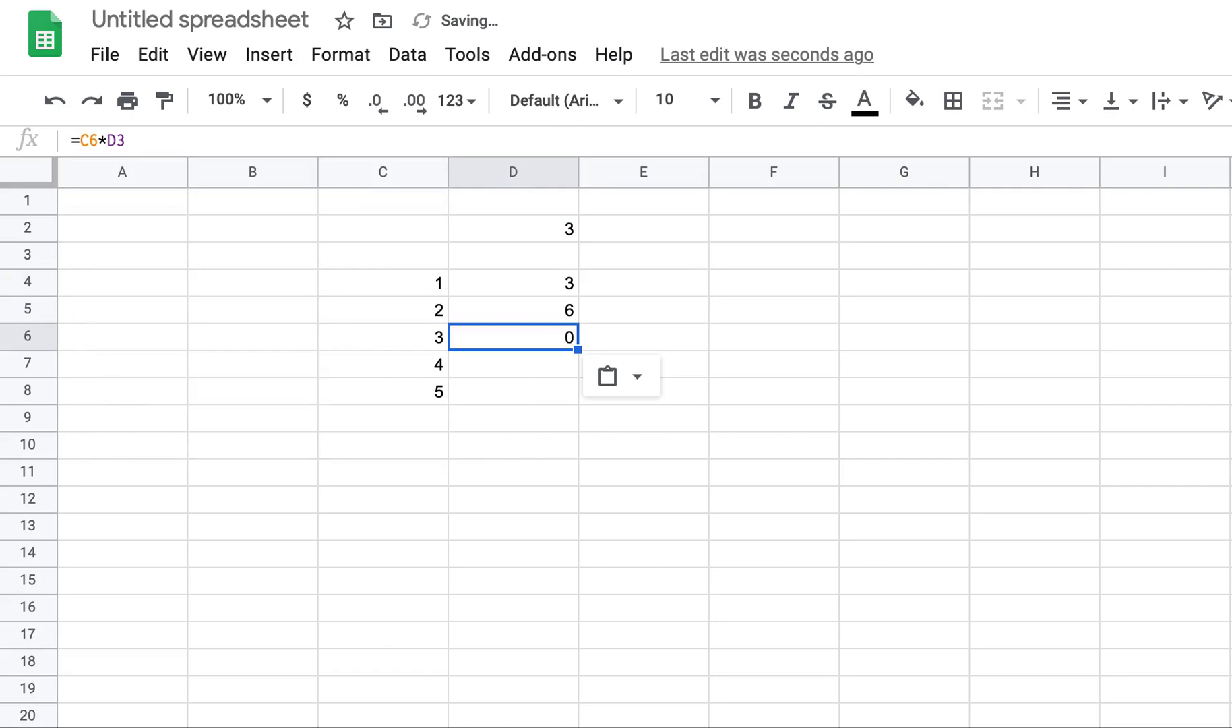
Change the formula in D6 to =C6*D2 so it multiplies by the value in D2.
click(289, 141)
key(BackSpace)
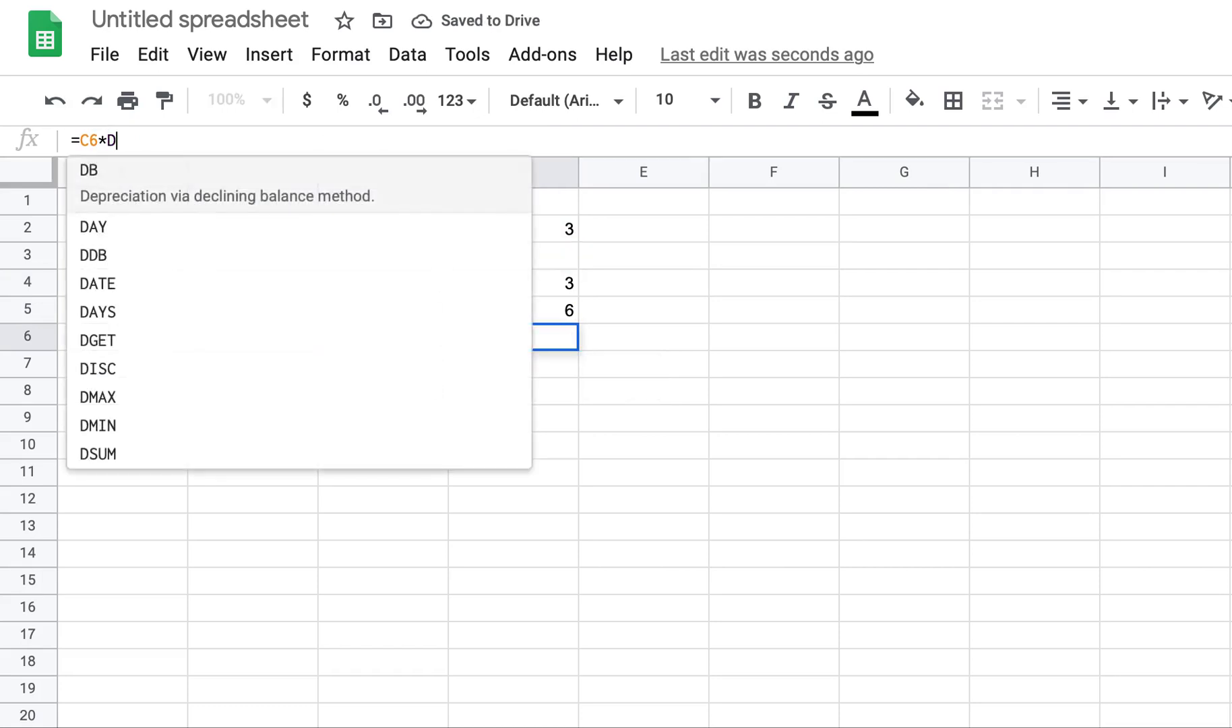
text(2)
key(shift+Return)
key(Down)
key(Down)
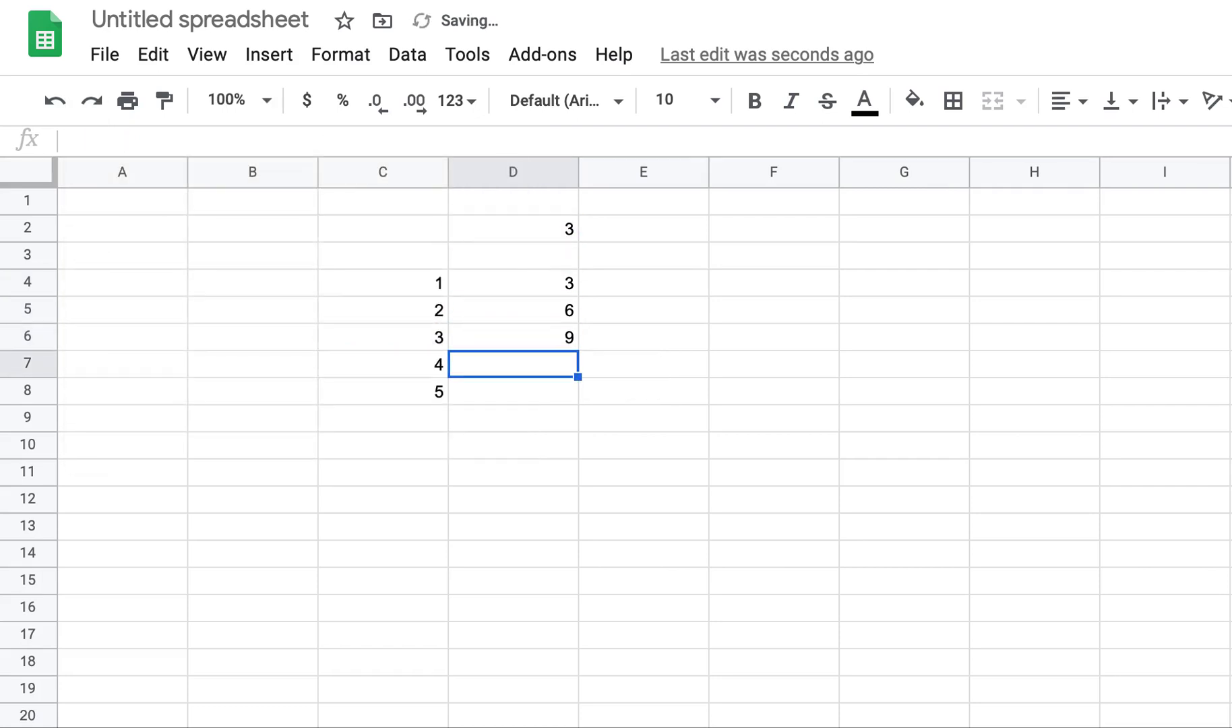
Replace the D2 reference in D4 with a fixed number so the formula reads =C4*3.
key(Up)
key(Up)
key(Up)
key(Down)
key(Up)
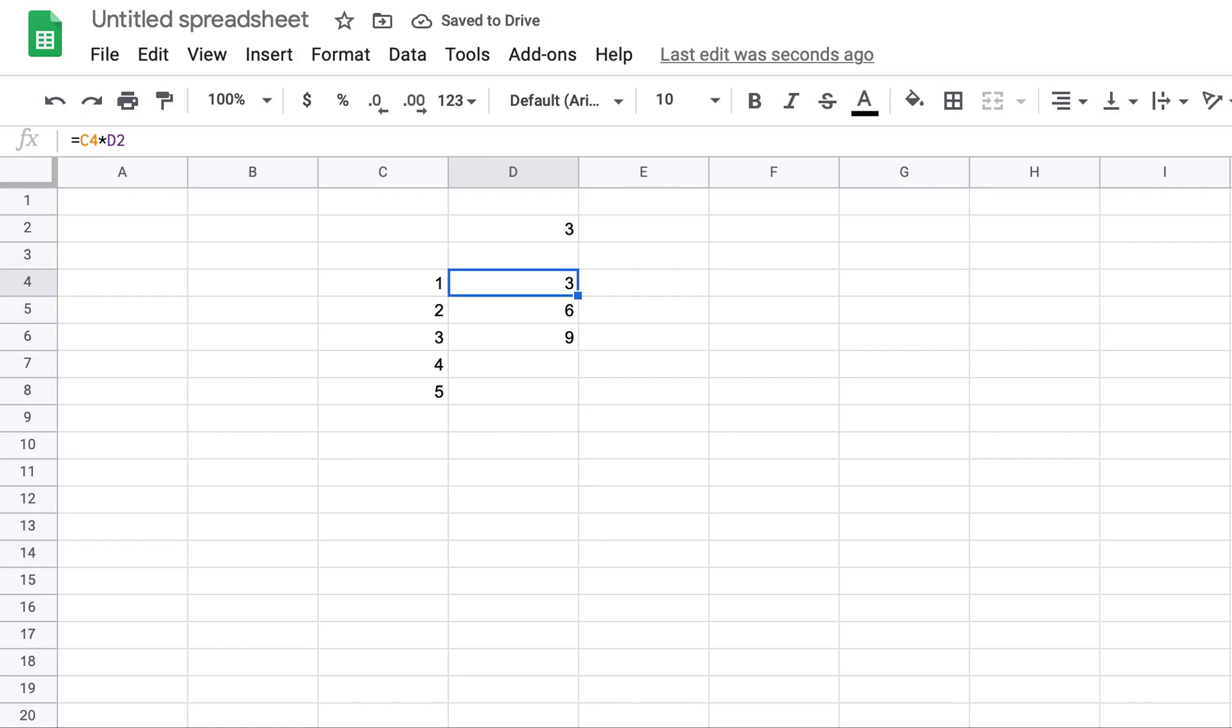
click(181, 140)
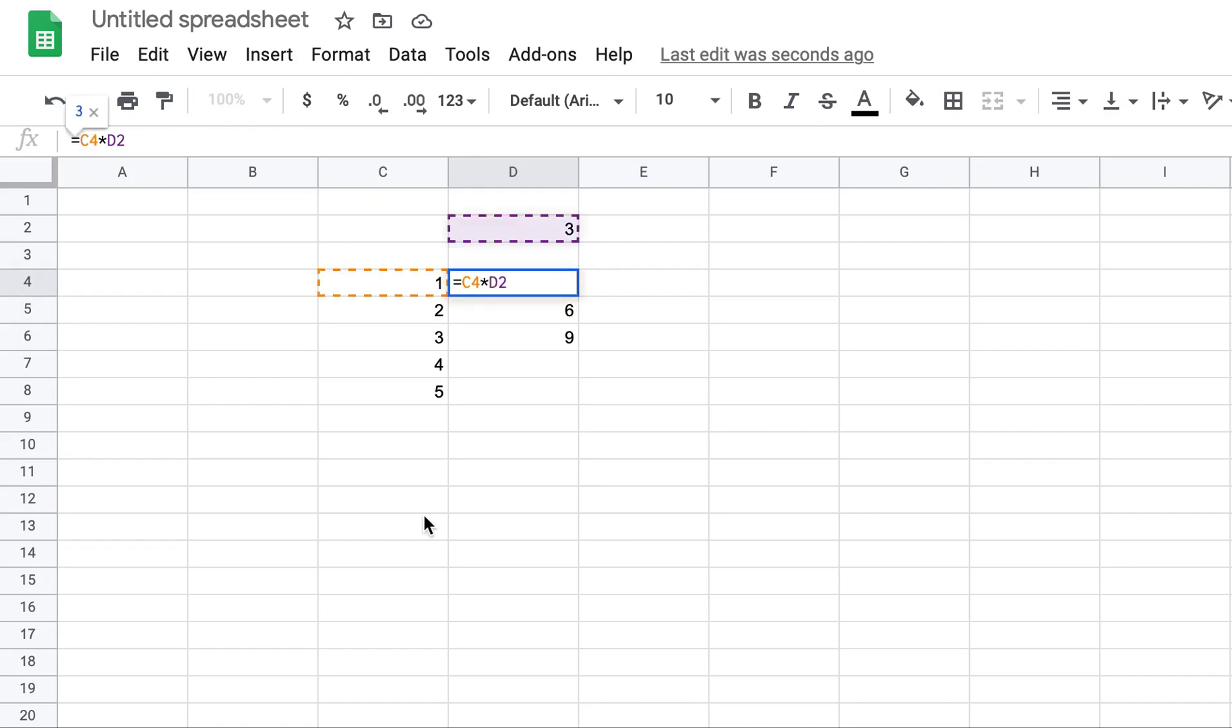
key(BackSpace)
key(BackSpace)
text(3)
key(Return)
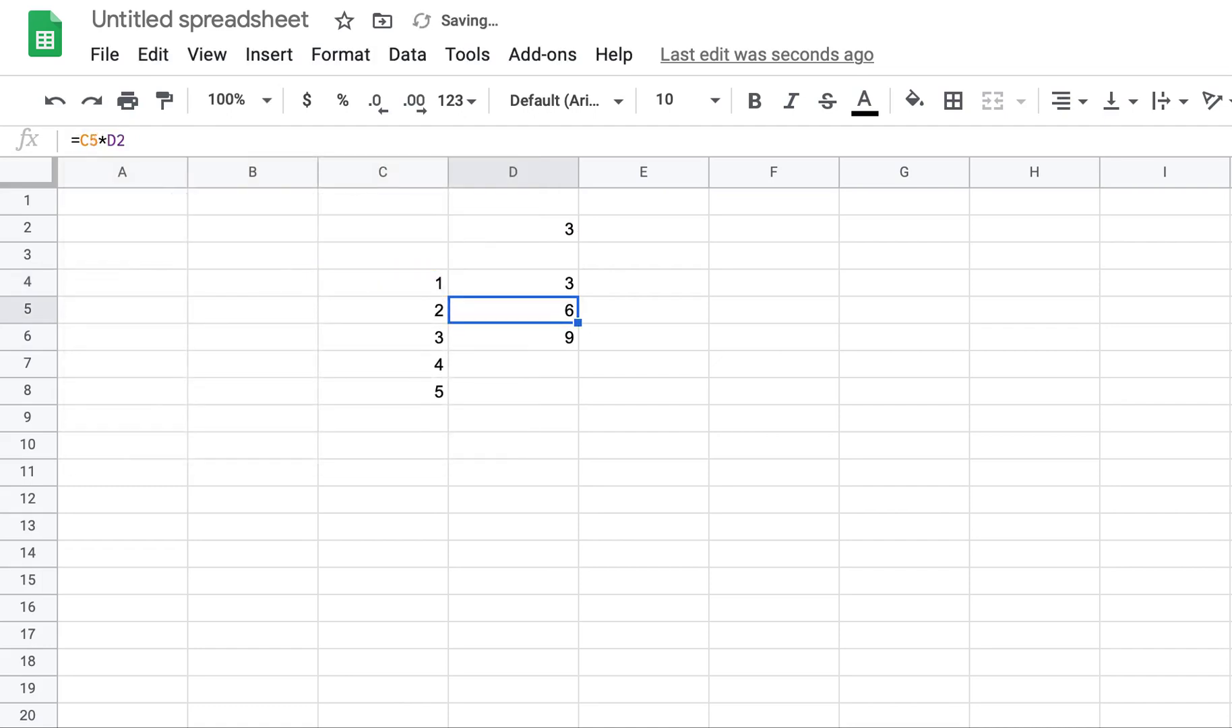
Copy the fixed-number formula from D4 into D5 and D6.
click(513, 283)
key(ctrl+c)
key(Down)
key(ctrl+v)
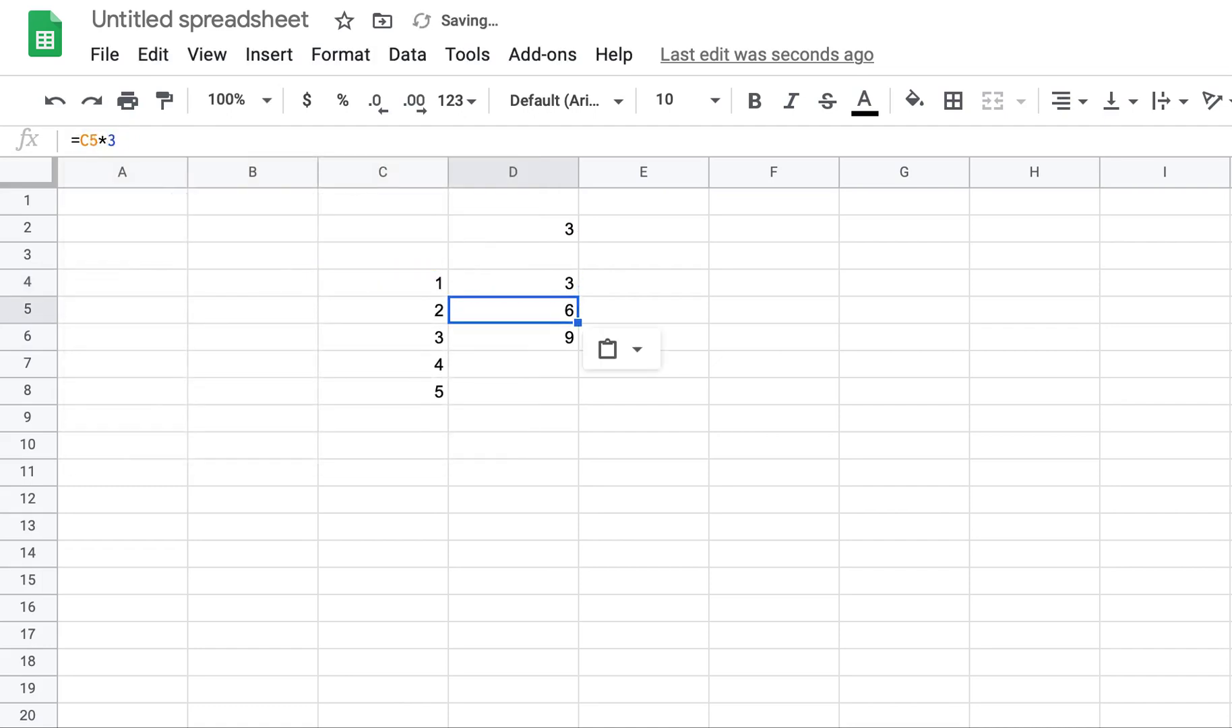
key(Down)
key(ctrl+v)
key(Up)
key(Down)
key(Down)
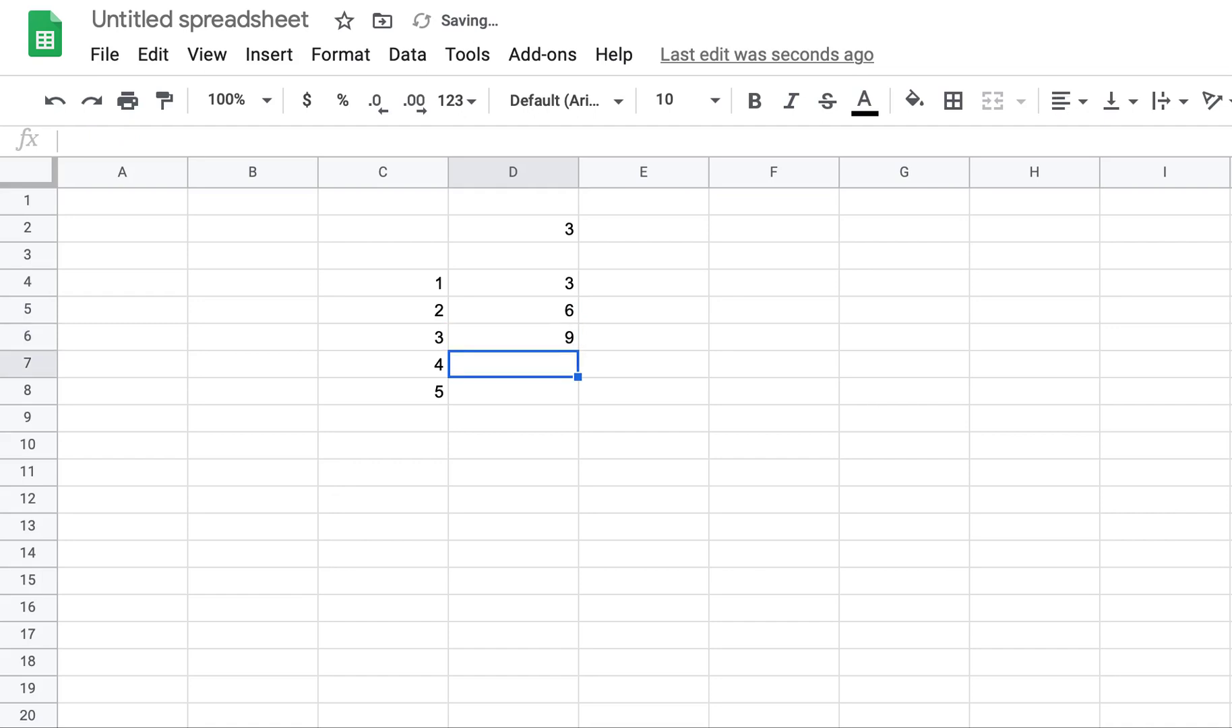
Compare the hardcoded formulas in D4 and D5 with the separate multiplier value in D2.
key(Up)
key(Up)
key(Up)
key(Down)
key(Up)
key(Up)
key(Up)
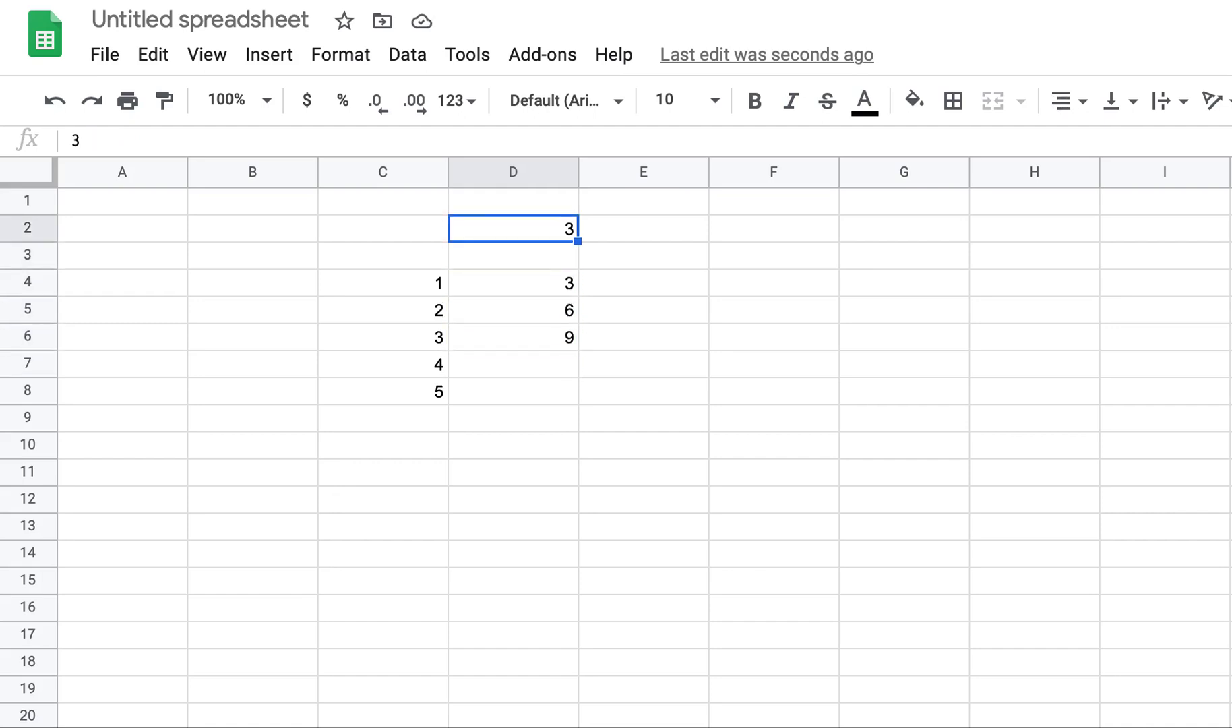
key(Down)
key(Down)
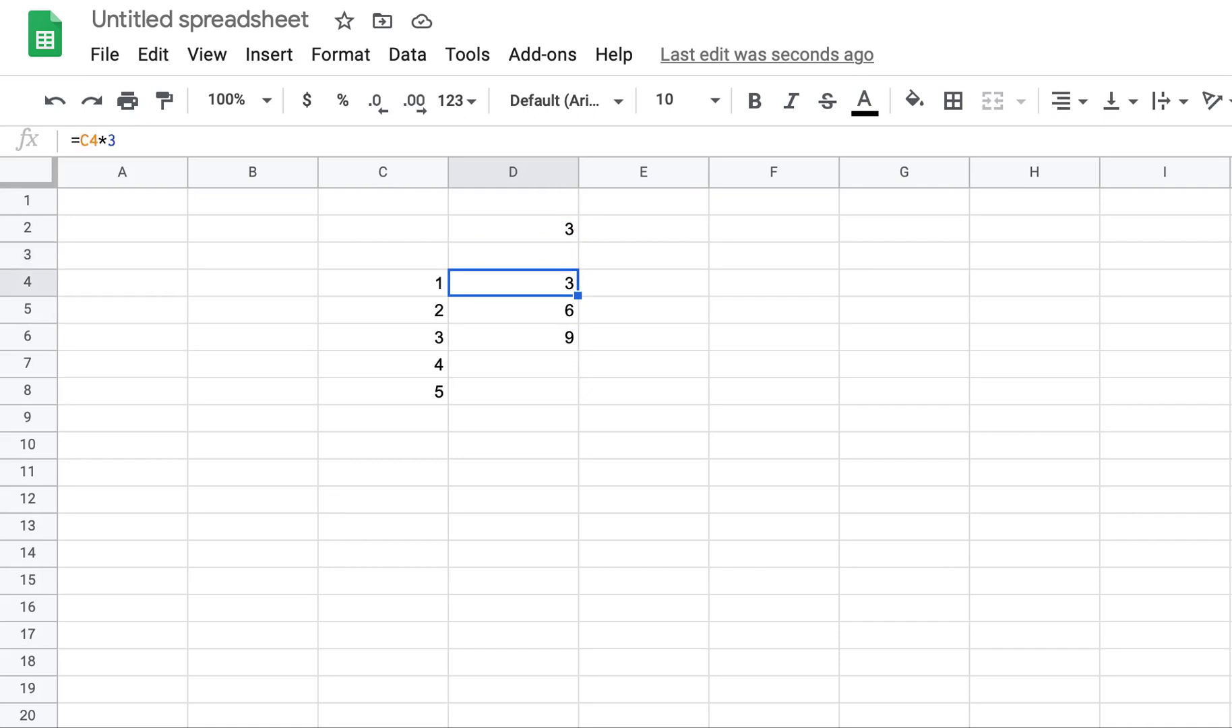
key(Down)
key(Up)
key(Up)
key(Up)
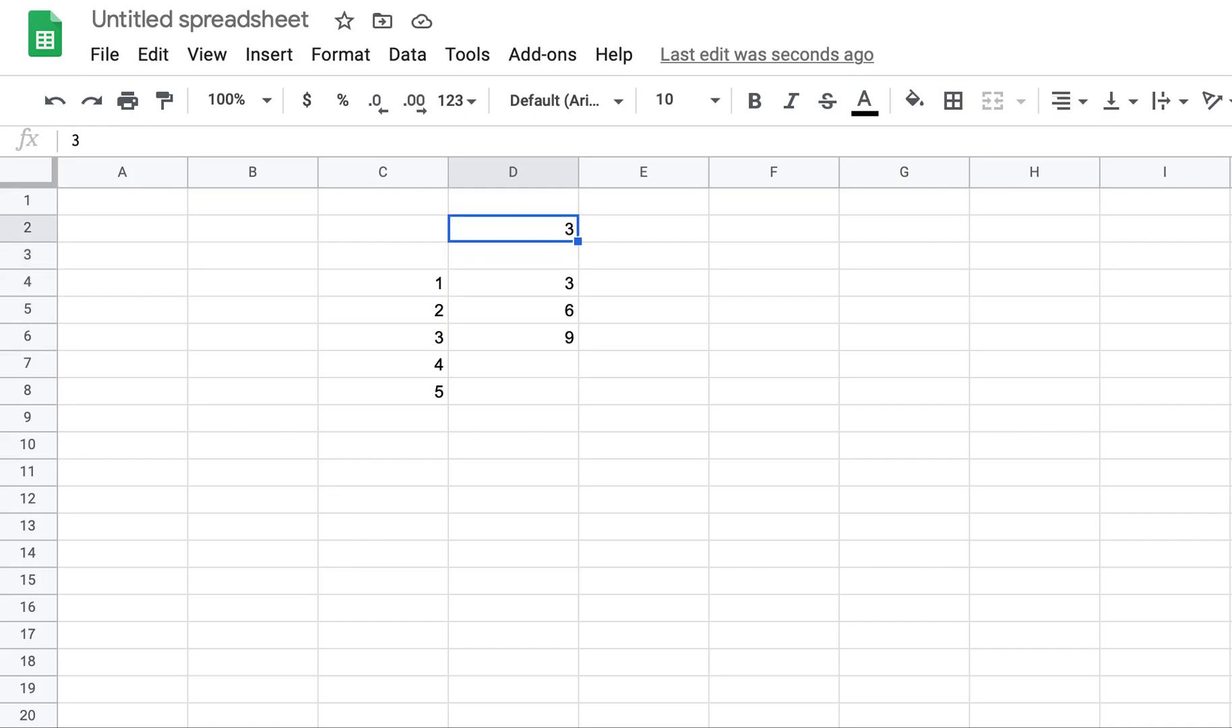
key(Down)
key(Down)
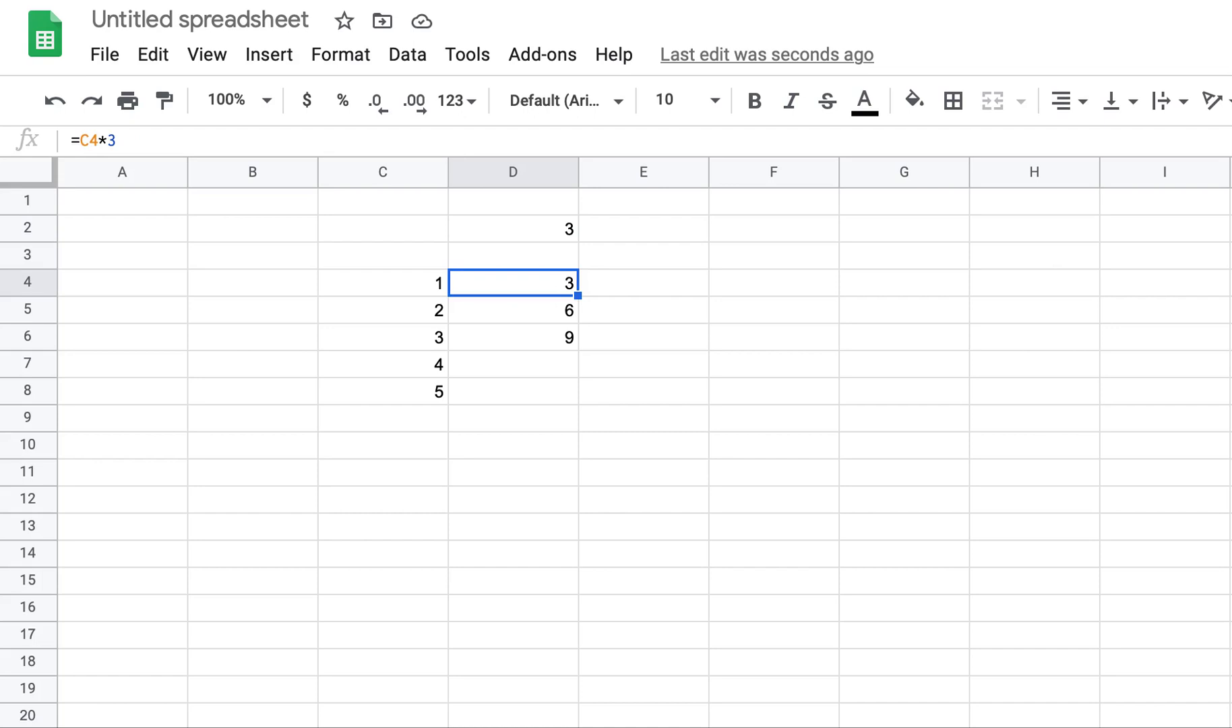
Clear the multiplier value from D2.
key(Up)
key(Up)
key(Delete)
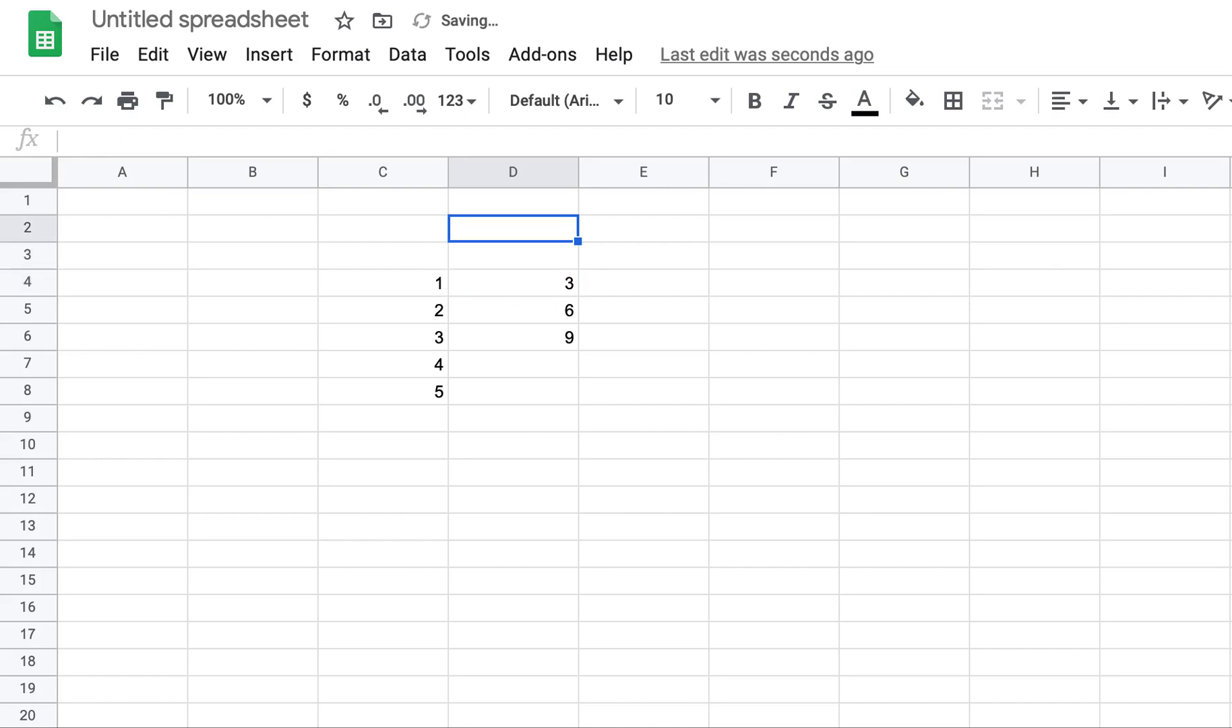
Change the hardcoded multiplier in D4 so the formula reads =C4*4.
key(Down)
key(Down)
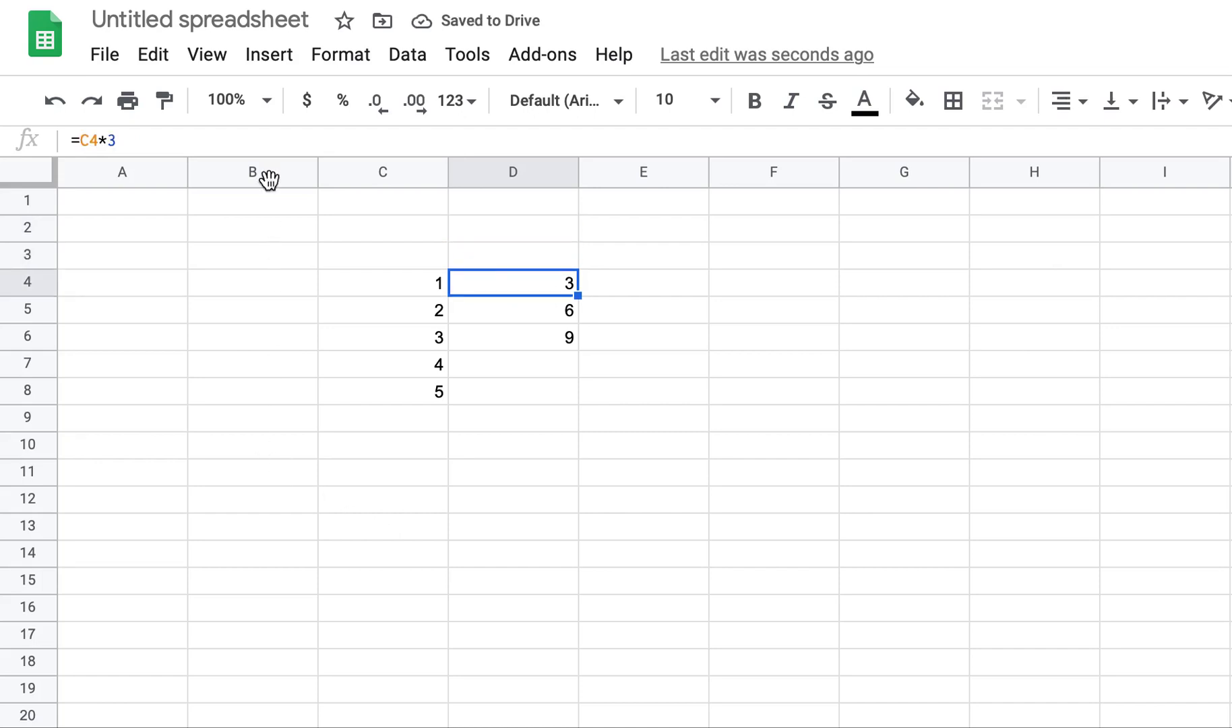
click(268, 142)
key(BackSpace)
text(4)
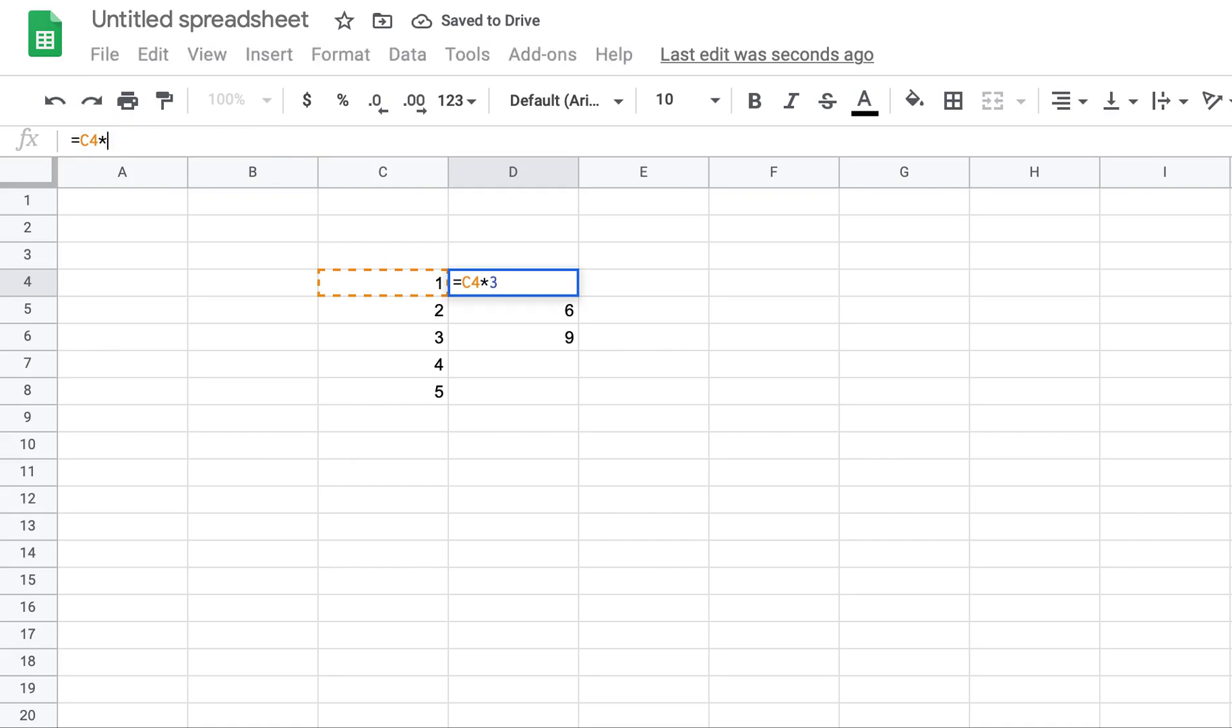
key(Return)
Change the formulas in D5 and D6 to =C5*4 and =C6*4.
click(307, 144)
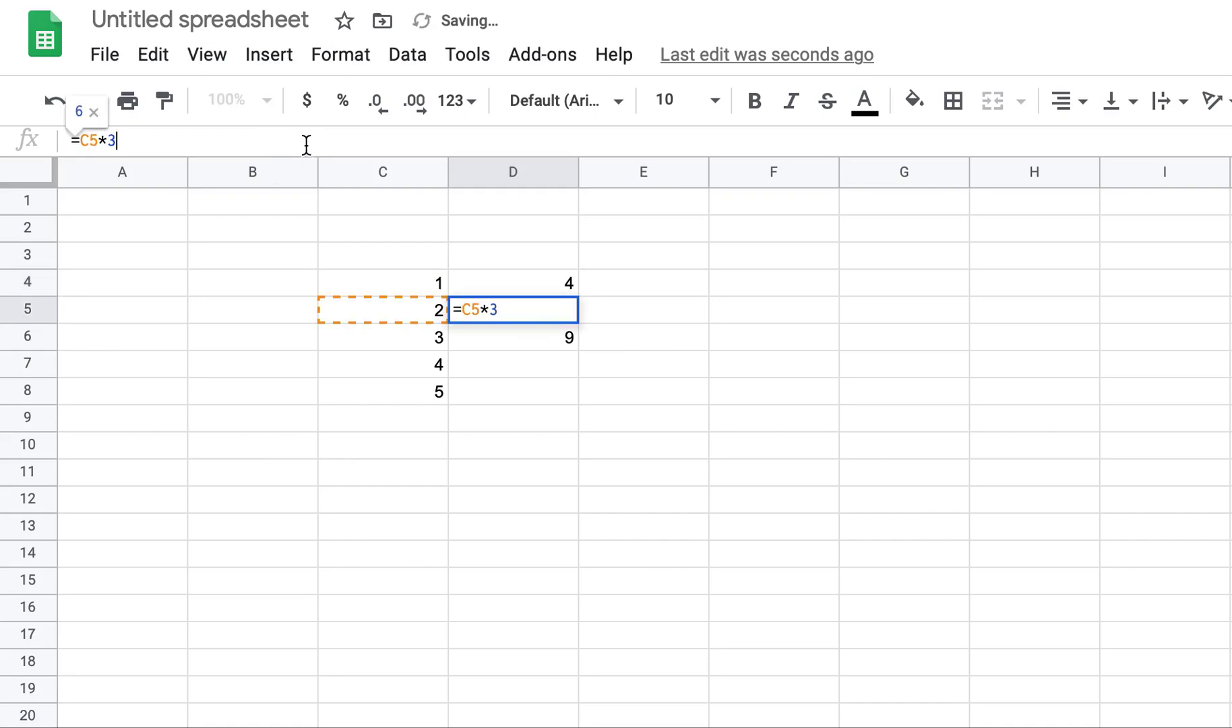
key(BackSpace)
text(4)
key(Return)
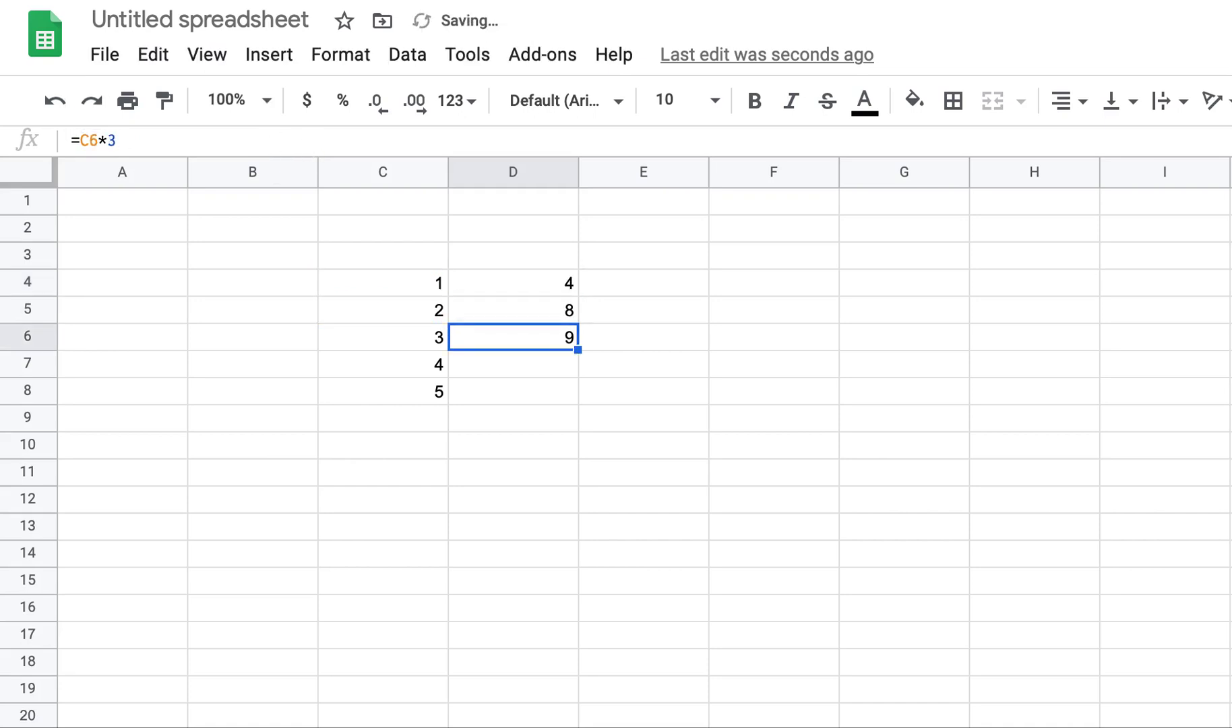
click(290, 137)
key(BackSpace)
text(4)
key(Return)
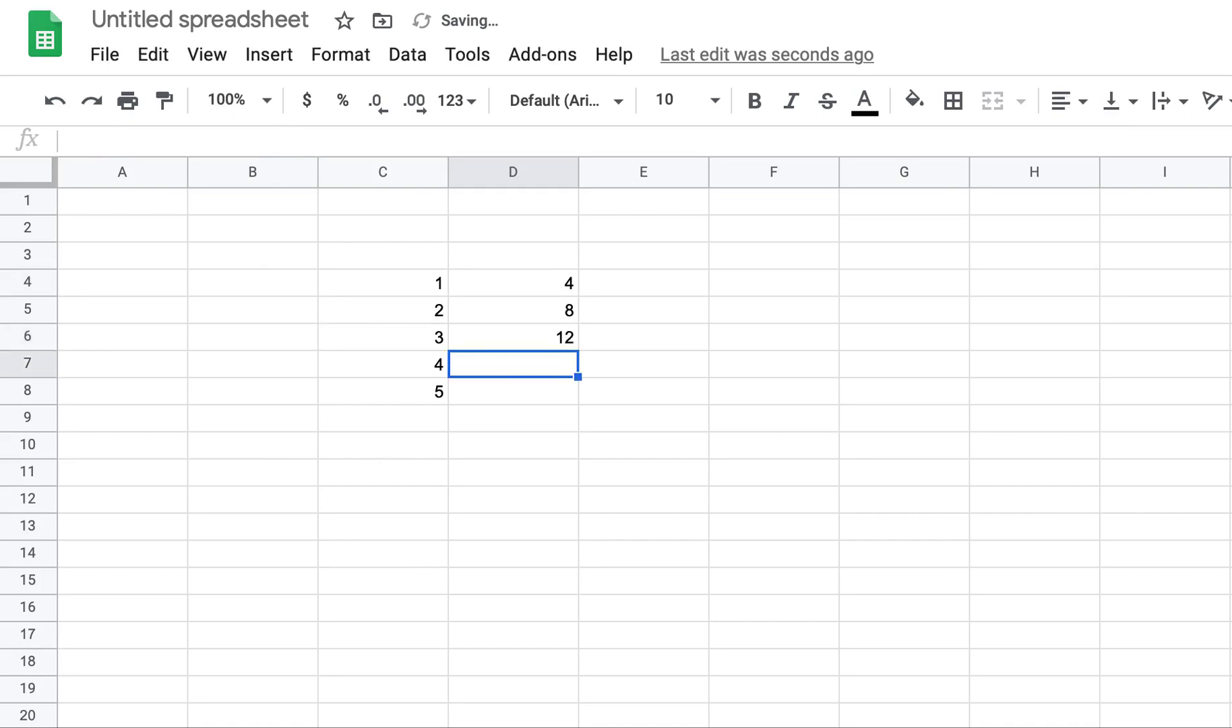
Undo the last three formula edits in D4, D5 and D6.
key(Up)
key(Up)
key(ctrl+z)
key(ctrl+z)
key(ctrl+z)
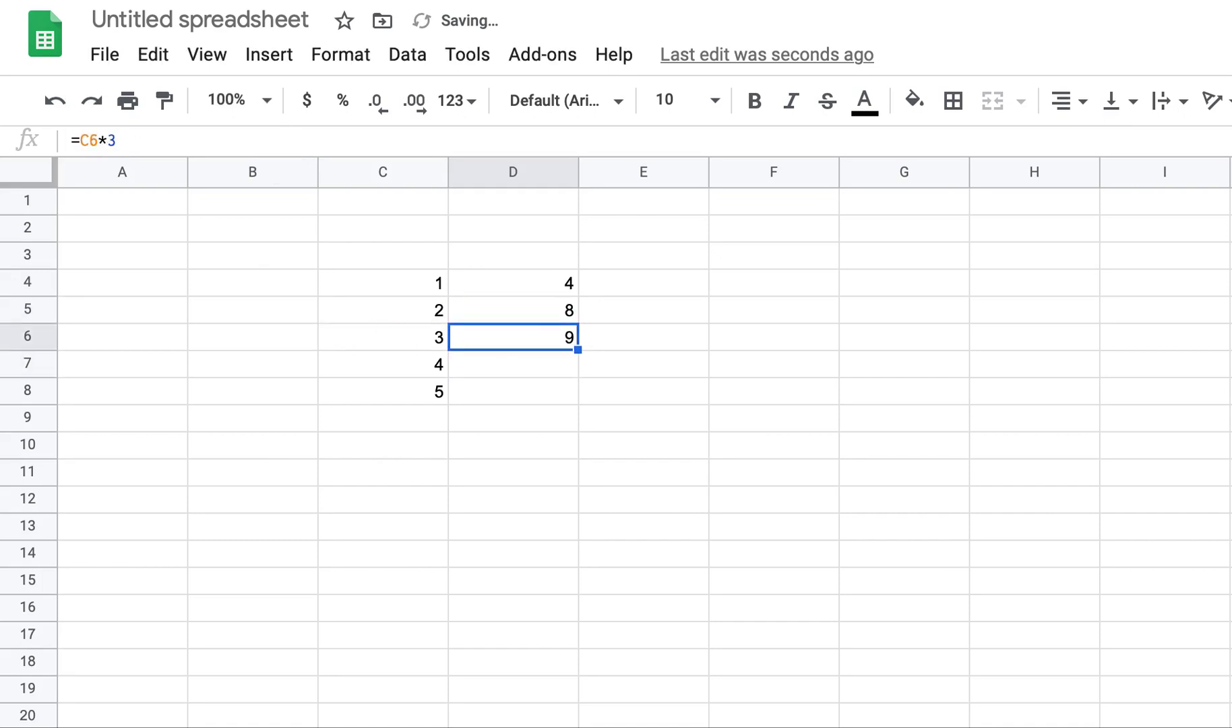
Enter the multiplier 3 in D2 again.
key(Up)
key(Up)
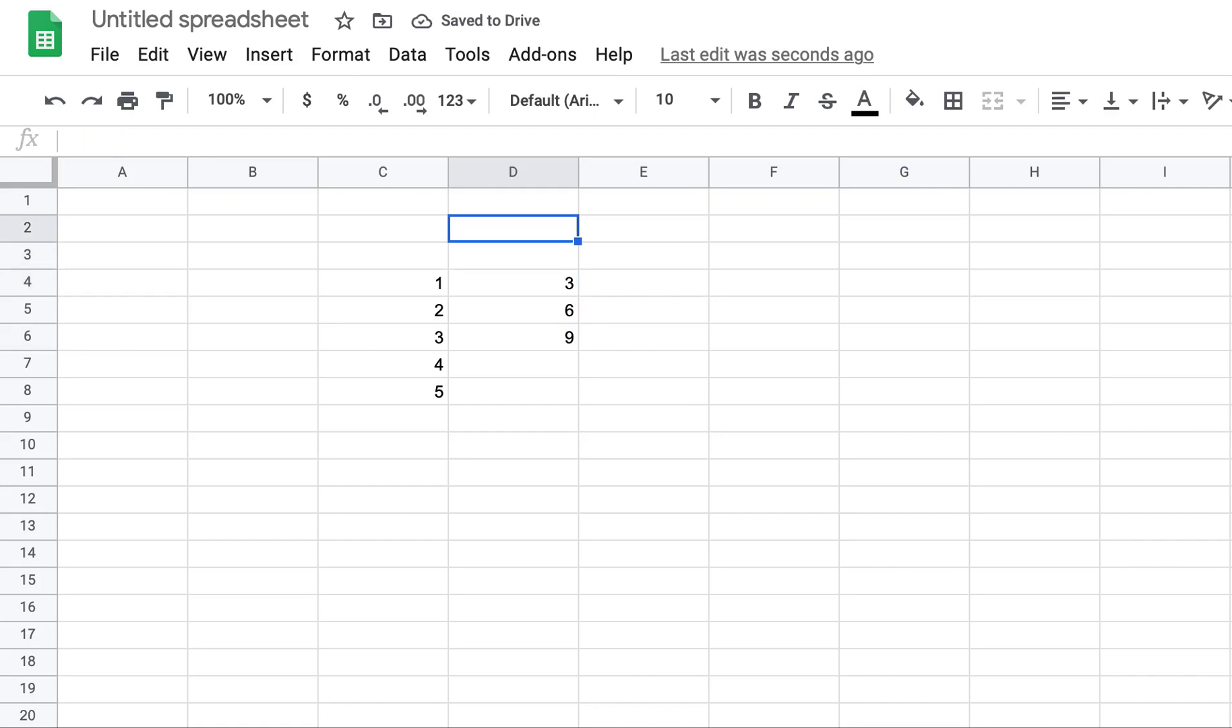
text(3)
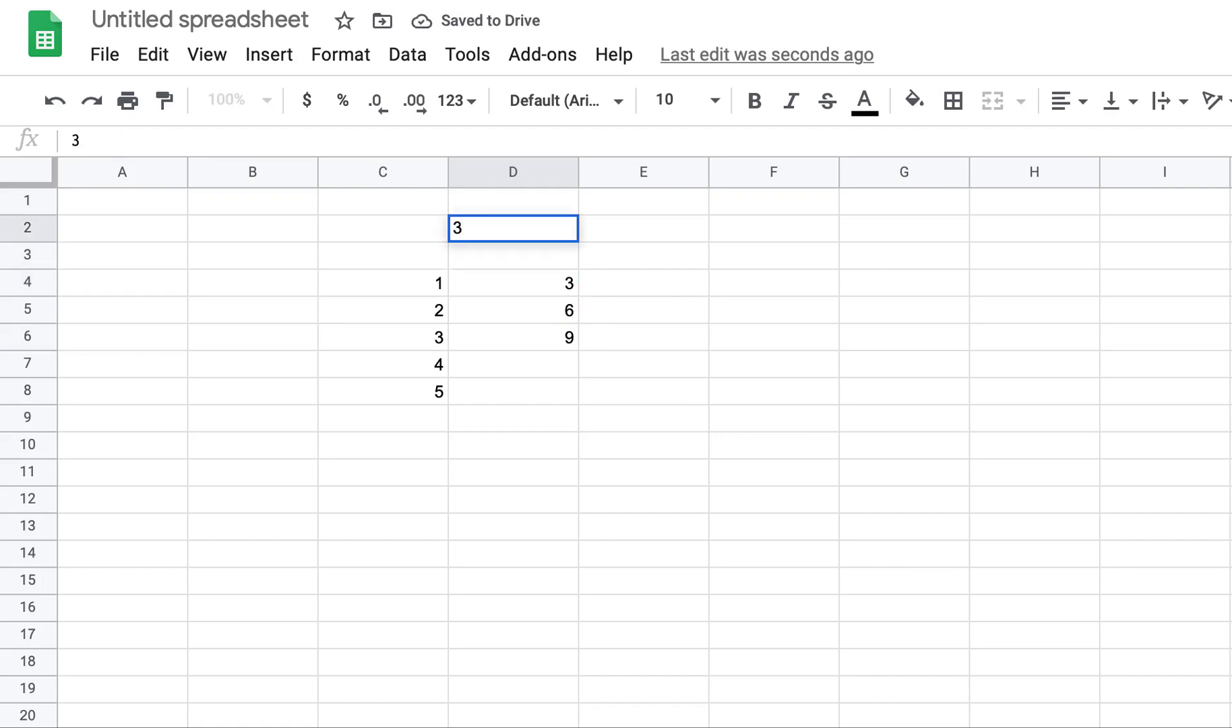
key(Return)
Change the formula in D4 to =C4*D2 so it refers to the multiplier cell.
key(Down)
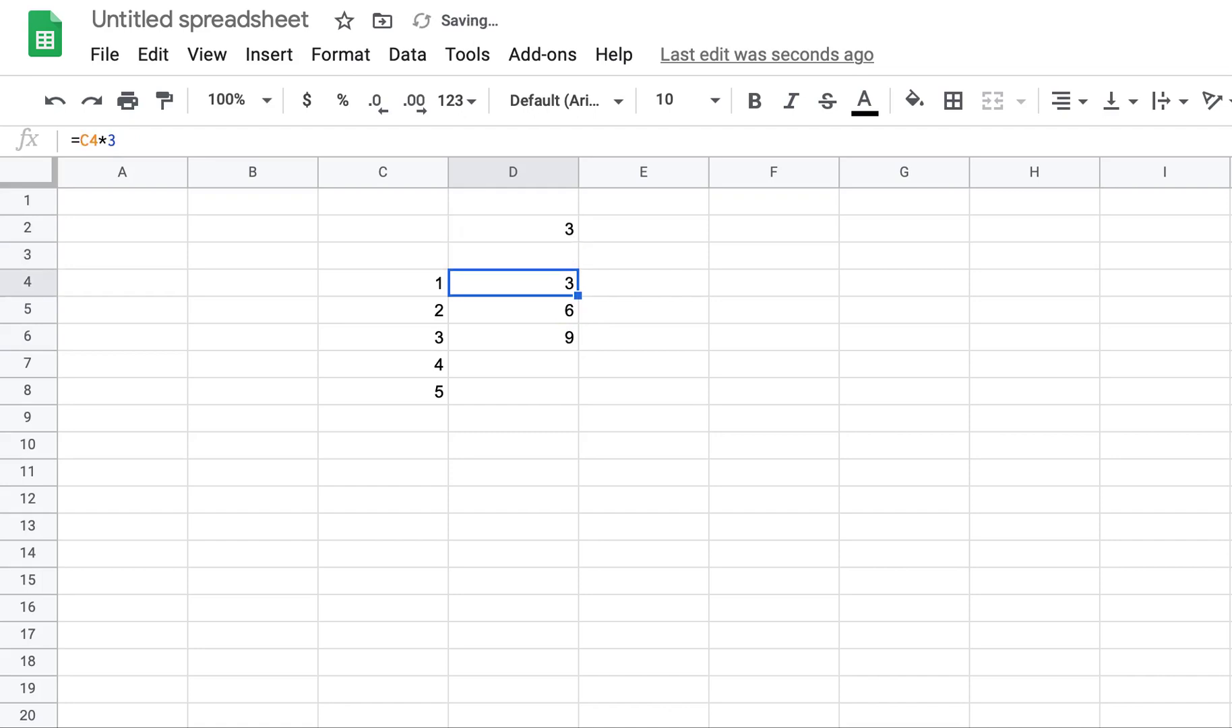
click(206, 139)
key(BackSpace)
click(496, 223)
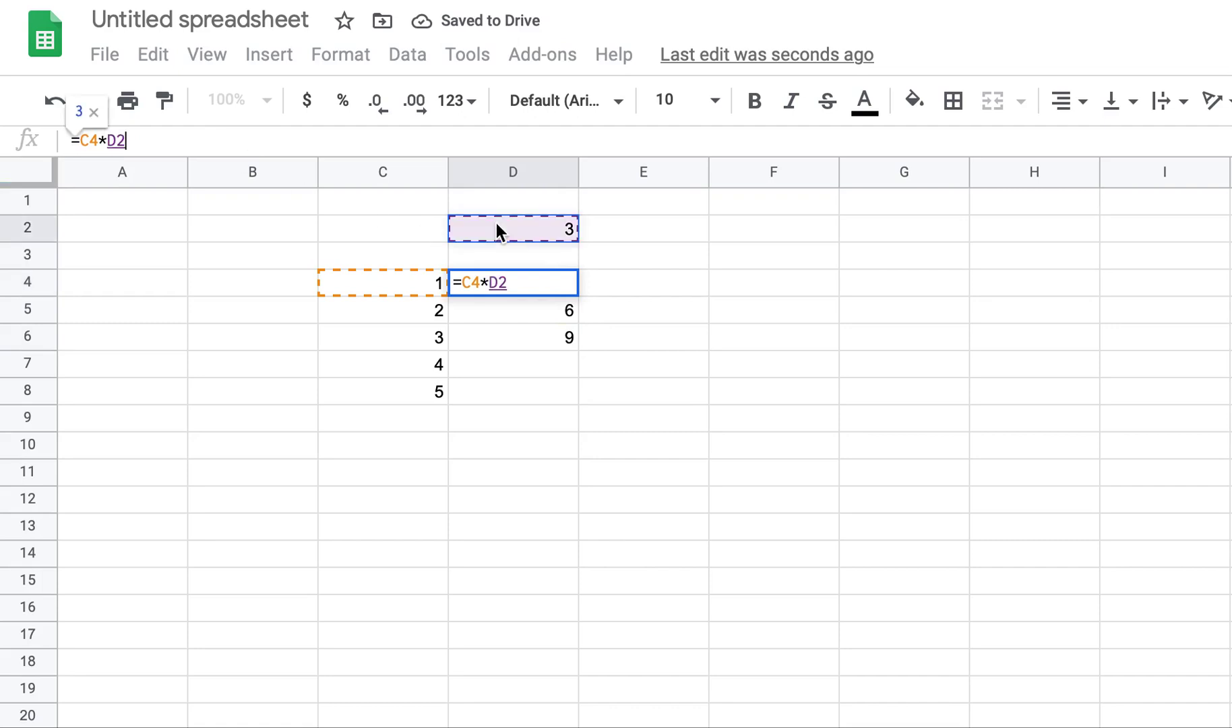
key(Return)
key(Up)
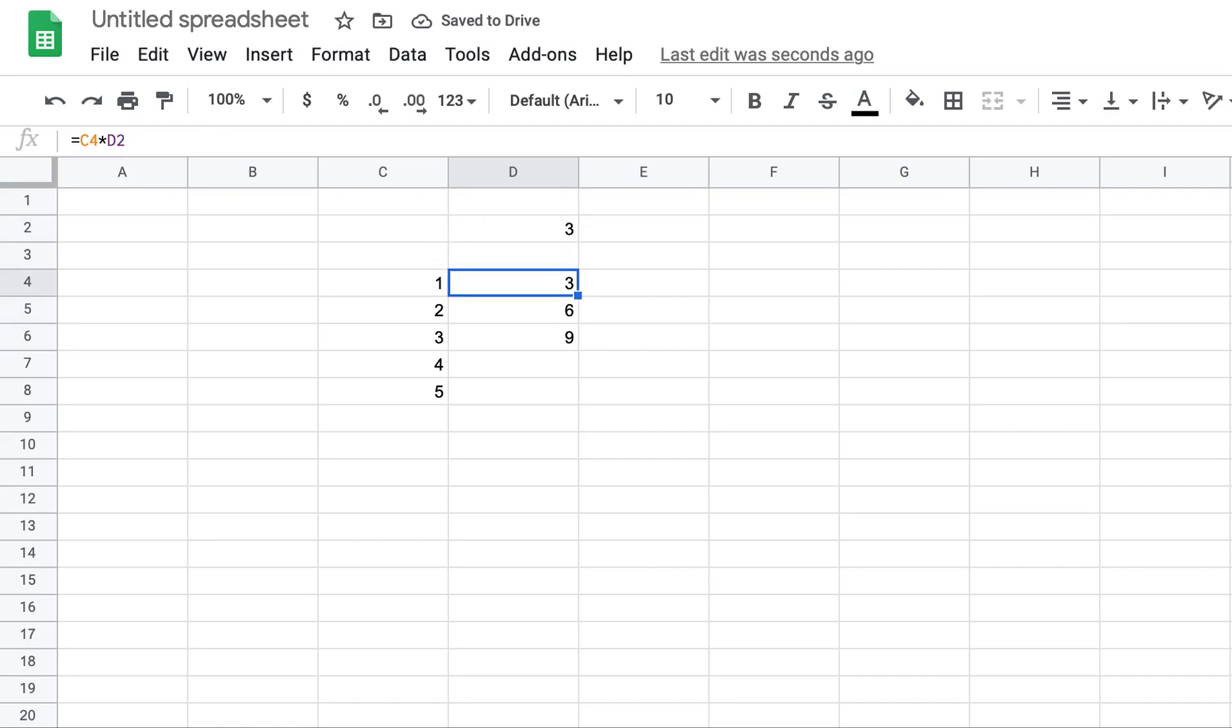
Set the multiplier in D2 to 100.
key(Down)
key(Up)
key(Up)
key(Up)
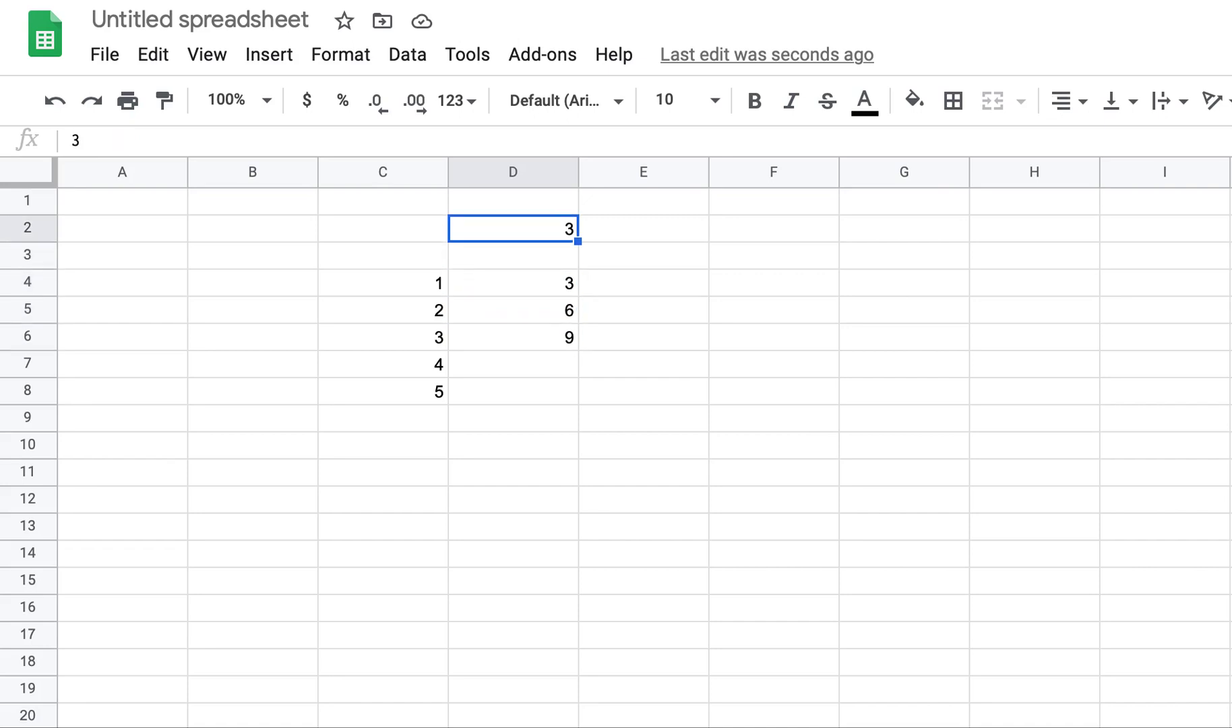
text(100)
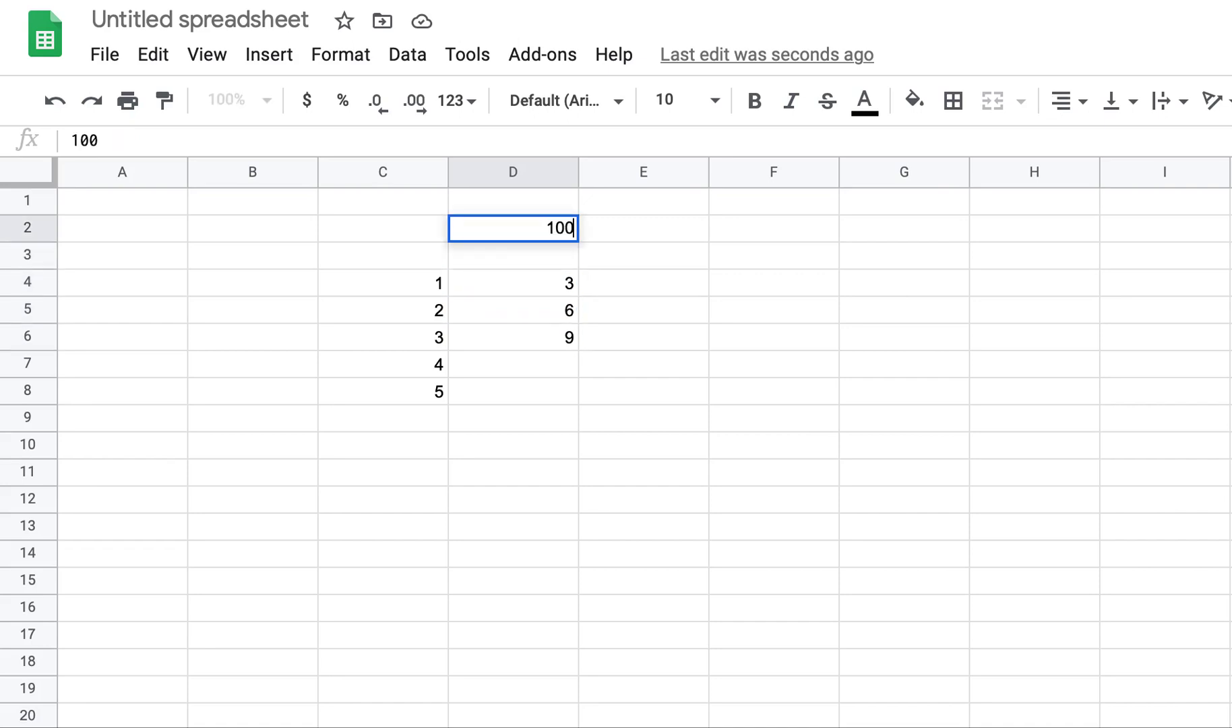
key(Return)
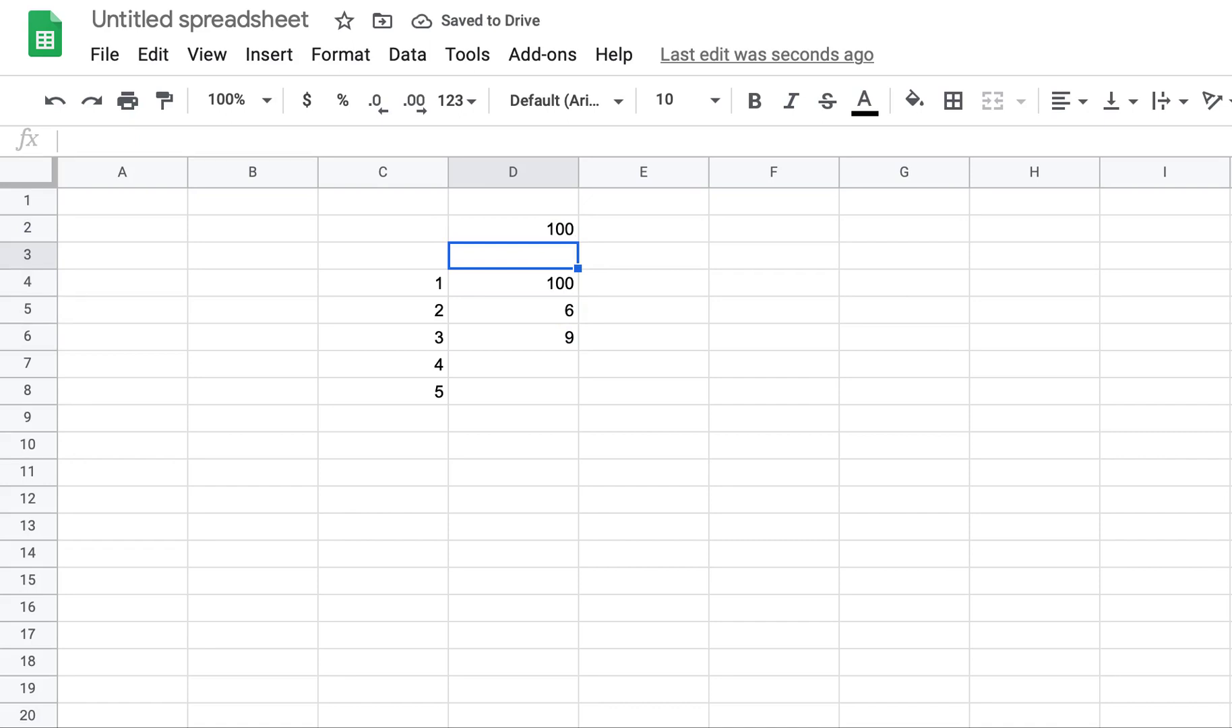
Show the formulas in the cells instead of their results.
key(Down)
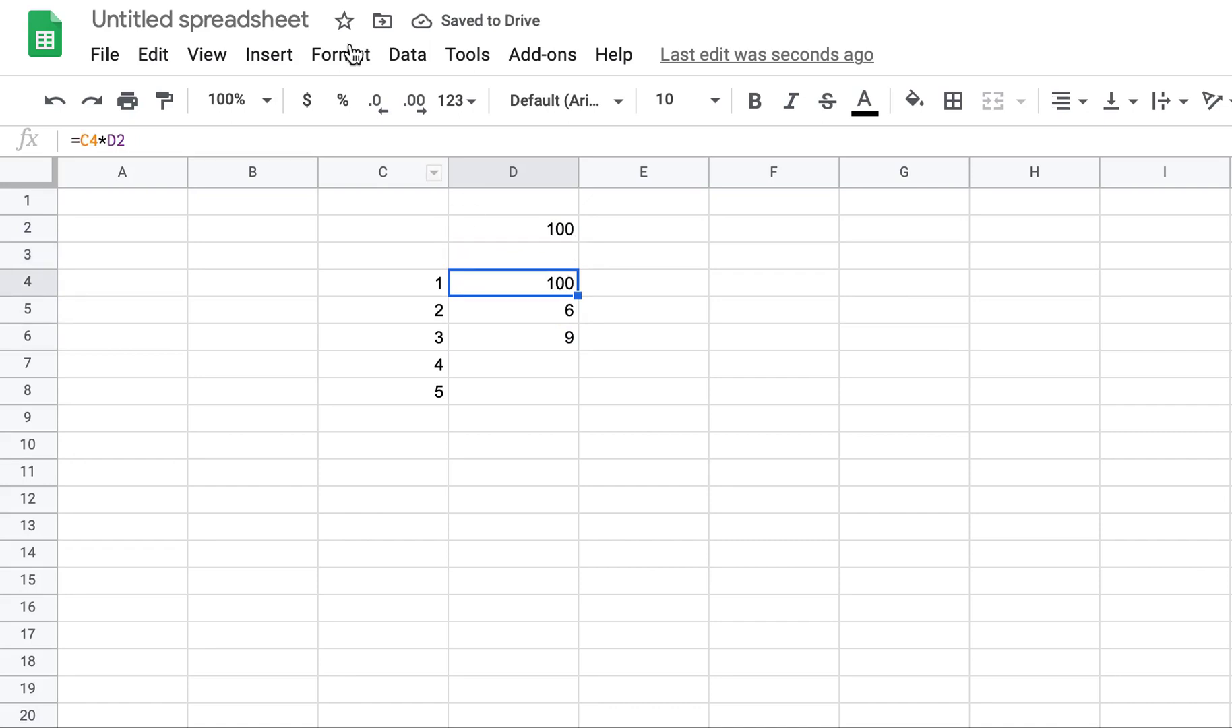
click(210, 57)
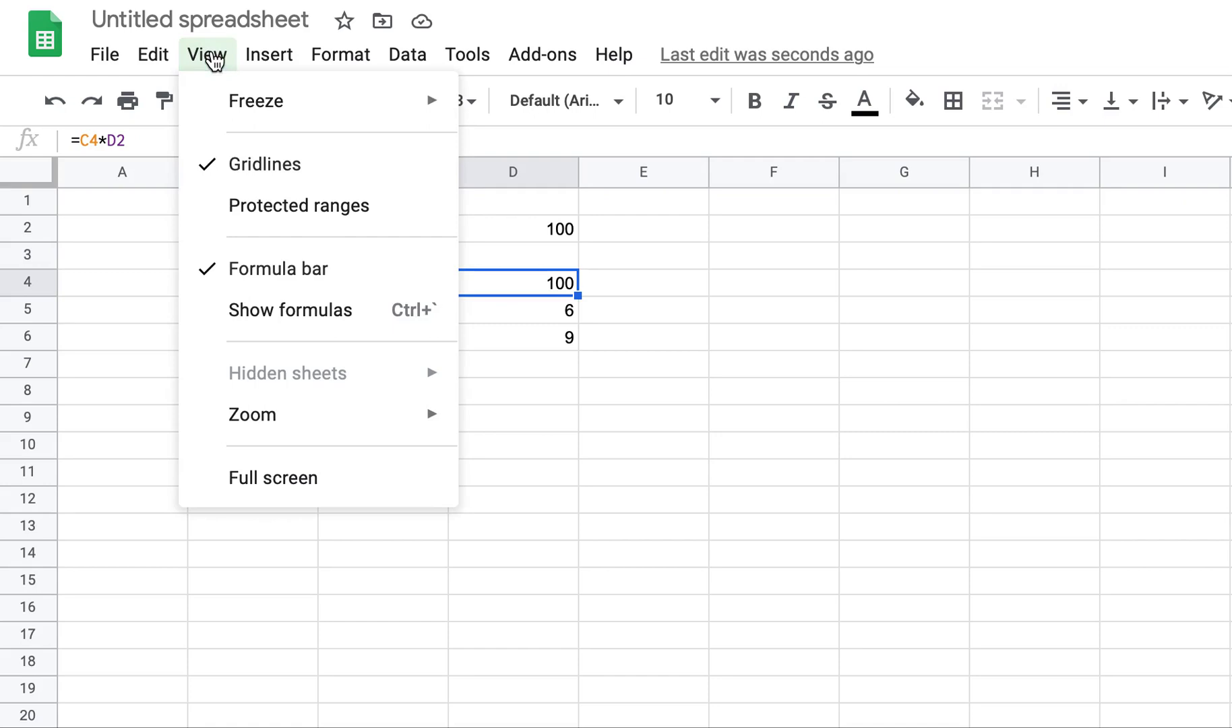
click(296, 330)
key(Left)
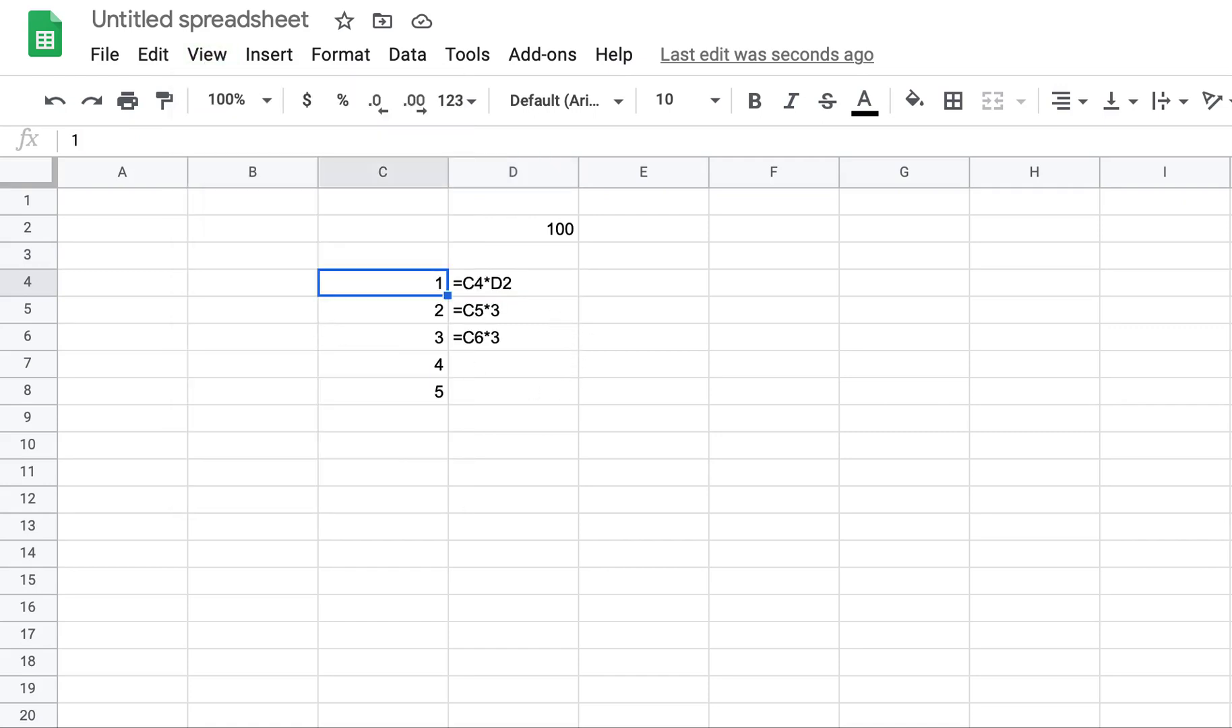
Copy the formula from D4 into the range D5 to D8.
key(Right)
key(ctrl+c)
key(Down)
key(shift+Down)
key(shift+Down)
key(shift+Down)
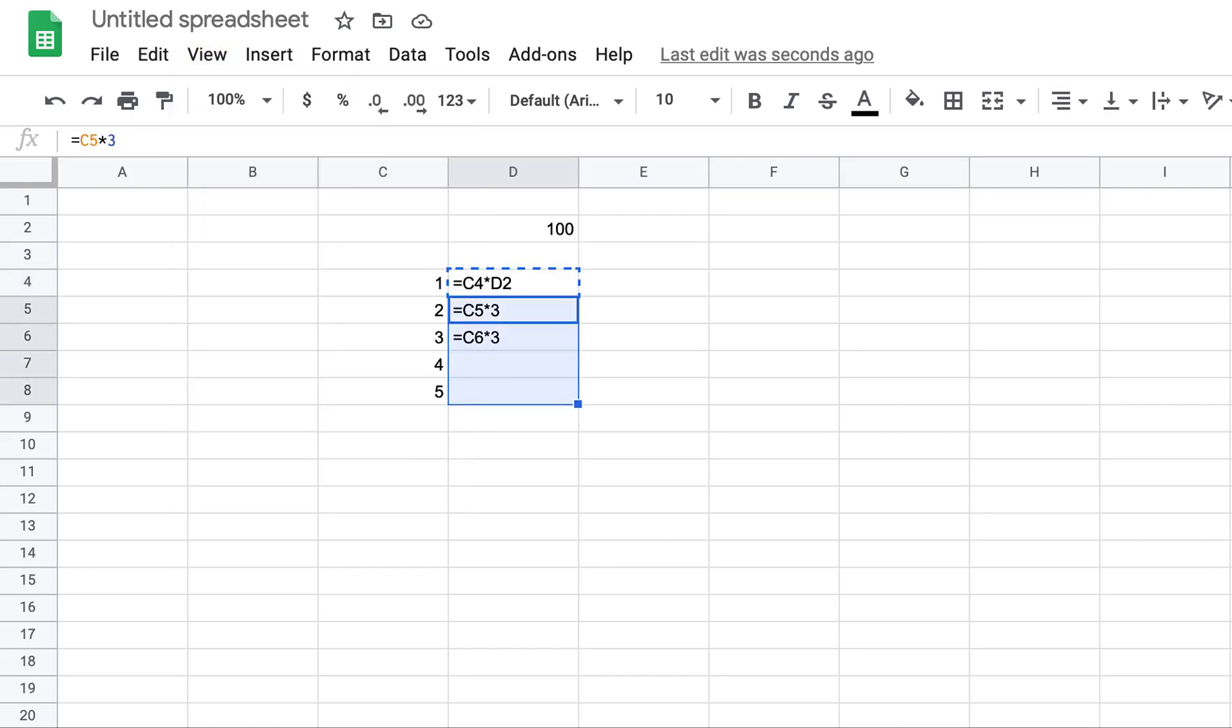
key(ctrl+v)
key(Up)
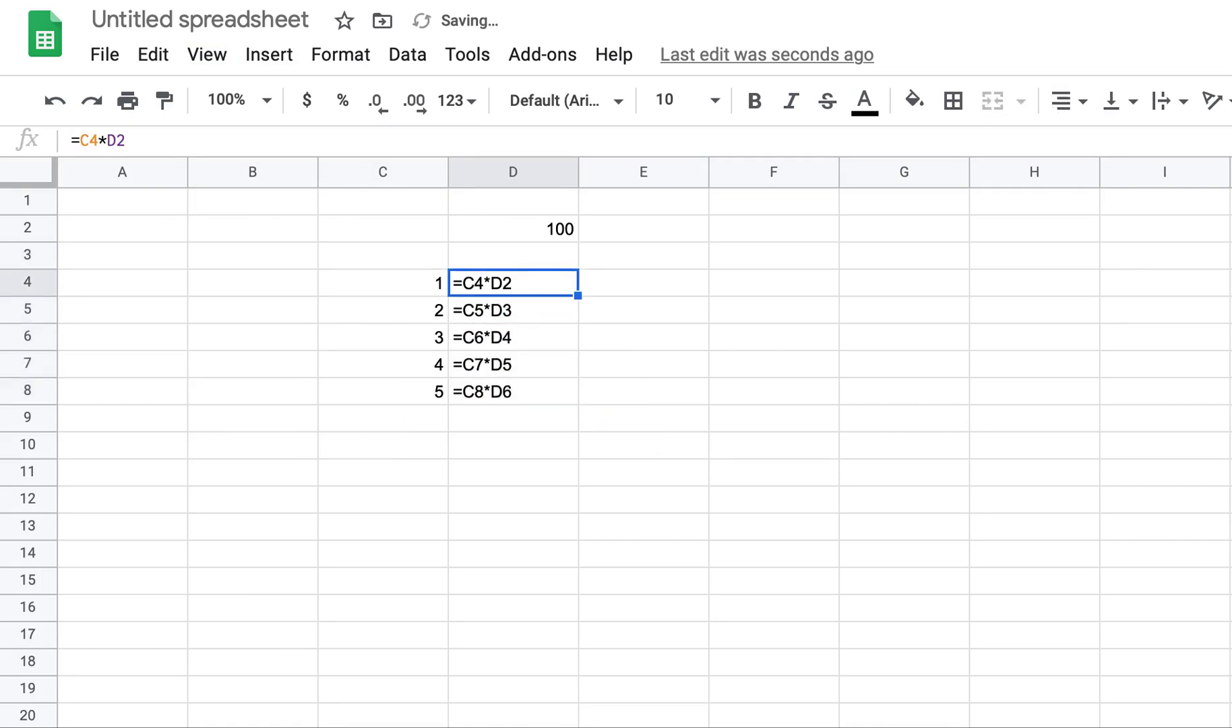
Compare the references in the copied formulas with the numbers in column C and the multiplier in D2.
key(Up)
key(Up)
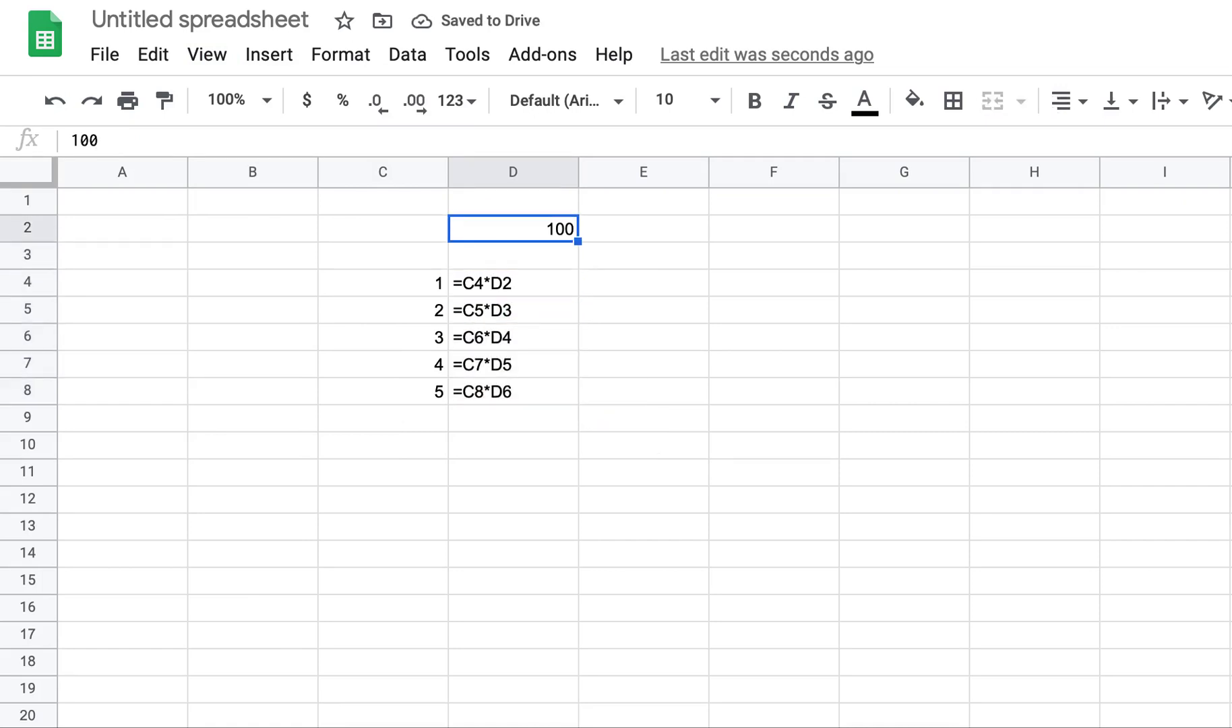
key(Left)
key(Down)
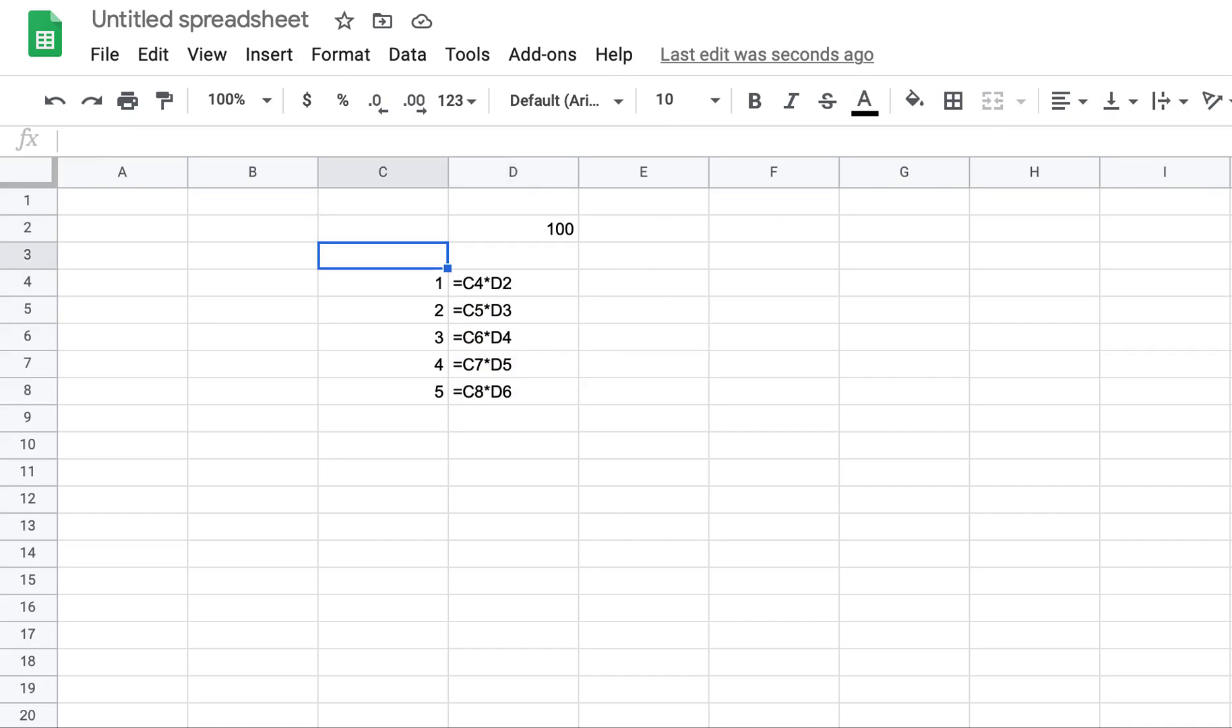
key(Down)
key(Down)
key(Up)
key(Up)
key(Right)
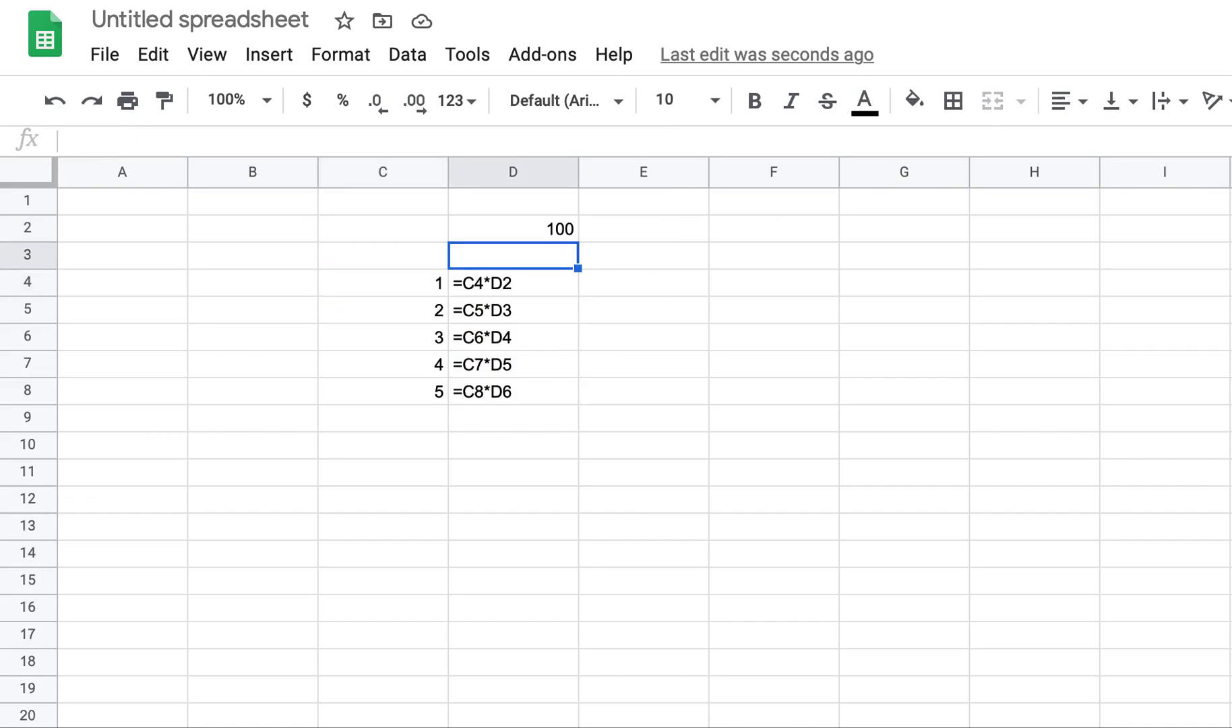
key(Left)
key(Down)
key(Down)
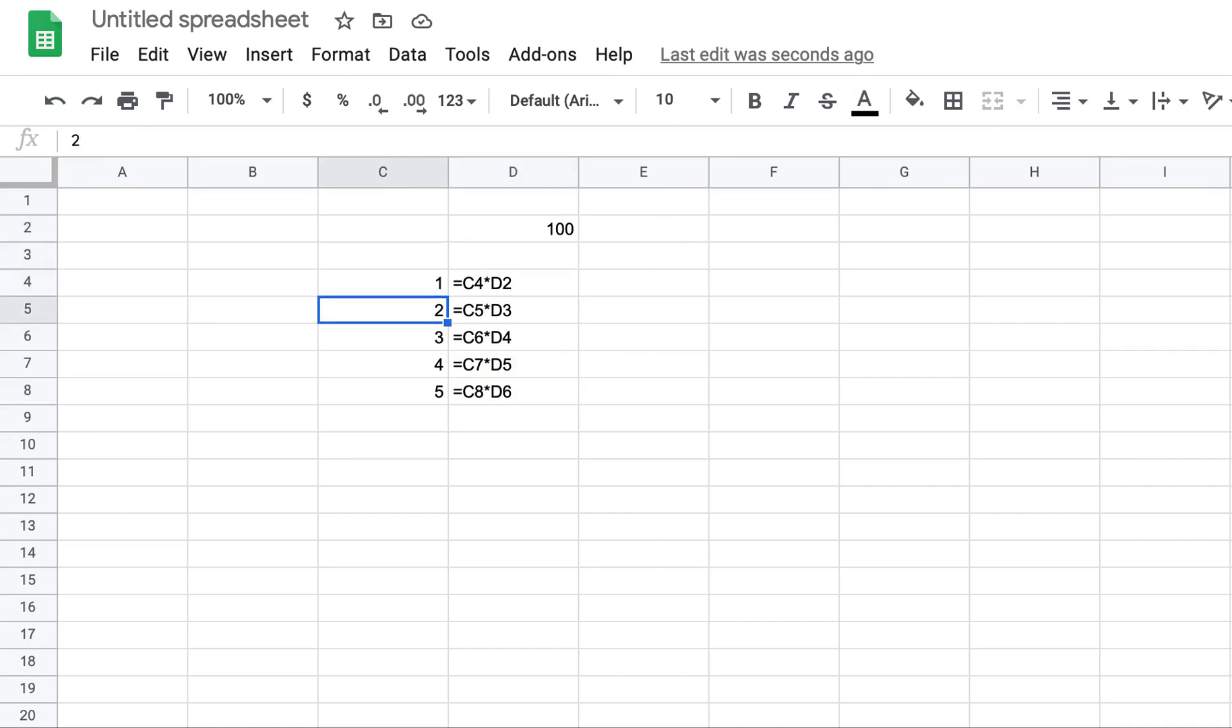
Trace which cell in column C and which cell above each copied formula in D5, D6 and D7 refers to.
key(Up)
key(Up)
key(Right)
key(Left)
key(Down)
key(Down)
key(Down)
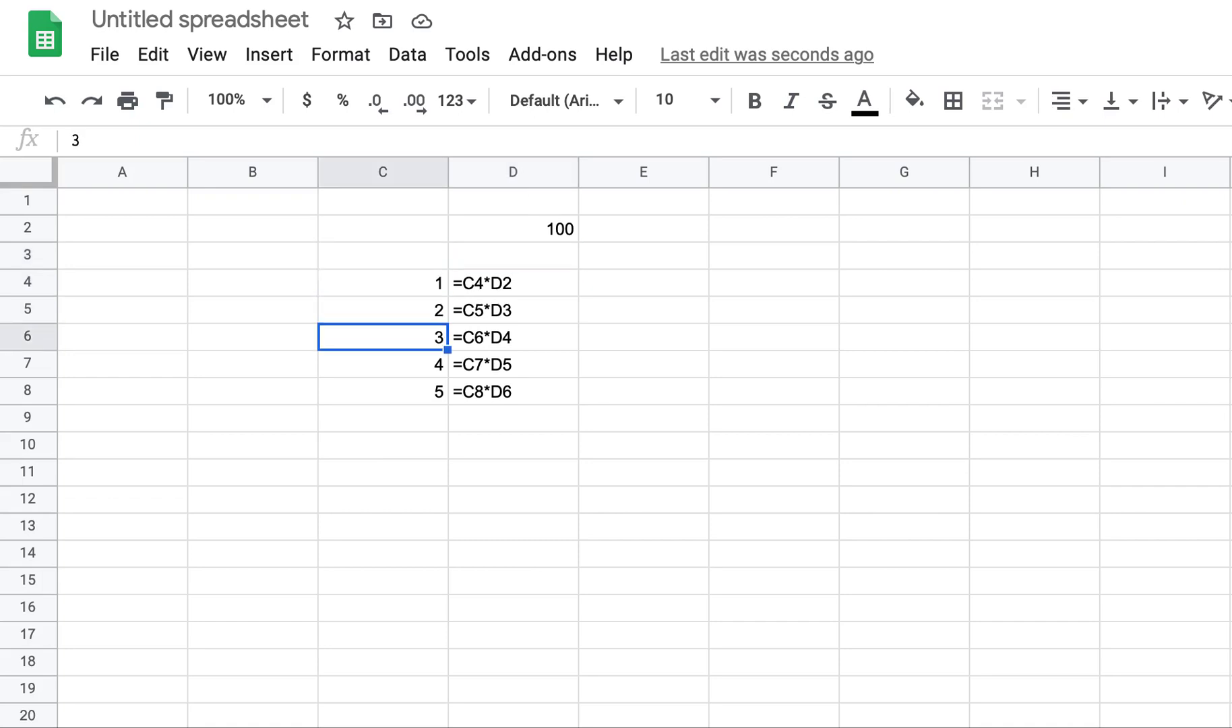
key(Right)
key(Up)
key(Up)
key(Up)
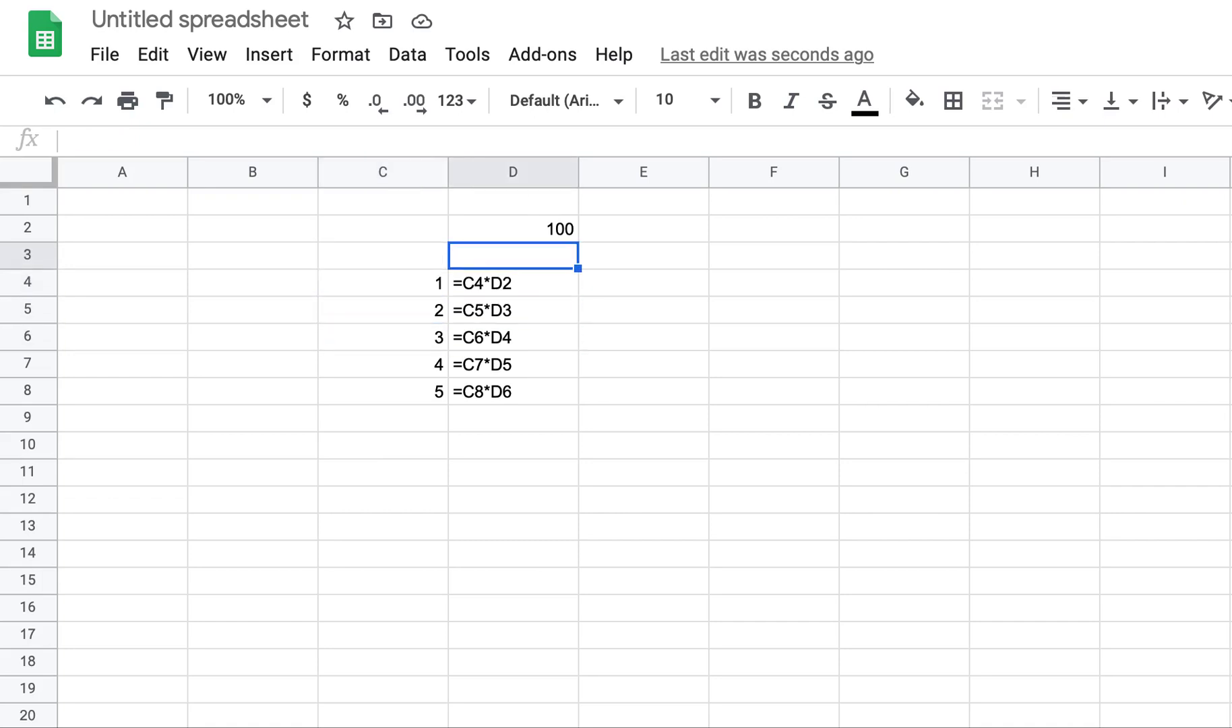
key(Down)
key(Down)
key(Down)
key(Down)
key(Left)
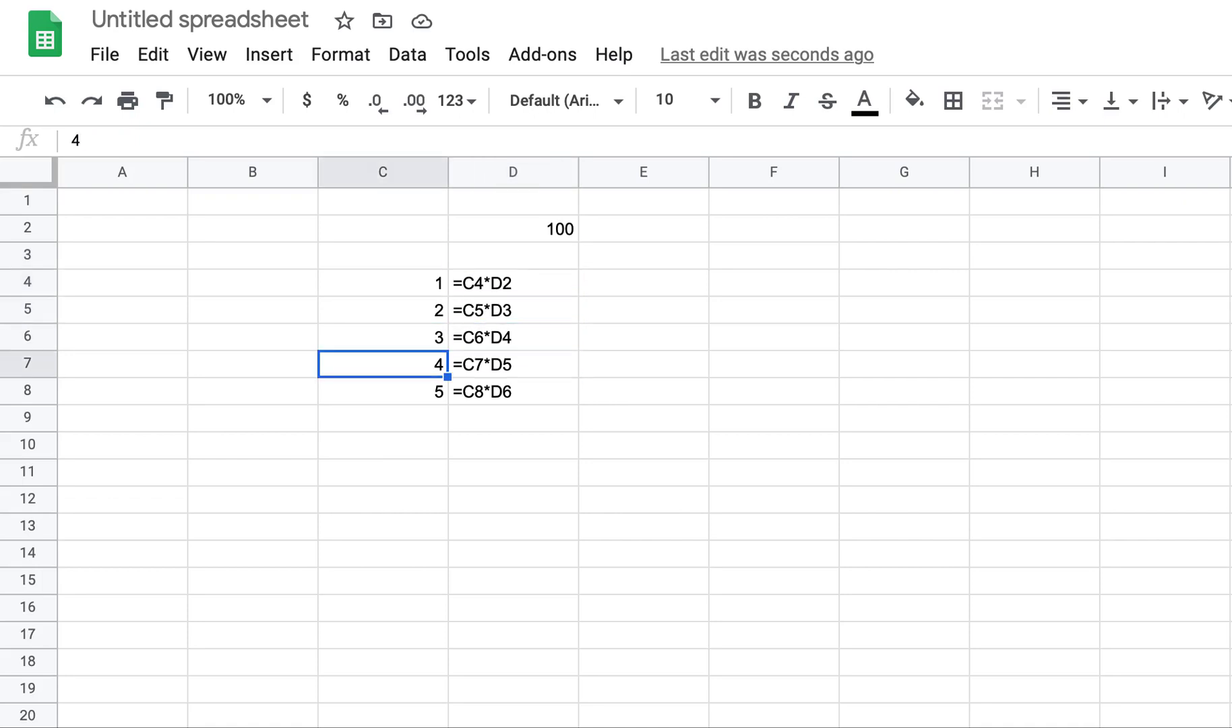
key(Right)
key(Up)
key(Up)
key(Up)
key(Down)
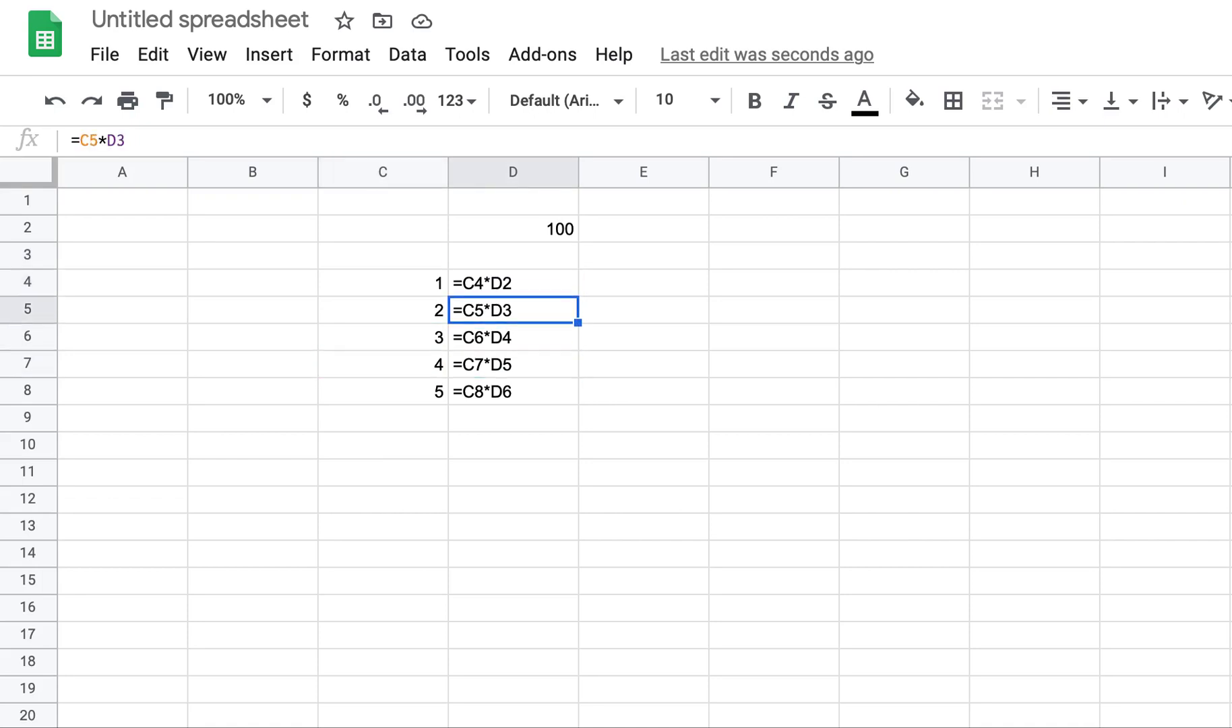
Turn off the formula display so the cells show their calculated results.
click(208, 59)
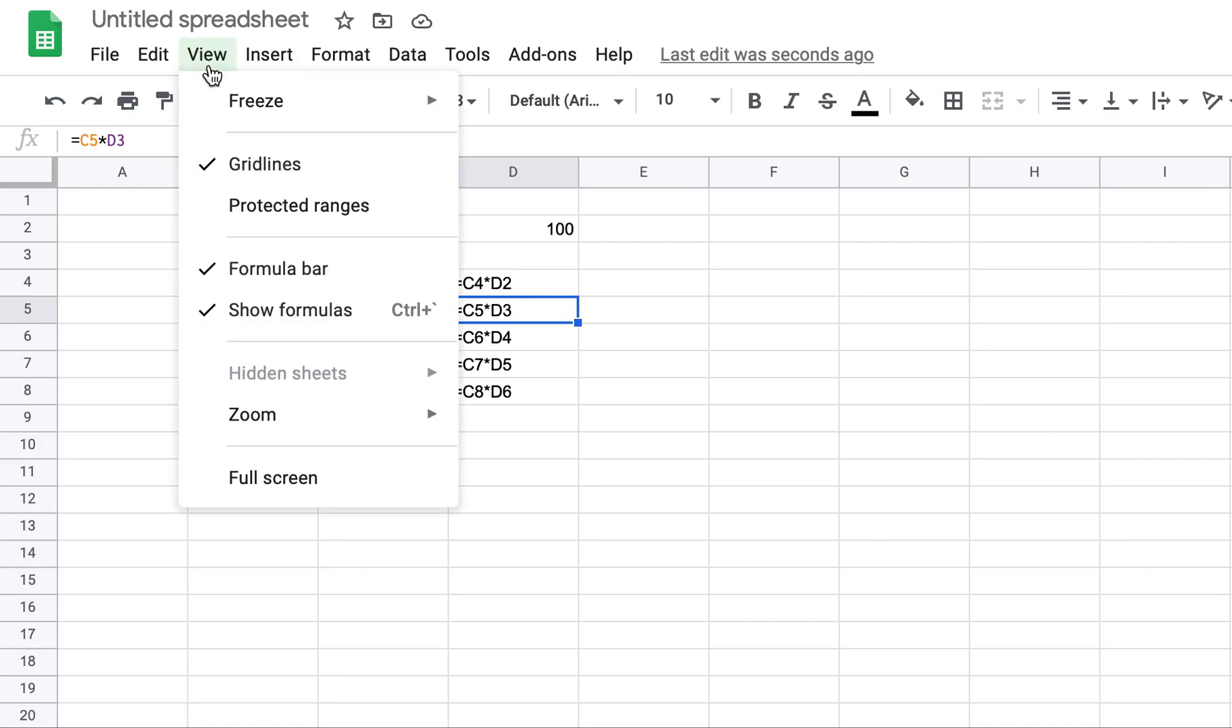
click(295, 312)
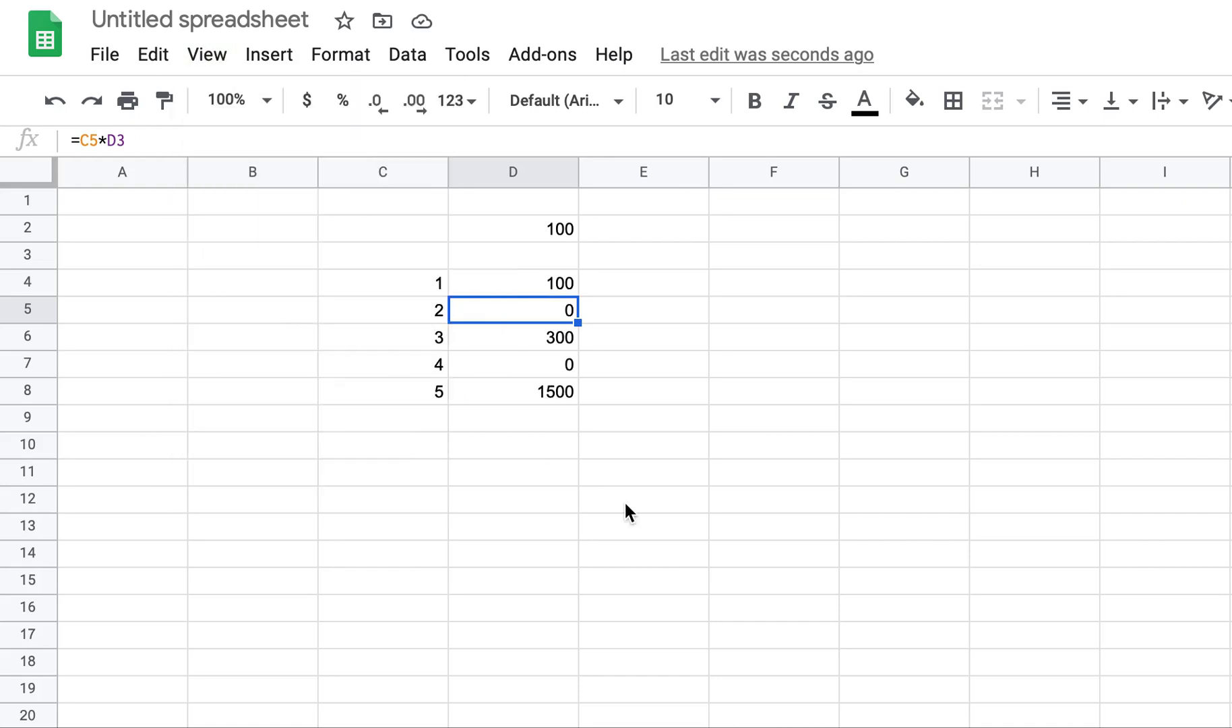
key(Up)
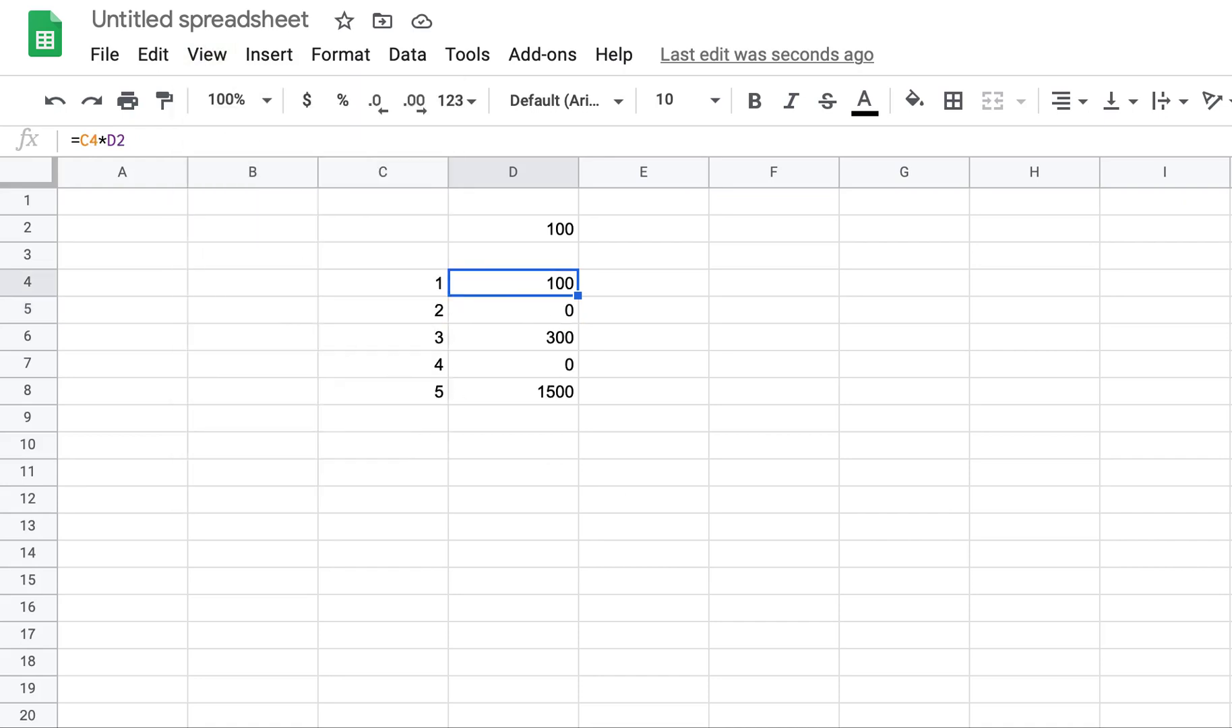
key(Up)
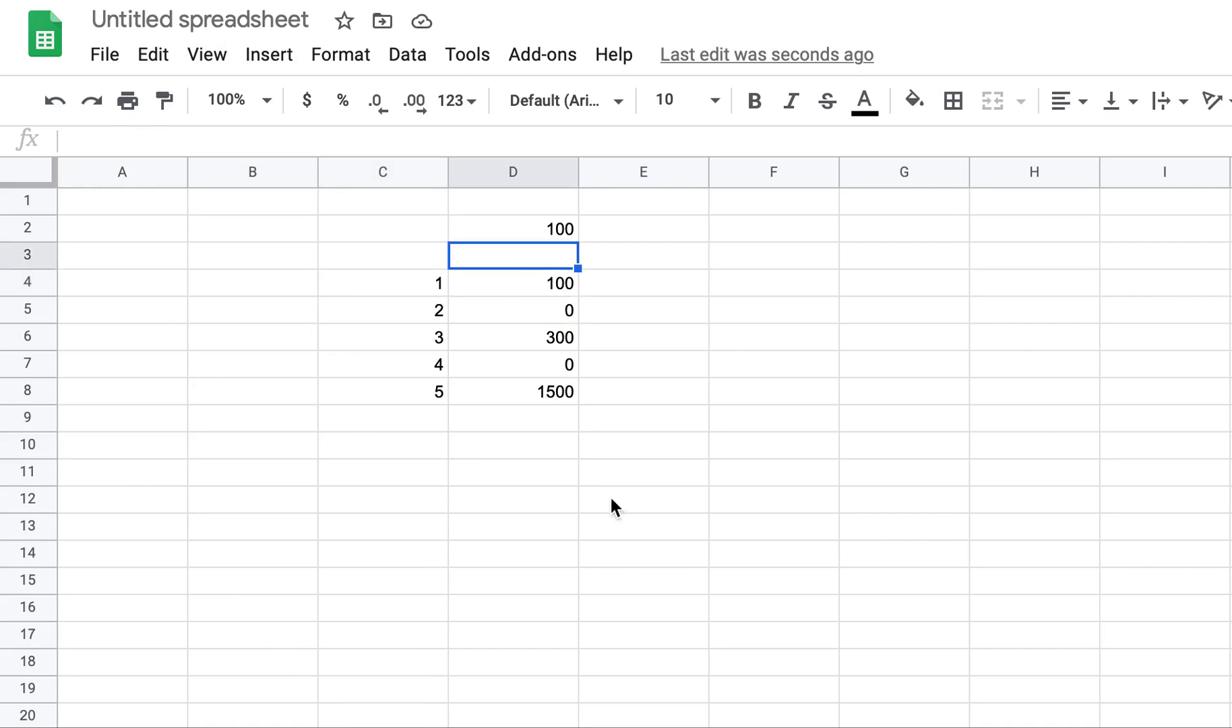
Examine the pairs of cells that are multiplied in D4, D5 and D6, starting with D2 and C4.
click(512, 227)
super+click(425, 286)
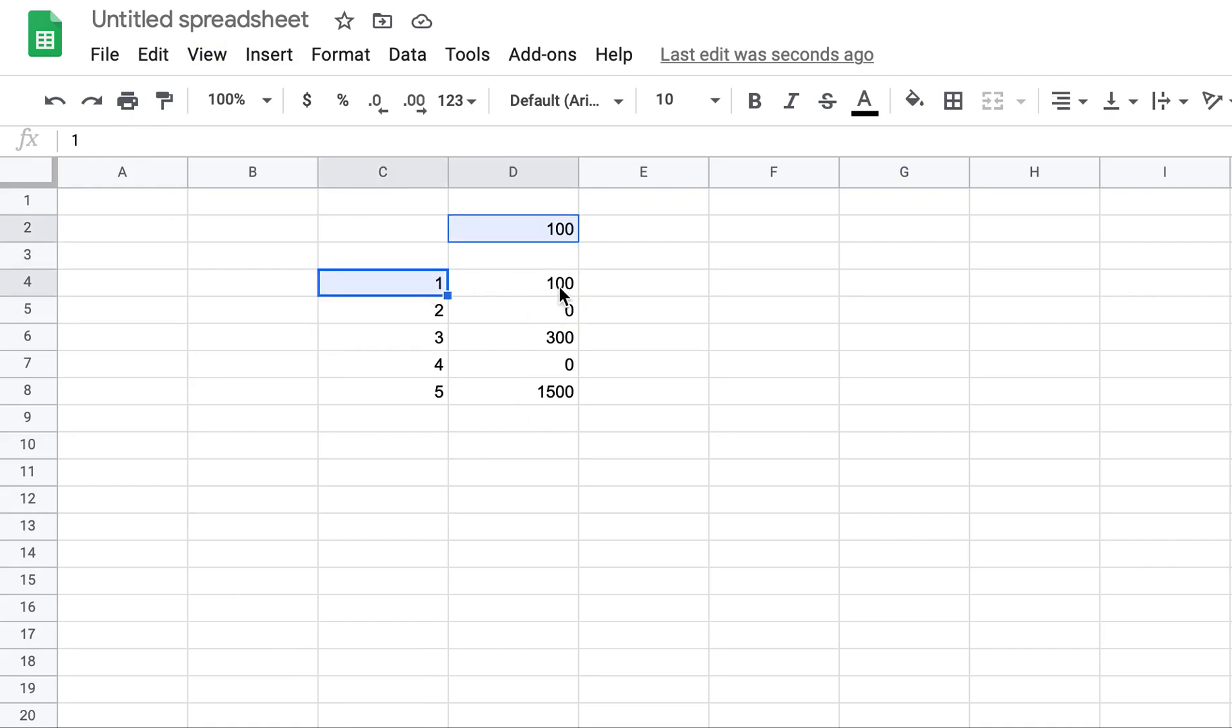
click(423, 310)
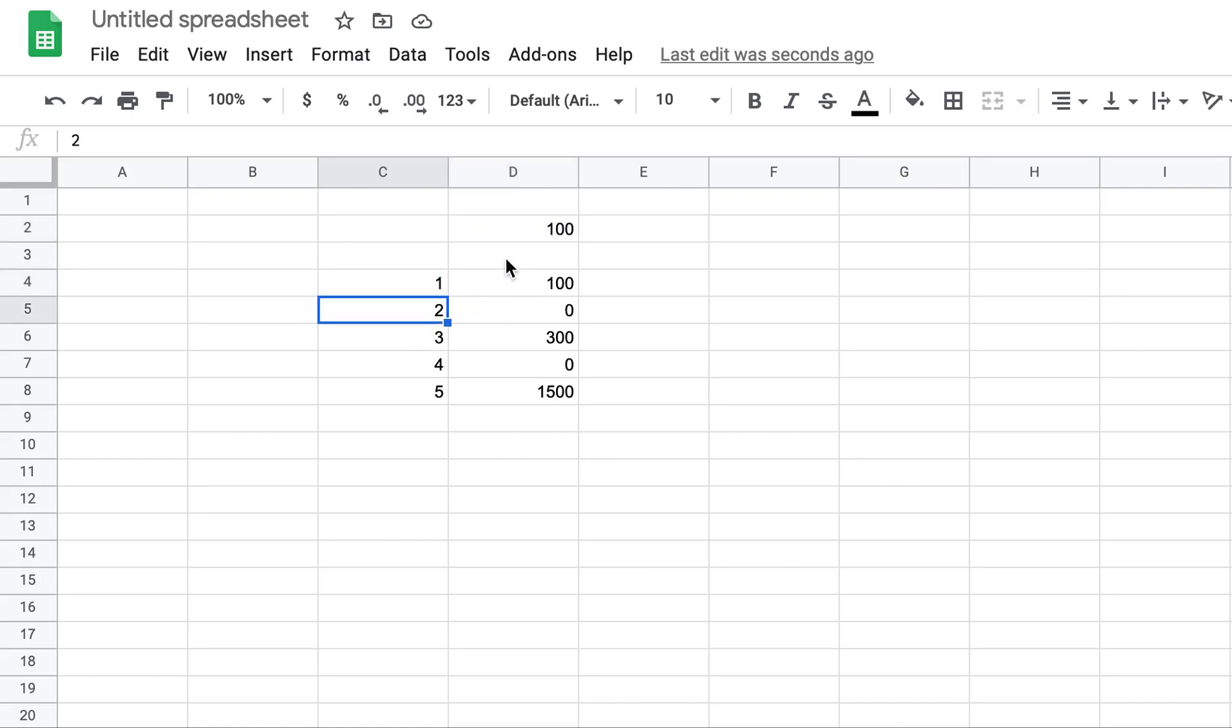
super+click(506, 263)
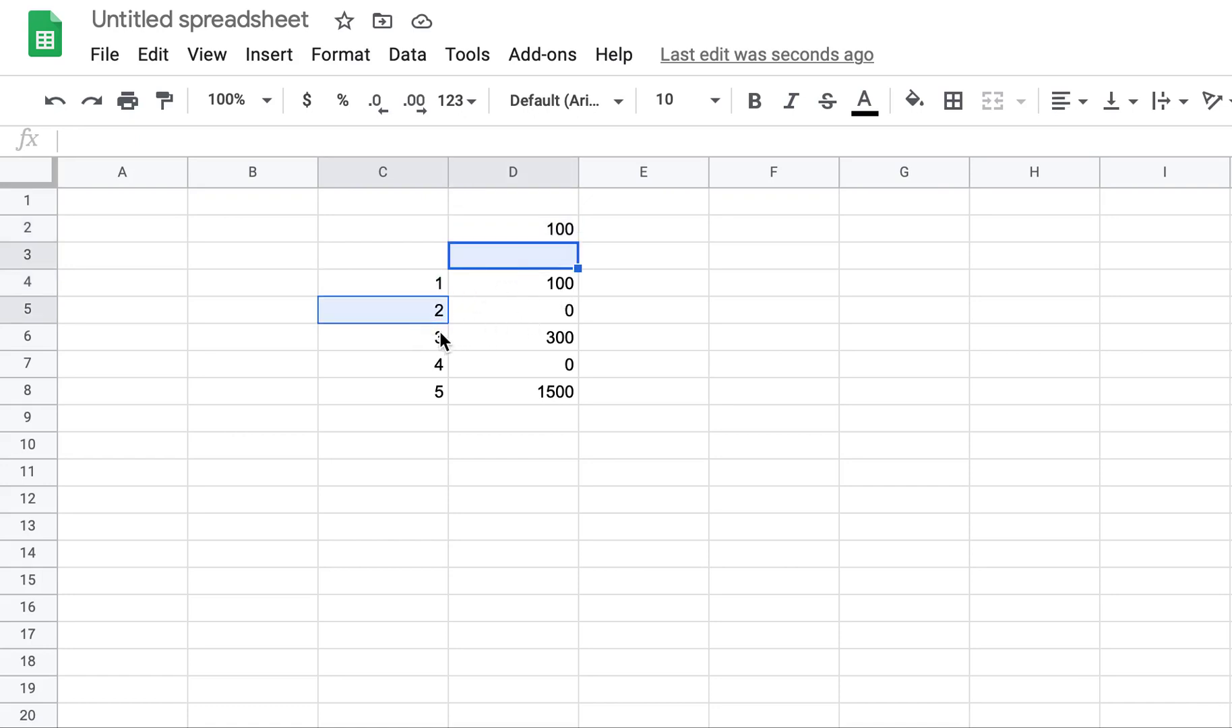
click(438, 330)
super+click(518, 283)
click(544, 344)
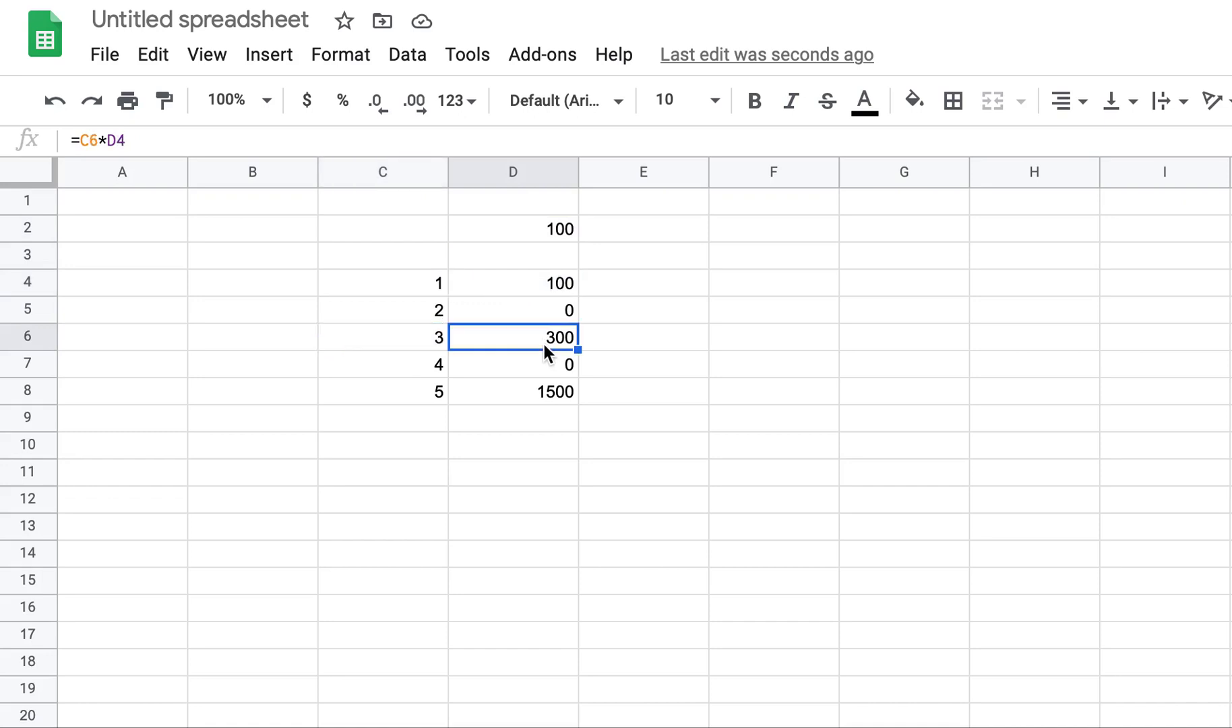
click(542, 282)
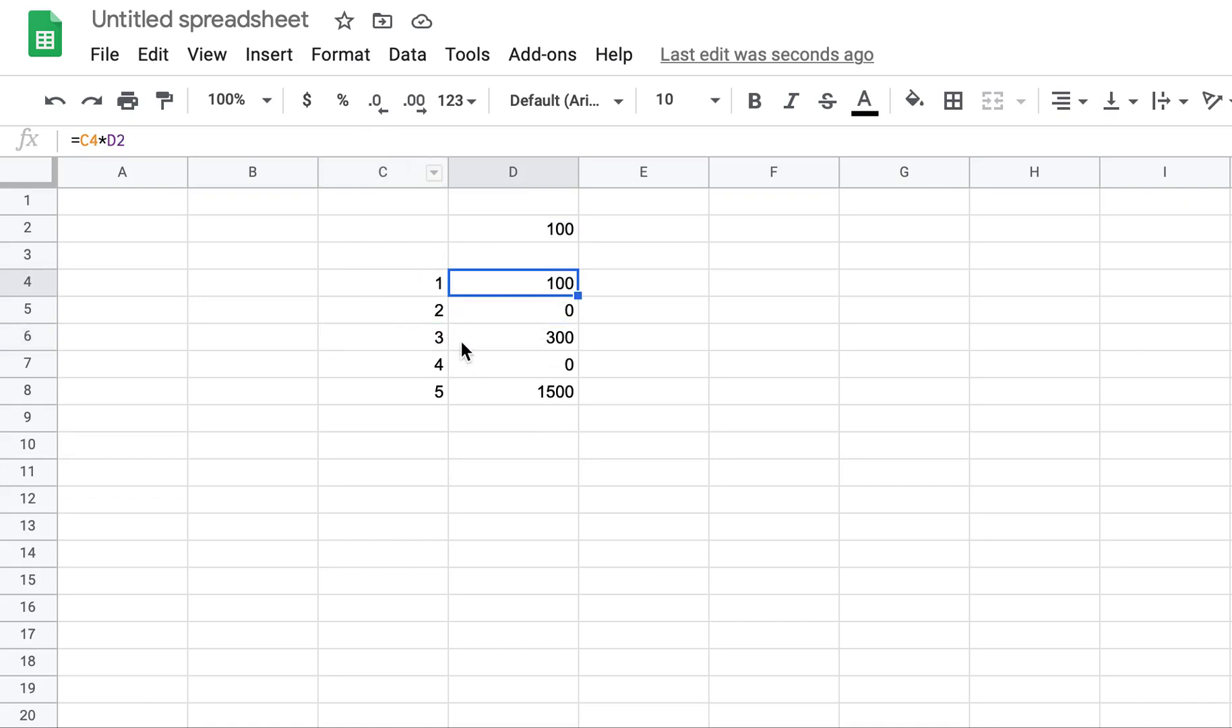
click(532, 233)
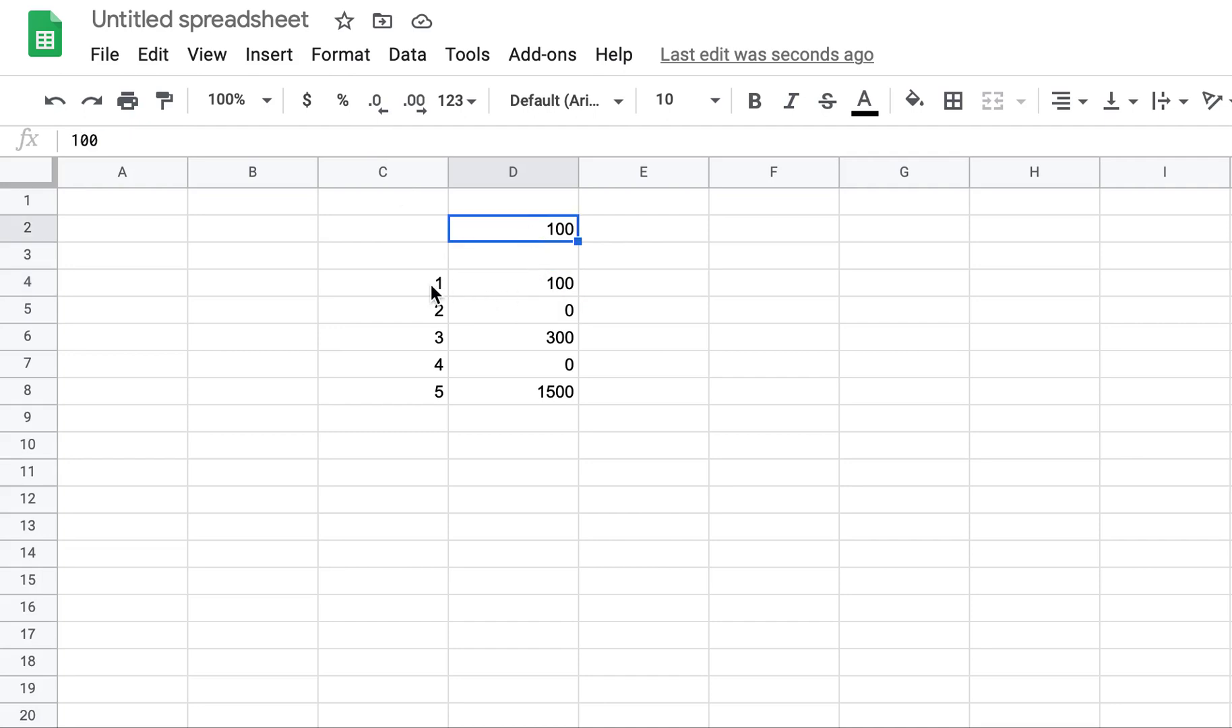
Lock the row of the multiplier reference in D4 so the formula reads =C4*D$2.
click(533, 284)
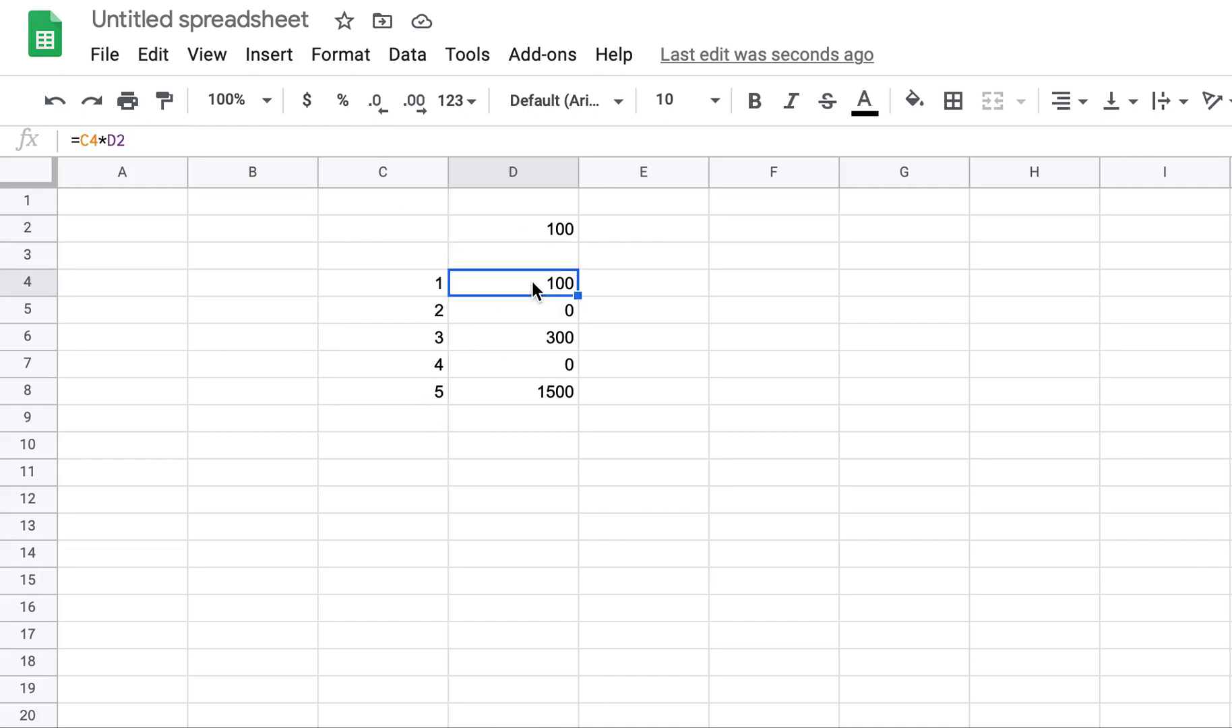
click(166, 136)
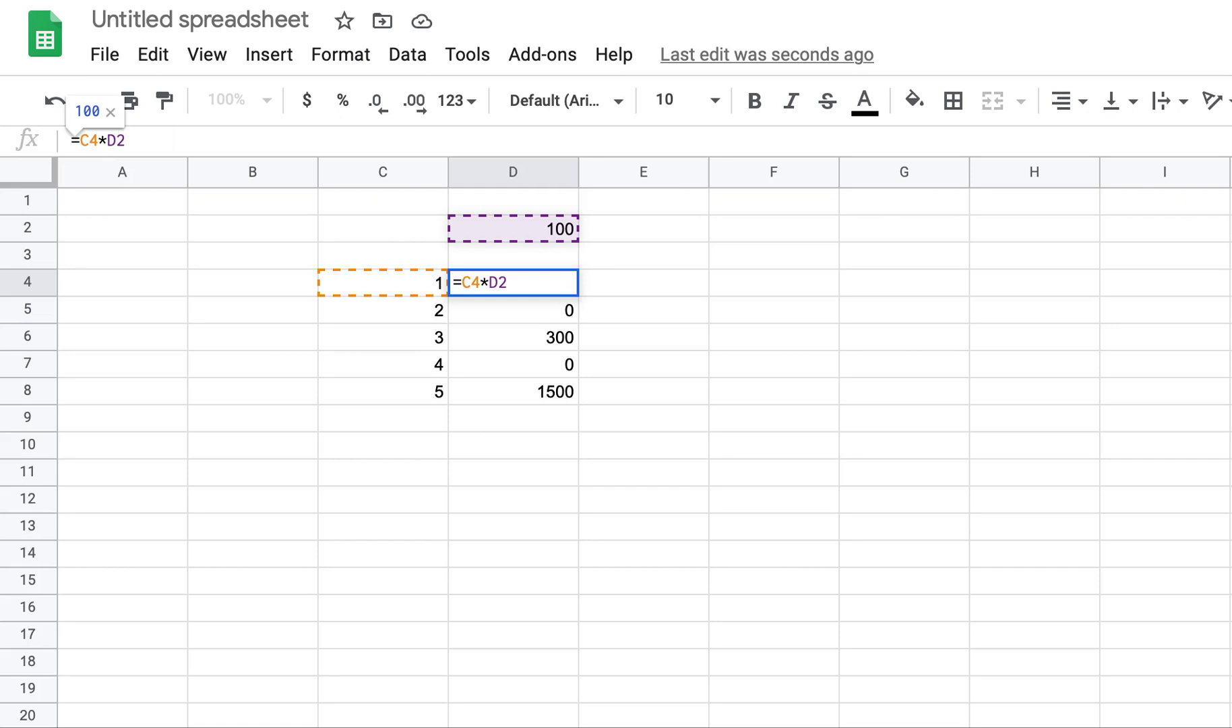
text($)
key(Return)
key(Up)
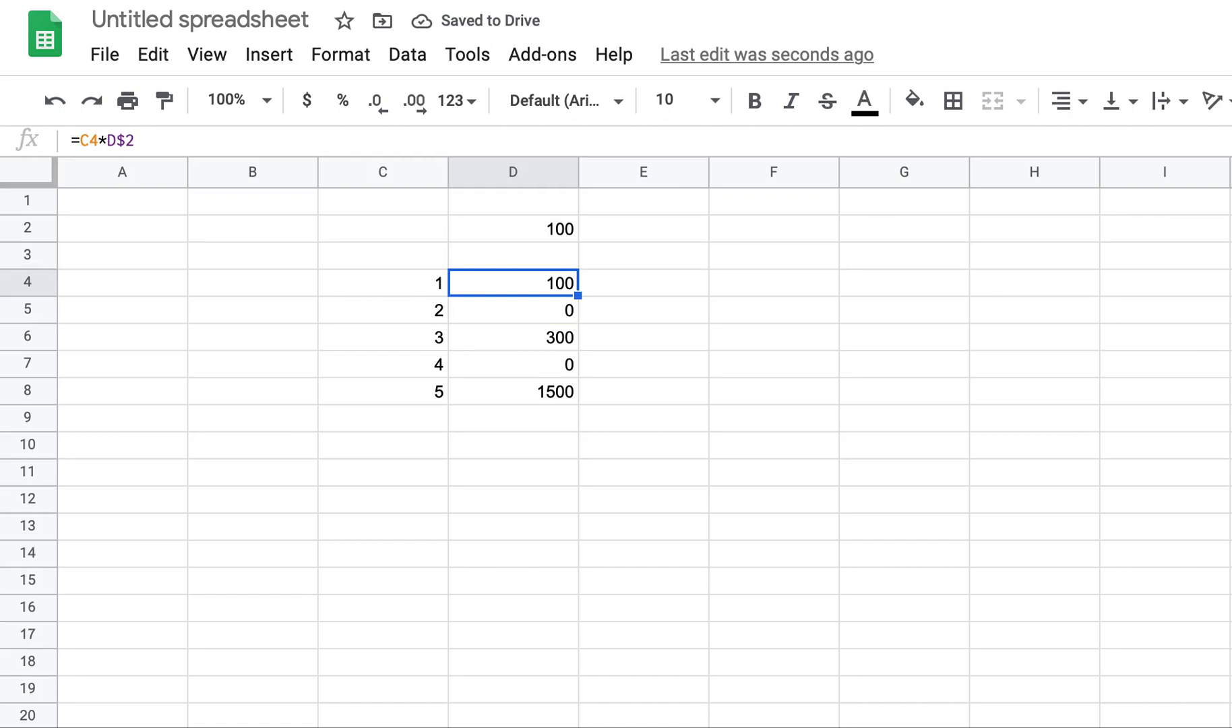
key(ctrl+c)
key(shift+Down)
key(shift+Down)
key(shift+Down)
key(shift+Down)
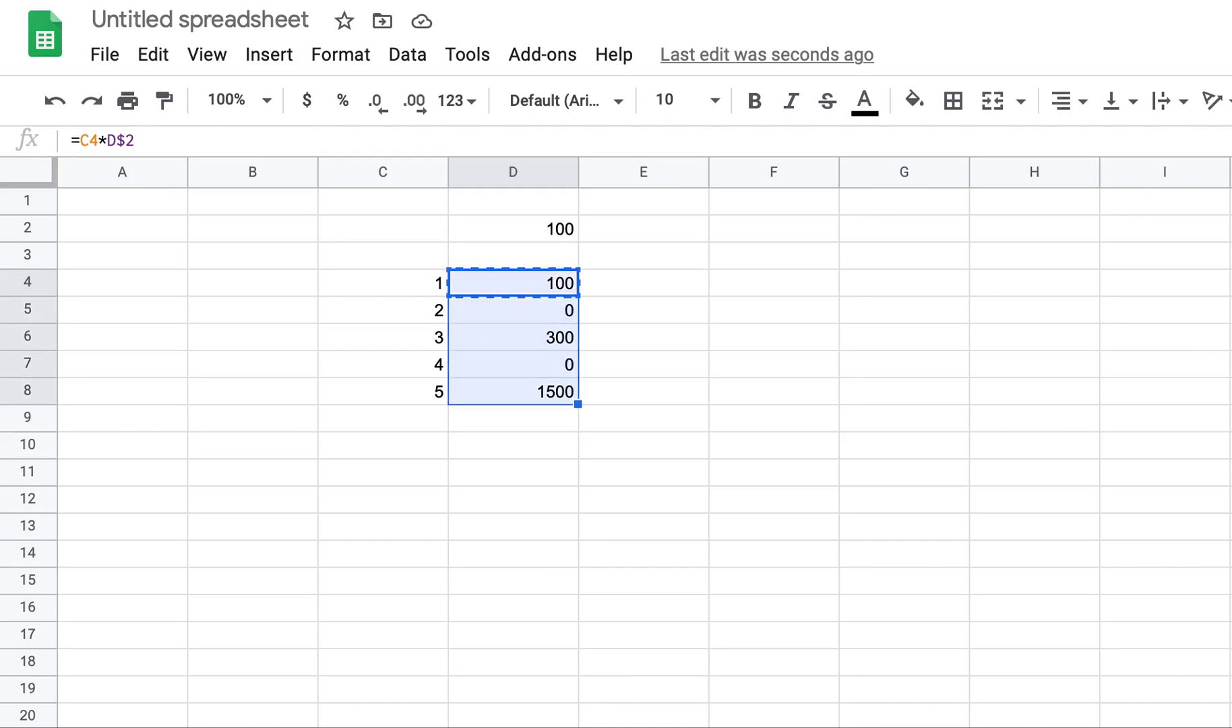
Display the formulas in the cells and clear the old formulas from D5 to D8.
click(207, 56)
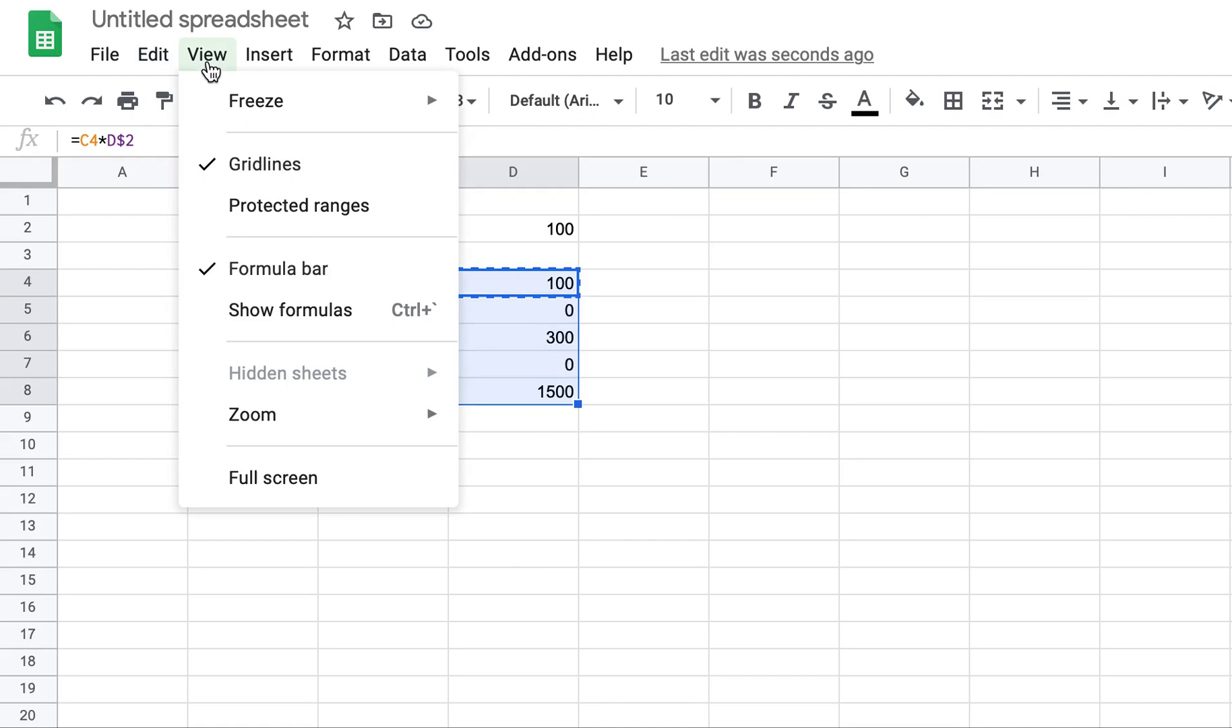
click(296, 312)
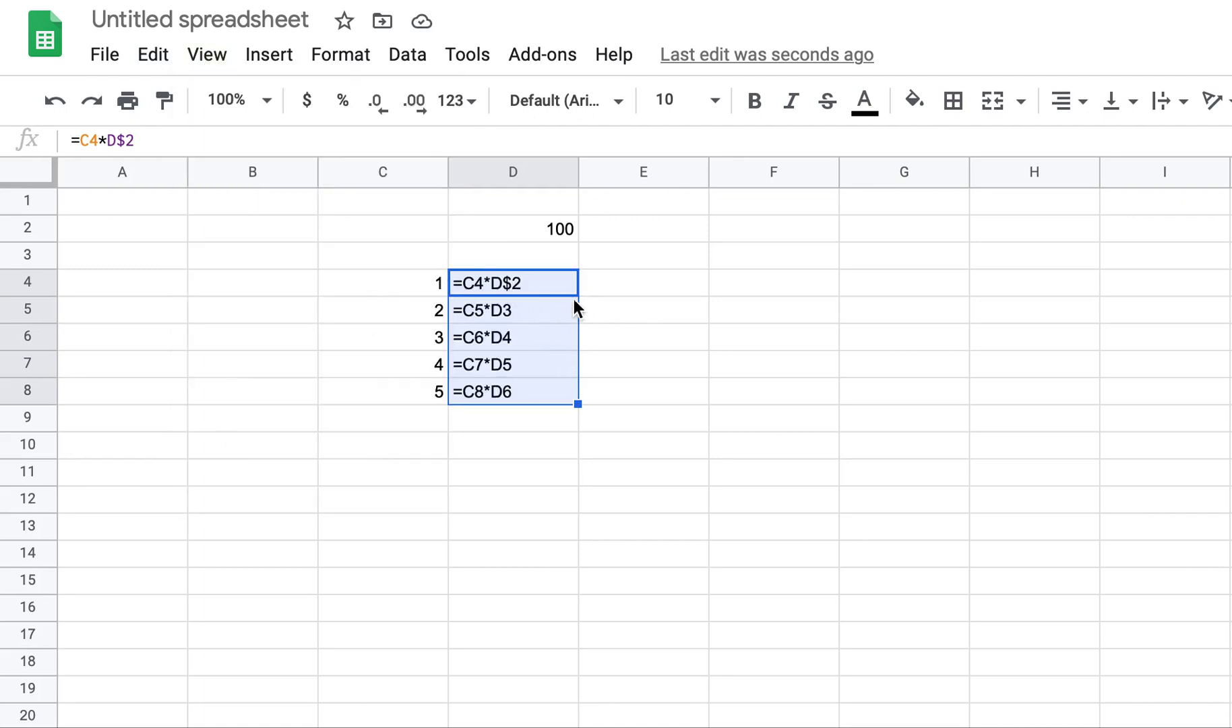
click(553, 289)
key(Down)
key(shift+Down)
key(shift+Down)
key(shift+Down)
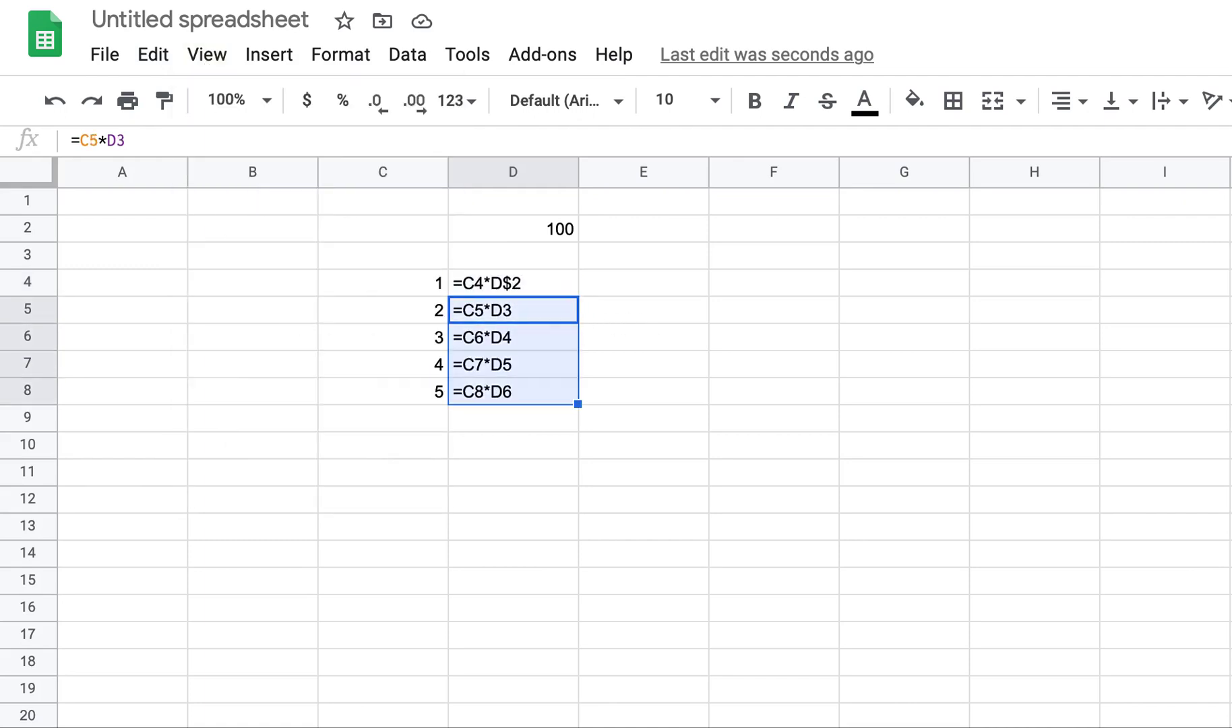
key(Delete)
Copy the row-locked formula =C4*D$2 from D4 into the range D5 to D8.
key(Up)
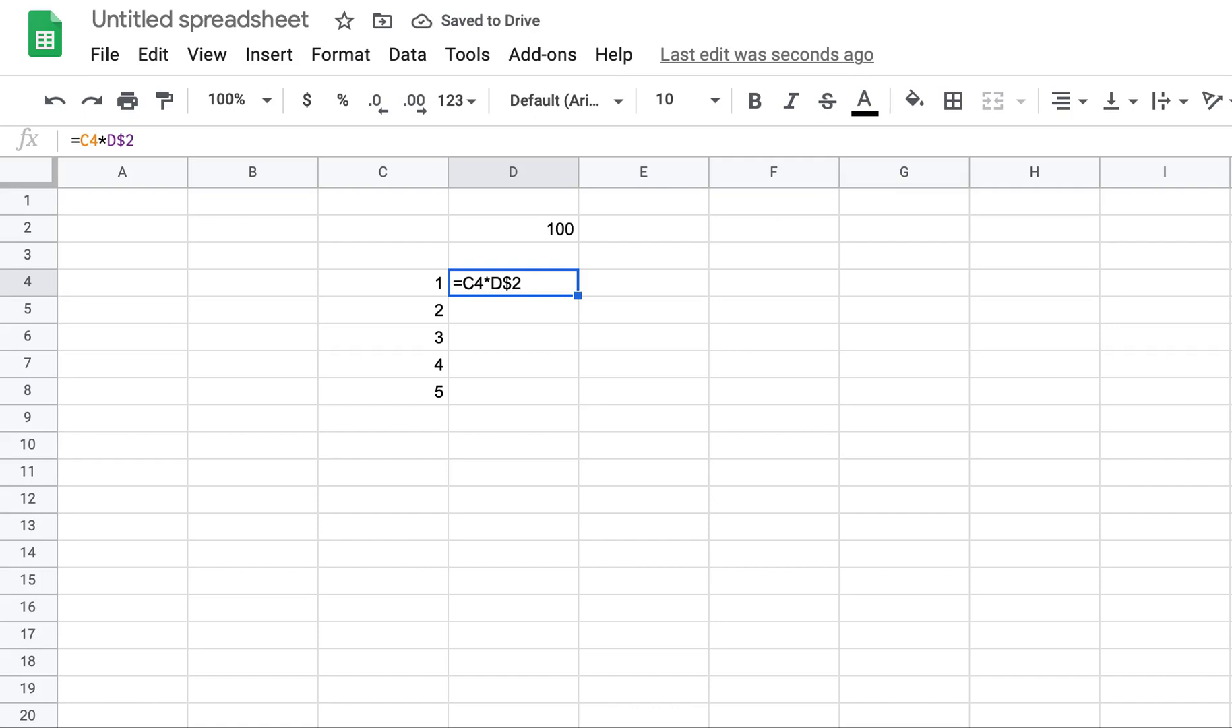
key(shift+Down)
key(shift+Down)
key(shift+Down)
key(shift+Down)
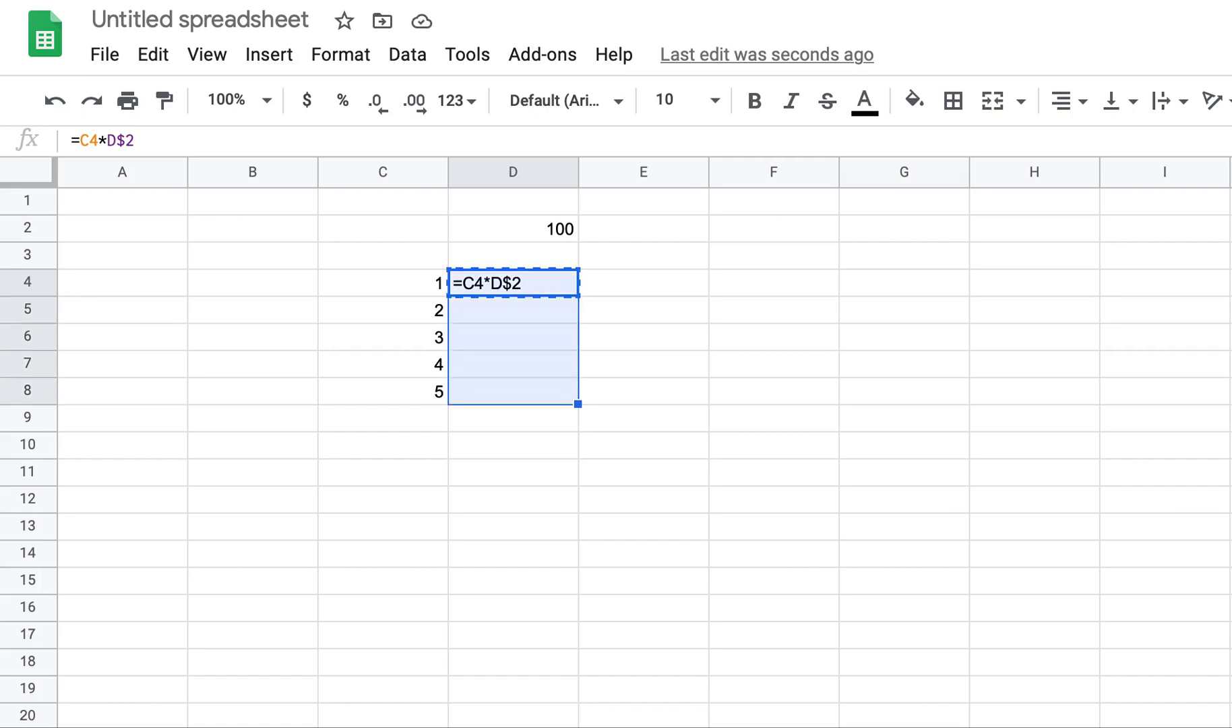
key(ctrl+v)
key(Up)
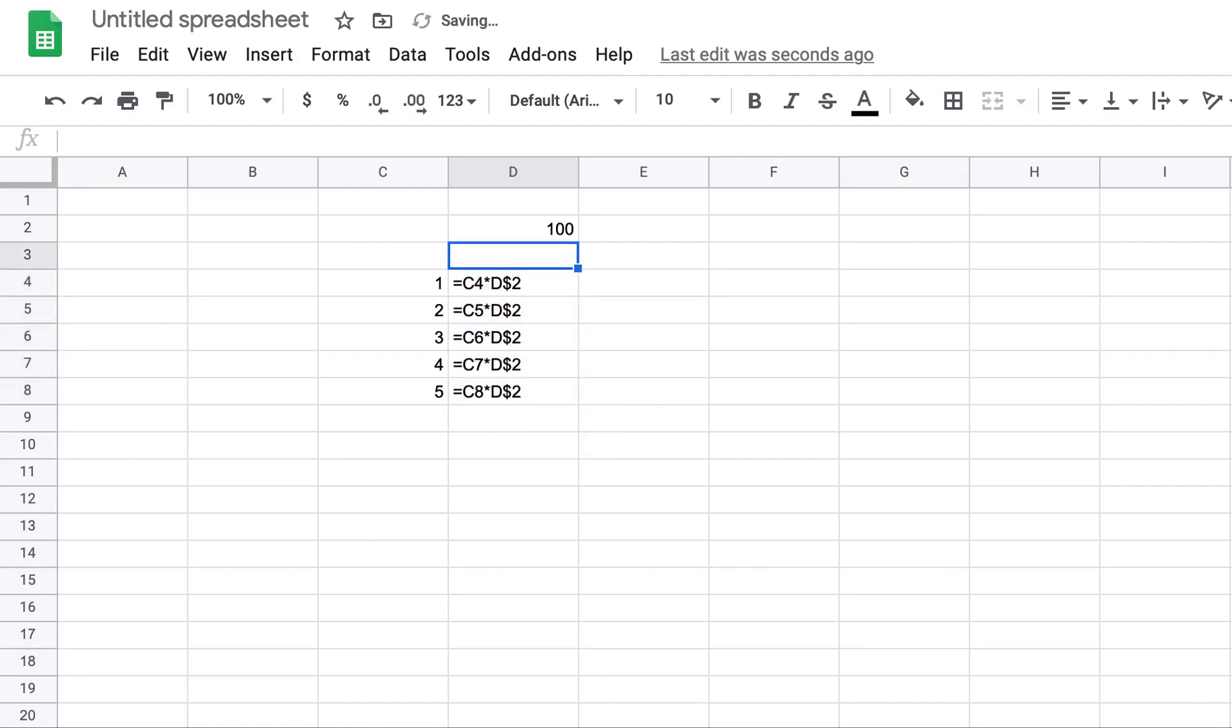
Examine the formulas in D4 to D8, comparing their column C references with the locked D$2 reference.
key(Down)
key(Down)
key(Up)
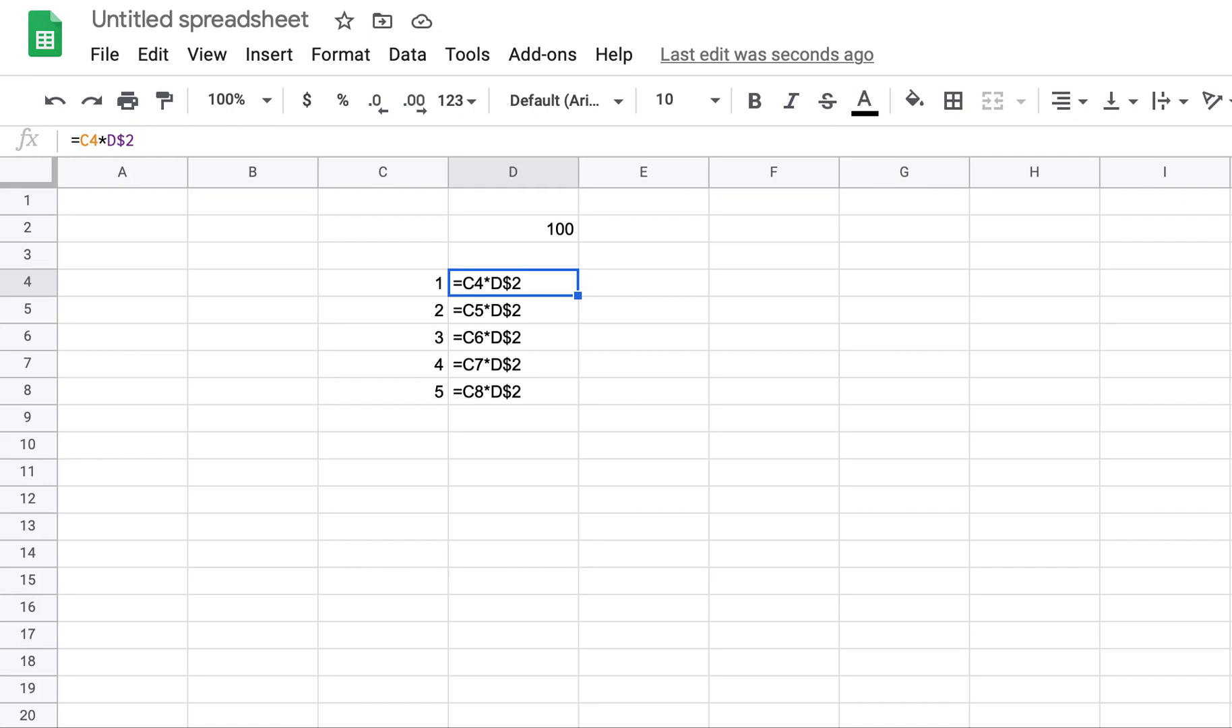
key(Down)
key(Down)
key(Down)
key(Down)
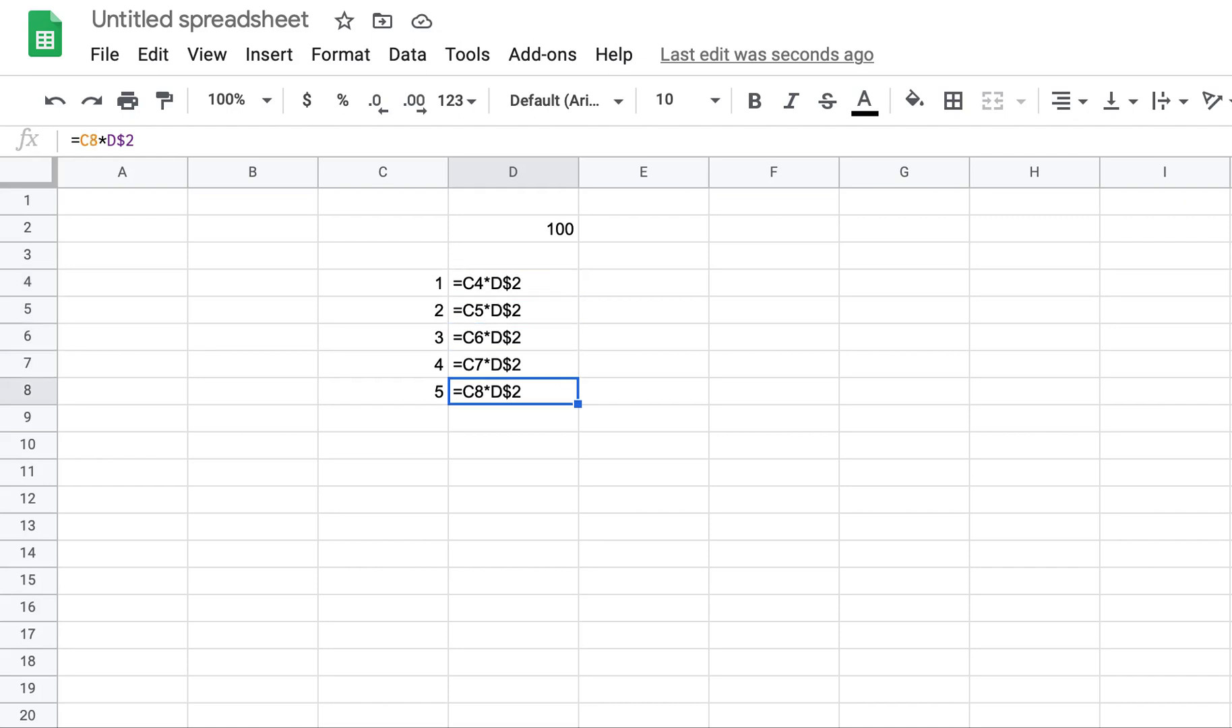
key(Up)
key(Up)
key(Up)
key(Up)
key(Down)
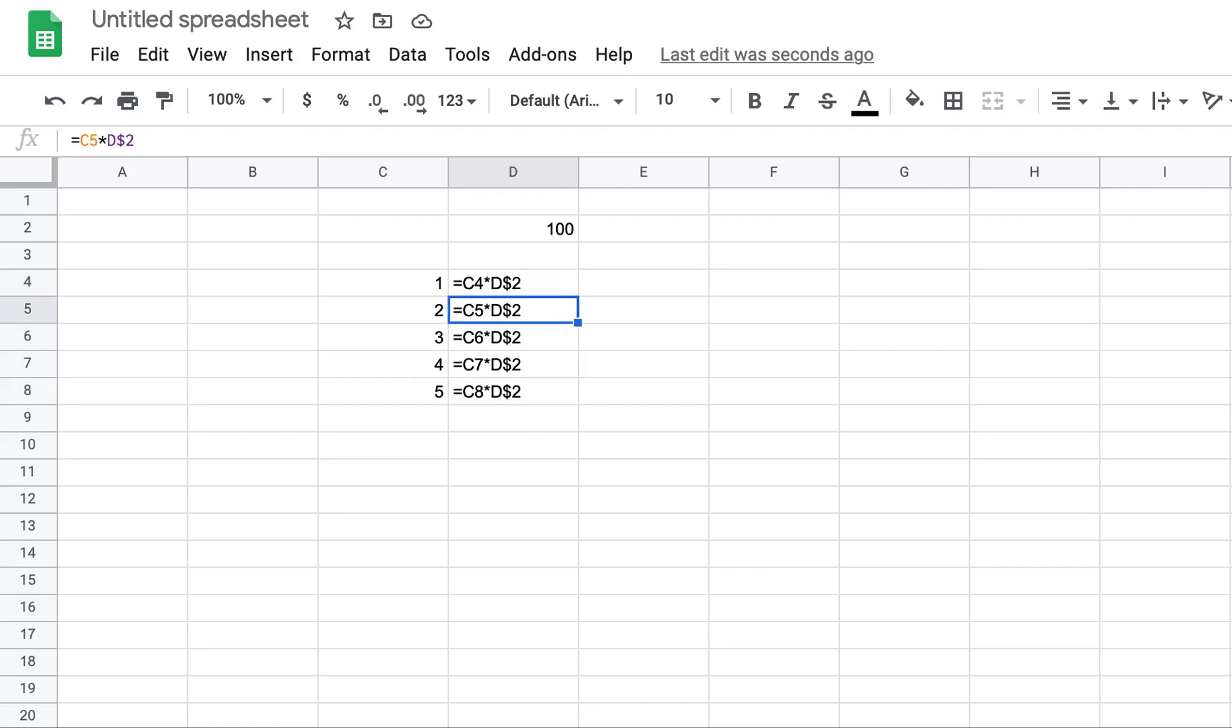
key(Down)
key(Down)
key(Down)
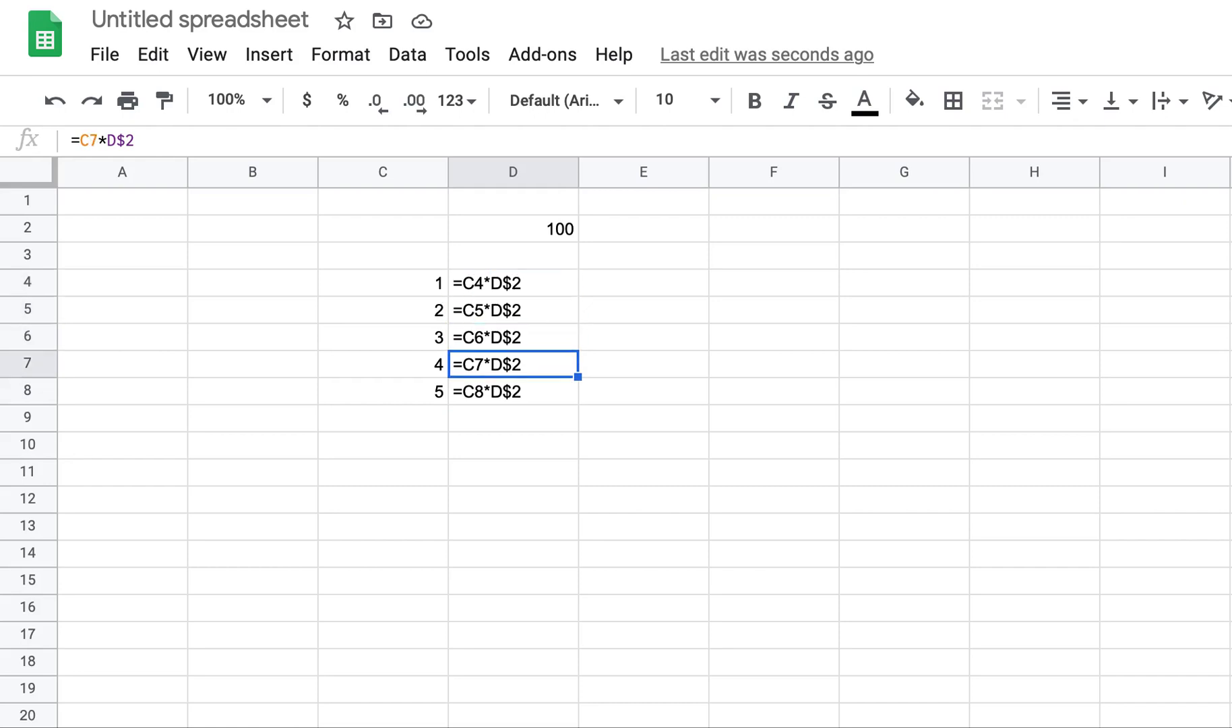
key(Up)
key(Up)
key(Up)
key(Up)
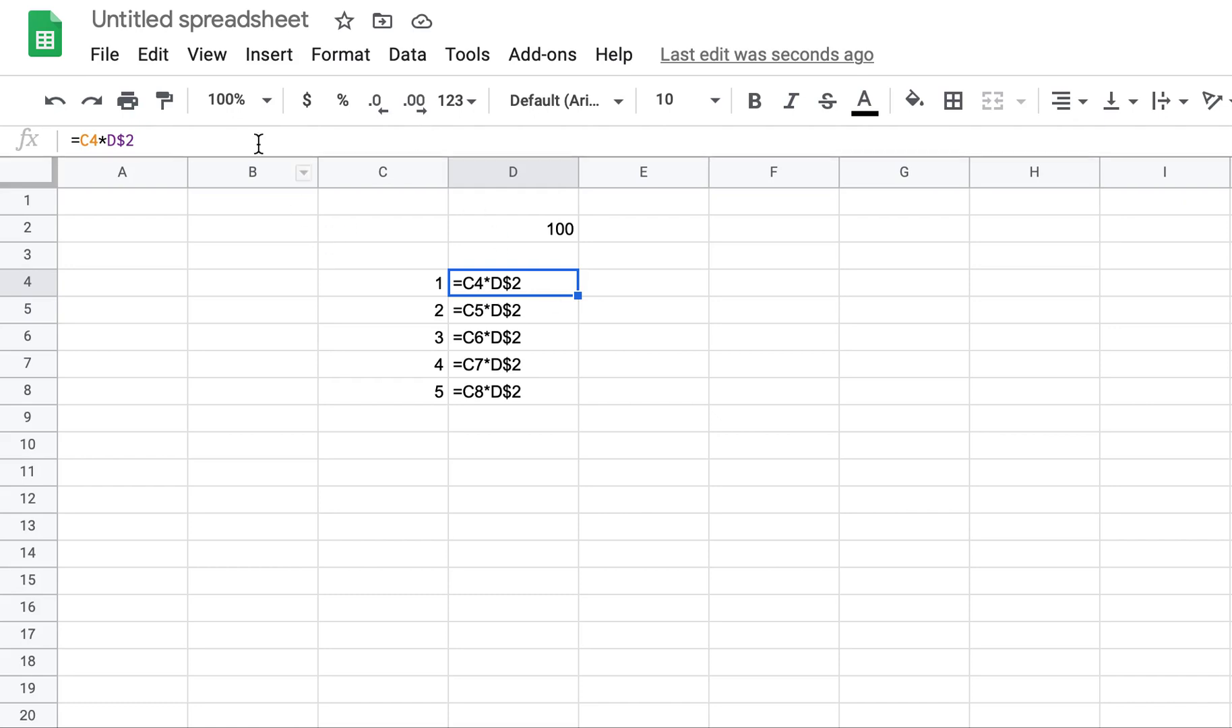
Switch the sheet from showing formulas back to showing the calculated results.
click(197, 58)
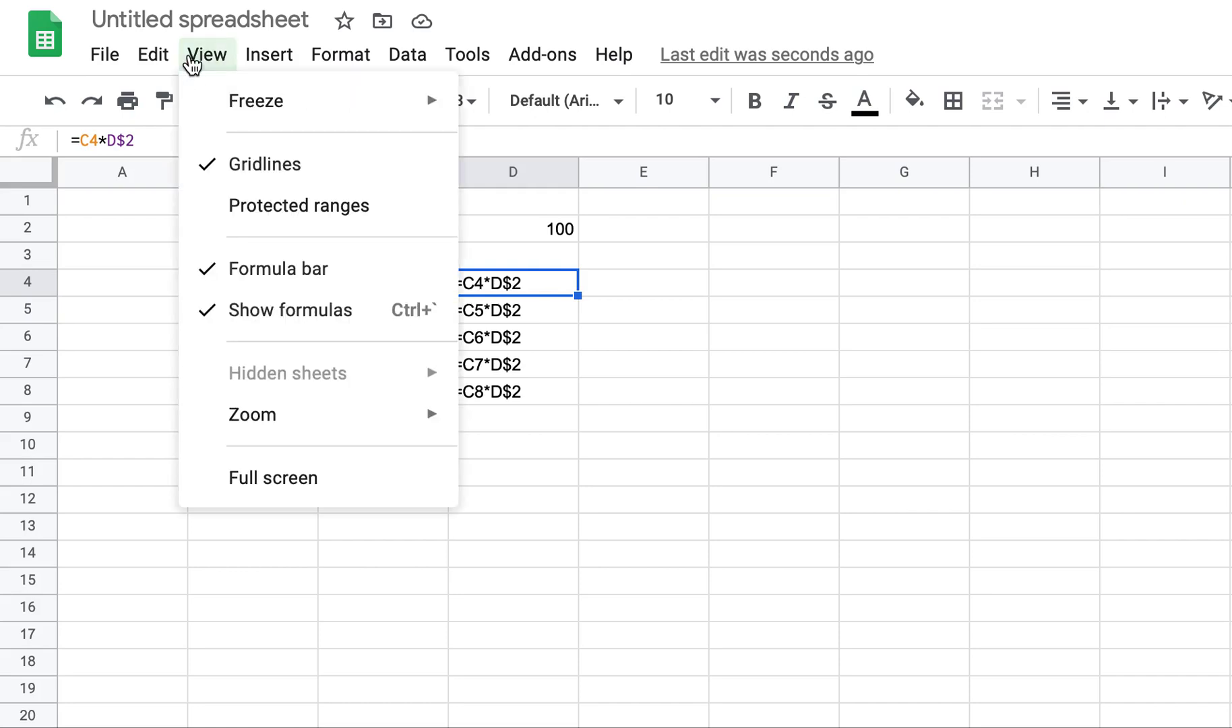
click(279, 317)
click(692, 429)
key(Left)
key(Up)
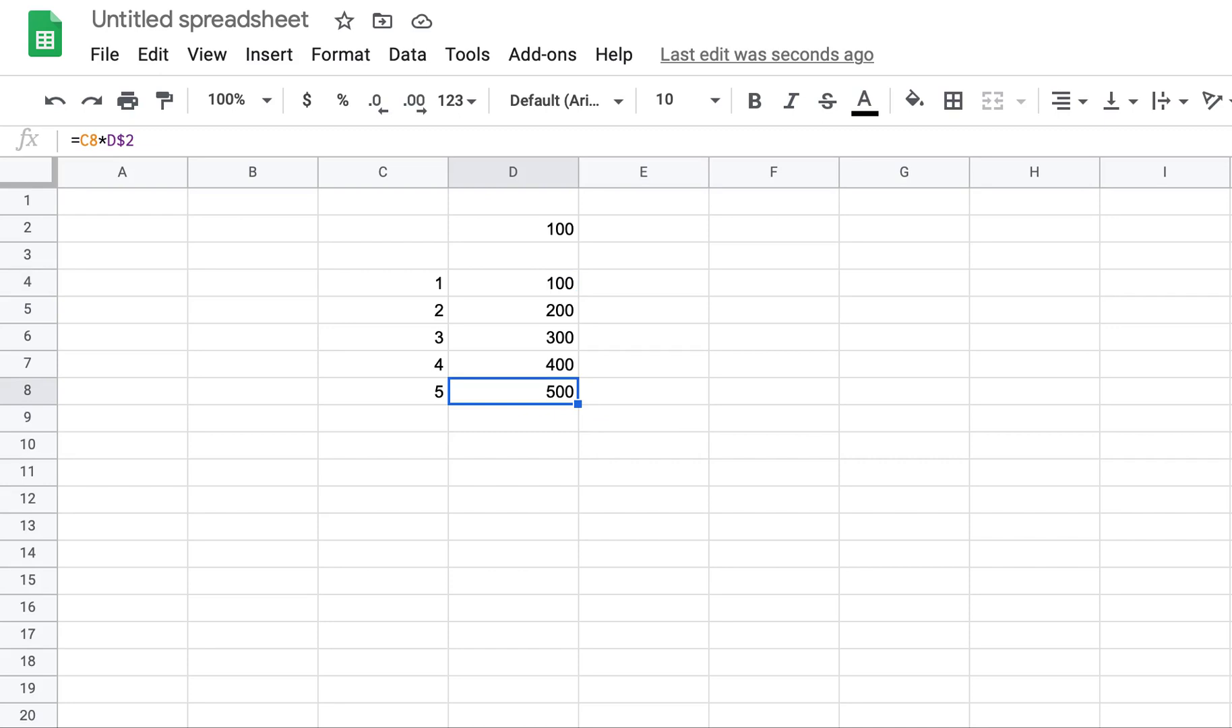
Check the results in column D against the numbers in C4 to C8 and the multiplier in D2.
key(Left)
key(Up)
key(Up)
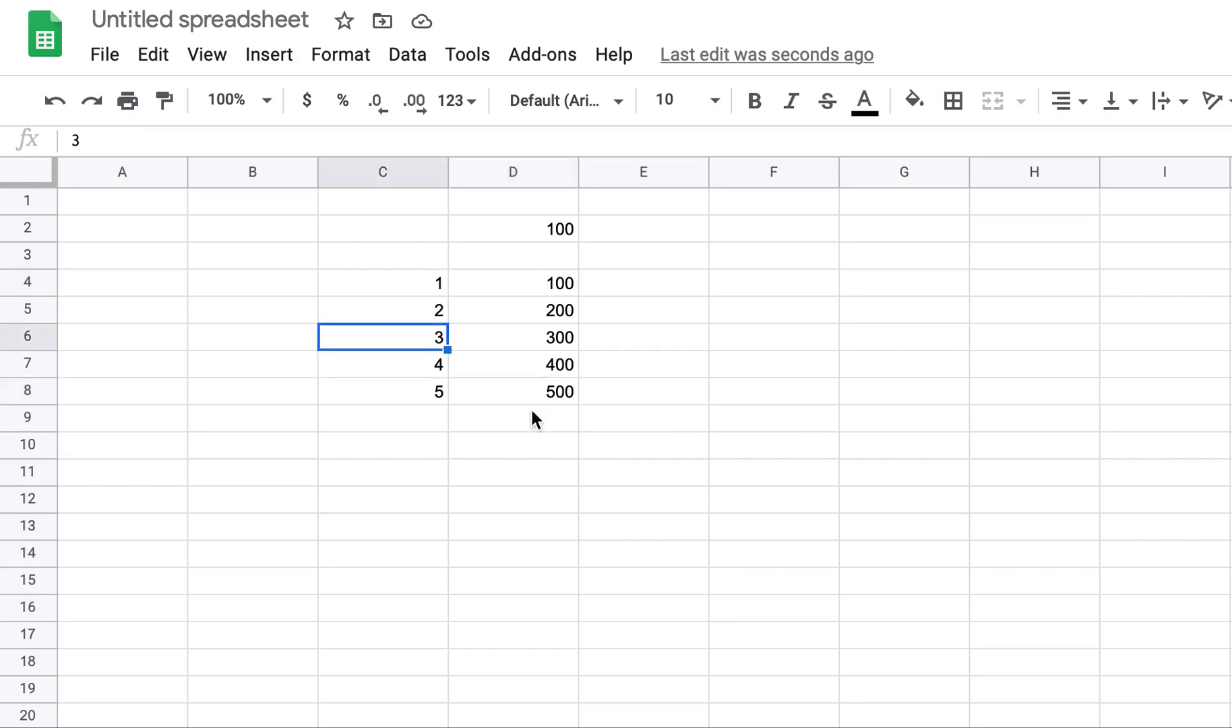
click(401, 263)
click(395, 279)
key(Down)
key(Down)
key(Down)
key(Down)
click(530, 230)
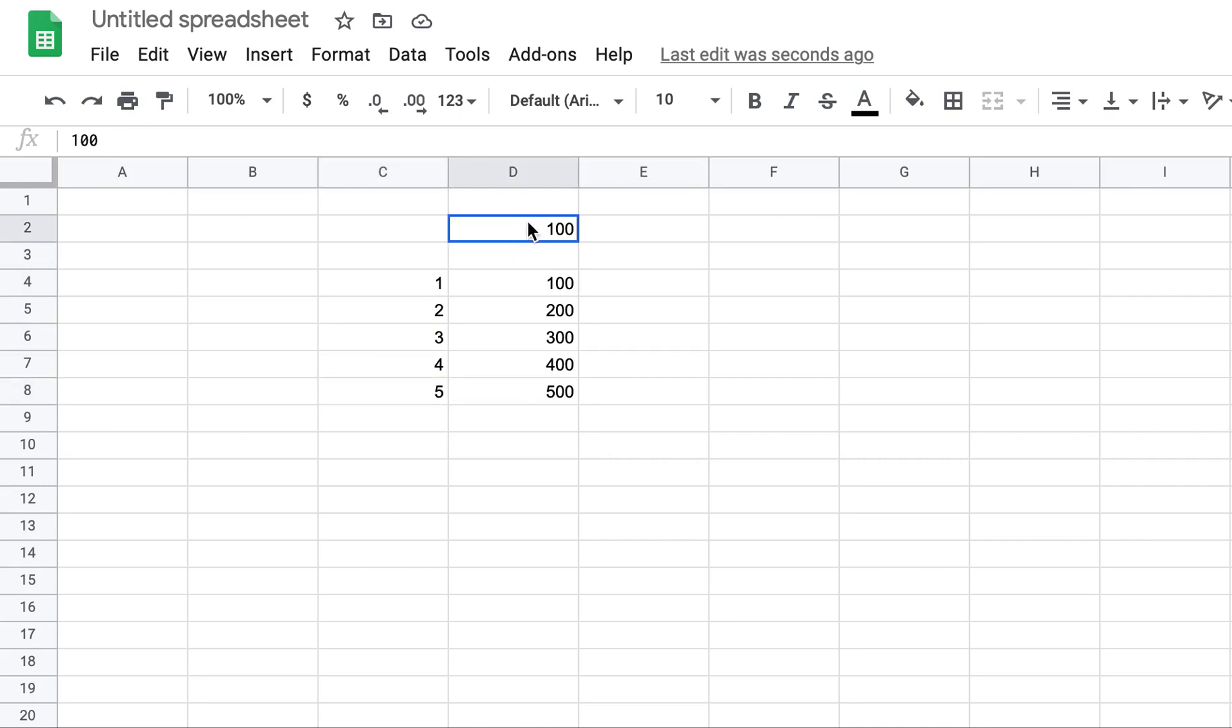
Show the formulas in the cells again and review the formula in D4.
click(534, 281)
click(207, 55)
click(249, 318)
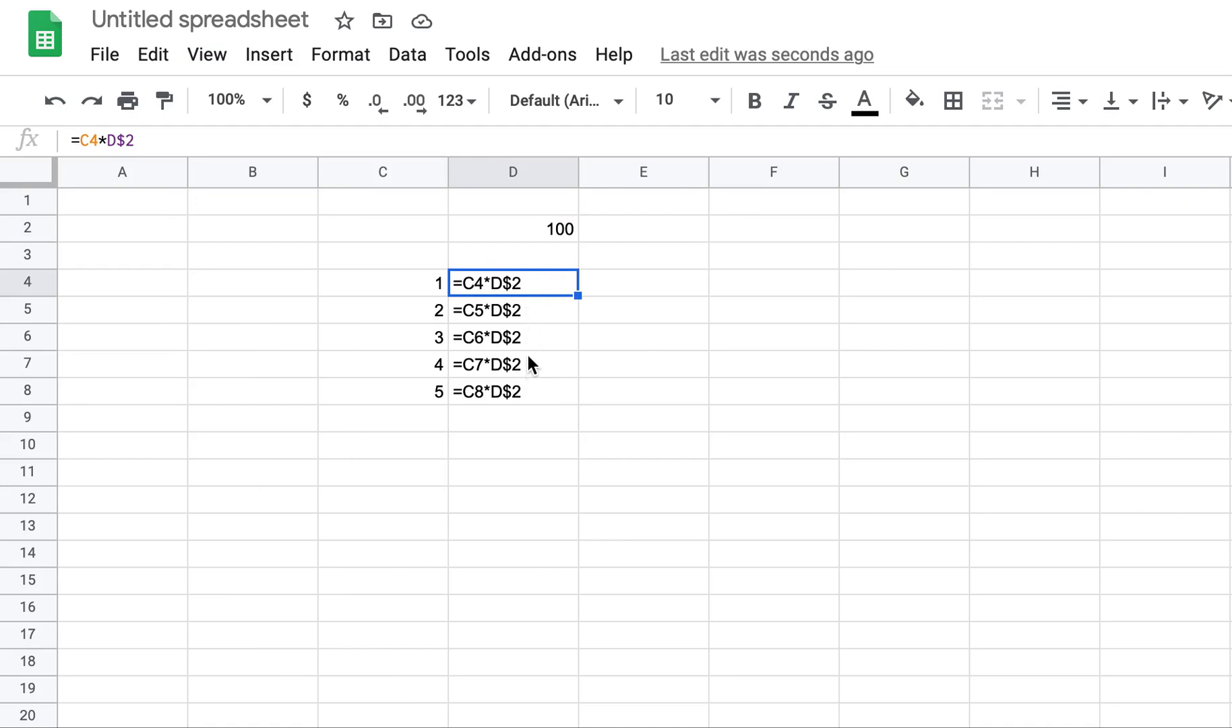
key(Left)
key(Right)
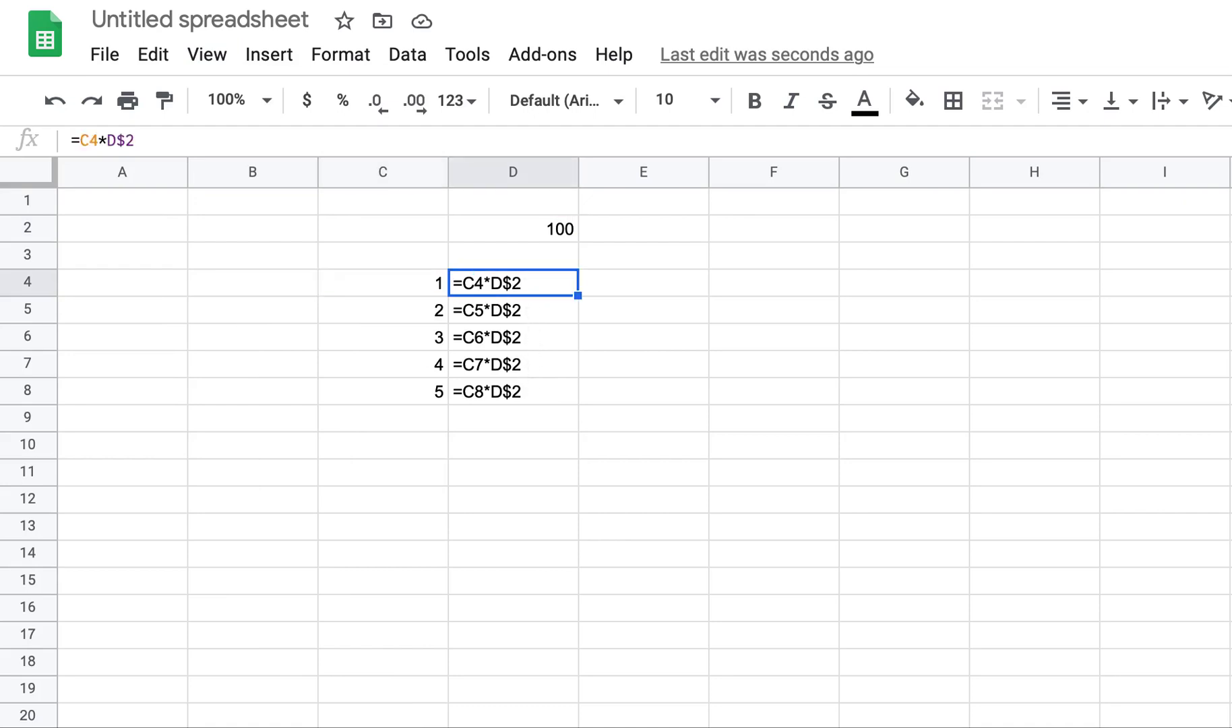
Show the calculated results in column D, and return to the formula view to compare them.
click(217, 68)
click(275, 311)
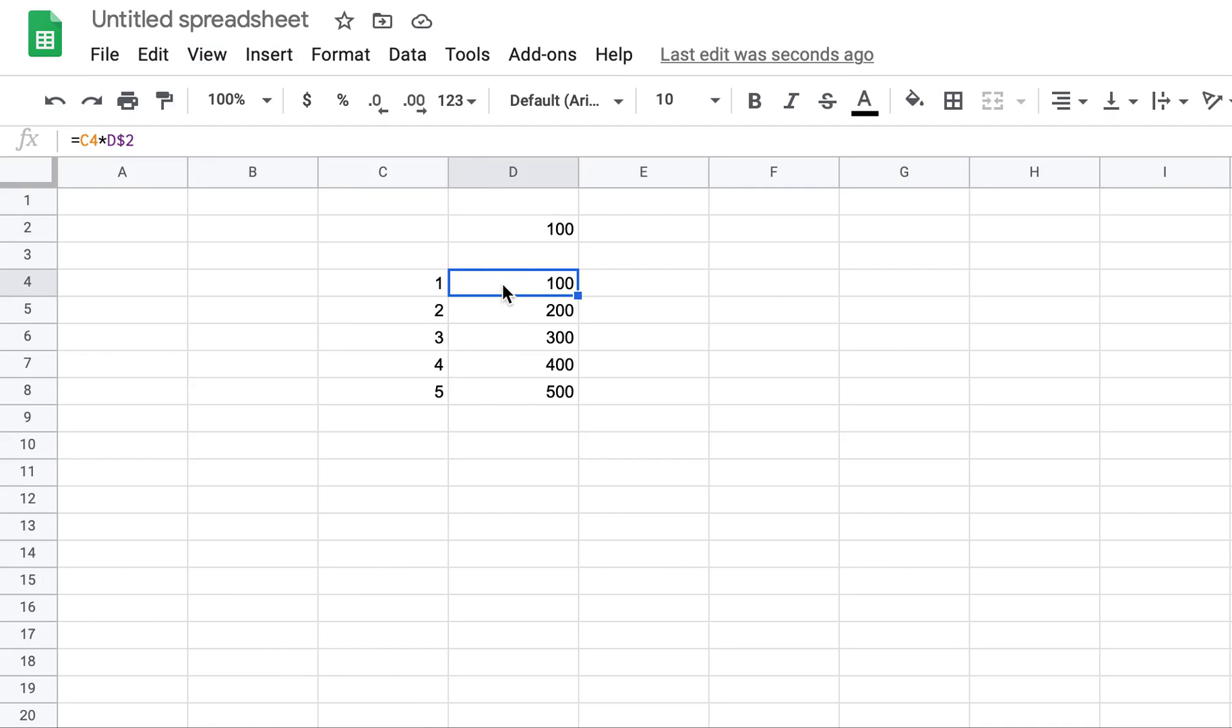
click(215, 57)
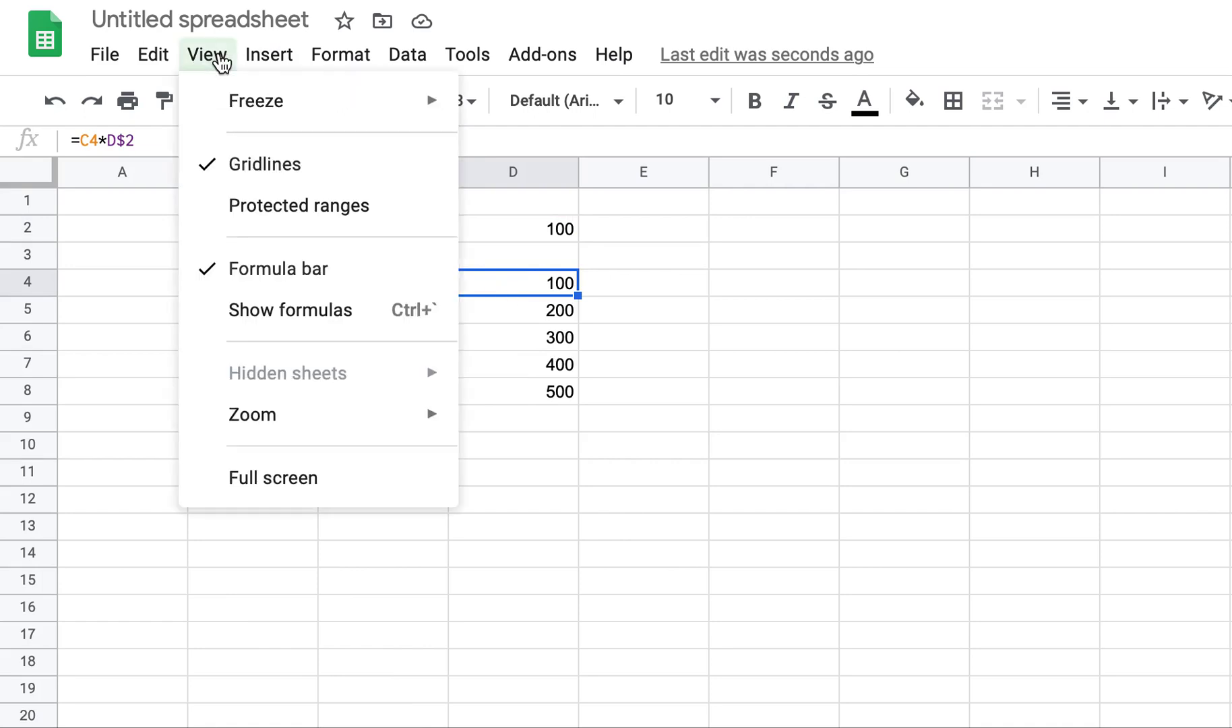
click(284, 312)
Lock the row of the first reference in D4 so the formula reads =C$4*D$2.
double_click(463, 287)
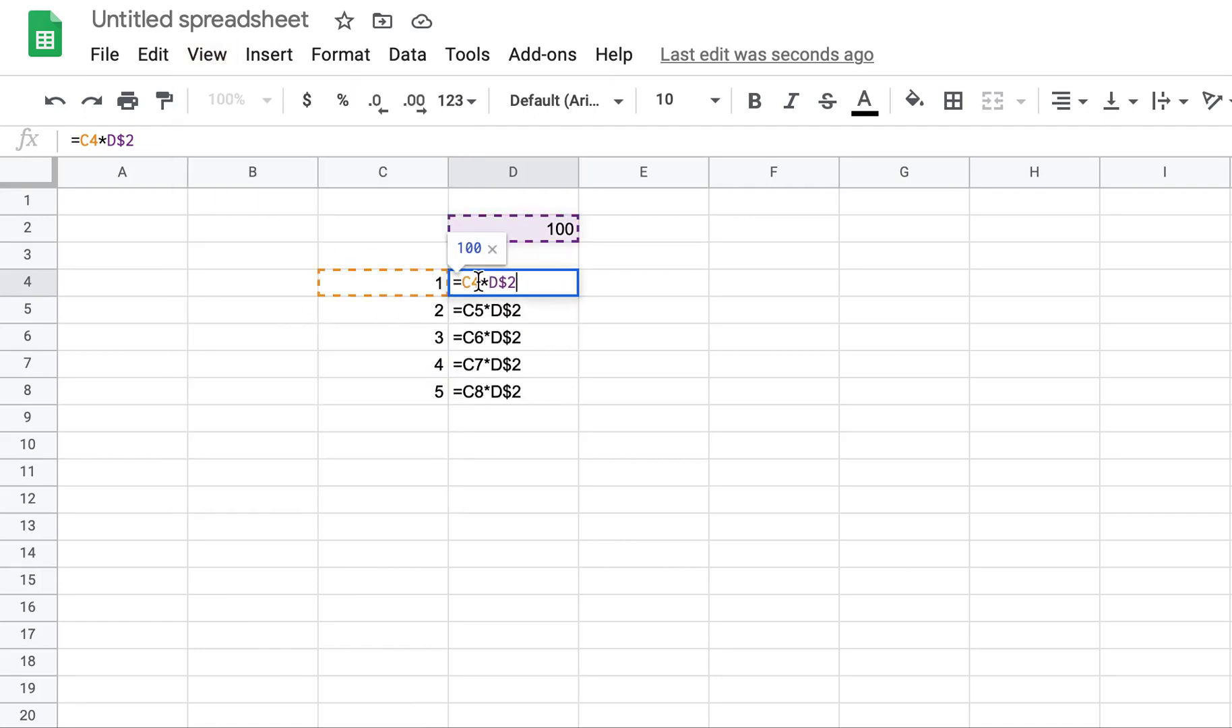
key(Right)
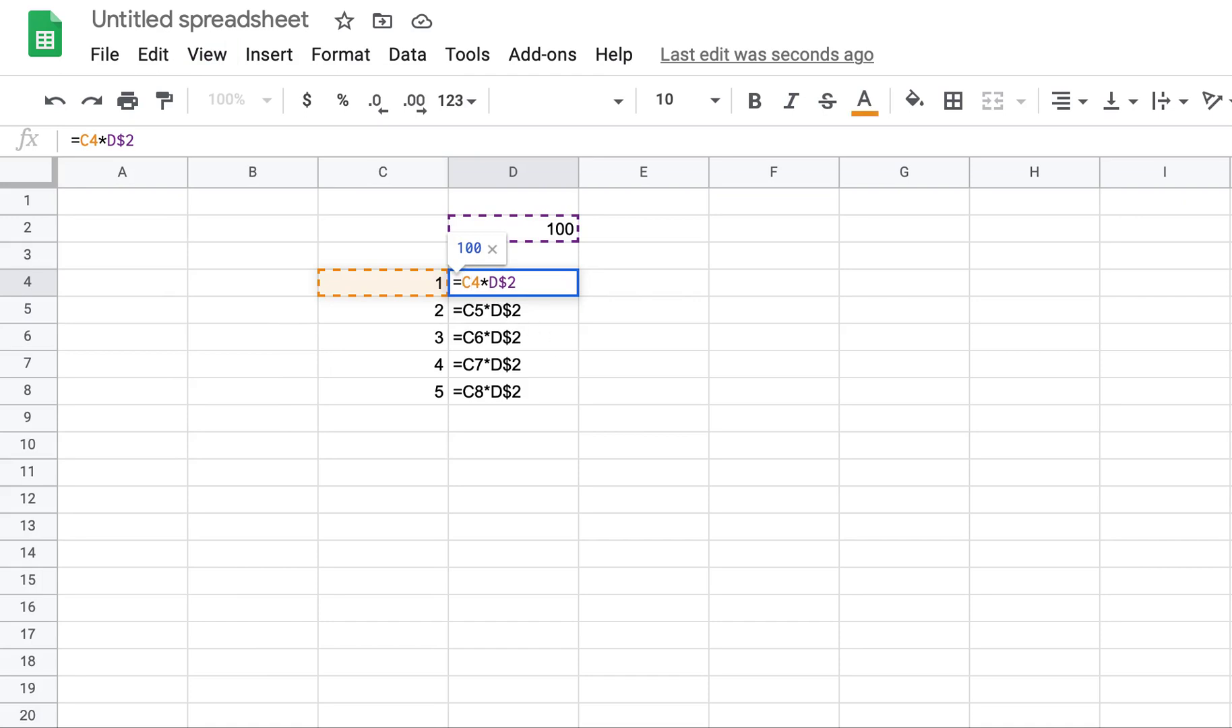
text($)
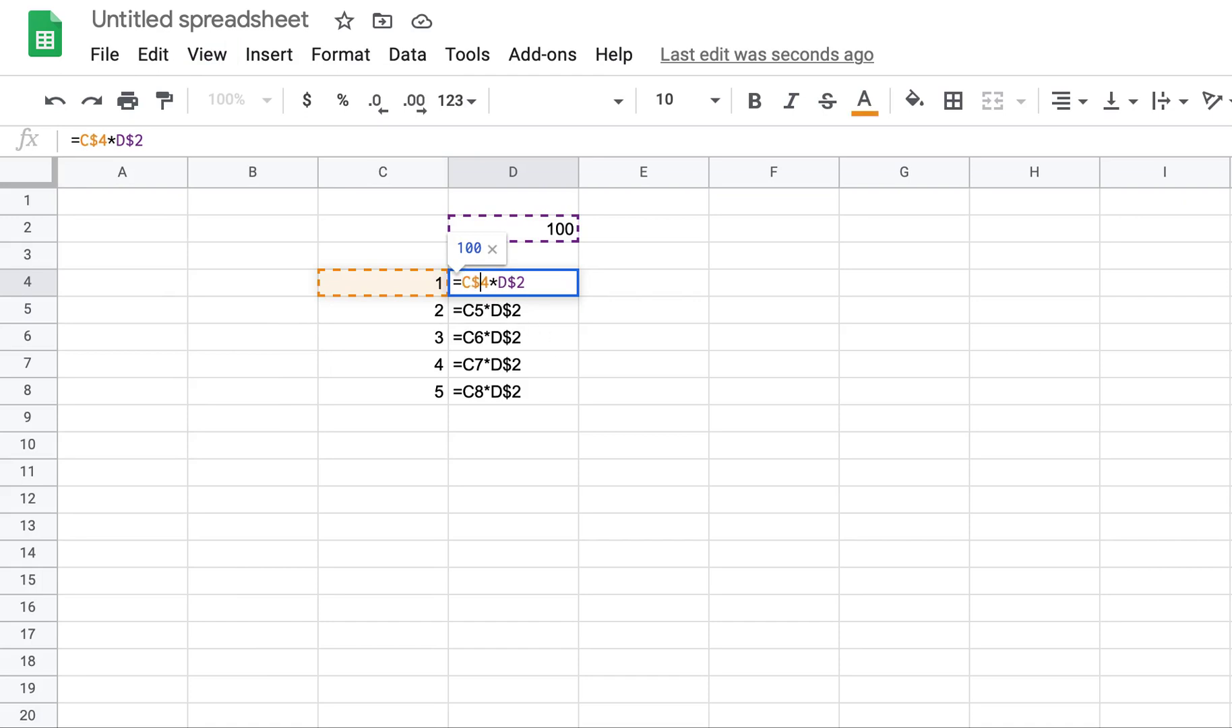
key(Return)
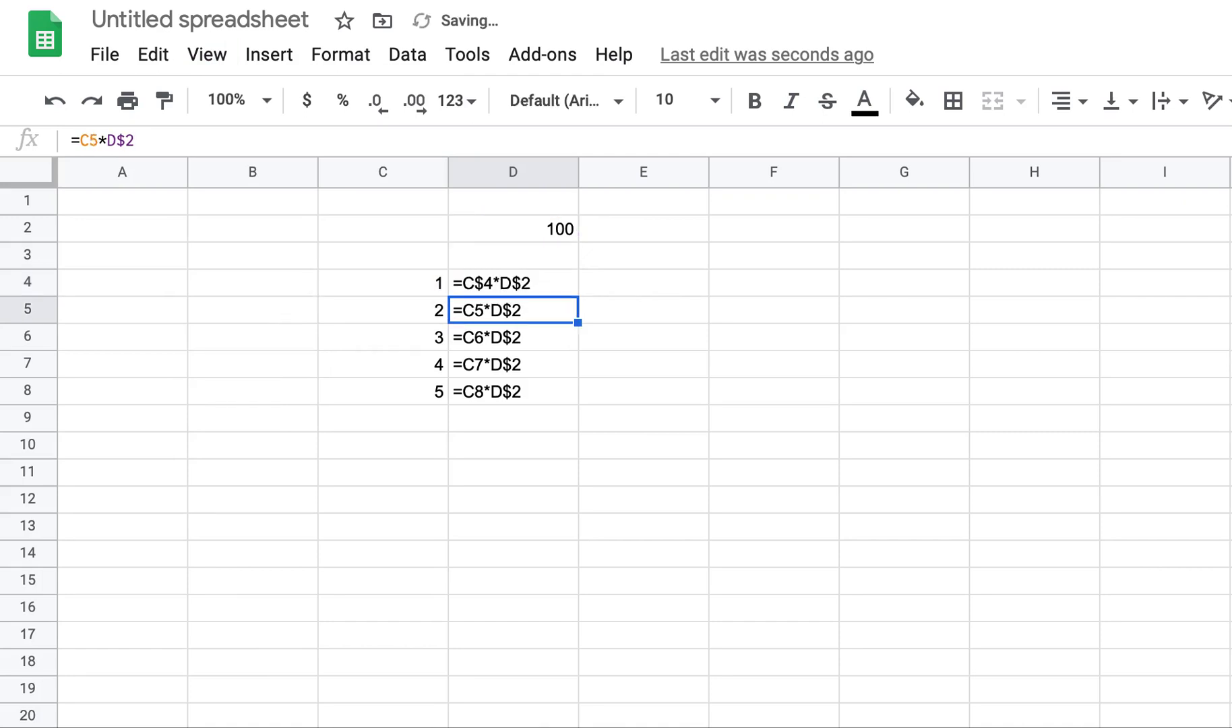
Copy the formula =C$4*D$2 from D4 and paste it over D4 to D8.
key(Up)
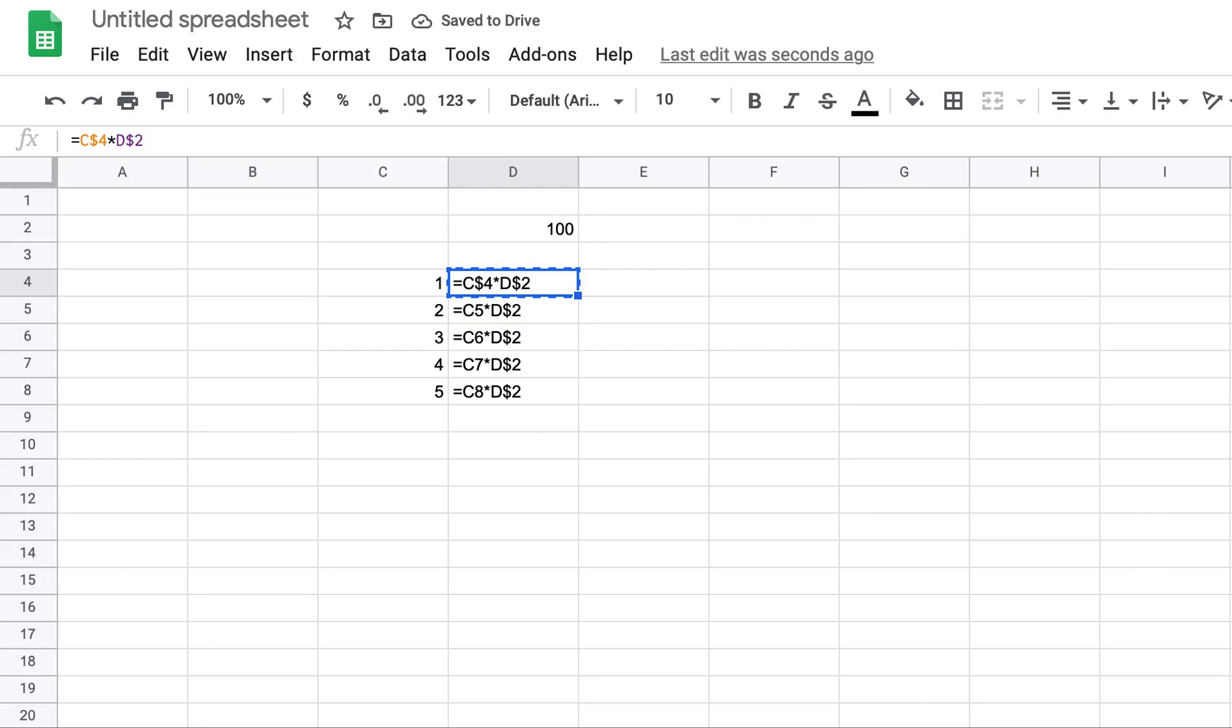
key(shift+Down)
key(shift+Down)
key(shift+Down)
key(shift+Down)
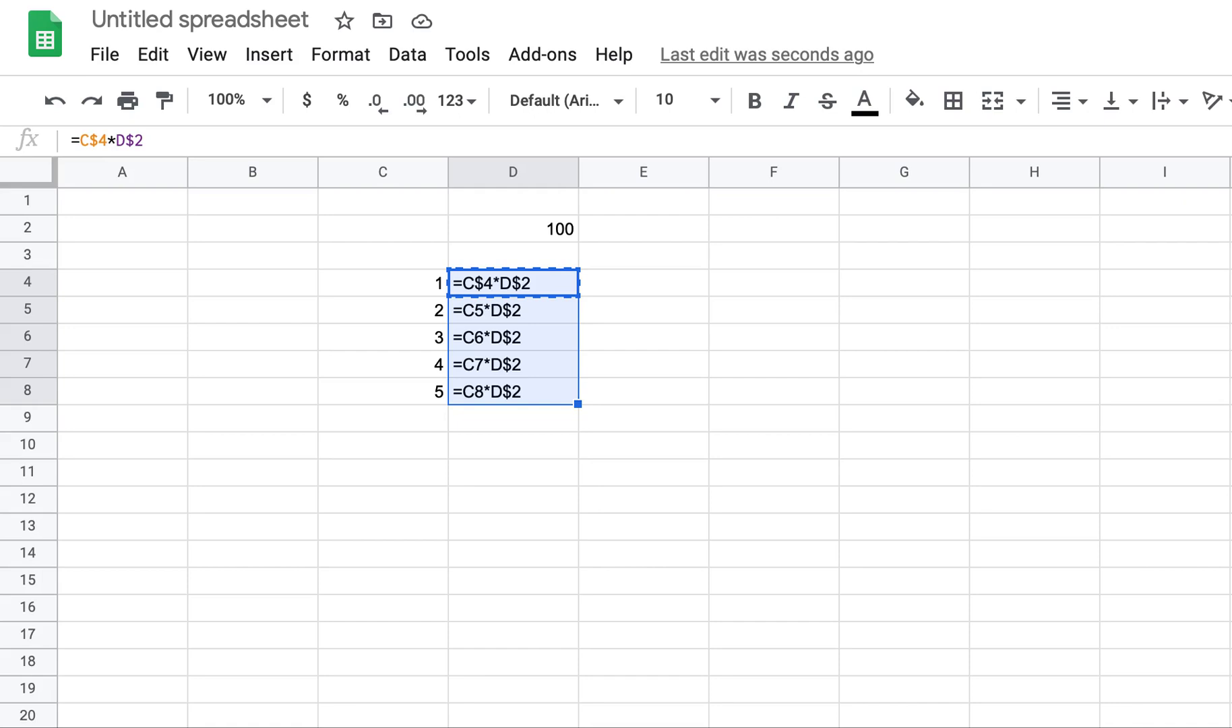
click(512, 282)
key(shift+Down)
key(shift+Down)
key(shift+Down)
key(shift+Down)
key(ctrl+v)
Examine the formulas in D4 to D8 against the numbers in C4 to C8 and the multiplier in D2.
click(512, 283)
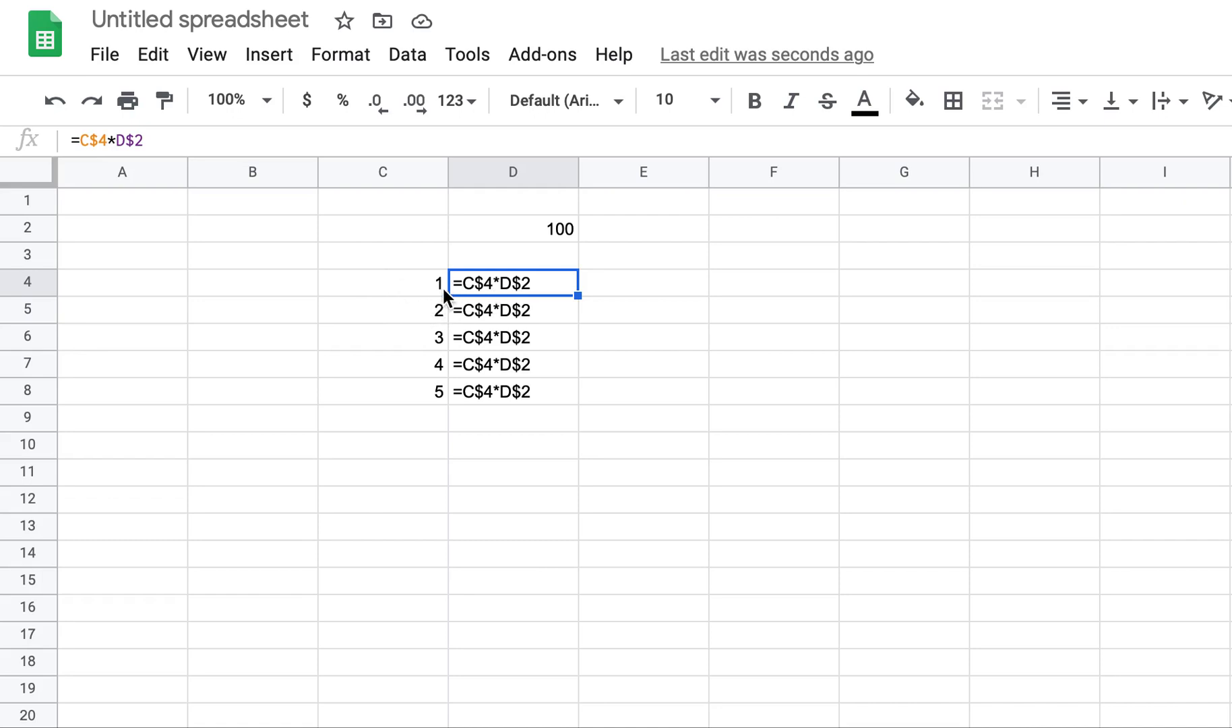
click(410, 283)
click(556, 229)
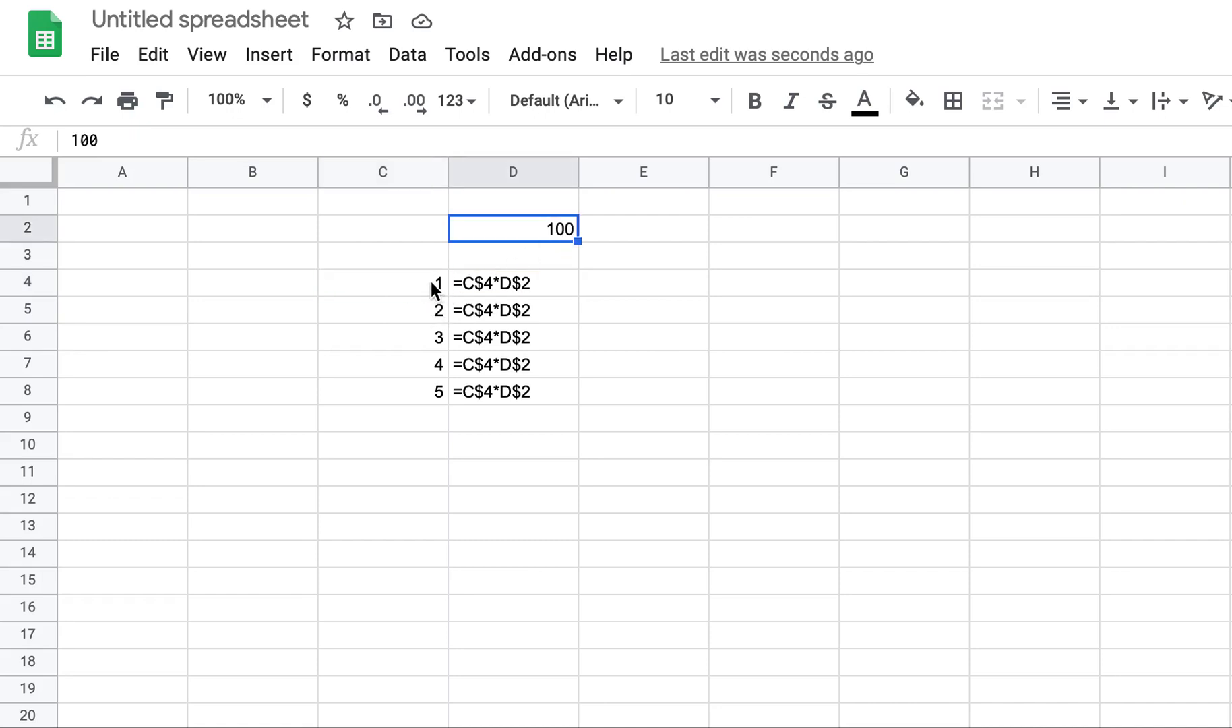
click(433, 286)
click(564, 231)
click(438, 284)
click(538, 233)
click(411, 312)
click(412, 339)
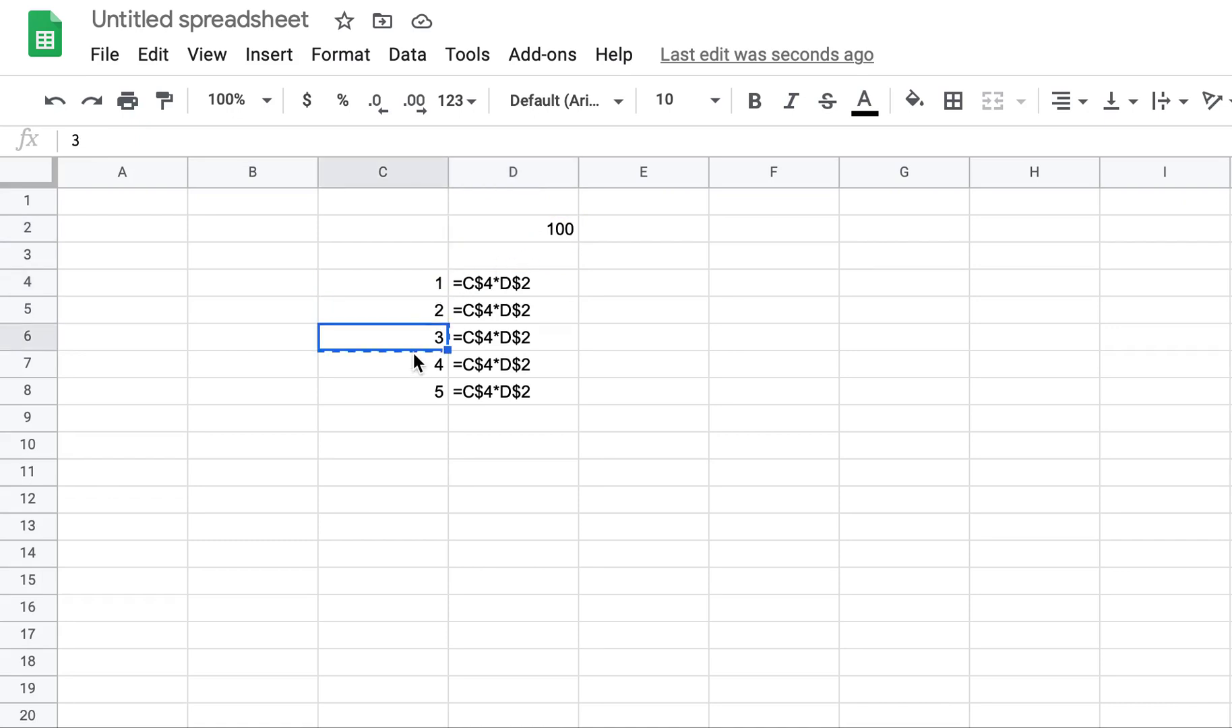
click(413, 363)
click(413, 385)
Show the results that the doubly locked formulas in D4 to D8 calculate, and return to the formula view.
click(209, 57)
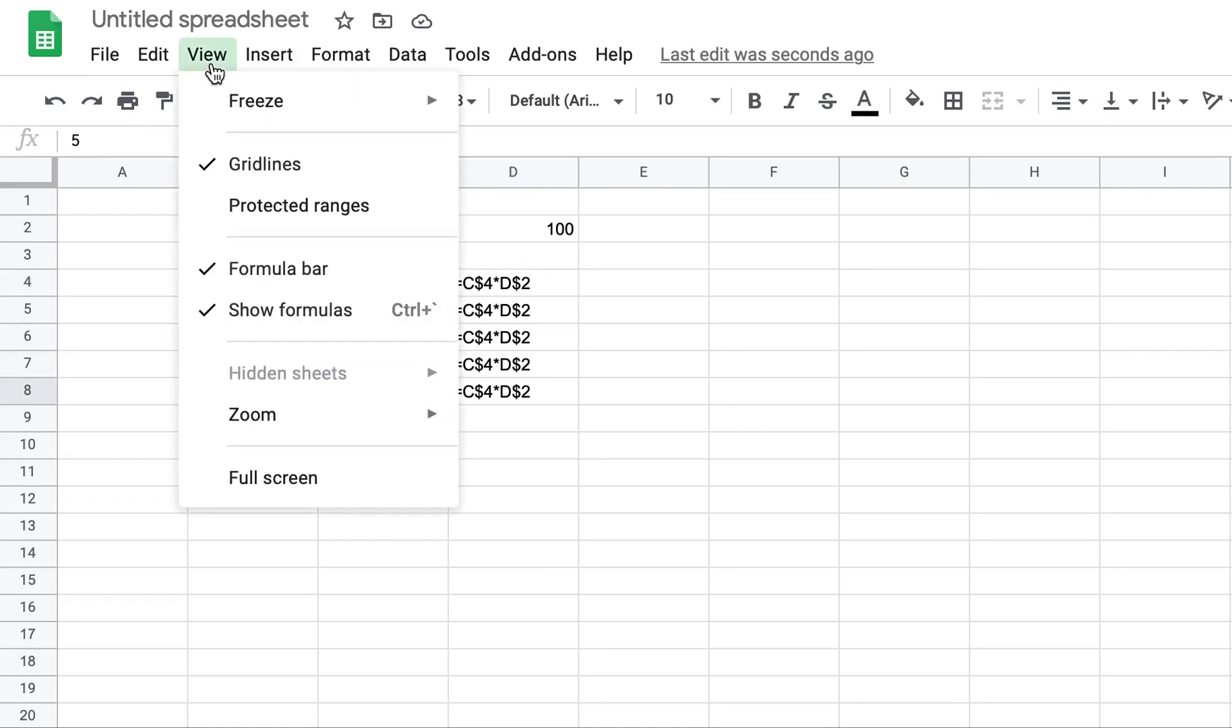
click(264, 310)
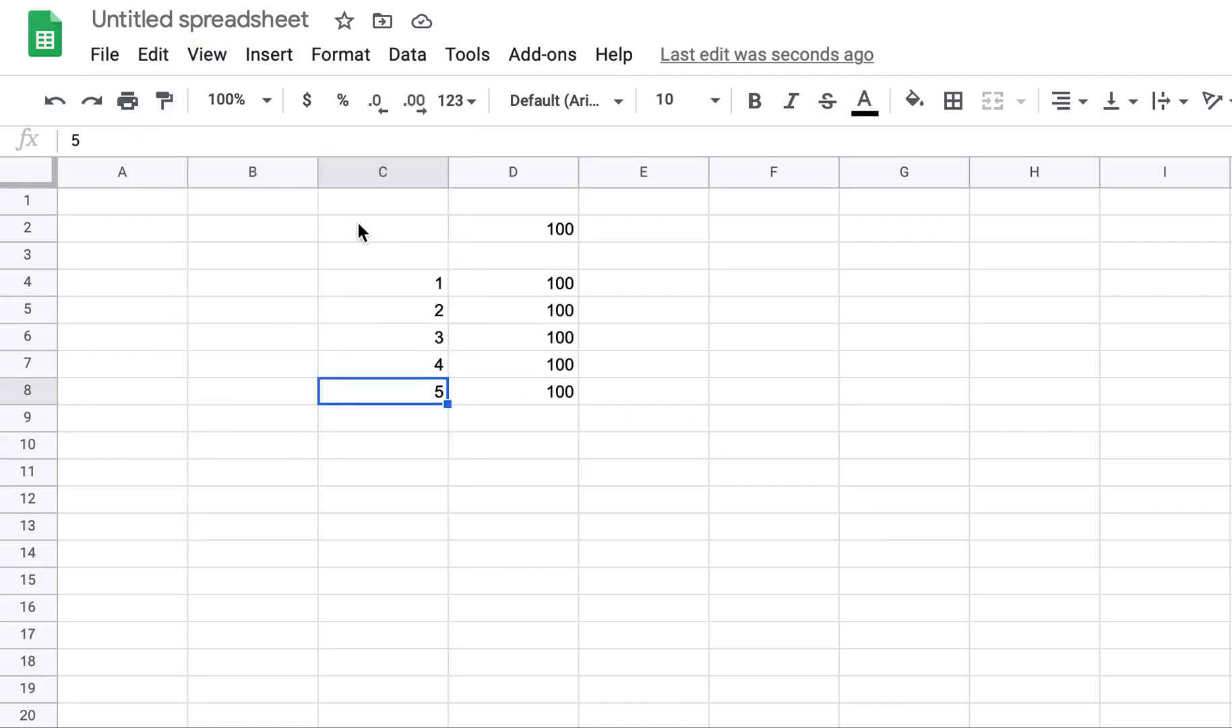
click(210, 54)
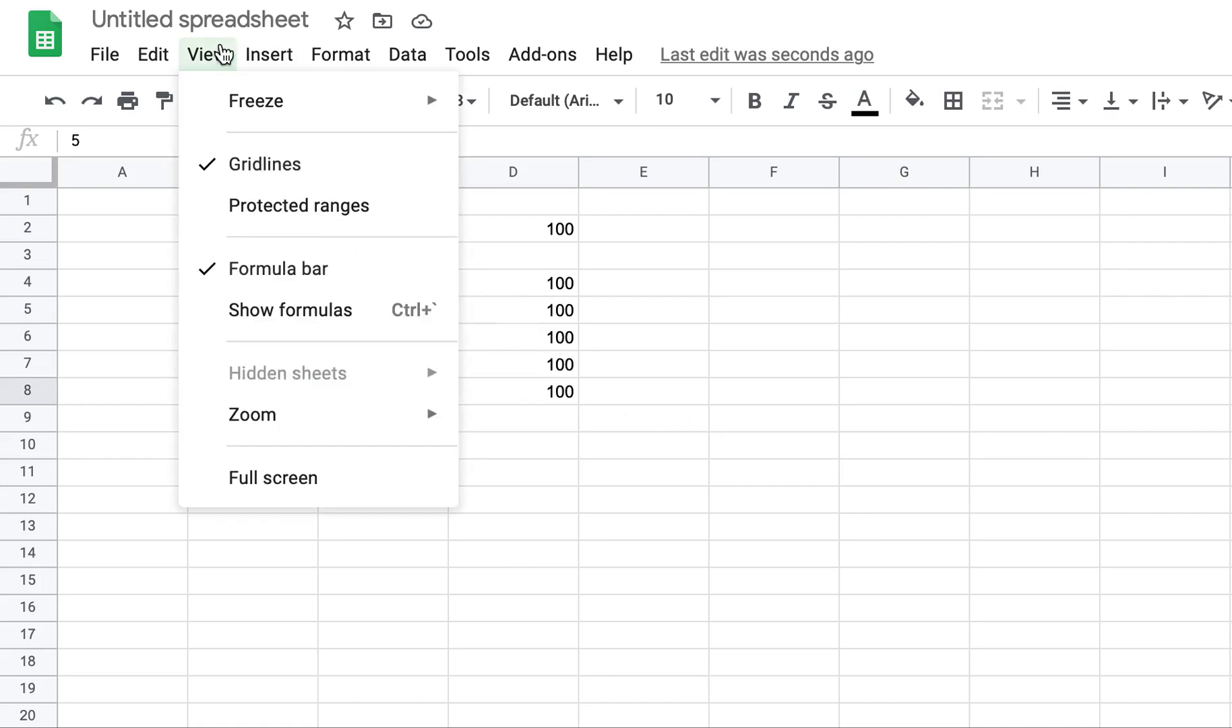
click(274, 310)
Remove the row lock from the first reference in D4 so the formula reads =C4*D$2.
click(523, 288)
double_click(522, 287)
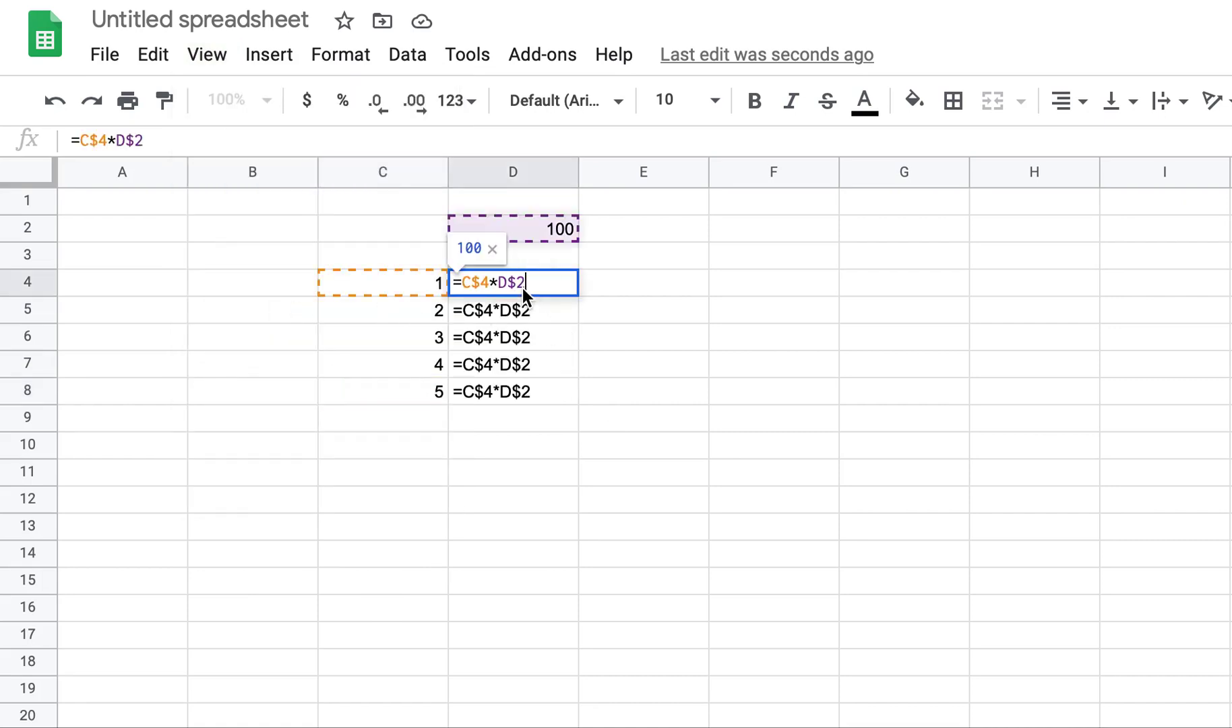
click(481, 282)
text(\)
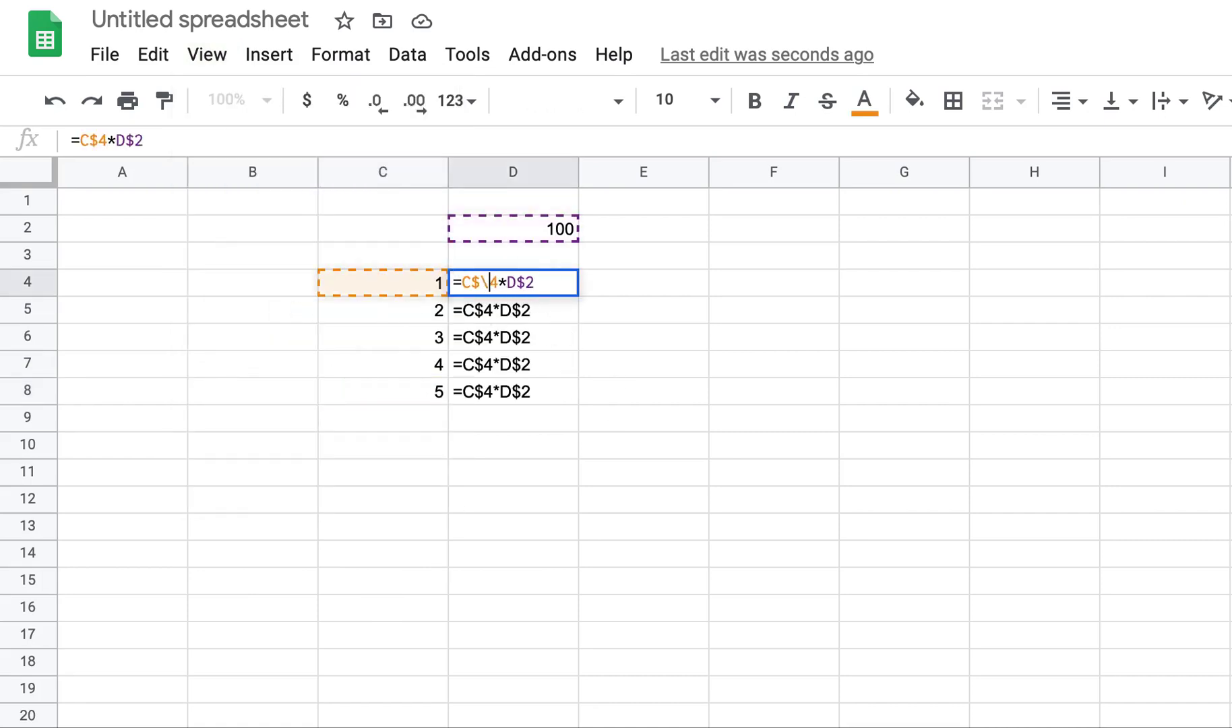
key(BackSpace)
key(BackSpace)
key(Return)
Copy the formula =C4*D$2 from D4 and paste it over D4 to D8.
key(Up)
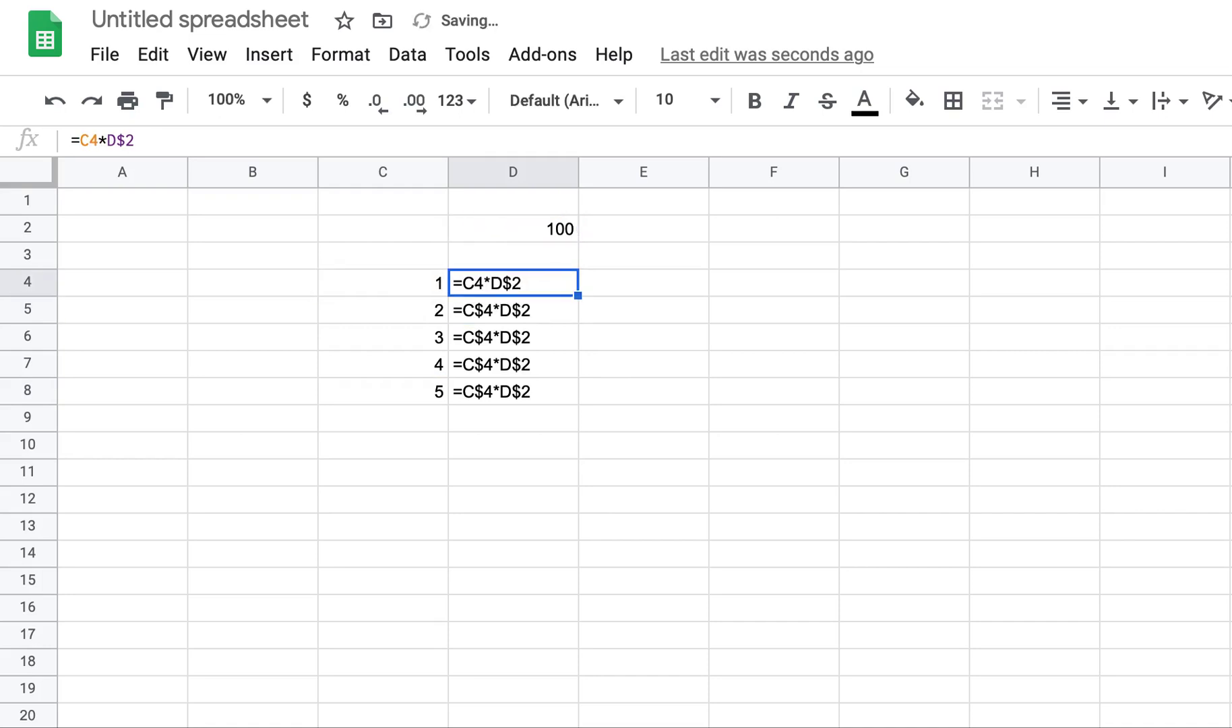
key(shift+Down)
key(shift+Down)
key(shift+Down)
key(shift+Down)
key(ctrl+v)
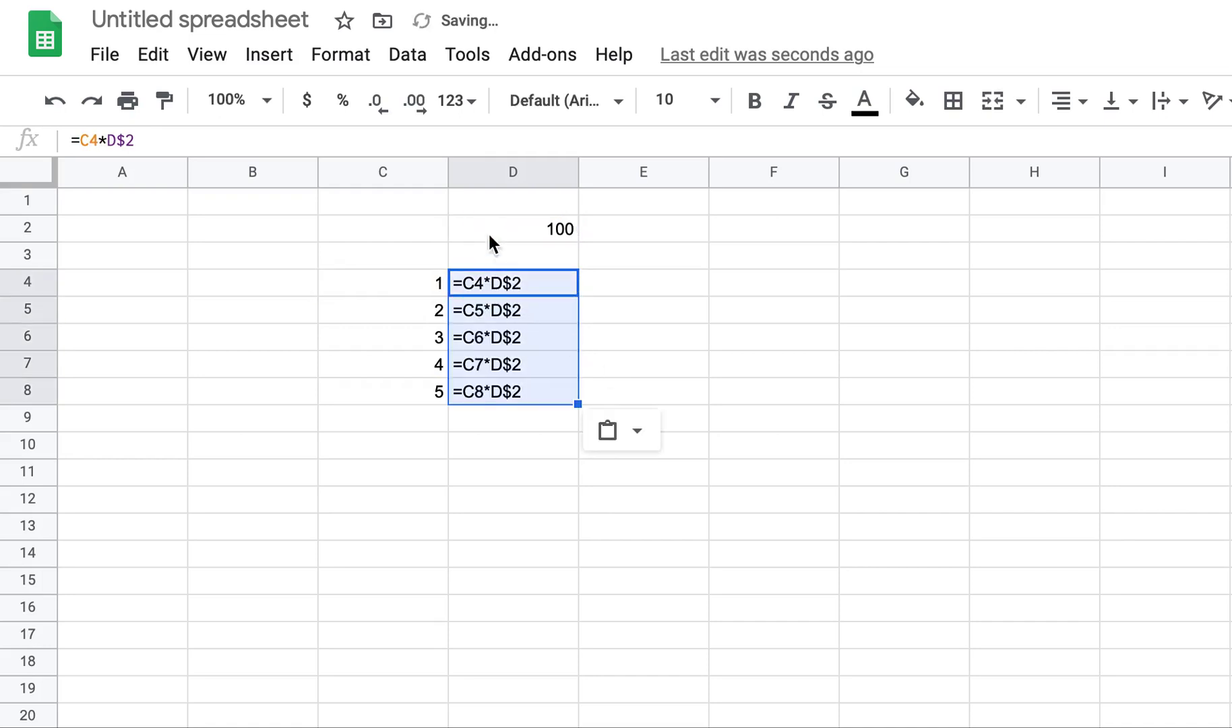
Switch the sheet from formulas back to calculated results and select the multiplier in D2.
click(373, 314)
click(223, 59)
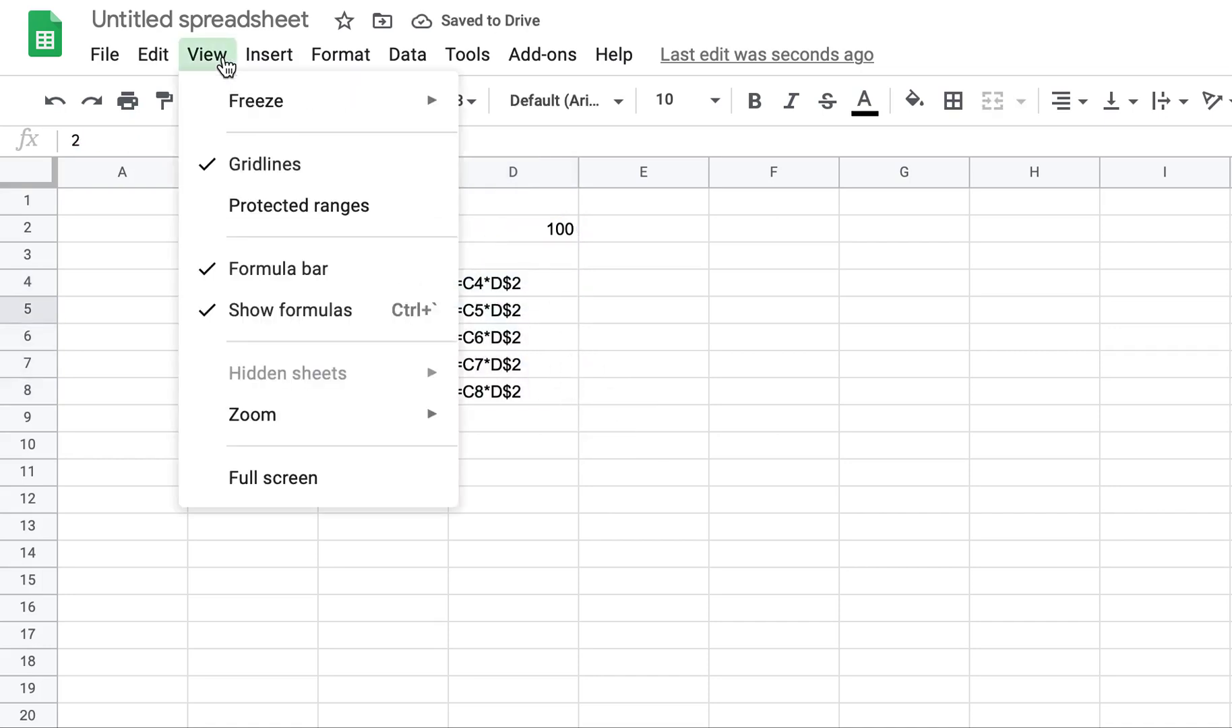
click(272, 311)
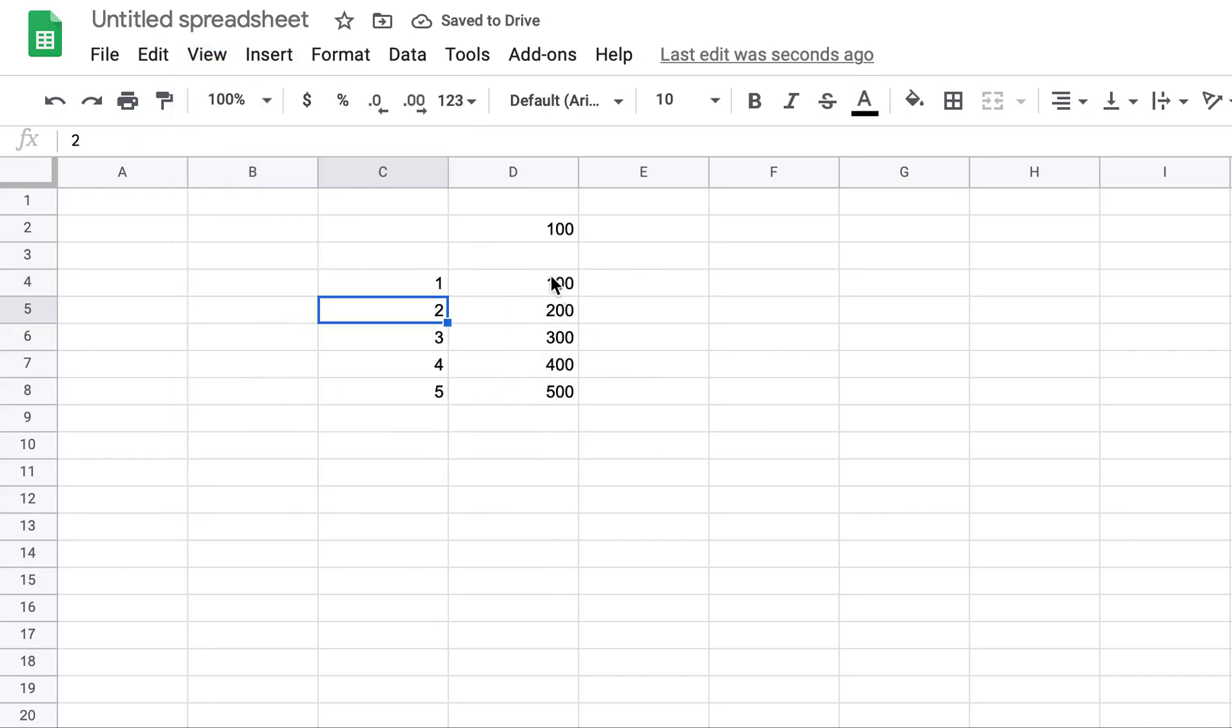
click(539, 229)
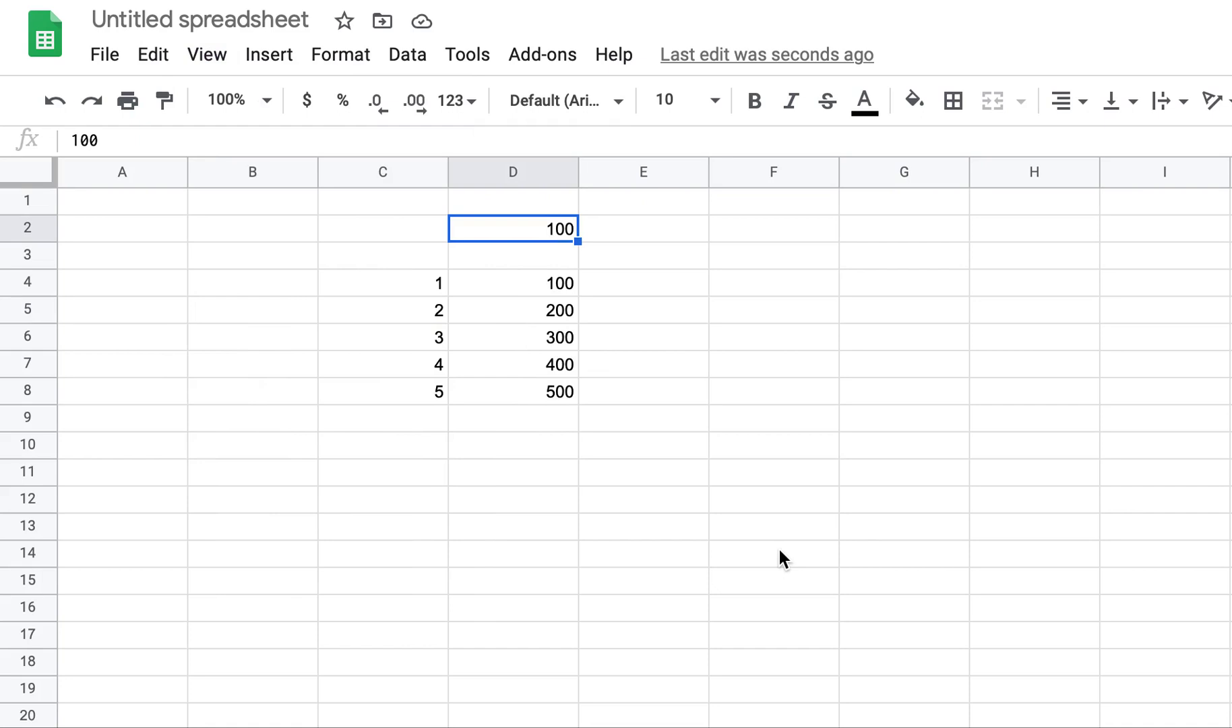
Enter the column headings X in C3 and Y in D3.
click(382, 255)
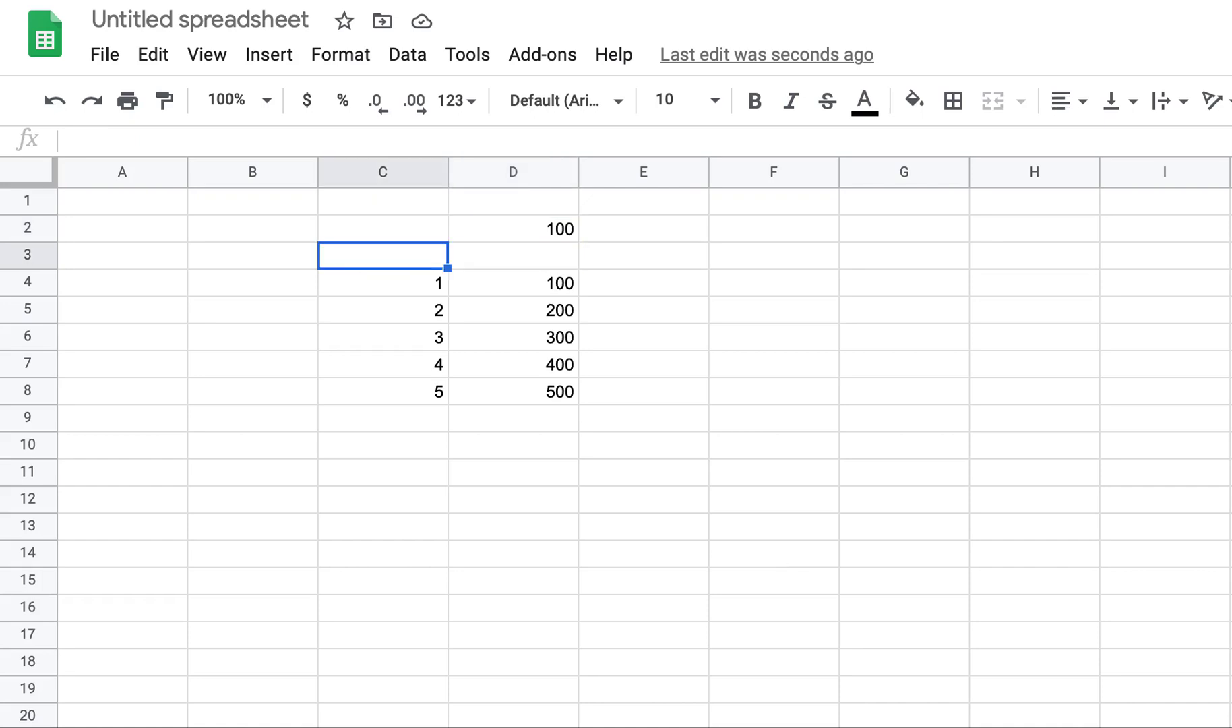
text(X)
key(Tab)
text(Y)
key(shift+Tab)
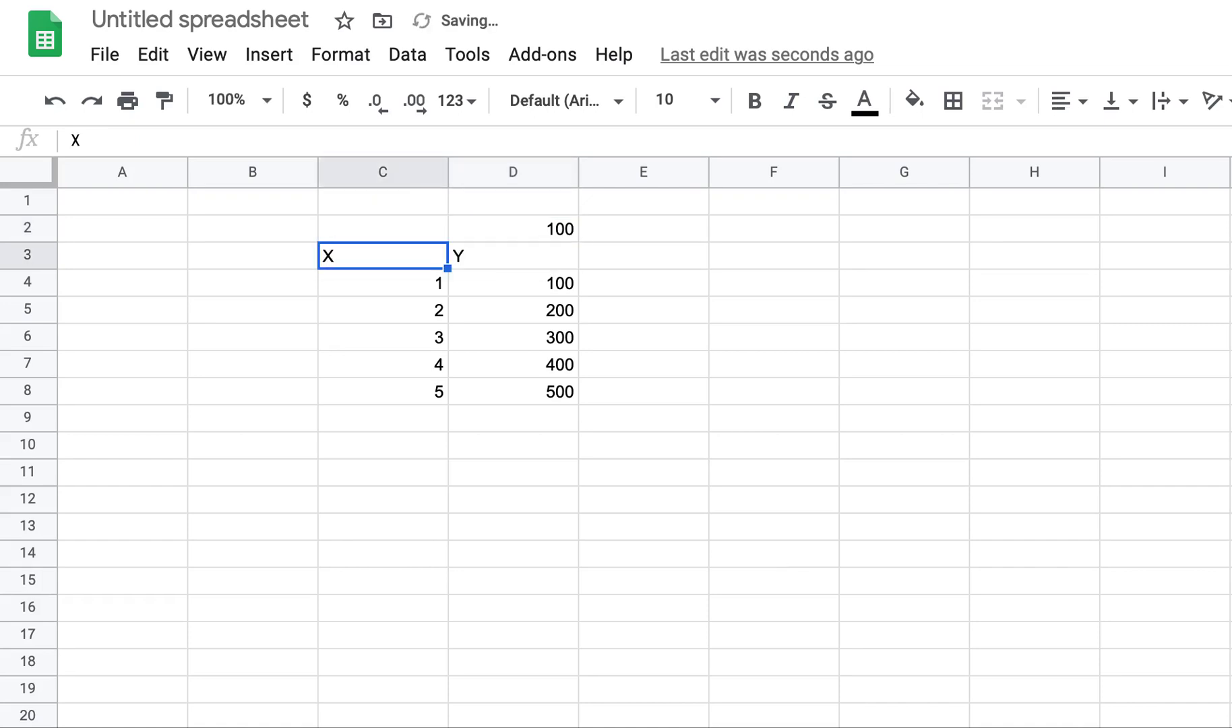
Centre the X and Y headings in C3 and D3 horizontally.
key(shift+Right)
click(1062, 103)
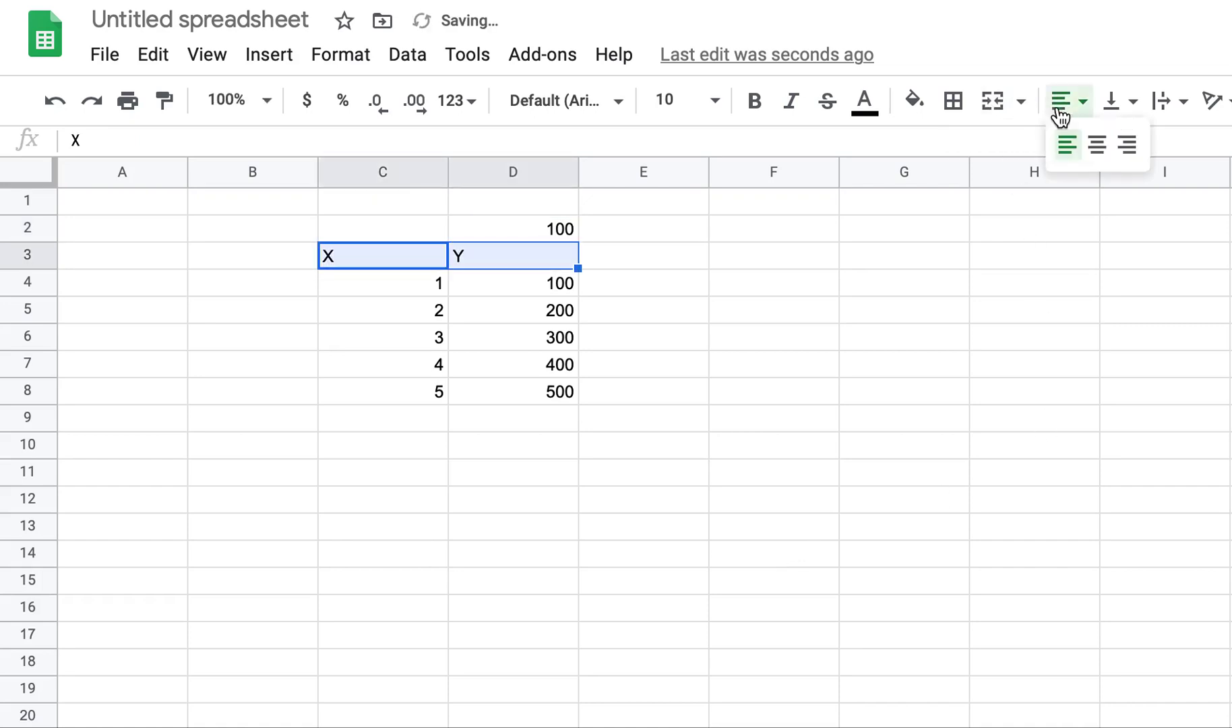
click(1093, 155)
key(shift+Left)
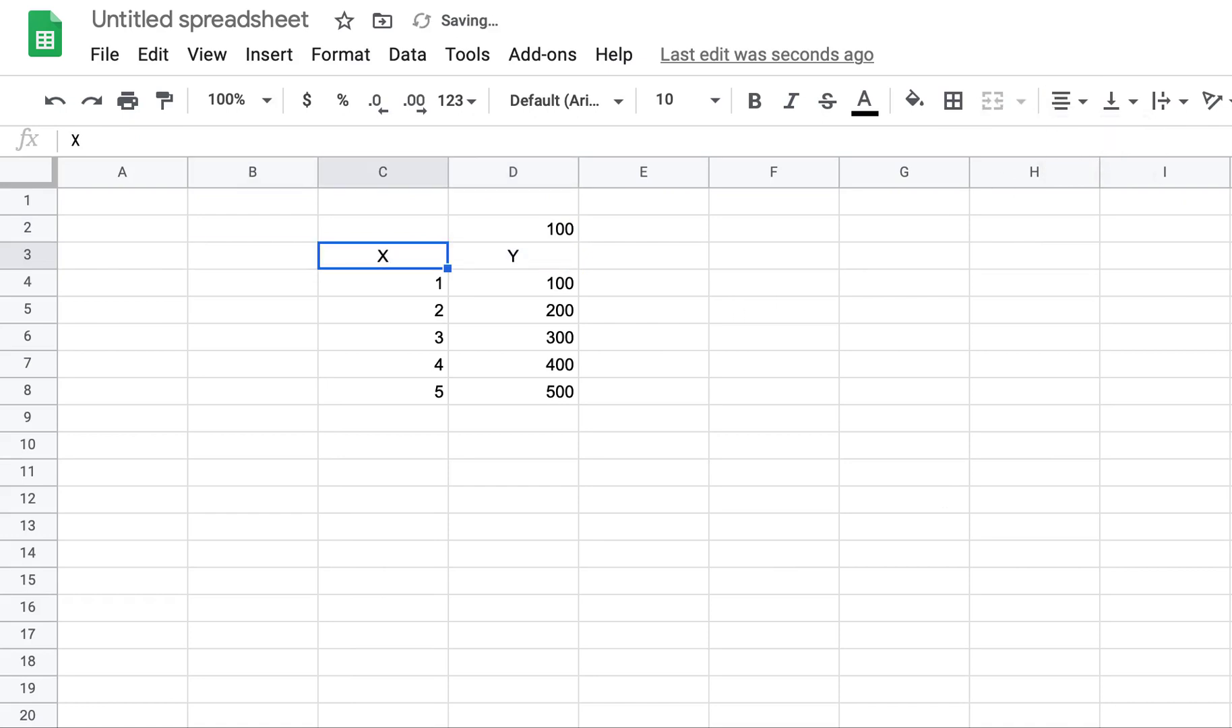
key(Right)
key(Down)
key(Up)
key(Up)
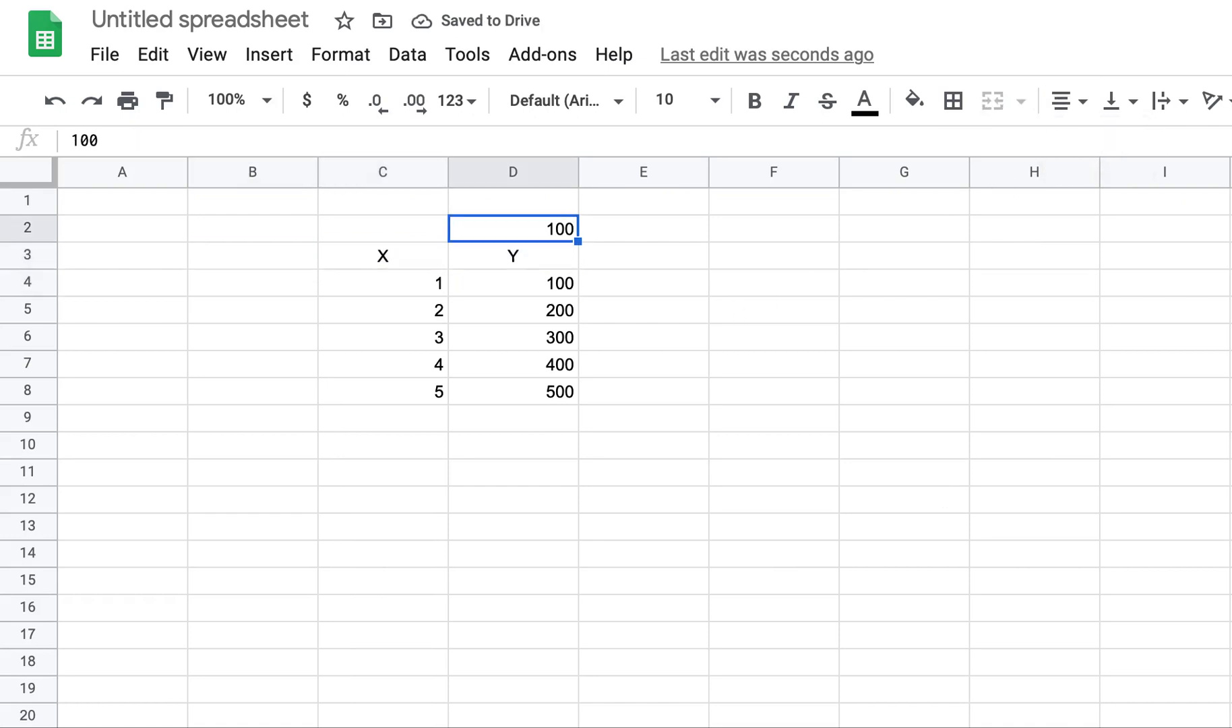
key(Down)
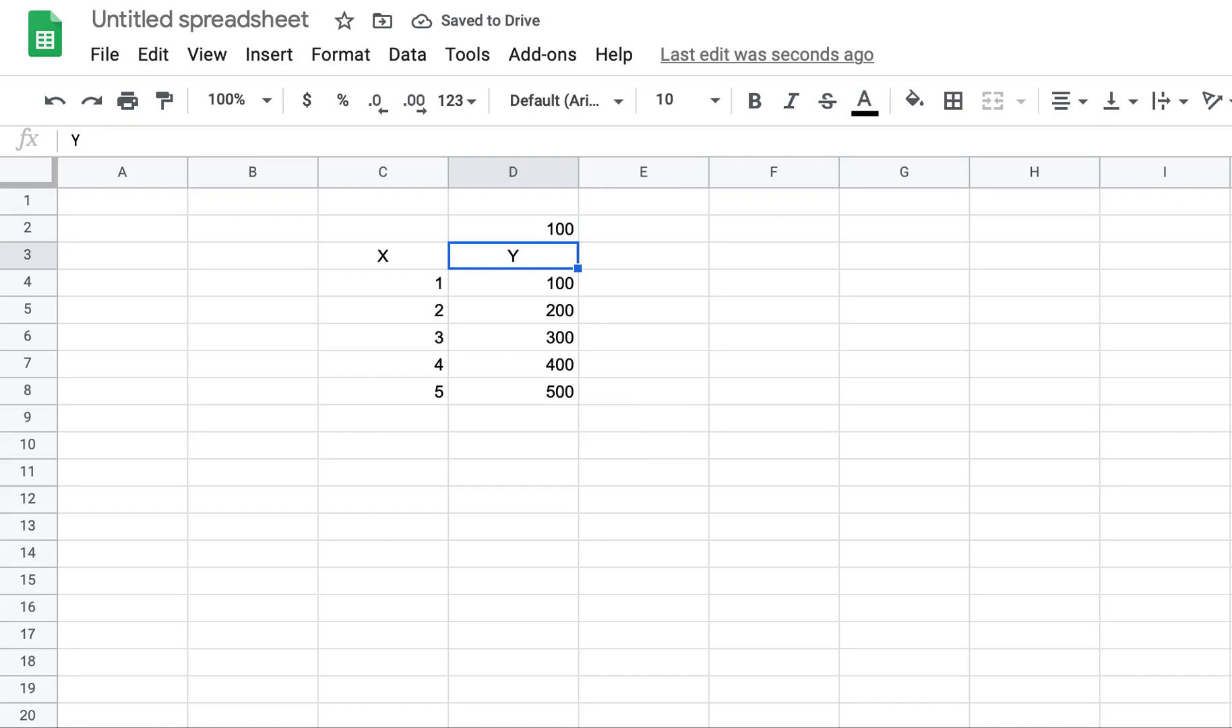
Enter the equation text Y = 100 * X in cell B2.
key(Left)
key(Left)
key(Left)
key(Right)
key(Left)
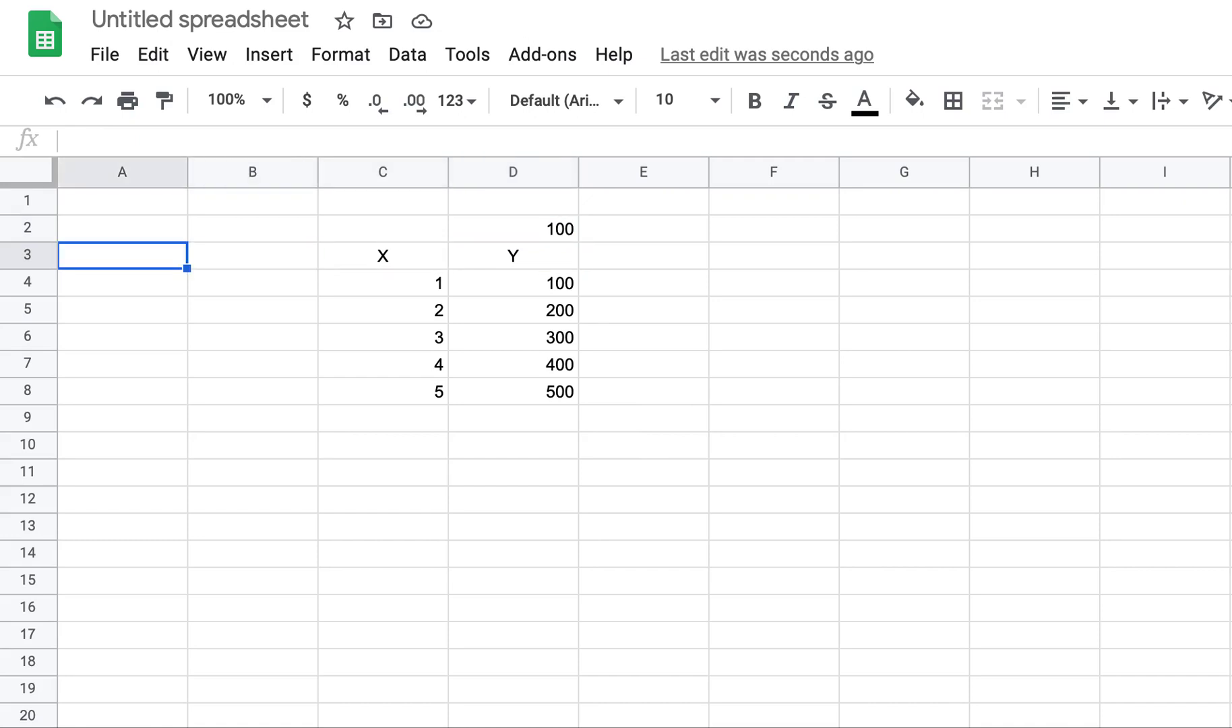
key(Up)
key(Right)
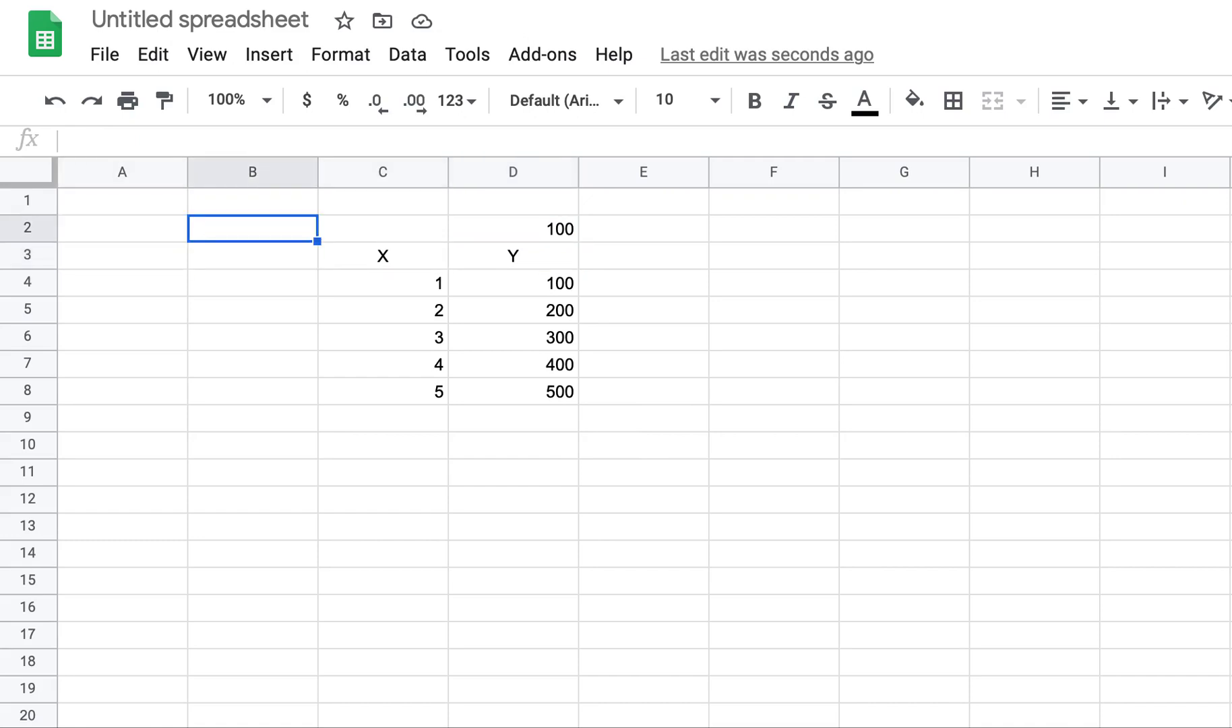
text(Y = 100 )
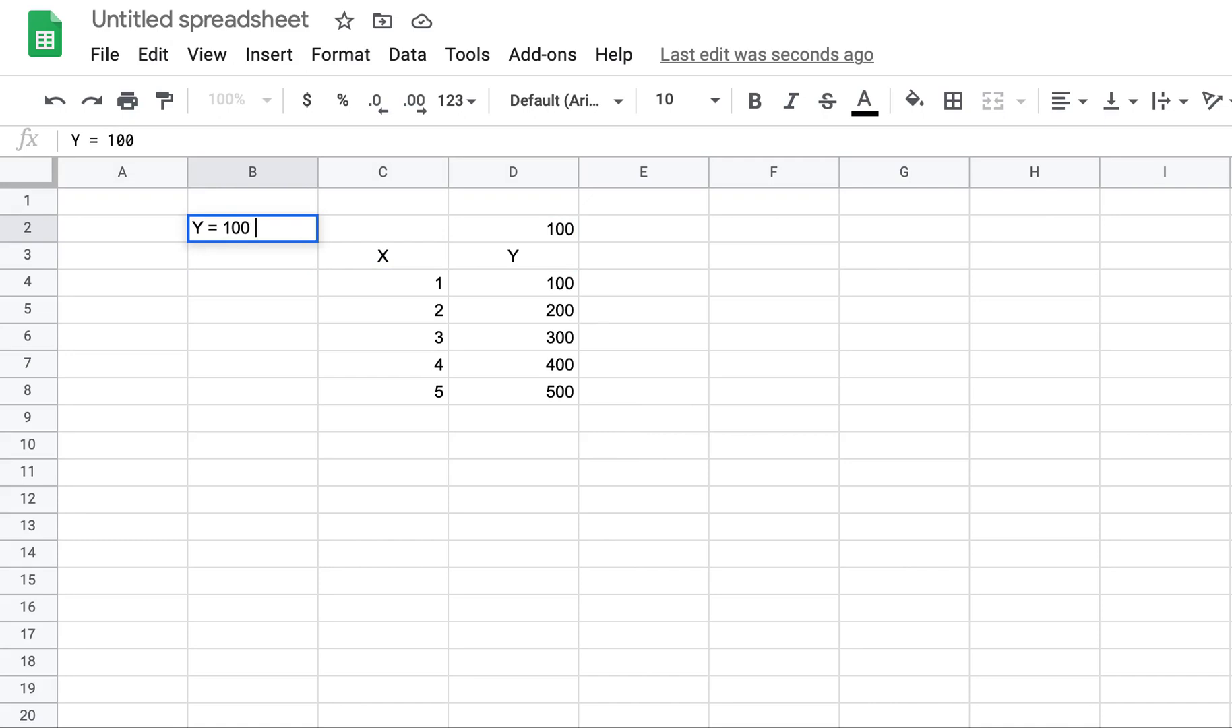
text(* X)
key(Return)
key(Up)
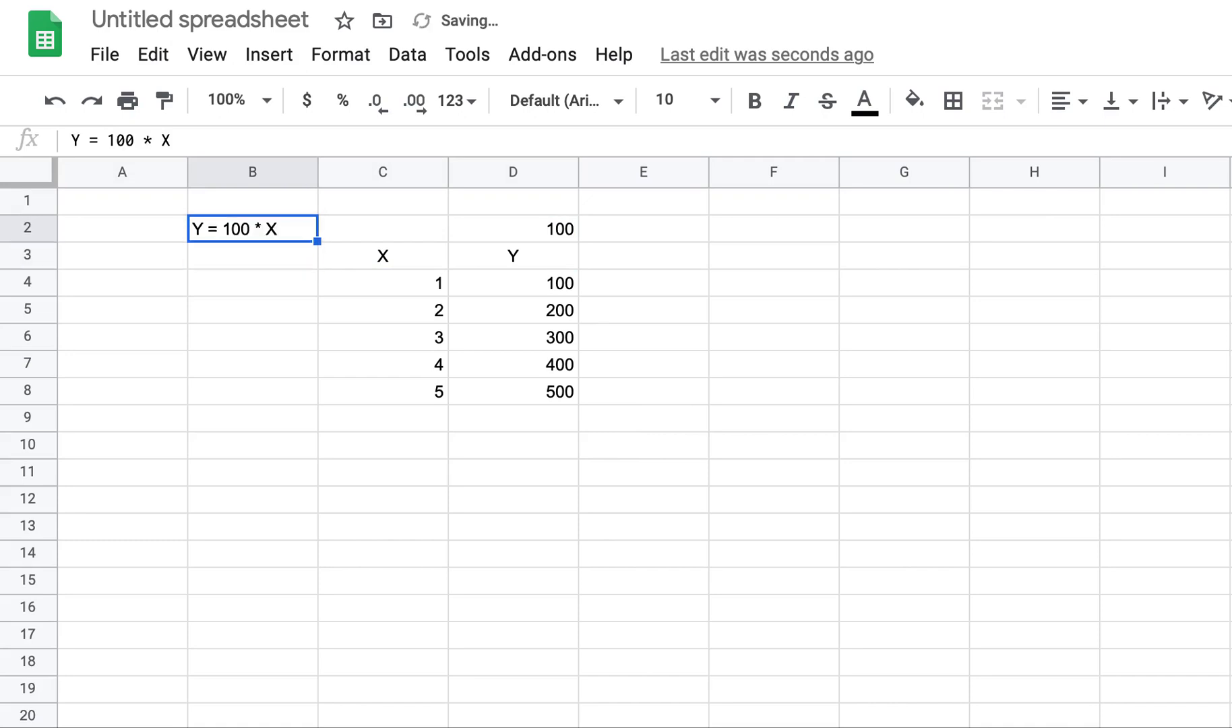
Set the multiplier in cell D2 to 300.
key(Down)
key(Right)
key(Right)
key(Down)
key(Left)
key(Up)
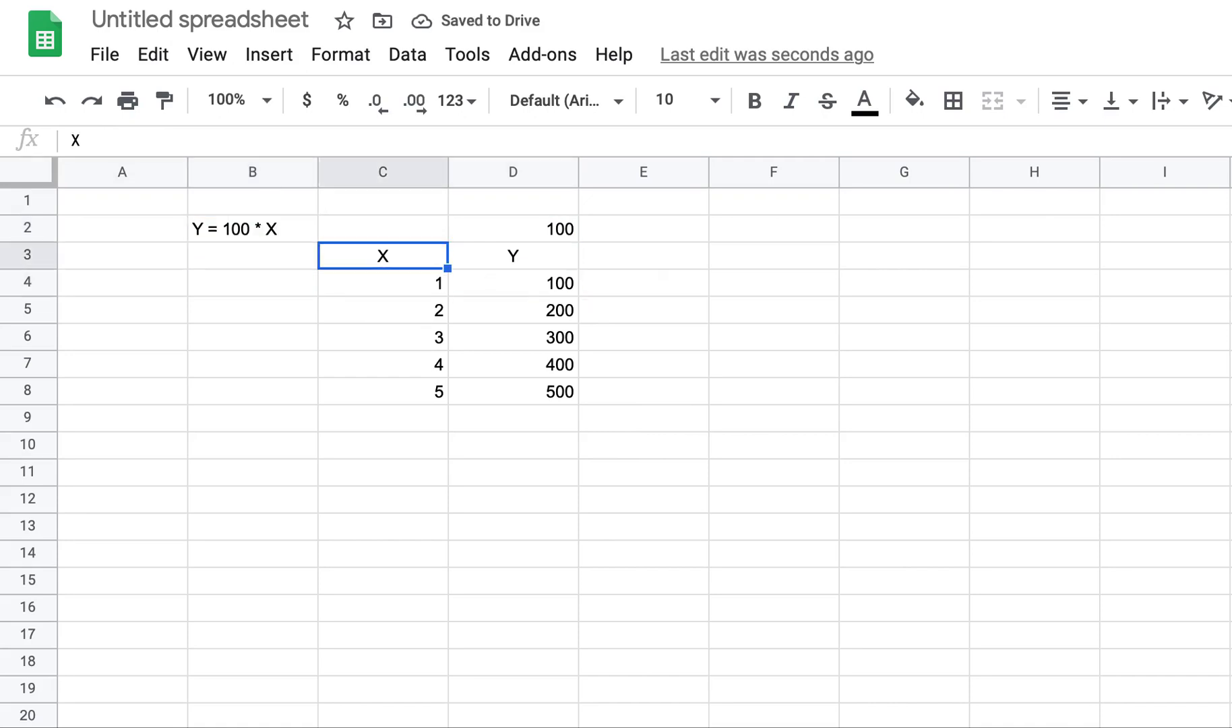
key(Up)
key(Right)
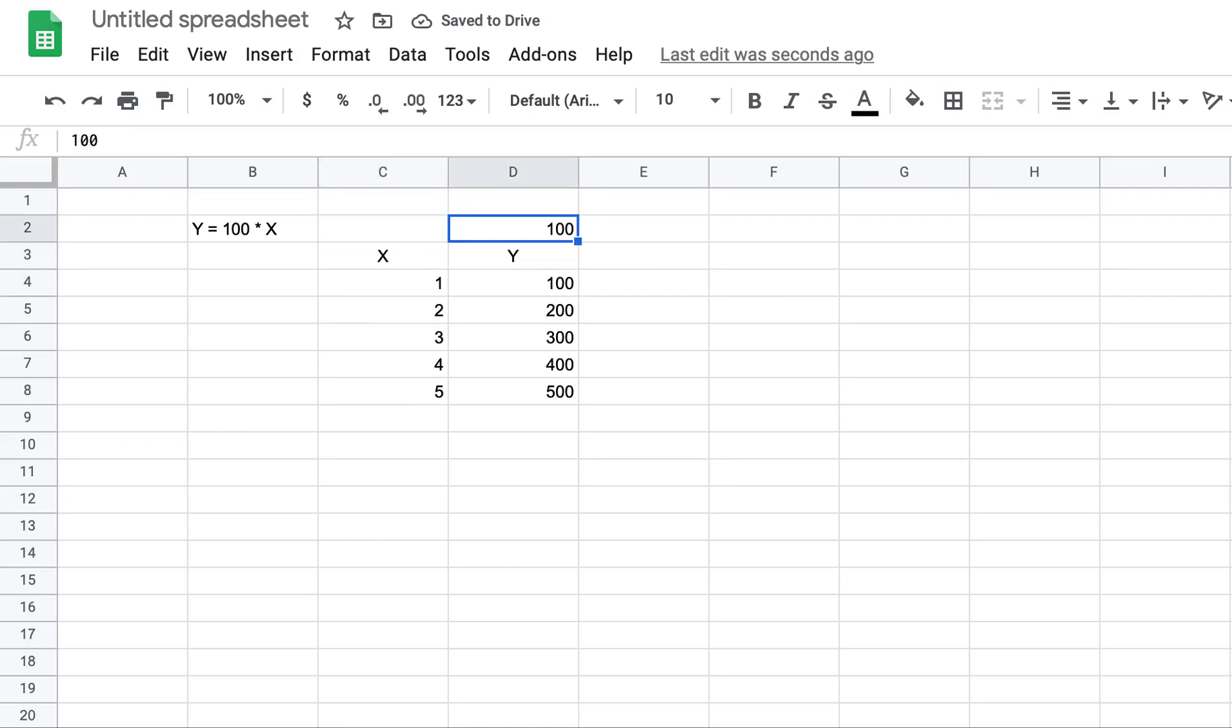
text(300)
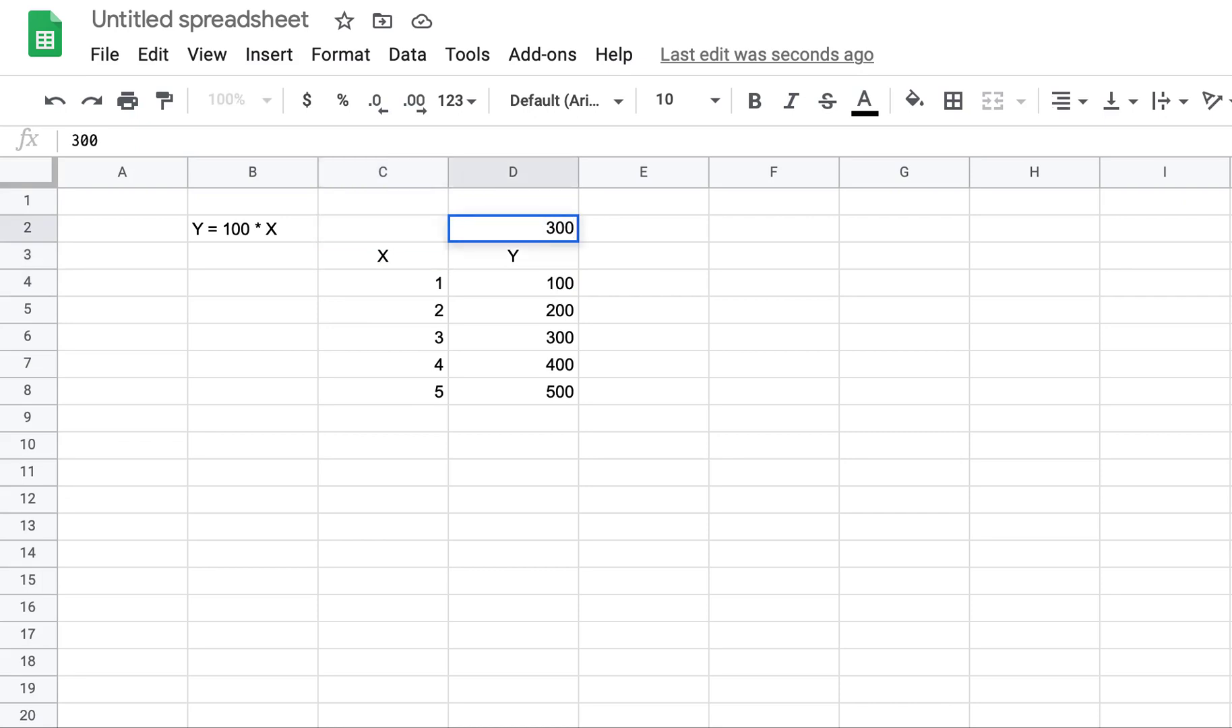
key(Return)
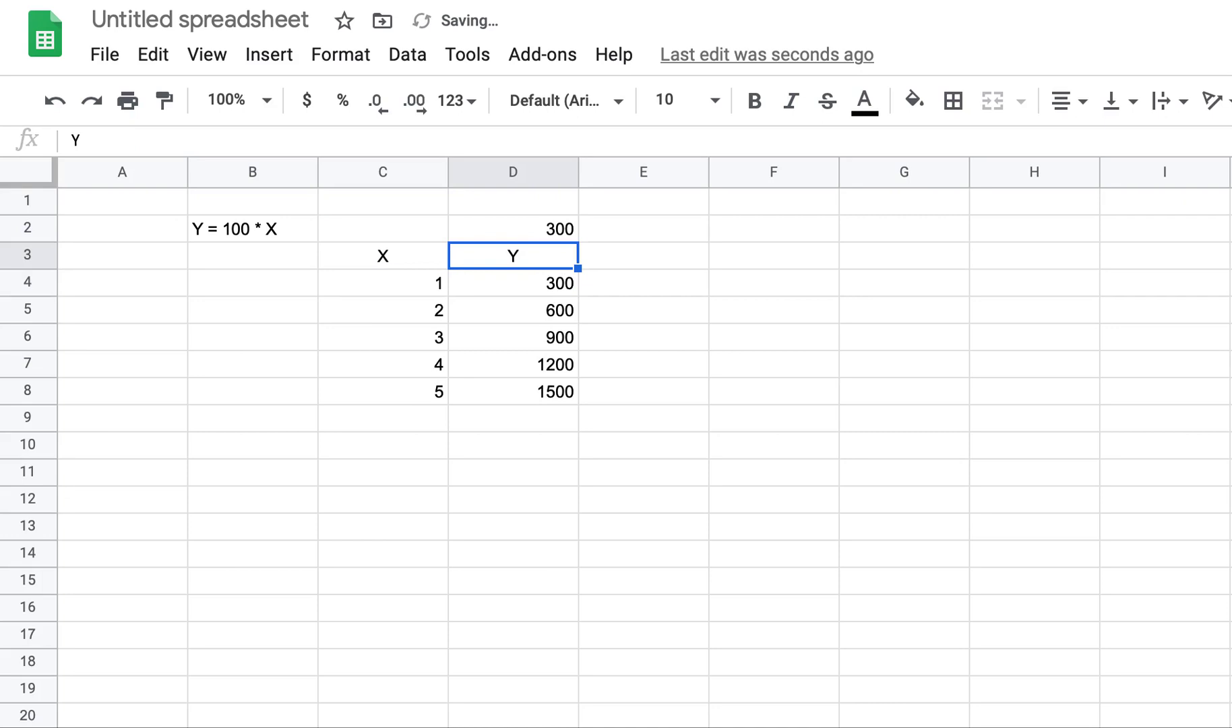
Review the Y formulas in D4:D8 and the multiplier in D2 that they reference.
key(Down)
key(Down)
key(Down)
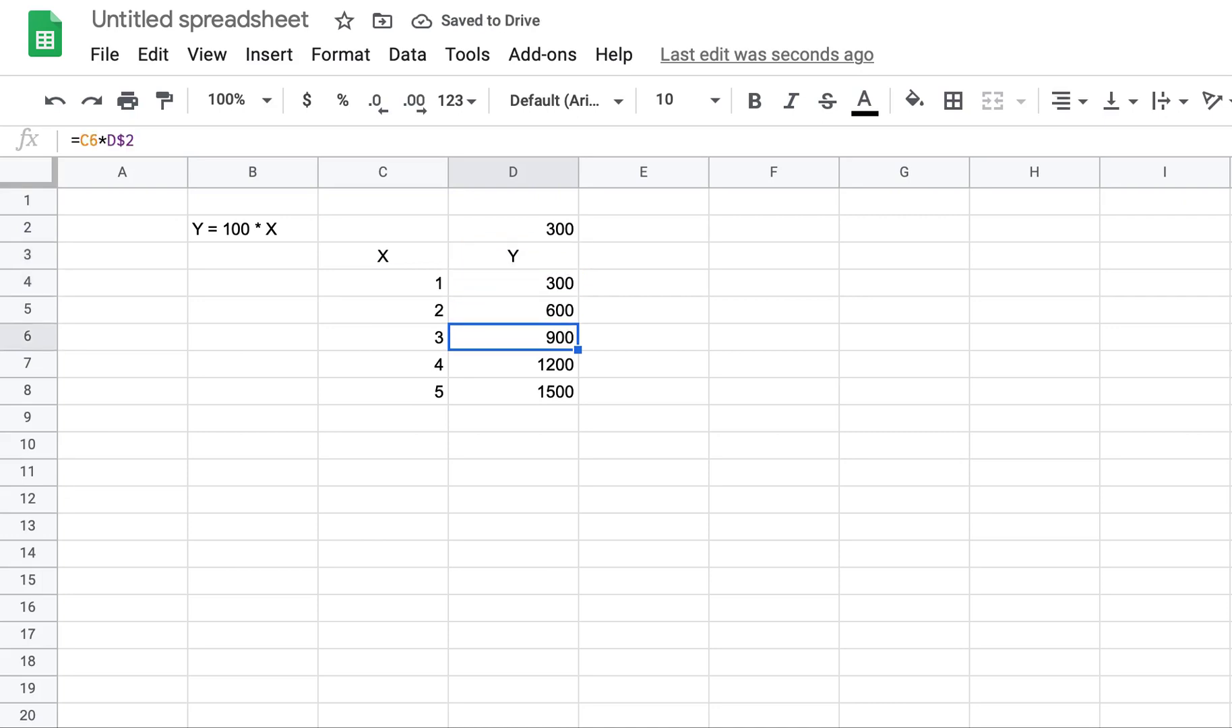
key(Up)
key(Up)
key(Down)
key(Down)
key(Down)
key(Down)
key(Up)
key(Up)
key(Up)
key(Up)
key(Up)
key(Up)
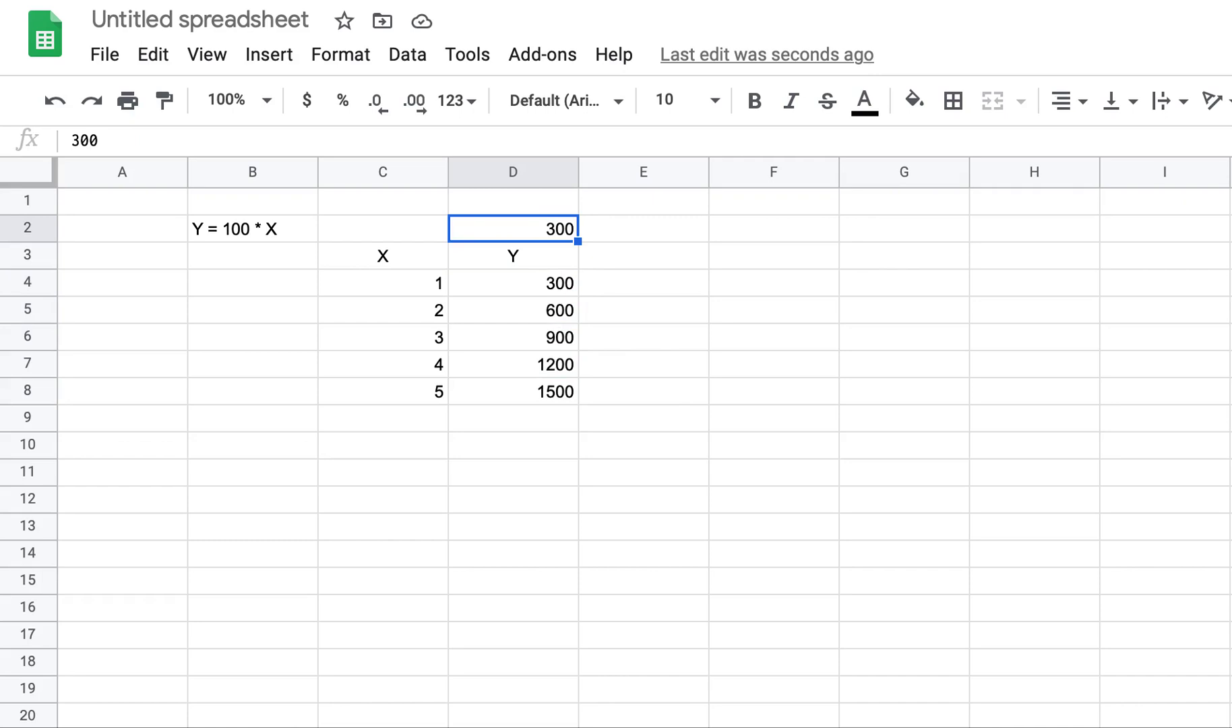
Clear the equation text in cell B2 and the multiplier in cell D2.
key(Down)
key(Left)
key(Left)
key(Up)
key(Delete)
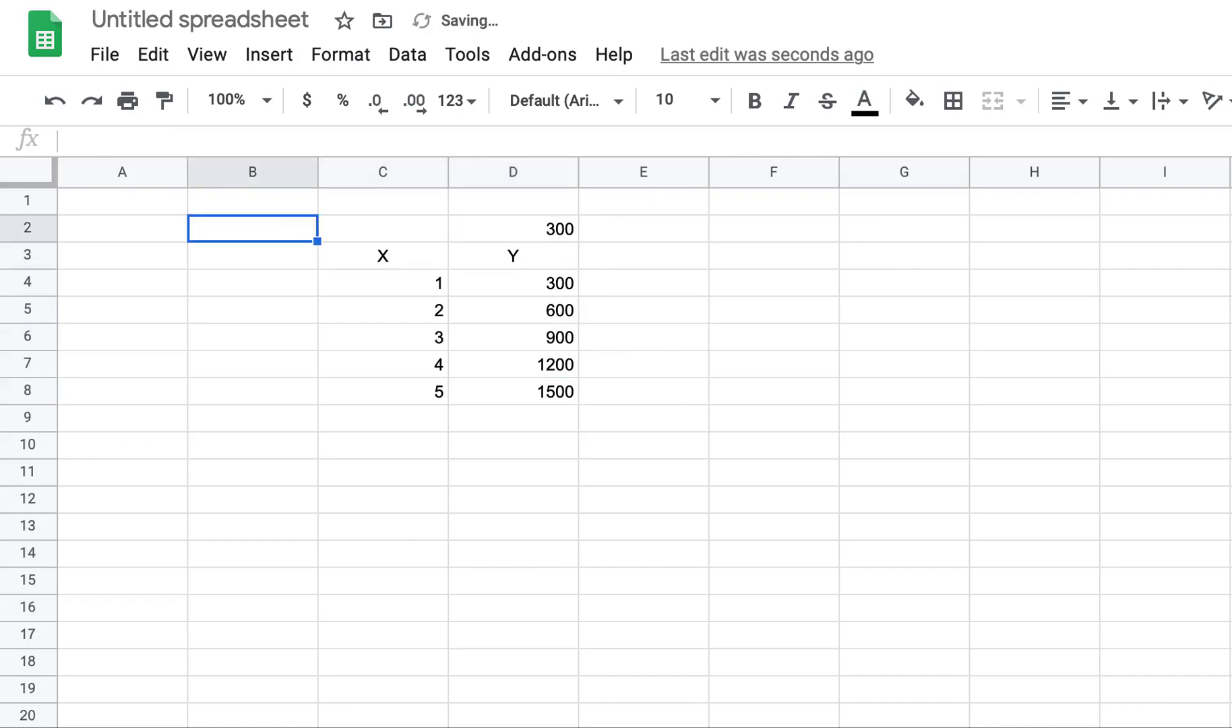
key(Right)
key(Right)
key(Delete)
Clear the Y heading in D3 and the formulas in D4:D8.
key(Left)
key(Down)
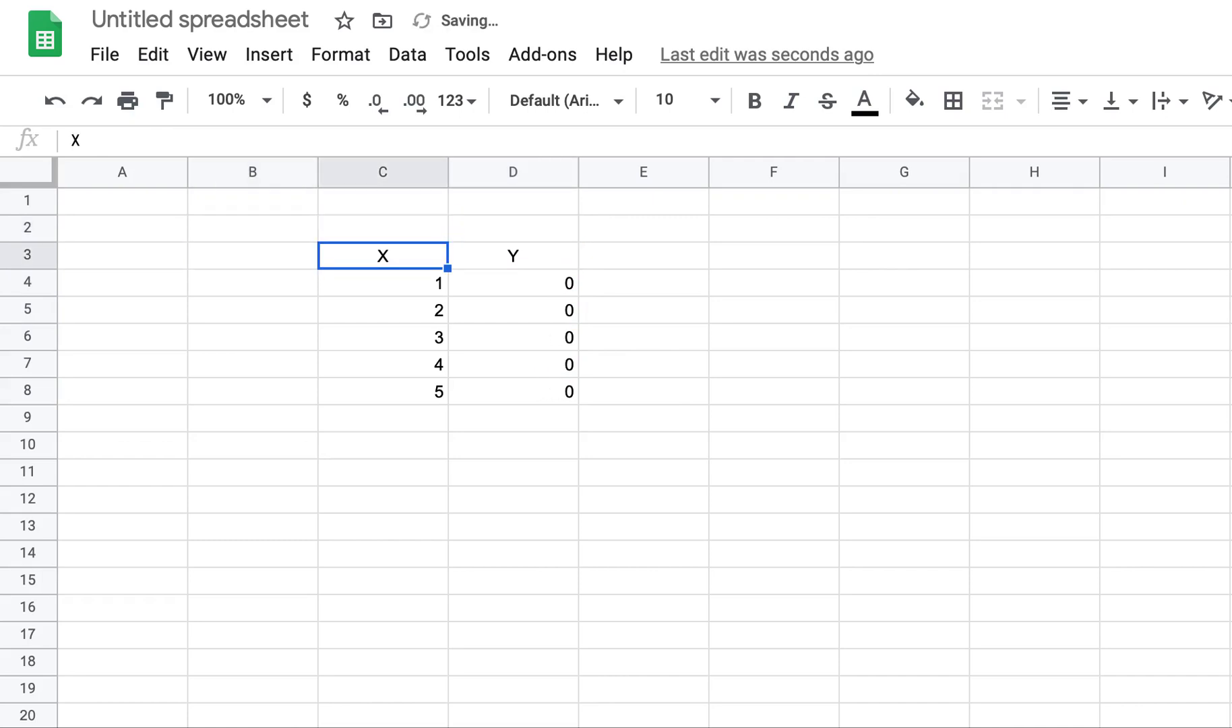
key(Right)
key(Delete)
key(Down)
key(Left)
key(Up)
key(Right)
key(Down)
key(shift+Down)
key(shift+Down)
key(shift+Down)
key(shift+Down)
key(Delete)
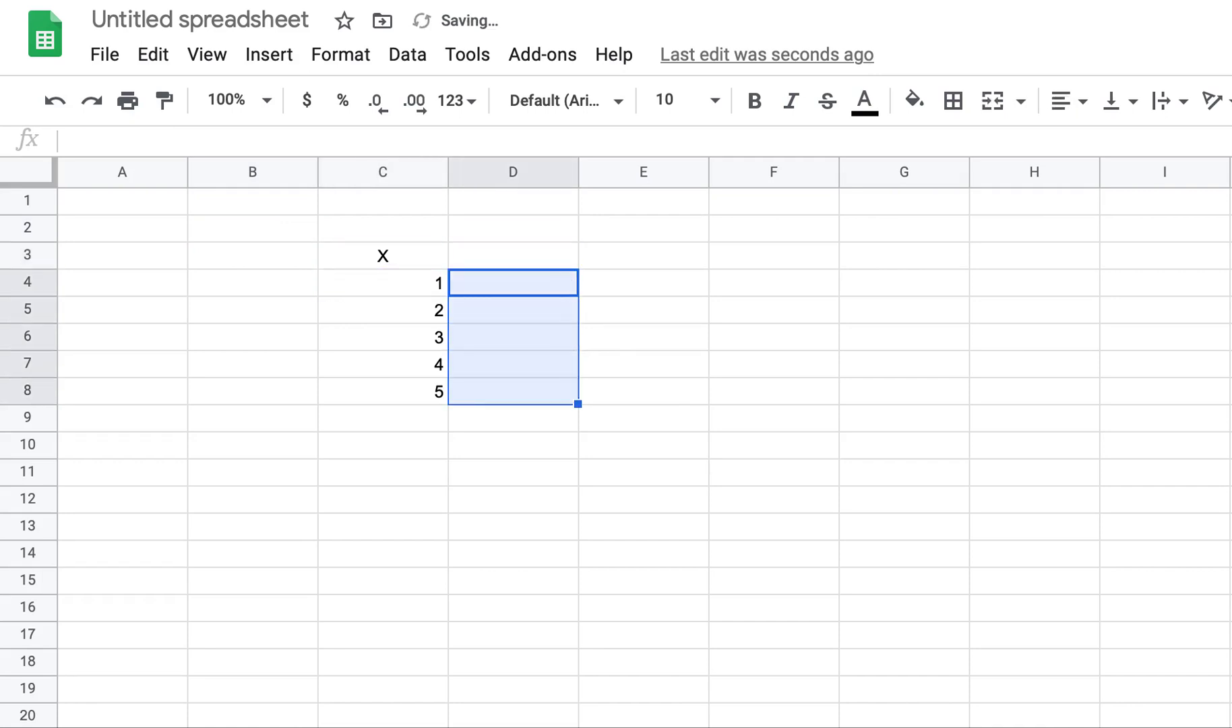
Copy the X column in C3:C8, including its heading.
key(Up)
key(Left)
key(shift+Down)
key(shift+Down)
key(shift+Down)
key(shift+Down)
key(shift+Down)
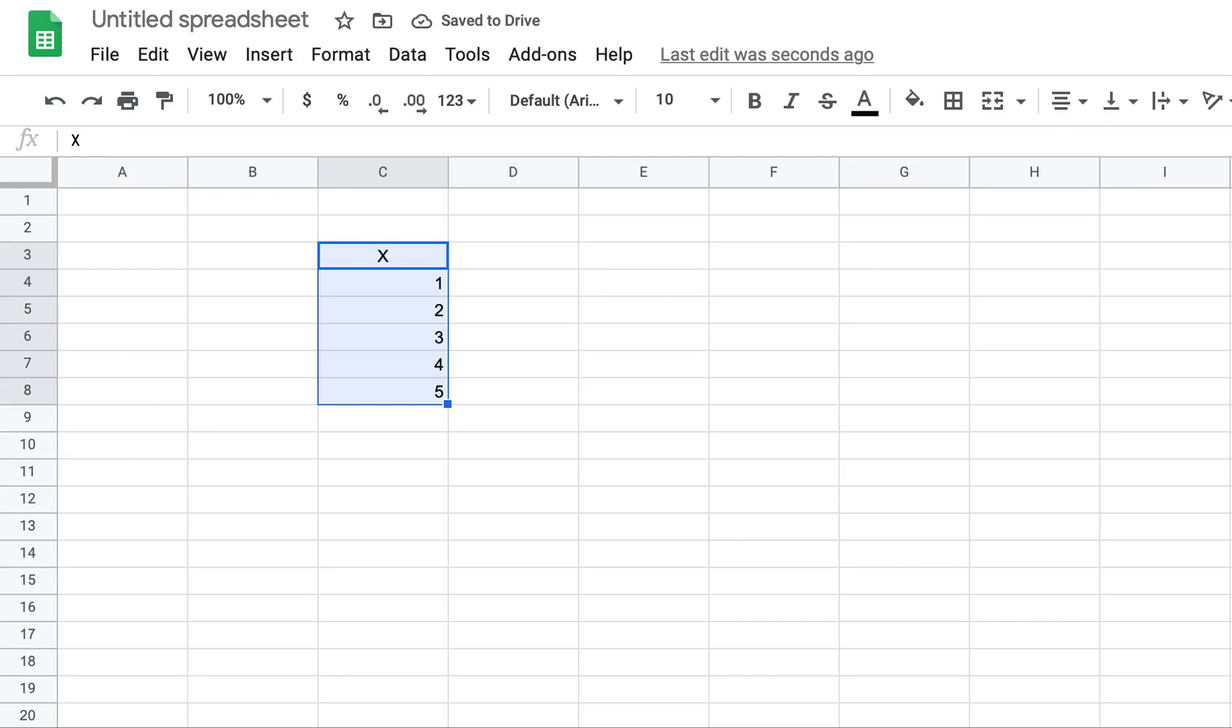
key(ctrl+c)
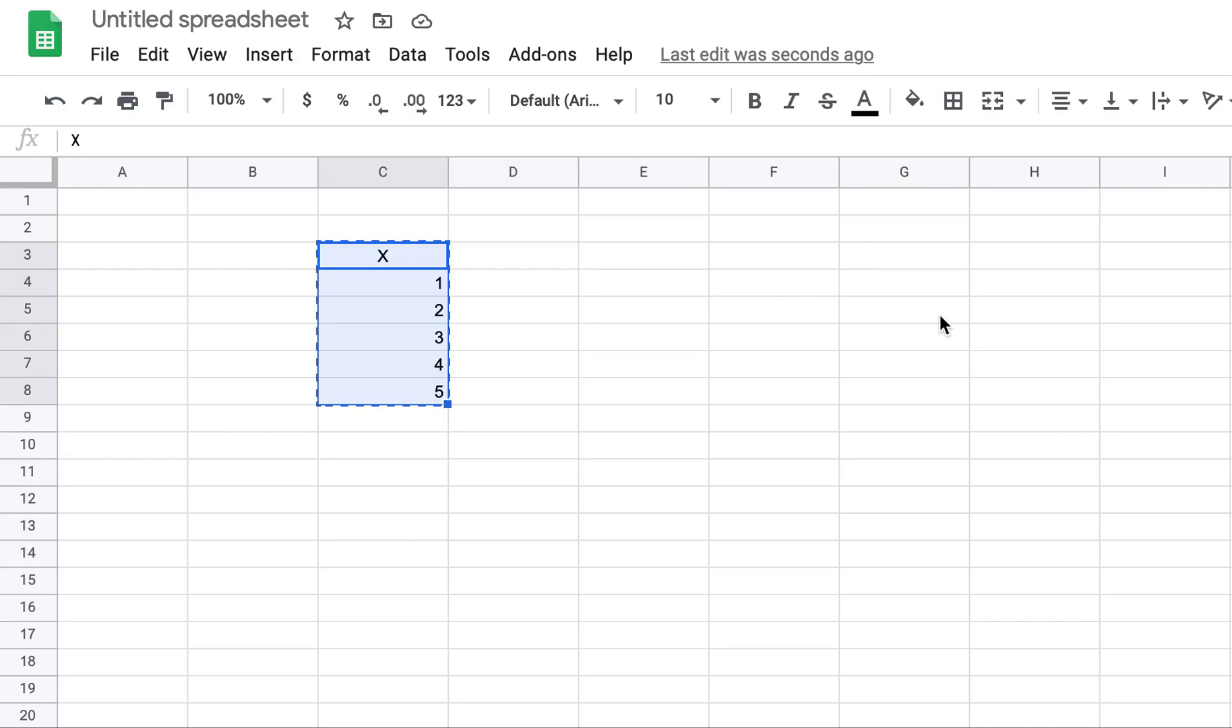
Paste the copied X column transposed into a row starting at cell C10.
click(395, 453)
right_click(375, 447)
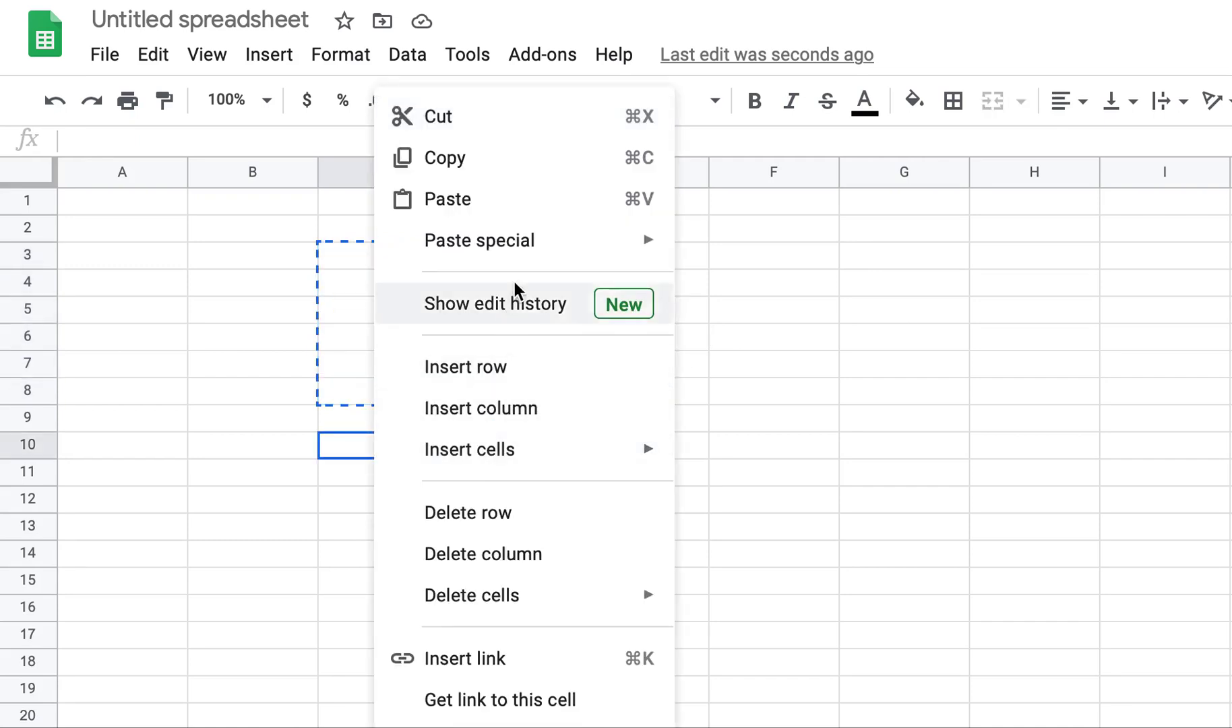
mouse_move(524, 240)
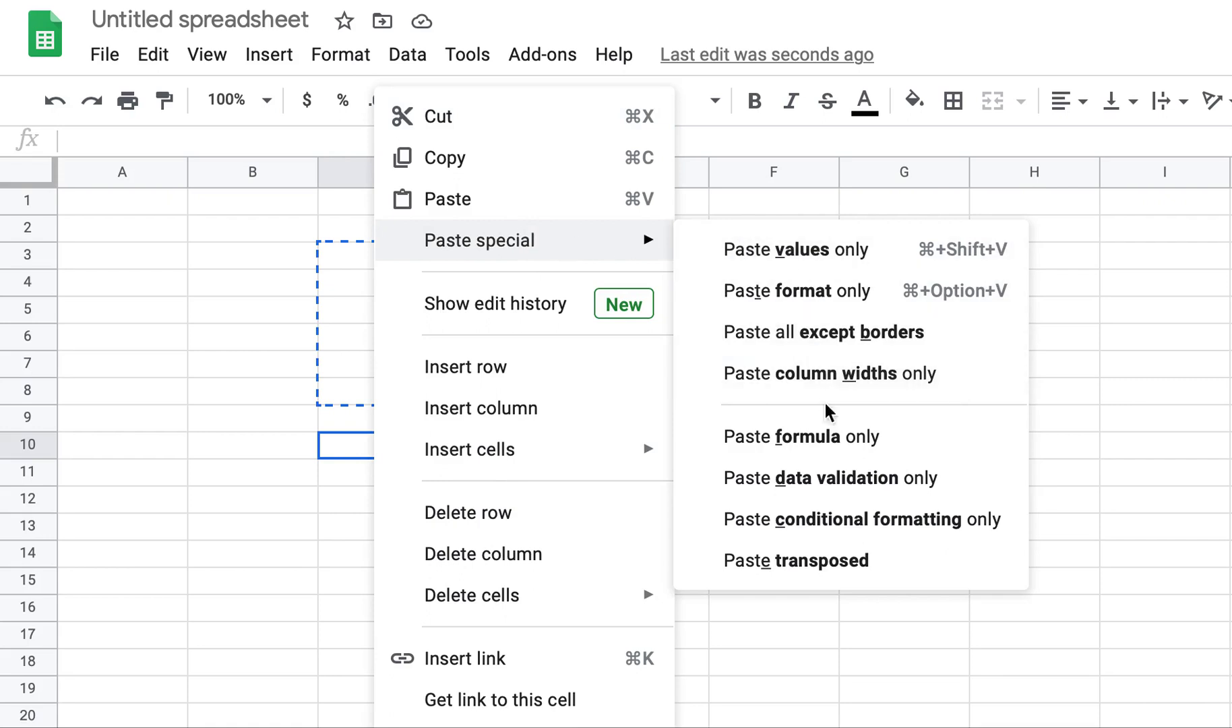
click(847, 570)
click(402, 451)
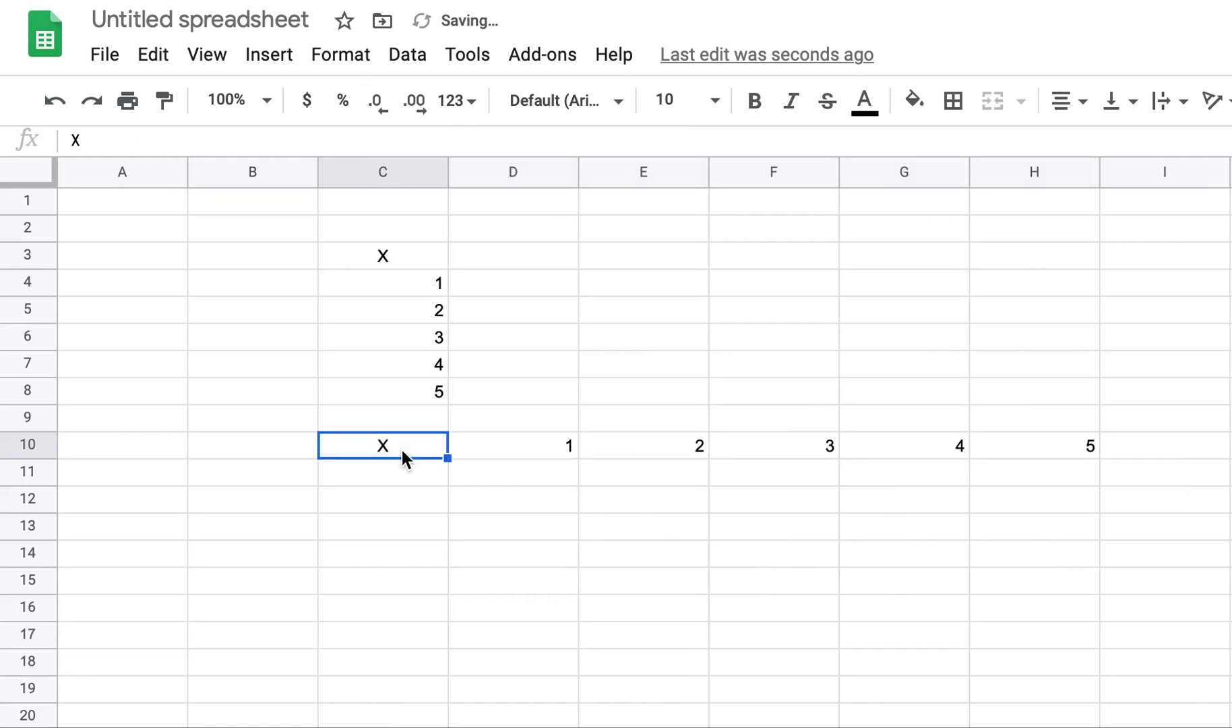
Review the transposed X row cell by cell along row 10.
key(Right)
key(Right)
key(Right)
key(Right)
key(Right)
key(Right)
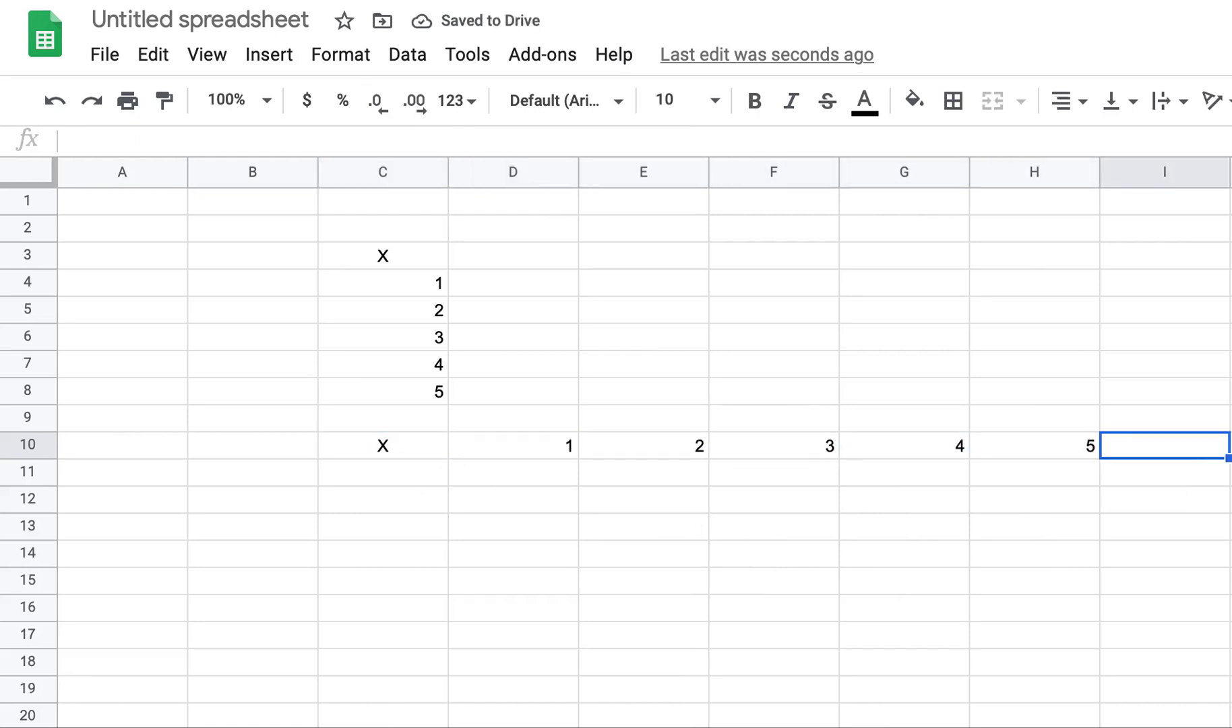
key(Left)
key(Left)
key(Left)
key(Left)
key(Left)
key(Left)
Delete the original vertical X list in C3:C8.
key(Up)
key(Up)
key(shift+Up)
key(shift+Up)
key(shift+Up)
key(shift+Up)
key(shift+Up)
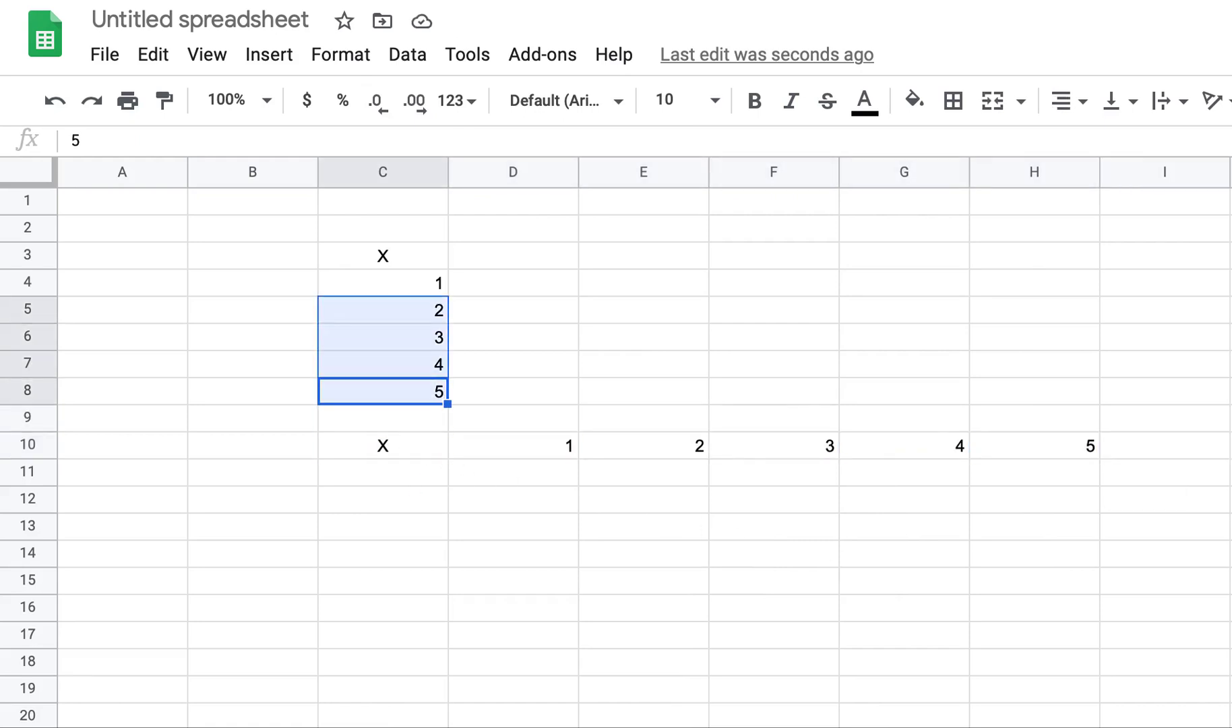
key(Delete)
Enter the label Y in C11 beneath the X label and center it horizontally.
key(Down)
key(Down)
key(Down)
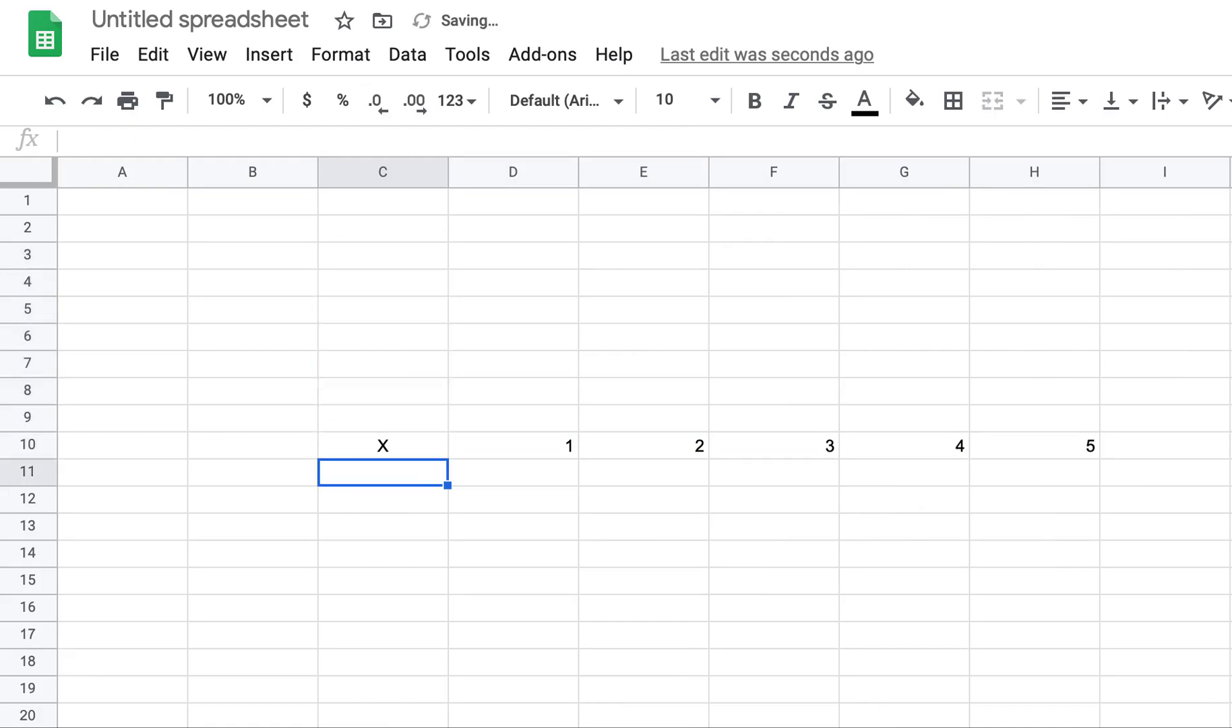
text(Y)
key(Tab)
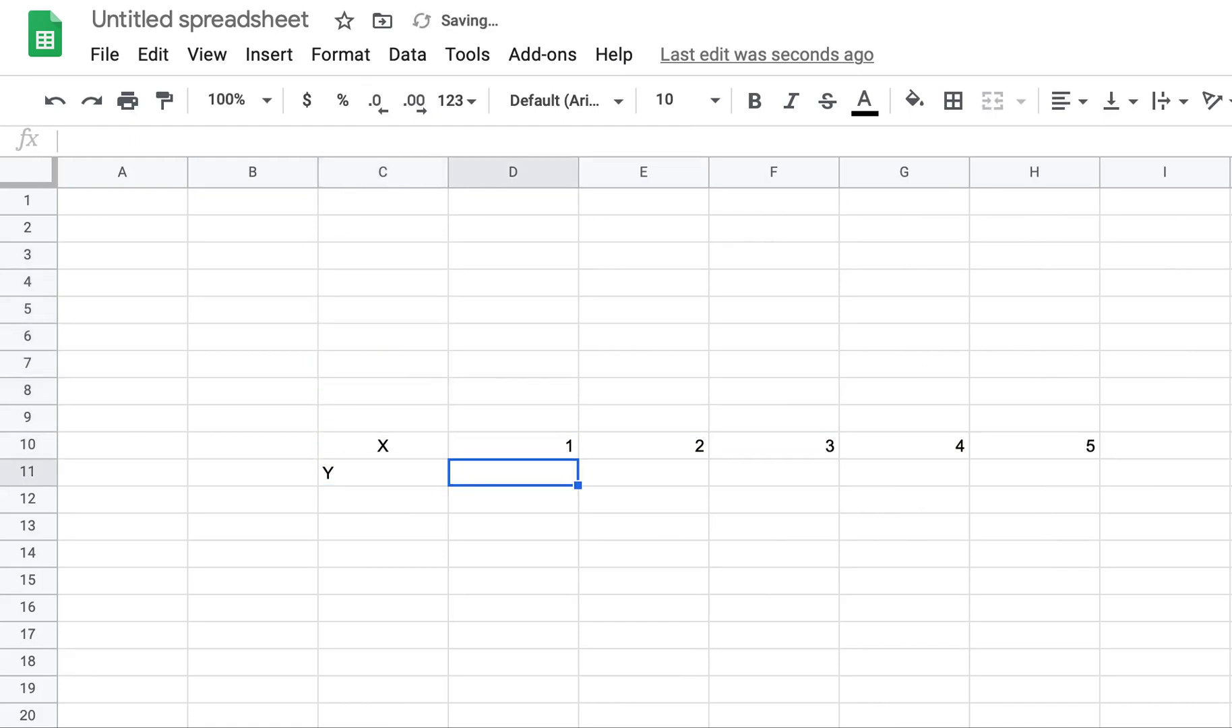
key(Left)
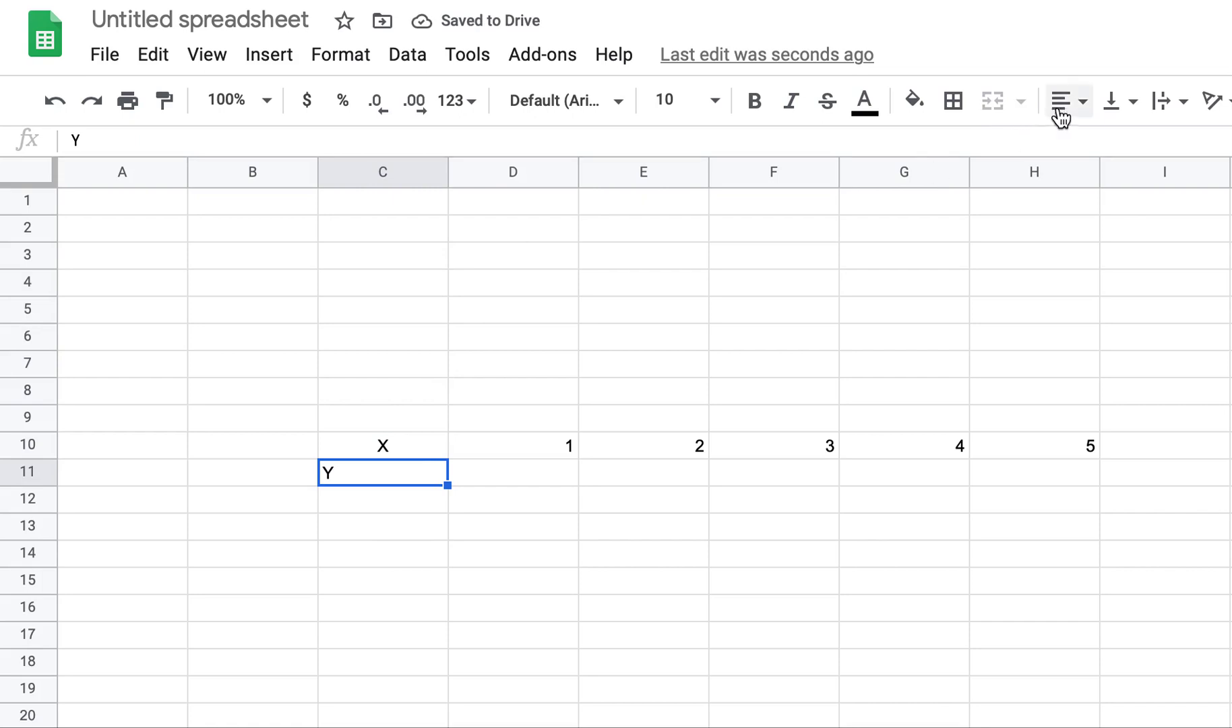
click(1059, 112)
click(1093, 147)
key(Right)
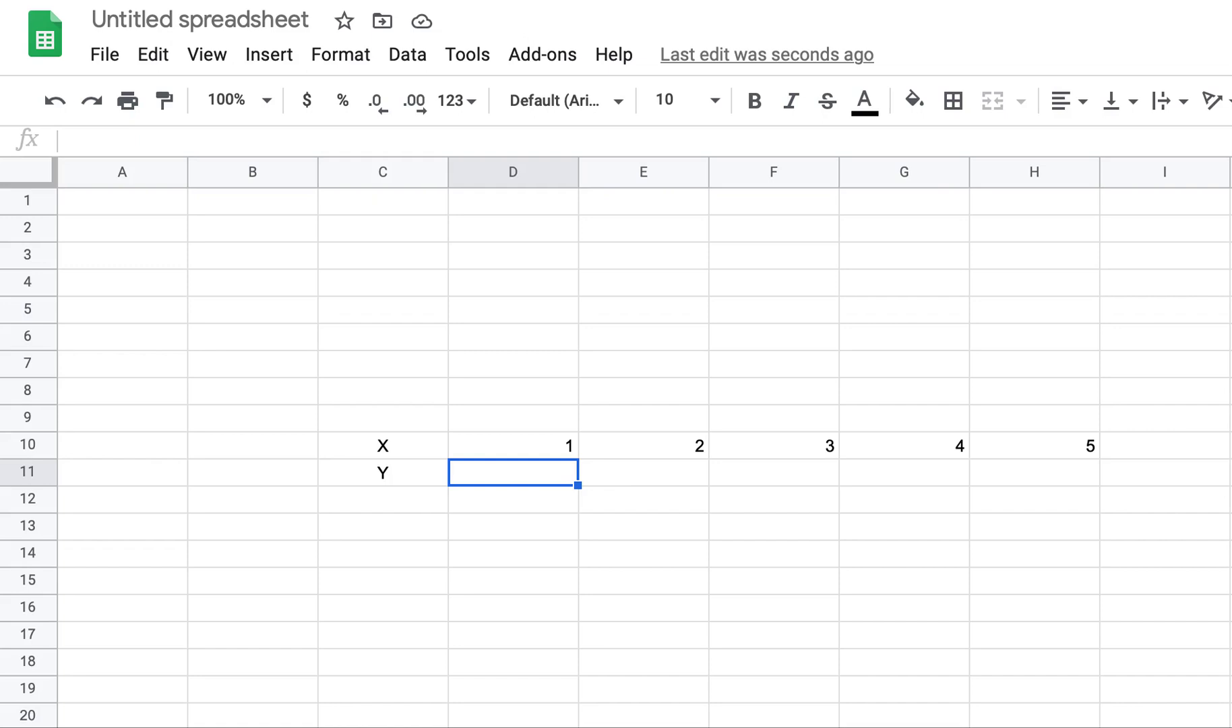
Select empty cell C6, four rows above the X label.
key(Down)
key(Down)
key(Up)
key(Up)
key(Up)
key(Up)
key(Up)
key(Up)
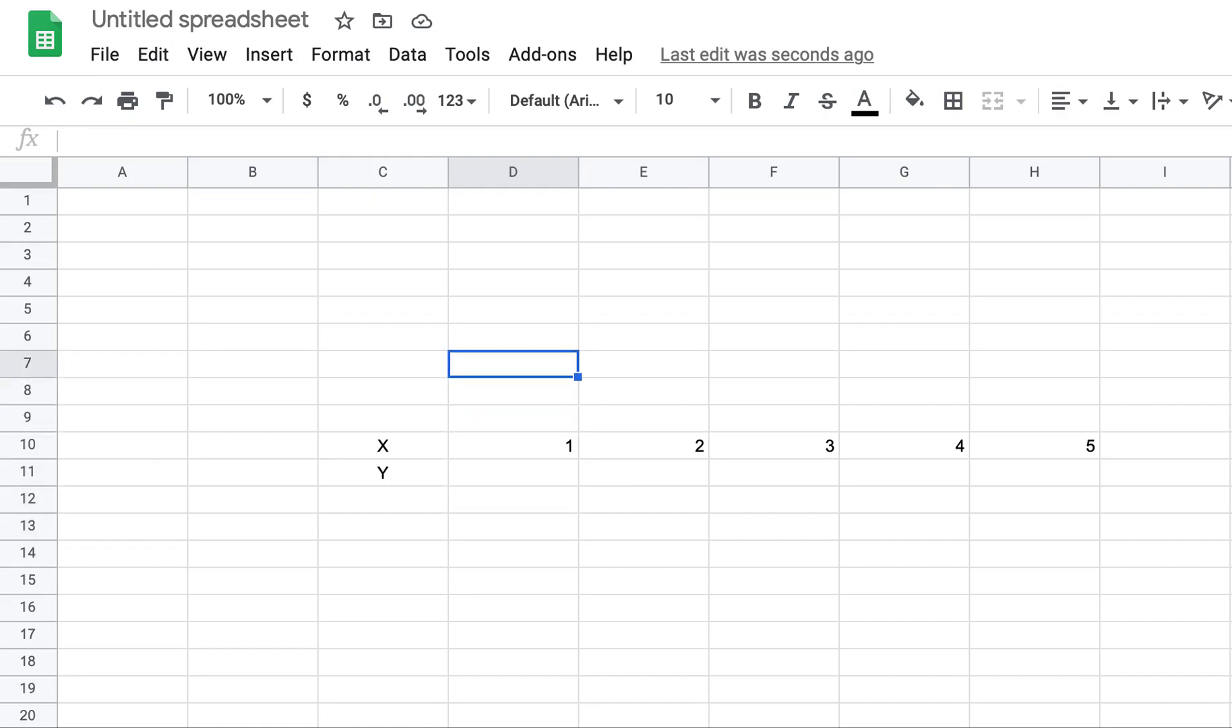
key(Left)
key(Up)
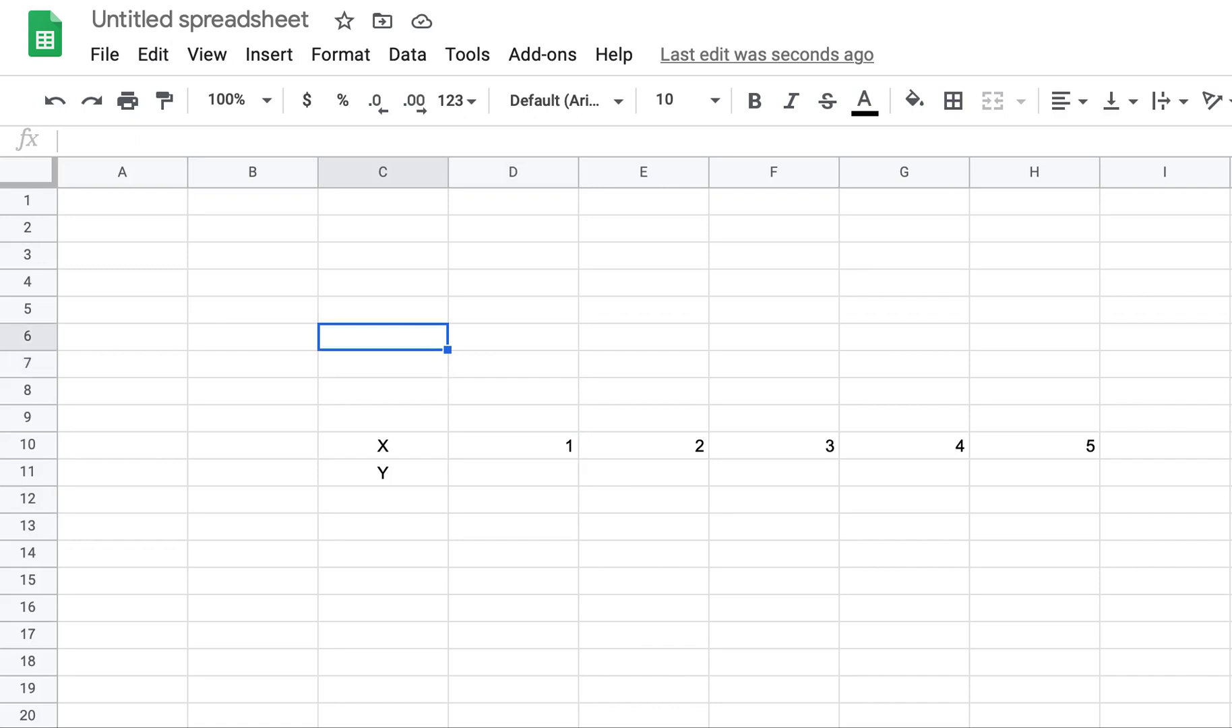
text(10)
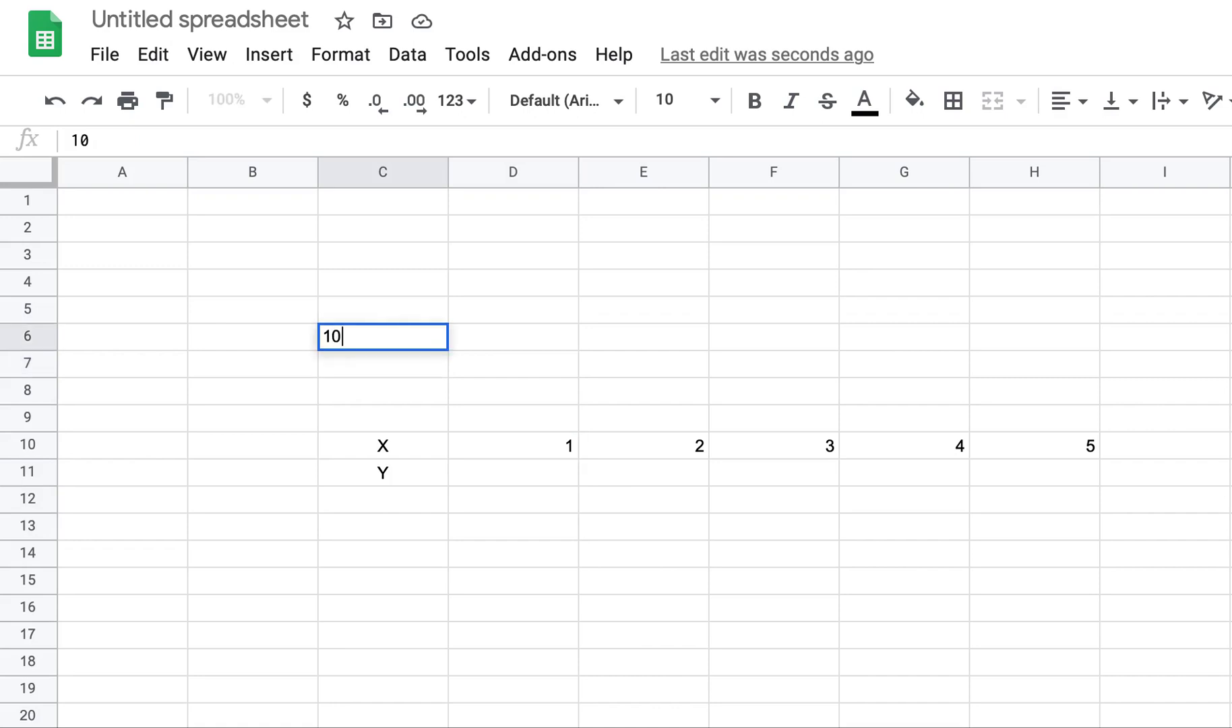
key(Return)
key(Up)
key(Delete)
Write the equation text Y = 10X + 3 X^2 in cell C6.
text(Y)
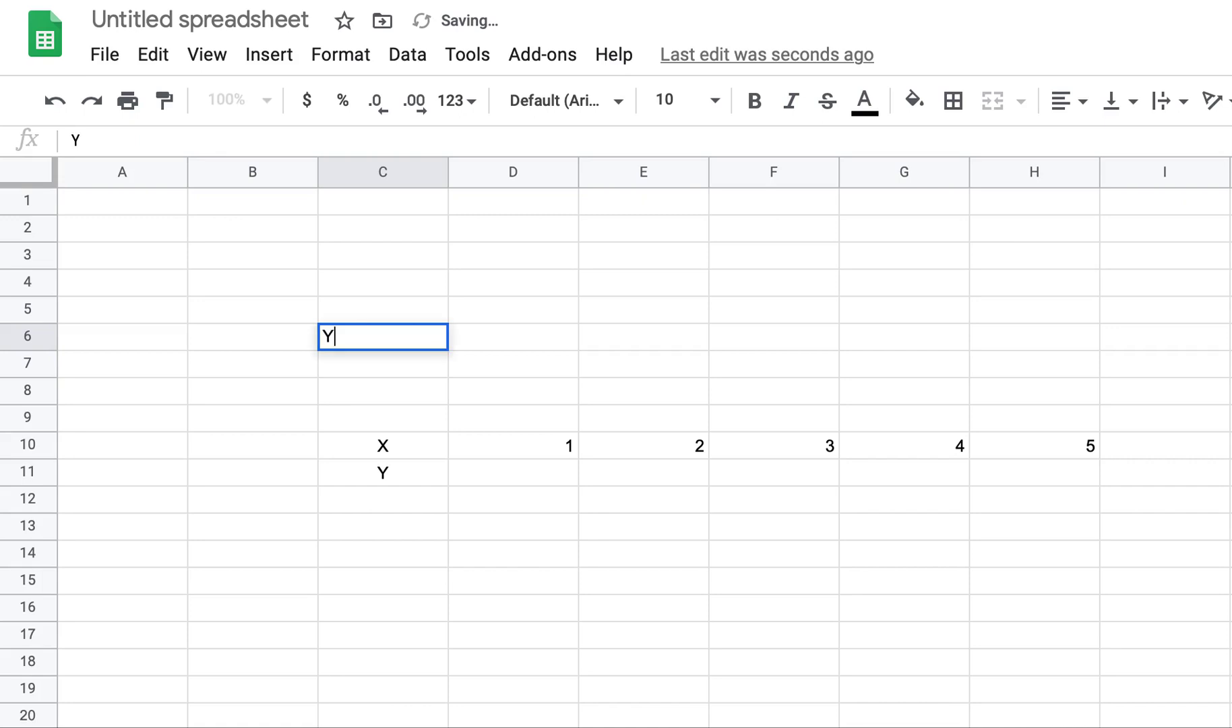
text( = 10X )
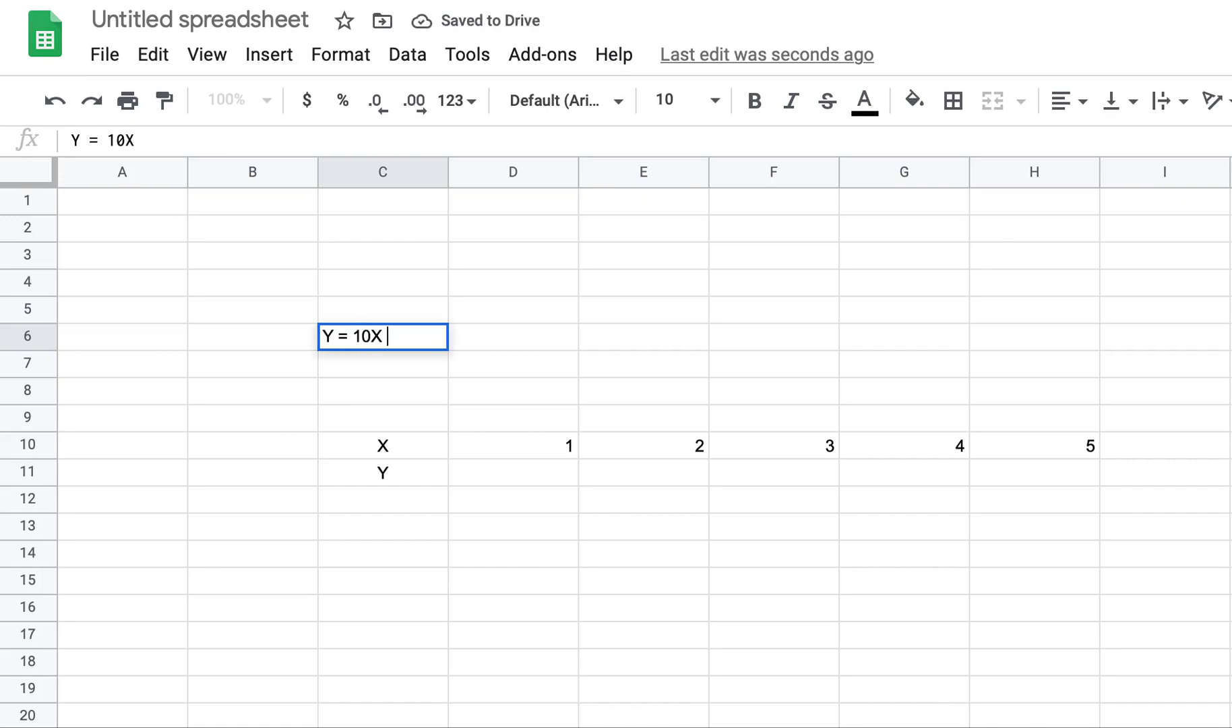
text(+ 3X^2)
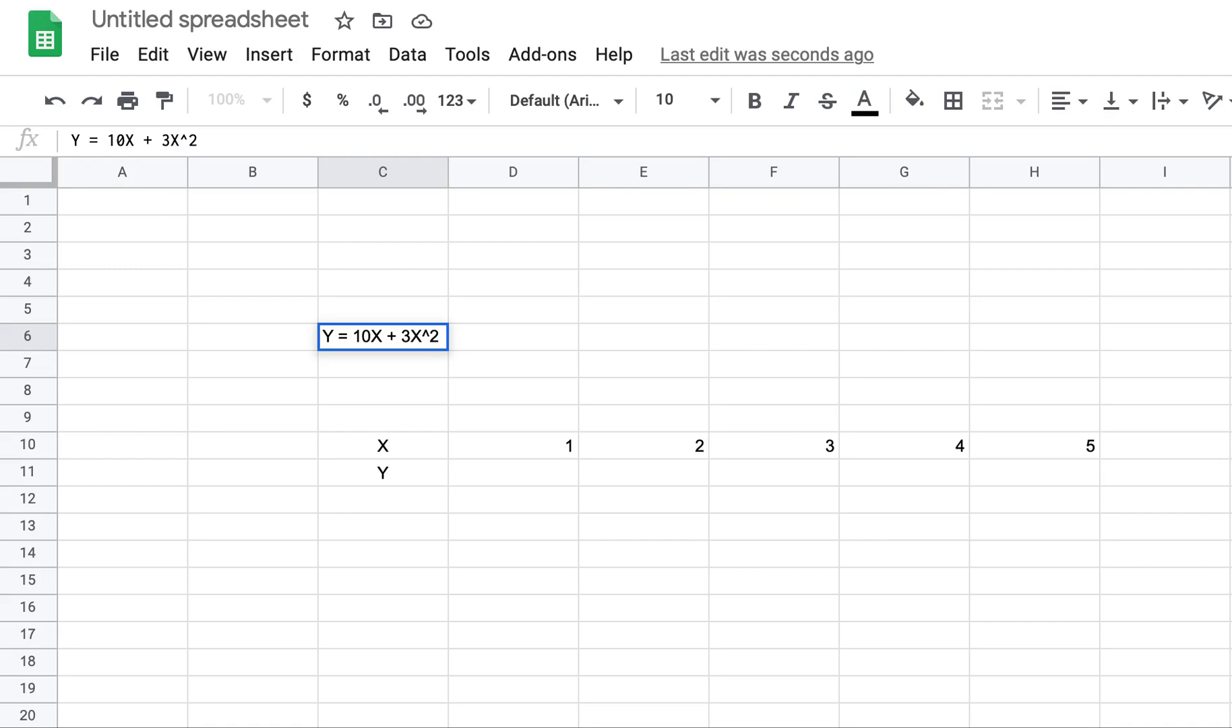
click(412, 336)
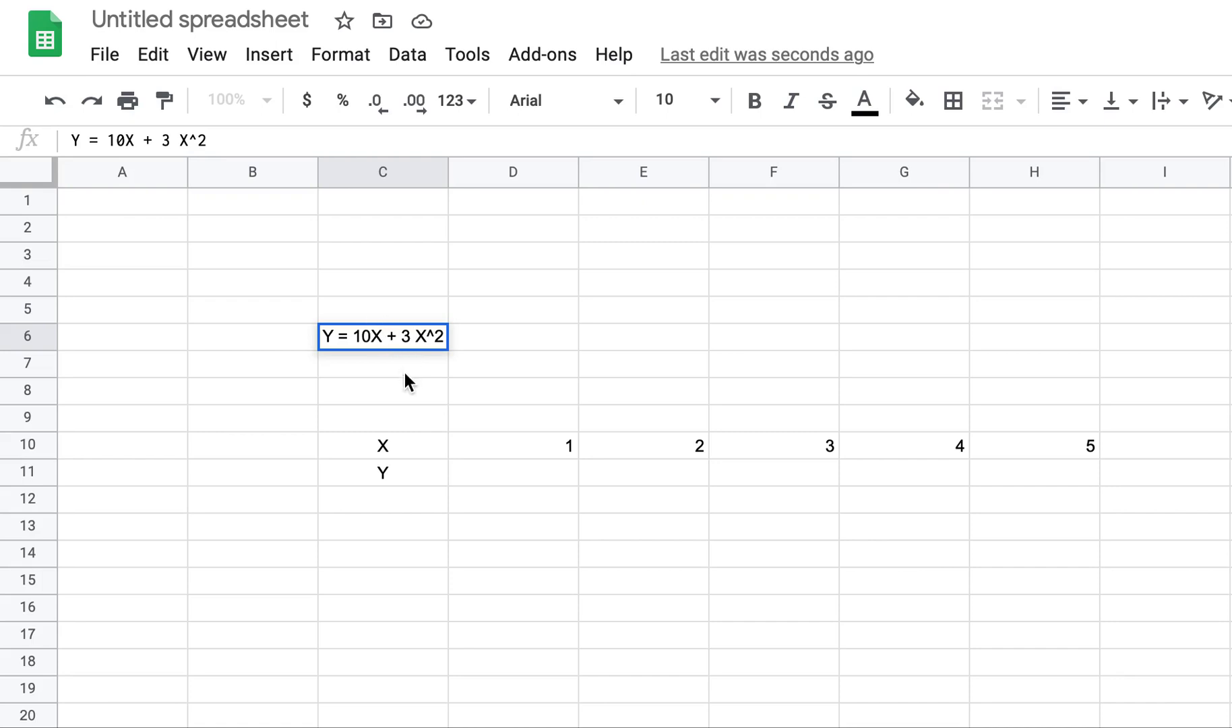
Change the coefficients of the C6 equation to 9 for X and 7 for X^2.
drag(371, 335, 402, 336)
click(412, 335)
click(370, 335)
key(BackSpace)
key(BackSpace)
text(9)
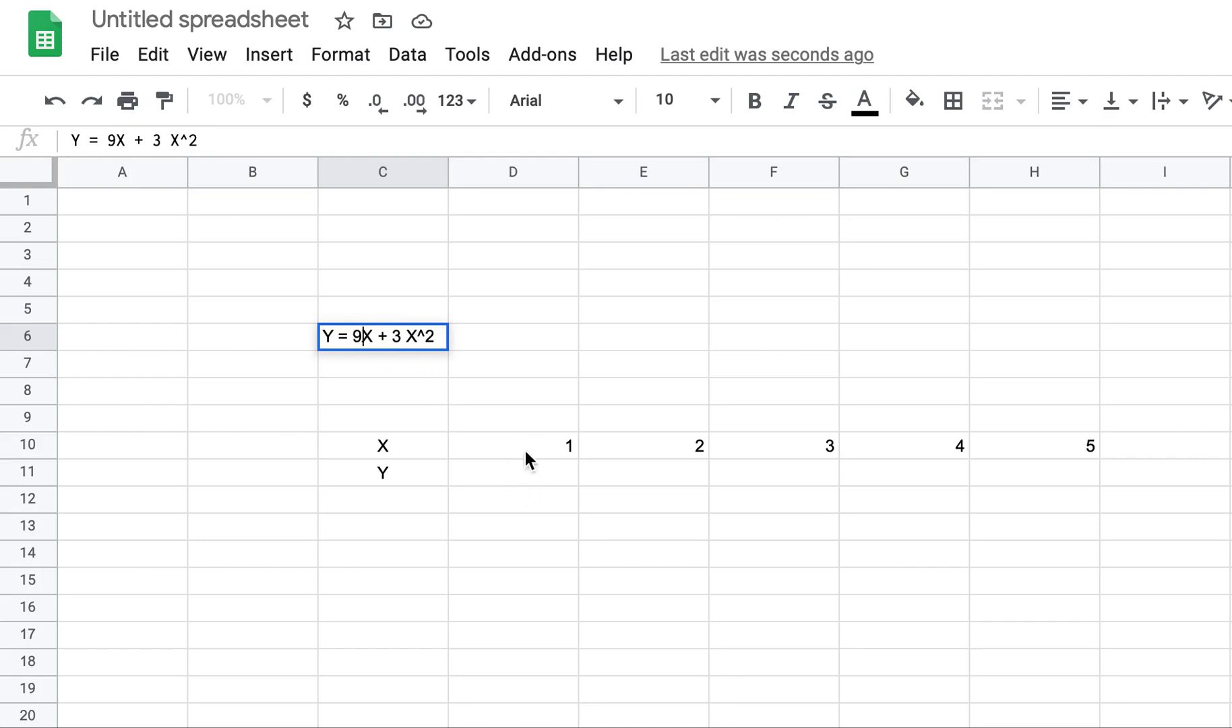
click(402, 337)
key(BackSpace)
text(7)
key(Left)
key(Left)
key(Return)
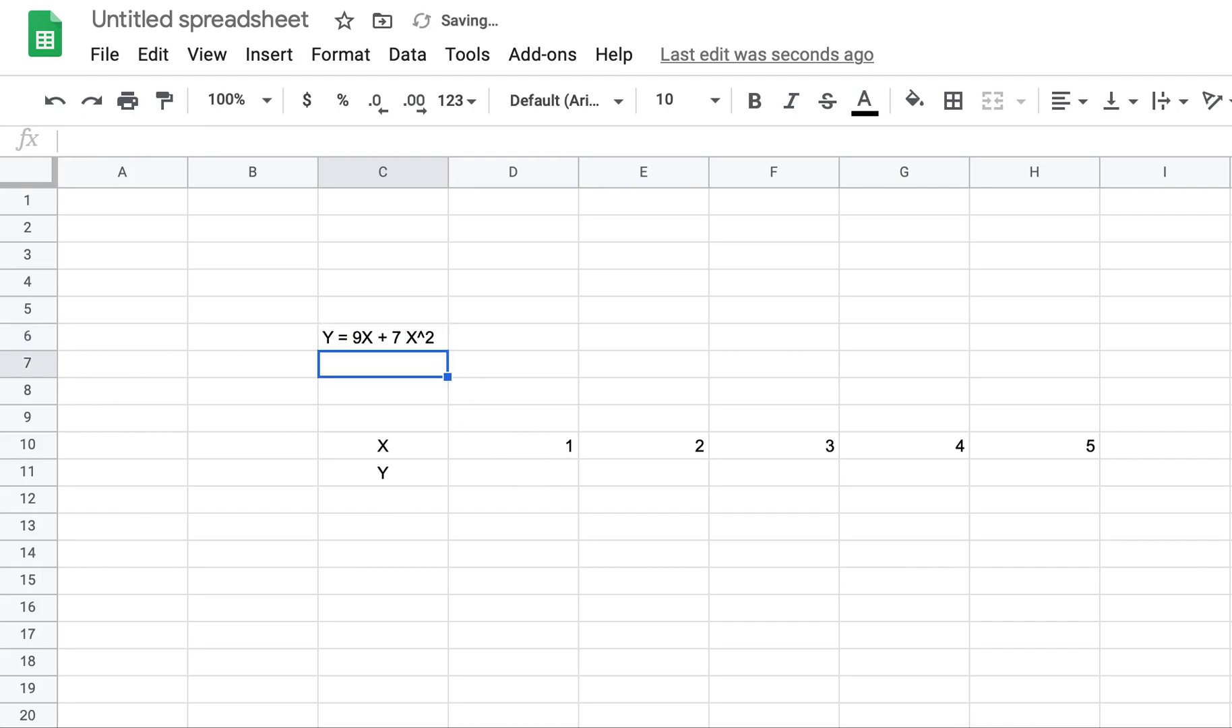
Replace the numeric coefficients in the C6 equation with letters so it reads Y = aX + bX^2.
key(Up)
click(116, 139)
key(BackSpace)
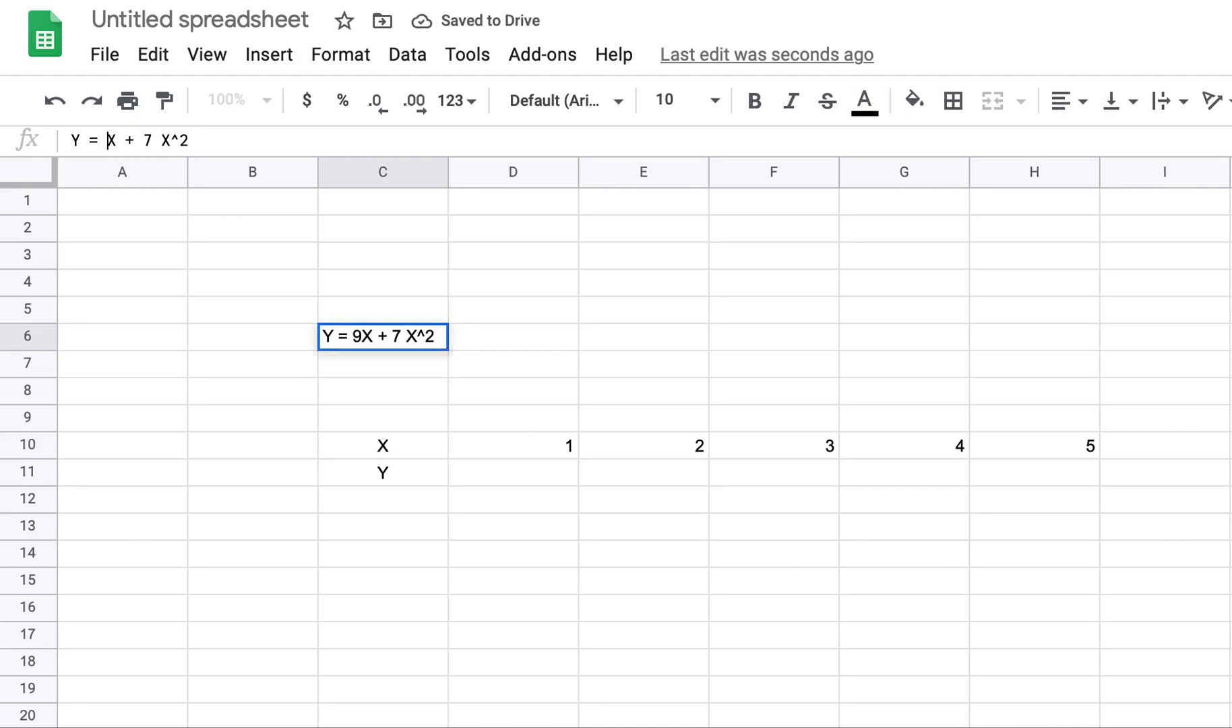
text(a)
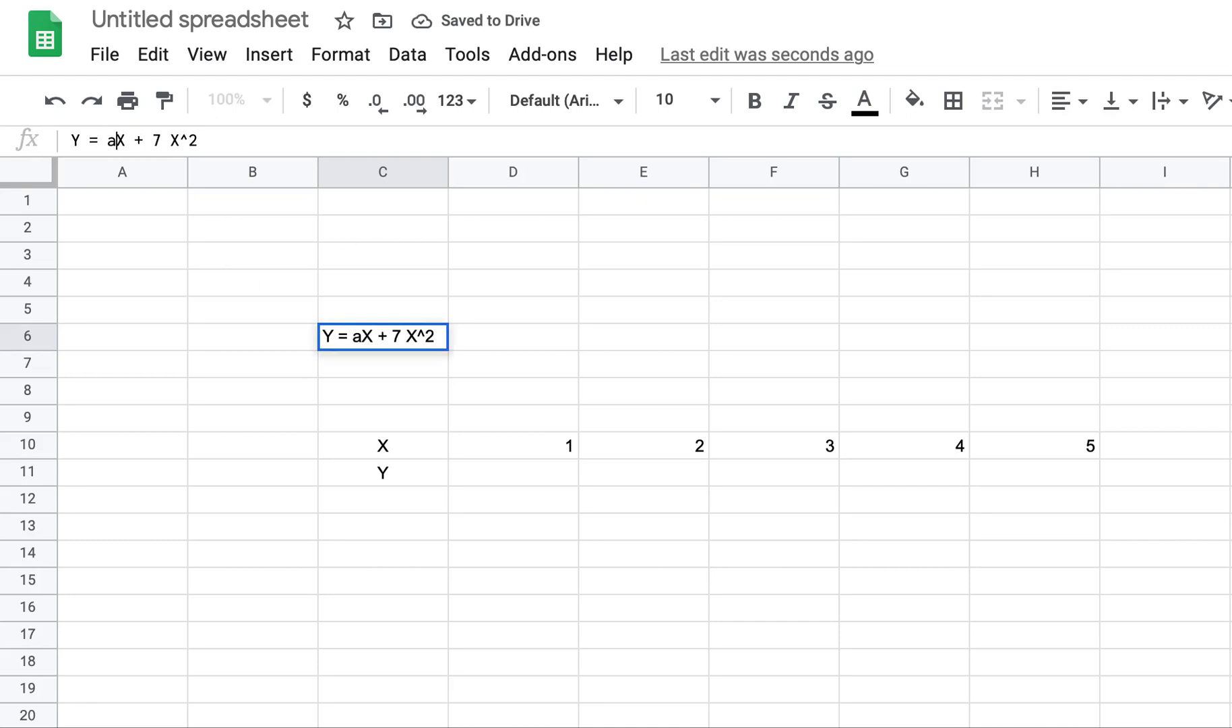
click(172, 139)
key(BackSpace)
key(BackSpace)
text(b)
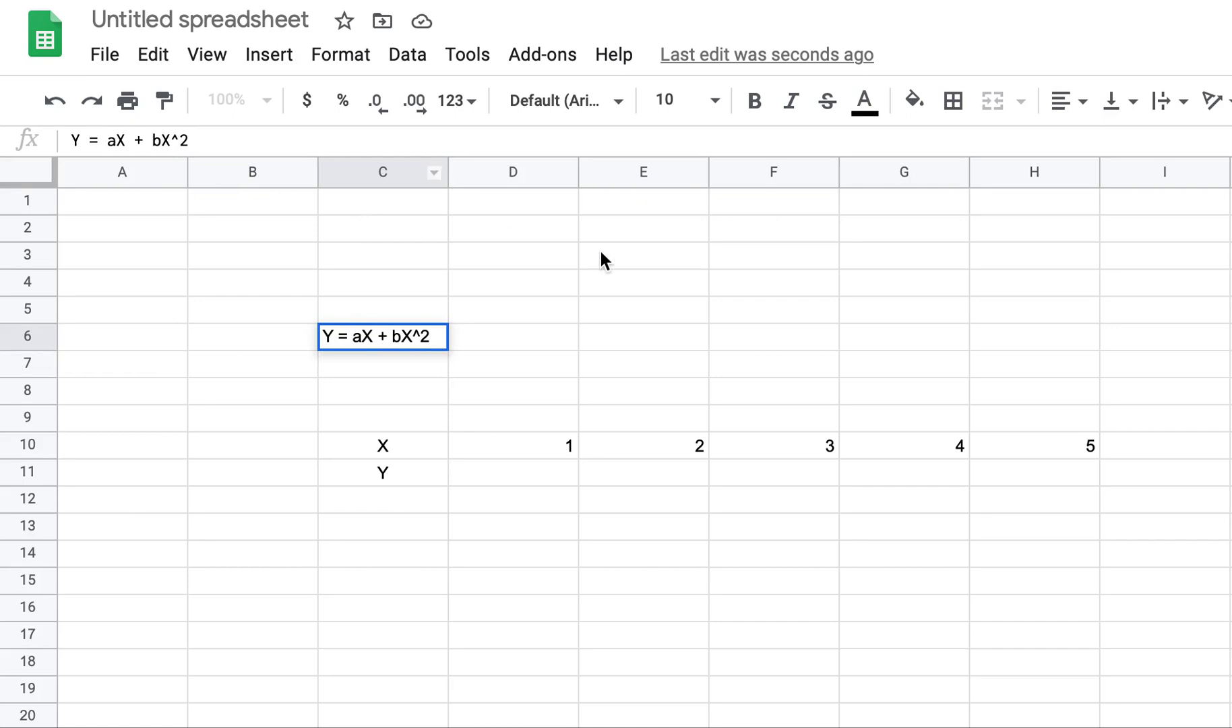
key(Return)
Look over the X values in row 10 and the Y label below.
key(Down)
key(Down)
key(Down)
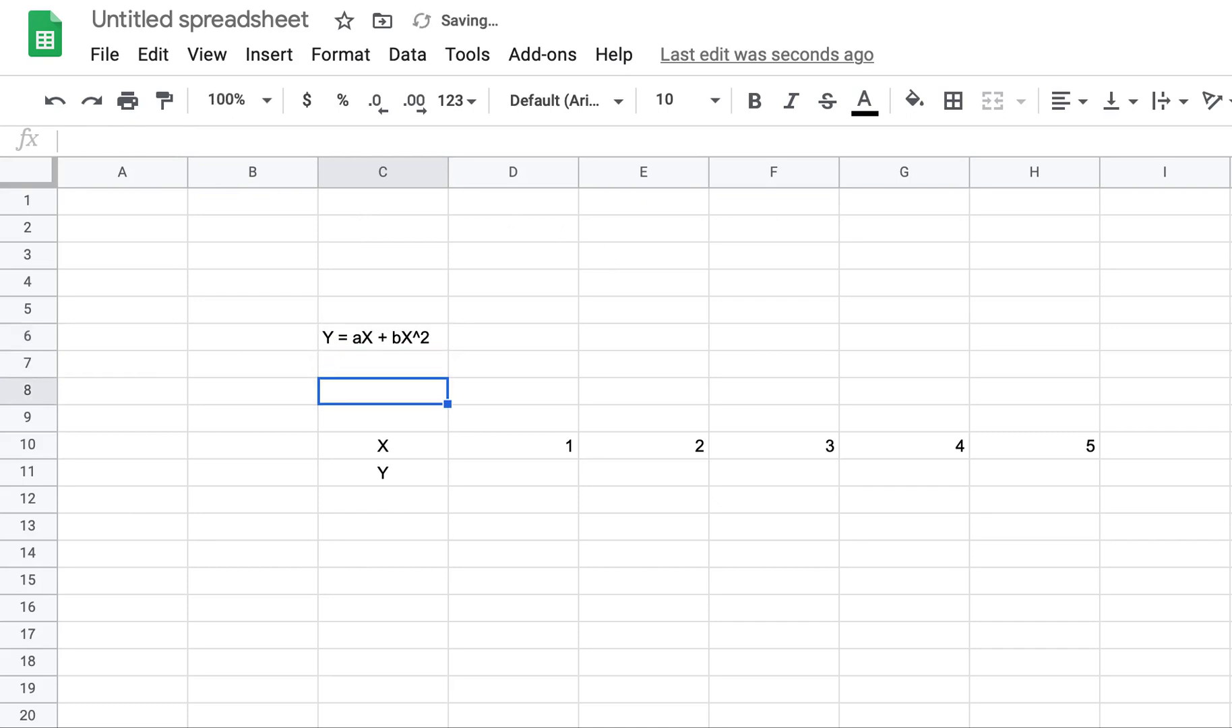
key(Right)
key(Right)
key(Right)
key(Right)
key(Right)
key(Right)
key(Left)
key(Left)
key(Left)
key(Left)
key(Left)
key(Left)
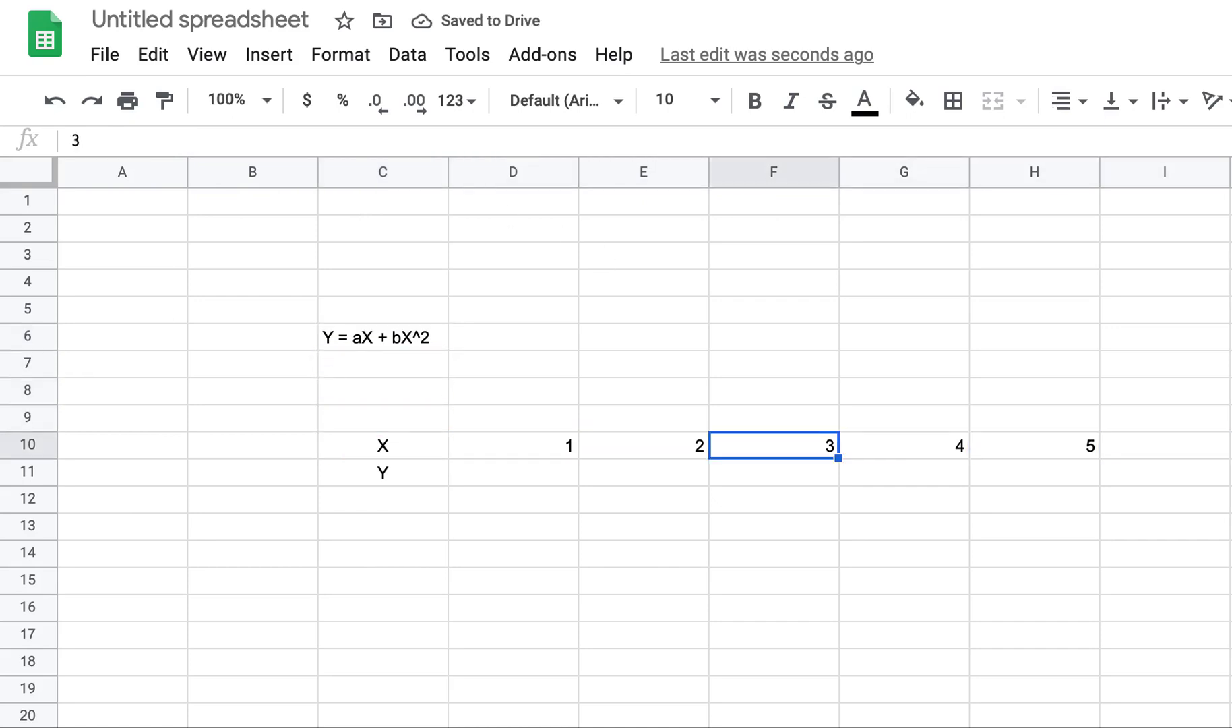
key(Down)
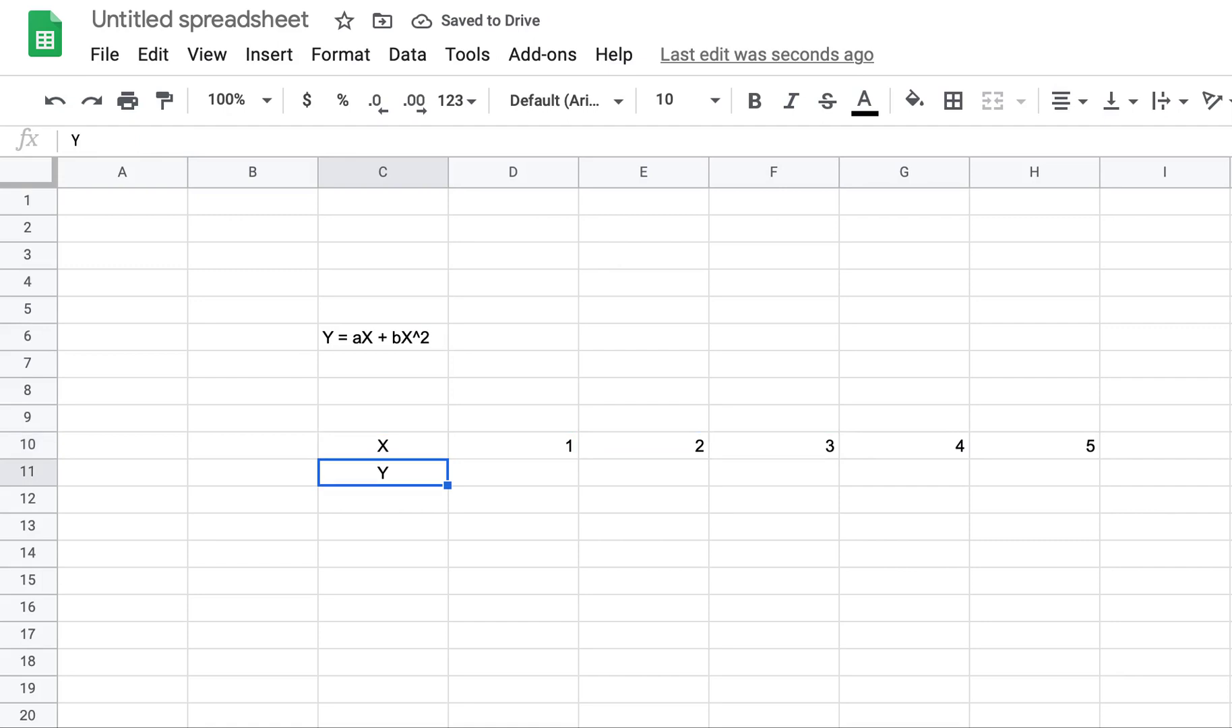
Enter the coefficient labels a in C7 and b in C8, below the equation.
key(Up)
key(Up)
key(Up)
key(Up)
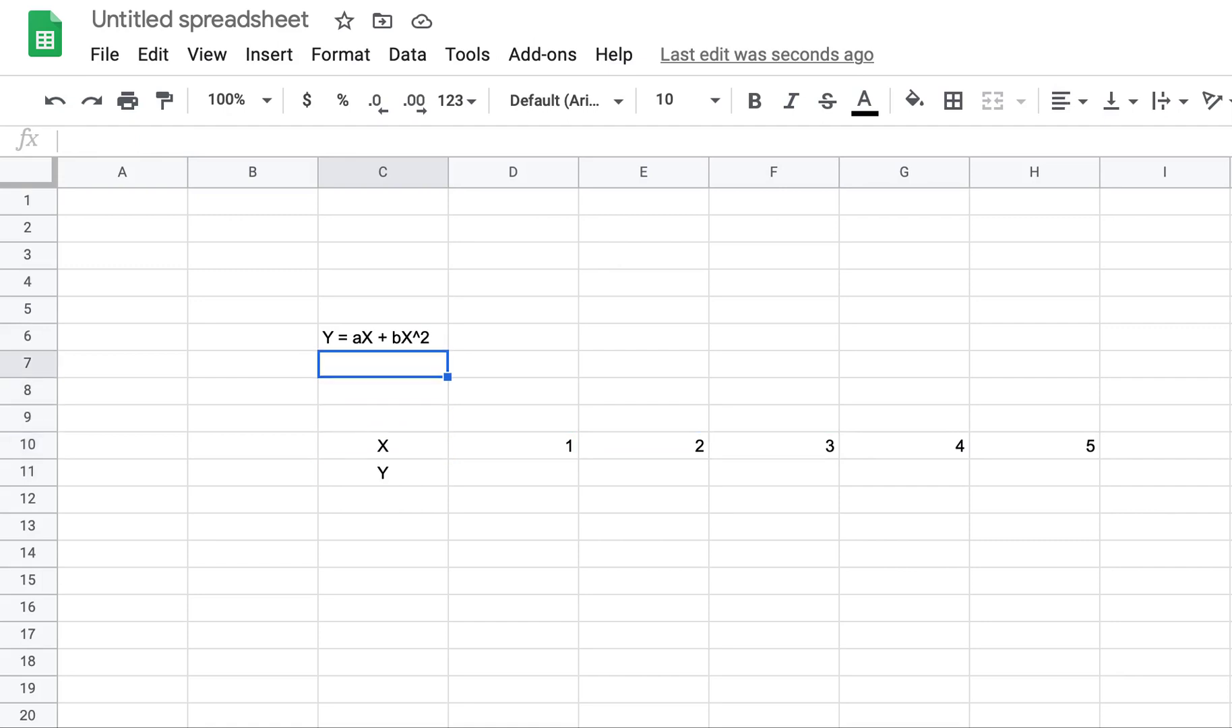
text(a)
key(Return)
text(b)
key(Up)
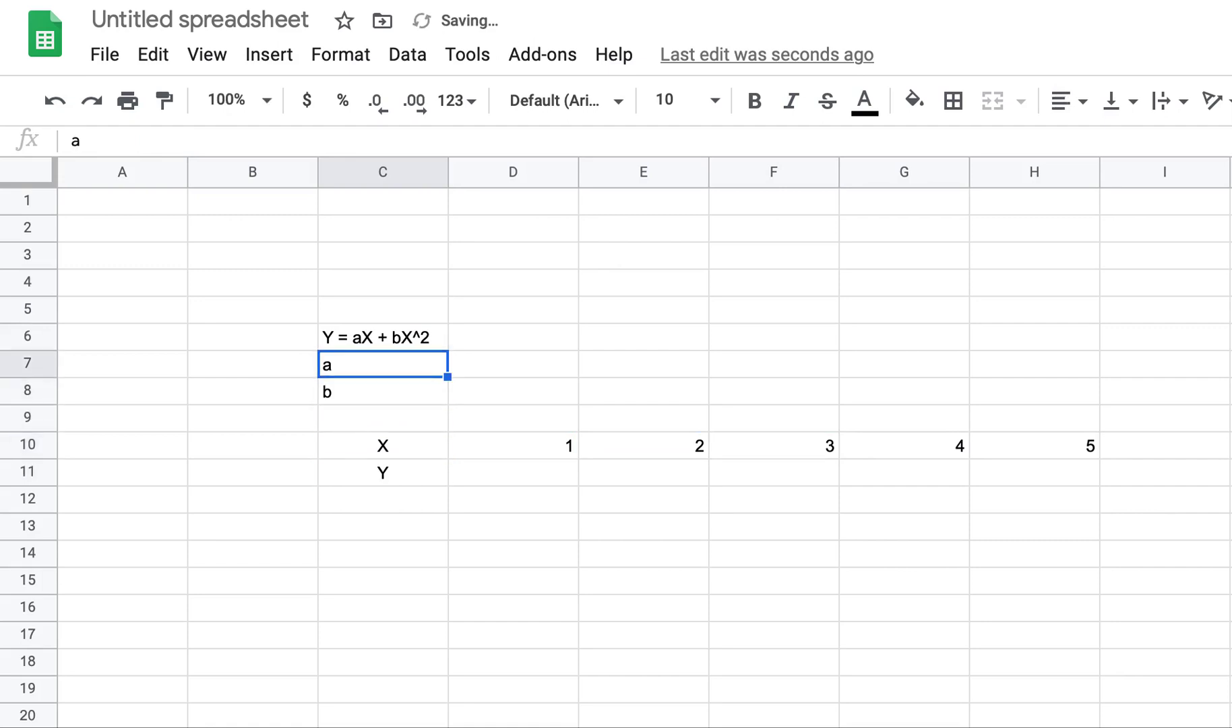
Set coefficient a to 7 in D7 and coefficient b to 10 in D8.
key(Right)
text(7)
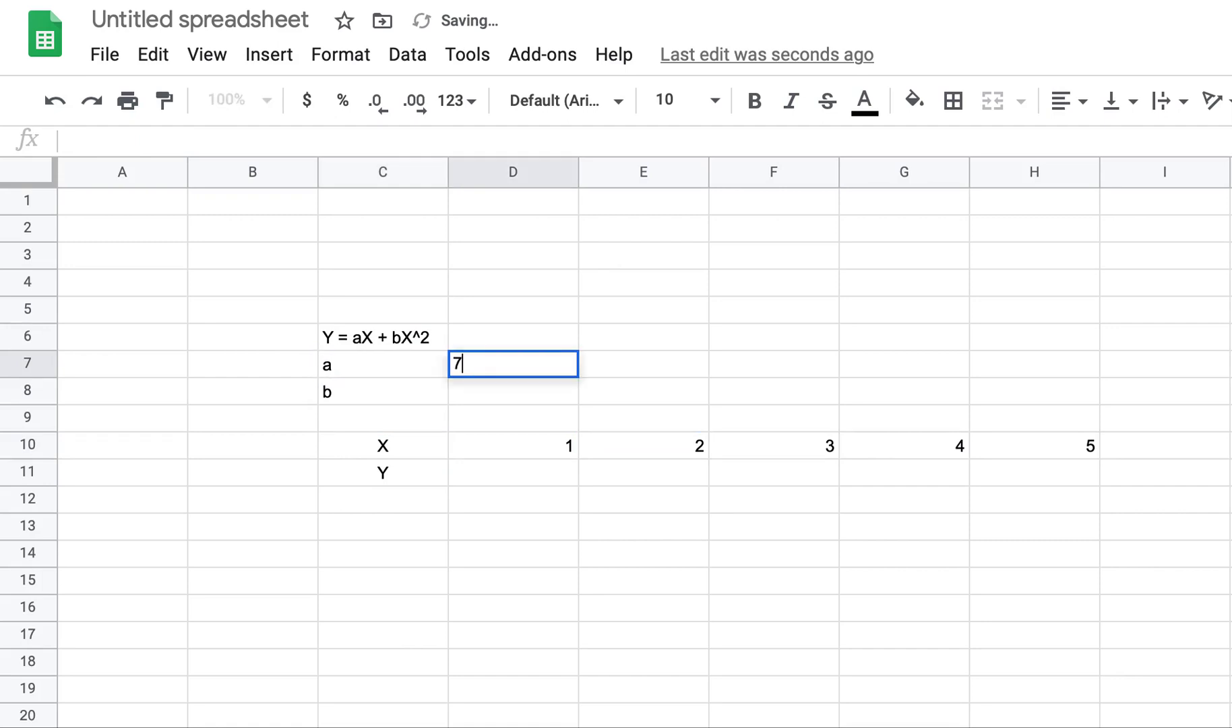
key(Return)
text(10)
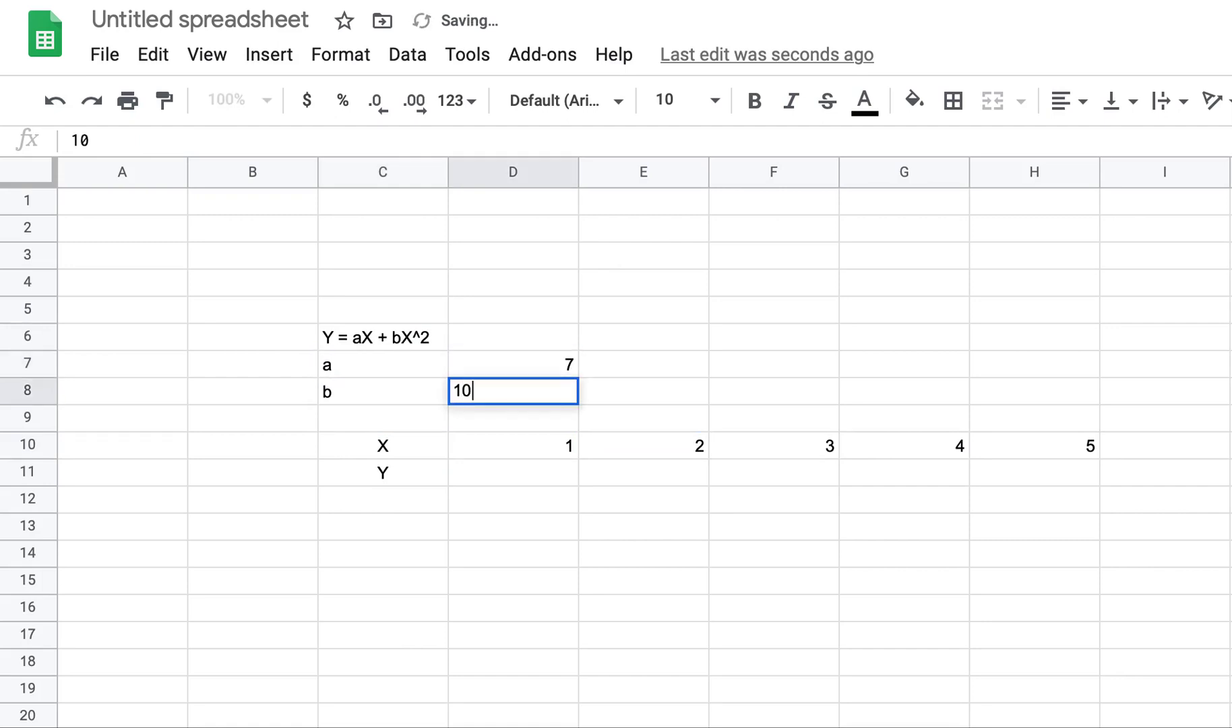
key(Return)
Begin the Y formula in D11 with a reference to coefficient a in D7.
key(Down)
key(Down)
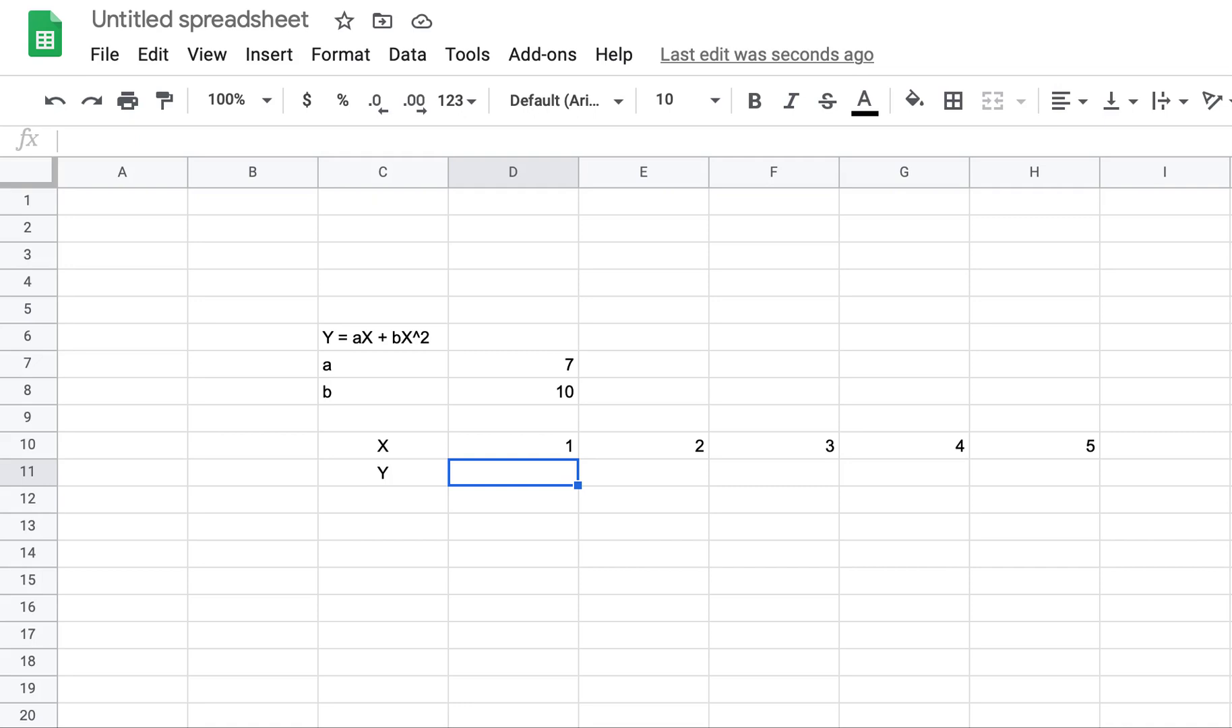
text(=)
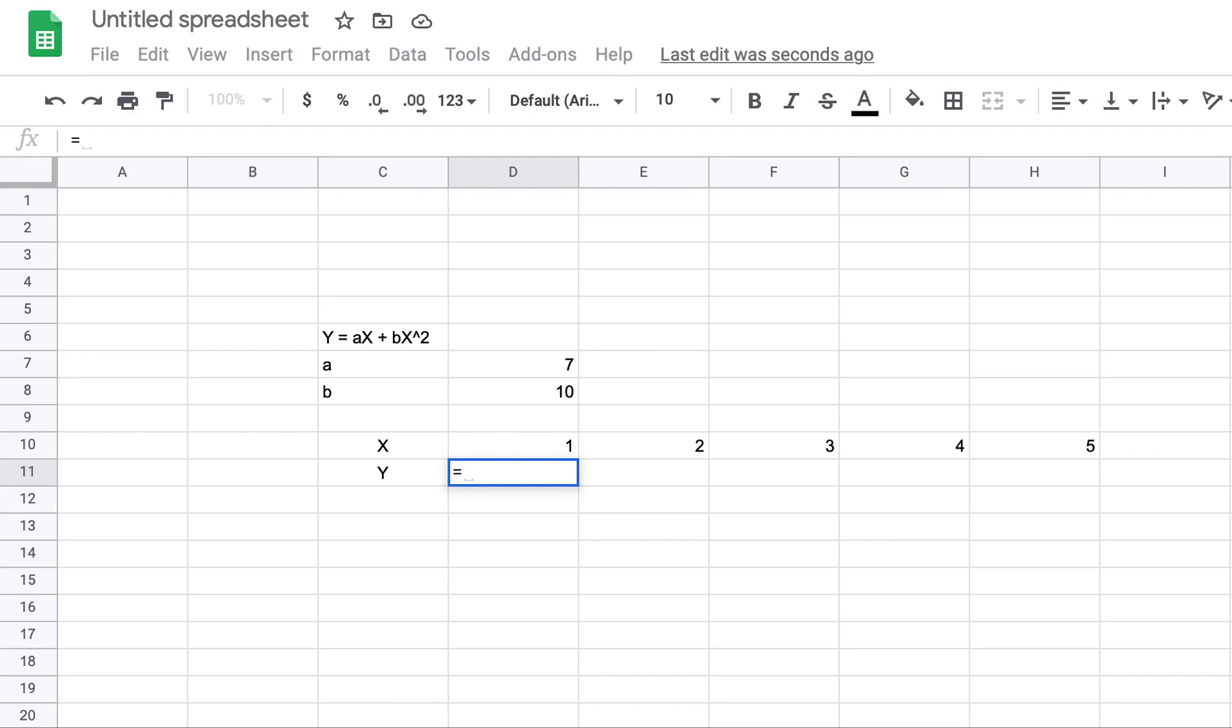
text(D7)
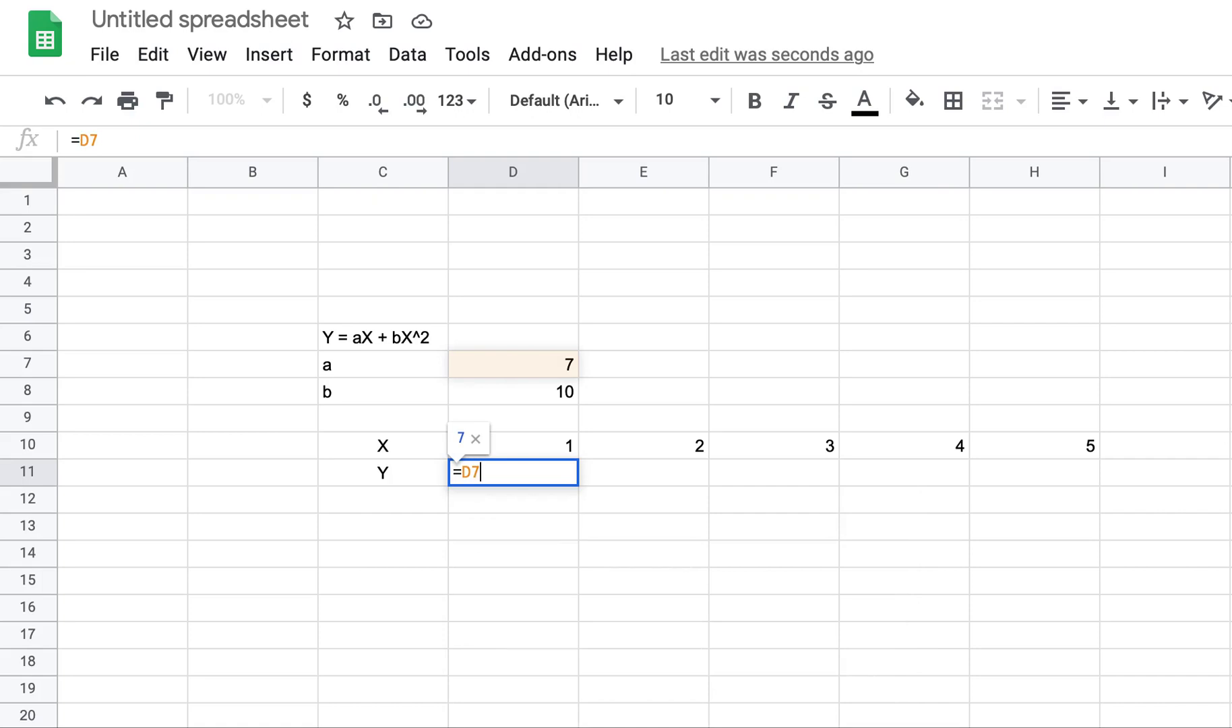
text(*)
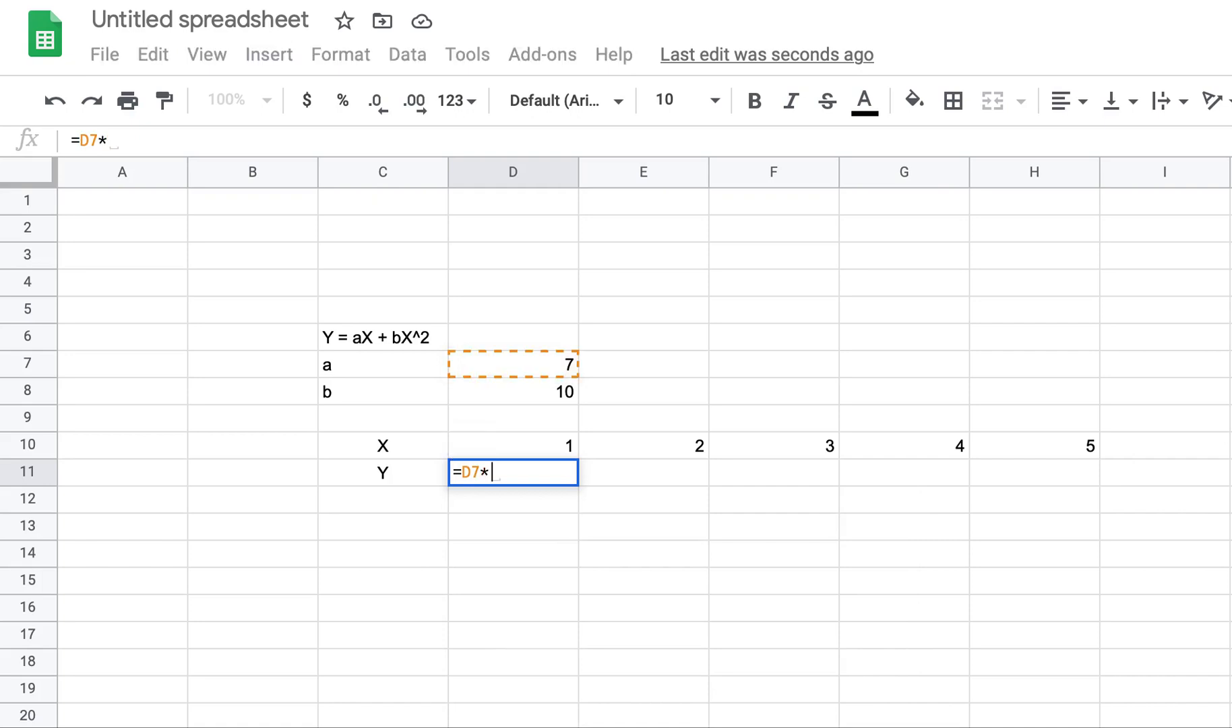
key(BackSpace)
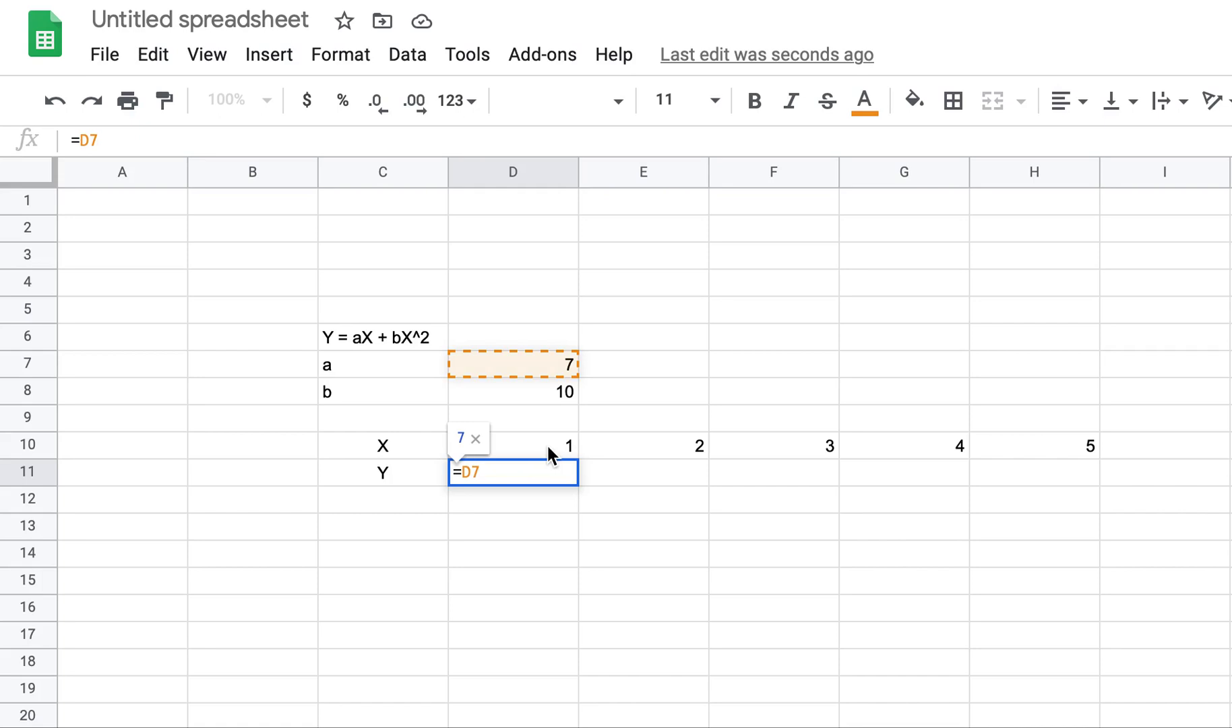
text(D10)
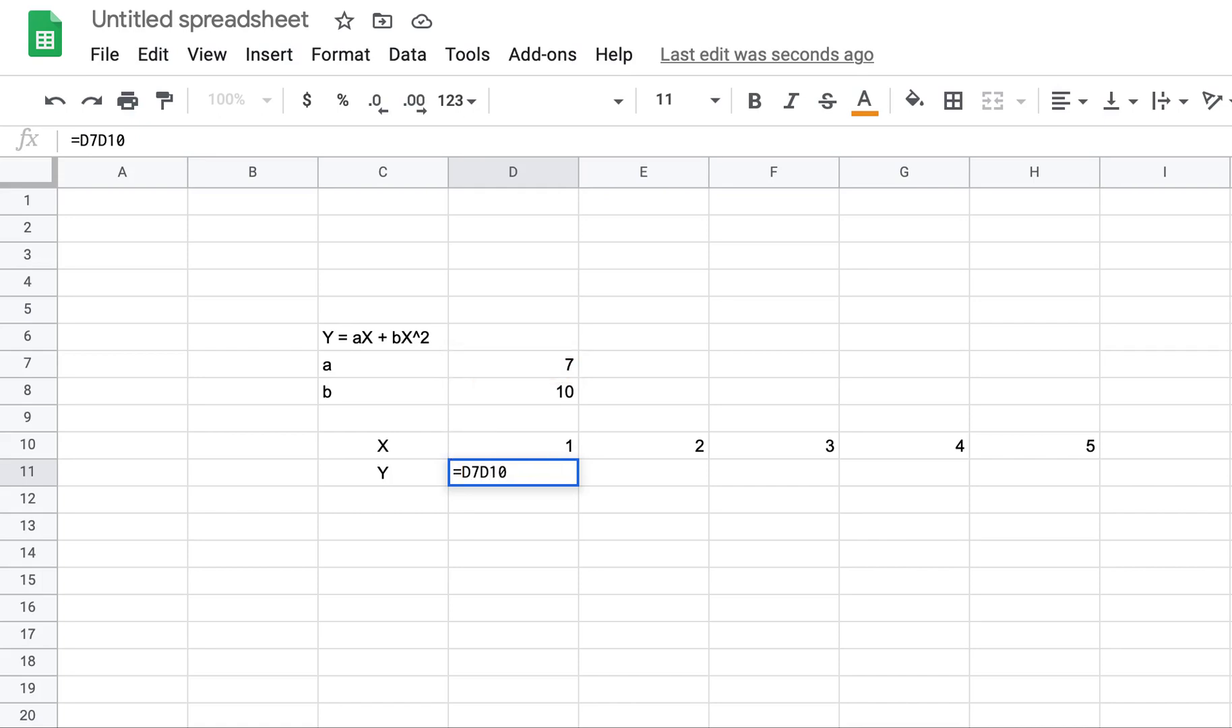
key(BackSpace)
key(BackSpace)
key(BackSpace)
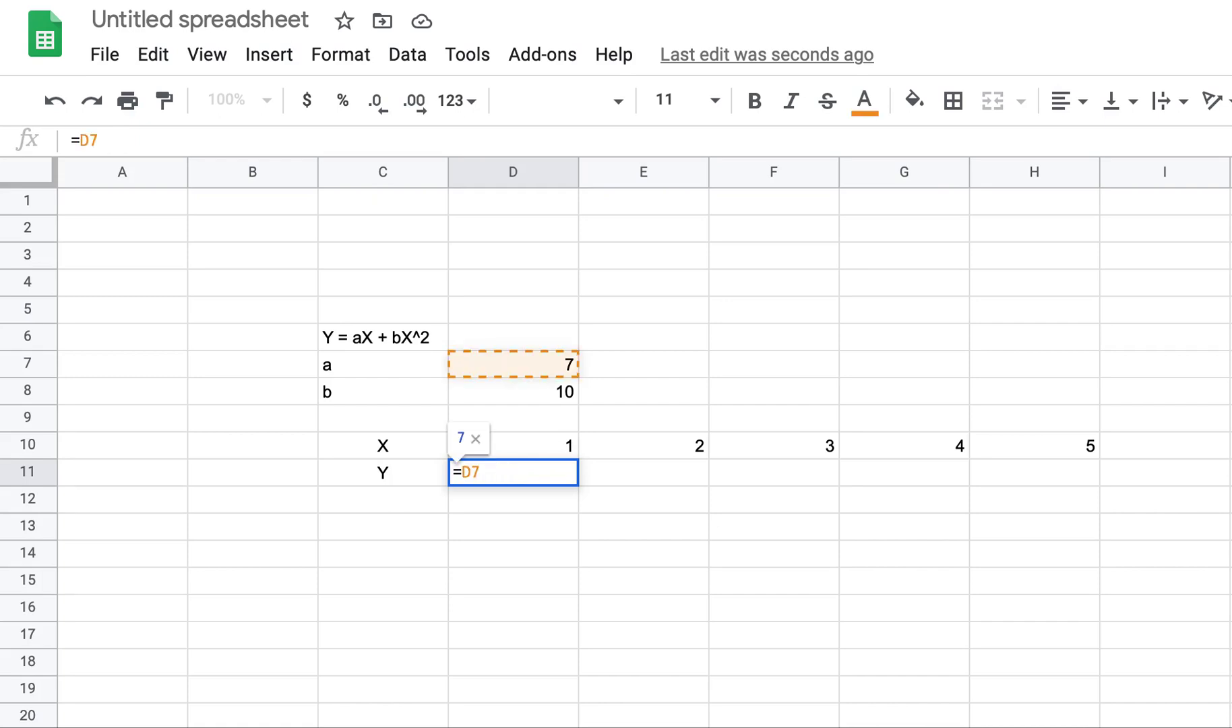
text(D10)
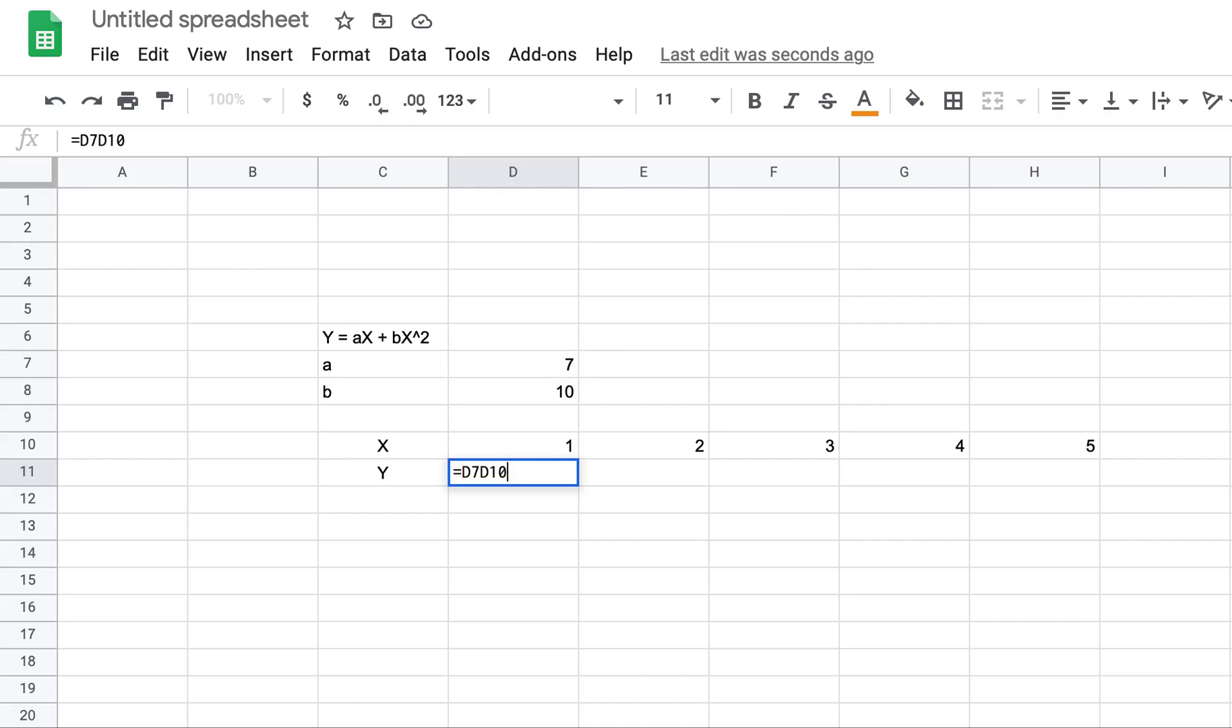
key(BackSpace)
key(BackSpace)
key(BackSpace)
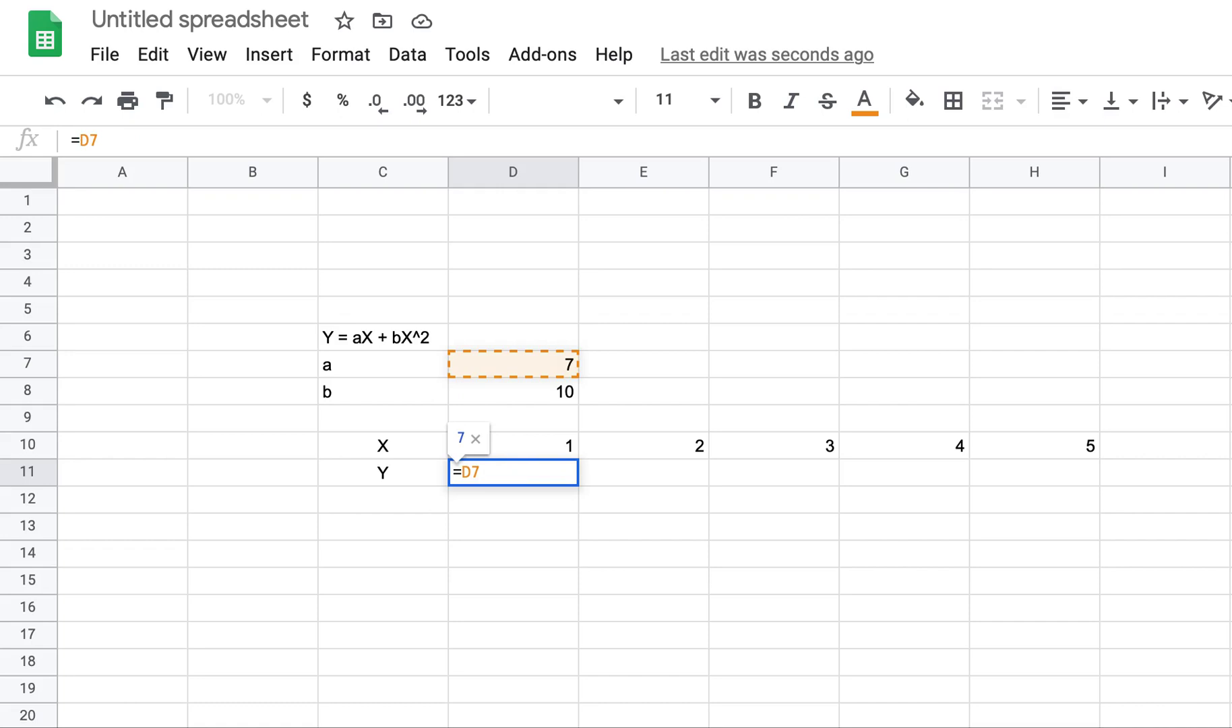
Complete the Y formula in D11 as =D7*D10 + D8 * D10^2.
text(*)
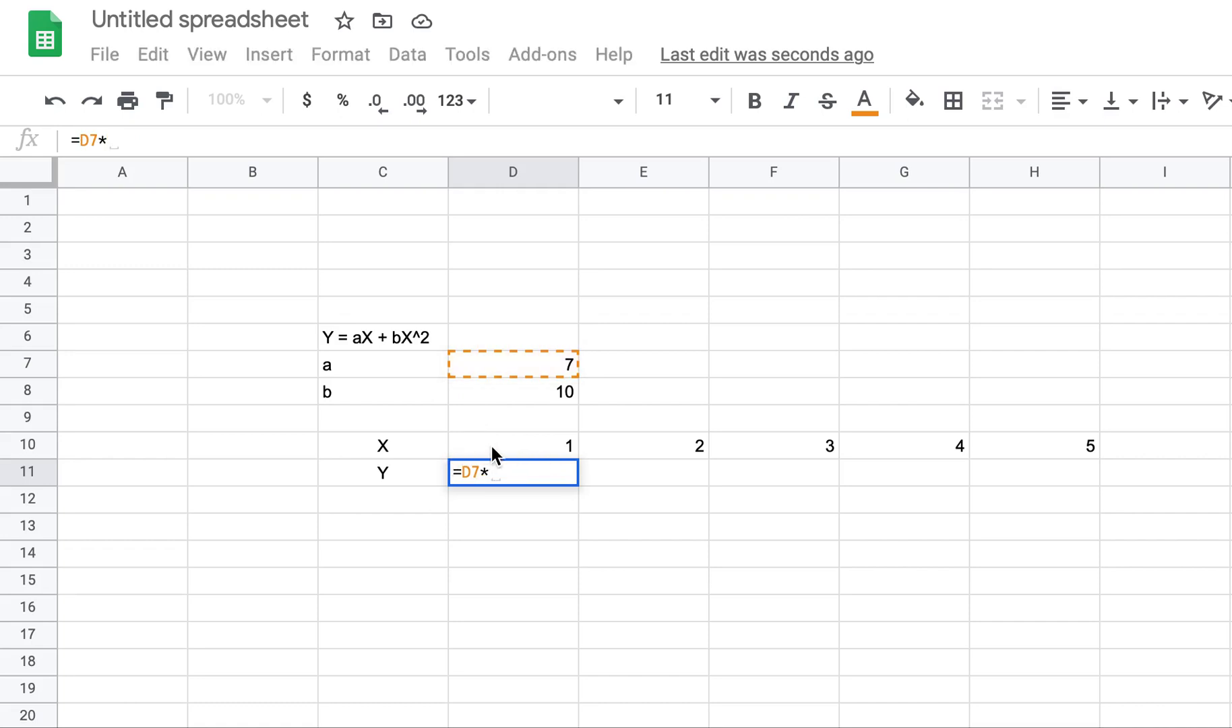
text(D10)
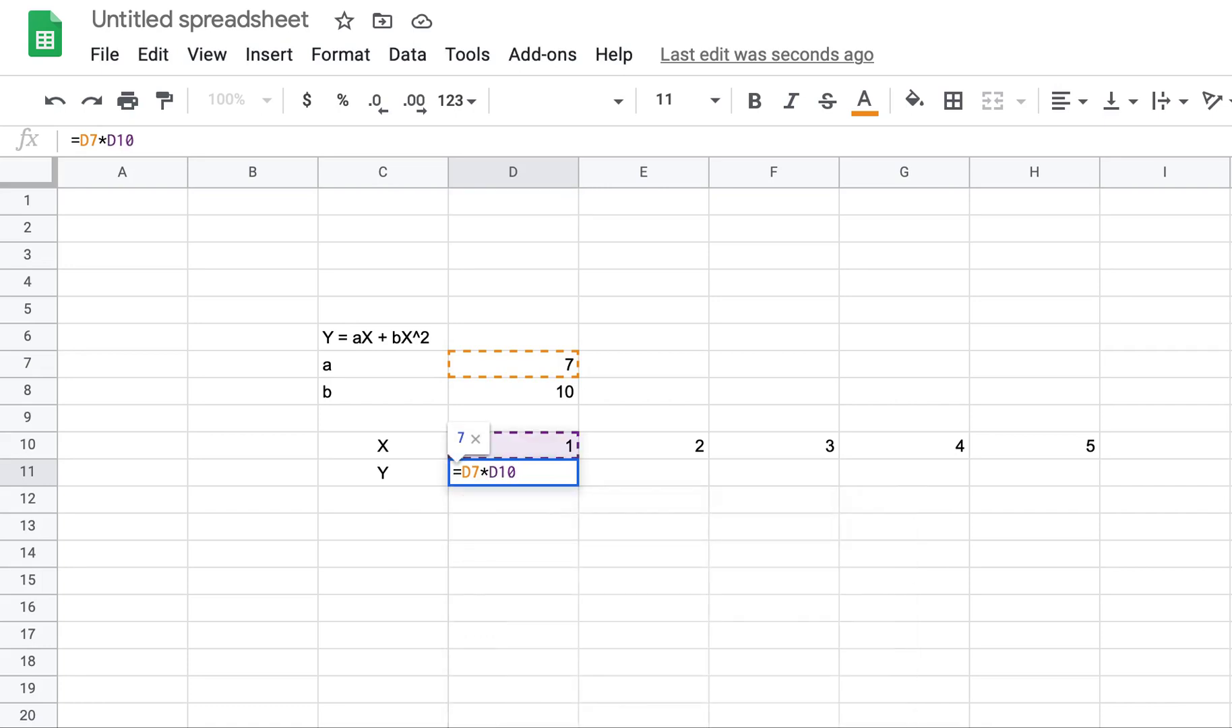
text( + )
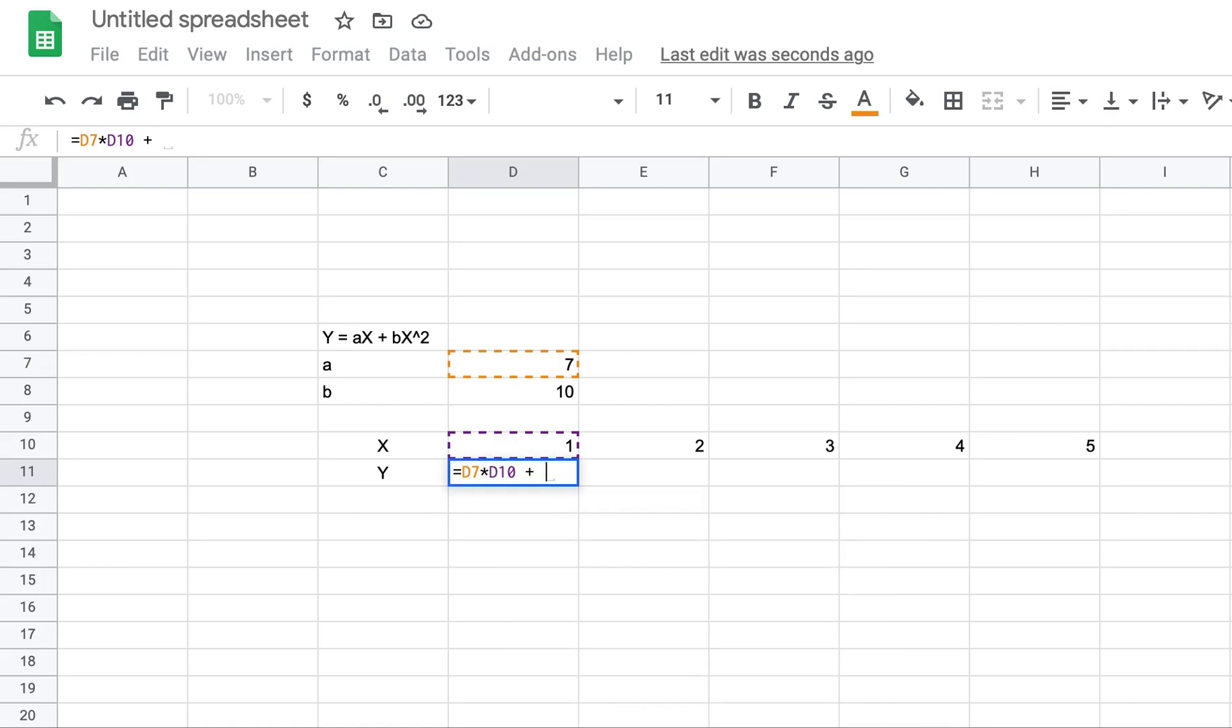
text(D8)
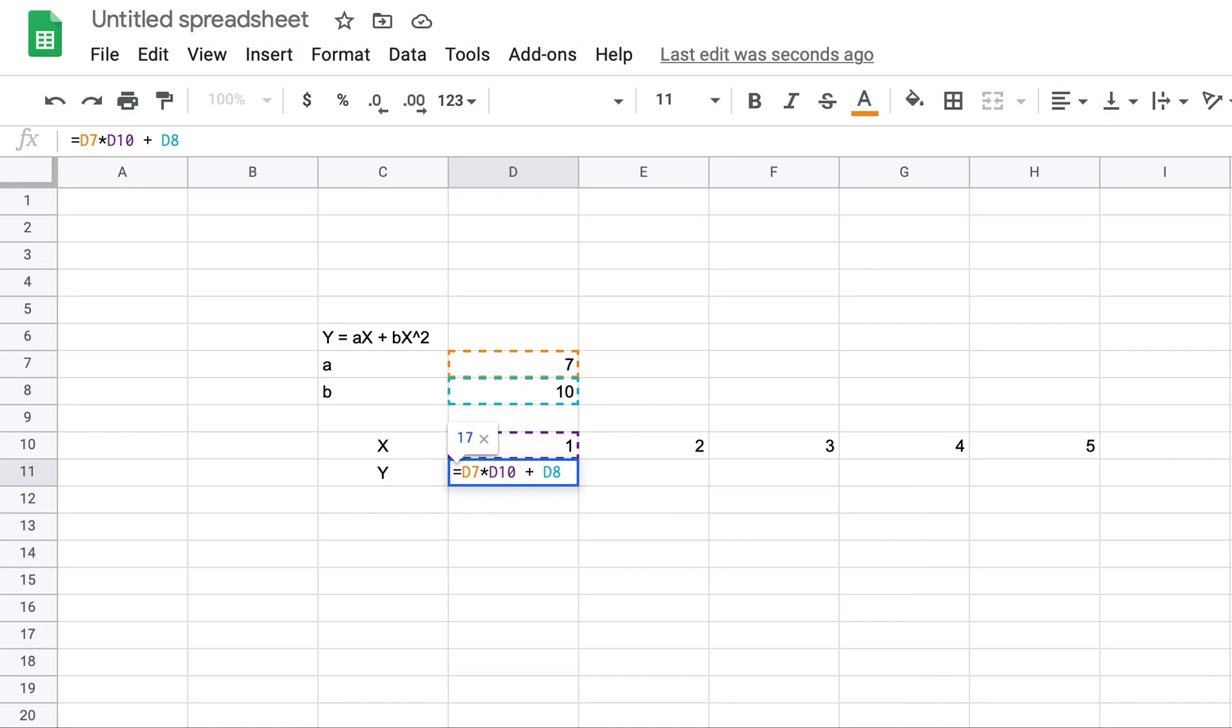
text( * )
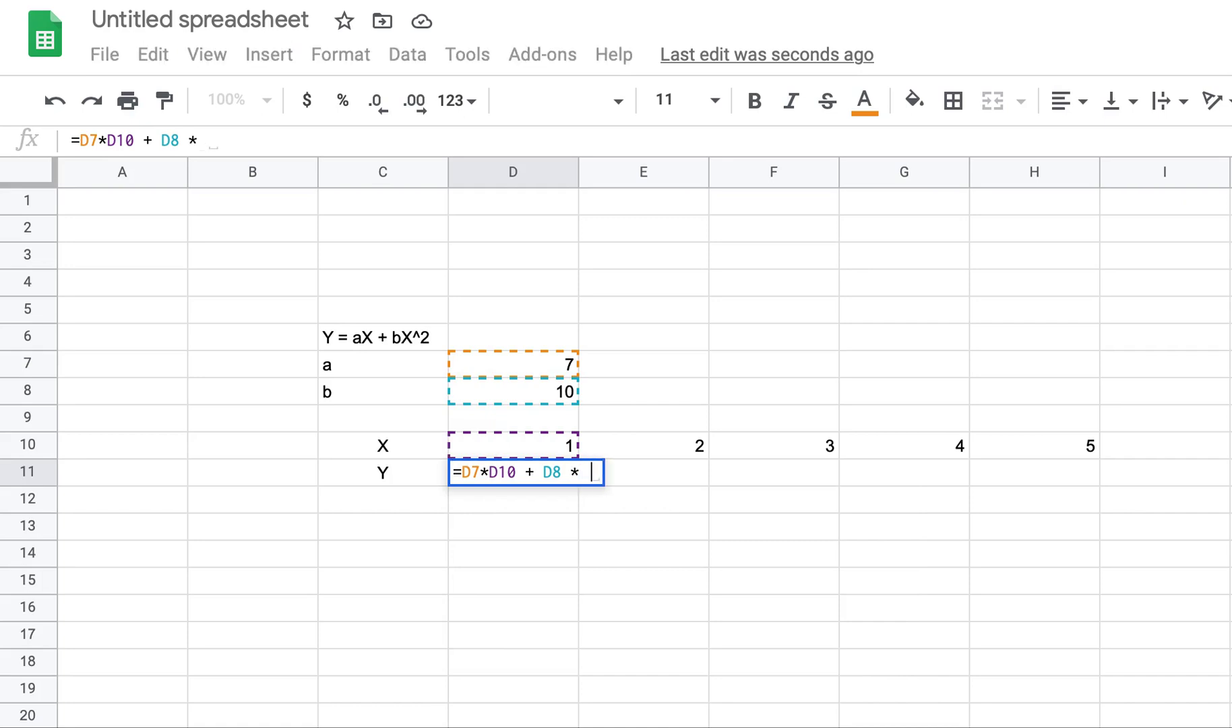
text(D10)
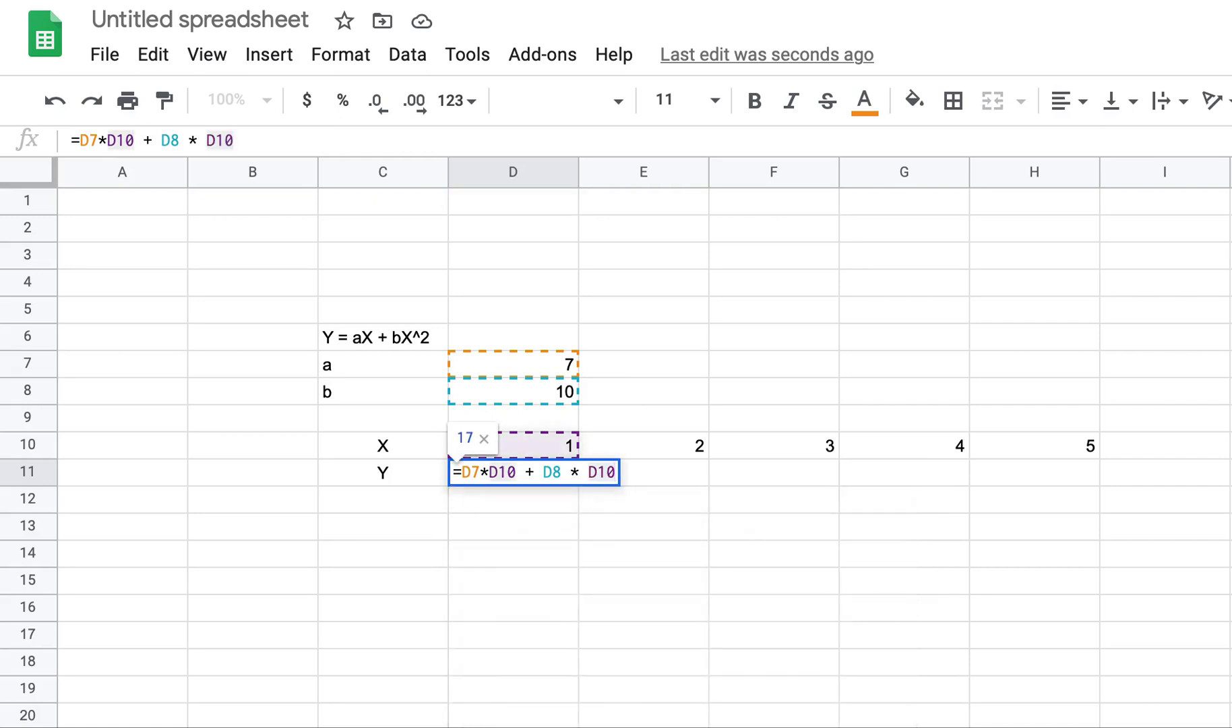
text(^2)
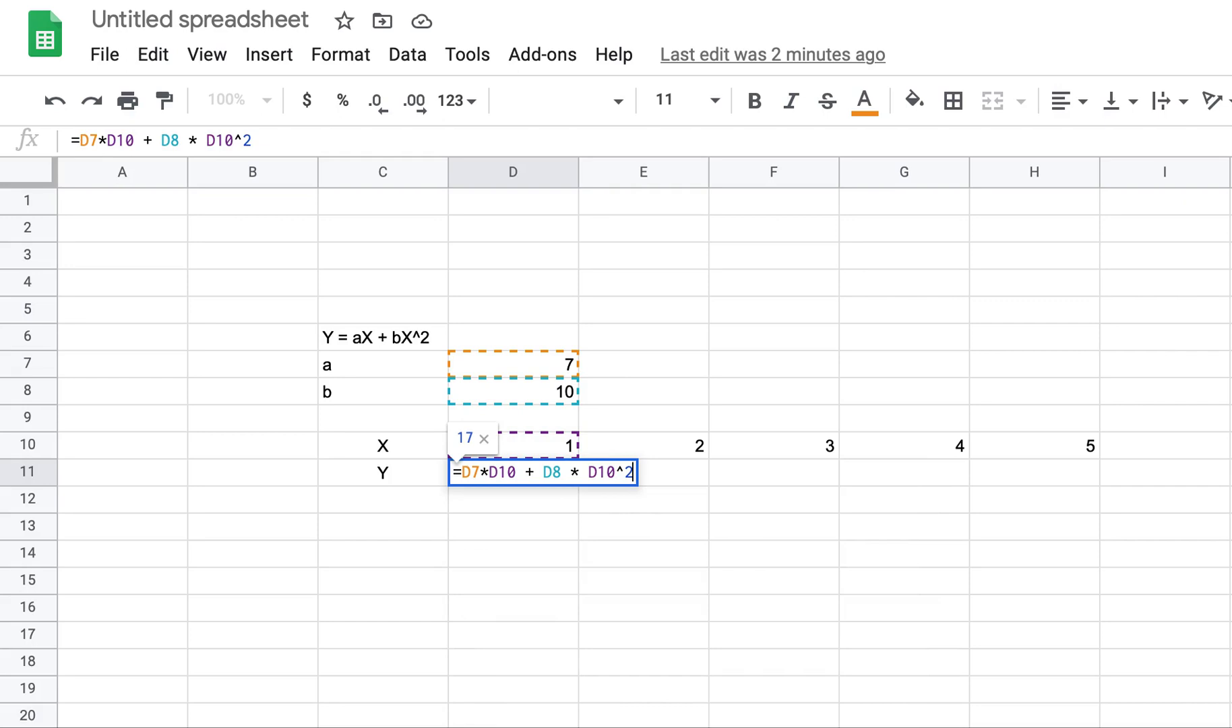
key(Return)
Examine the formula in D11 against the neighbouring empty cell E11 and the X value above it in E10.
click(512, 471)
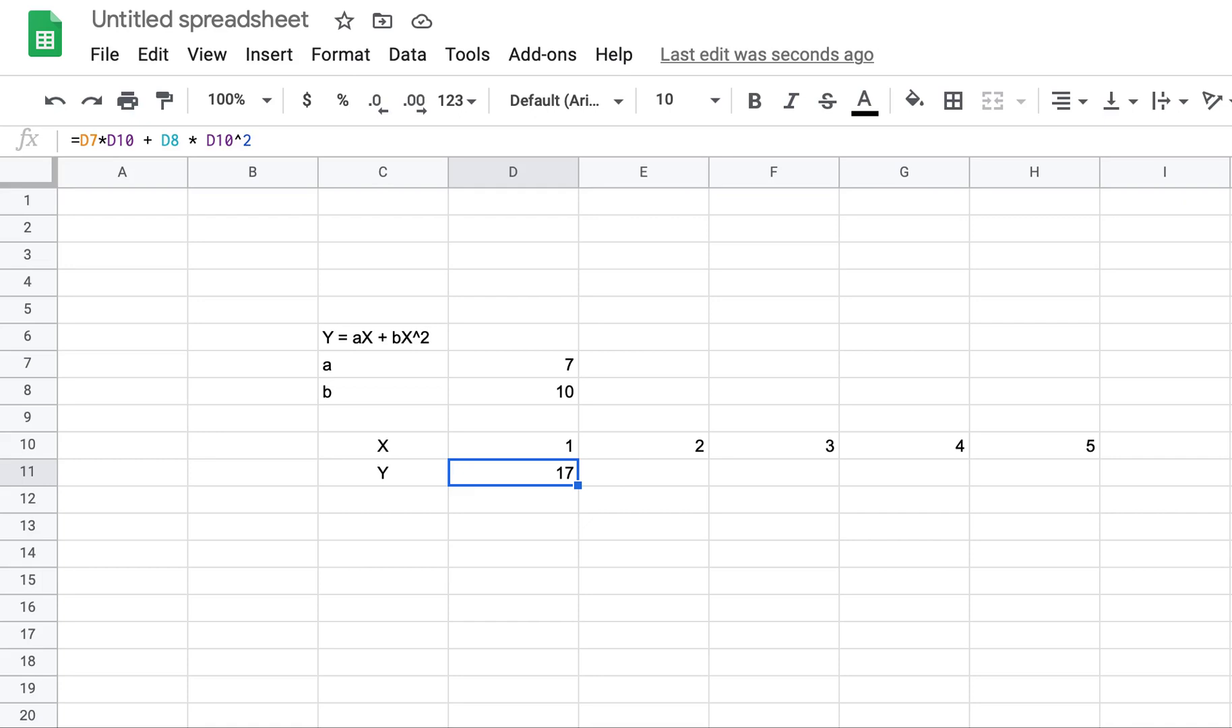
click(643, 473)
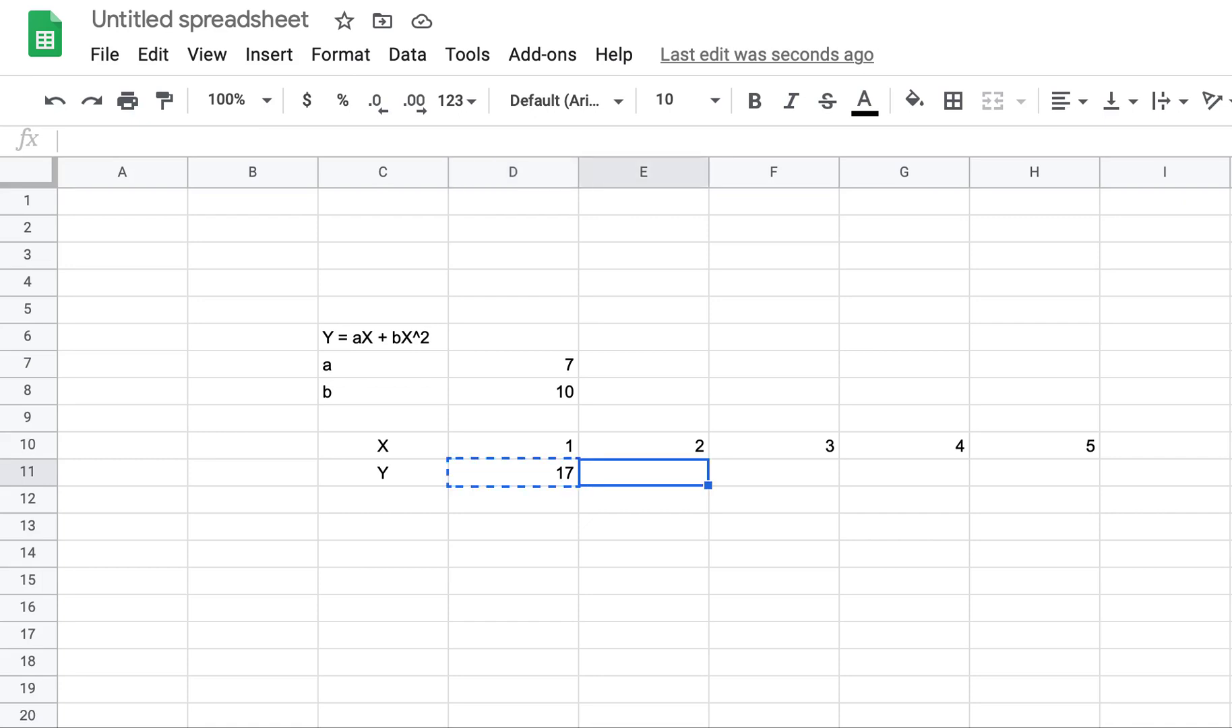
key(Left)
key(Right)
key(Left)
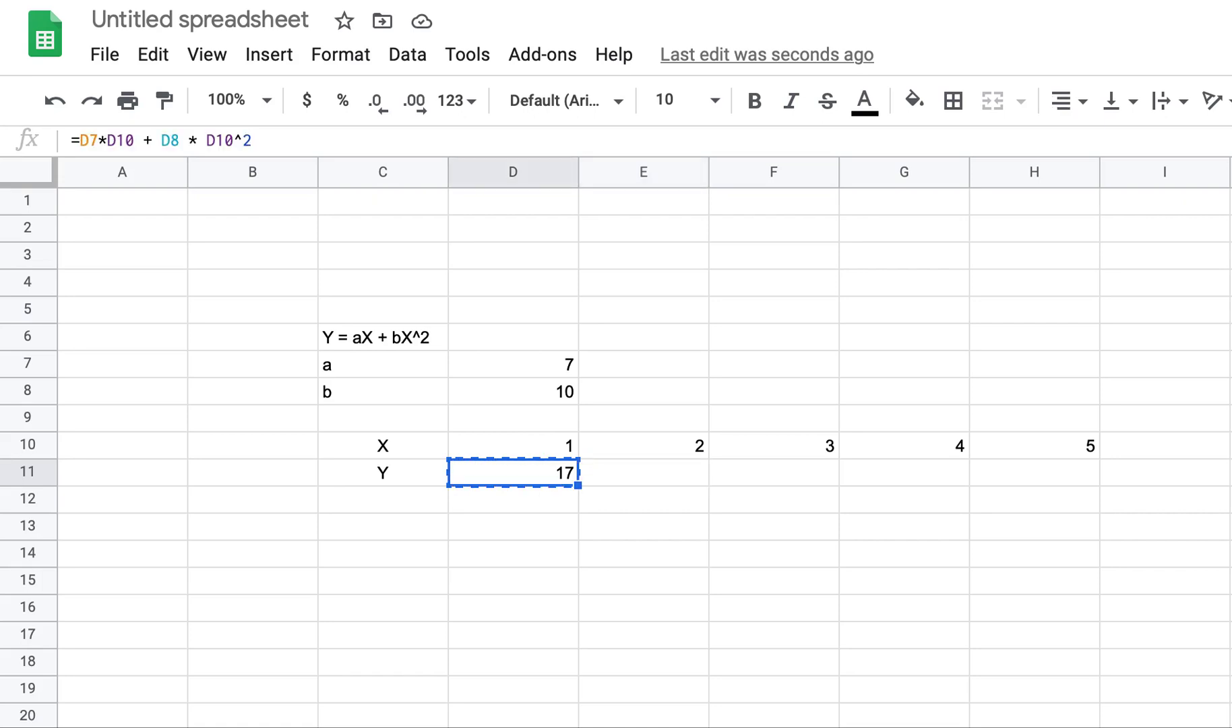
key(Right)
key(Up)
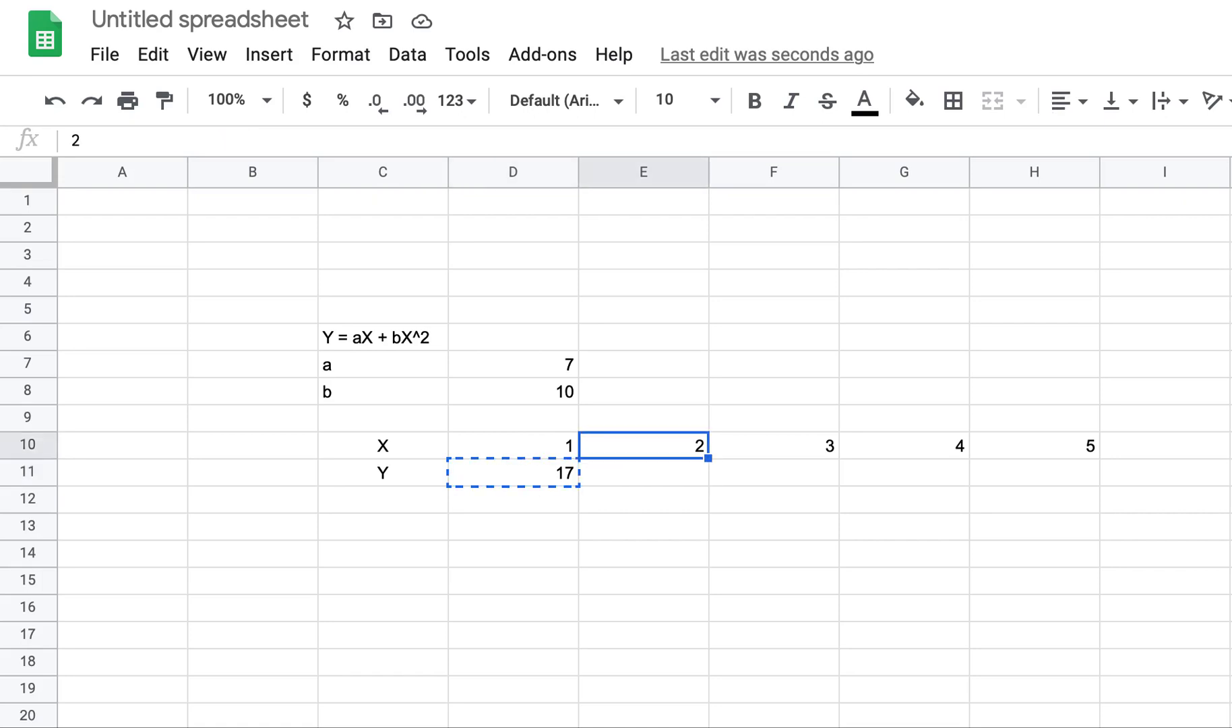
key(Down)
key(Left)
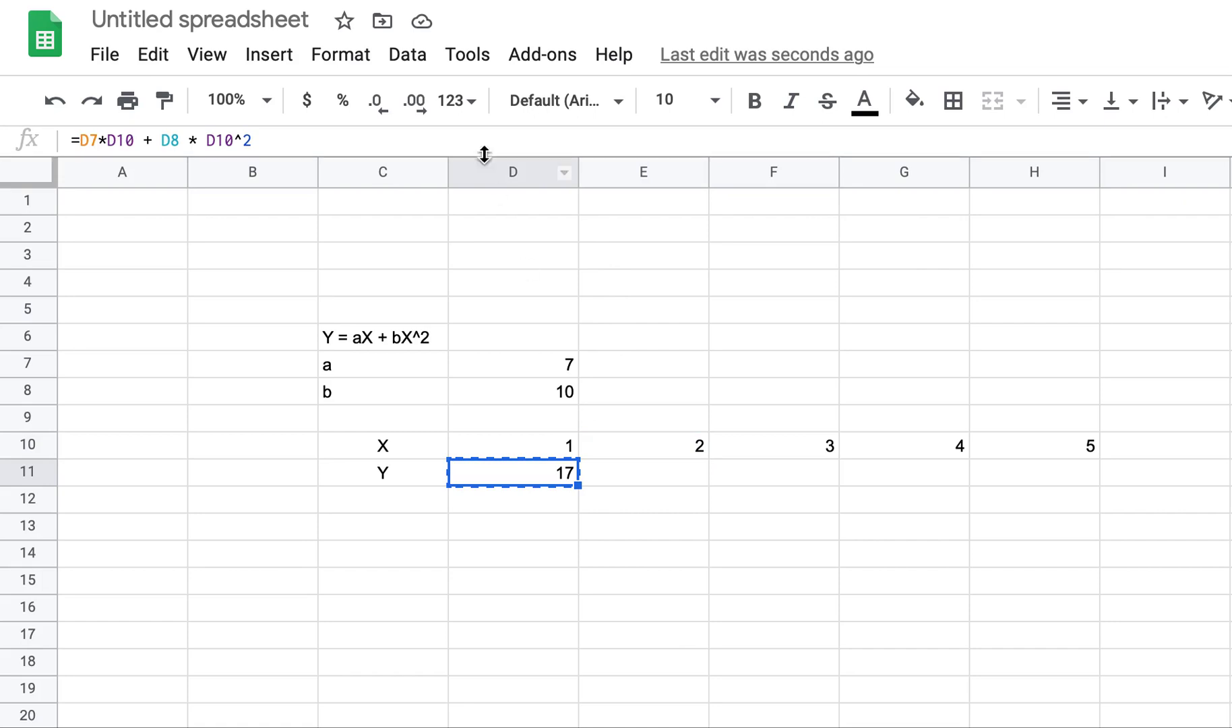
Display formulas instead of results in the sheet and widen column D to fit the whole D11 formula.
click(202, 55)
click(290, 308)
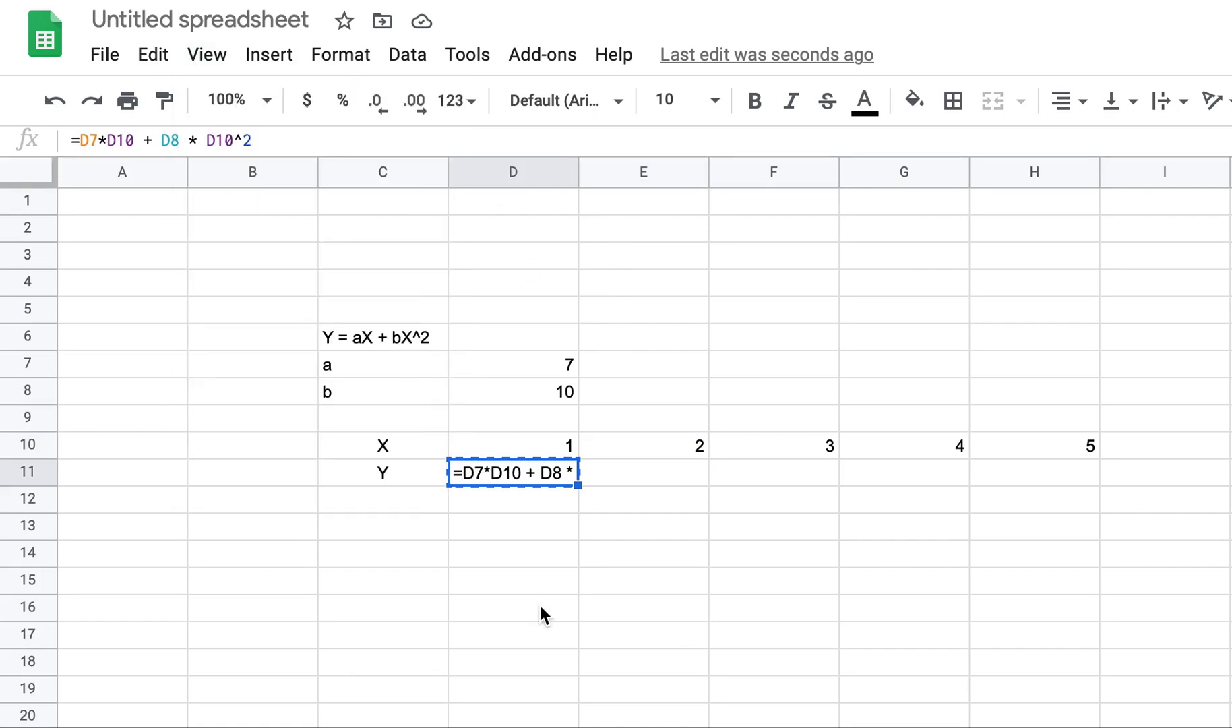
drag(577, 173, 674, 178)
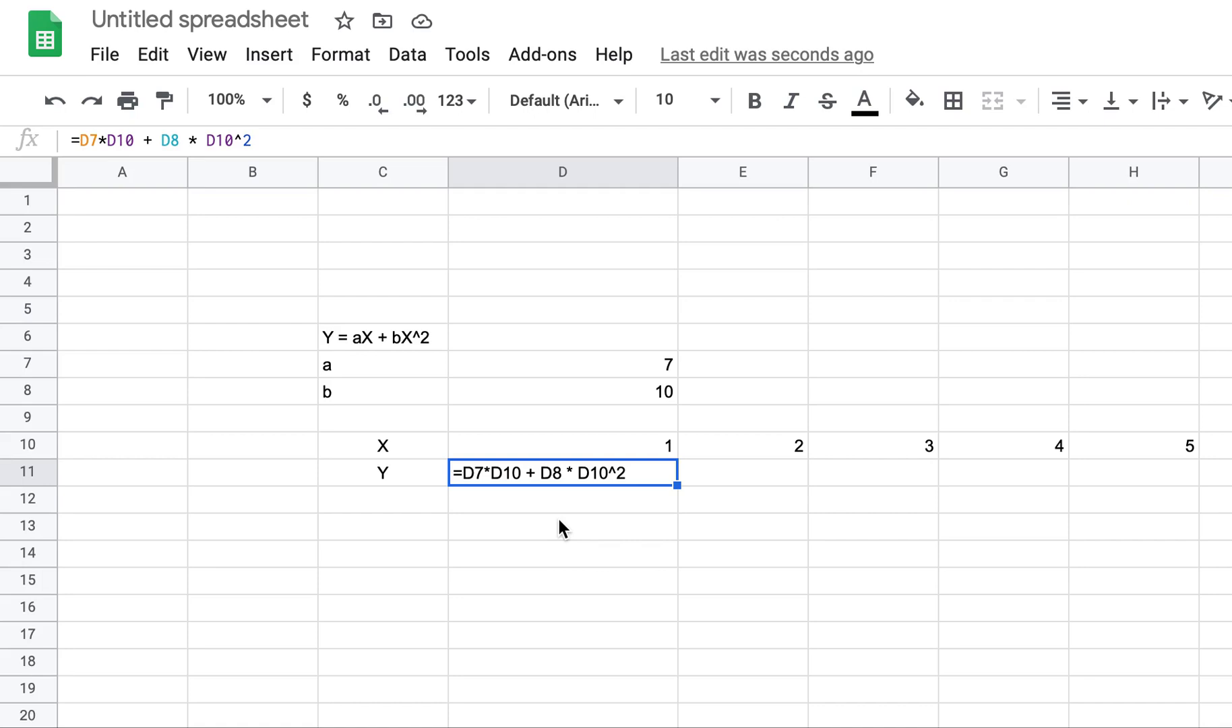
Copy the Y formula from D11 into E11 and widen column E to fit it.
key(super+c)
key(Right)
key(ctrl+v)
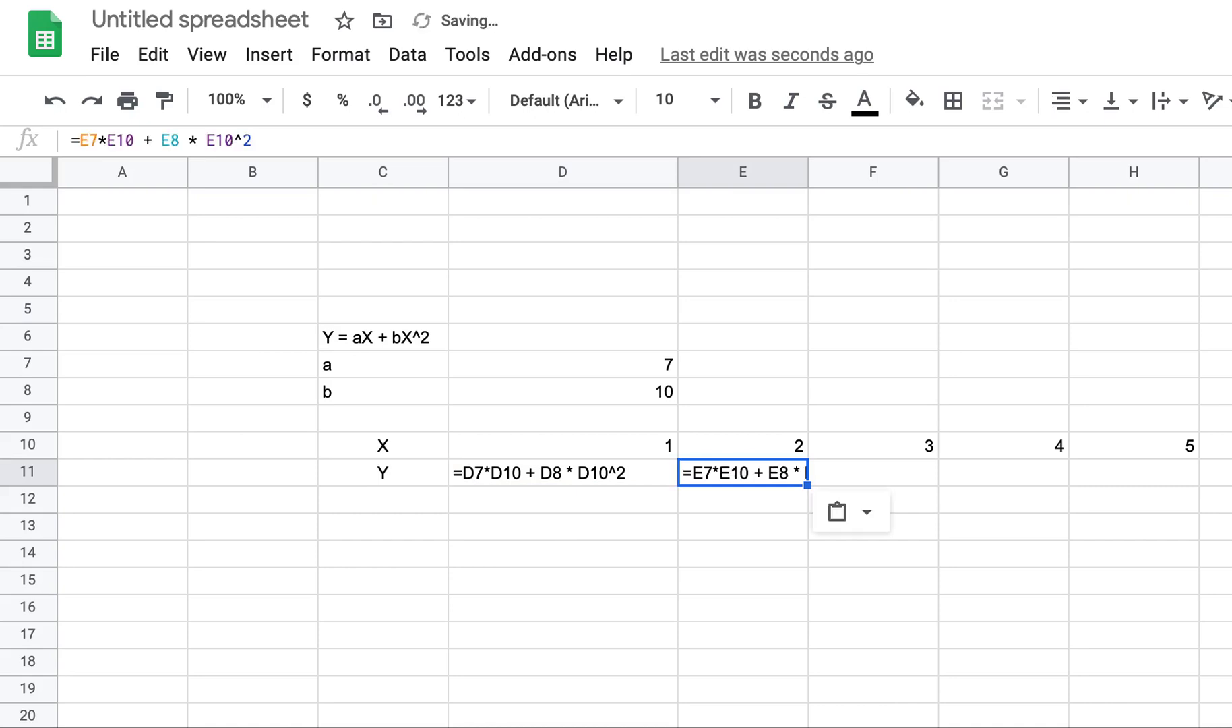
drag(805, 173, 1003, 180)
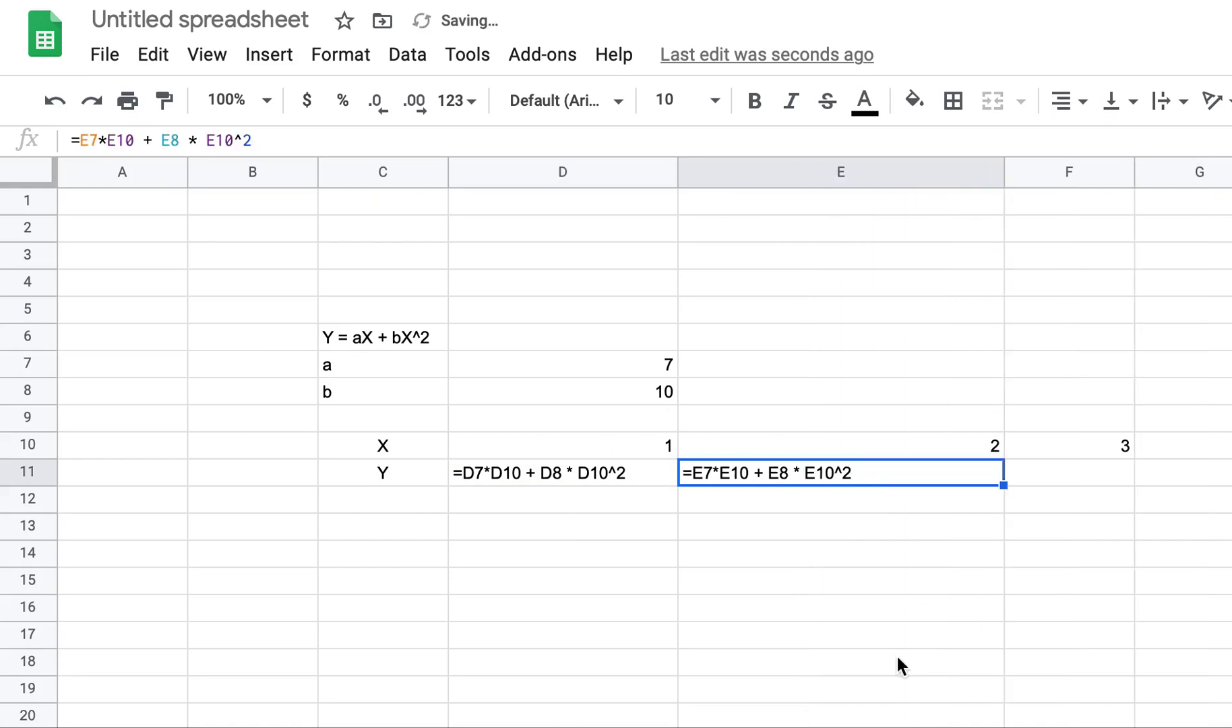
Paste the Y formula into F11 as well, then widen column F and narrow column E to fit their formulas.
key(Right)
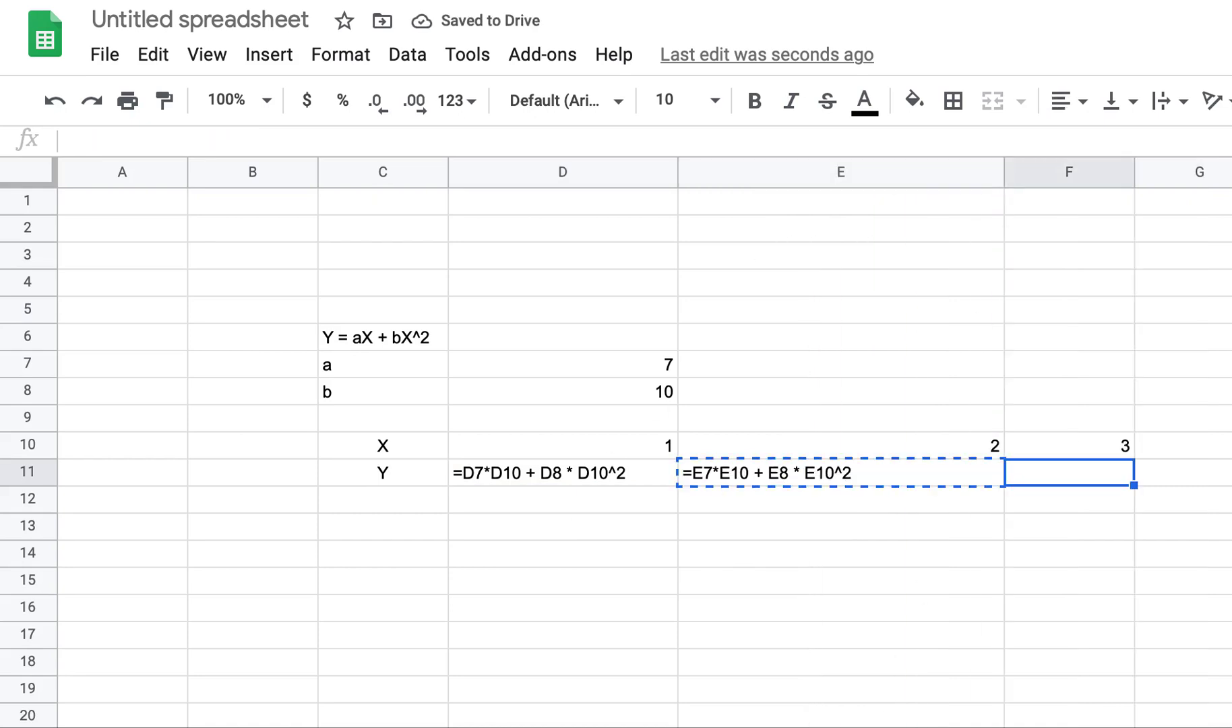
key(ctrl+v)
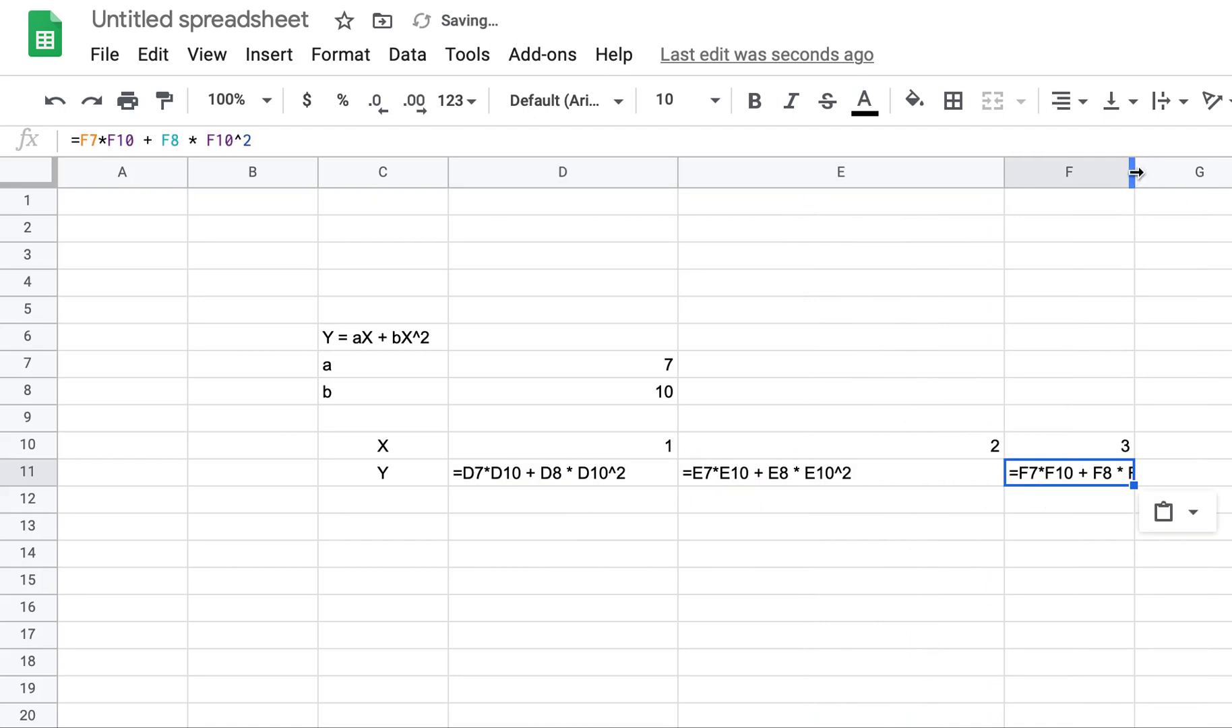
drag(1135, 172, 1231, 172)
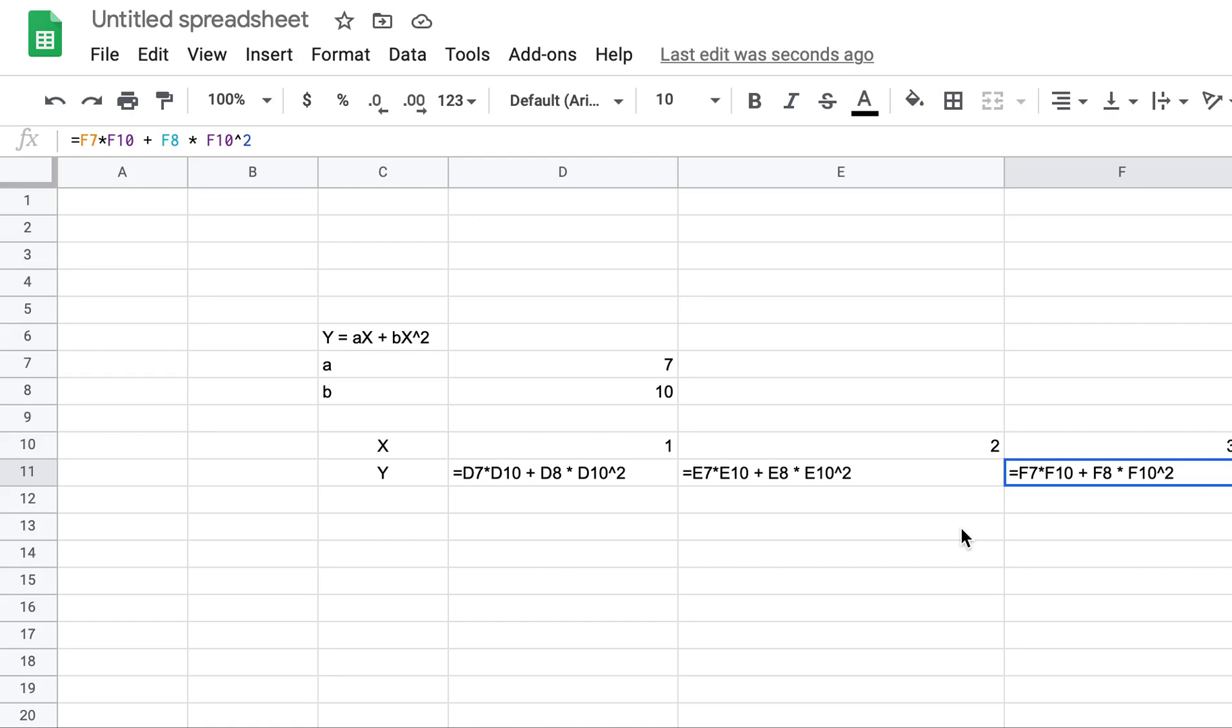
click(864, 509)
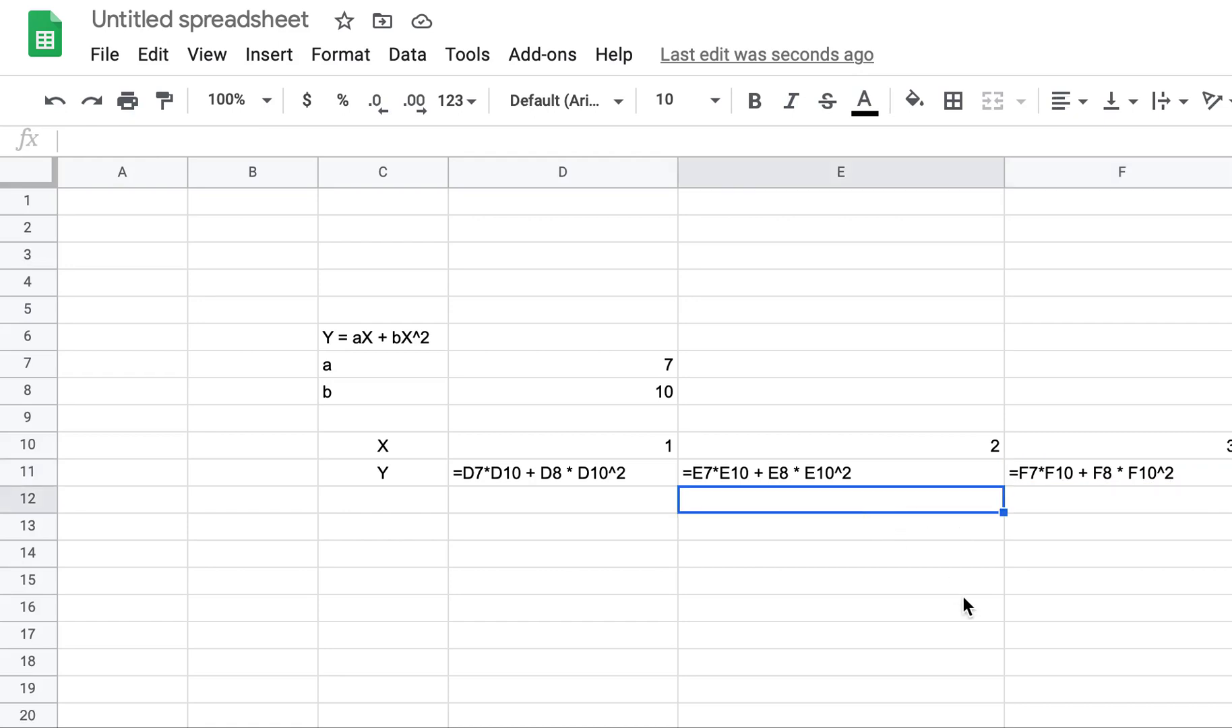
drag(1004, 172, 880, 172)
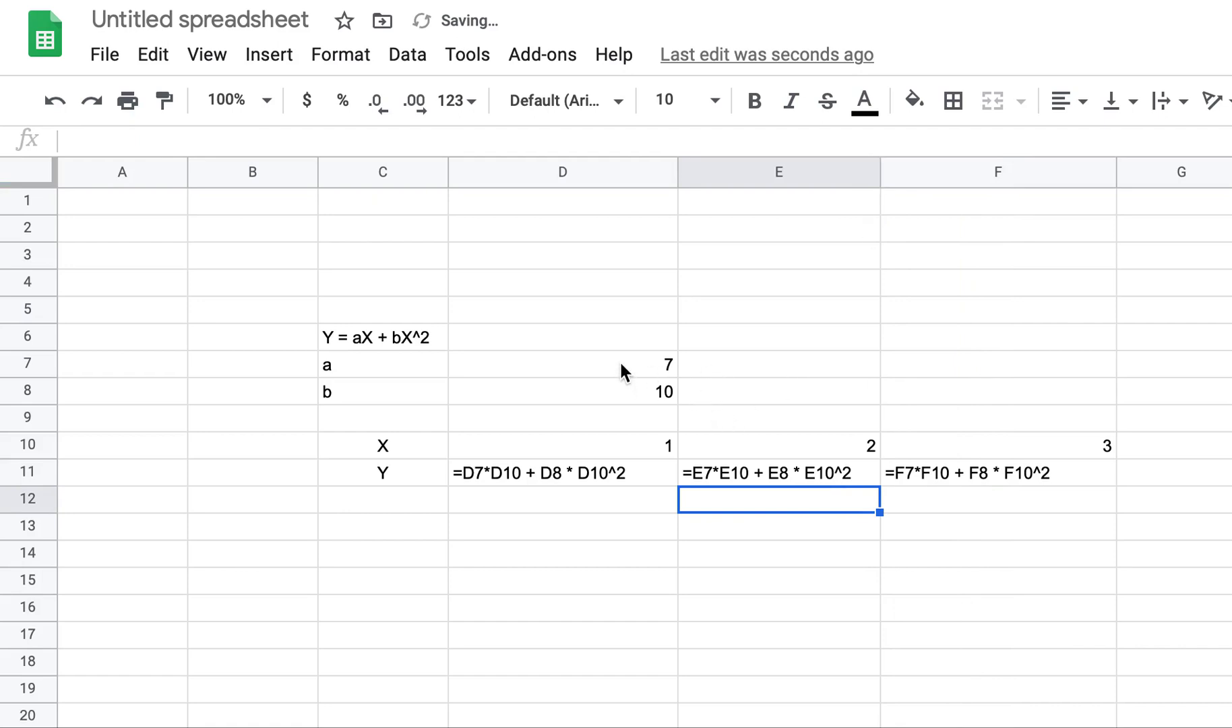
Check the coefficient cells D7 and D8, then turn off the formula display to show calculated values.
drag(620, 360, 618, 387)
click(721, 368)
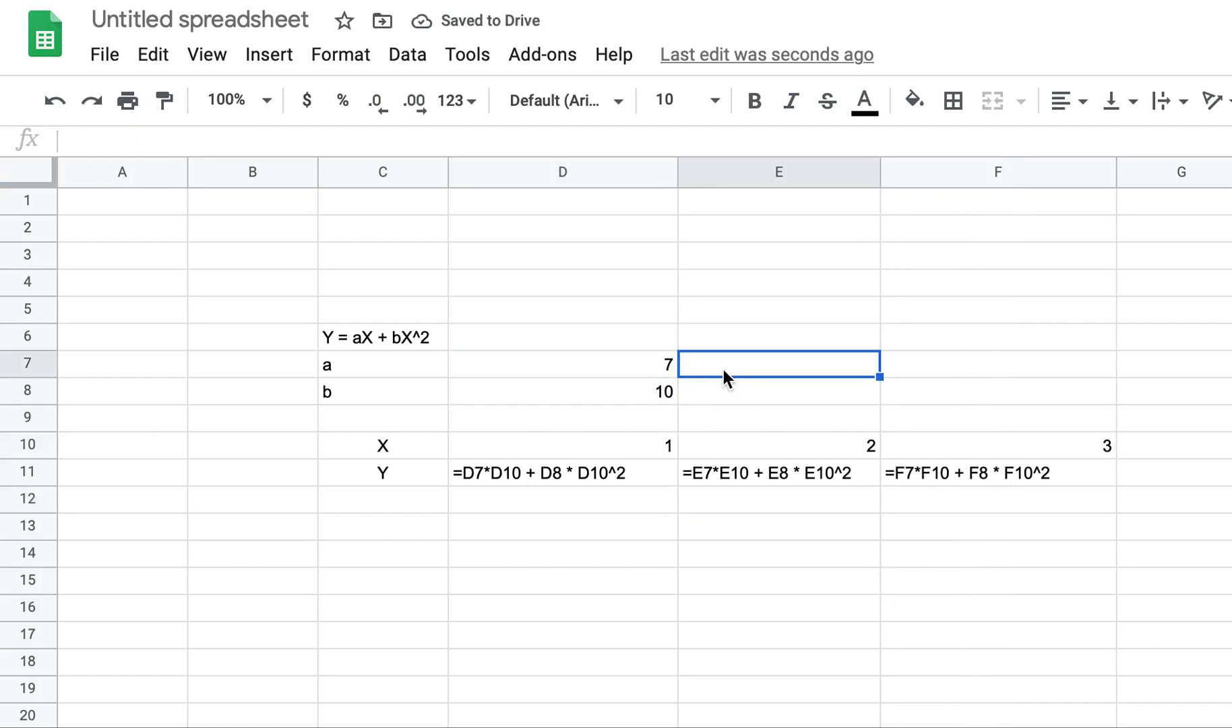
click(643, 366)
click(211, 60)
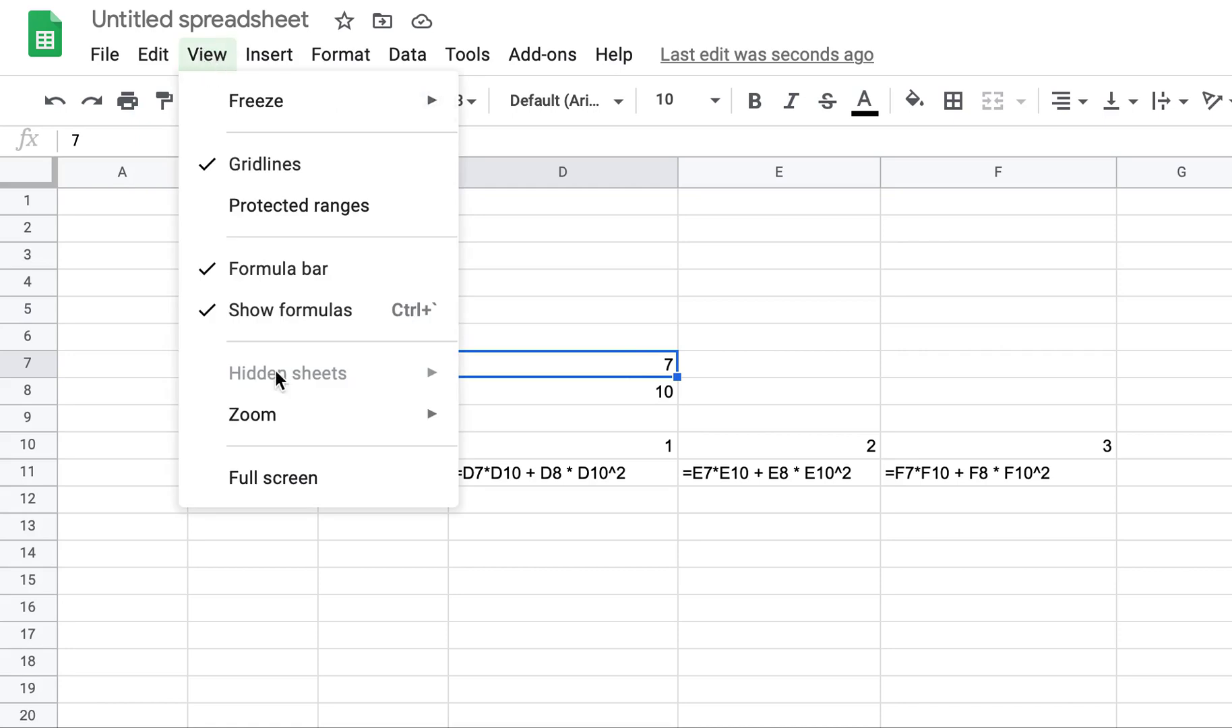
click(286, 321)
click(810, 496)
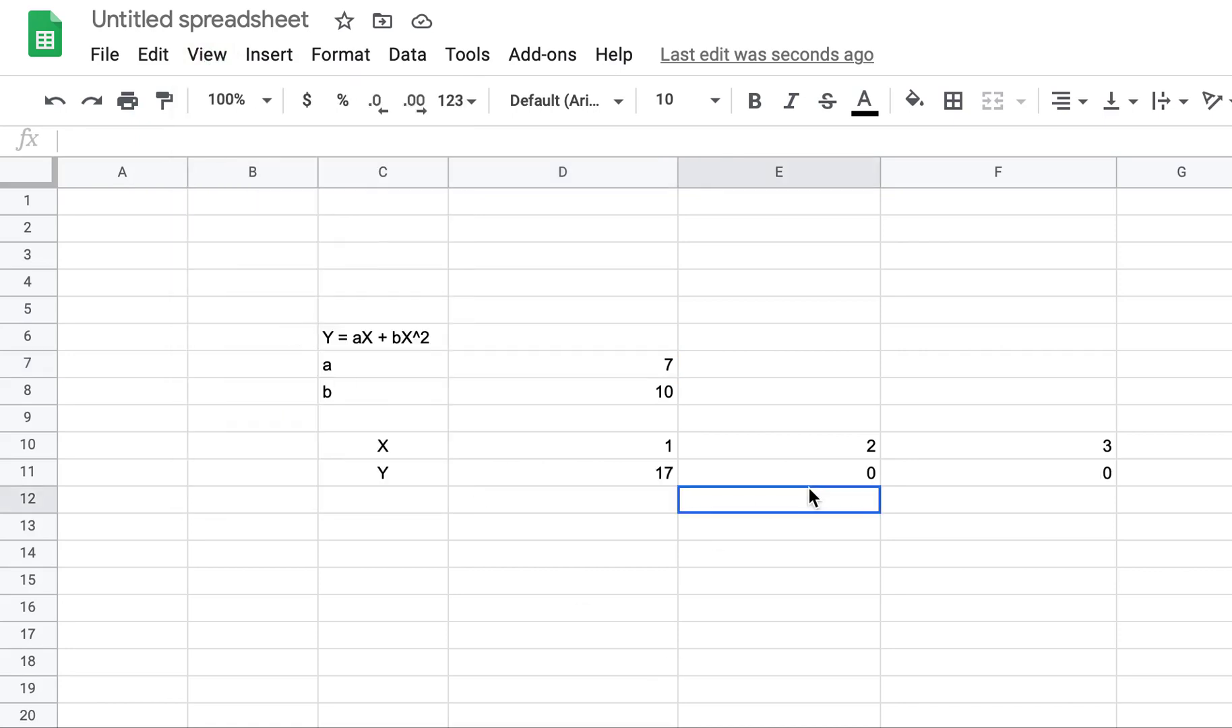
Examine the Y cells E11 and F11 and the row 7 cells above them to trace the references in the pasted formulas.
click(932, 484)
click(853, 464)
click(799, 368)
key(Right)
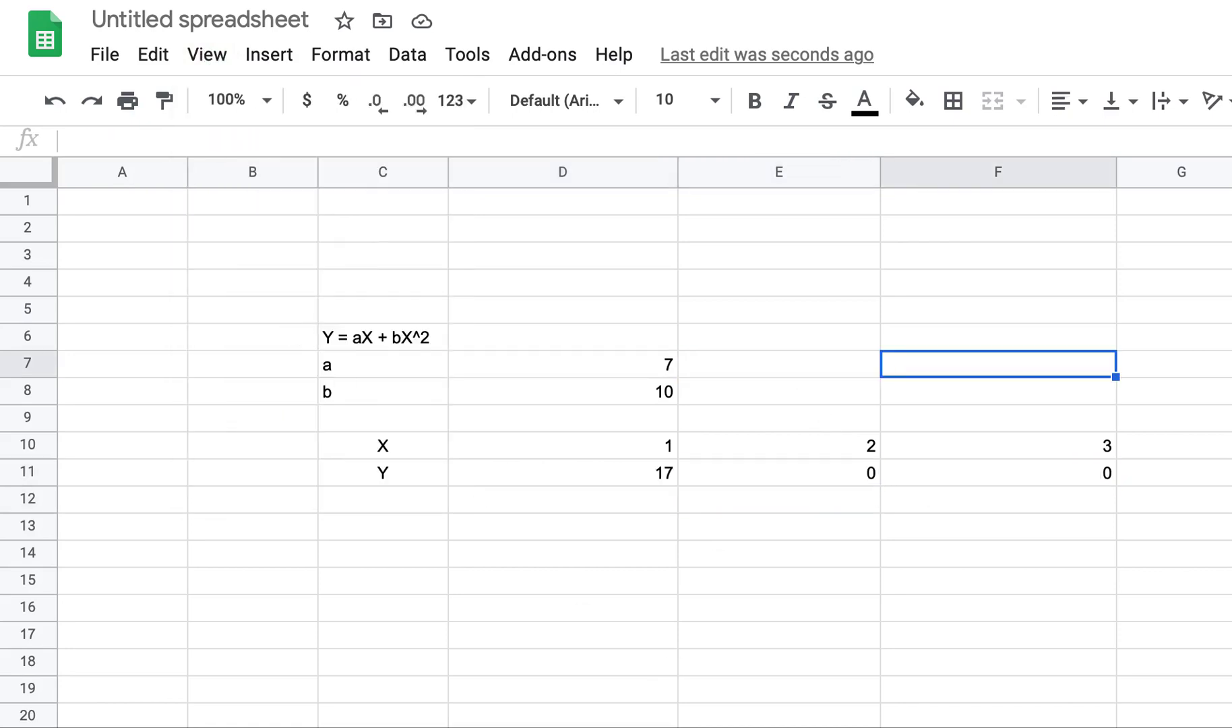
key(Left)
key(Down)
key(Down)
key(Down)
key(Down)
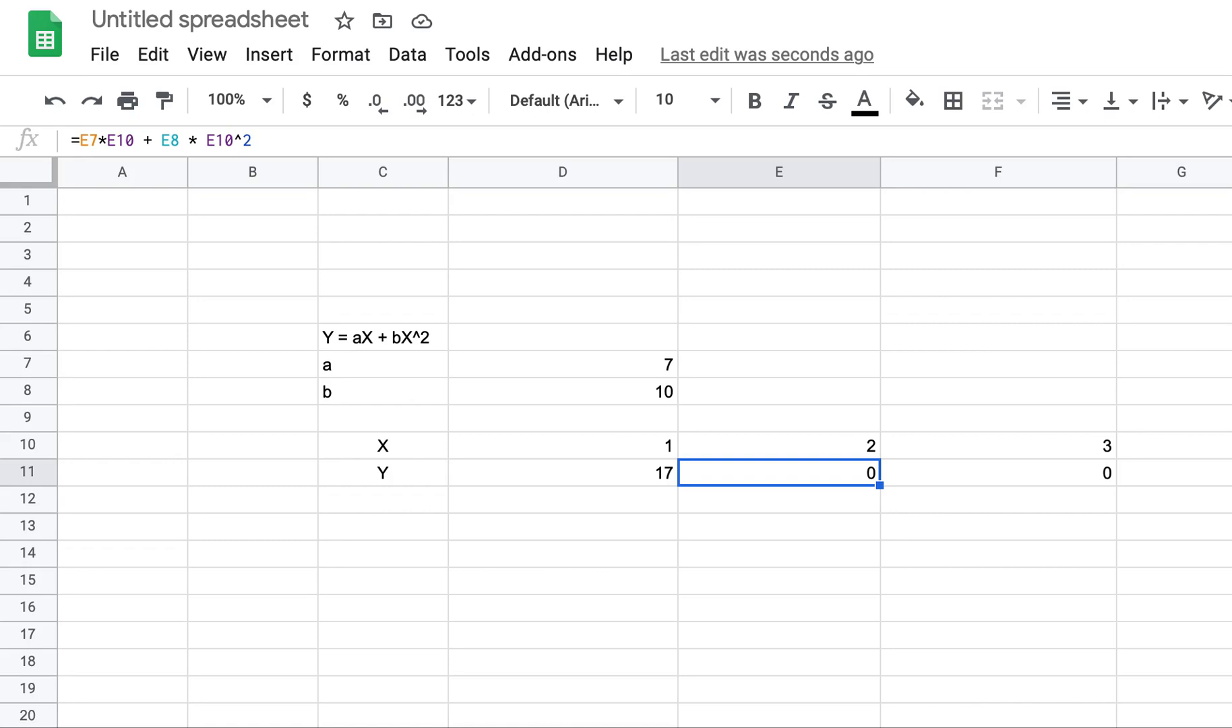
key(Down)
key(Up)
key(Up)
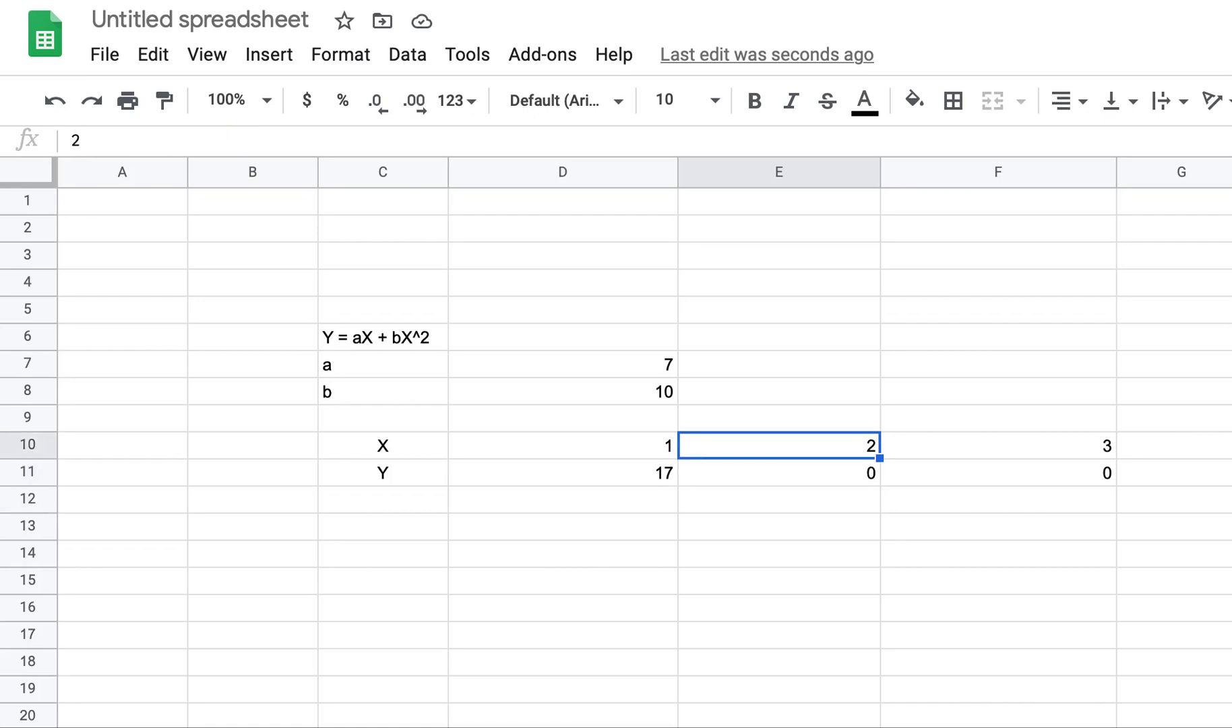
key(Down)
key(Up)
key(Down)
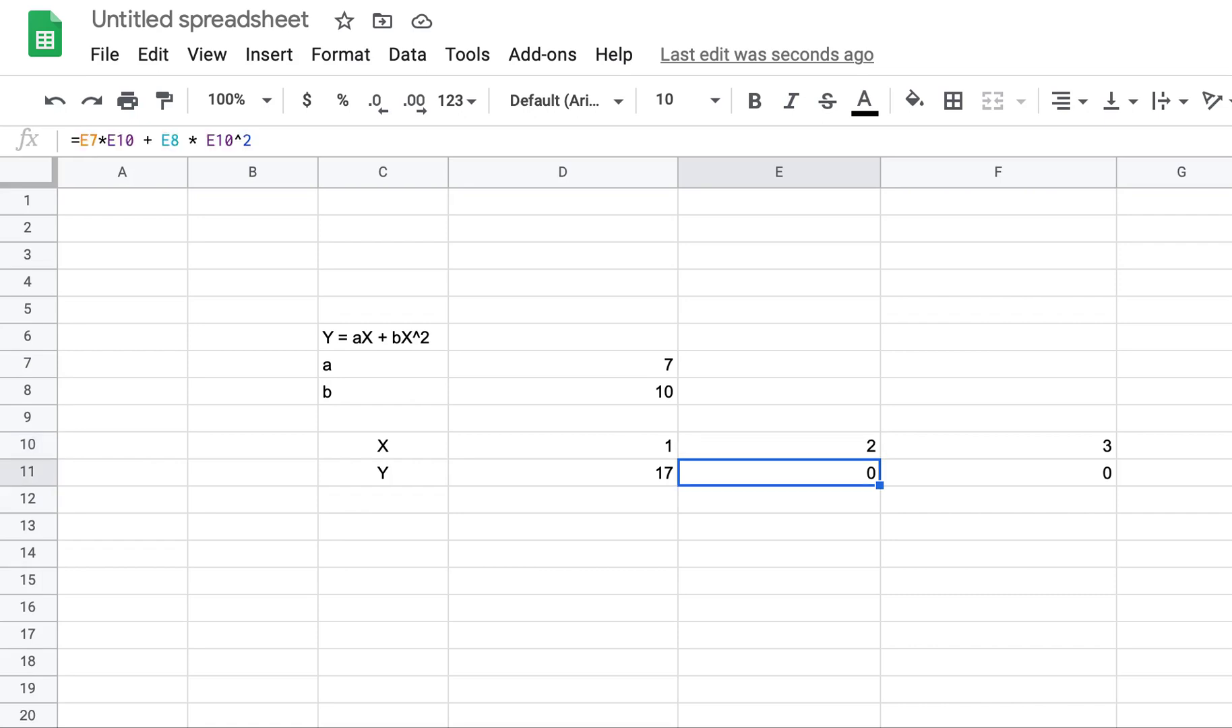
Turn the formula display back on with the Y cell D11 selected.
key(Left)
click(206, 57)
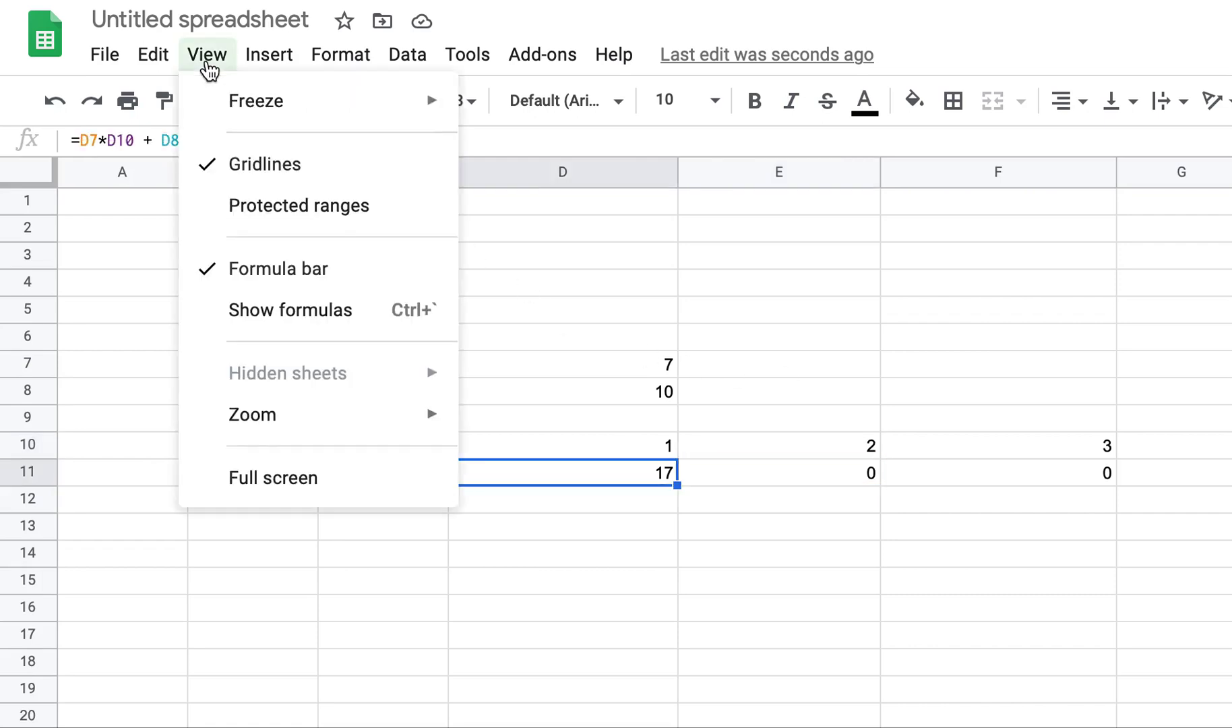
click(291, 311)
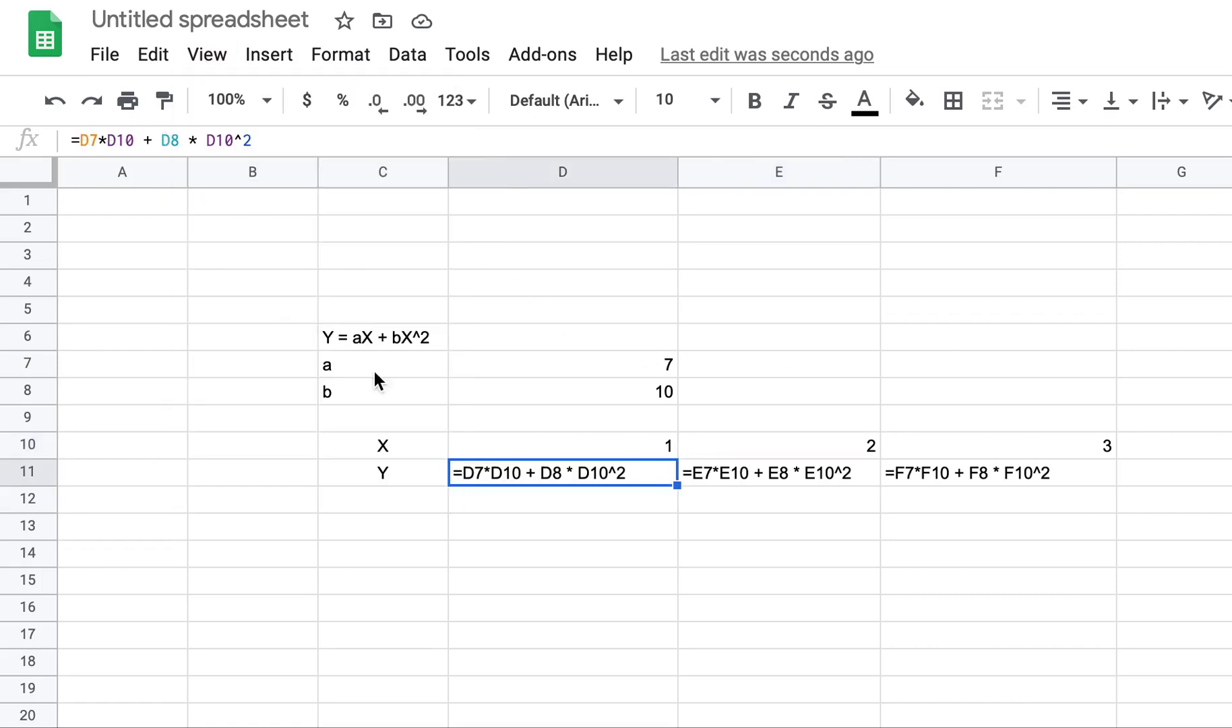
Edit the Y formula in D11 so its reference to coefficient a is the absolute reference $D$7.
double_click(475, 477)
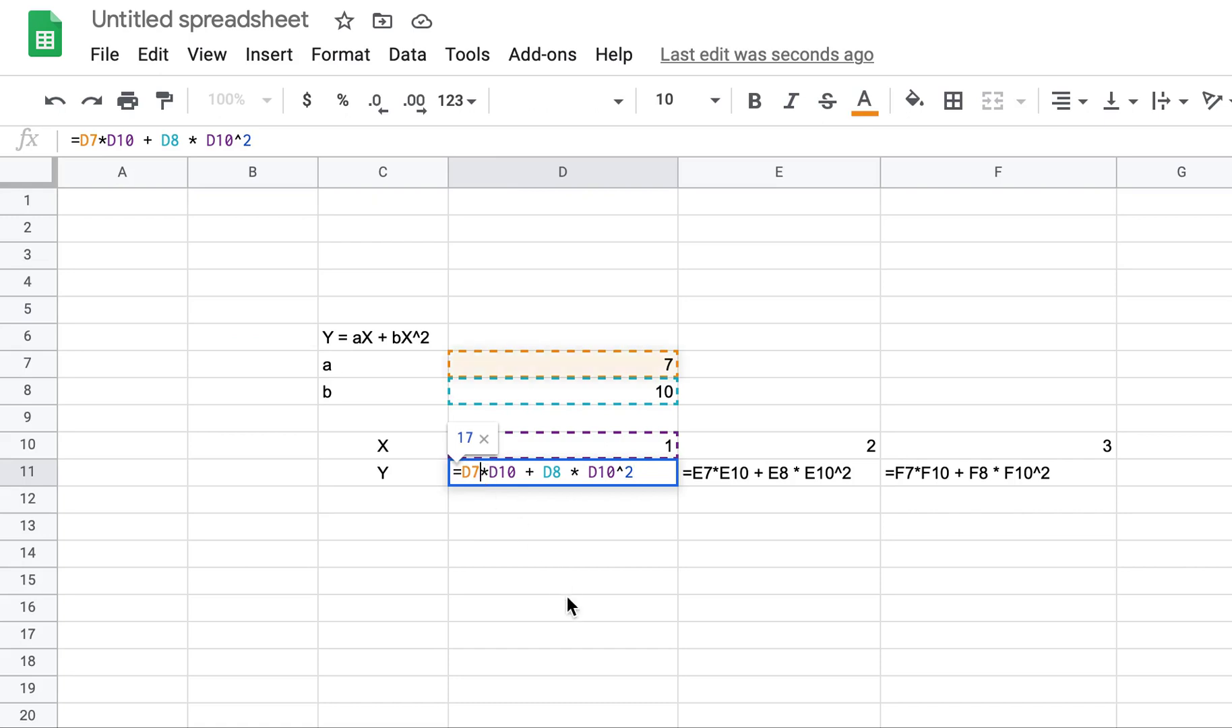
key(Left)
key(Left)
key(Right)
key(Left)
text($)
key(Right)
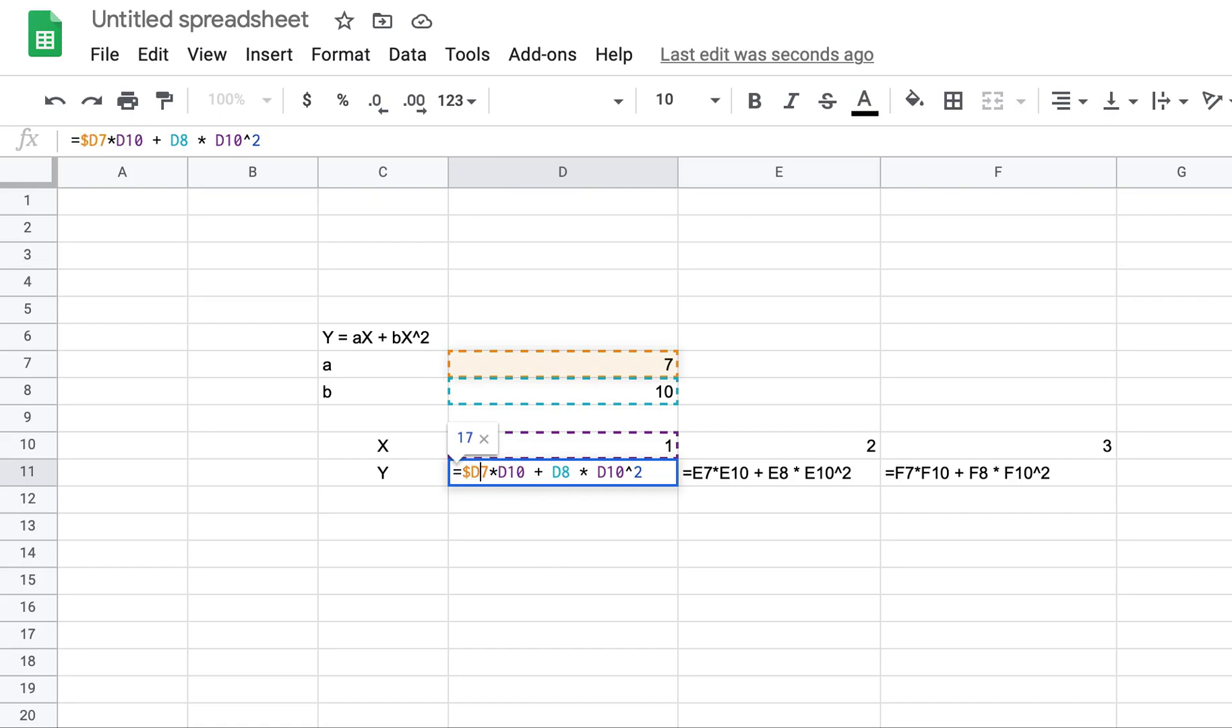
text($)
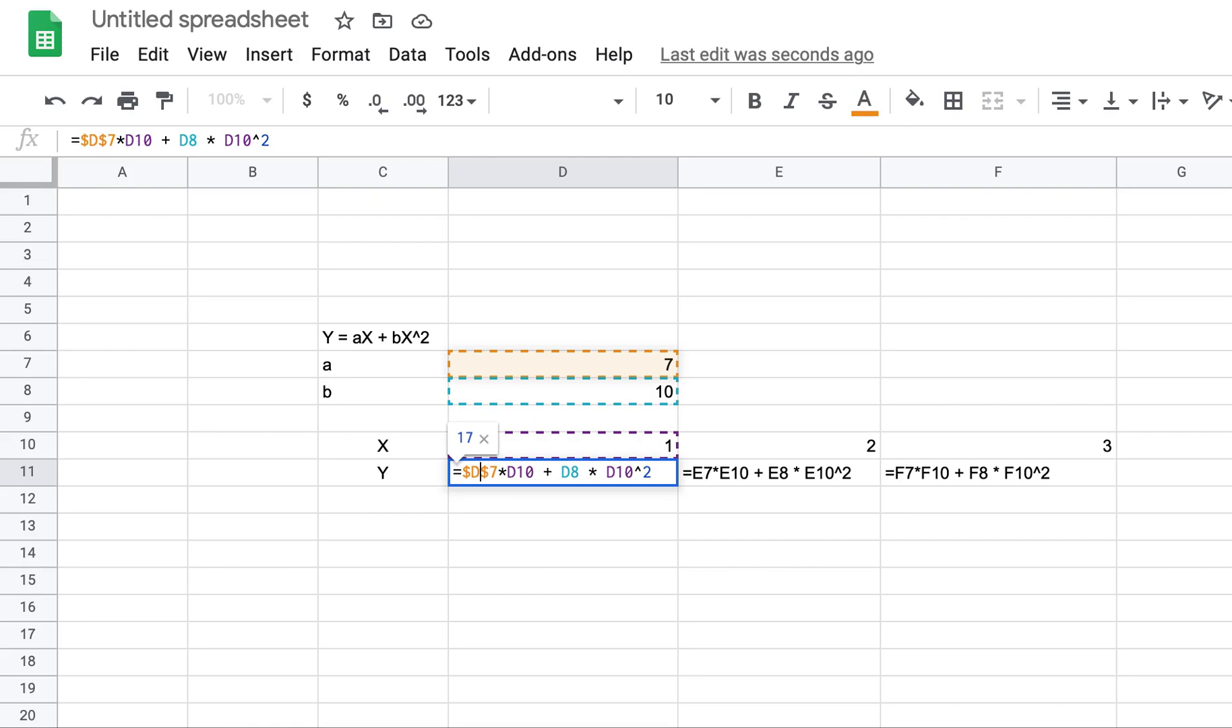
key(Left)
key(Right)
key(Delete)
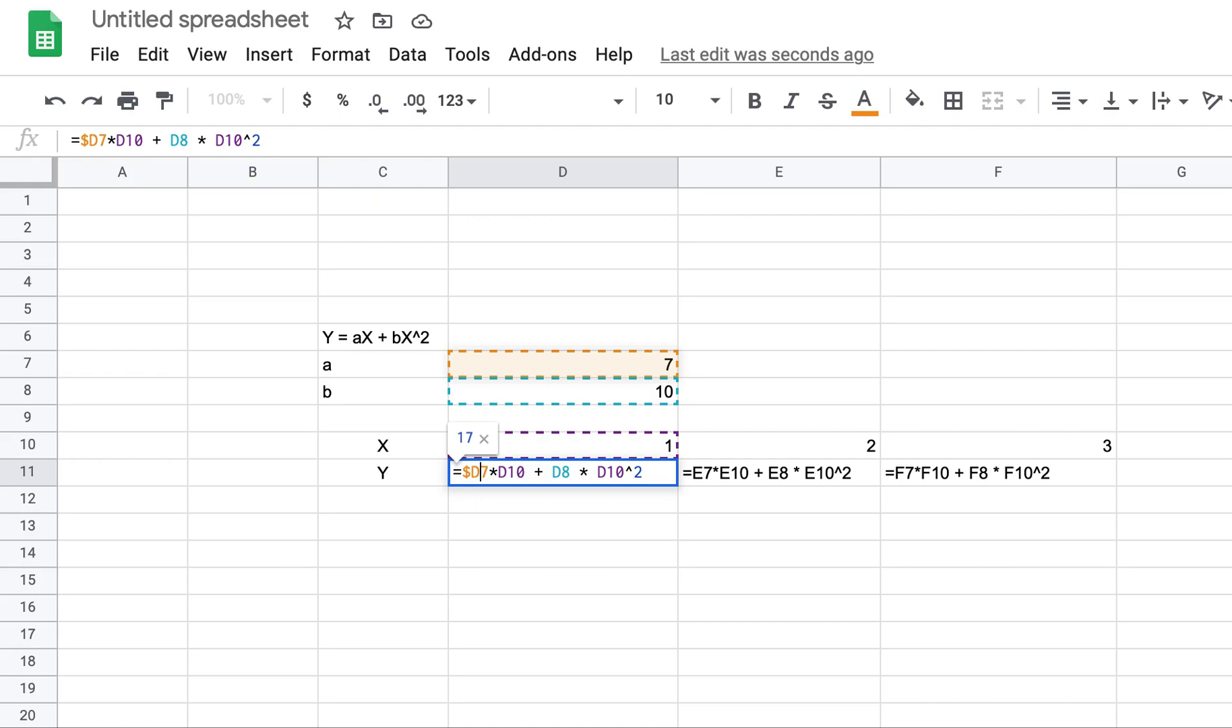
text($)
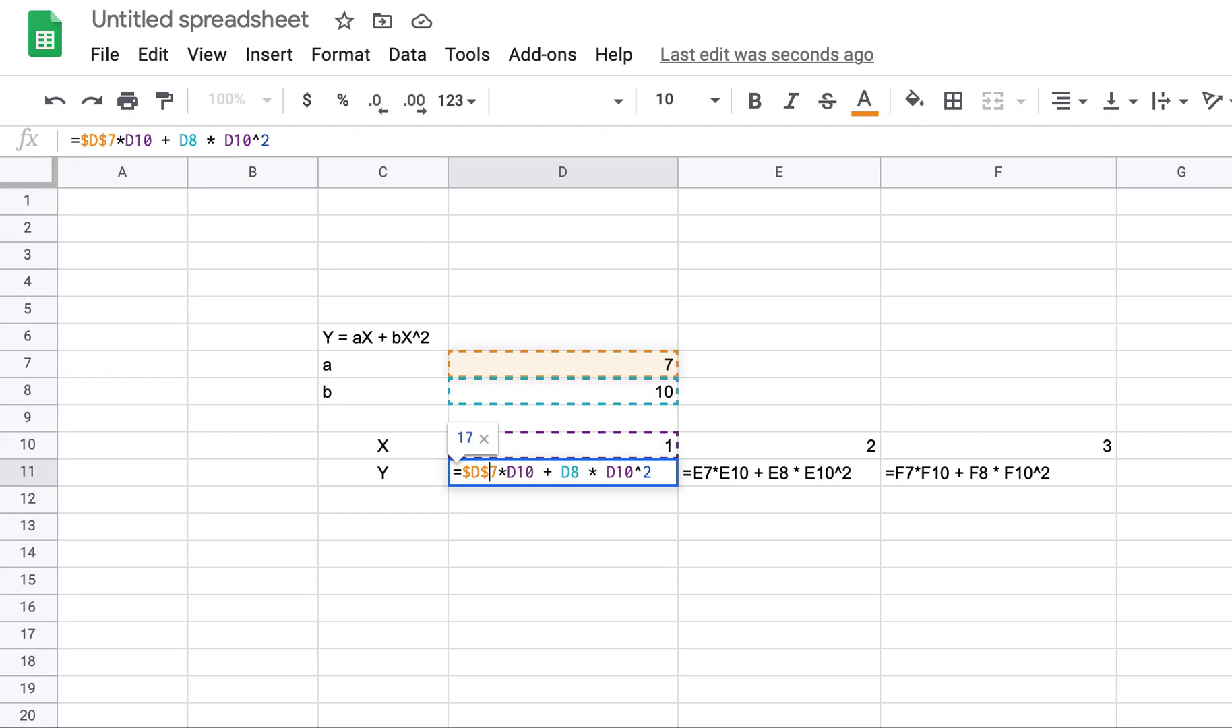
key(Right)
key(Right)
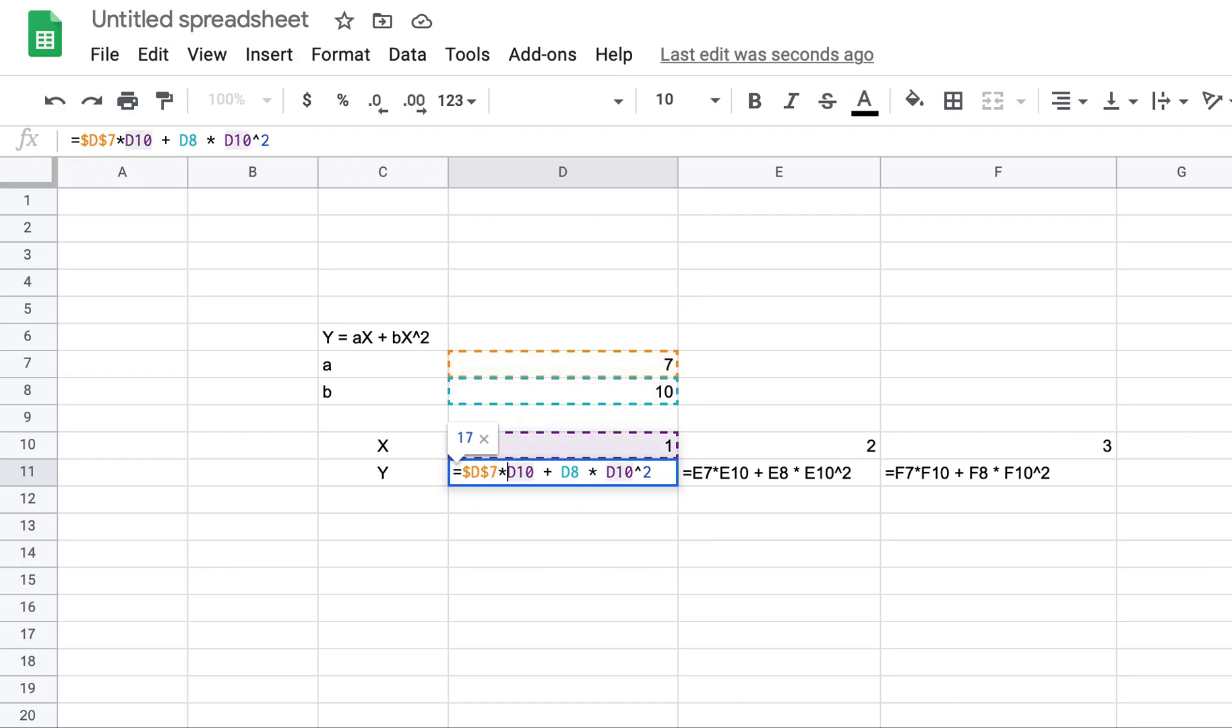
Make the coefficient b reference in D11 absolute as $D$8 and commit the formula =$D$7*D10 + $D$8 * D10^2.
key(Right)
key(Right)
key(Right)
key(Left)
key(Left)
key(Left)
key(Right)
key(Right)
key(Right)
key(Left)
key(Left)
key(Left)
key(Right)
key(Right)
key(Right)
key(Right)
key(Right)
key(Right)
key(Right)
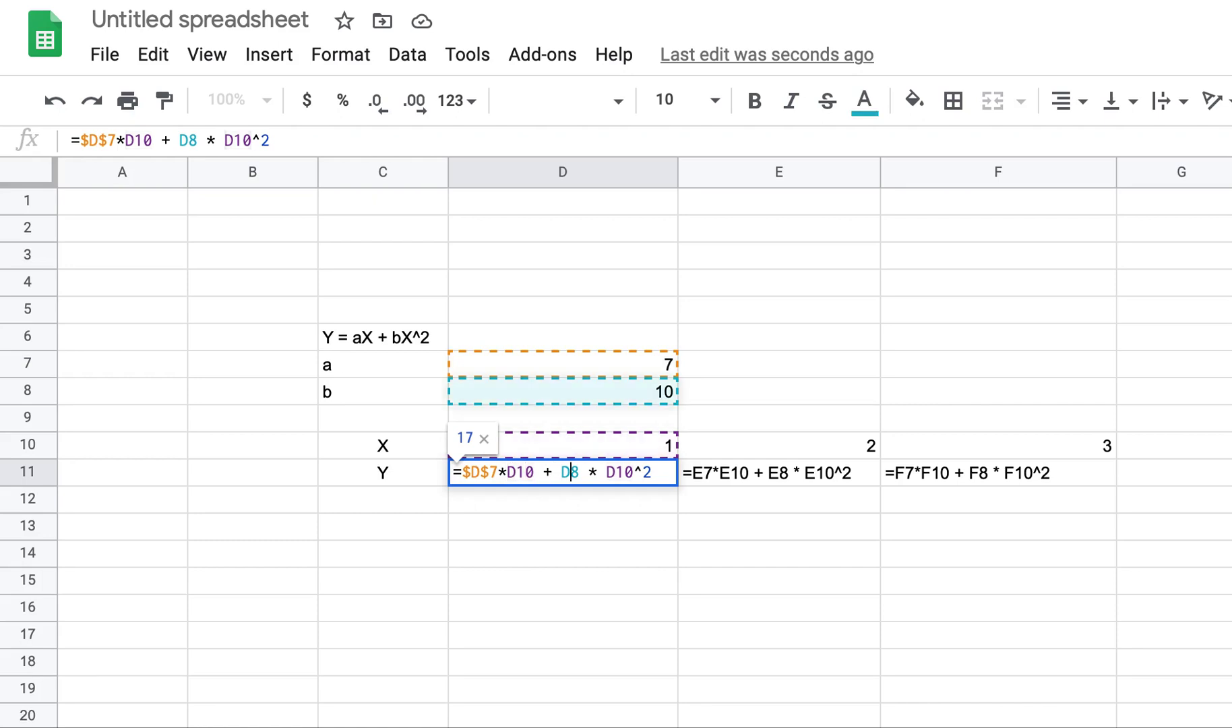
key(Left)
text($)
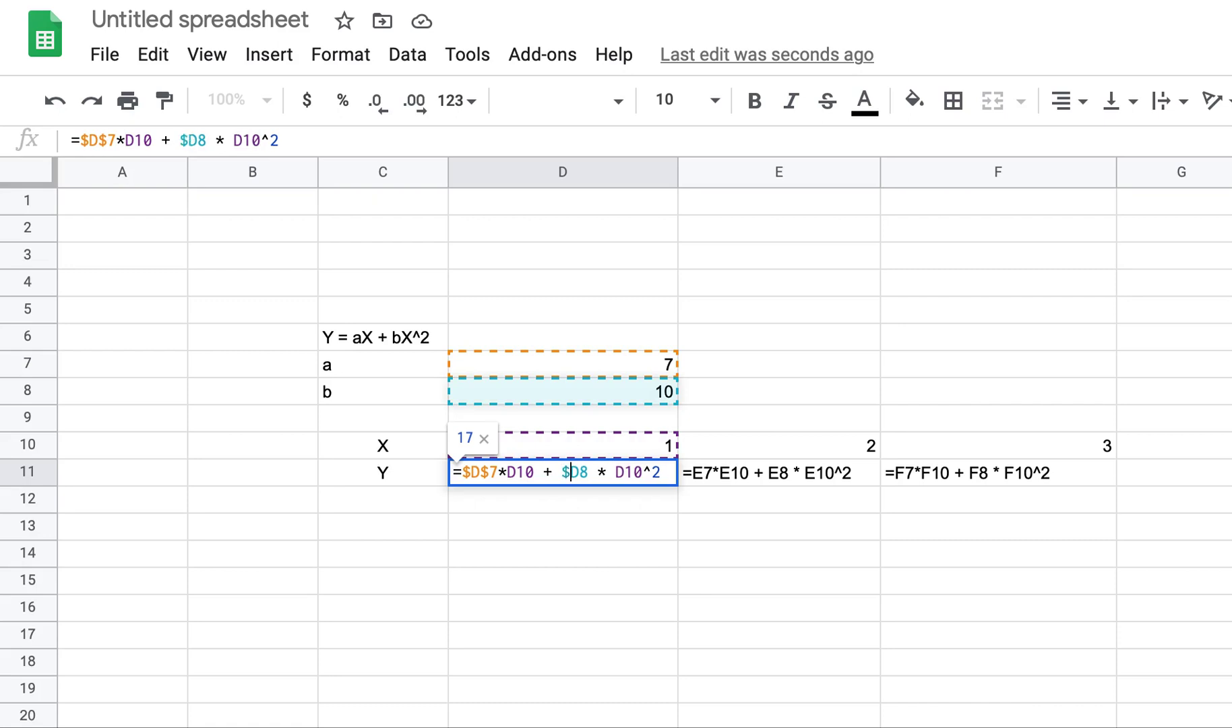
key(Right)
text($)
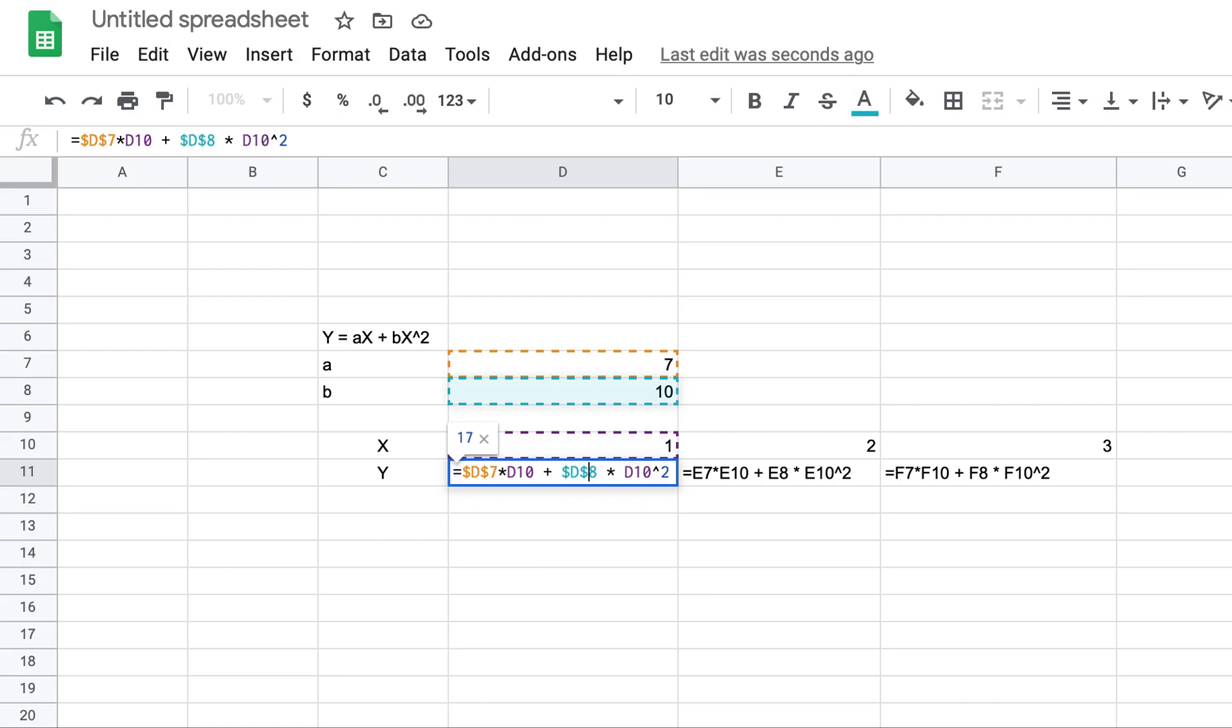
key(Right)
key(Right)
key(Right)
key(Right)
key(Right)
key(Right)
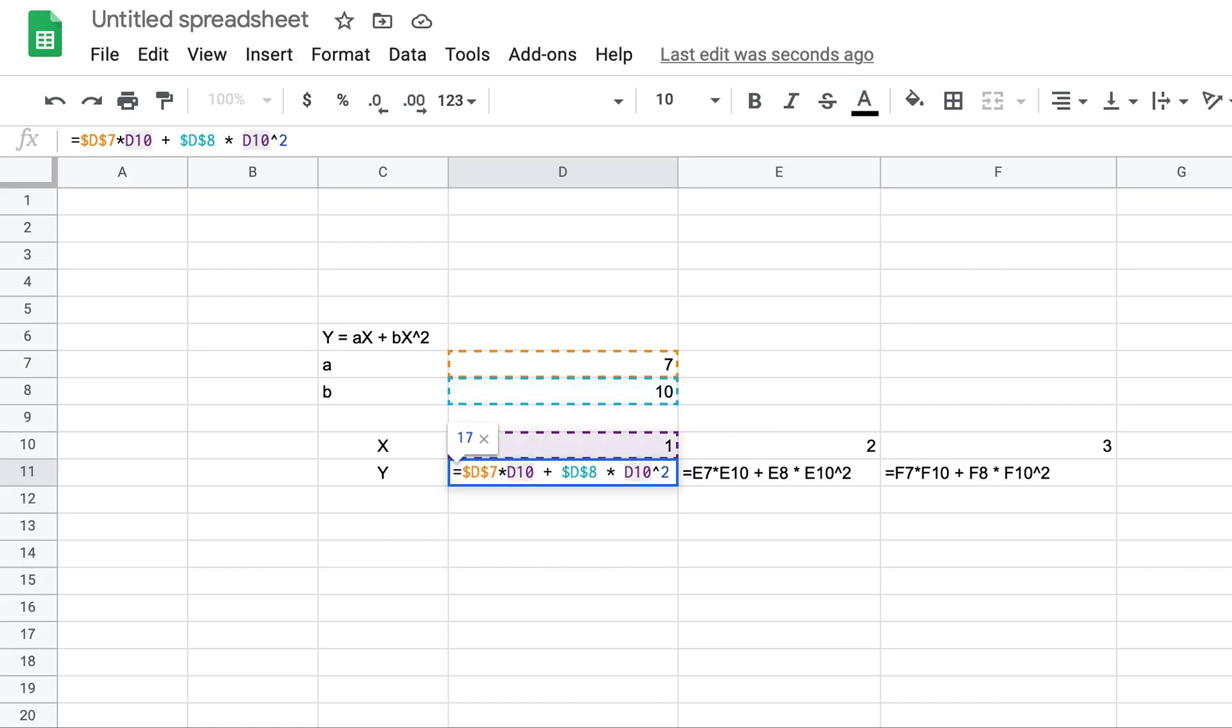
key(Return)
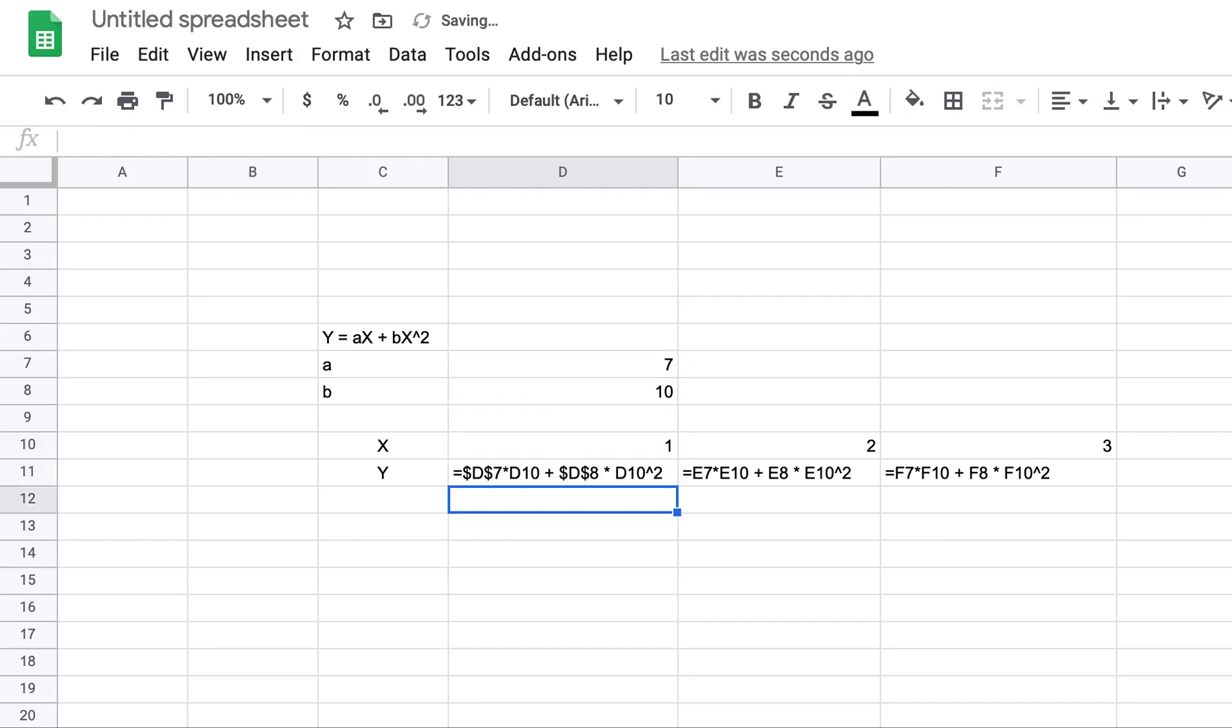
Copy the Y formula with absolute references from D11 into E11.
key(Up)
key(Right)
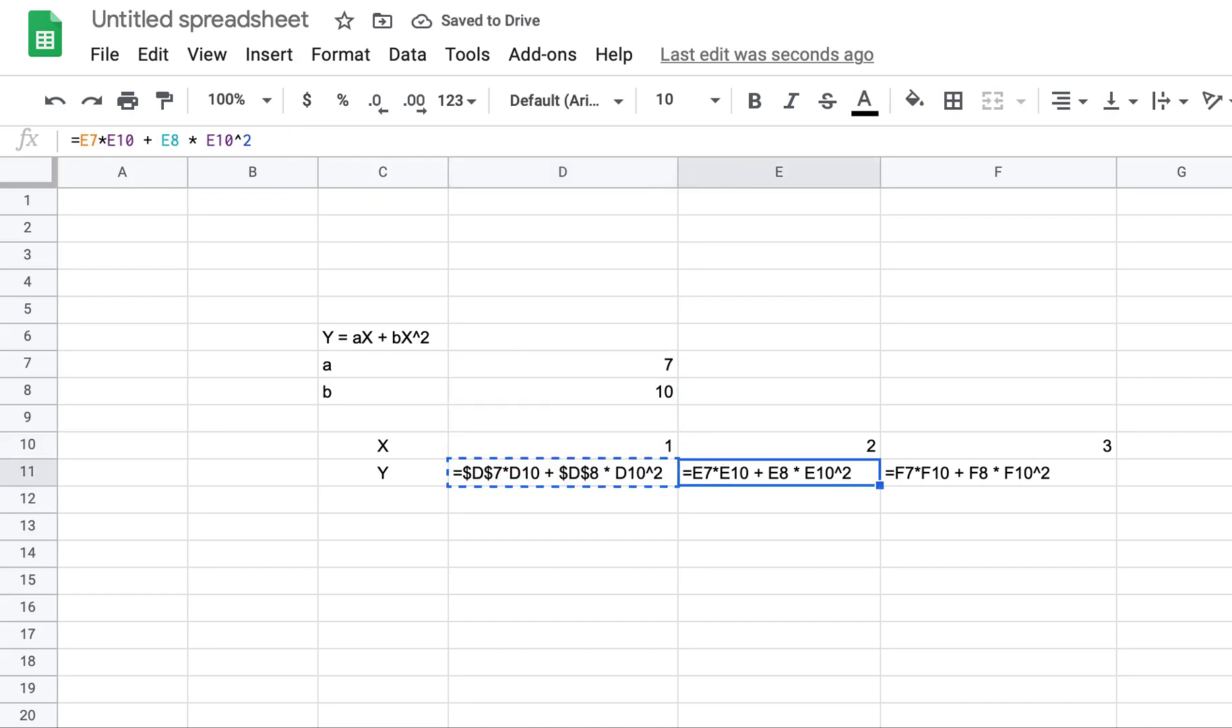
text(=$D$7*E10 + $D$8 * E10^2)
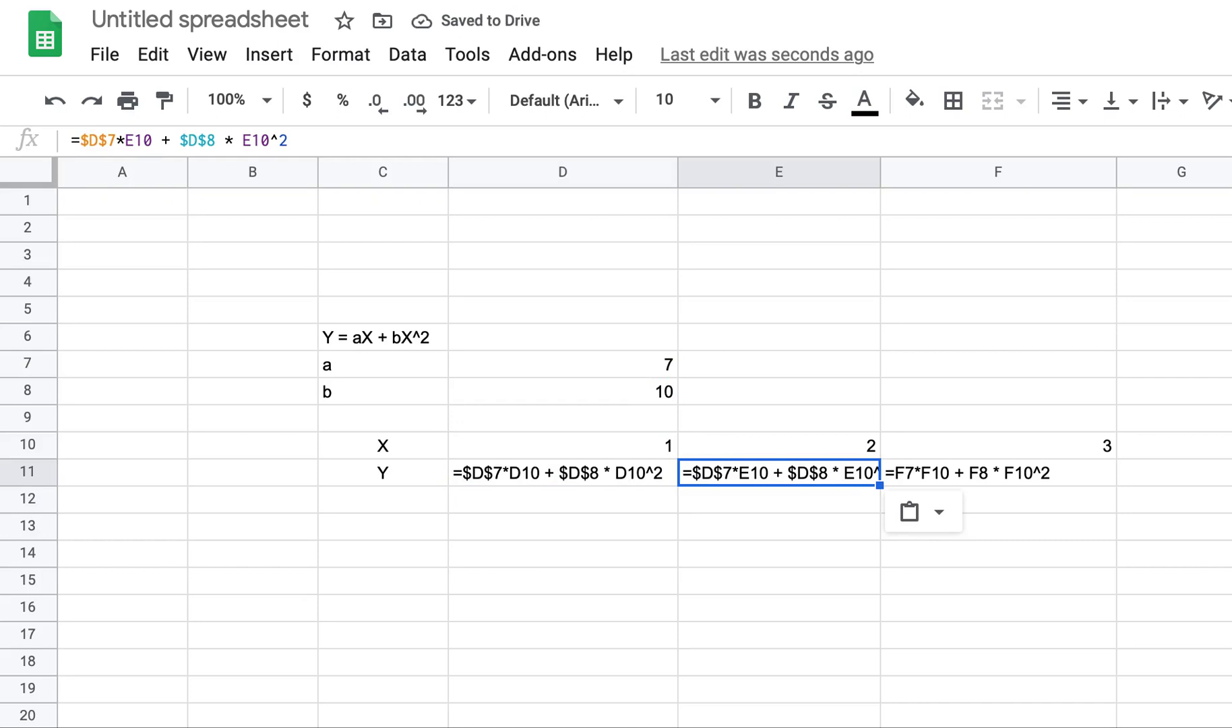
Compare the formulas in D11 and E11 to see which references shift and which stay fixed.
key(Left)
key(Right)
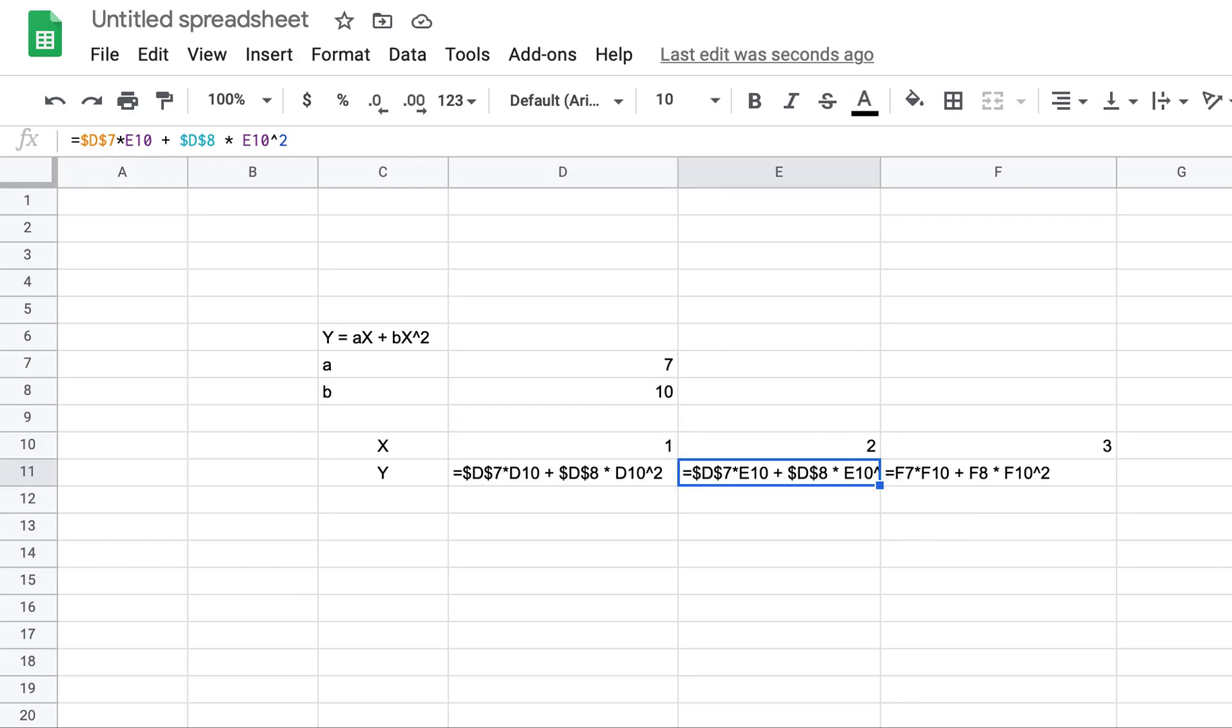
key(Left)
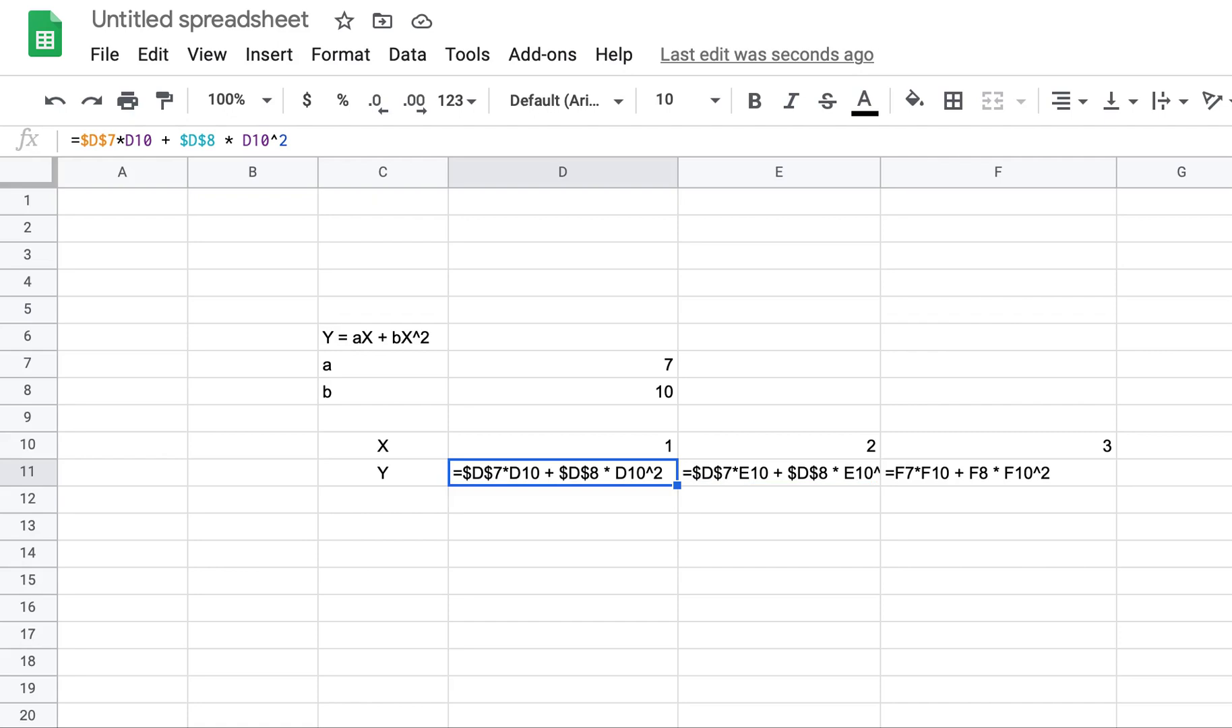
key(Right)
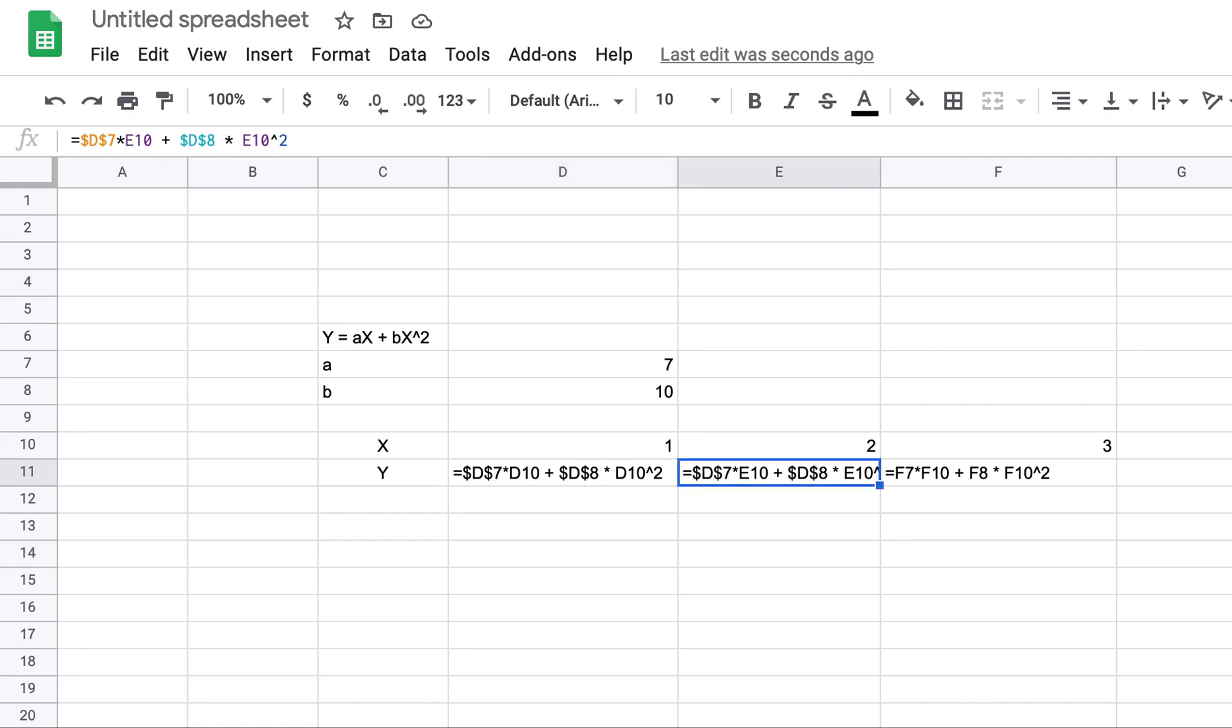
key(Left)
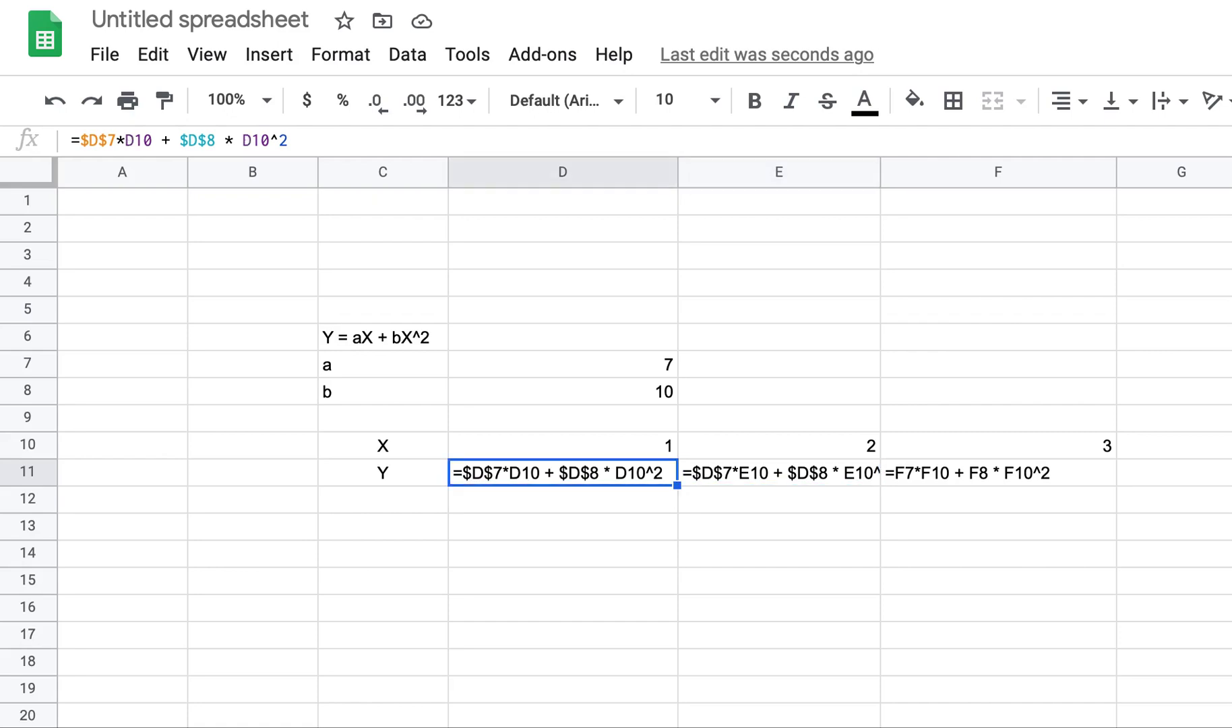
key(Right)
key(Left)
key(Right)
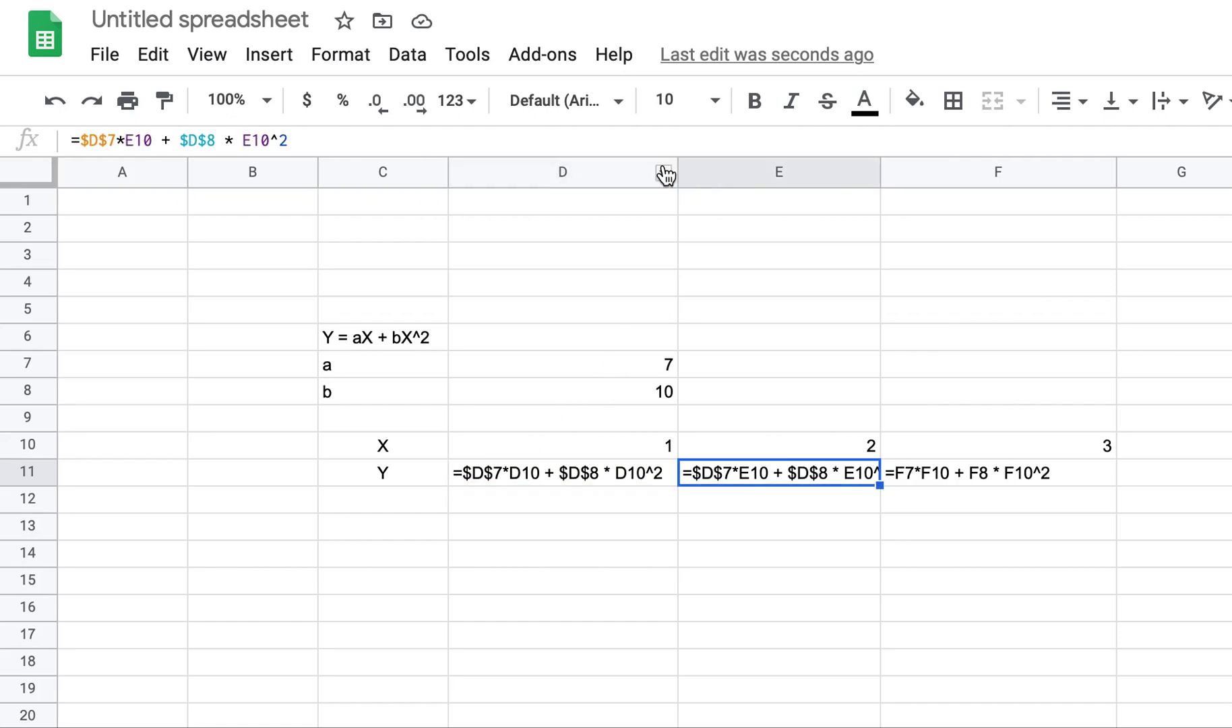
Narrow columns D through H to make the X and Y table more compact.
drag(677, 174, 554, 181)
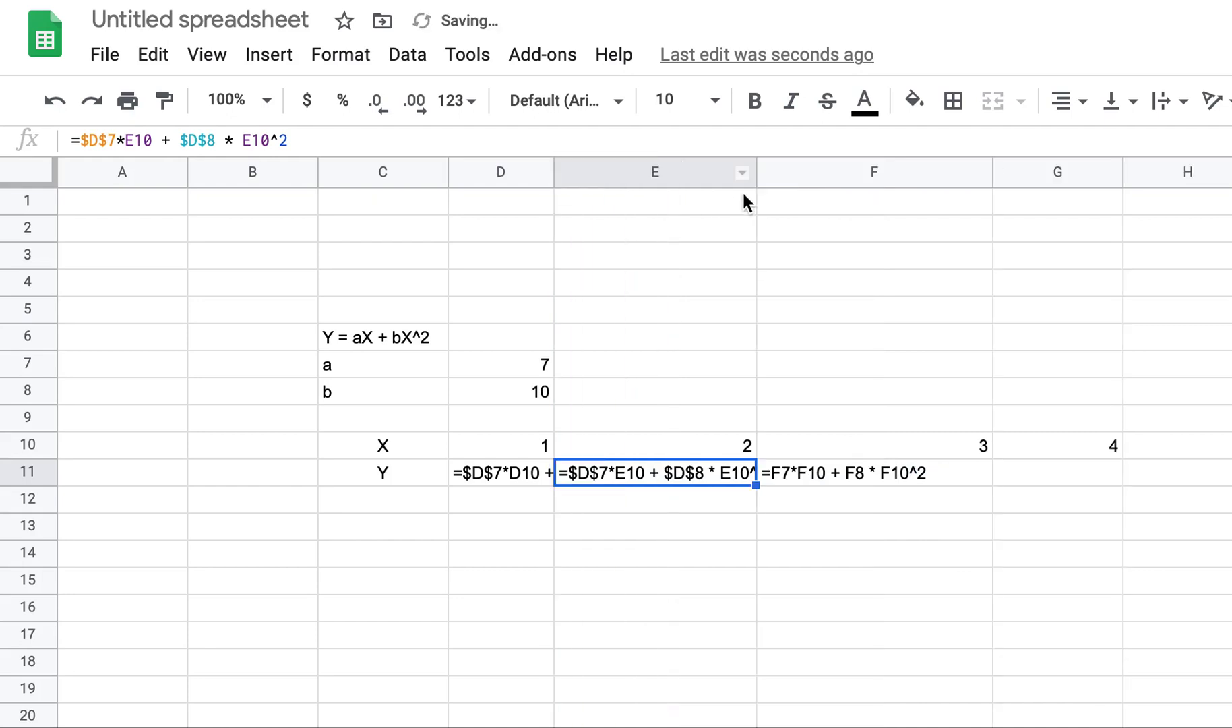
drag(756, 175, 643, 179)
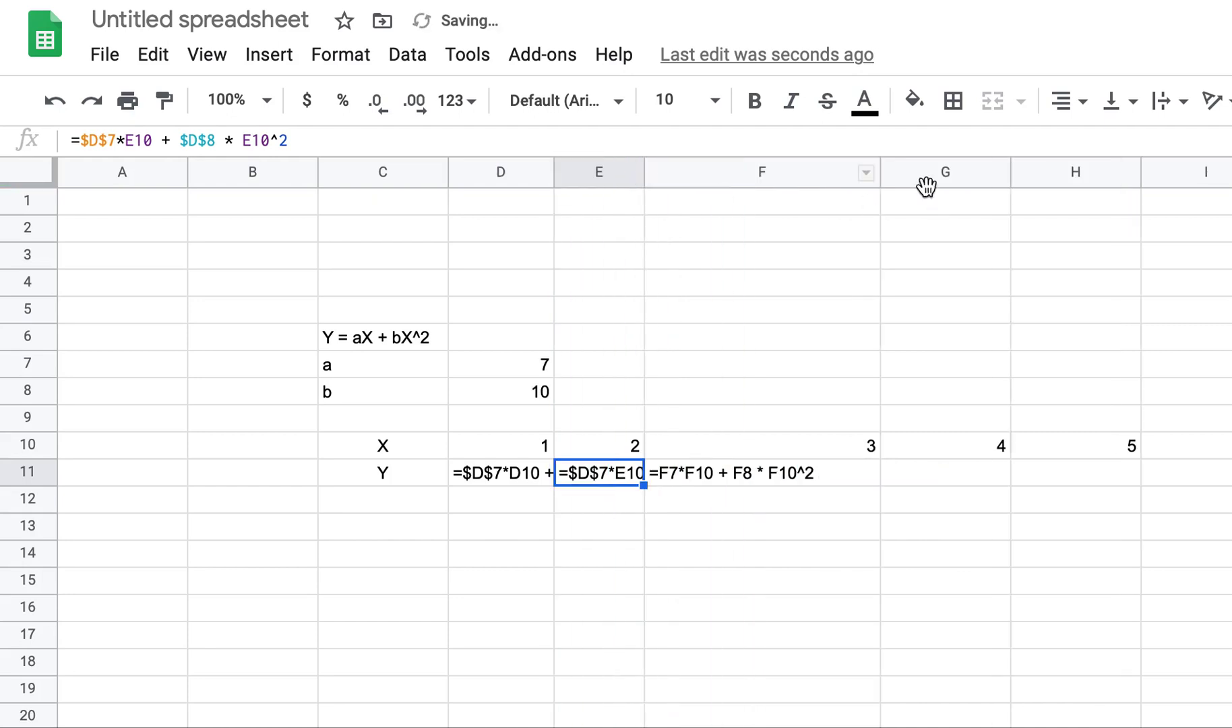
drag(878, 172, 748, 170)
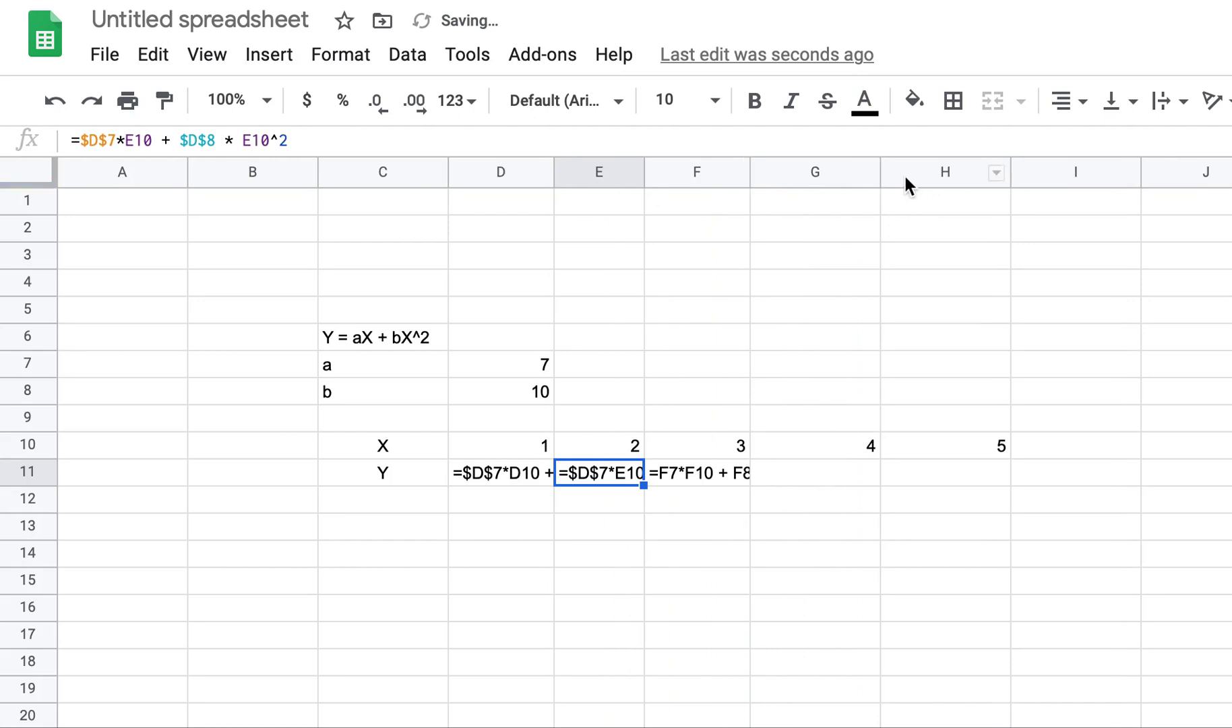
drag(880, 173, 836, 175)
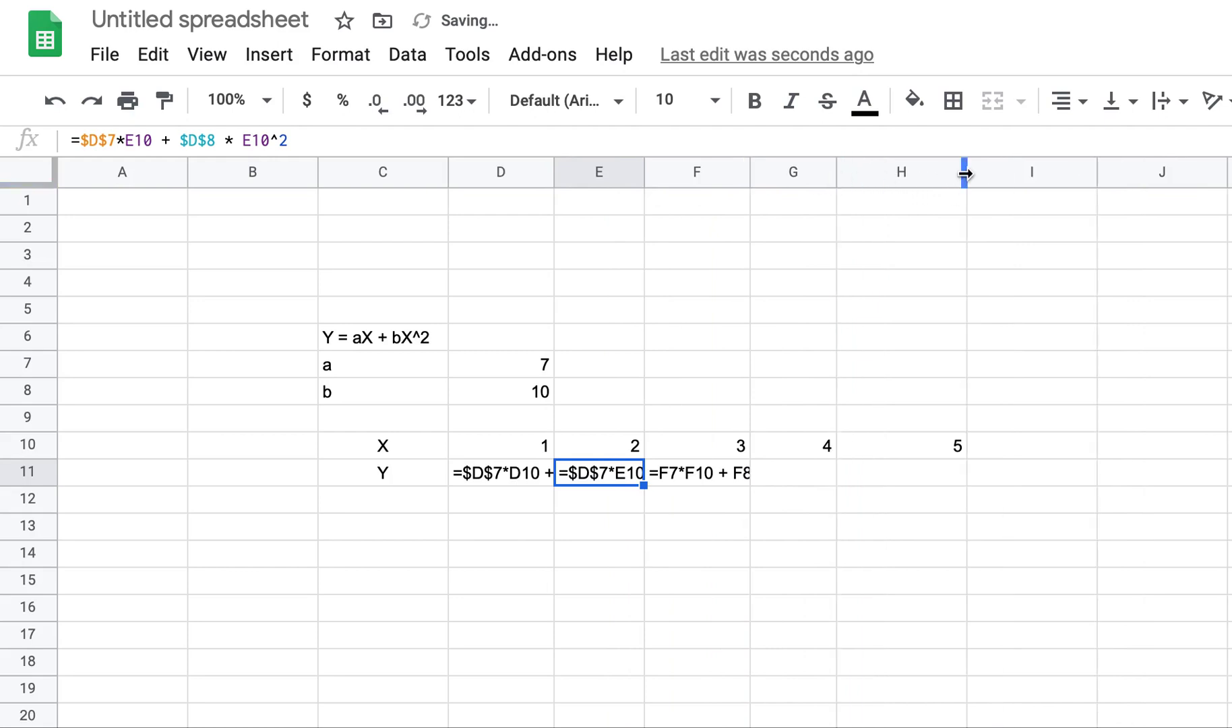
drag(966, 174, 905, 174)
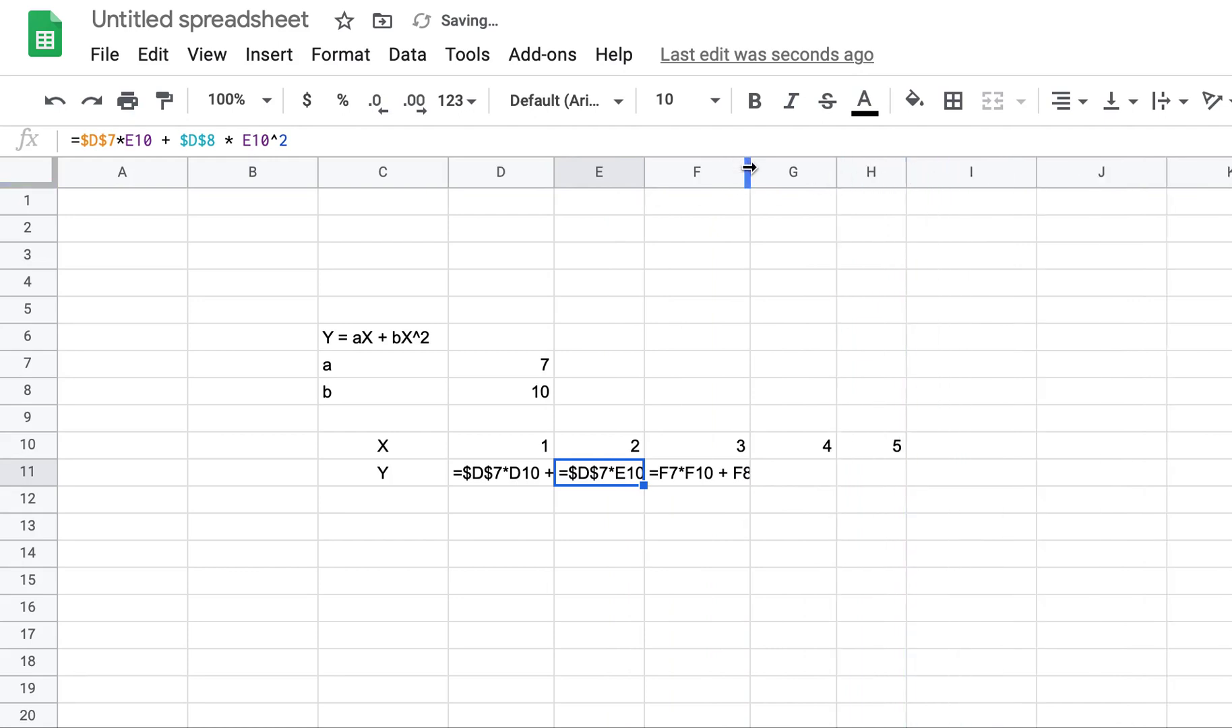
drag(750, 172, 716, 172)
drag(632, 174, 623, 174)
click(815, 588)
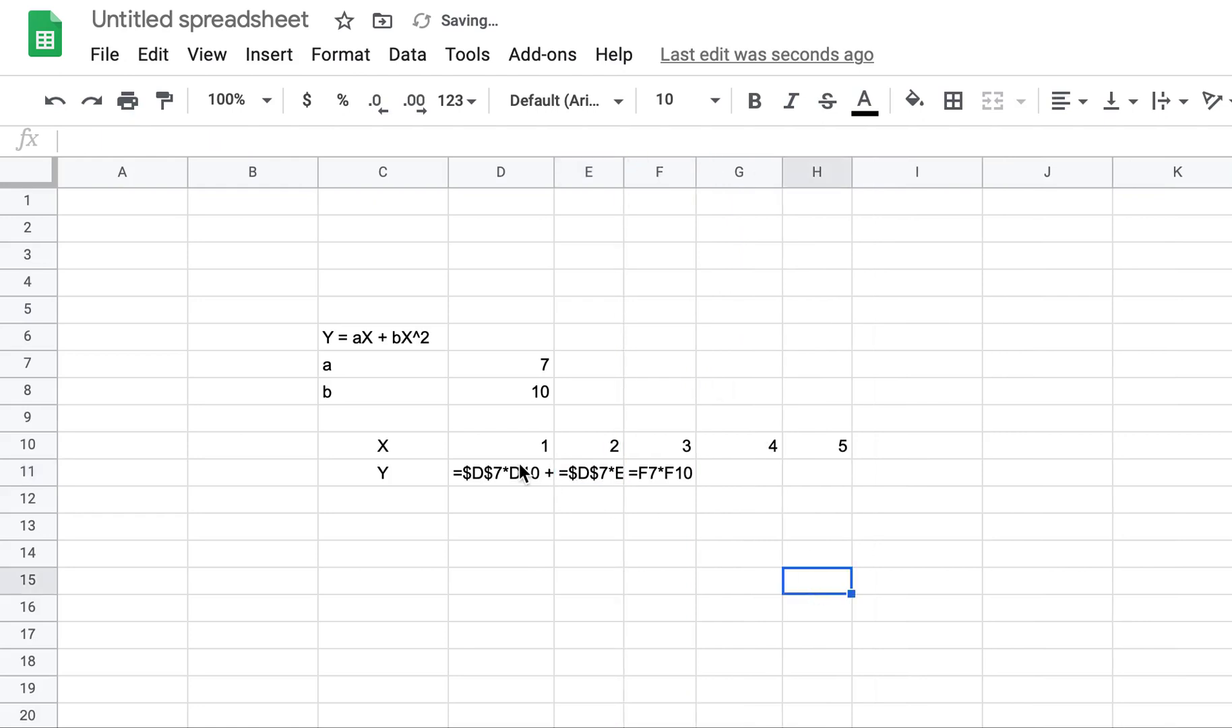
Turn off the formula display to show calculated values in the table.
click(524, 474)
click(215, 58)
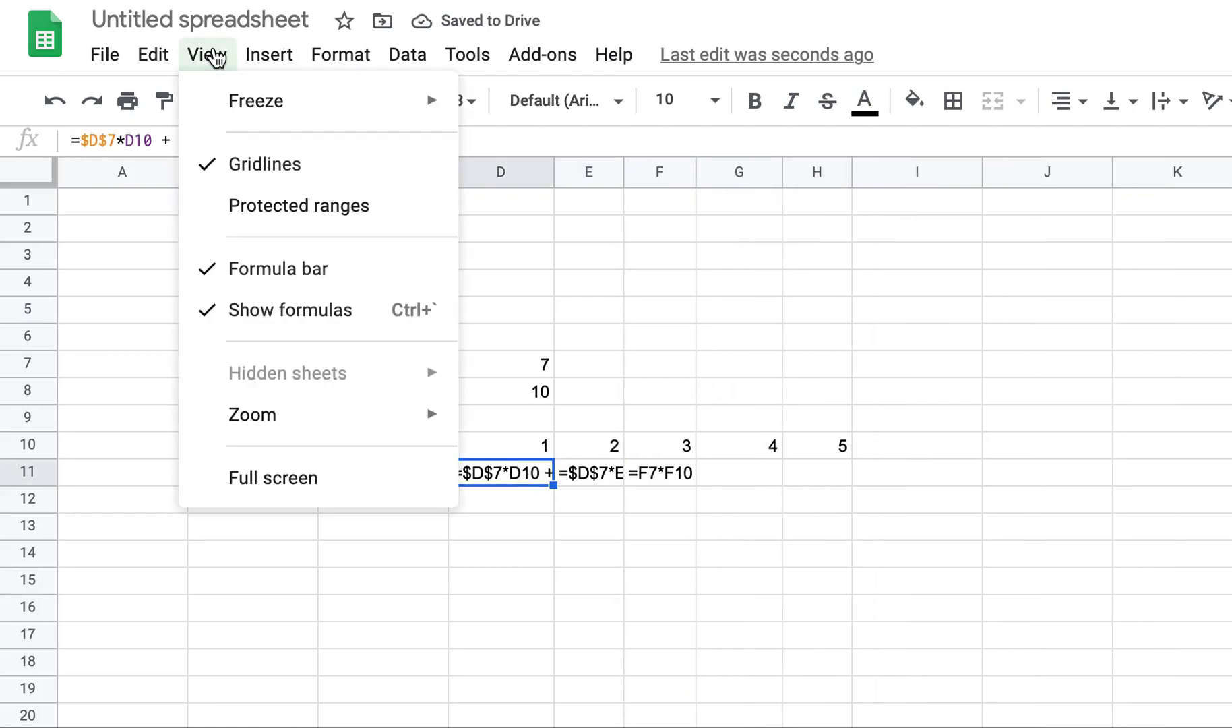
click(264, 312)
Copy the Y formula from D11 across the Y row D11:H11.
key(Left)
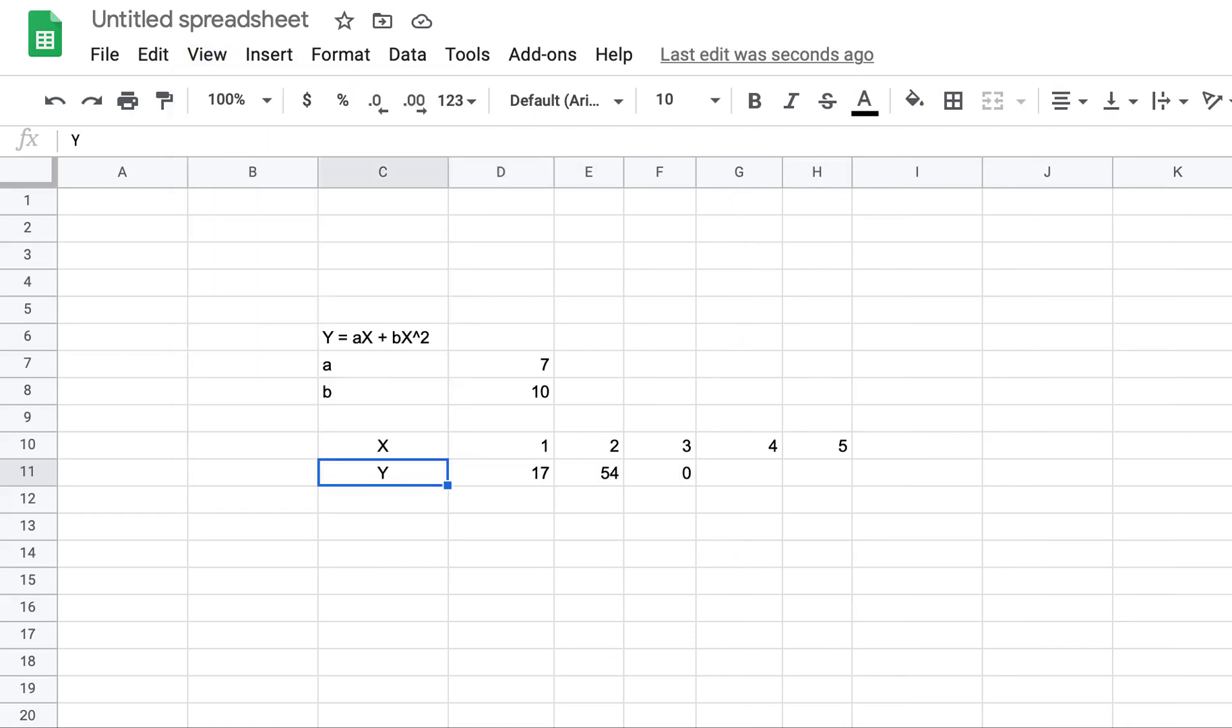
key(Right)
key(shift+Right)
key(shift+Right)
key(shift+Right)
key(shift+Right)
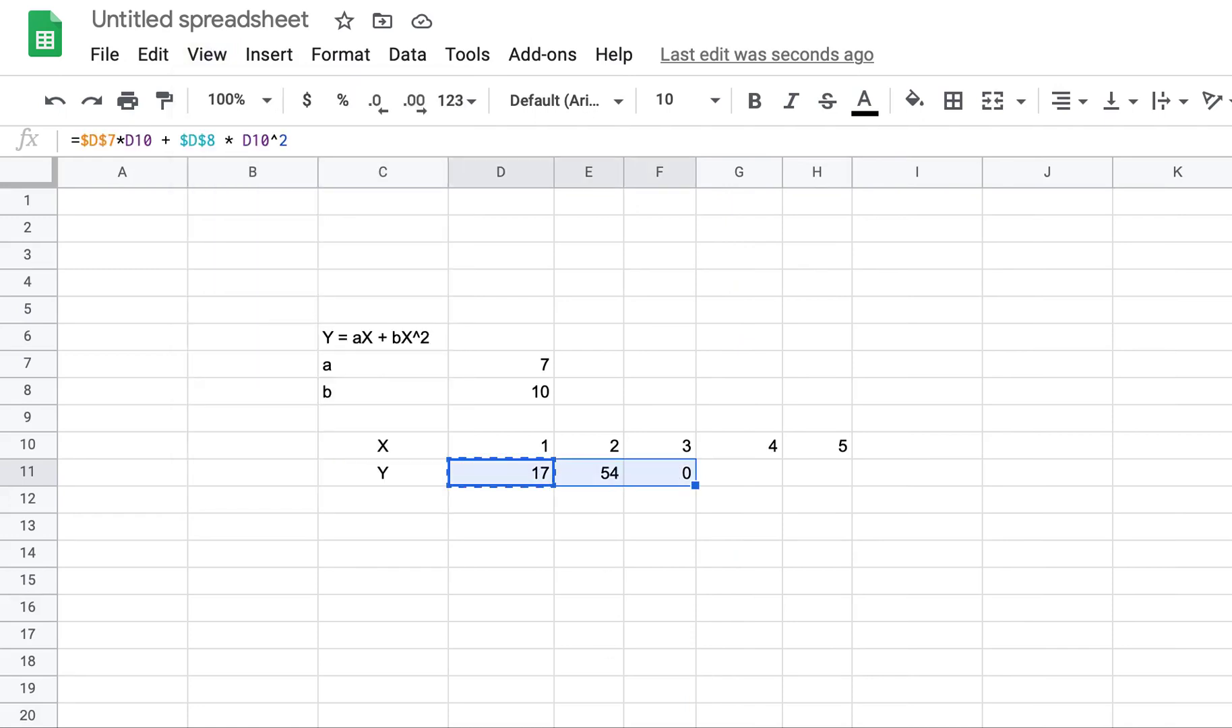
key(ctrl+v)
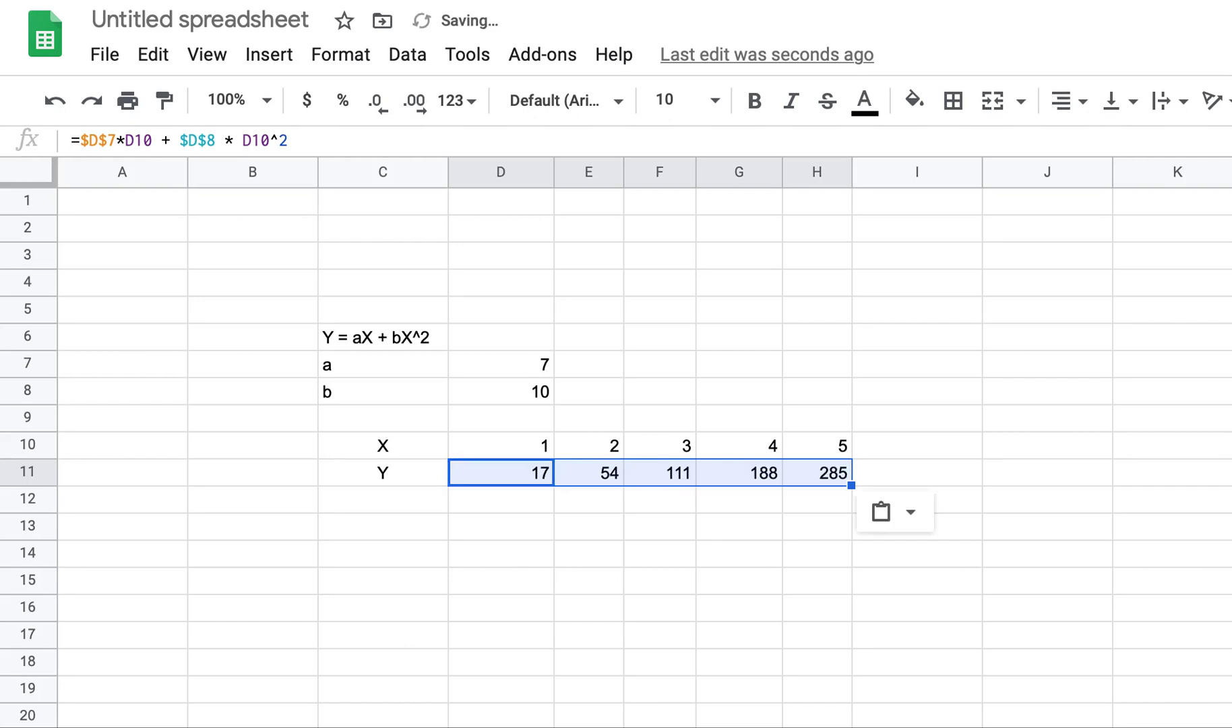
Add a further X value of 500 in I10, beside the X value 5.
key(Left)
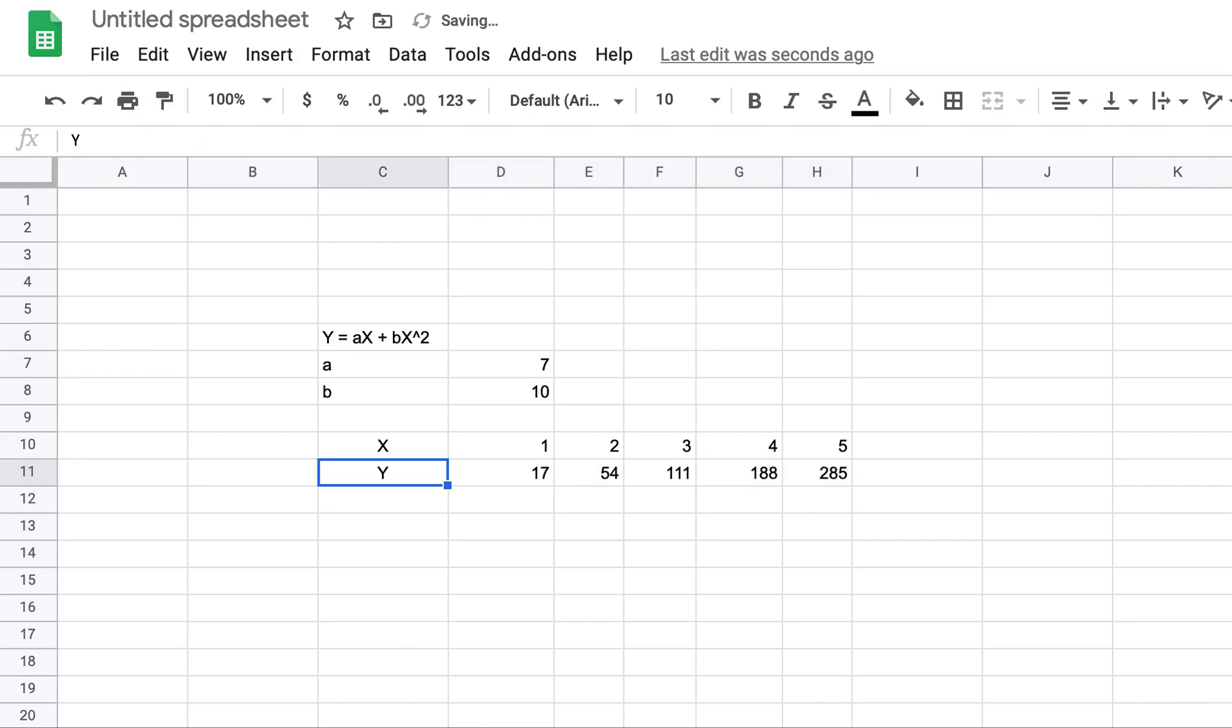
key(Up)
key(Right)
key(Right)
key(Right)
key(Right)
key(Right)
key(Right)
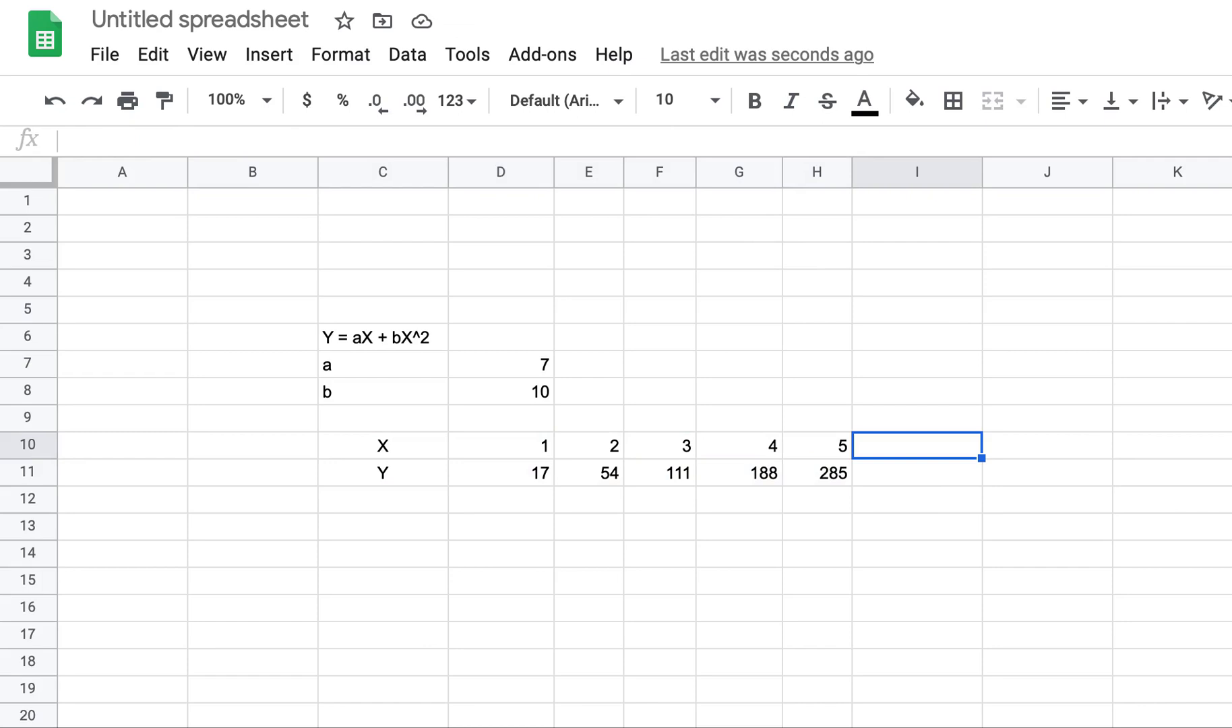
text(500)
key(Return)
key(Up)
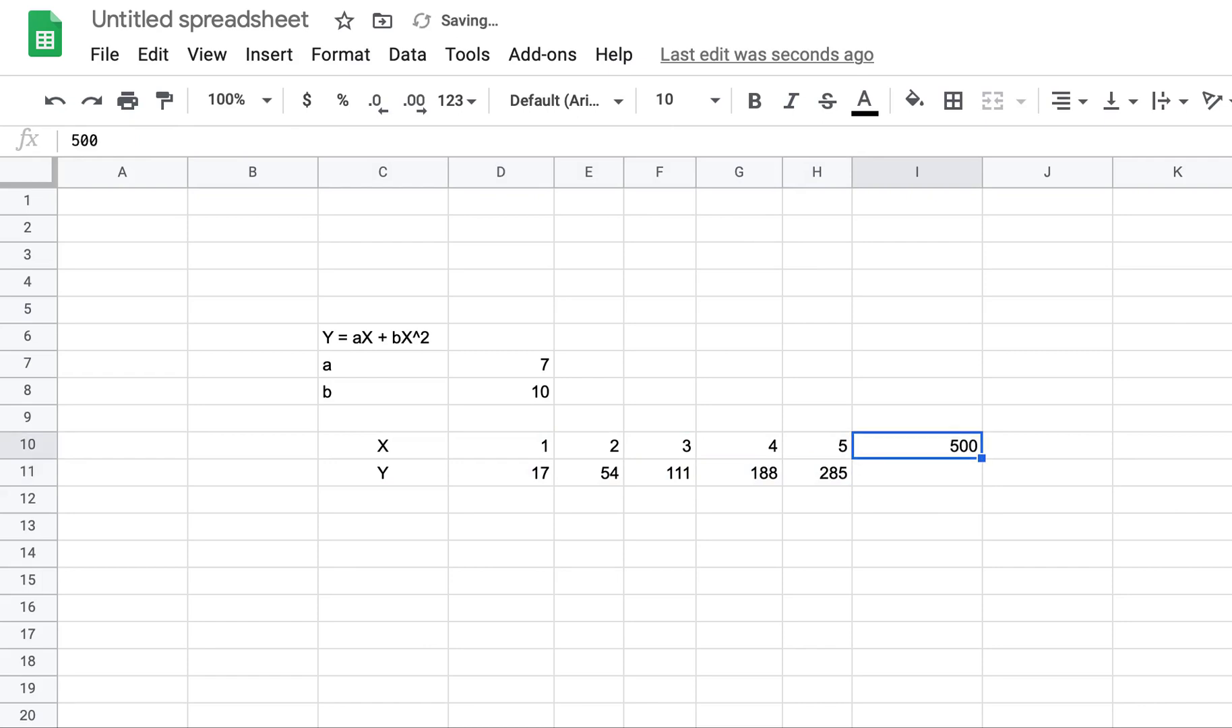
Copy the Y formula from H11 into I11 for the X value 500.
key(Down)
key(Left)
key(ctrl+c)
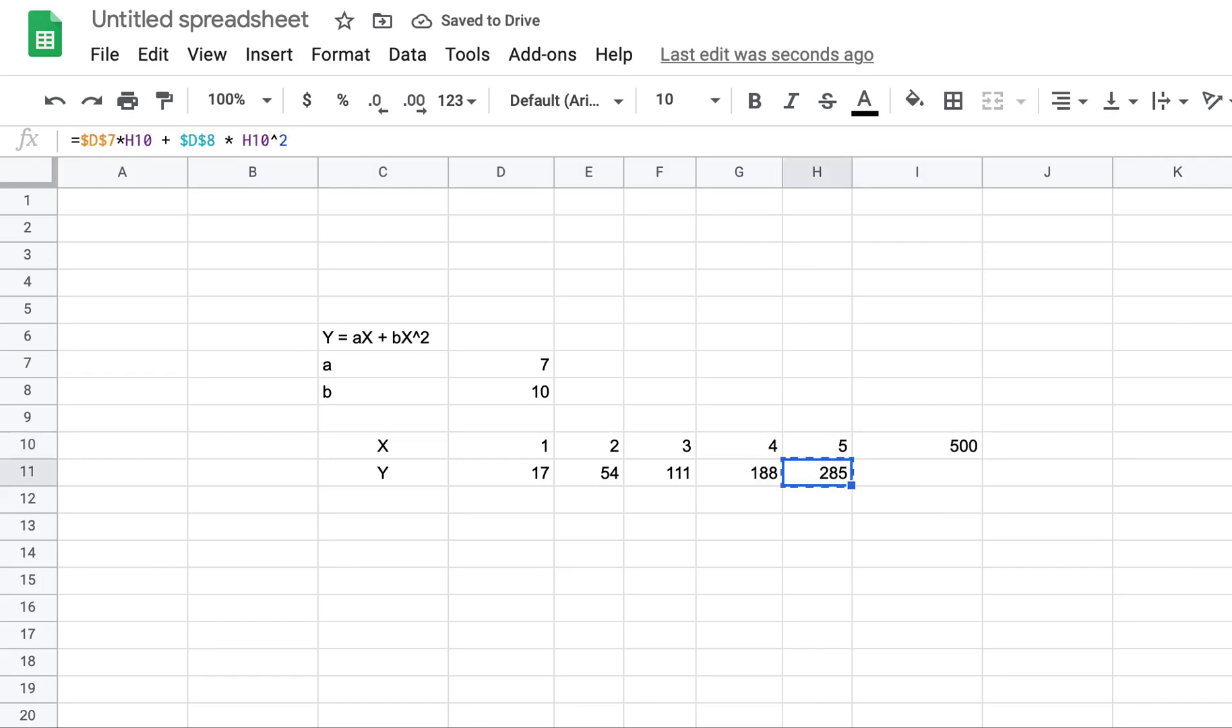
key(Right)
key(ctrl+v)
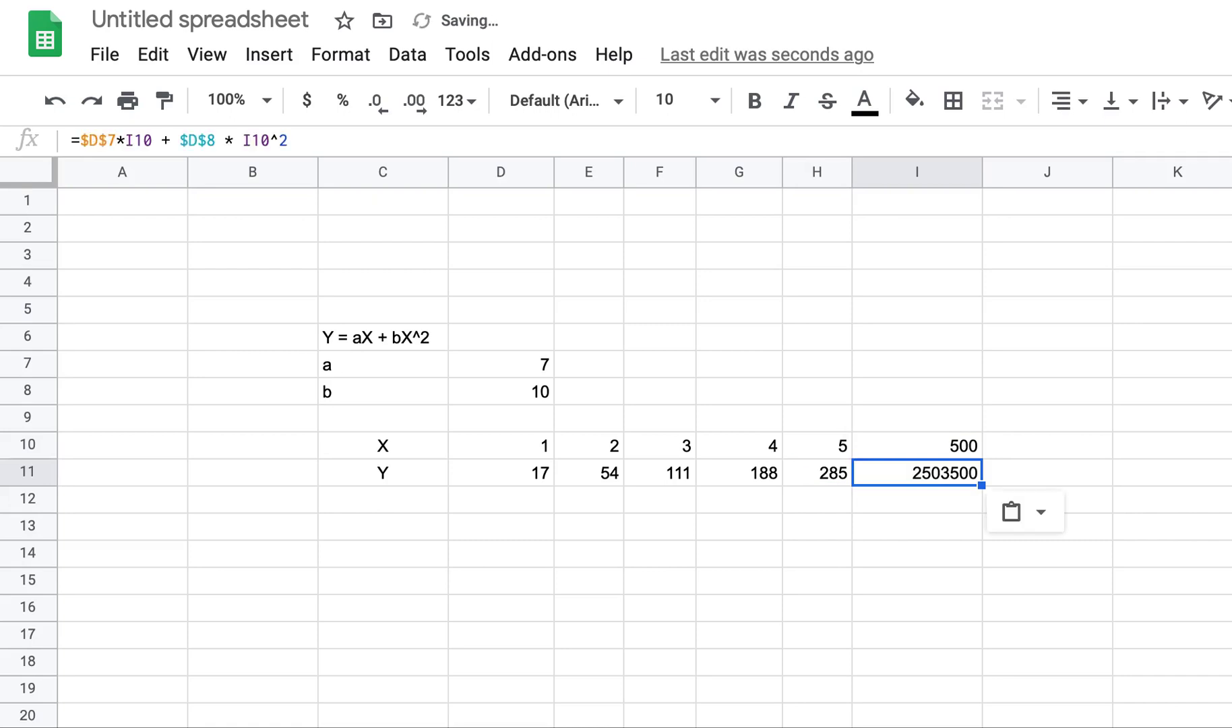
Add the row label Z in C12 below Y and centre it in the cell.
key(Left)
key(Left)
key(Left)
key(Left)
key(Left)
key(Left)
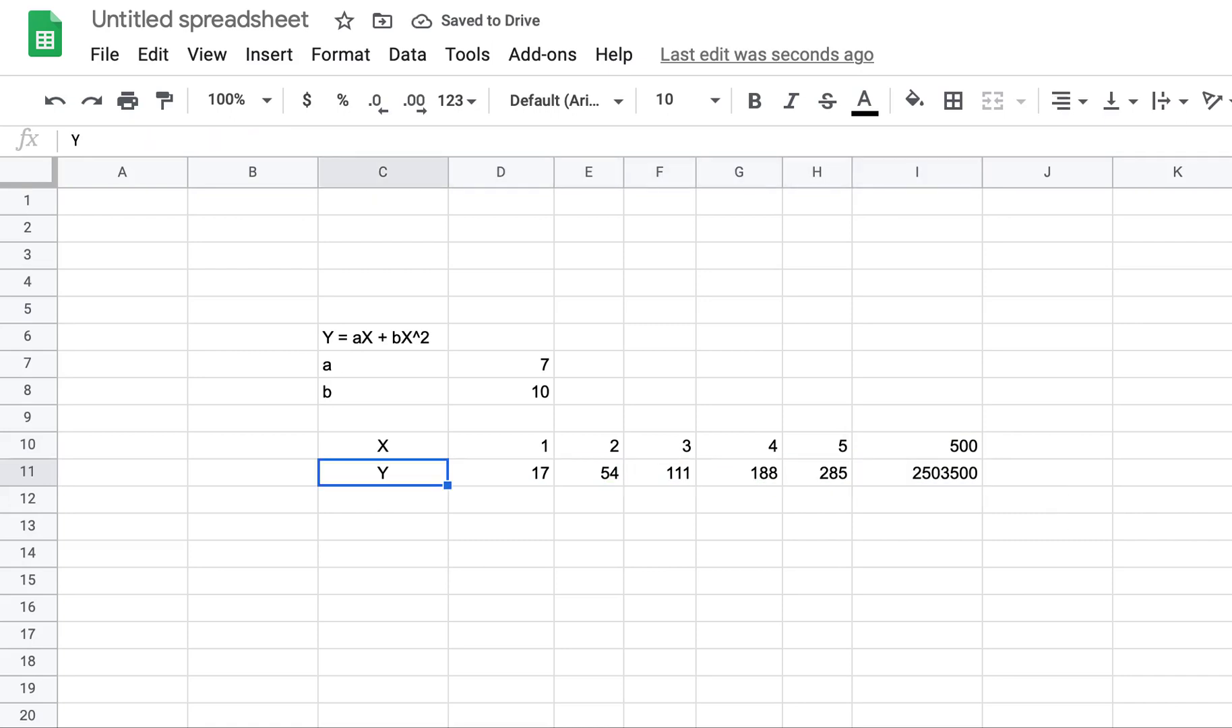
key(Down)
text(Z)
key(Return)
key(Up)
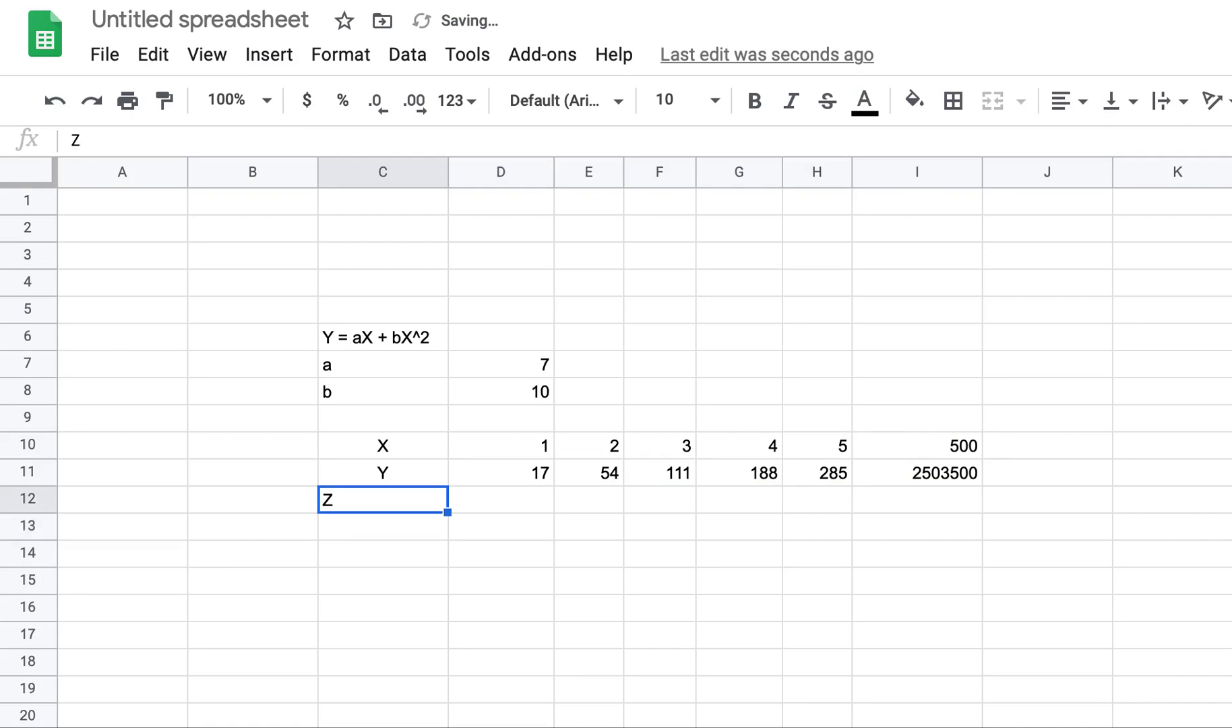
click(1068, 103)
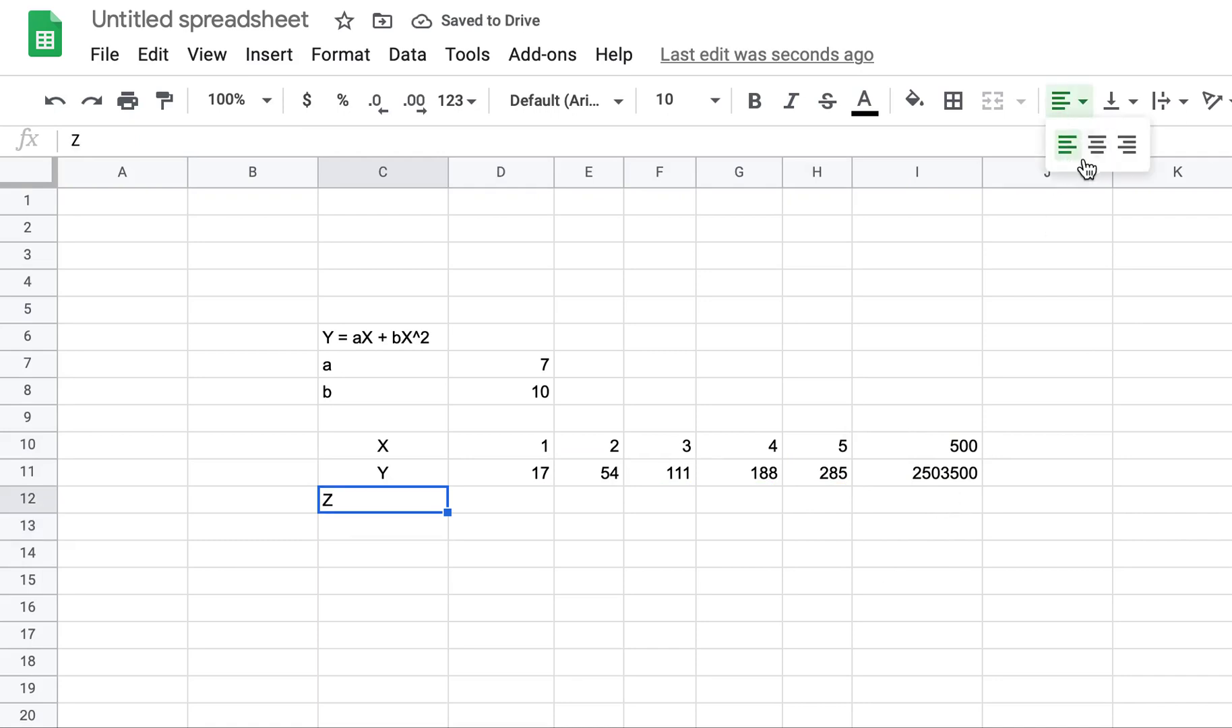
click(1091, 144)
Copy the Y formula from D11 into D12 to fill the first cell of the Z row.
key(Right)
key(Up)
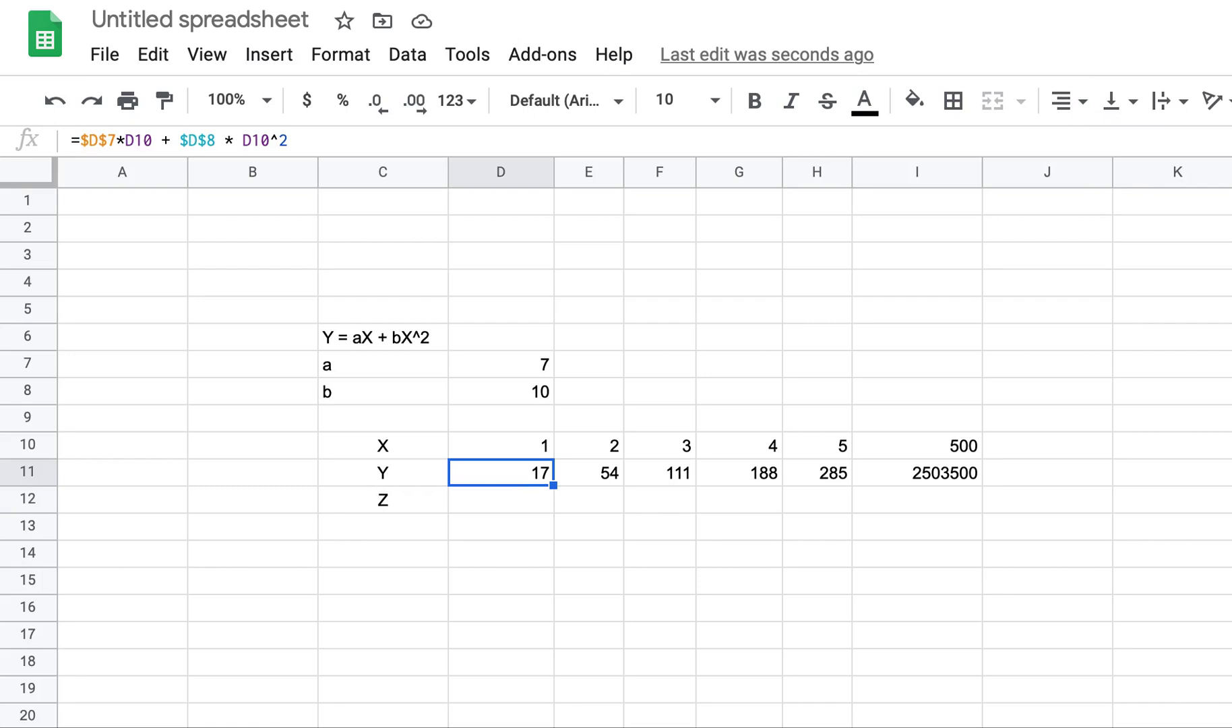
key(Down)
key(Up)
drag(316, 140, 55, 139)
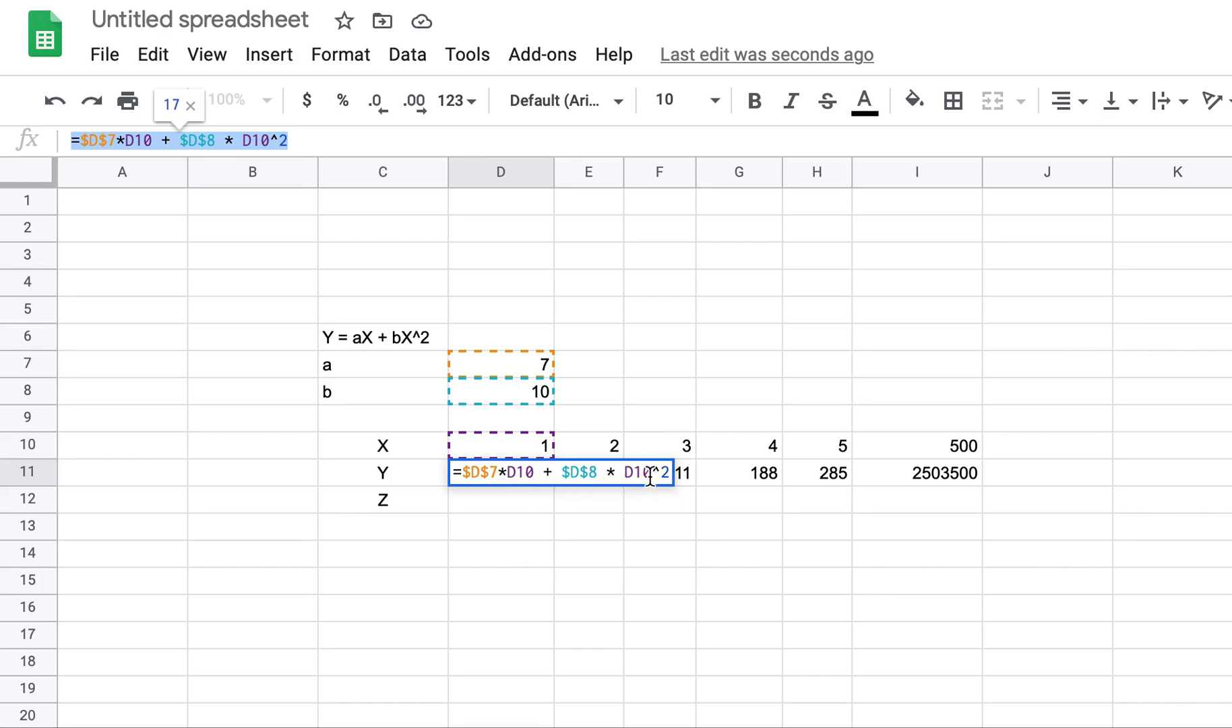
key(Escape)
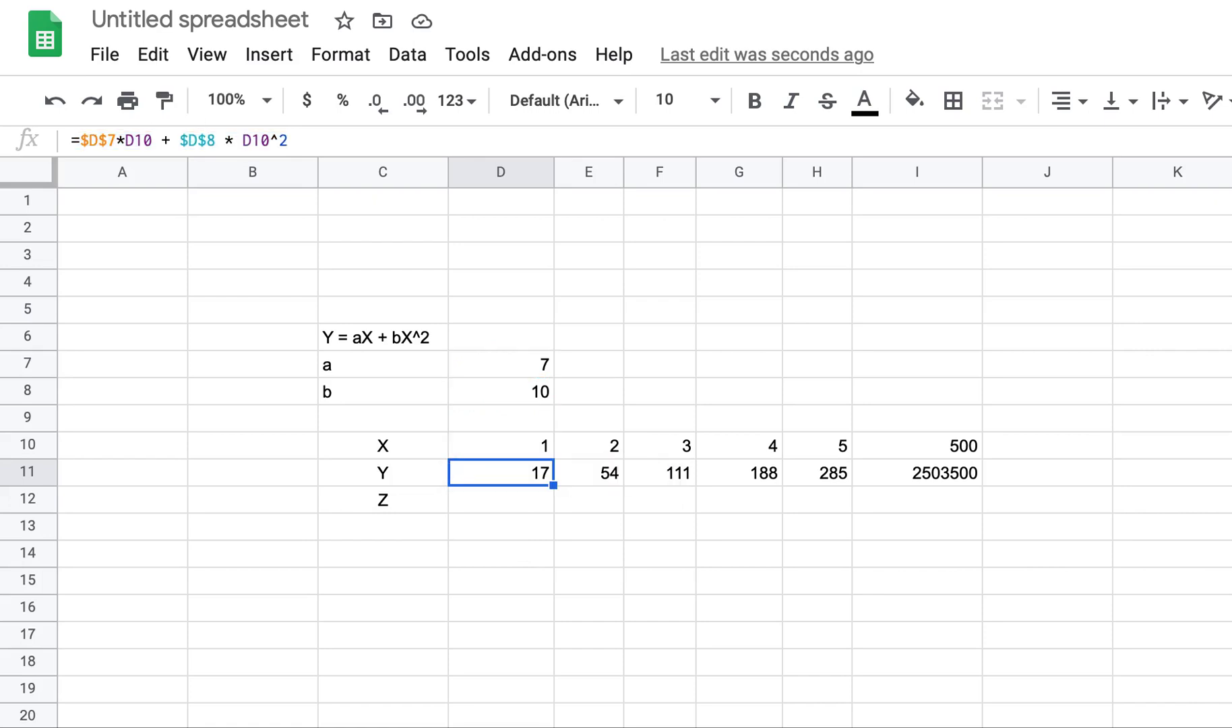
click(500, 499)
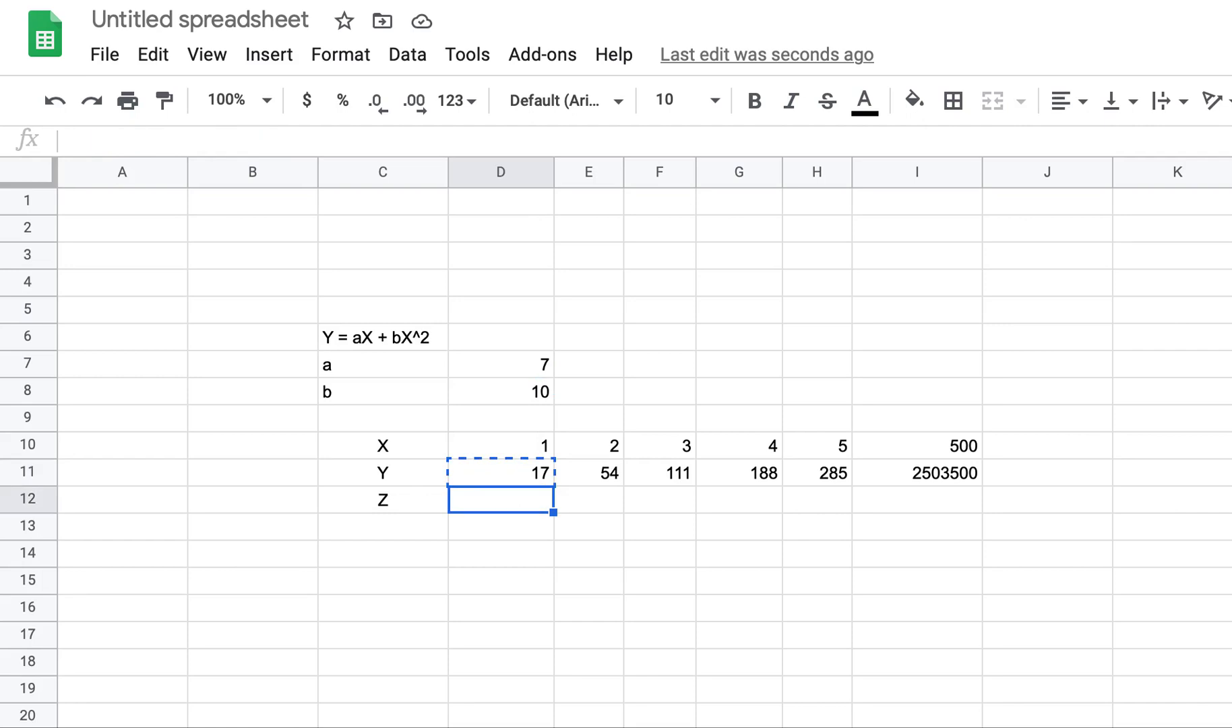
key(ctrl+v)
Compare the formulas in D11 and D12 to see which references shifted and which stayed absolute.
click(500, 473)
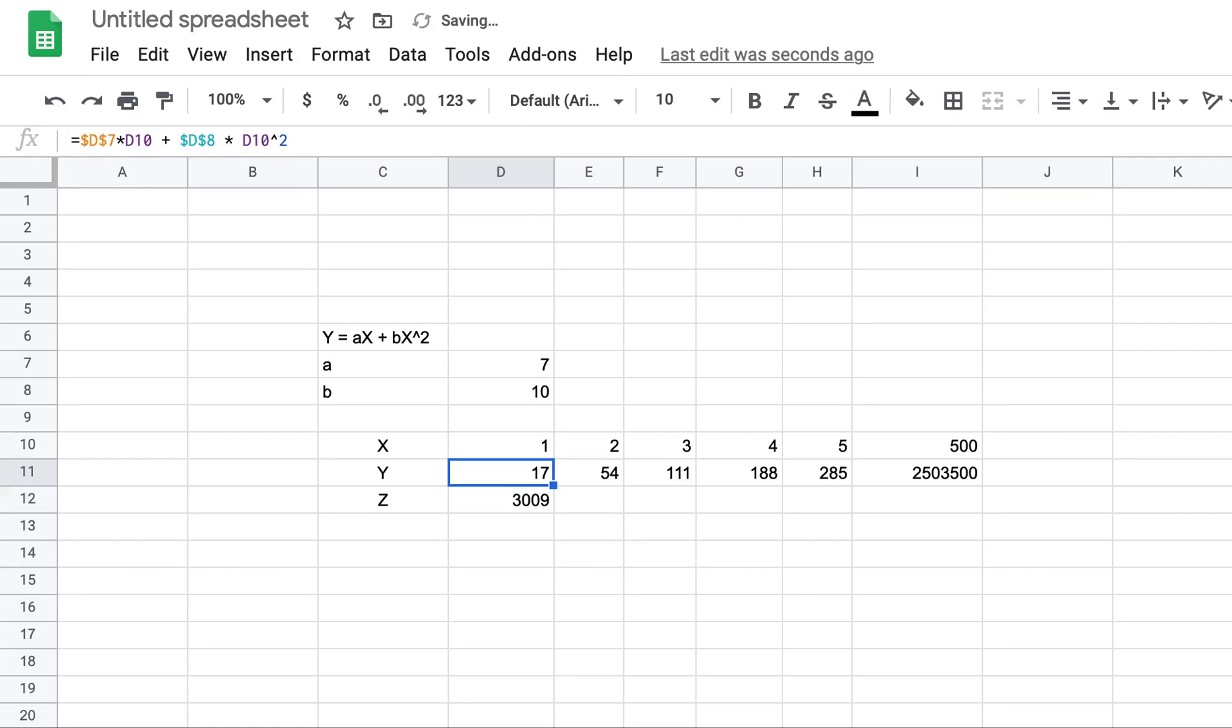
click(501, 499)
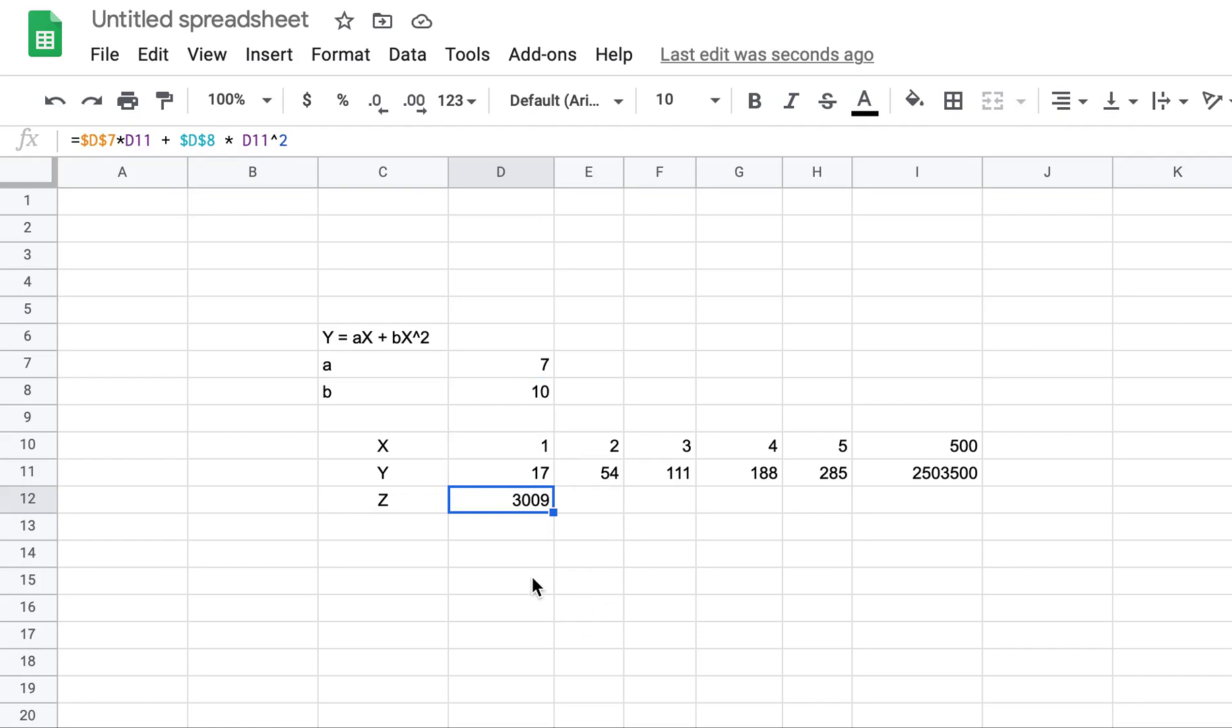
click(341, 141)
key(Escape)
click(465, 456)
click(465, 472)
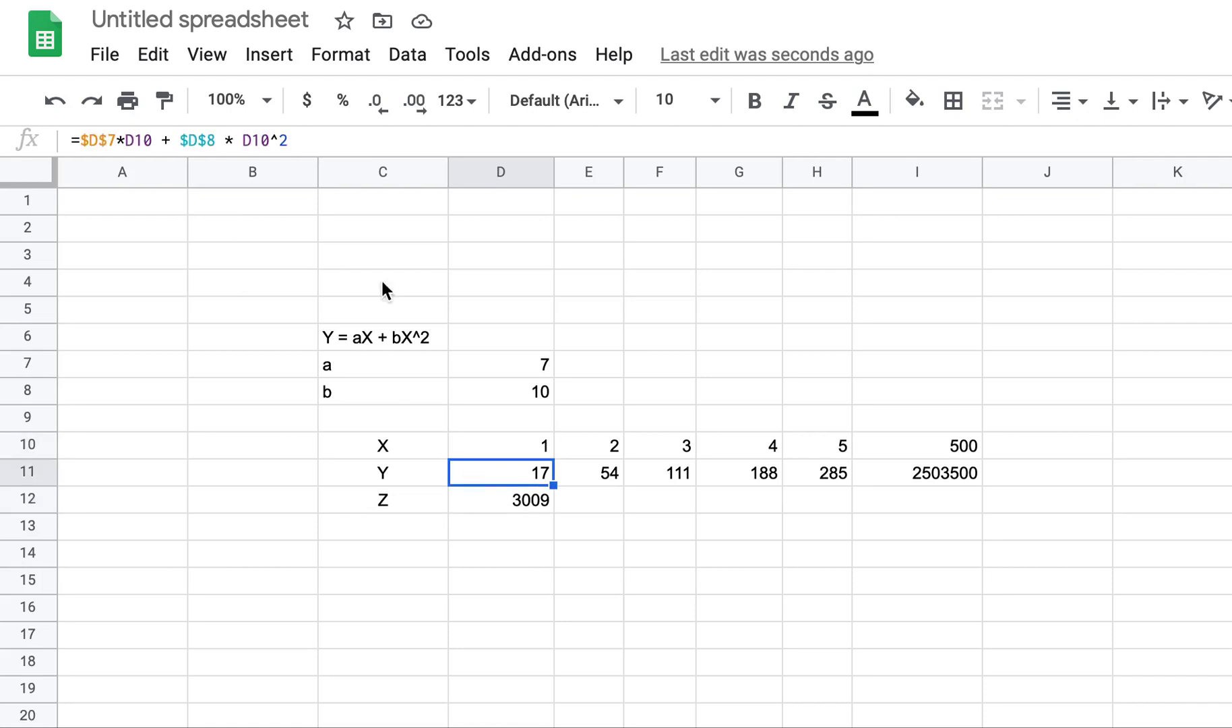
Display formulas in the sheet and widen column D so the D11 and D12 formulas can be read in full.
click(217, 58)
click(300, 312)
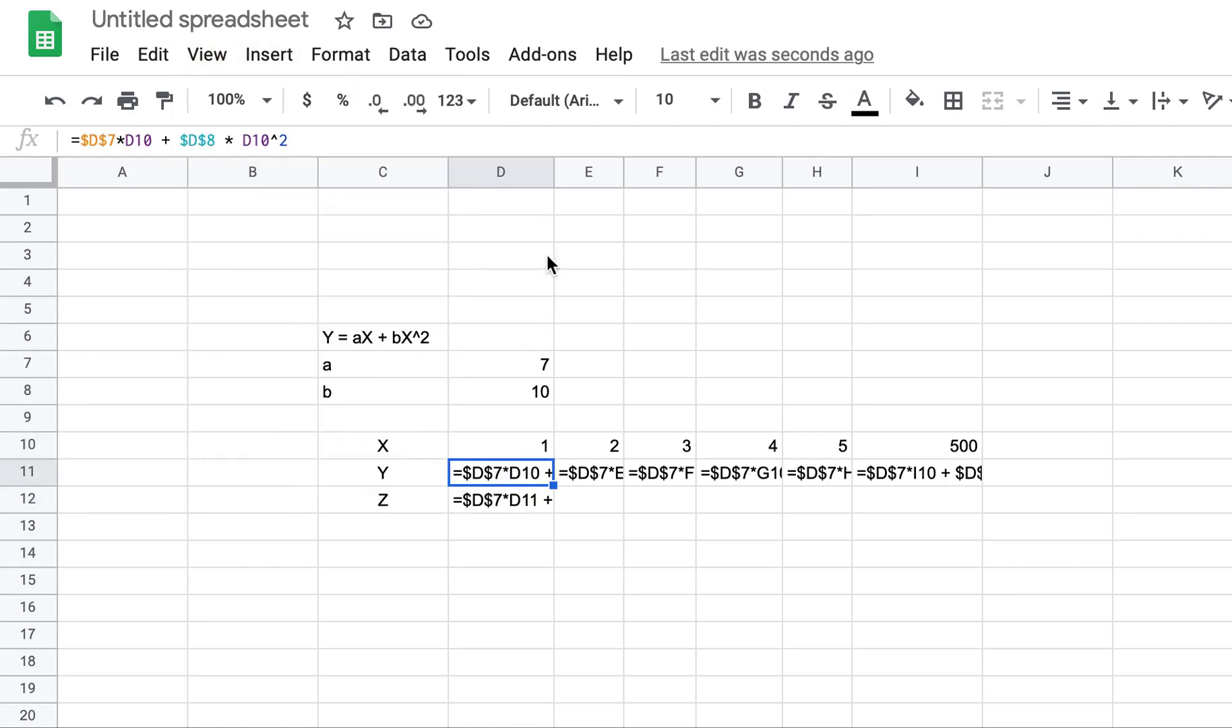
drag(554, 173, 782, 220)
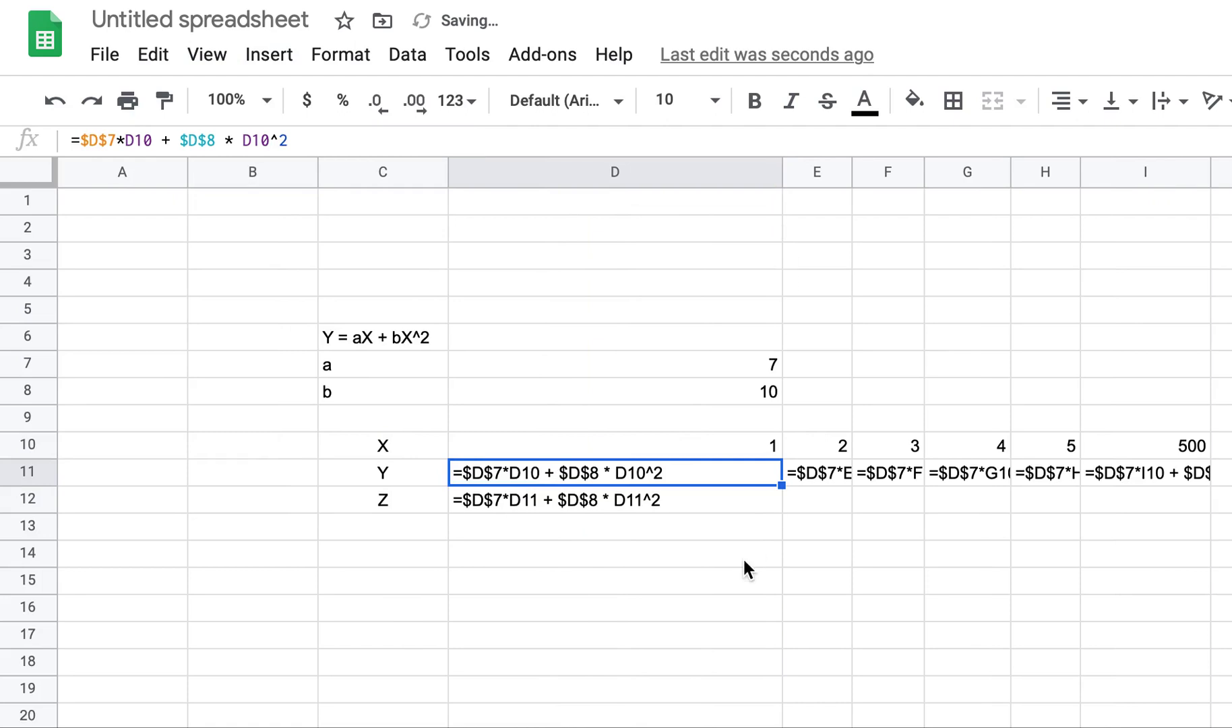
click(518, 504)
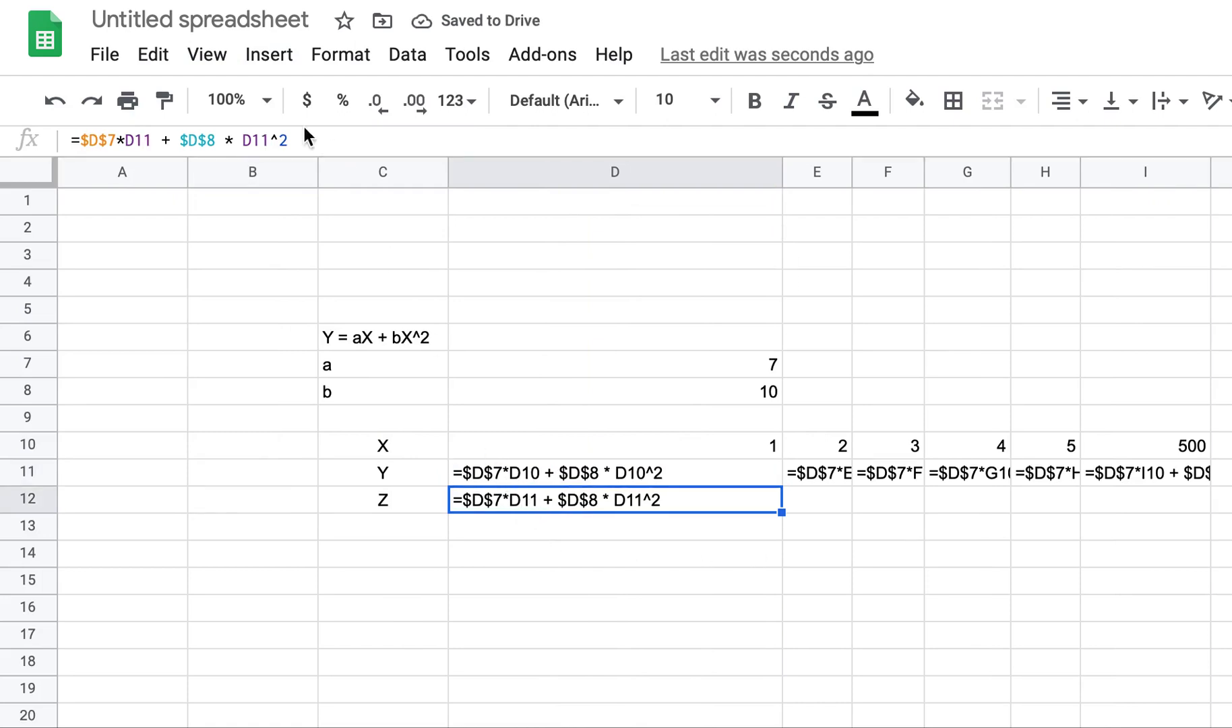
Turn off the formula display and narrow column D to fit its values.
click(206, 54)
click(298, 322)
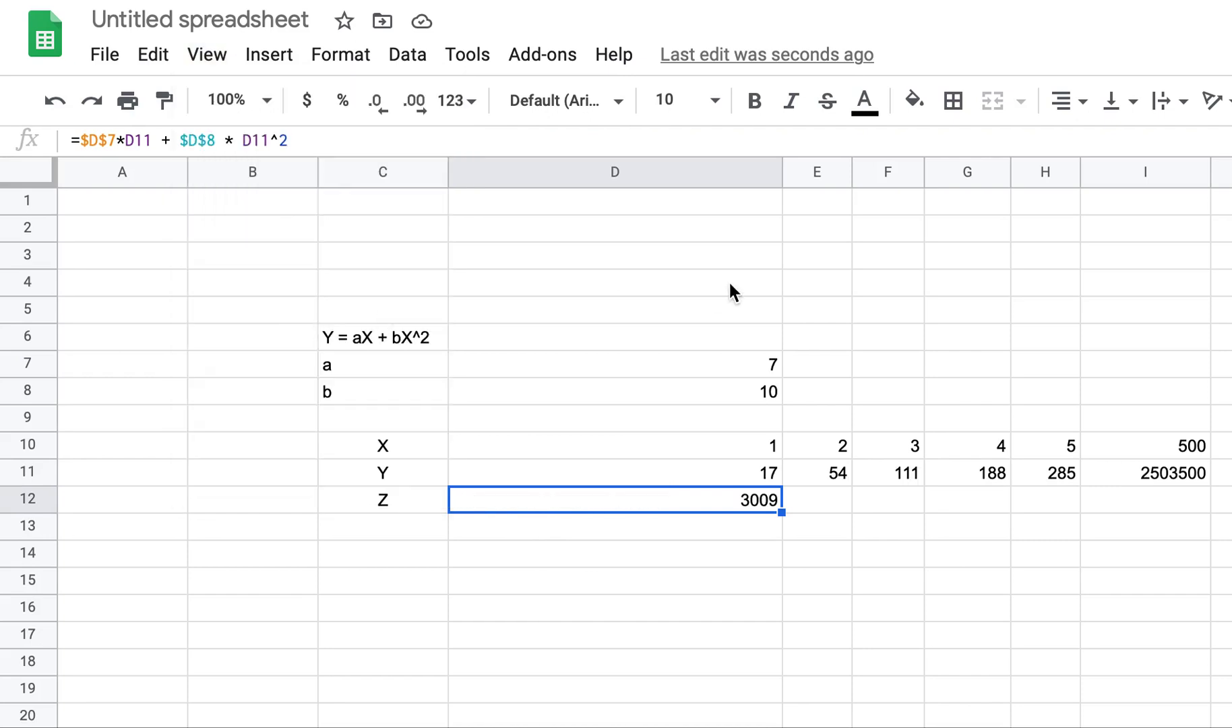
drag(778, 177, 542, 179)
Write the relation Z = a.Y + b.Y^2 as a note in C14 and delete the note.
click(347, 585)
click(371, 562)
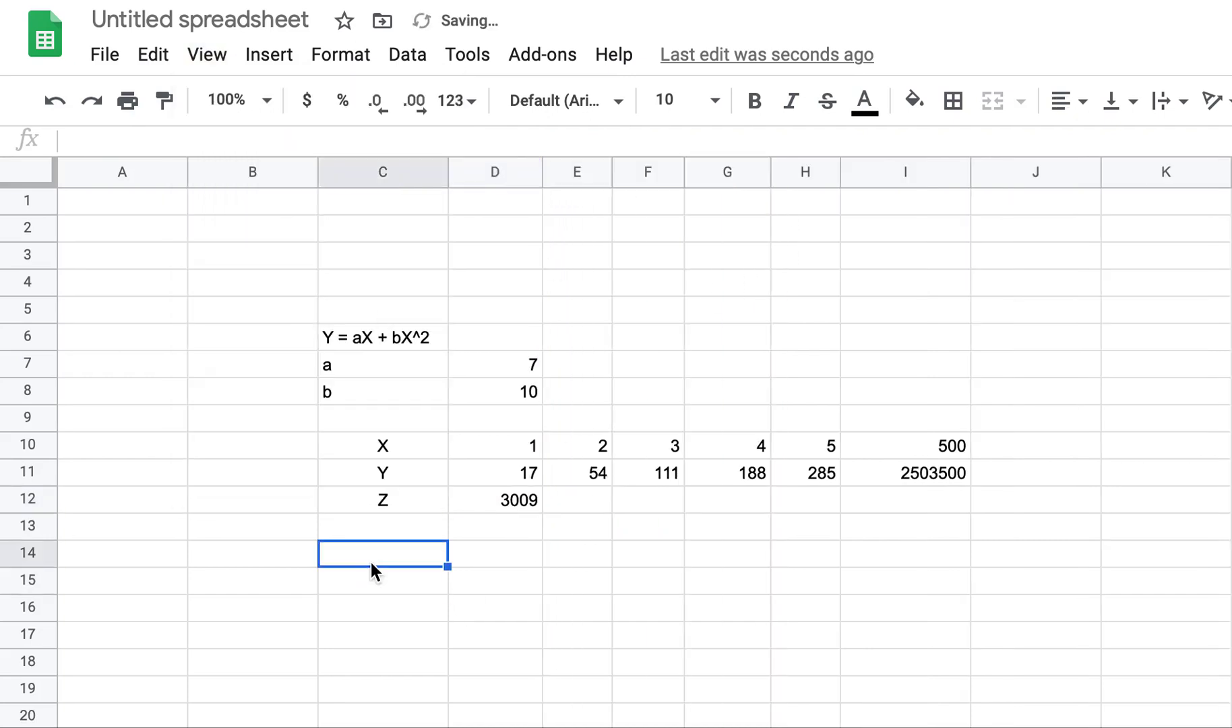
text(Z = a)
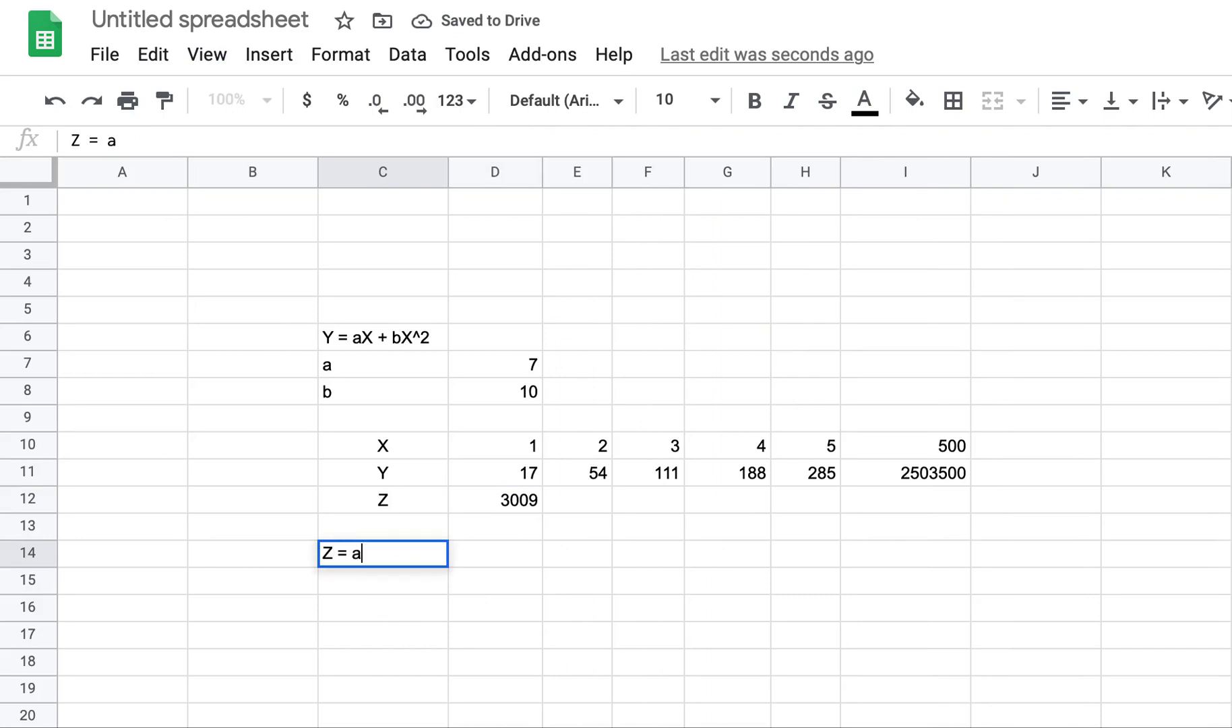
text(.X)
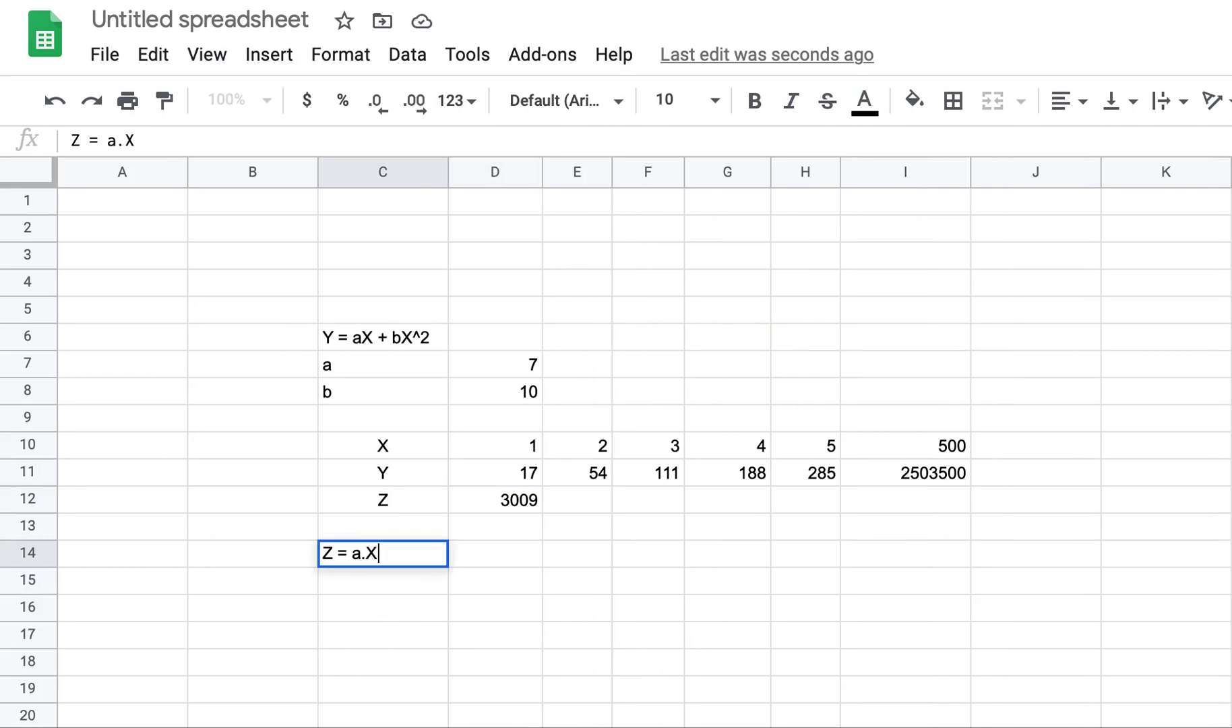
key(BackSpace)
text(AY)
key(BackSpace)
key(BackSpace)
text(Y)
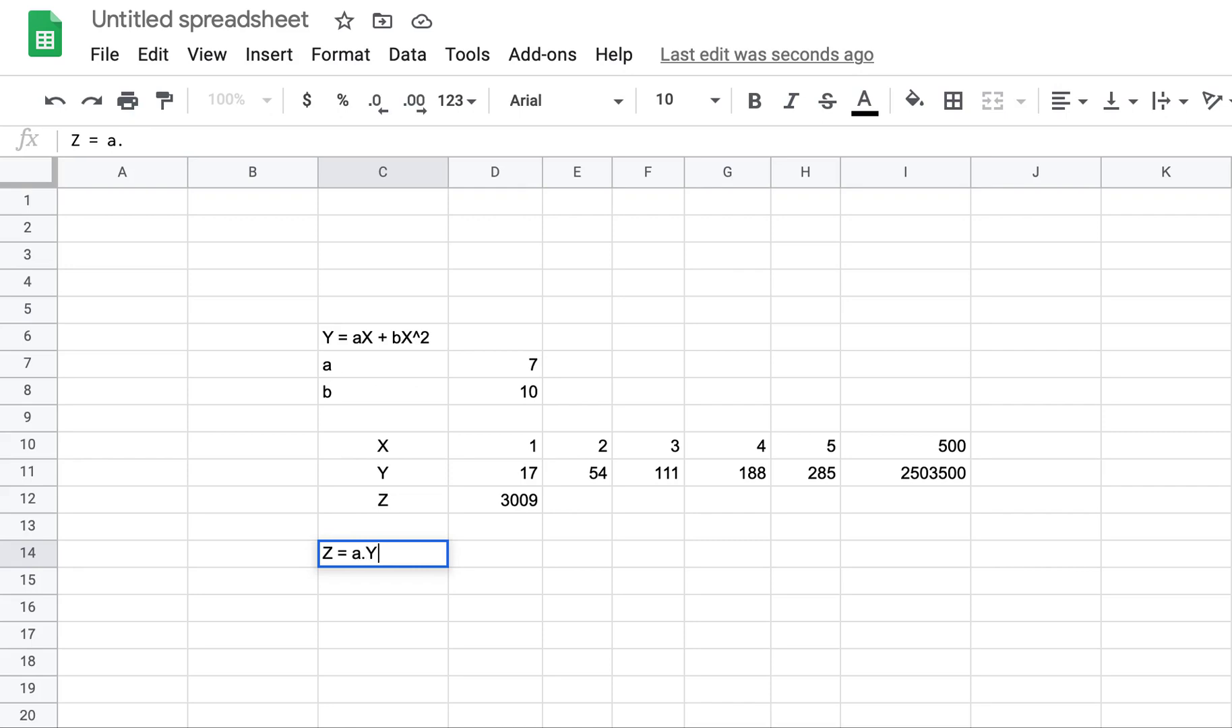
text( + b.Y^2)
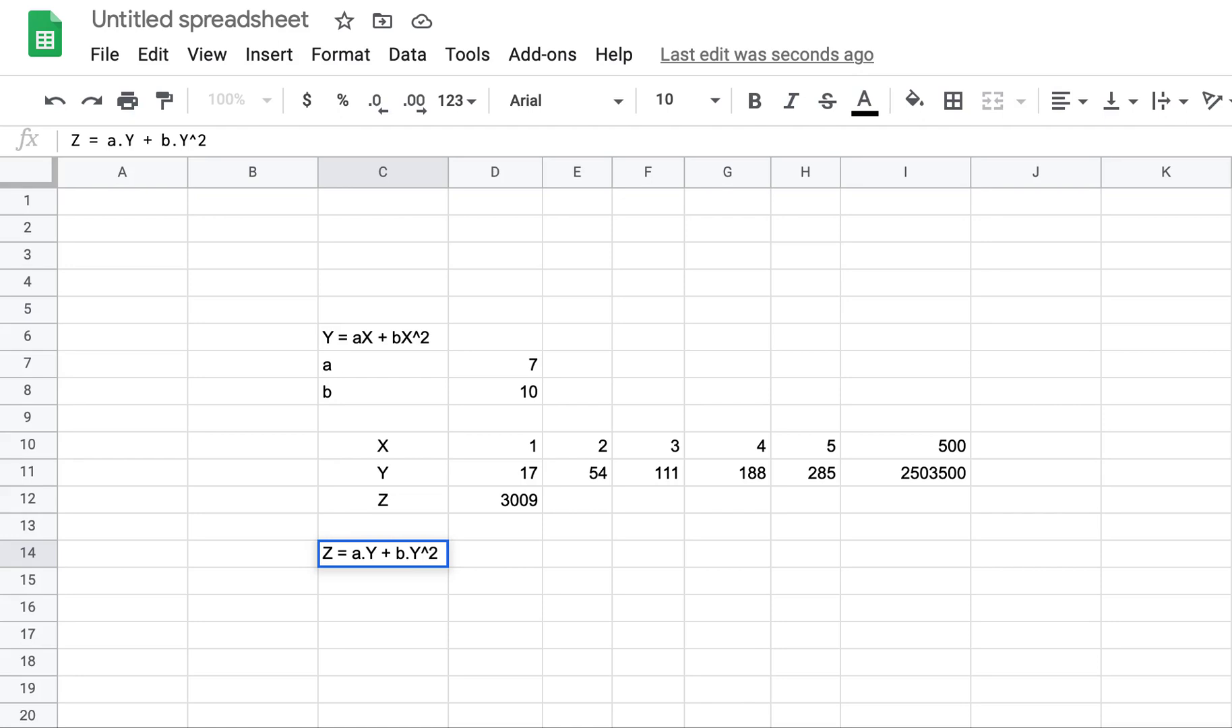
key(Return)
key(Up)
key(Delete)
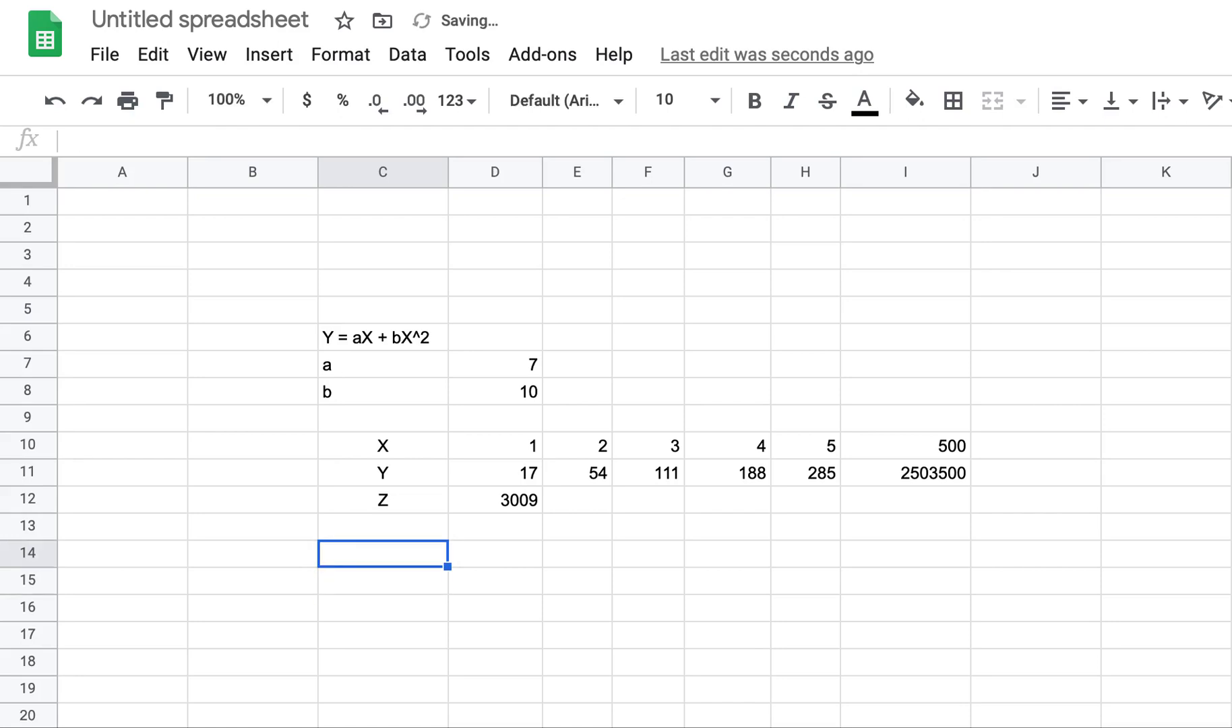
Clear the whole example in C6:I12, including the equation, coefficients and the X, Y and Z rows.
key(Up)
key(Up)
key(Up)
key(Up)
key(Up)
key(Up)
key(Up)
key(Up)
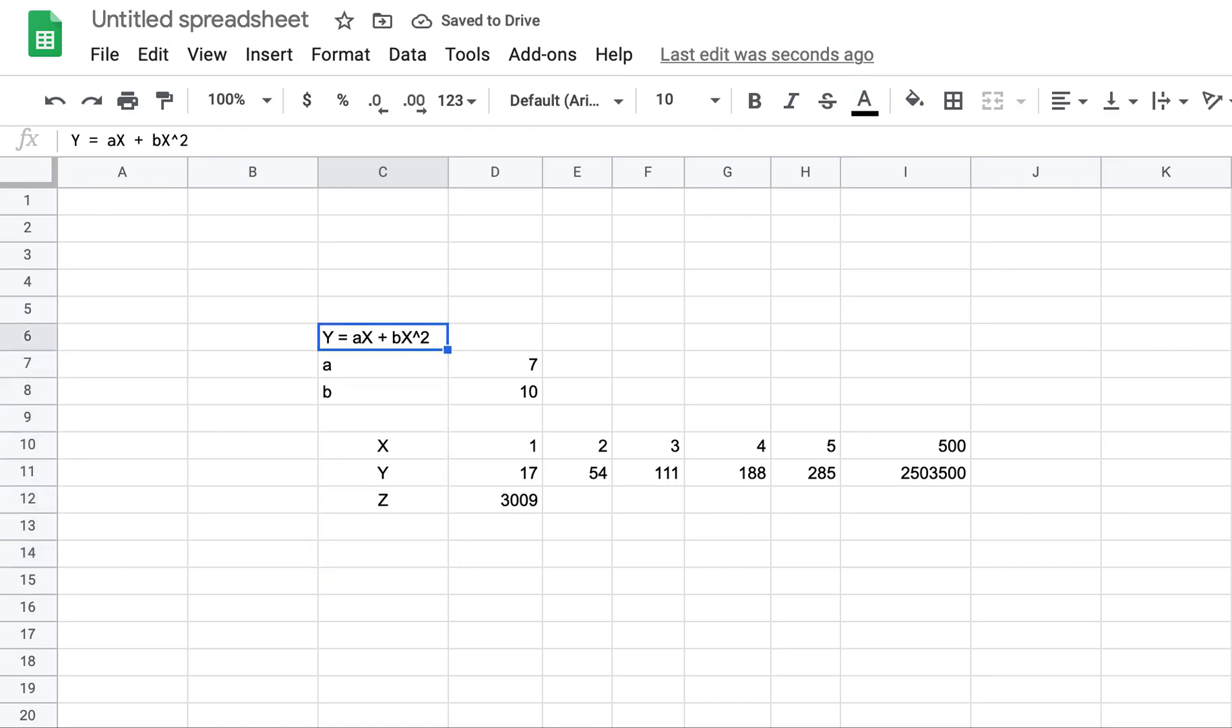
key(shift+Down)
key(shift+Down)
key(shift+Down)
key(shift+Down)
key(shift+Down)
key(shift+Down)
key(shift+Right)
key(shift+Right)
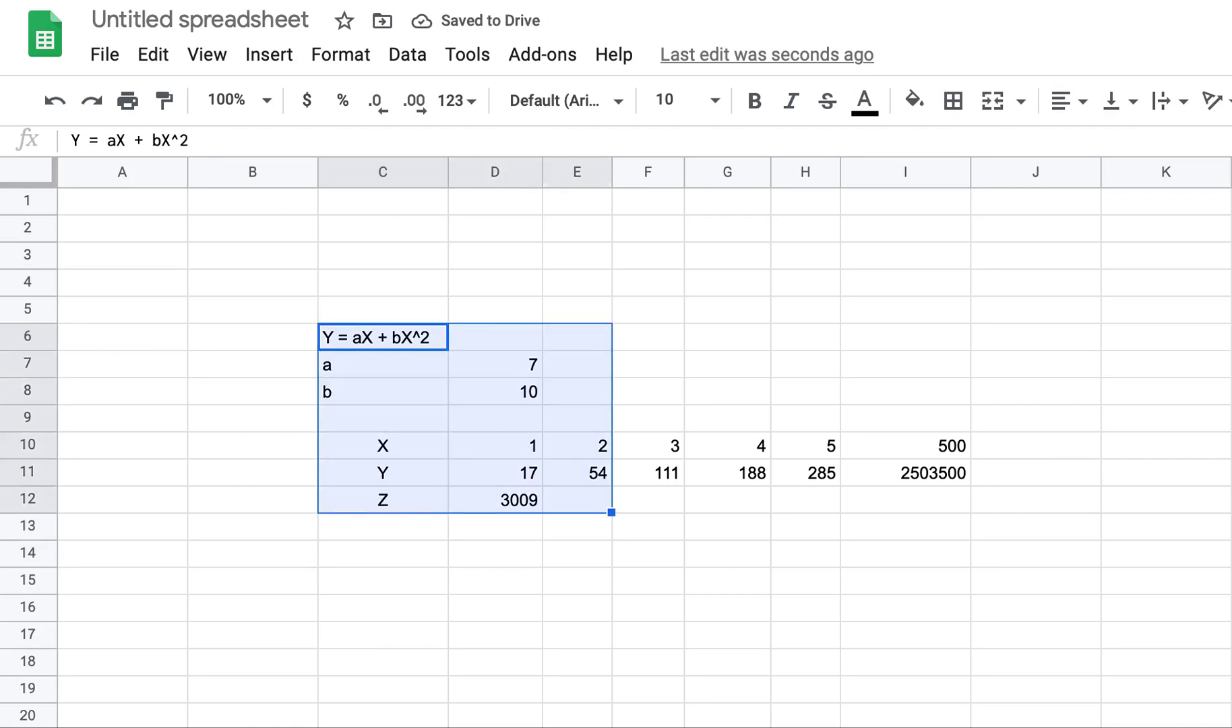
key(shift+Right)
key(shift+Right)
key(shift+Right)
key(shift+Right)
key(Delete)
Enter the values 1, 2, 3, 4, 5 and 6 down column B in B2:B7.
key(Left)
key(Left)
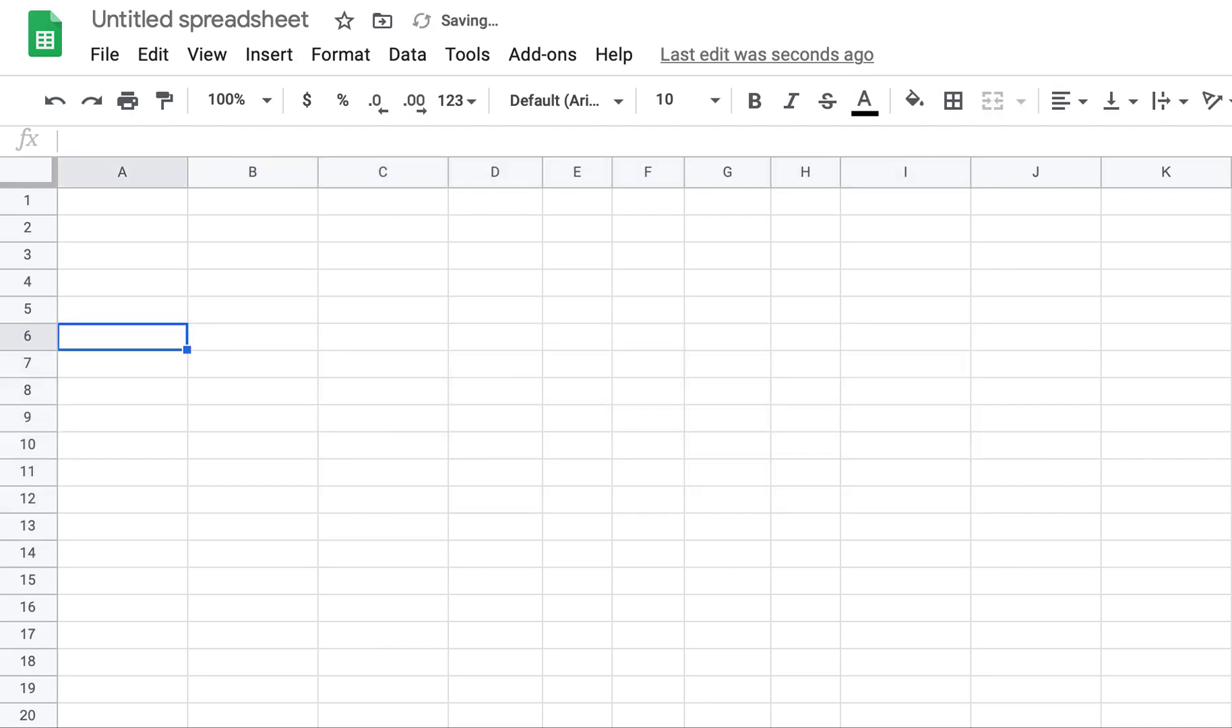
key(Up)
key(Up)
key(Up)
key(Right)
key(Right)
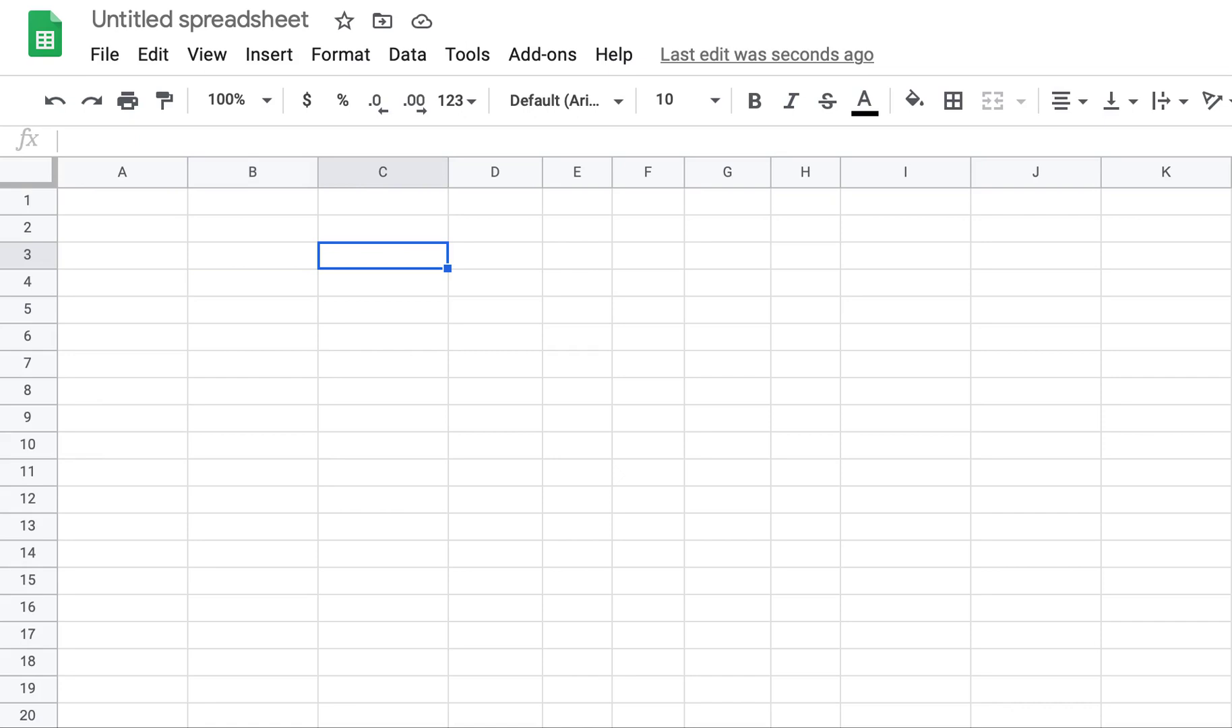
key(Left)
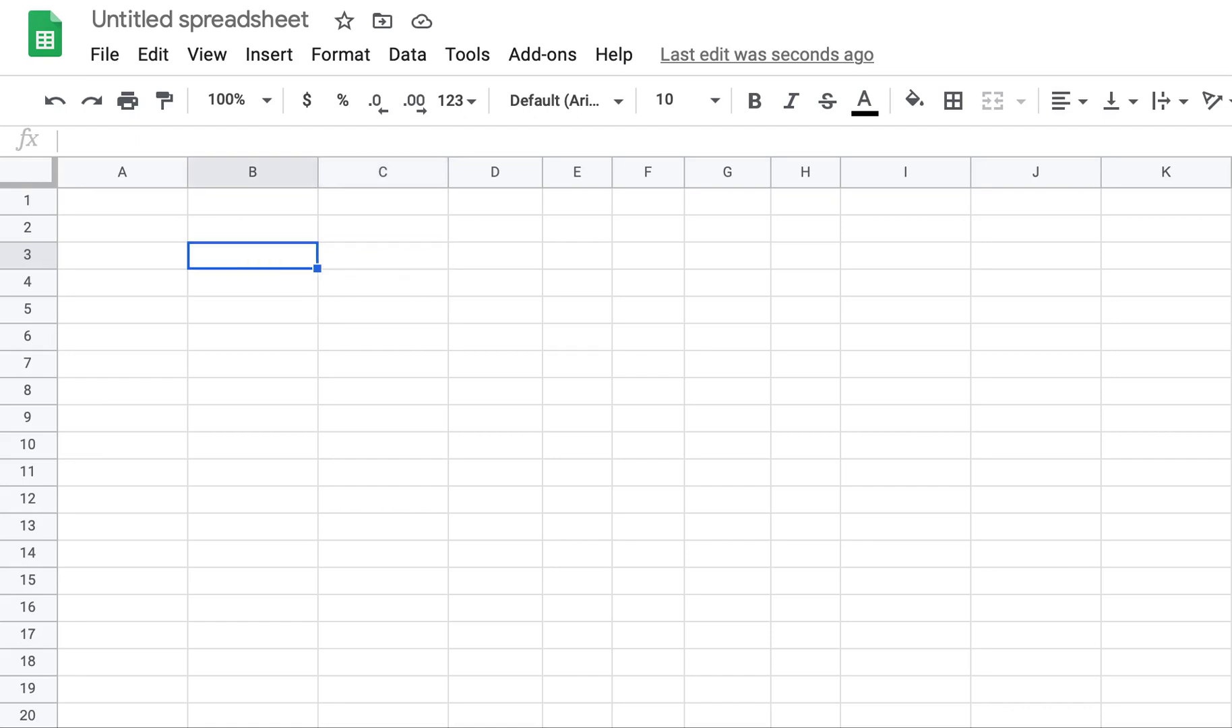
key(Up)
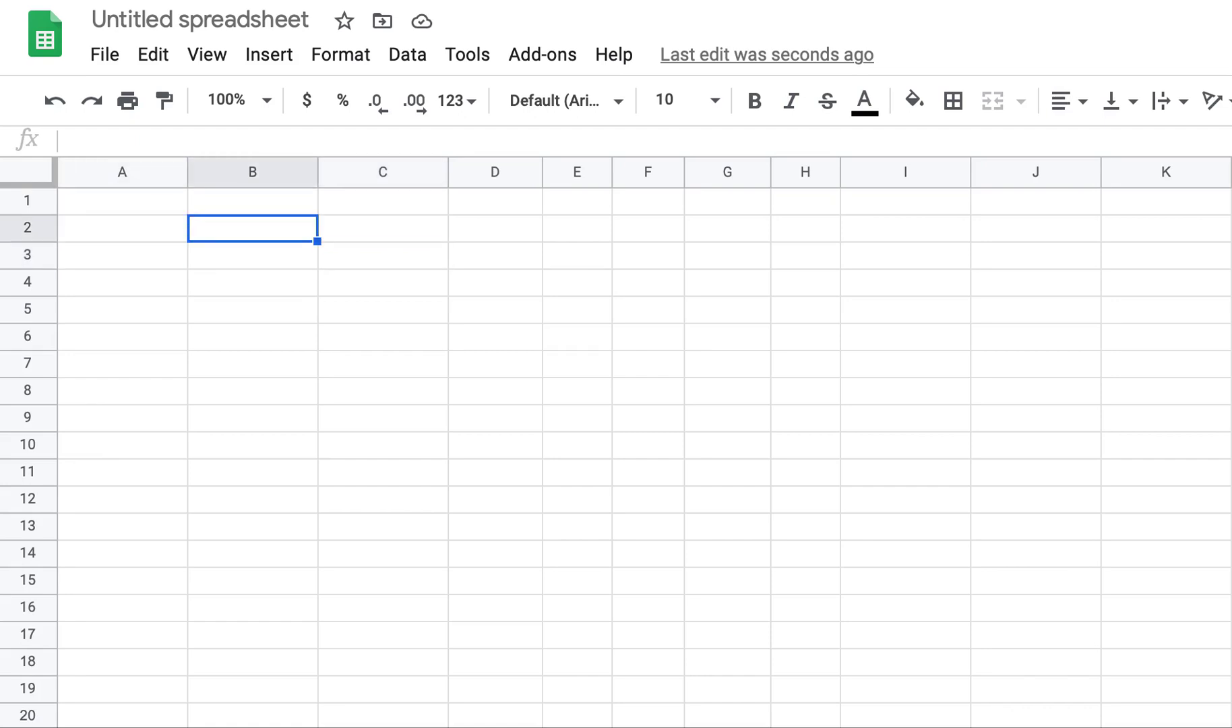
text(1)
key(Return)
text(2)
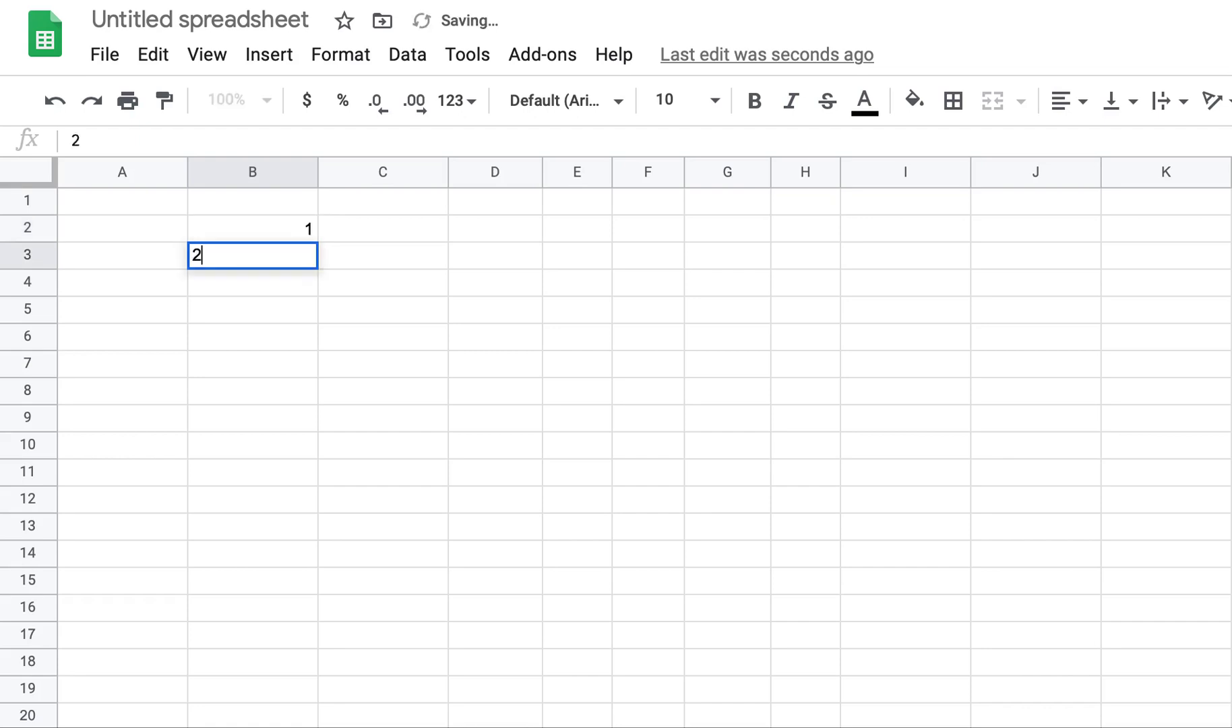
key(Return)
text(3)
key(Return)
text(4)
key(Return)
text(5)
key(Return)
text(6)
key(Return)
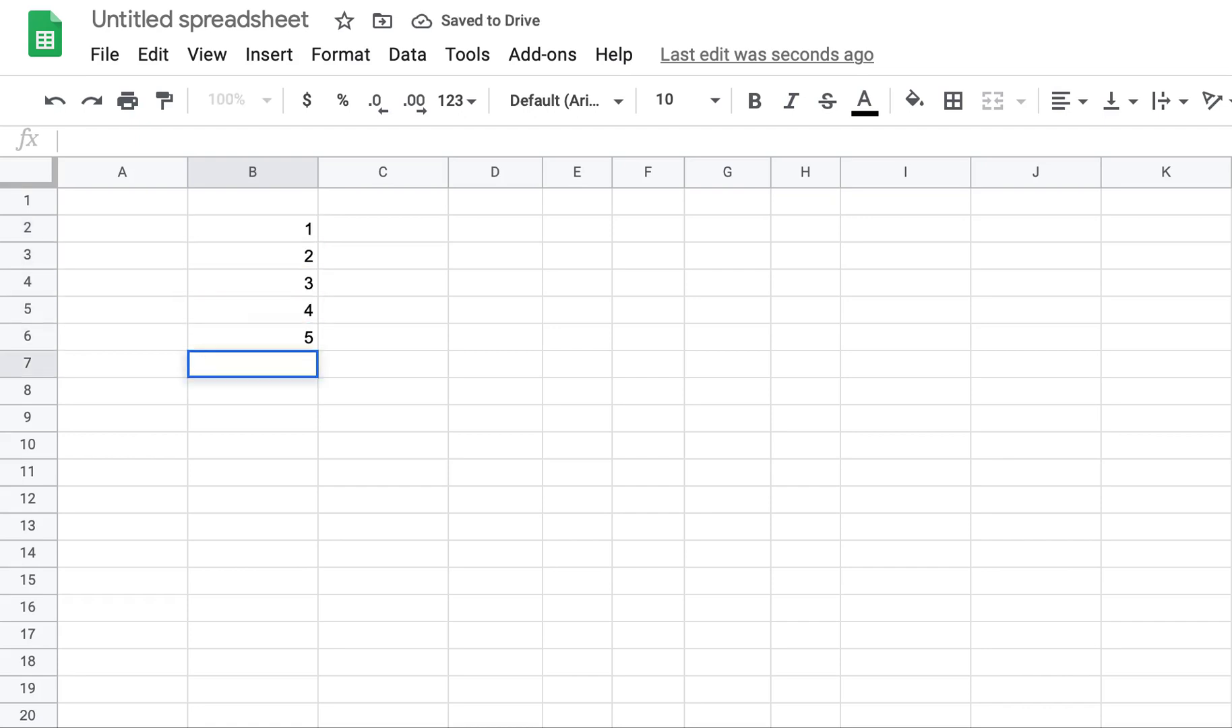
Add the column headings X in B1 and Sigma(X) in C1.
key(Up)
key(Up)
key(Up)
key(Up)
key(Up)
key(Up)
key(Up)
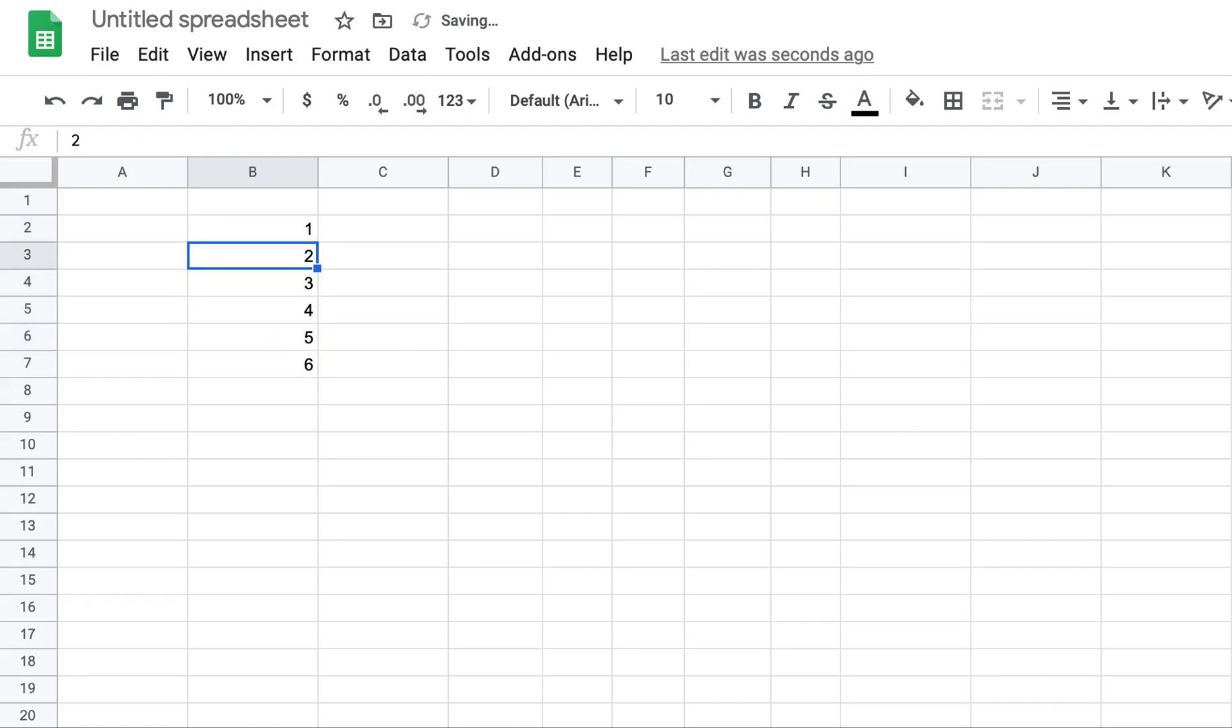
text(X)
key(Tab)
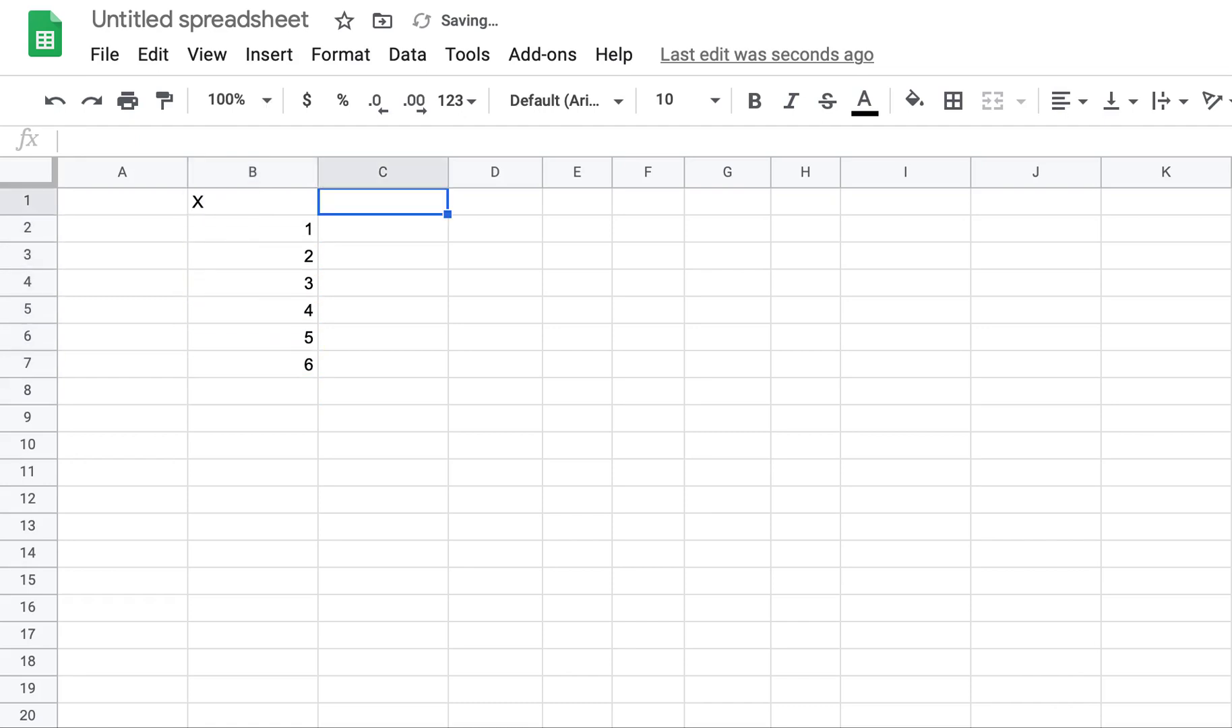
text(Sigma)
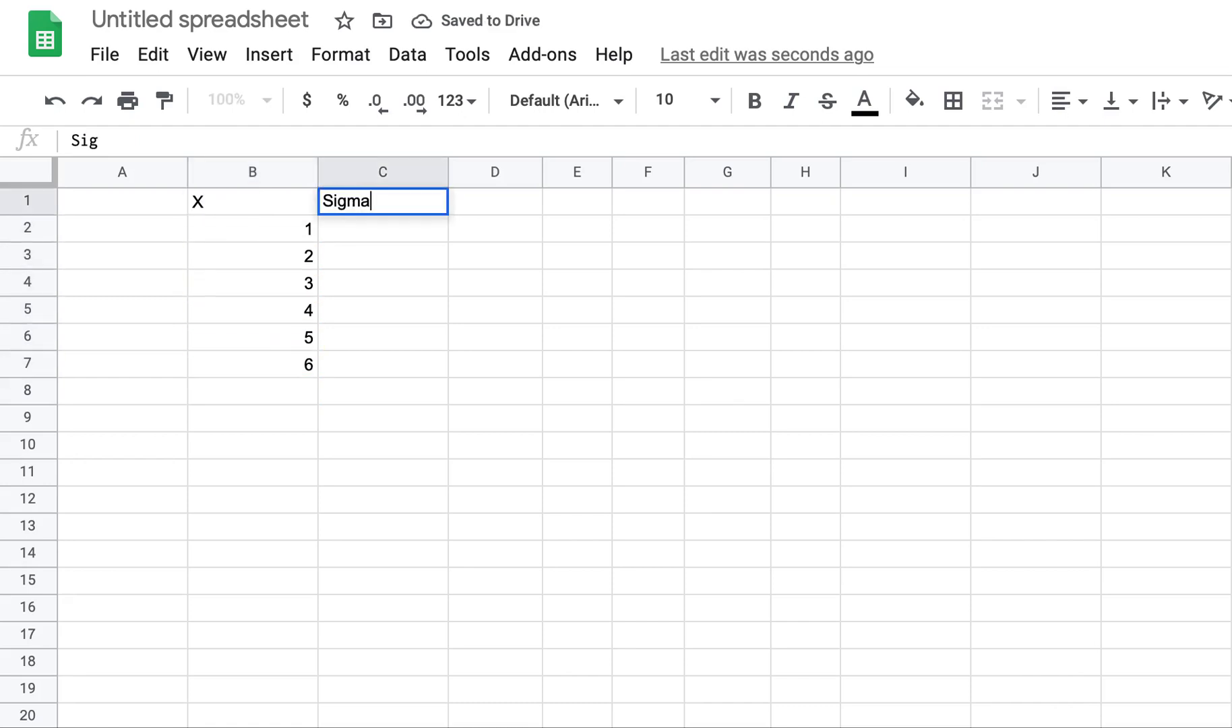
text((X))
key(Return)
Fill the first two Sigma(X) cells with 1 in C2 and the formula =1+2 in C3.
key(Right)
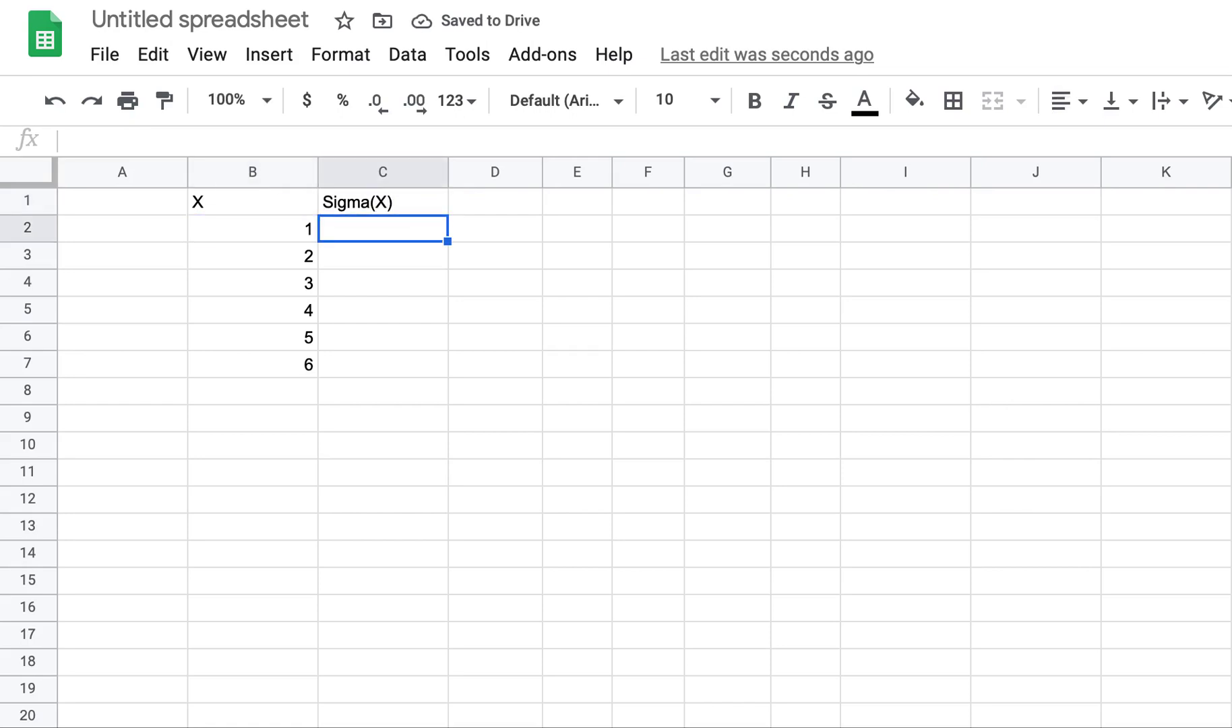
text(1)
key(Return)
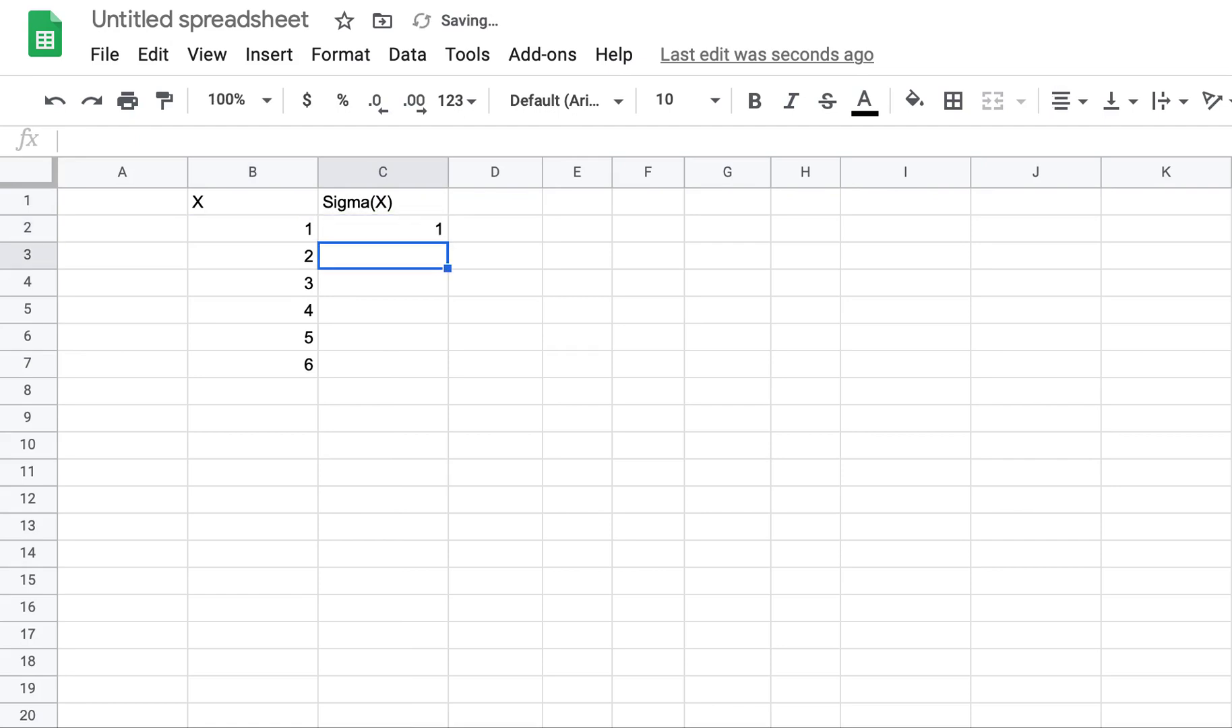
text(=1+2)
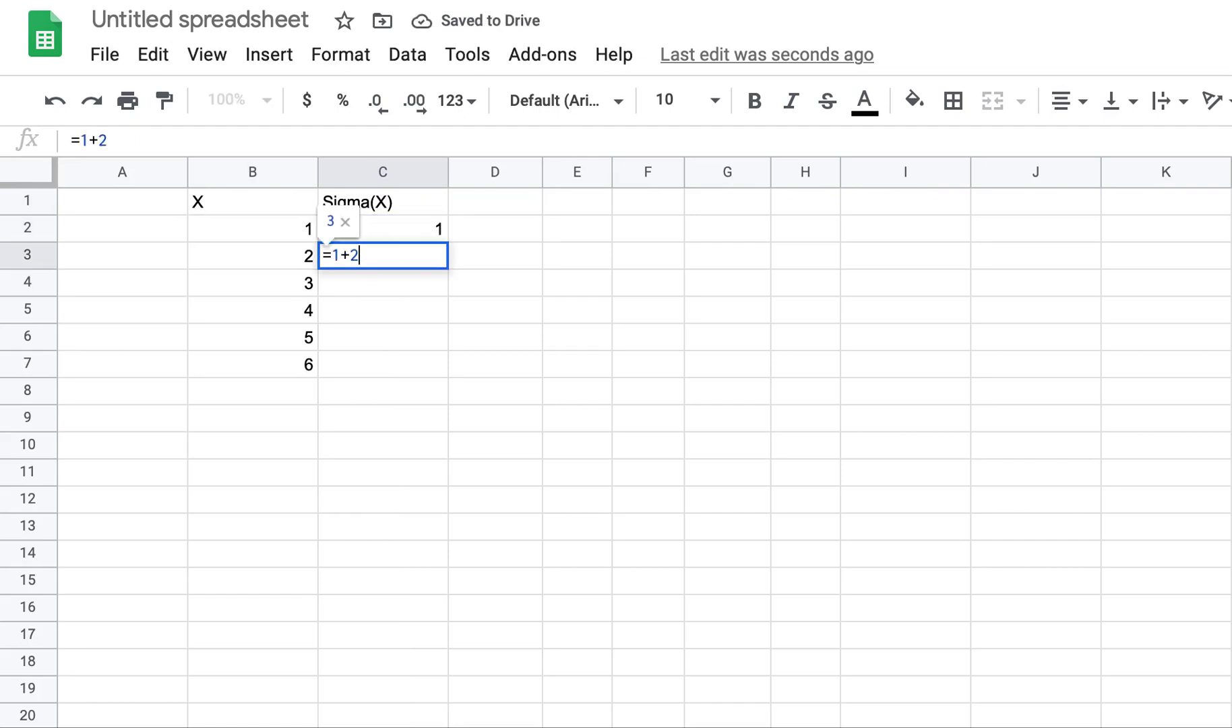
key(Return)
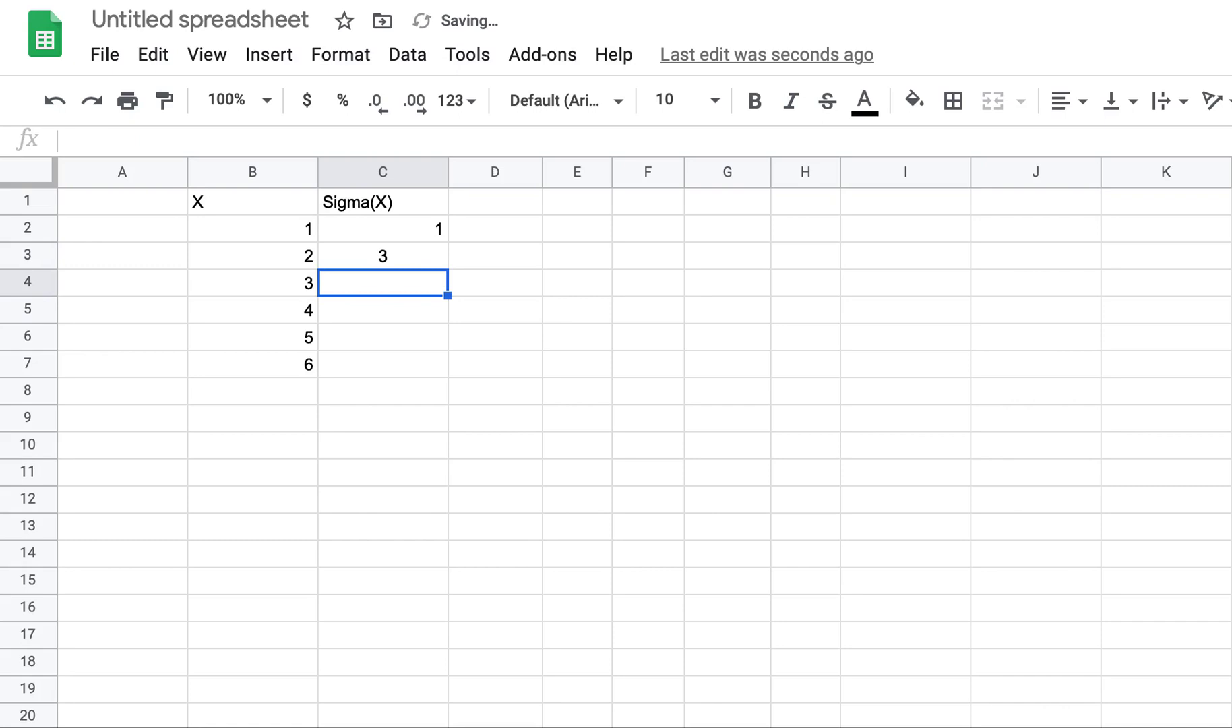
Enter the running-sum formulas =1+2+3 in C4 and =1+2+3+4 in C5.
text(=1+2)
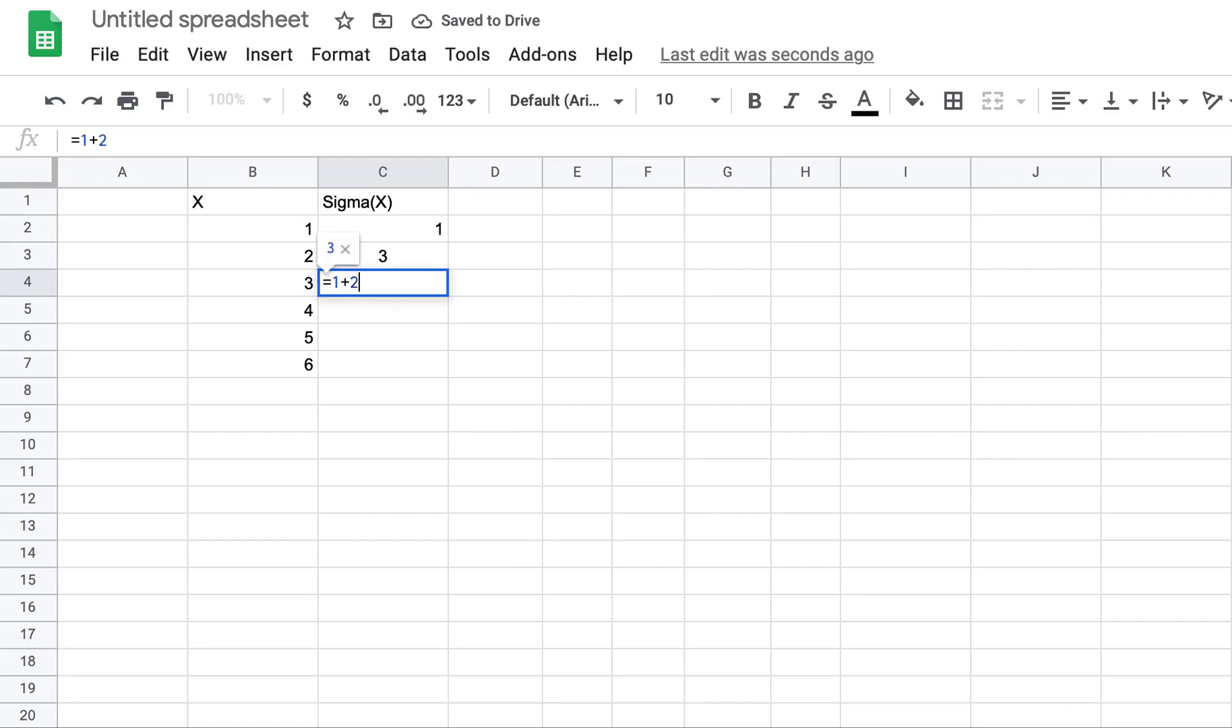
text(+3)
key(Return)
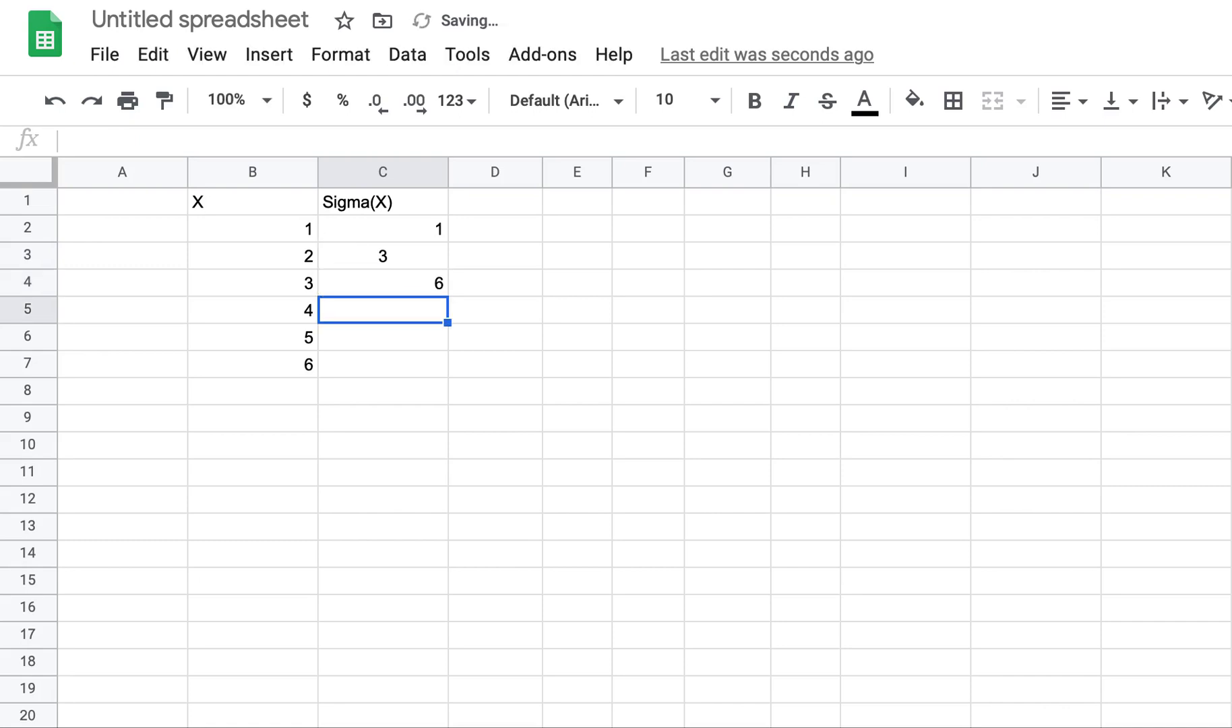
text(=1+2)
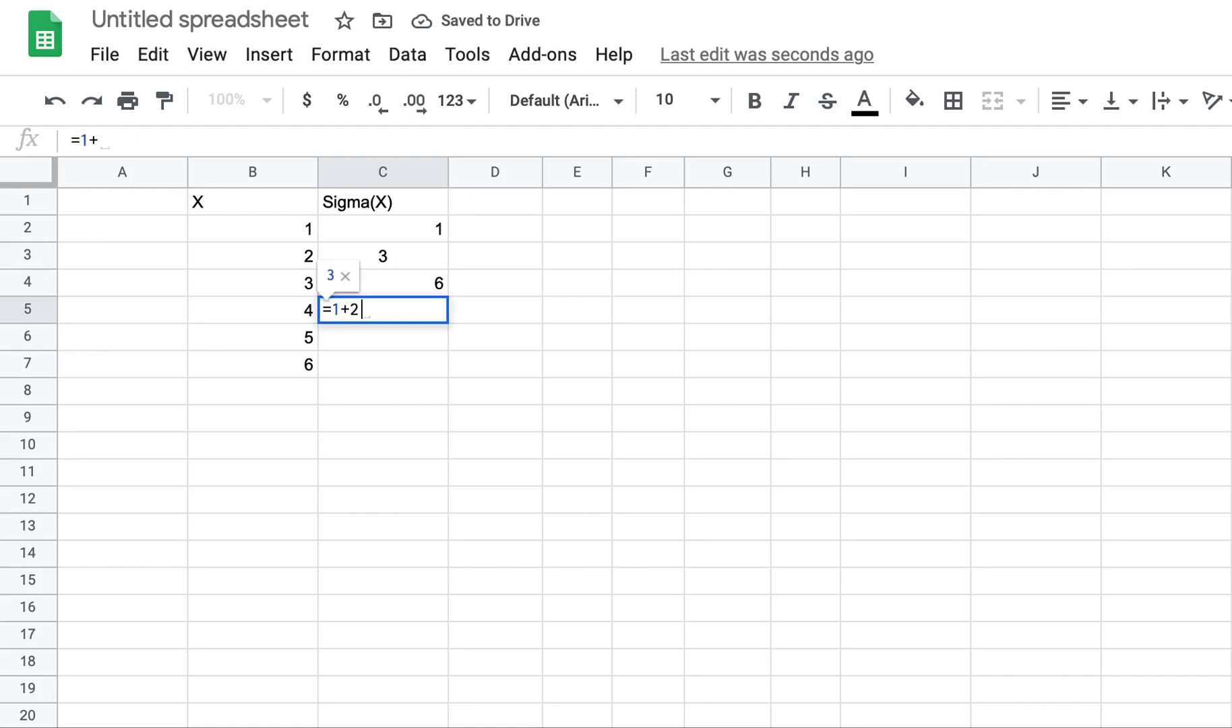
text(+3+4)
key(Return)
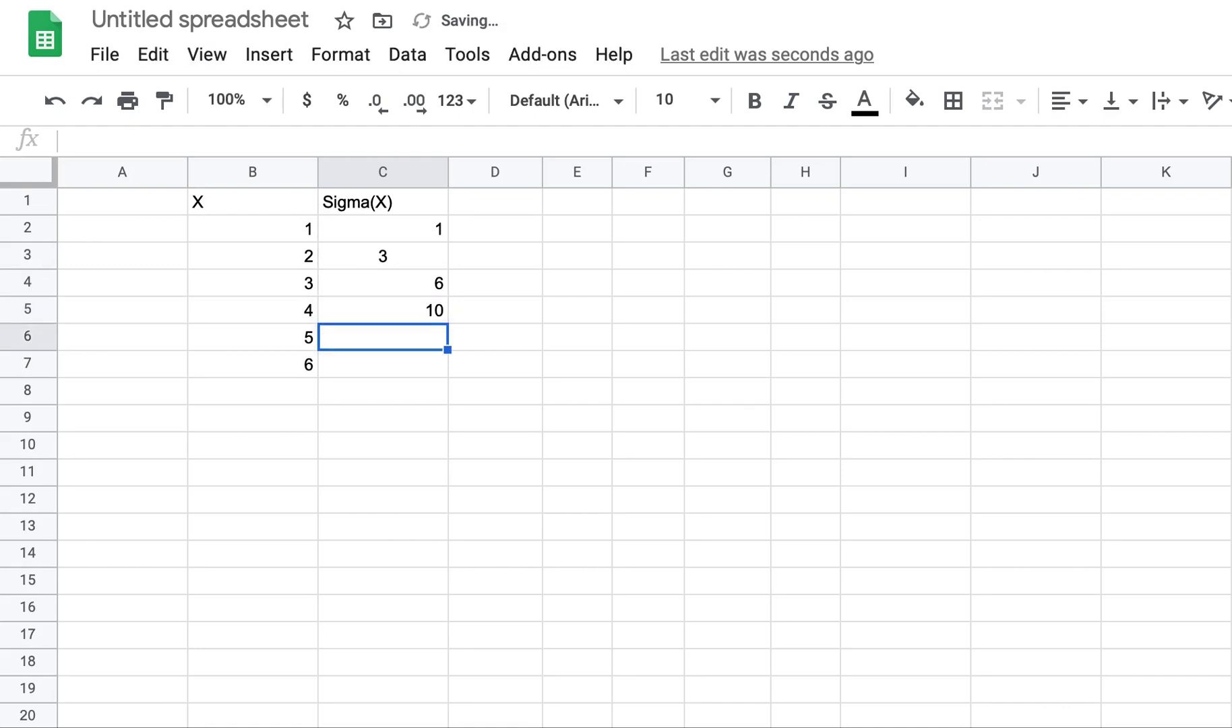
Clear the Sigma(X) entries in C2:C5.
key(Up)
key(Up)
key(Up)
key(Up)
key(shift+Down)
key(shift+Down)
key(shift+Down)
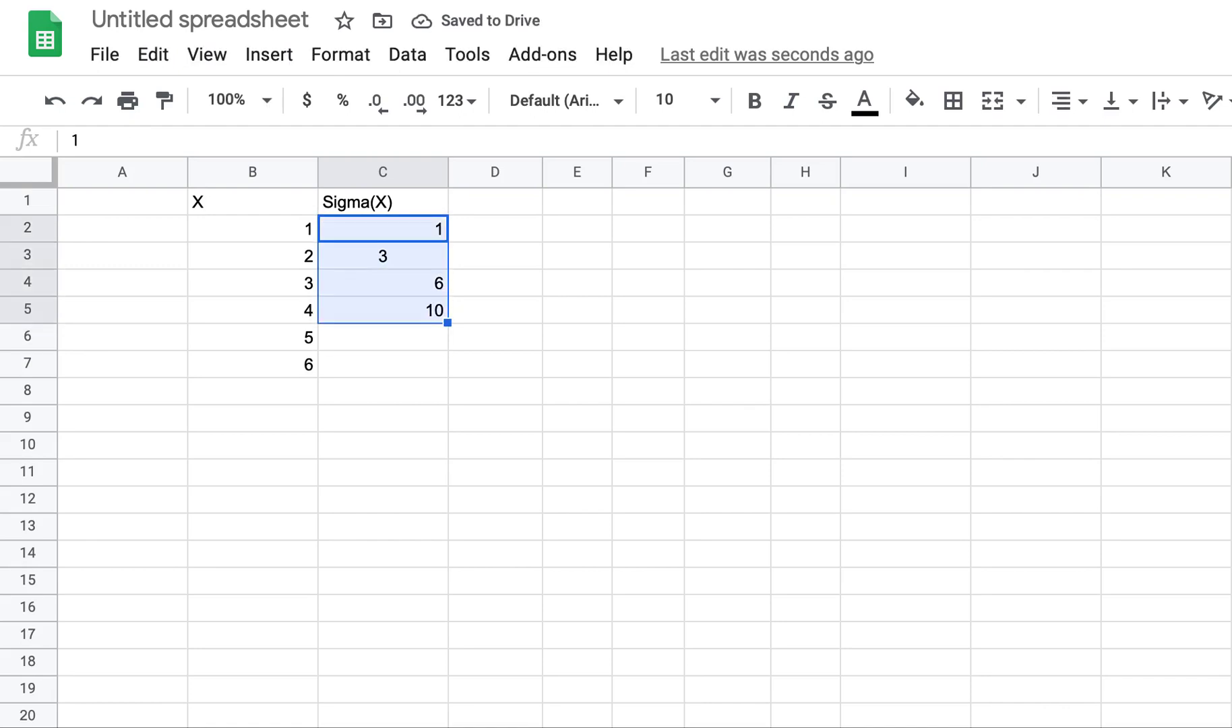
key(Delete)
key(Left)
key(Right)
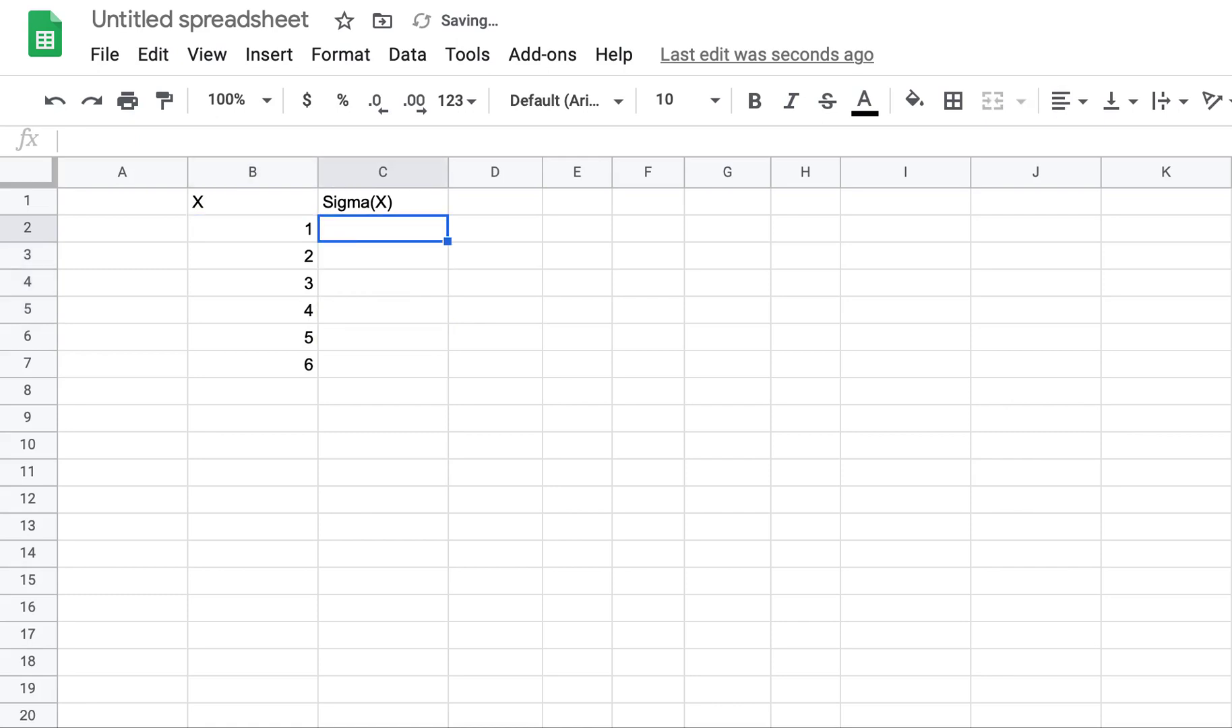
key(Right)
key(Right)
key(Right)
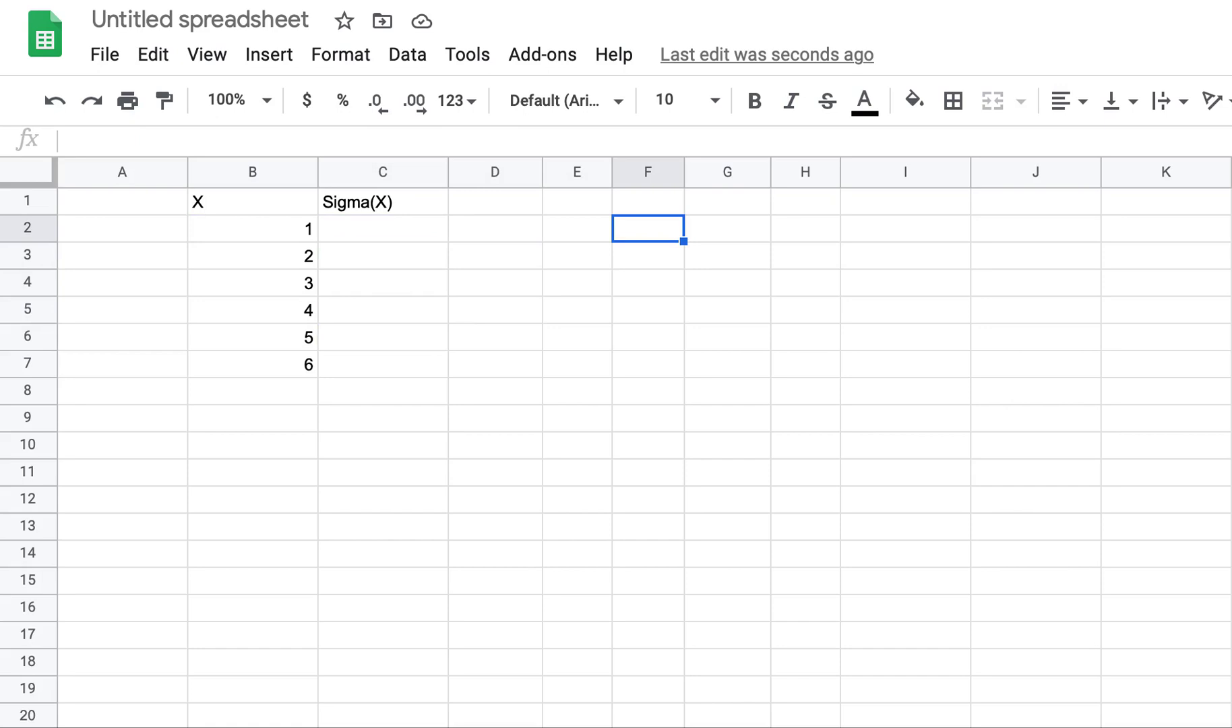
key(Down)
text(A)
key(Up)
key(Down)
key(Delete)
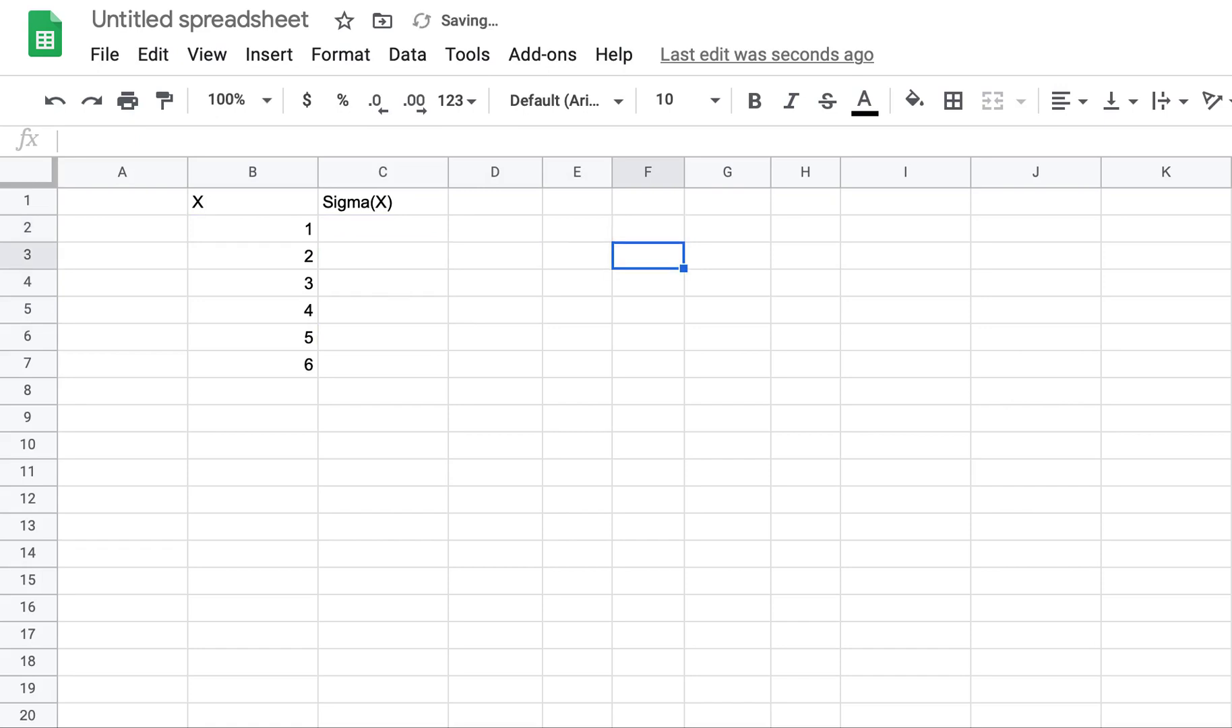
Enter the values 1, 2, 3, 4 and 5 down column F in F3:F7.
text(1)
key(Return)
text(2)
key(Return)
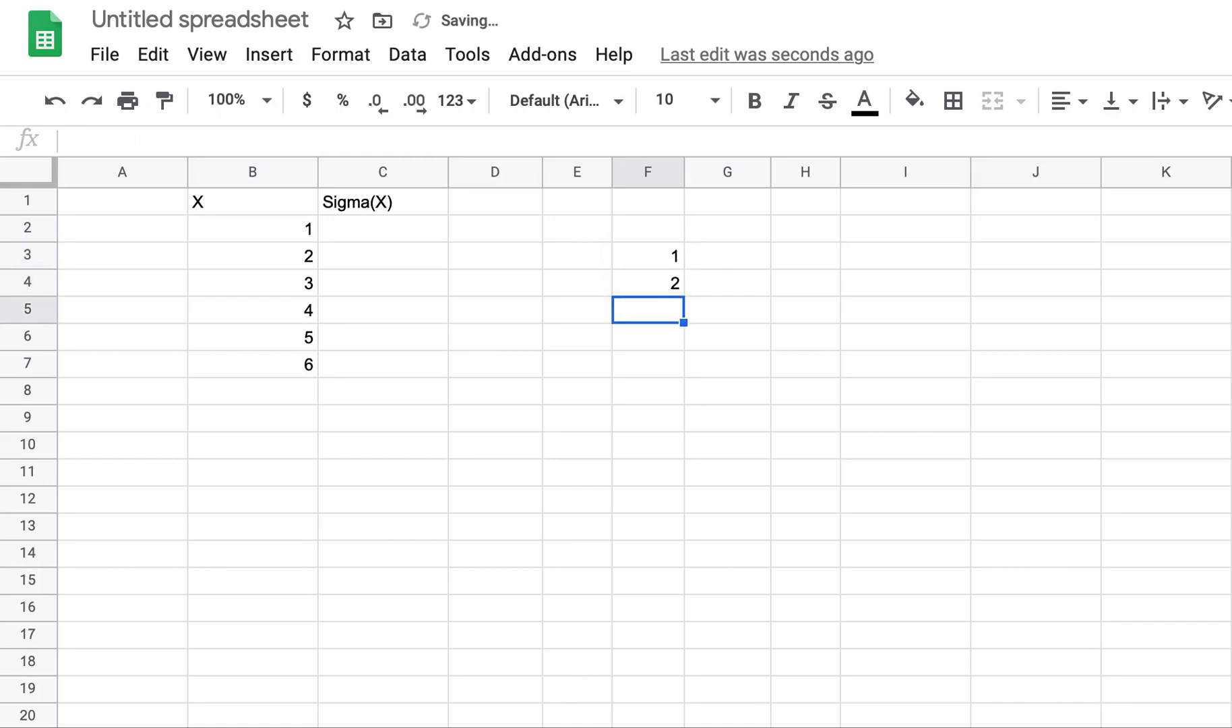
text(3)
key(Return)
text(4)
key(Return)
text(5)
key(Return)
key(Up)
key(Up)
key(Up)
key(Up)
key(Up)
key(Up)
key(Up)
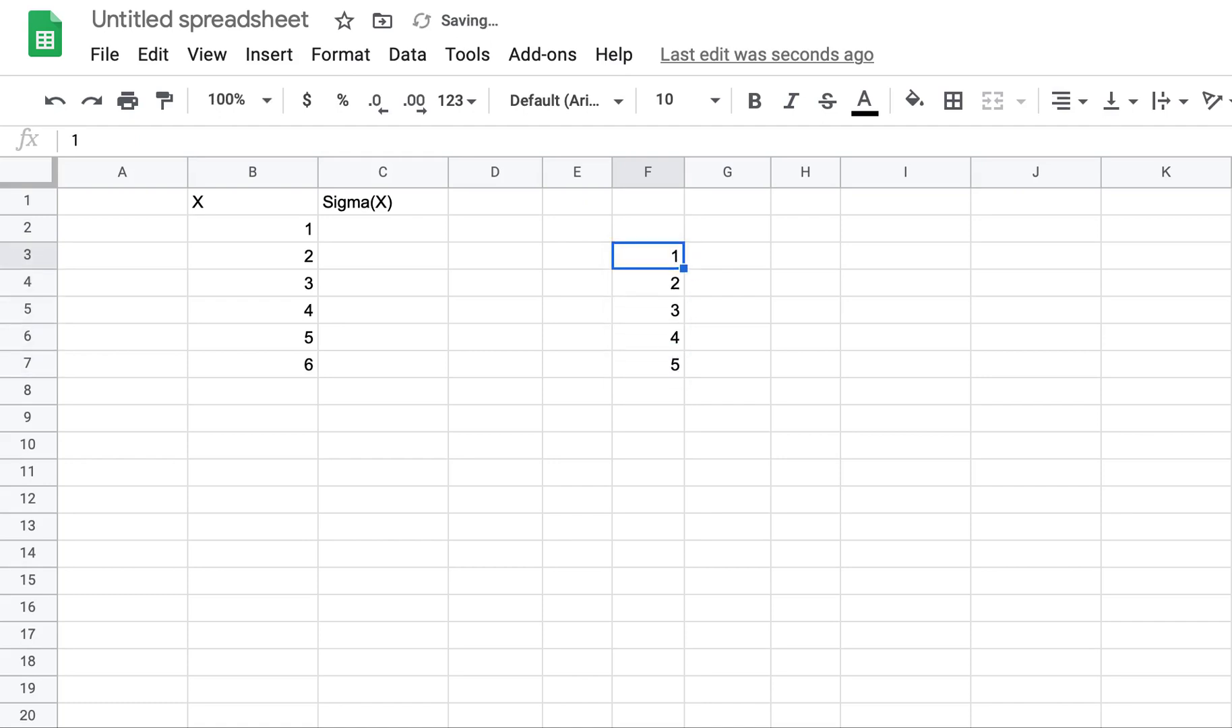
key(Down)
key(Right)
key(Left)
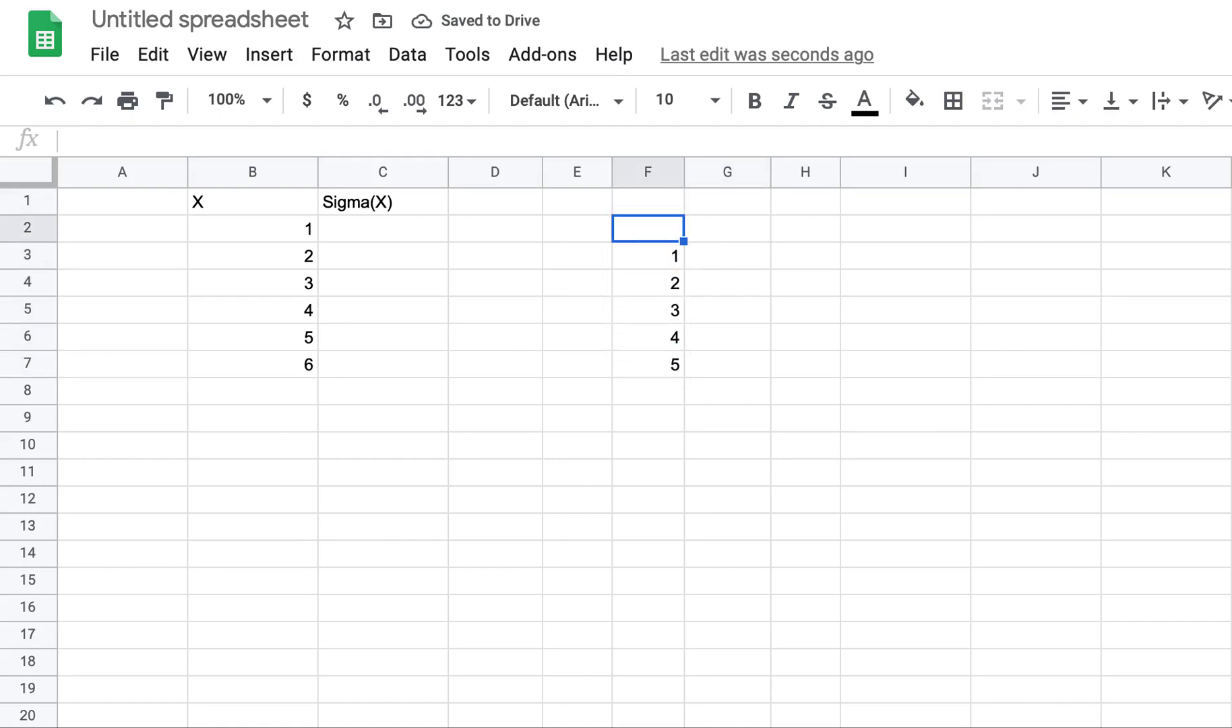
key(Down)
key(Down)
key(Down)
key(Down)
key(Down)
key(Up)
key(Up)
key(Up)
key(Up)
key(Up)
Enter the values 1, 2 and 3 across row 2 in G2:I2 as the column headers of the second table.
key(Right)
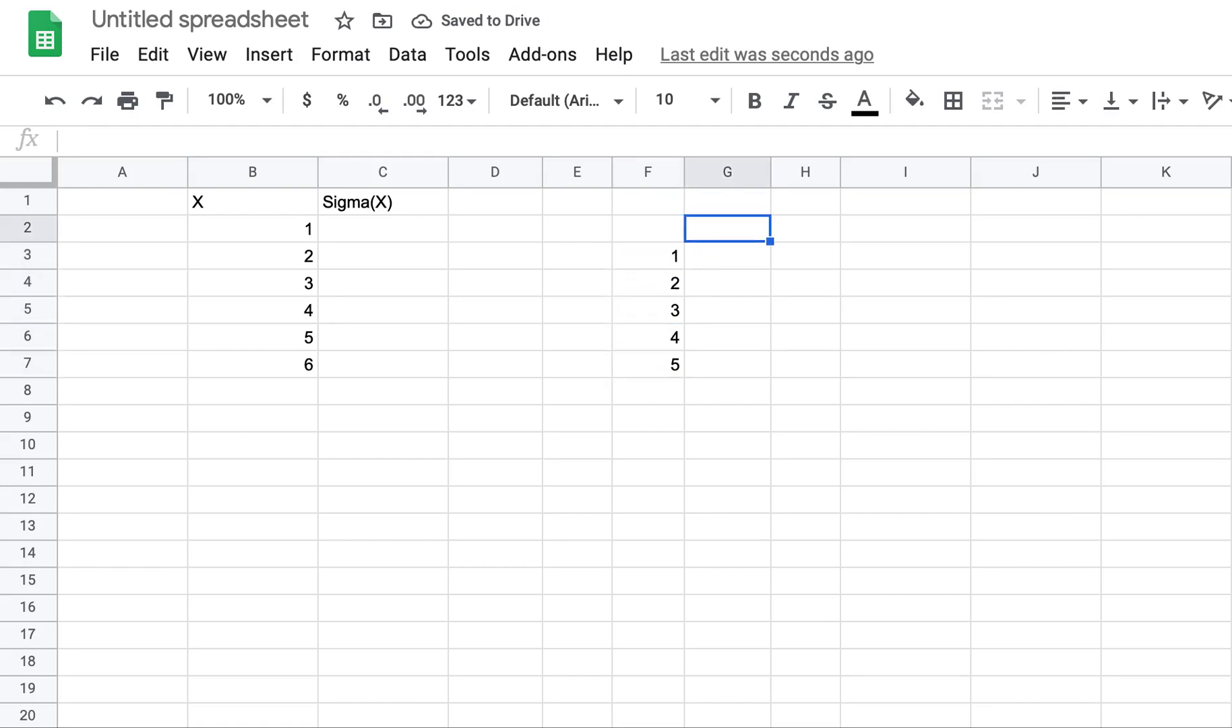
text(1)
key(Tab)
text(2)
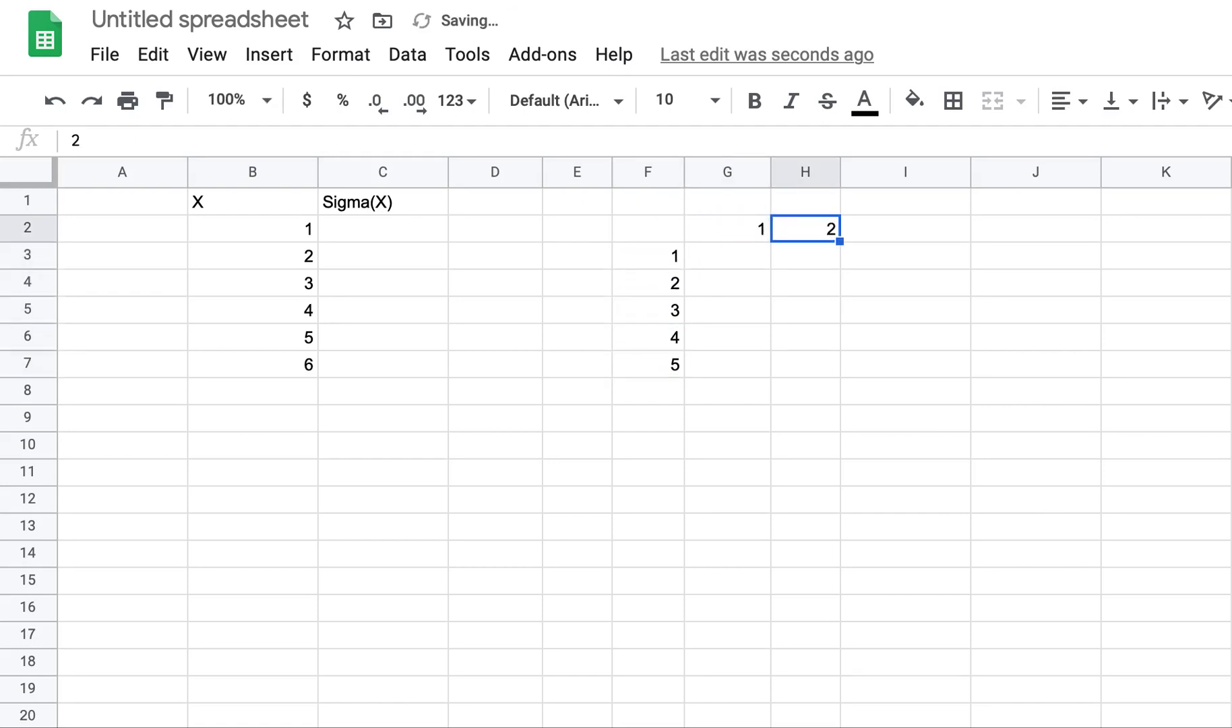
key(Tab)
text(3)
key(Return)
key(Left)
key(Left)
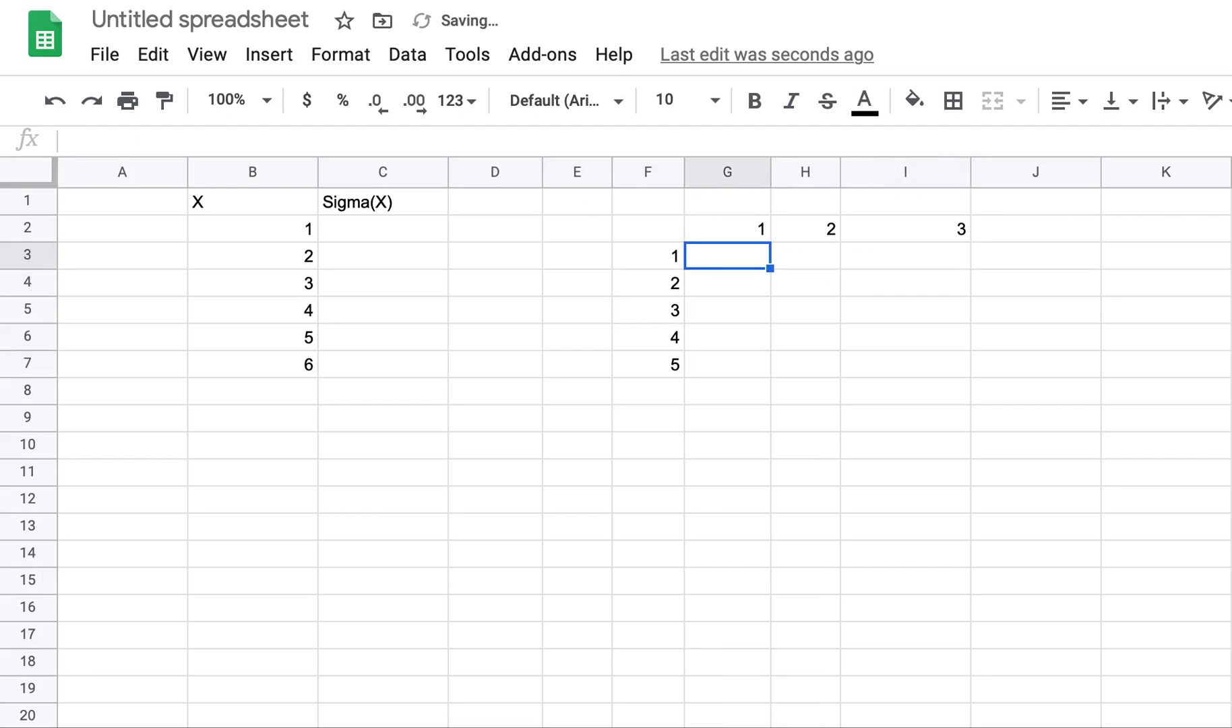
key(Right)
key(Down)
key(Down)
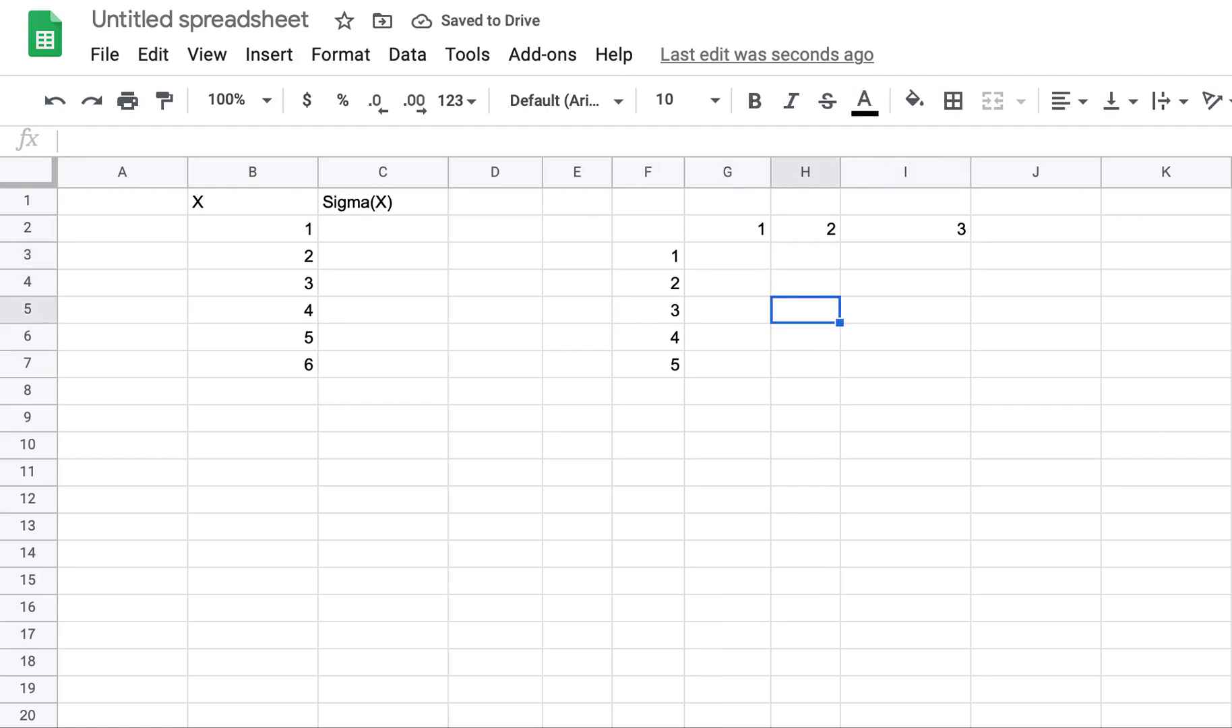
key(Up)
key(Up)
key(Up)
key(Down)
key(Down)
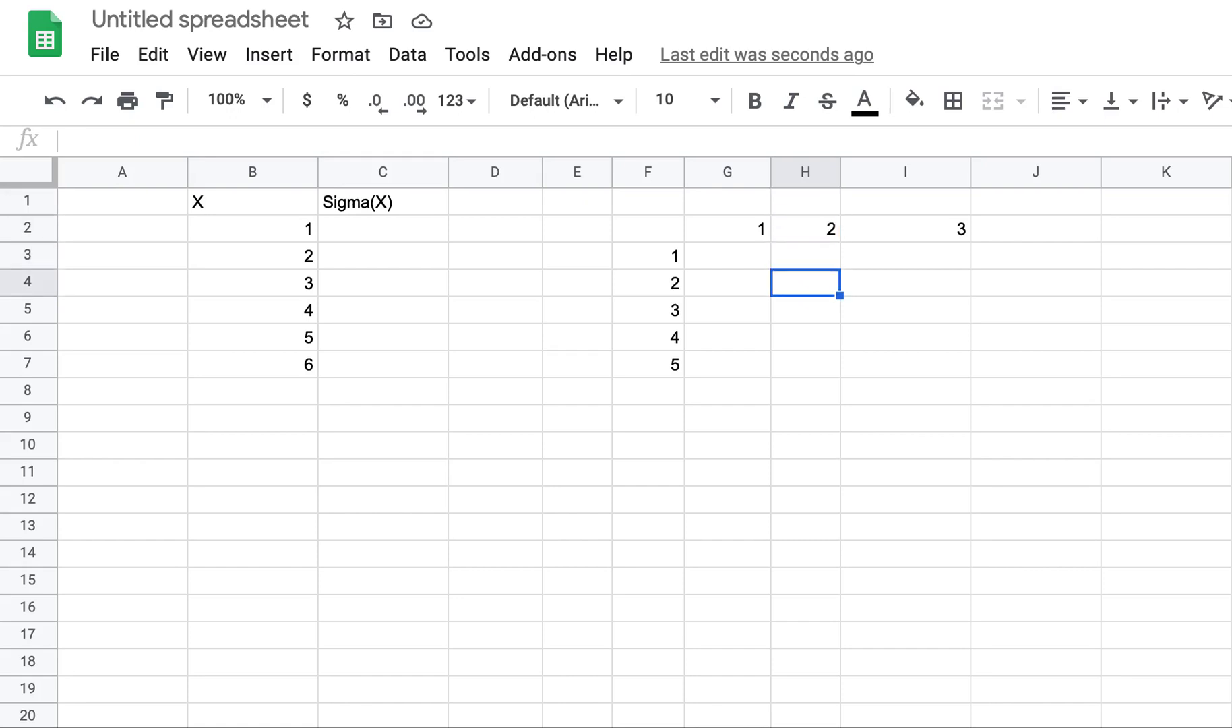
Highlight cell H5 with a gray fill and reset its fill color.
key(Down)
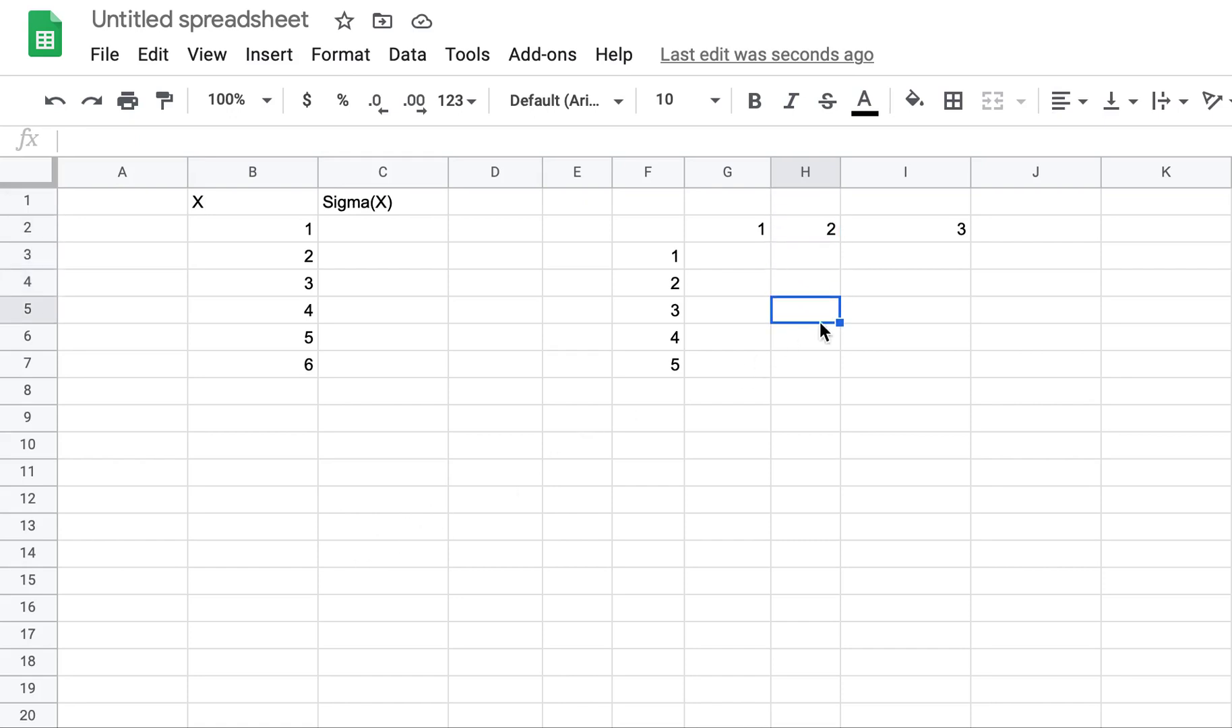
click(915, 101)
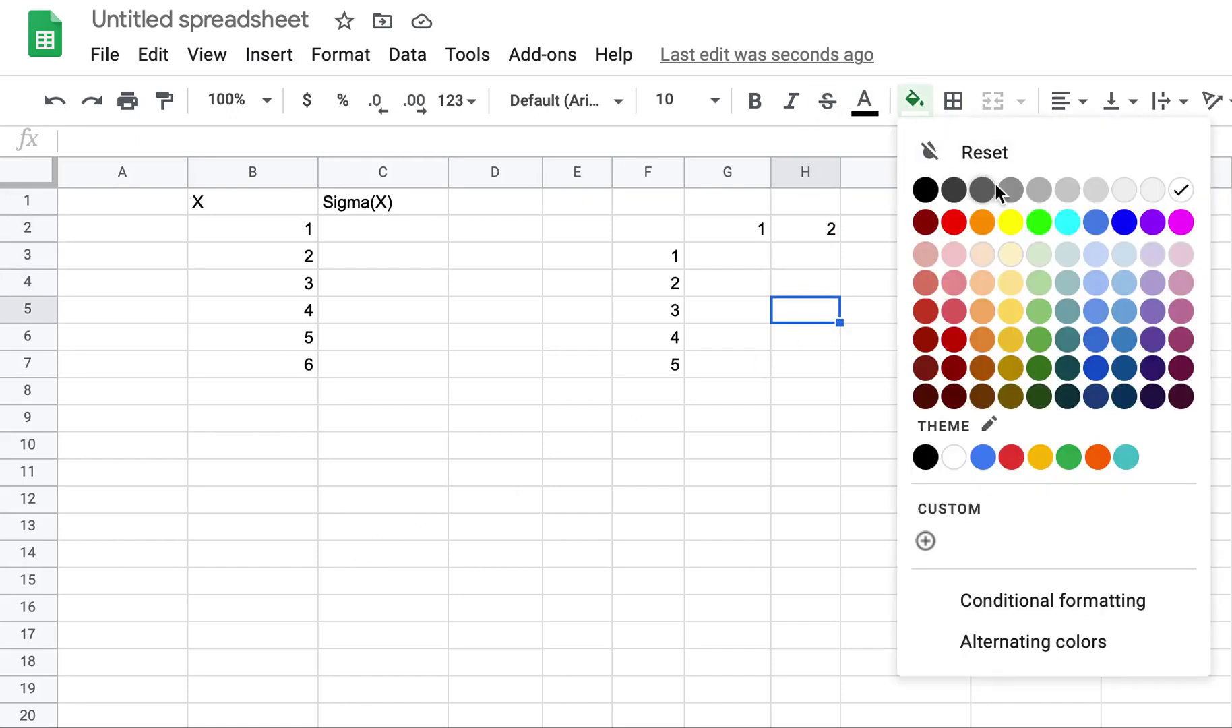
click(1018, 186)
click(815, 342)
key(Up)
key(Up)
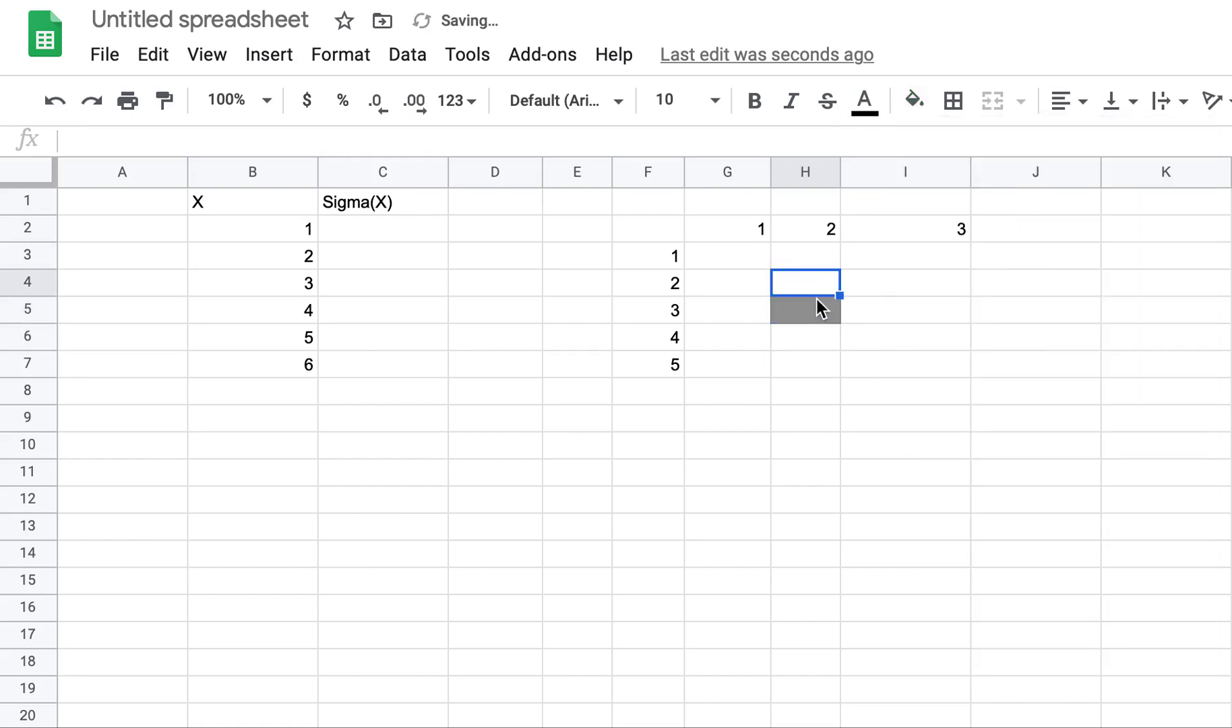
click(810, 312)
click(915, 102)
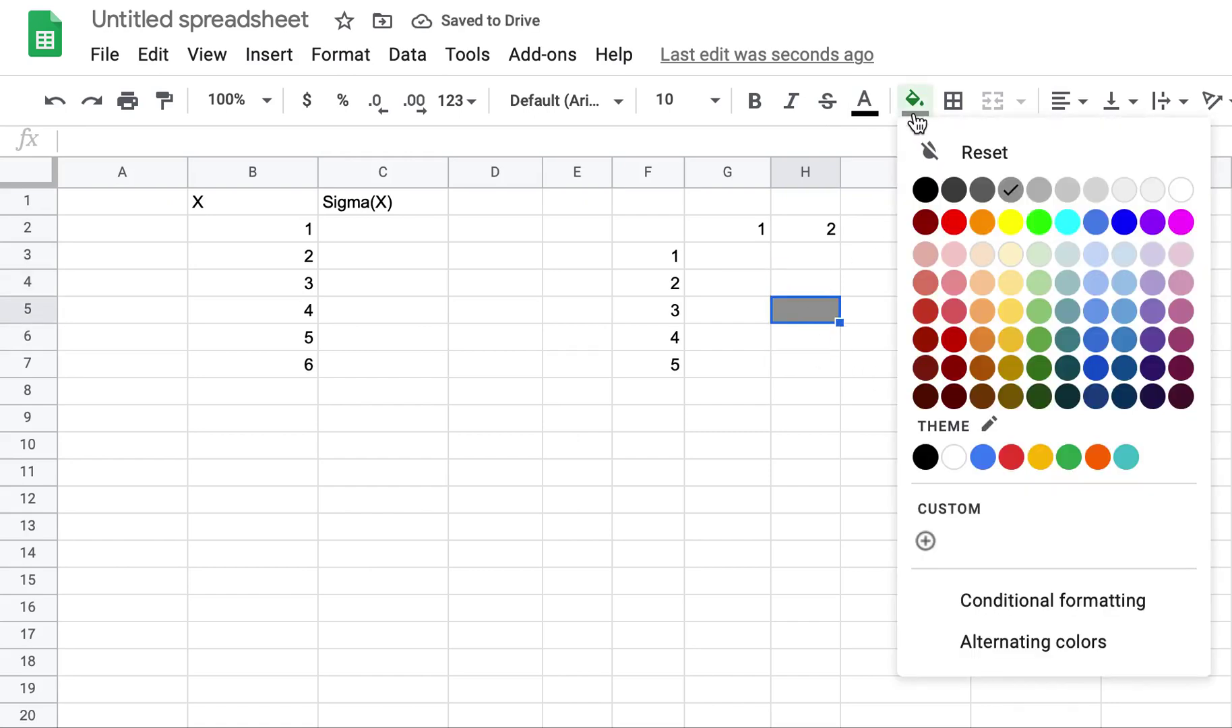
click(947, 162)
Enter the product formula =H2*F5 in cell H5.
text(=)
click(818, 228)
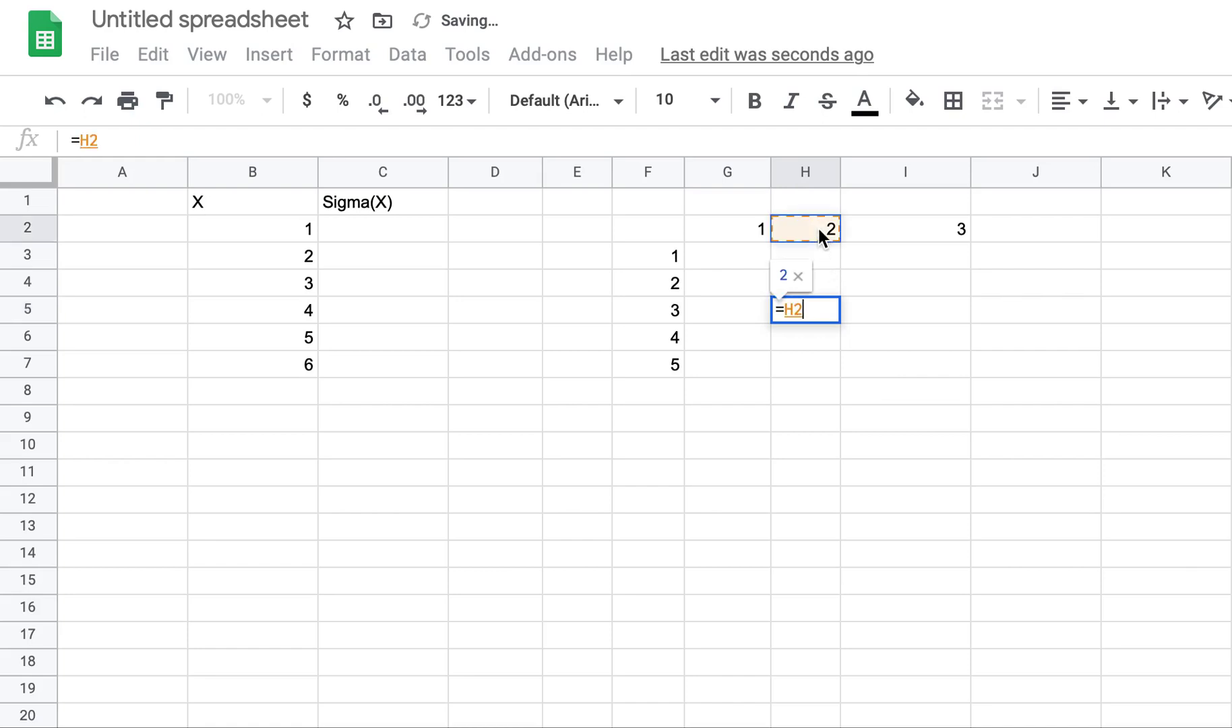
text(*)
click(668, 314)
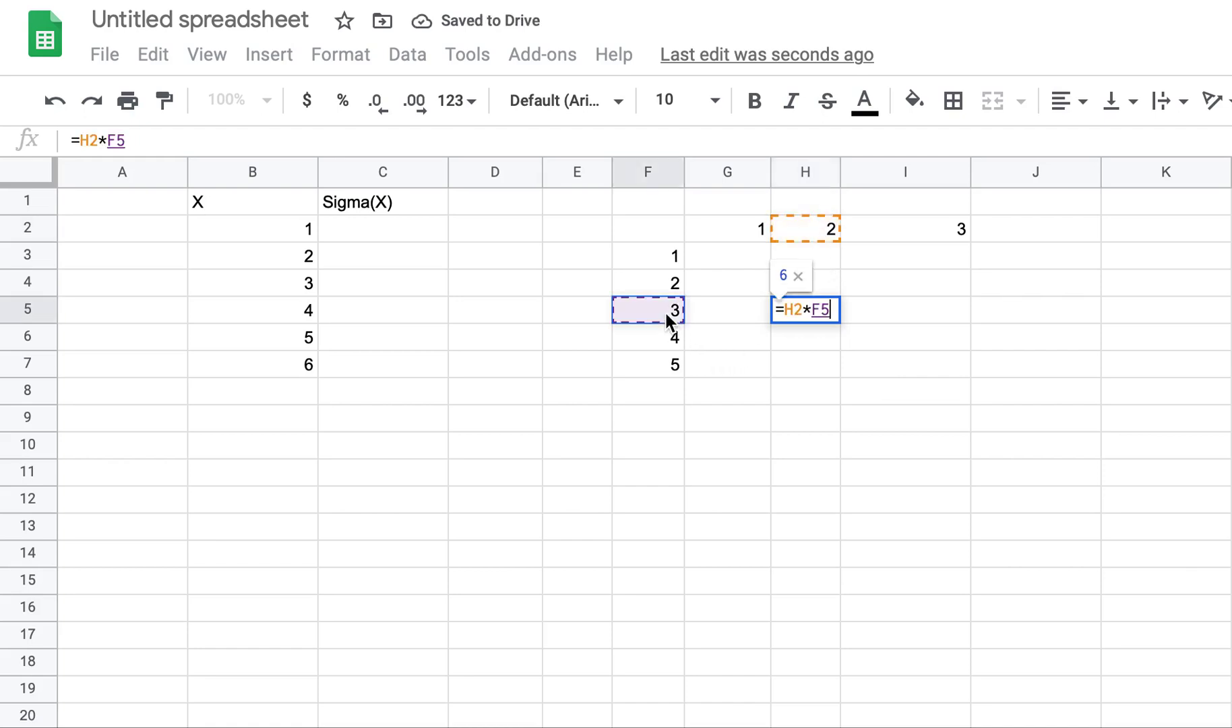
key(Return)
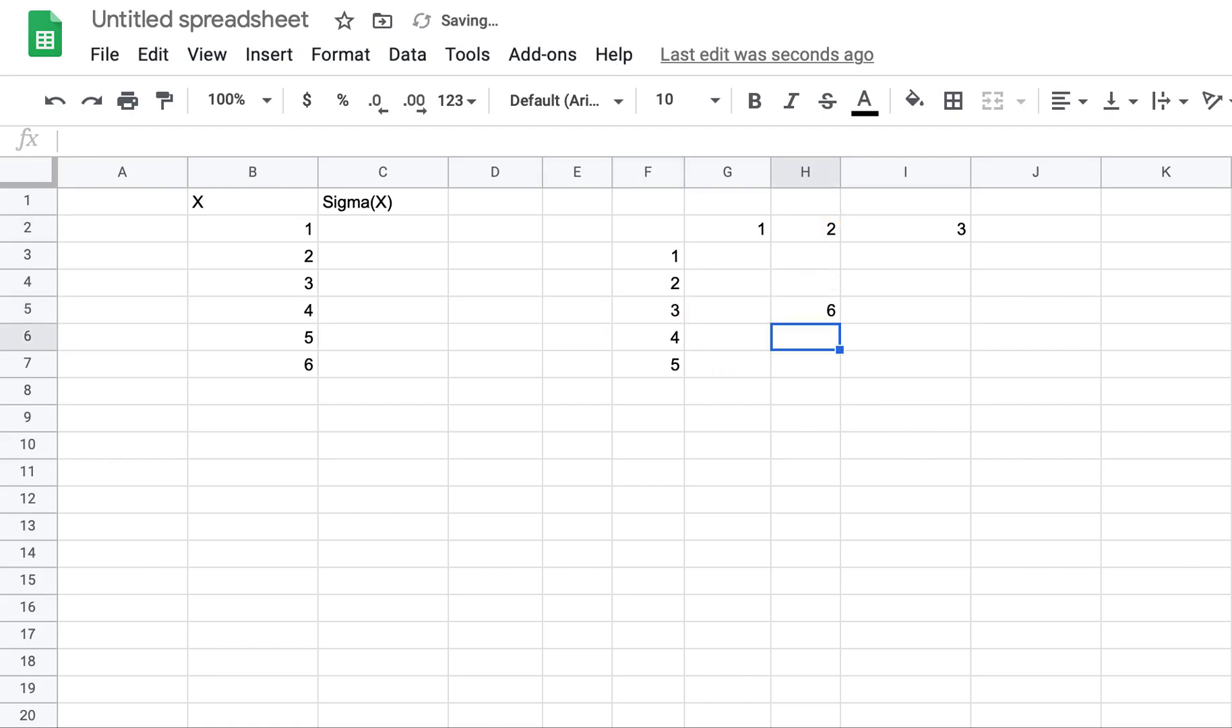
Enter the product formula =F7*G2 in cell G7.
key(Down)
key(Left)
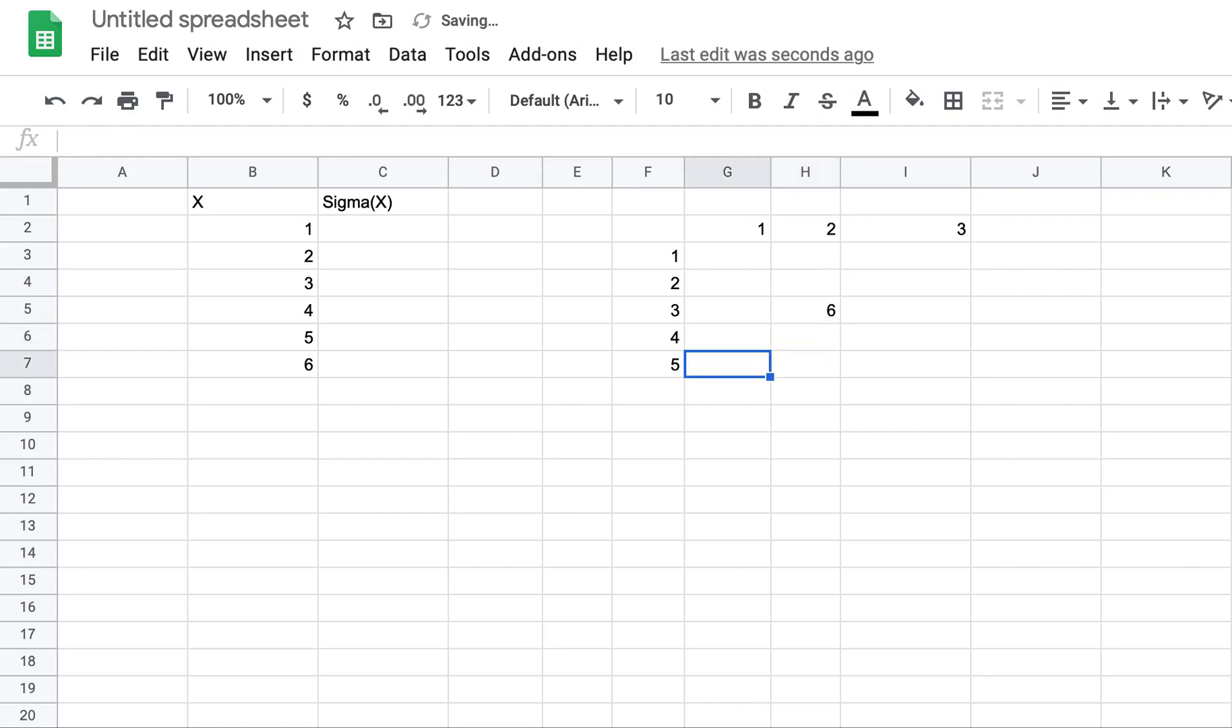
text(=)
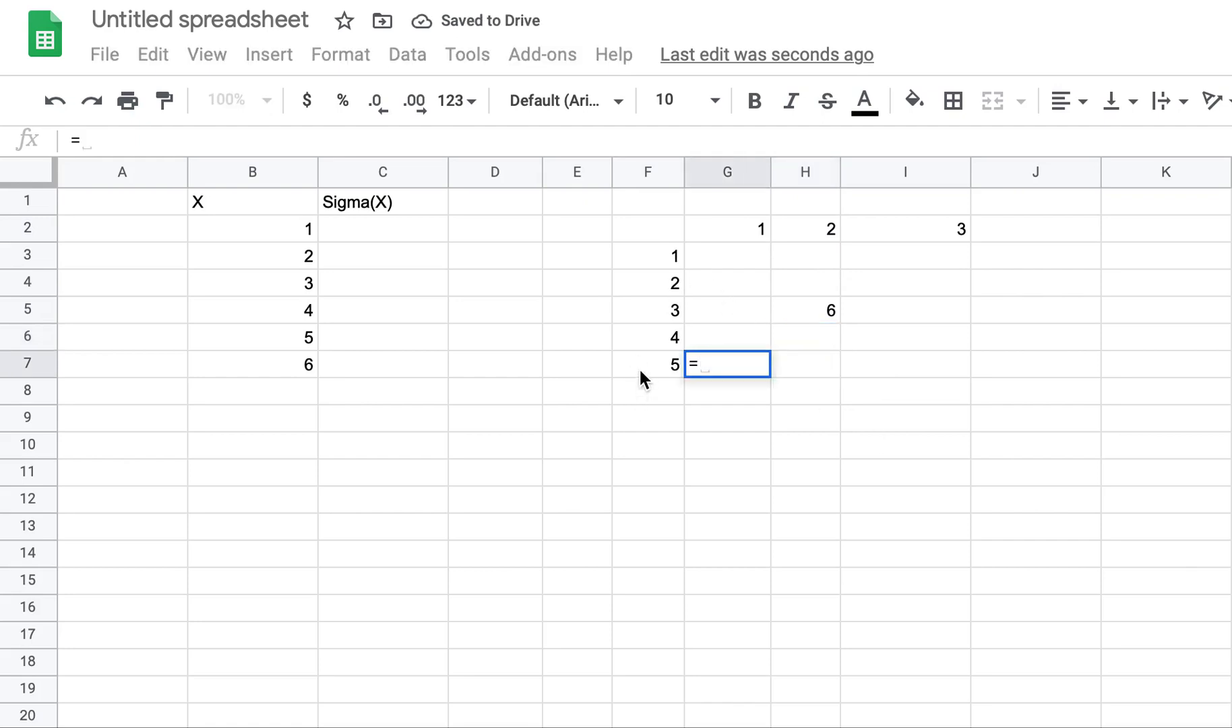
click(639, 366)
text(*)
click(731, 230)
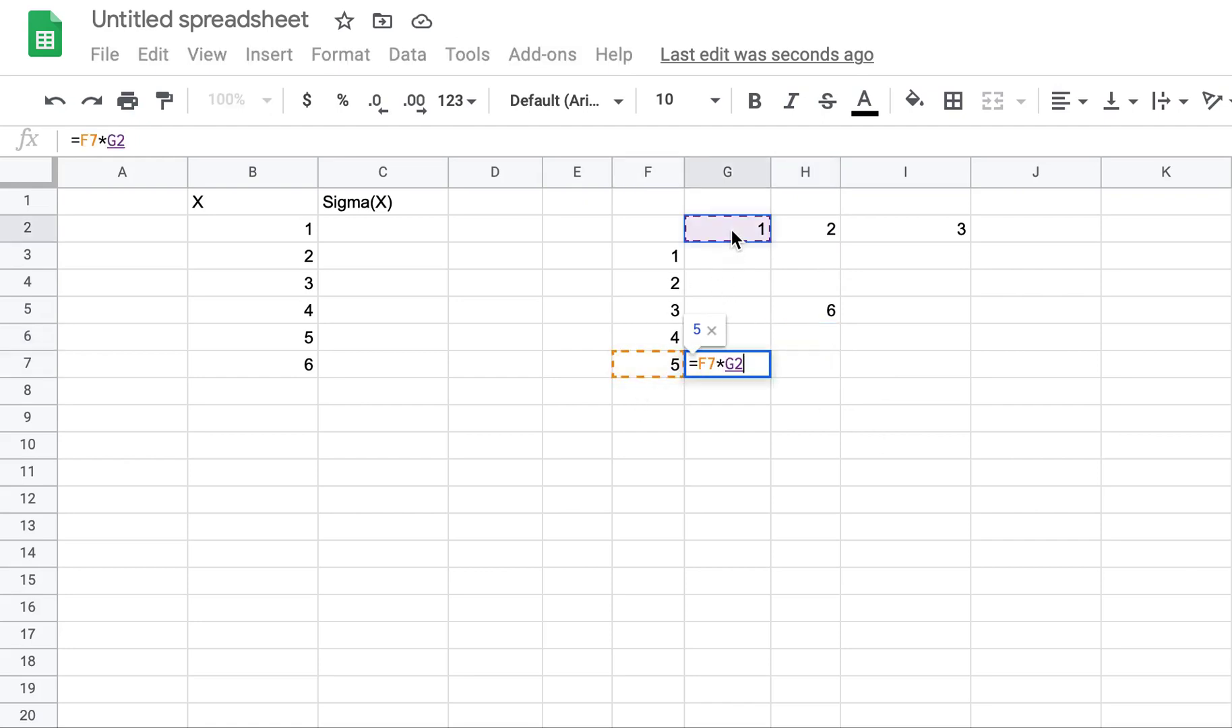
key(Return)
Clear the two example product formulas from the range G5:H7.
key(Up)
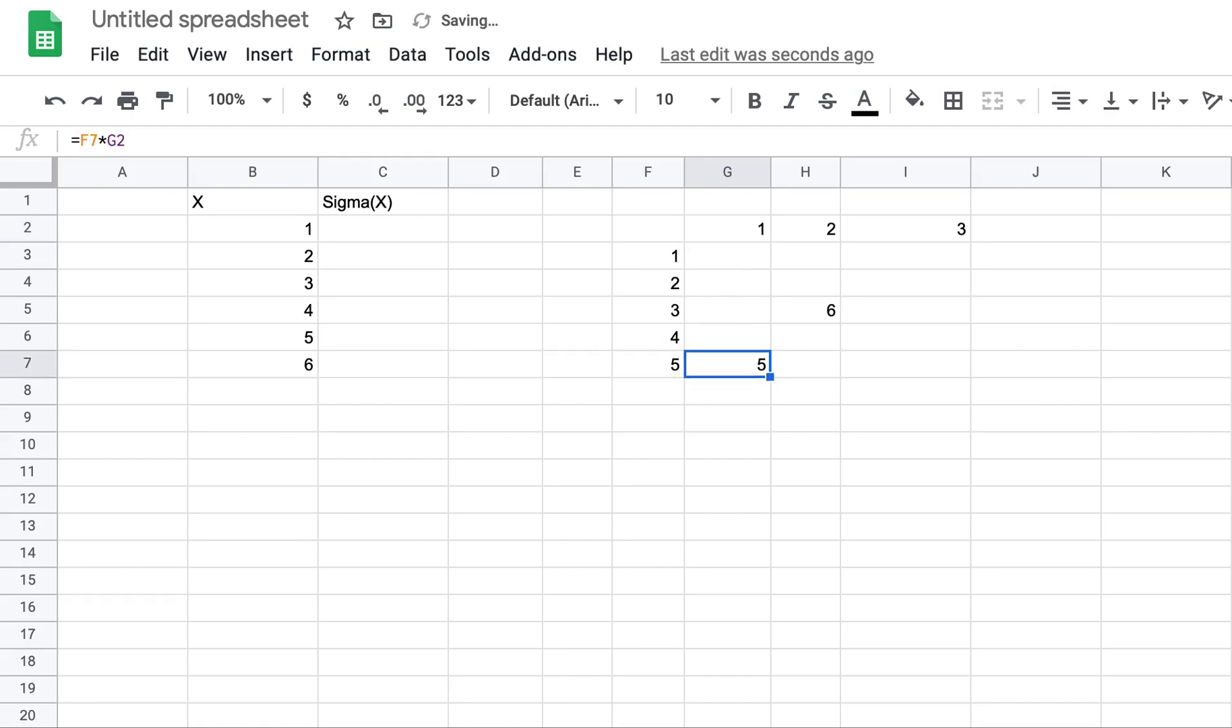
key(shift+Right)
key(shift+Up)
key(shift+Up)
key(Delete)
key(Left)
key(Right)
key(Up)
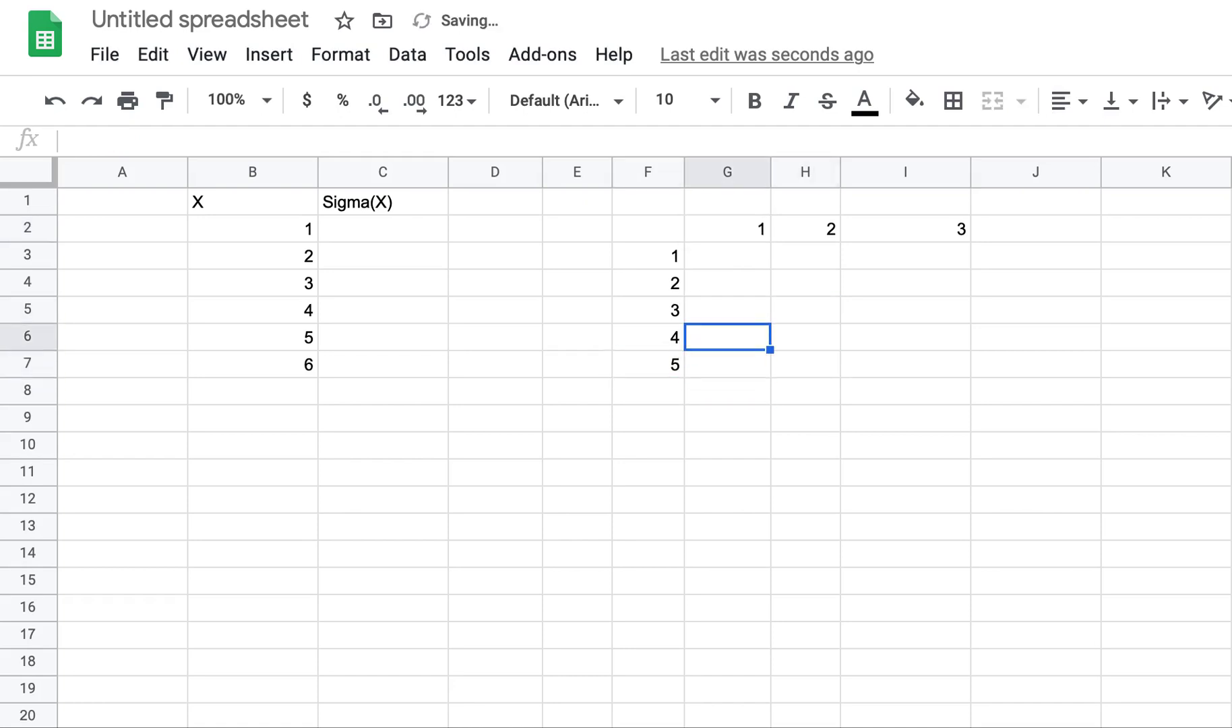
key(Up)
key(Right)
key(Left)
key(Right)
key(Up)
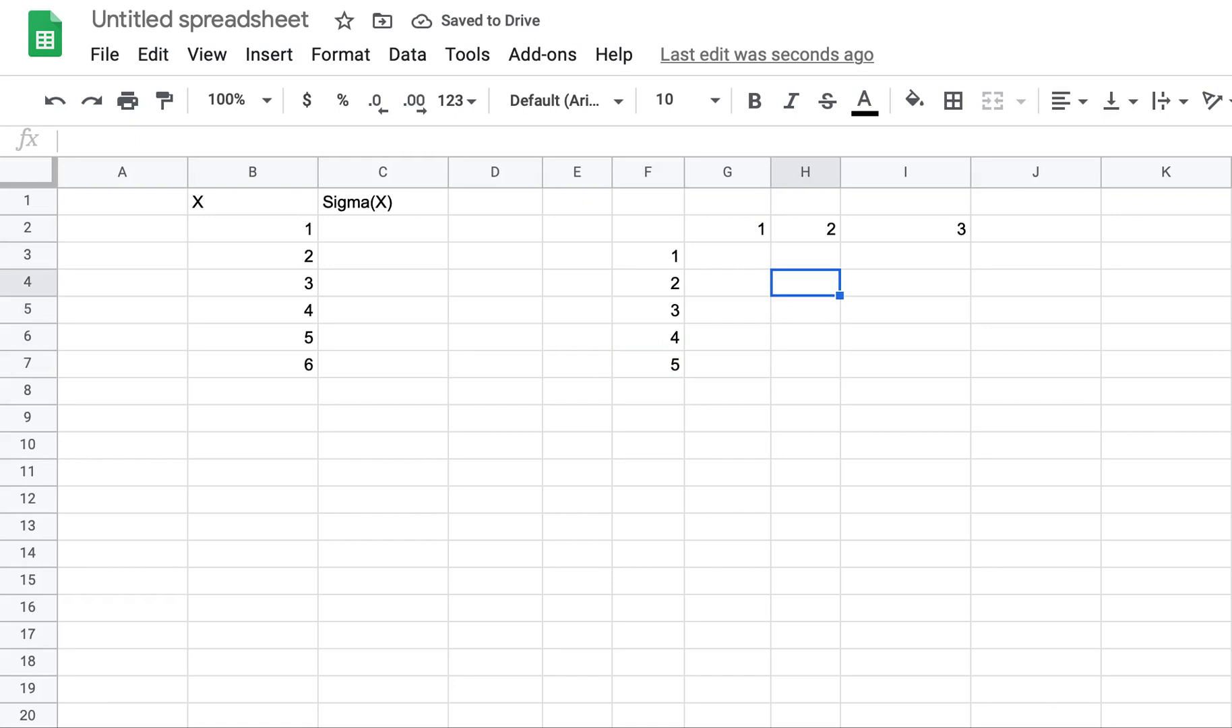
key(Left)
key(Left)
key(Up)
key(Right)
key(Right)
key(Left)
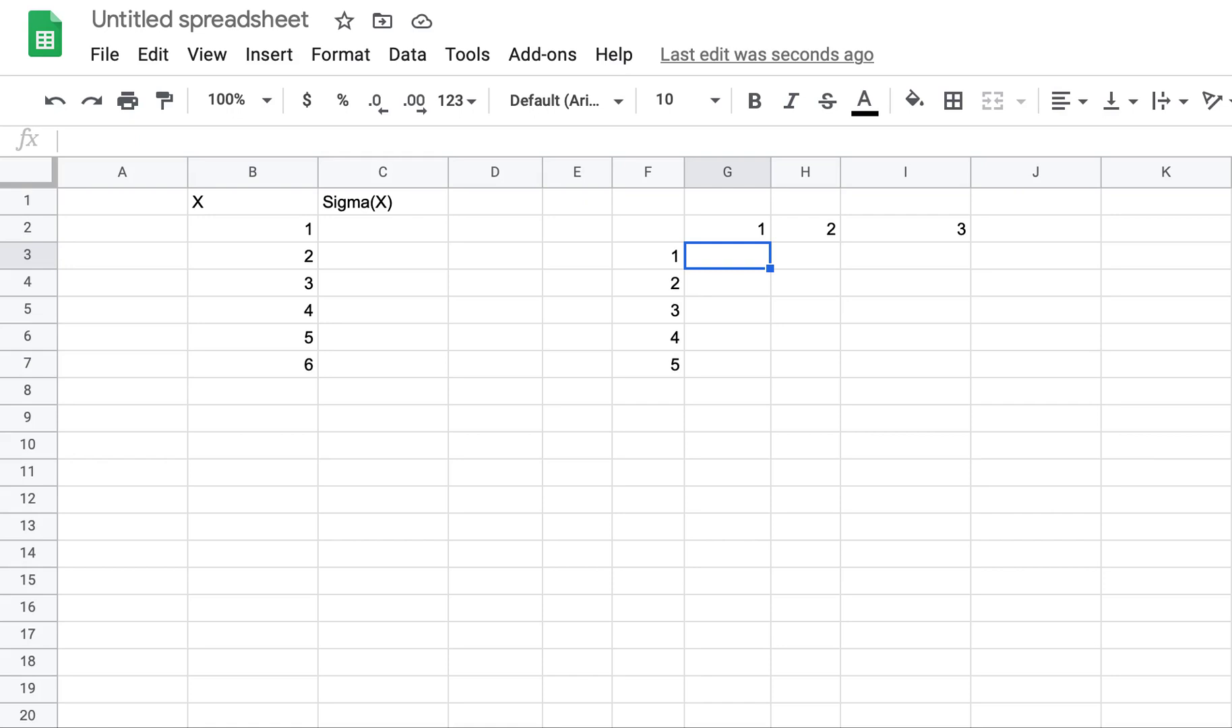
Enter 1 as the first Sigma(X) value in C2.
key(Left)
key(Left)
key(Left)
key(Left)
key(Up)
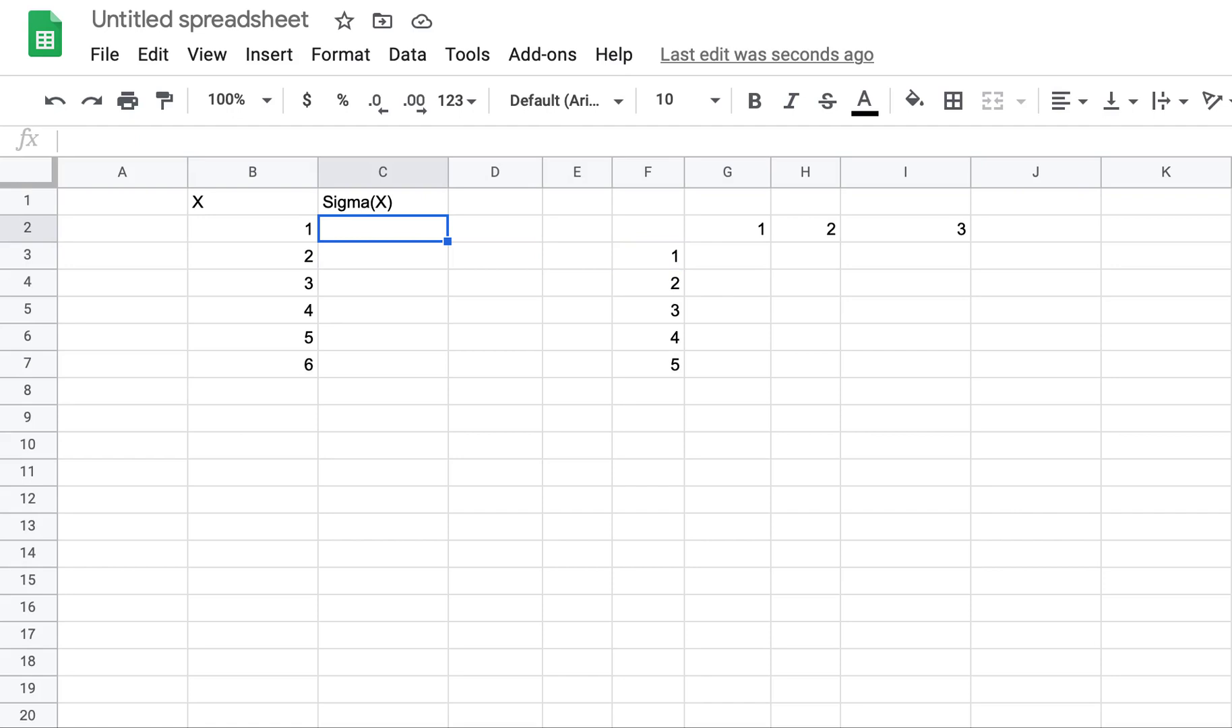
text(1)
key(Up)
key(Down)
key(Down)
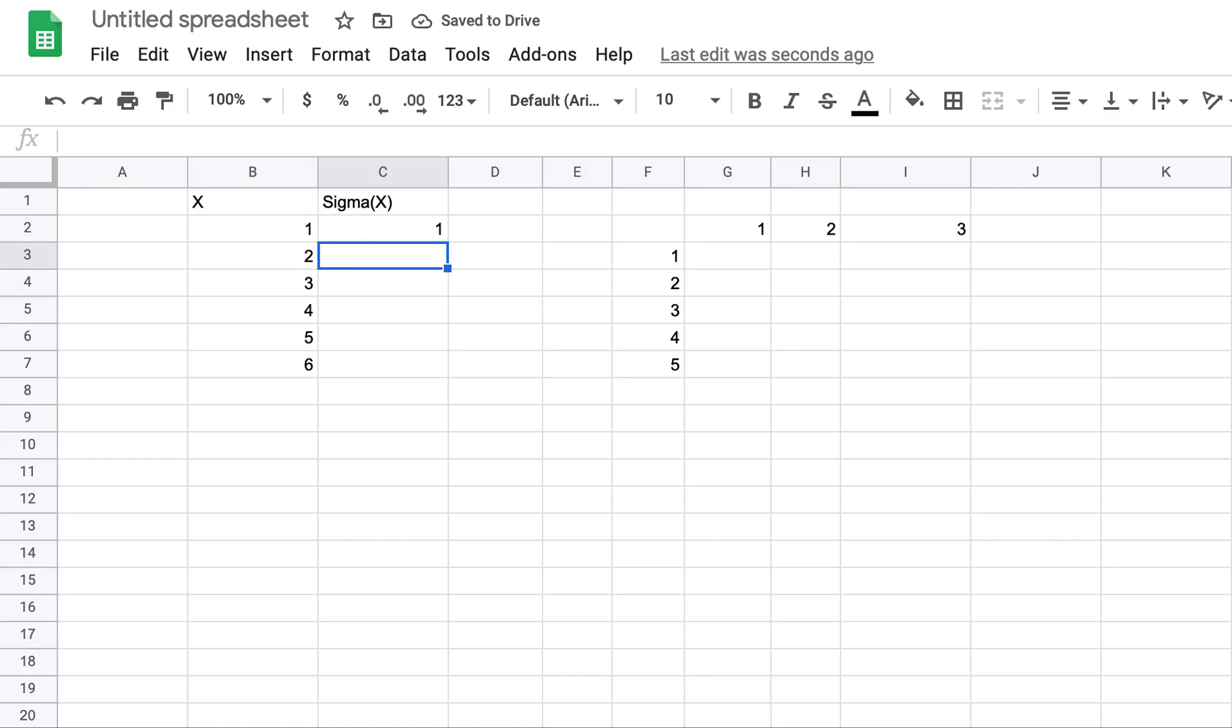
text(=)
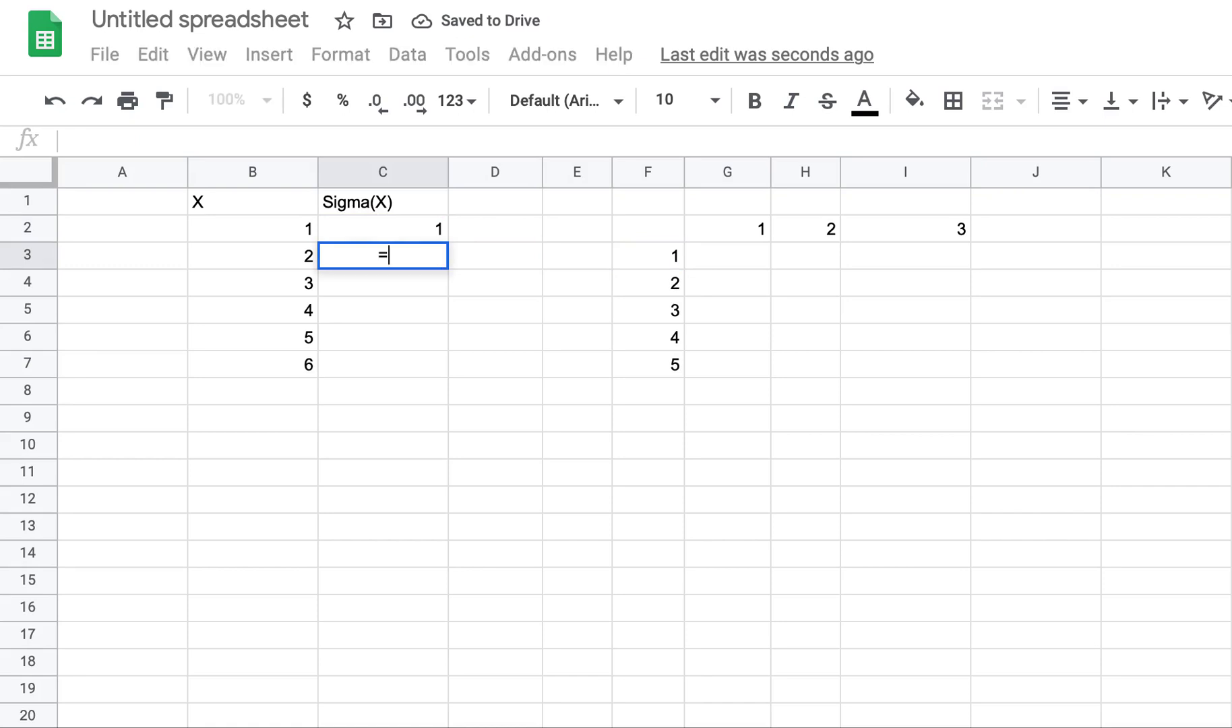
key(Left)
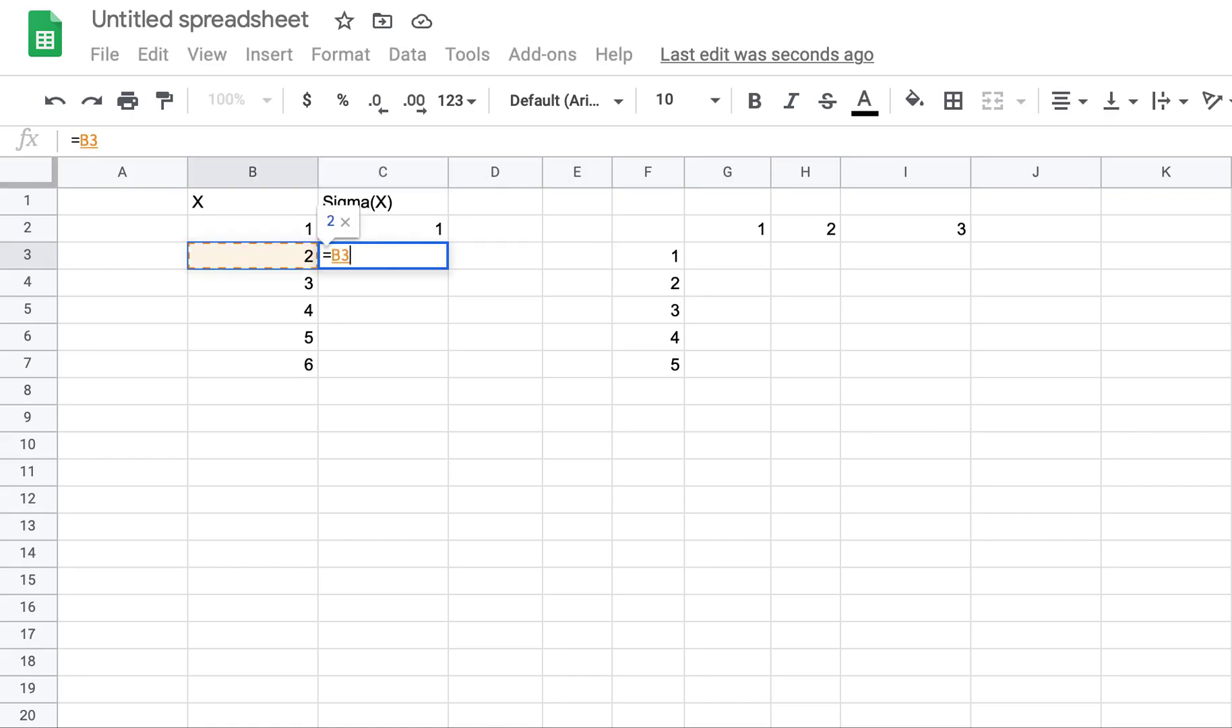
text(+)
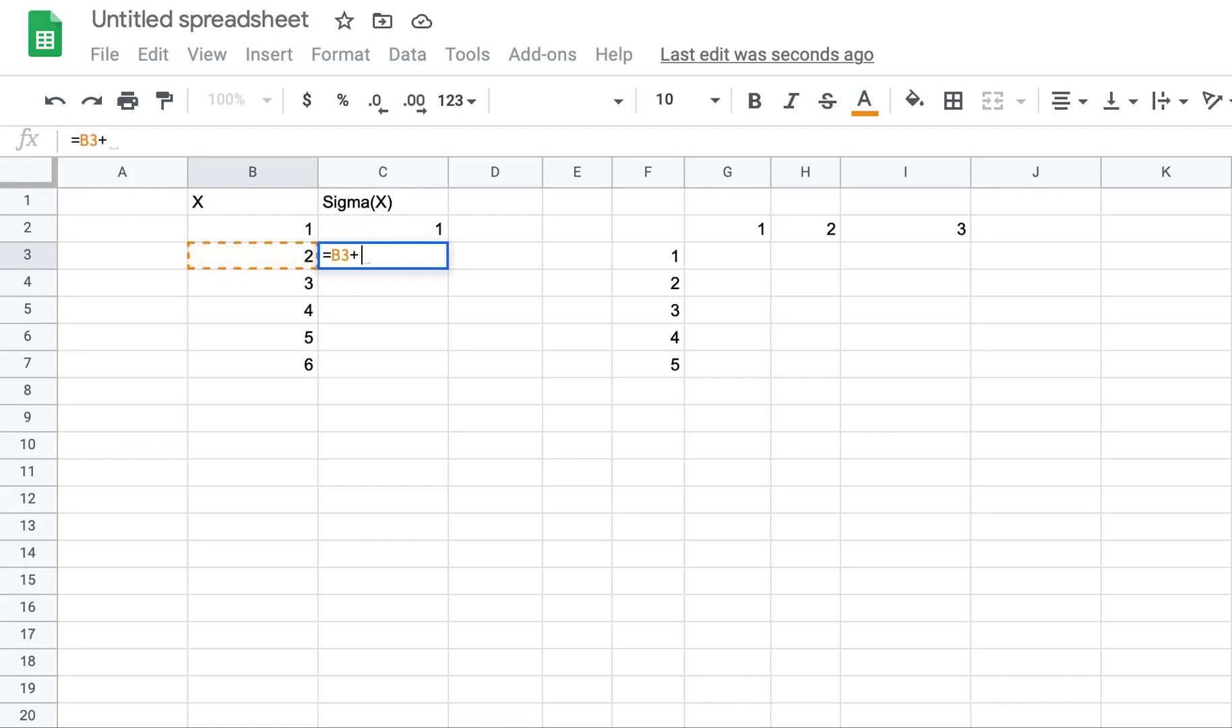
key(Up)
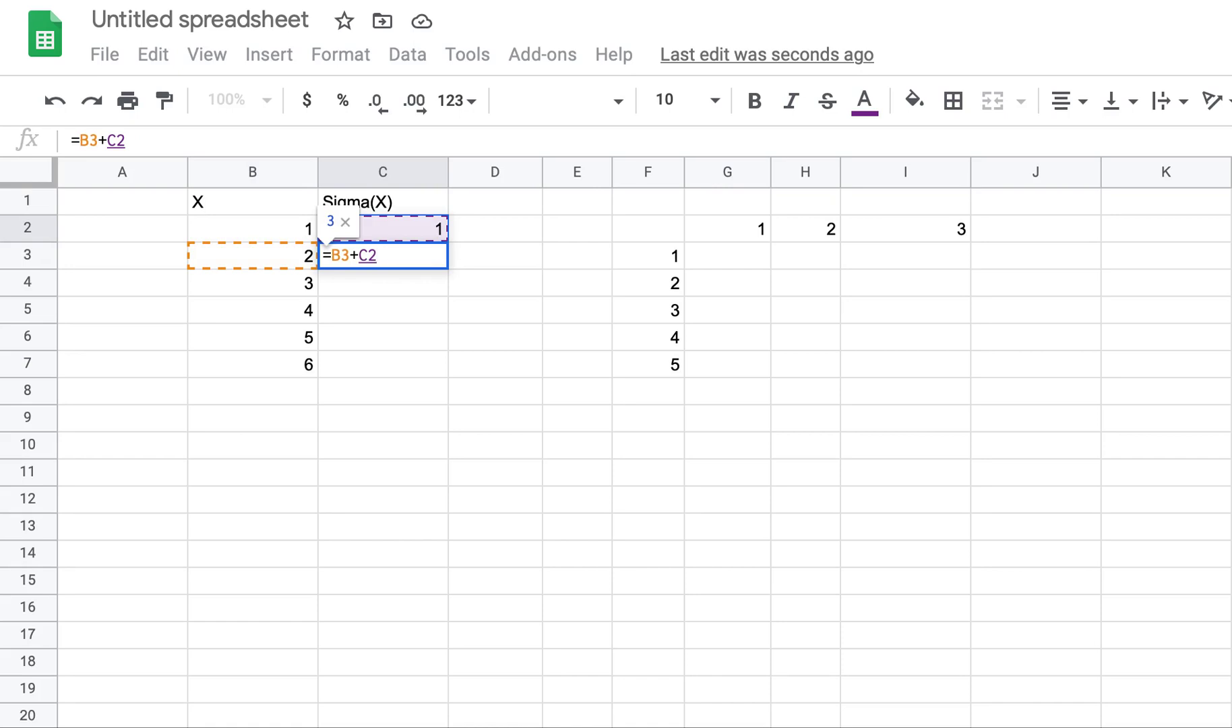
key(Escape)
Fill cell C6 in the Sigma(X) column with cyan.
key(Down)
key(Down)
key(Down)
key(Down)
key(Left)
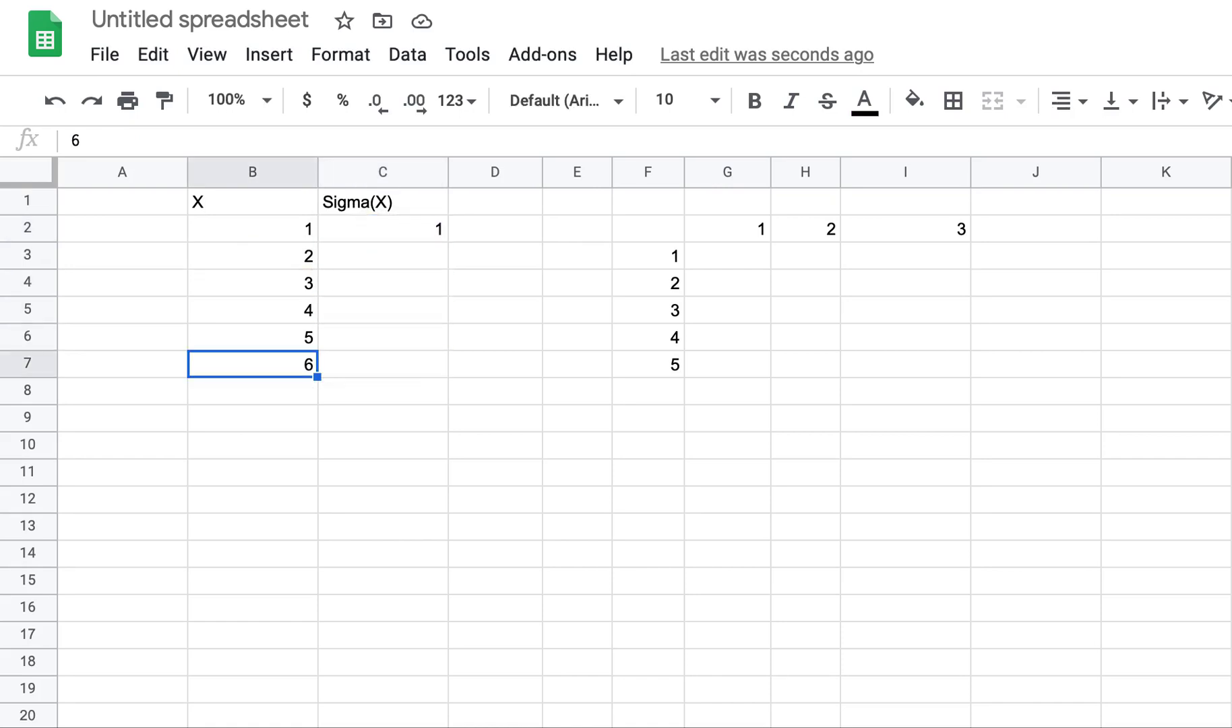
key(Up)
key(Up)
key(Right)
key(Down)
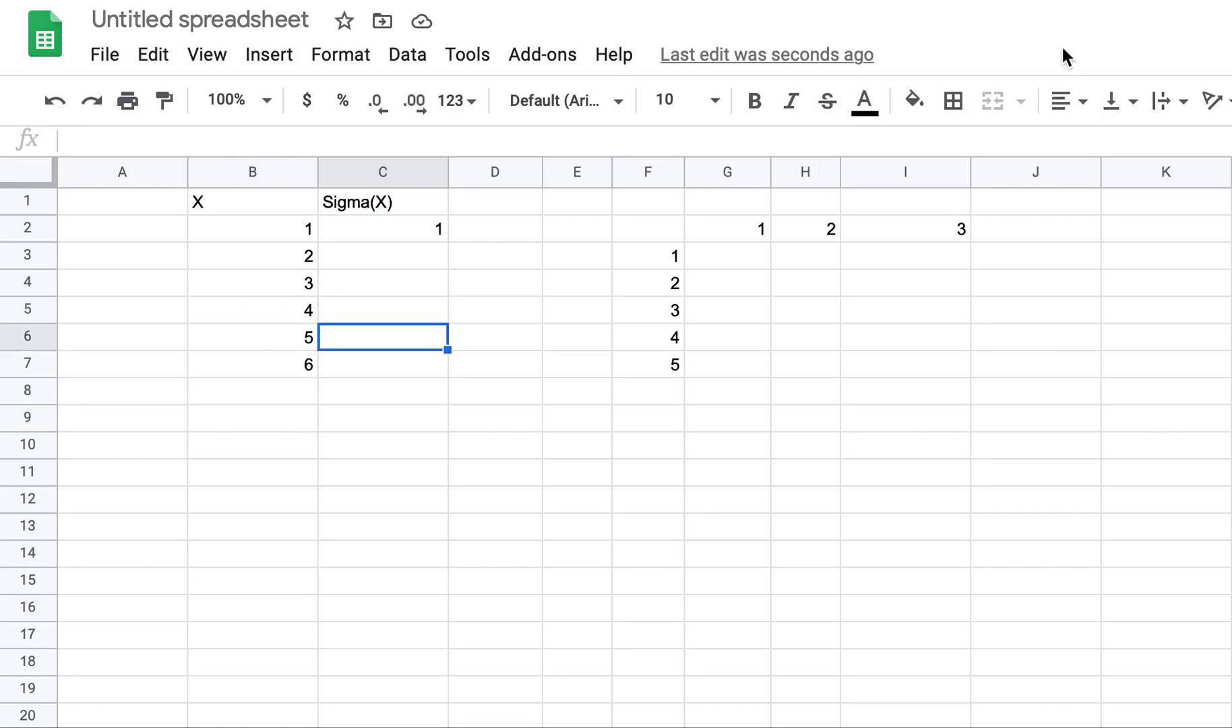
click(914, 101)
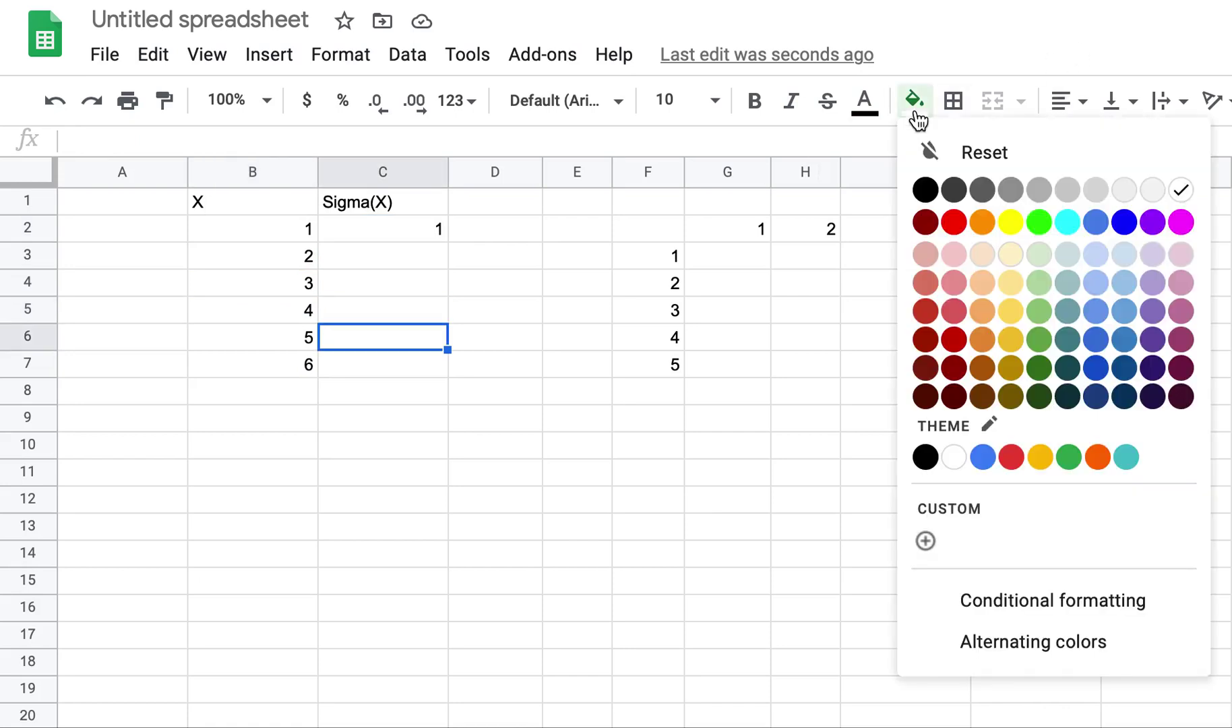
click(1067, 223)
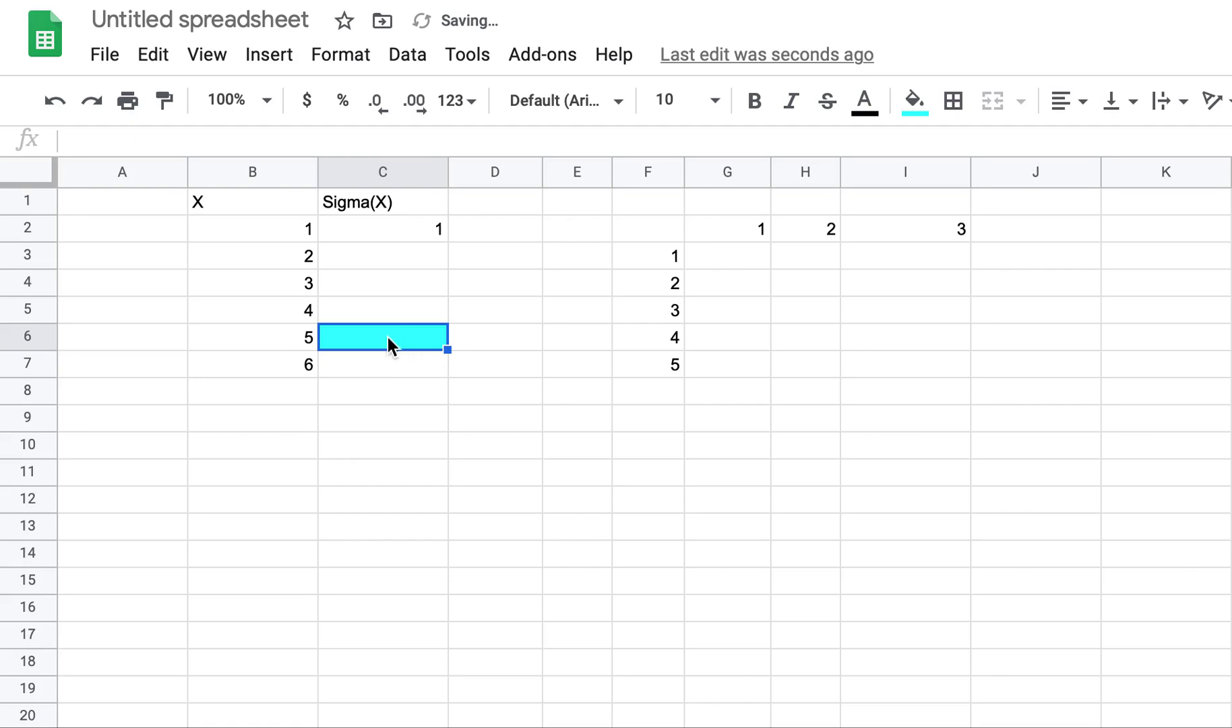
Enter the running-sum formula =C6+B7 in cell C7.
drag(292, 226, 292, 336)
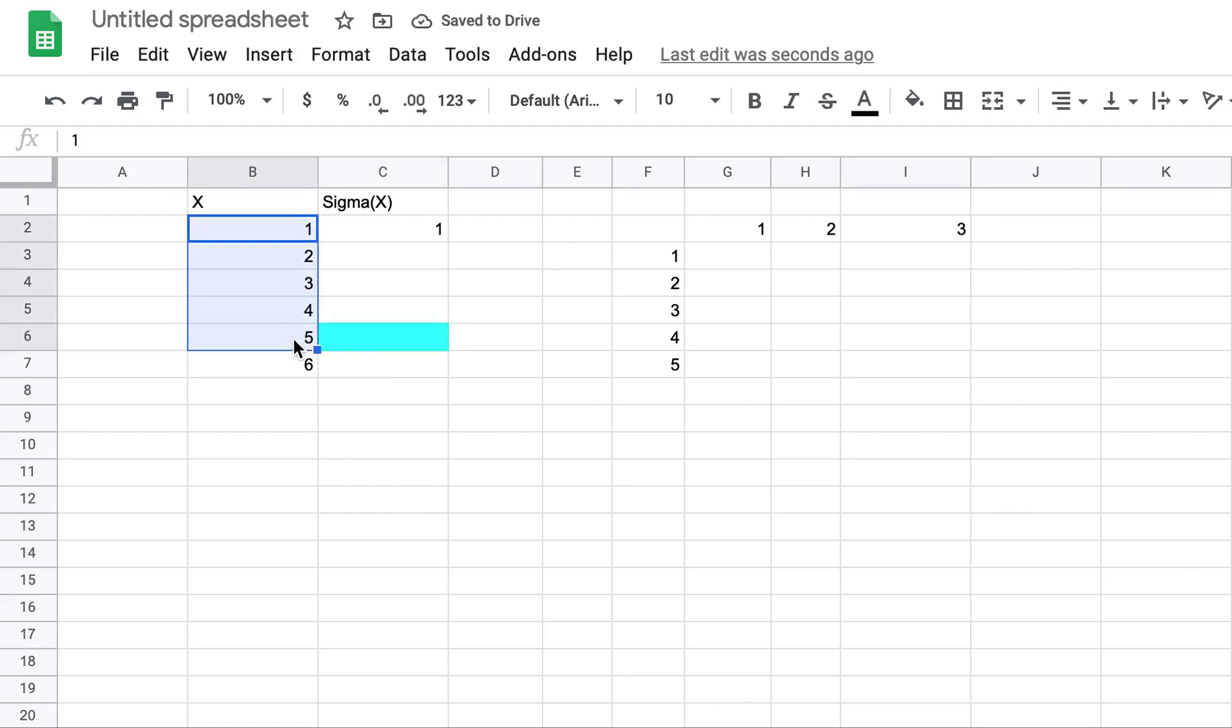
click(351, 333)
drag(286, 229, 289, 335)
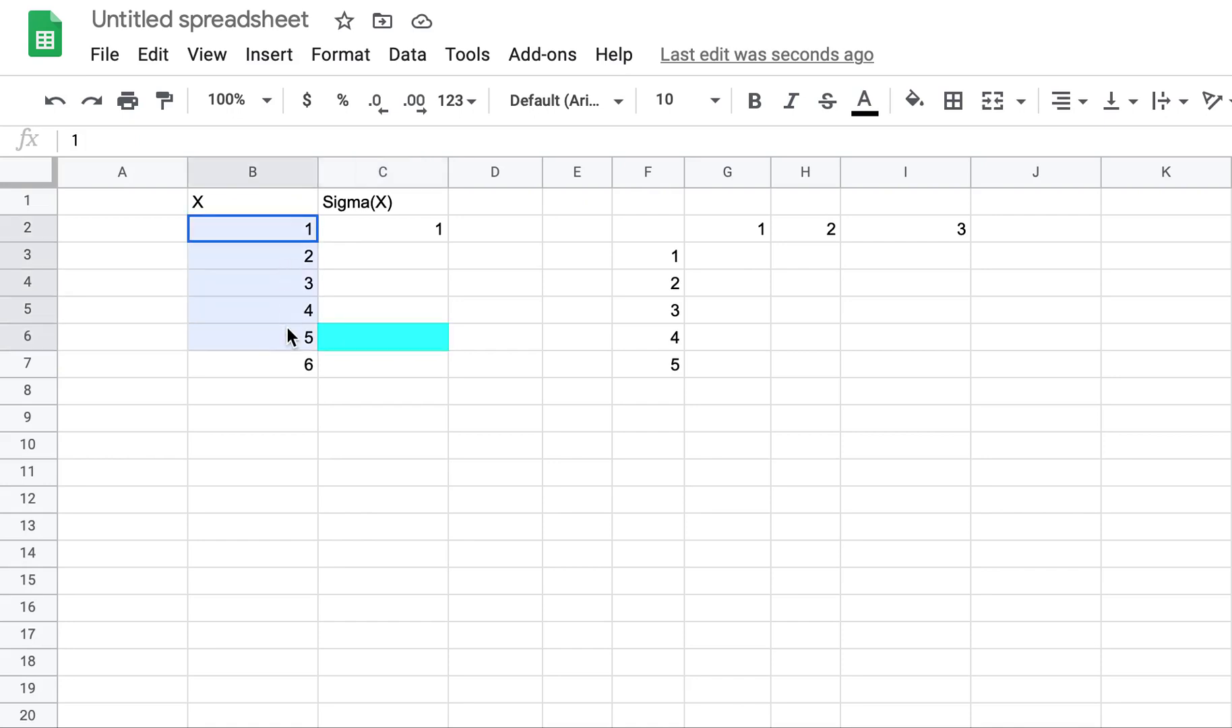
click(276, 364)
click(368, 364)
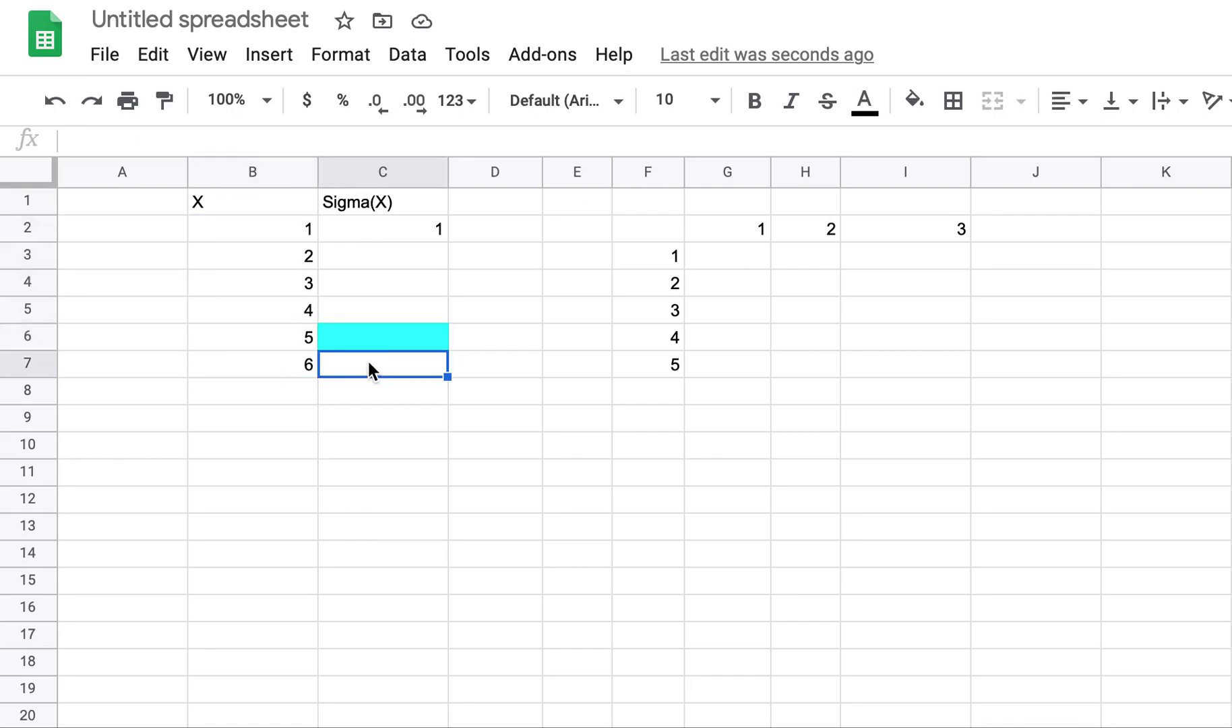
text(=)
click(402, 333)
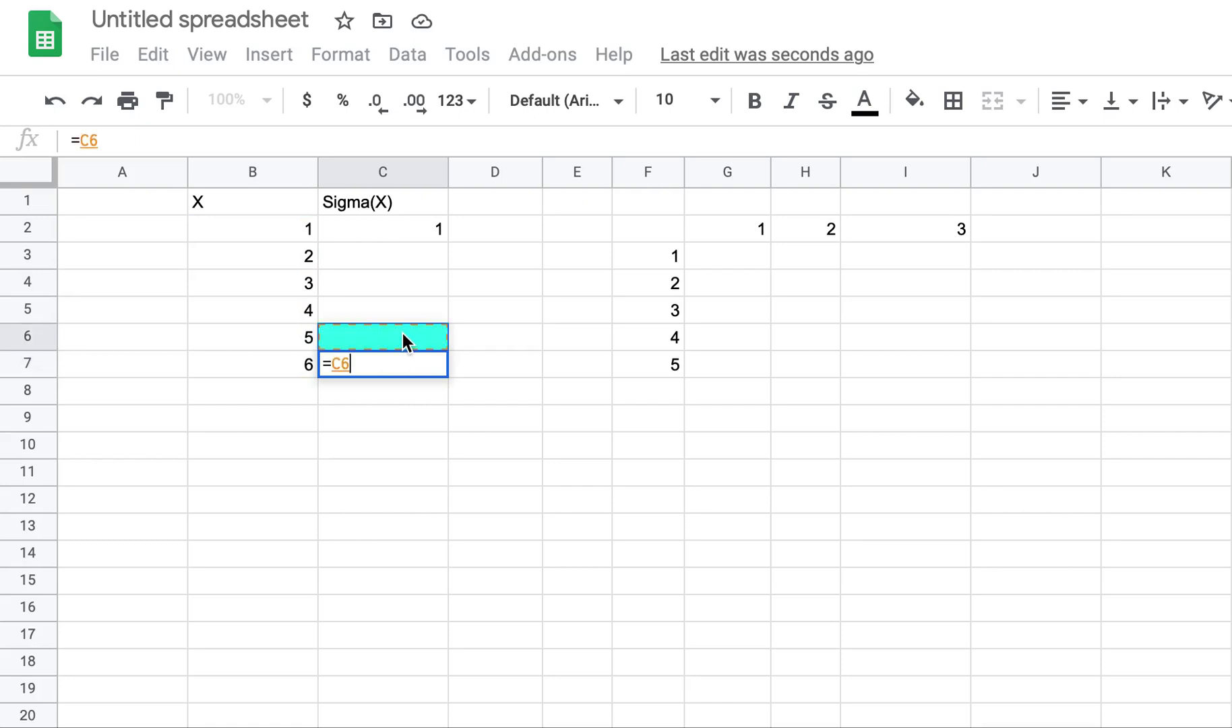
text(+)
click(291, 364)
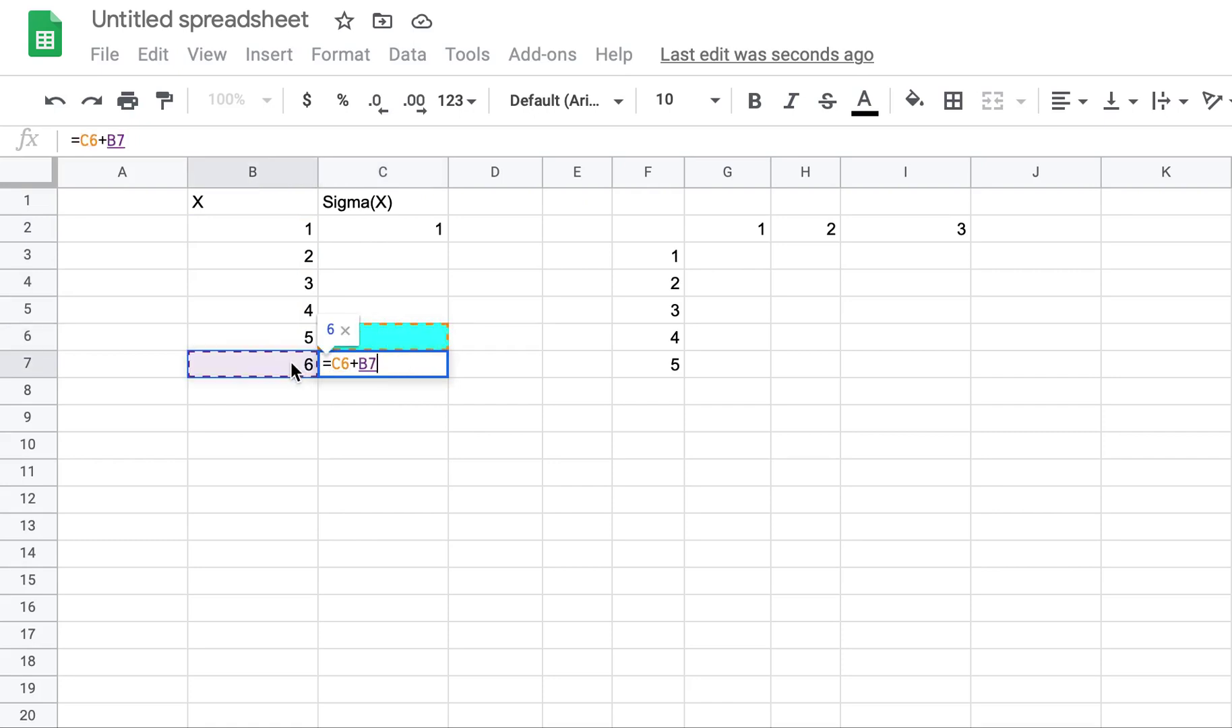
key(Return)
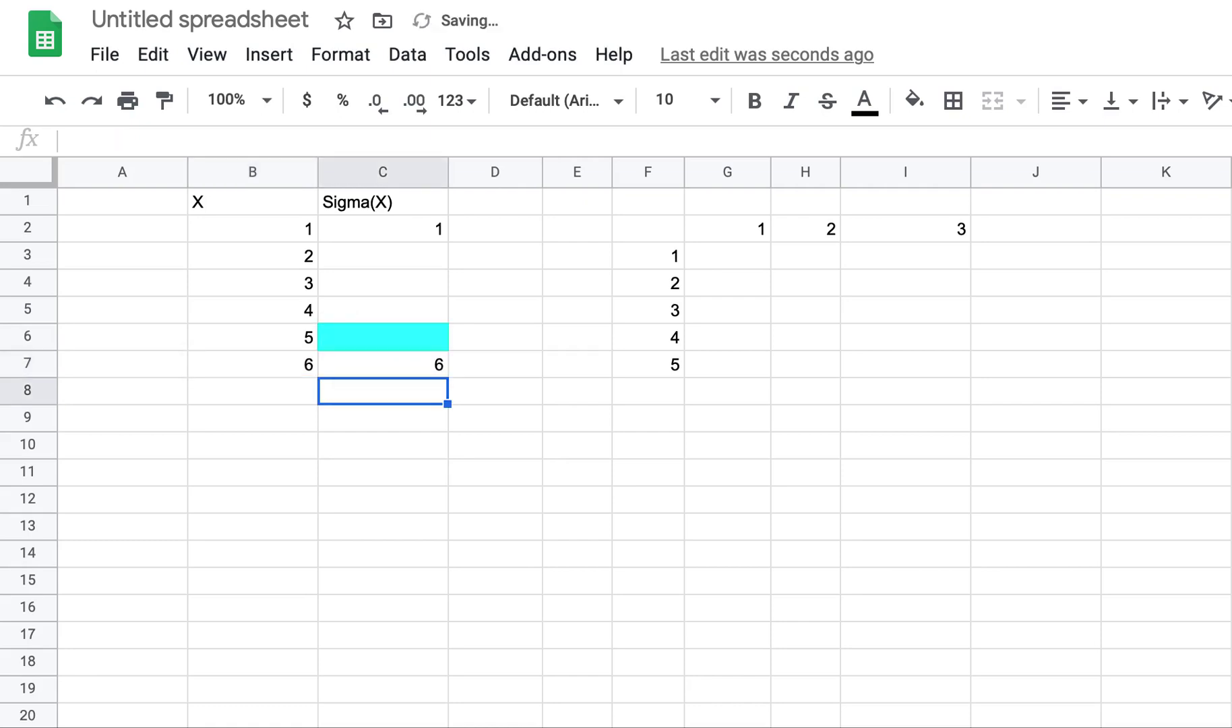
Add 7 as the next X value in cell B8.
key(Left)
text(7)
key(Return)
Fill cell C7 in the Sigma(X) column with yellow.
key(Up)
key(Up)
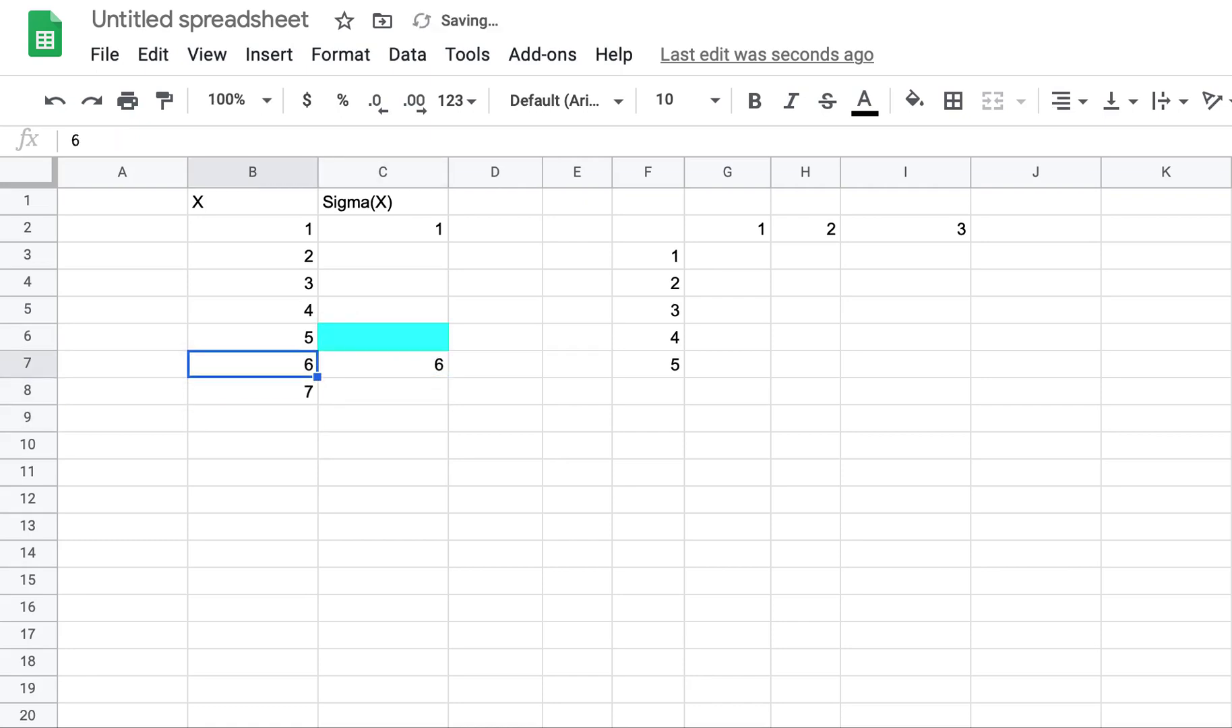
key(Right)
key(Up)
key(Down)
click(914, 101)
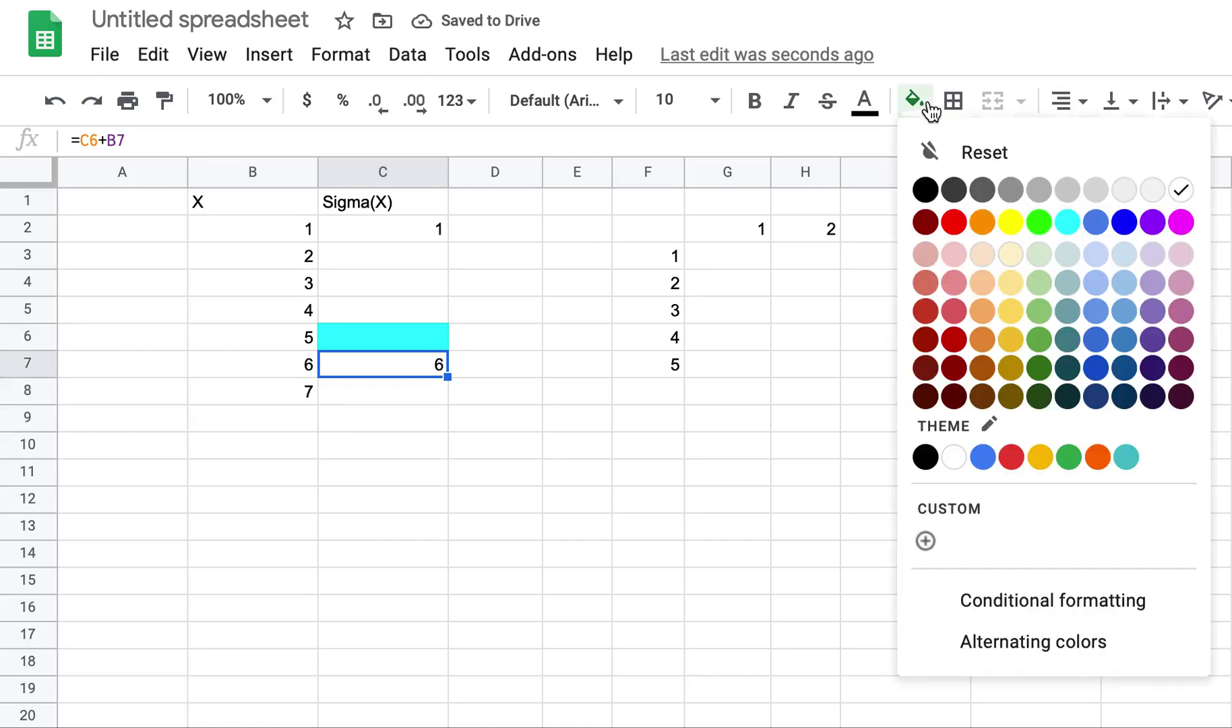
click(1011, 222)
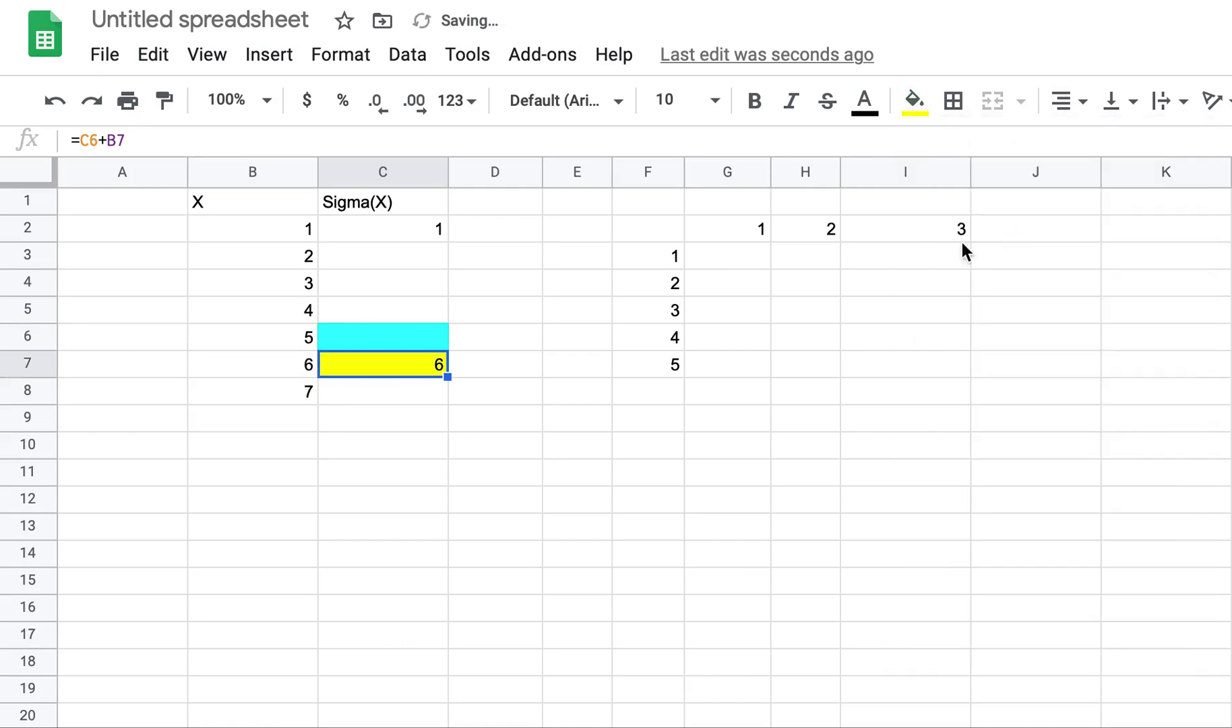
Enter the running-sum formula =C7+B8 in cell C8.
click(382, 390)
text(=C7+B8)
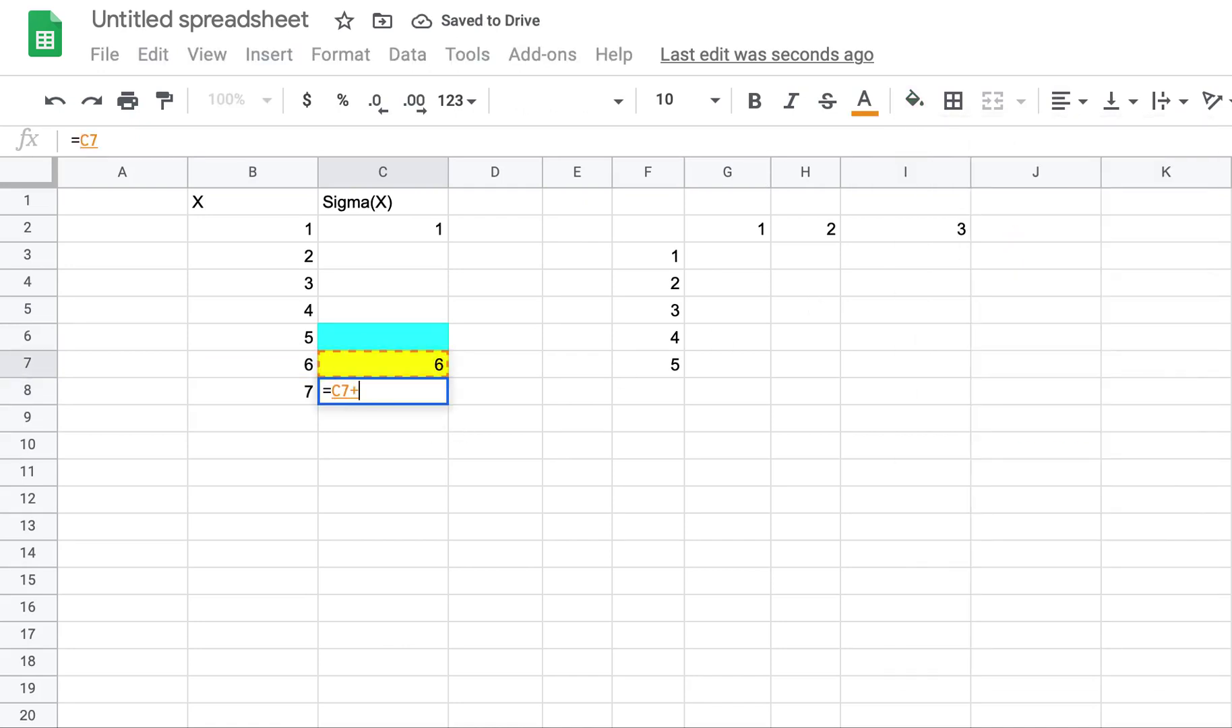
key(Return)
Reset the fill colour of the range C6:C8.
key(Up)
key(Up)
key(Up)
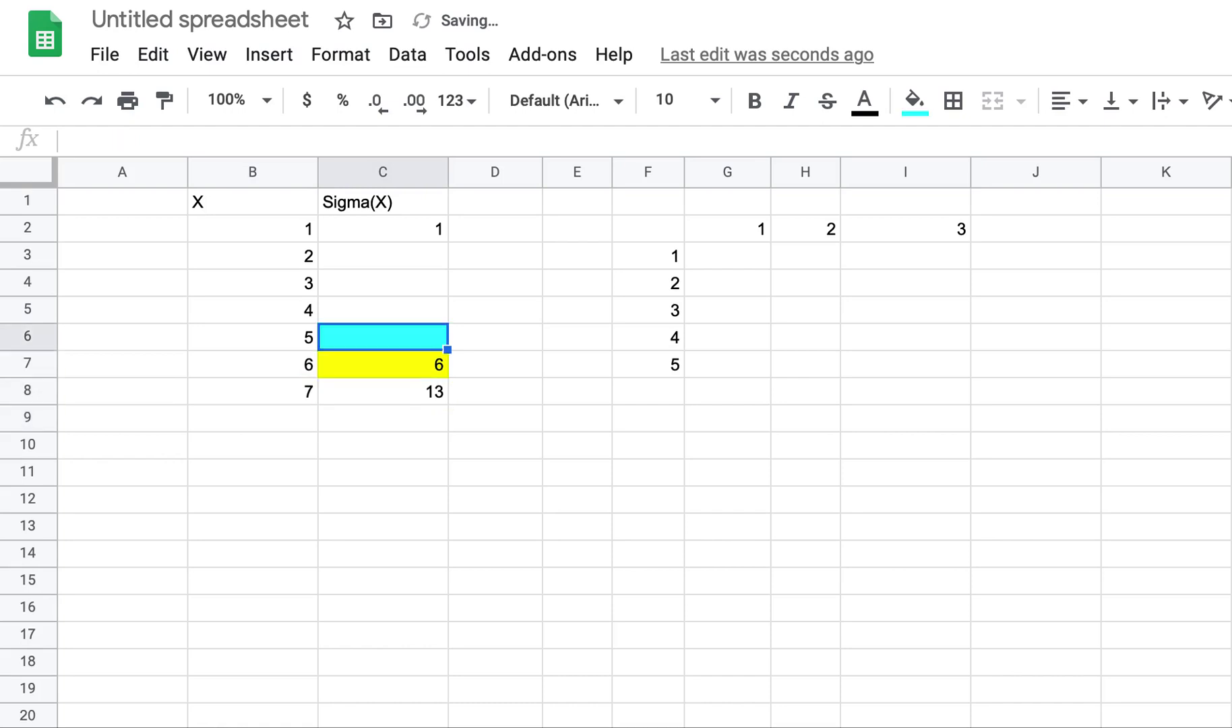
key(shift+Down)
key(shift+Down)
click(914, 100)
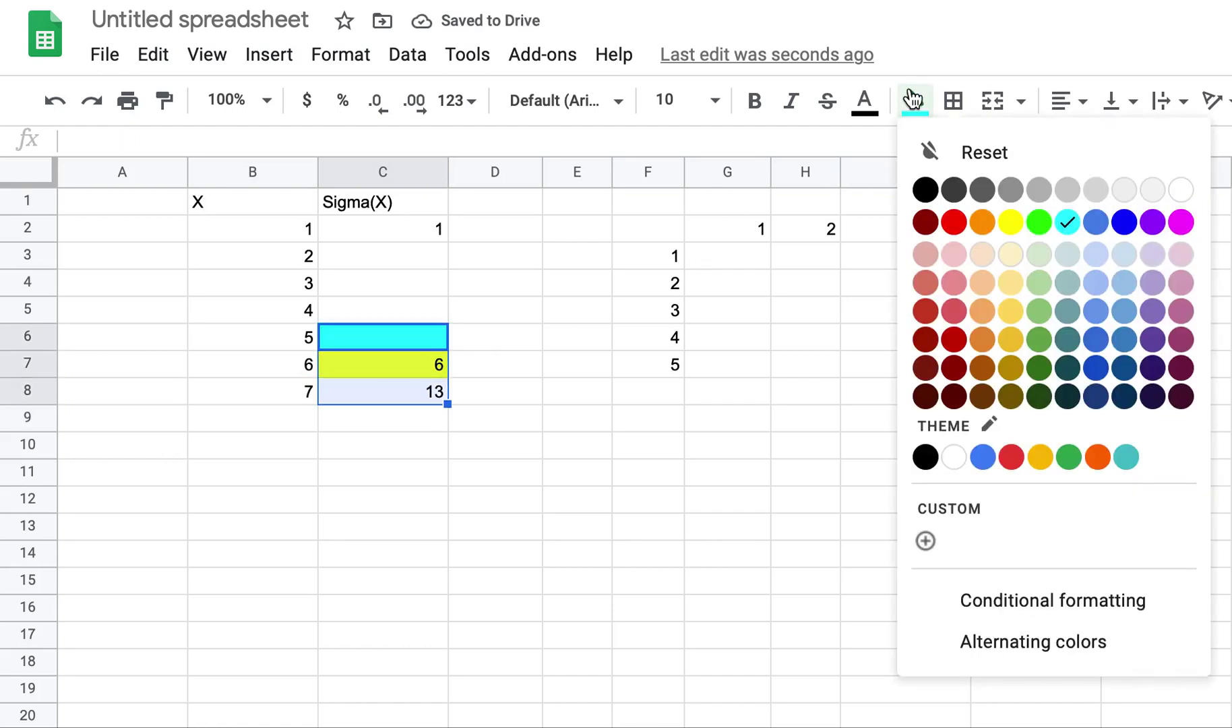
click(977, 152)
Enter the running-sum formula =B3+C2 in cell C3.
click(417, 230)
click(403, 257)
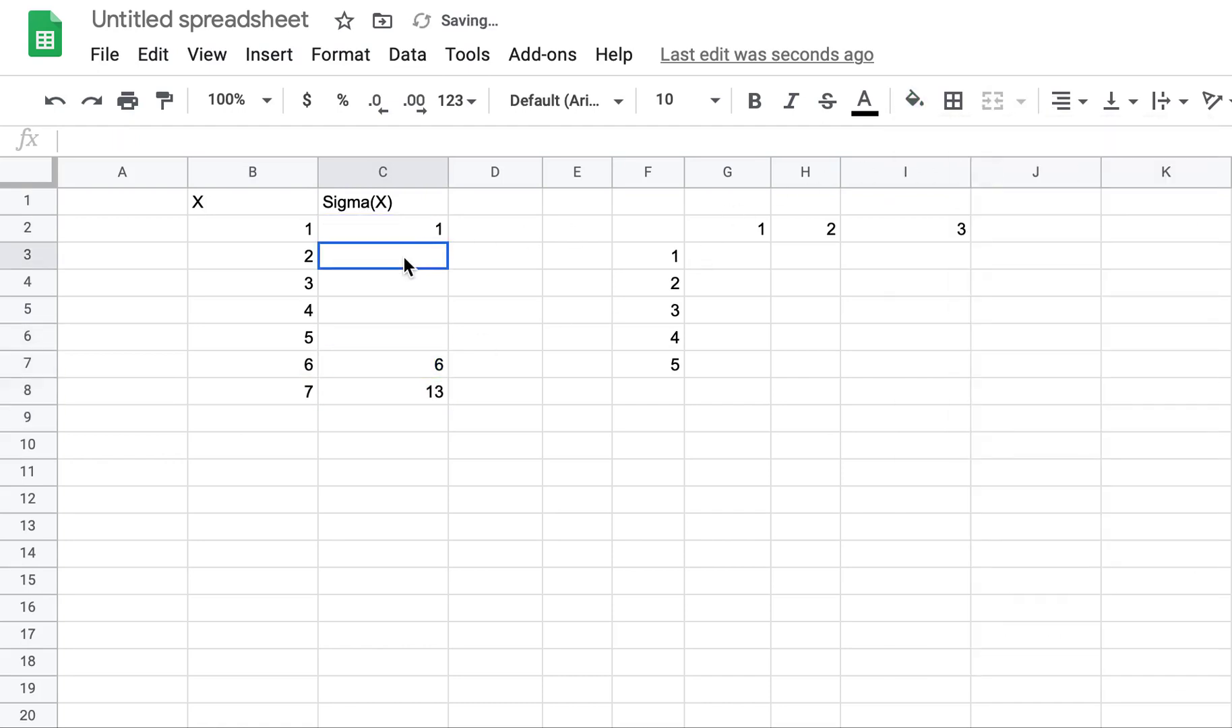
text(=)
key(Left)
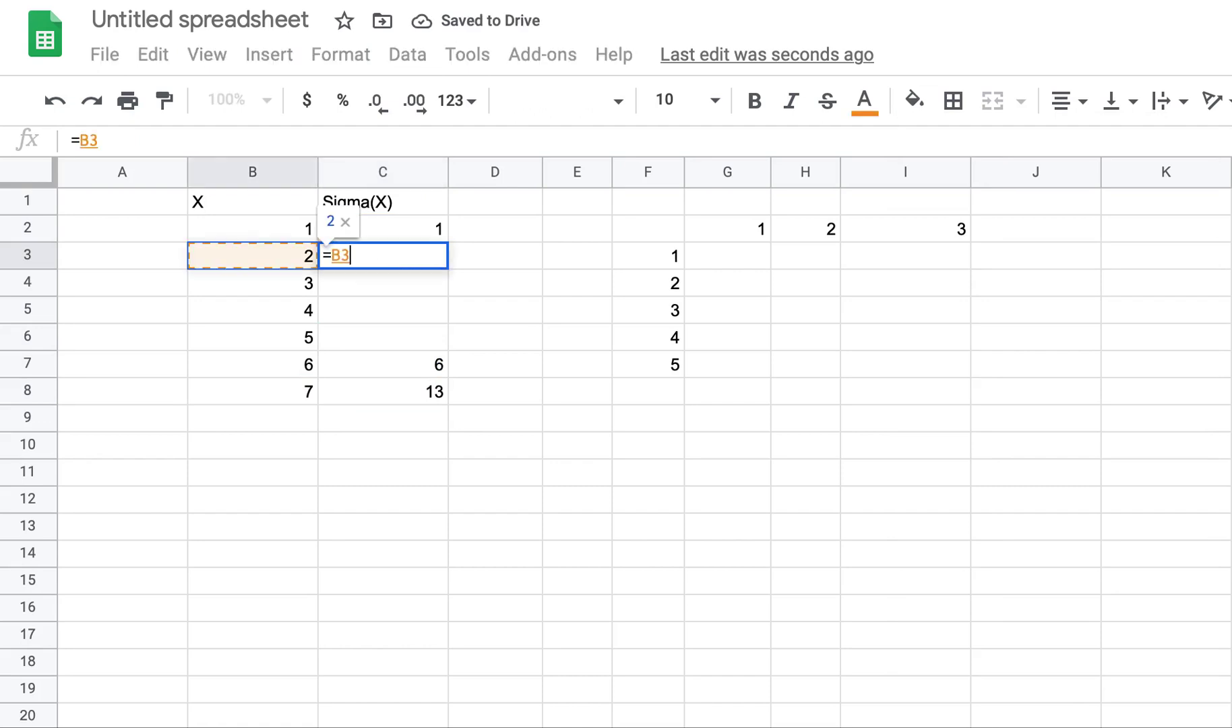
text(+)
key(Up)
key(Return)
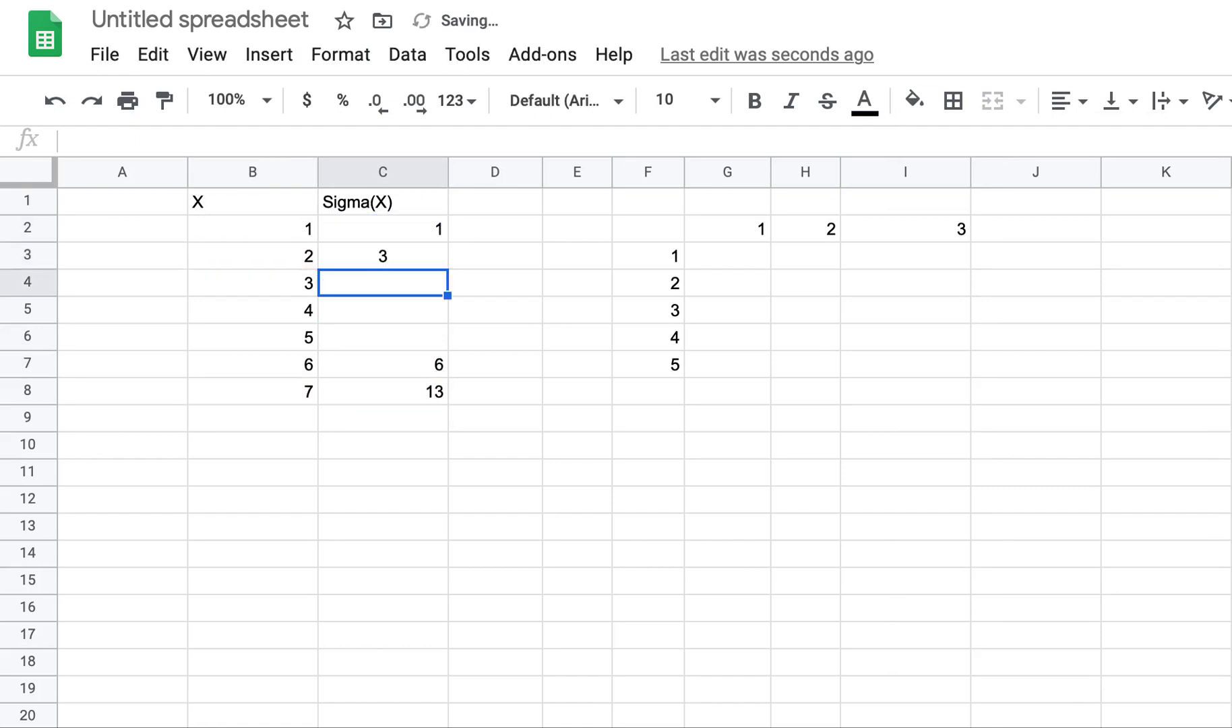
Copy the running-sum formula from C3 down through cell C8.
key(Up)
key(ctrl+c)
key(shift+Down)
key(shift+Down)
key(shift+Down)
key(shift+Down)
key(shift+Down)
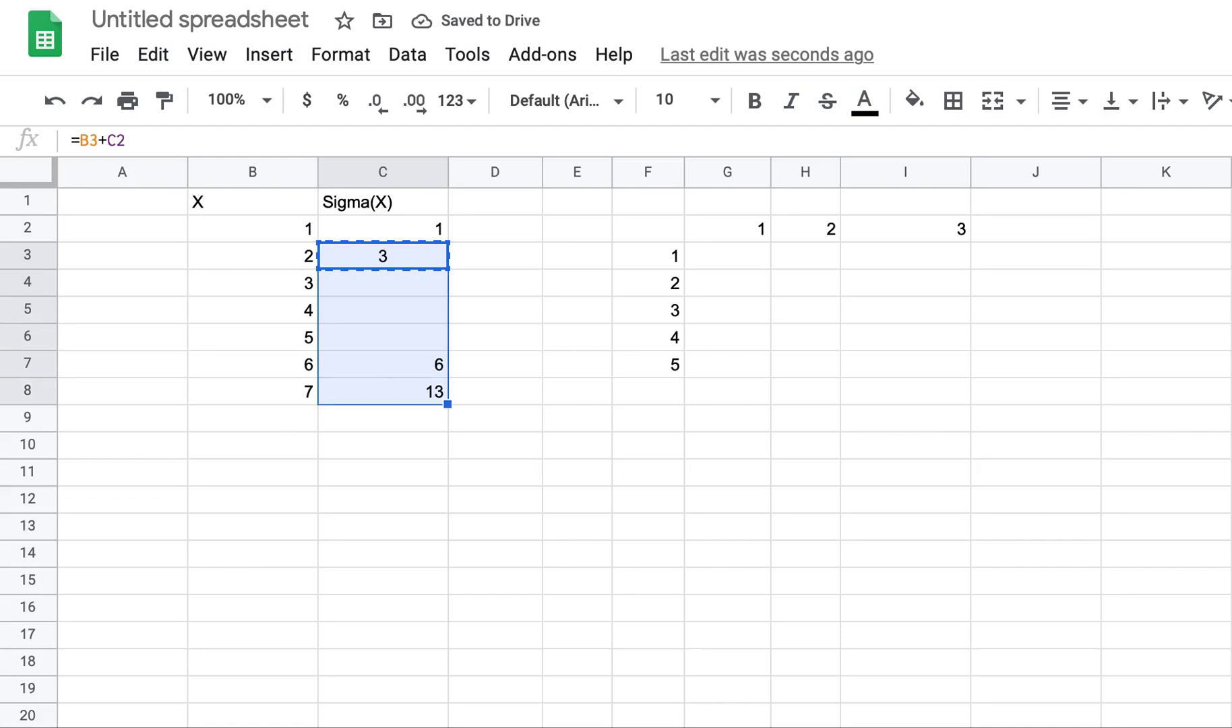
key(ctrl+v)
Center-align the Sigma(X) values in C2:C8.
drag(435, 229, 415, 404)
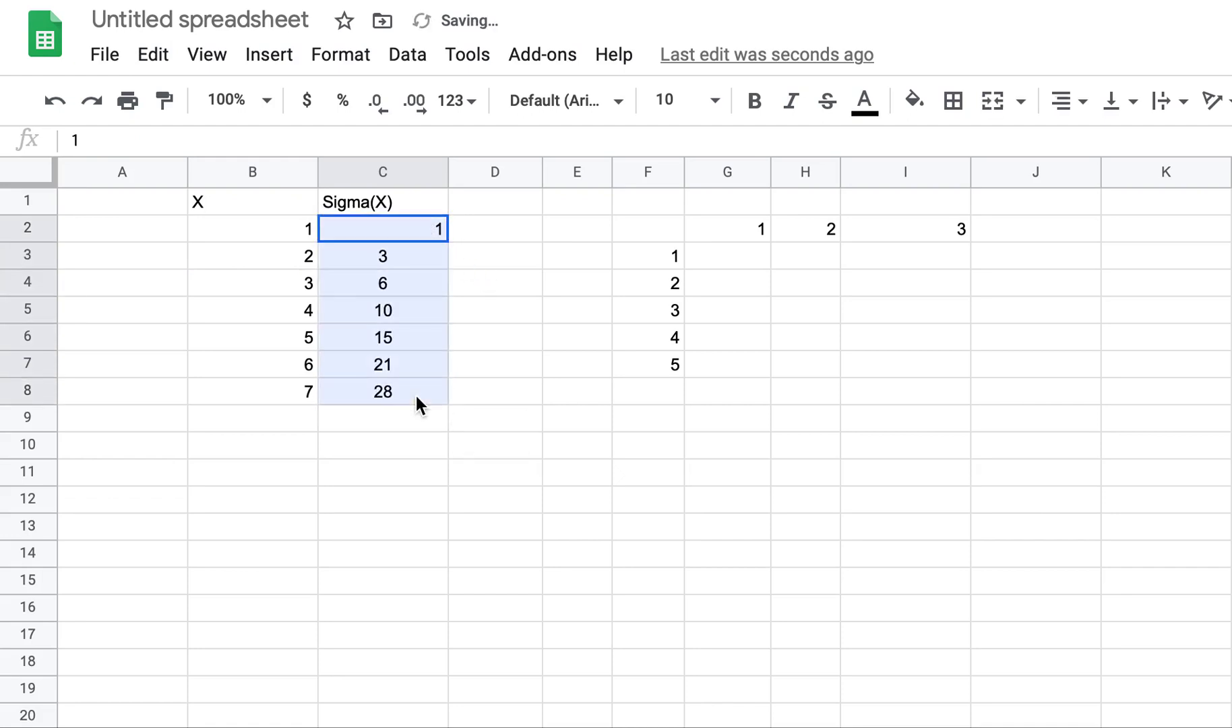
click(1064, 101)
click(1067, 143)
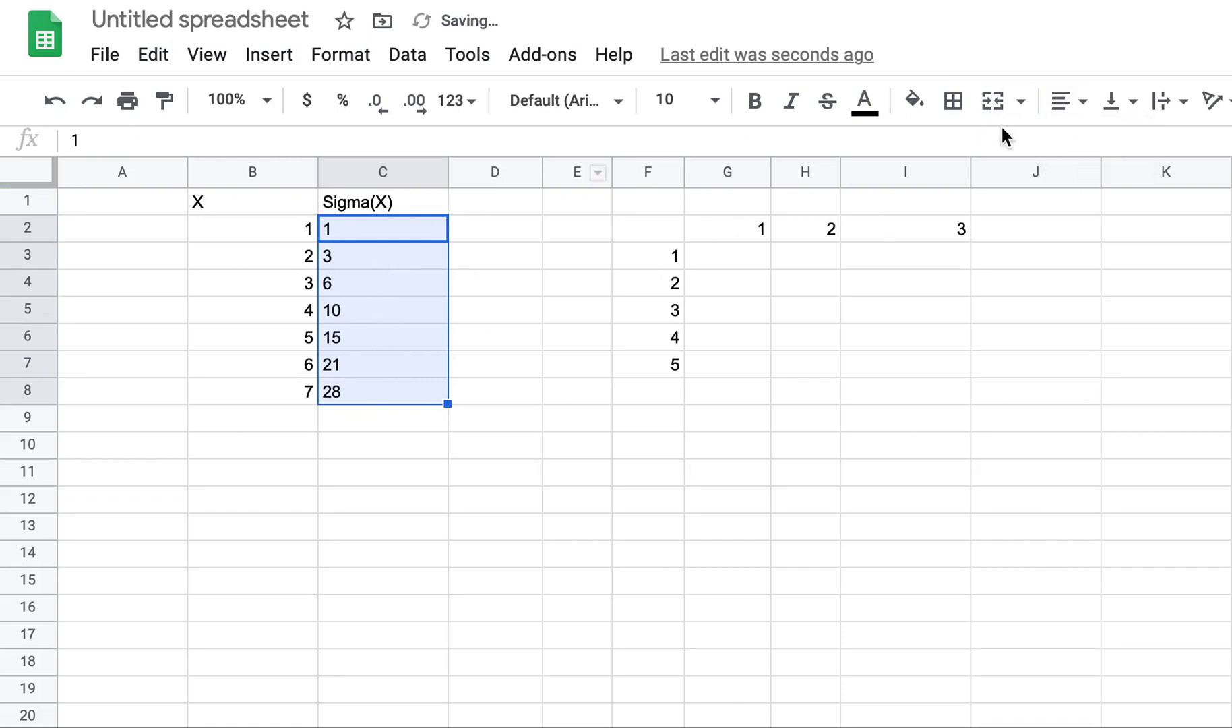
click(1068, 101)
click(1093, 145)
click(556, 330)
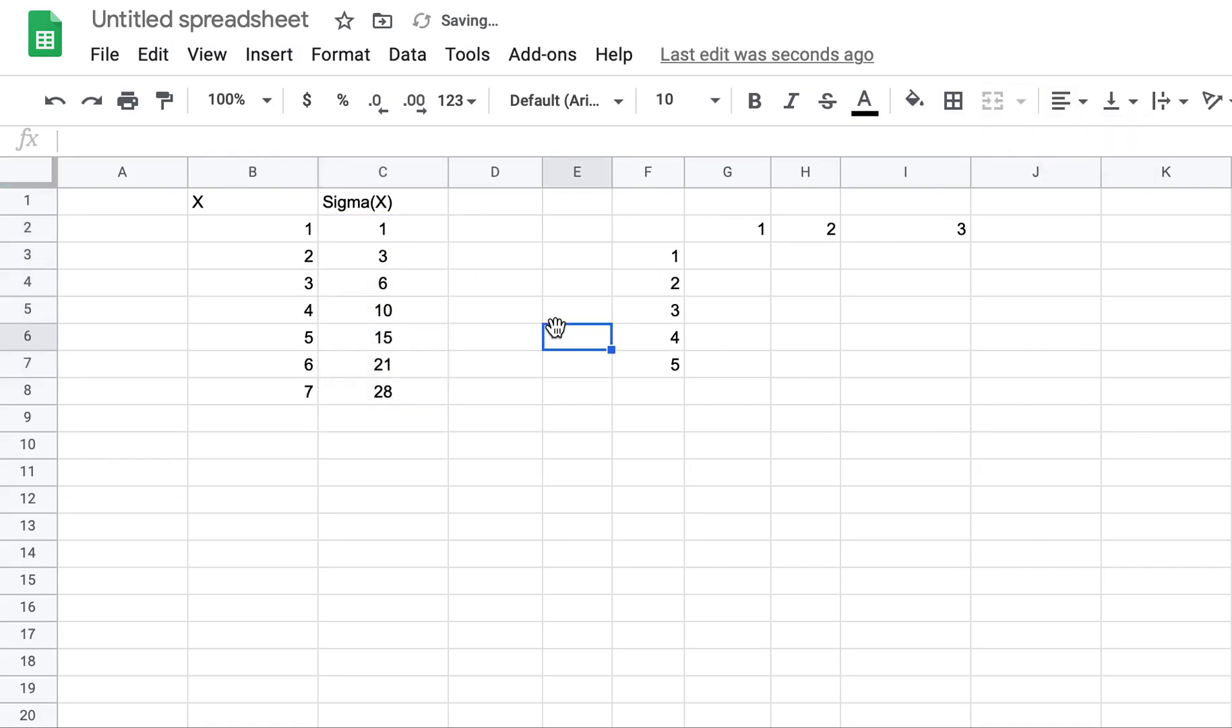
Examine the X values and the relative references in the copied Sigma(X) formulas, going down columns B and C.
click(396, 233)
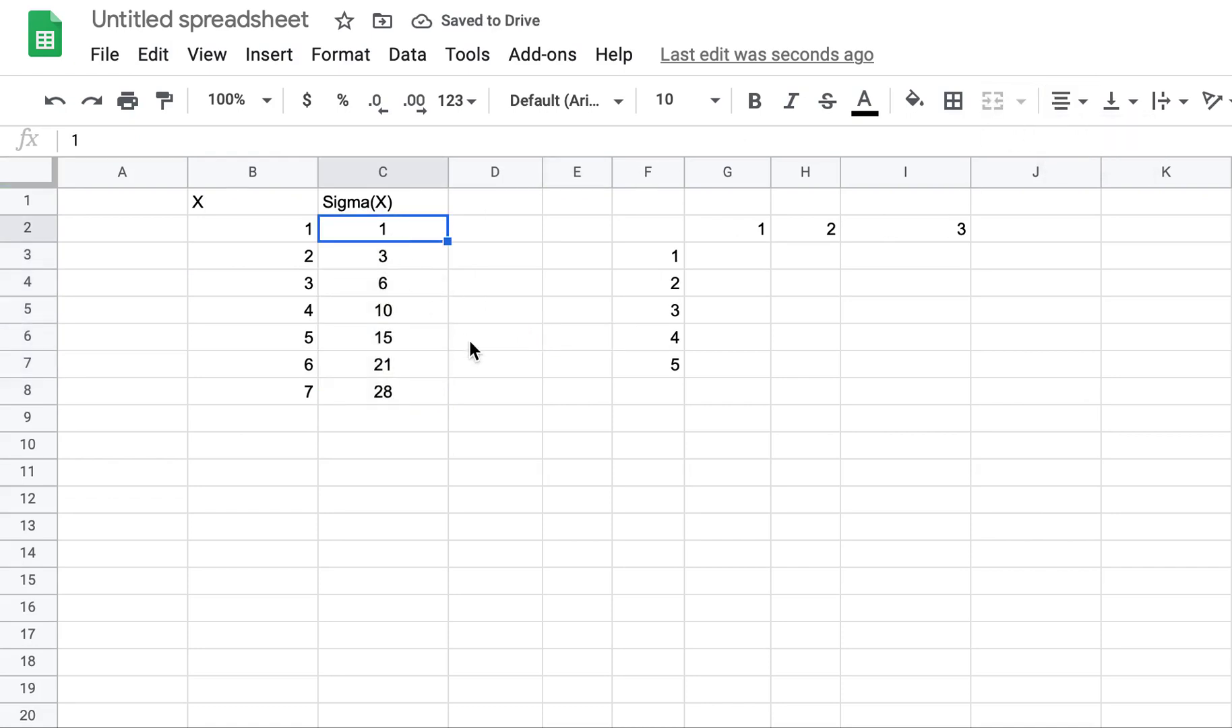
key(Down)
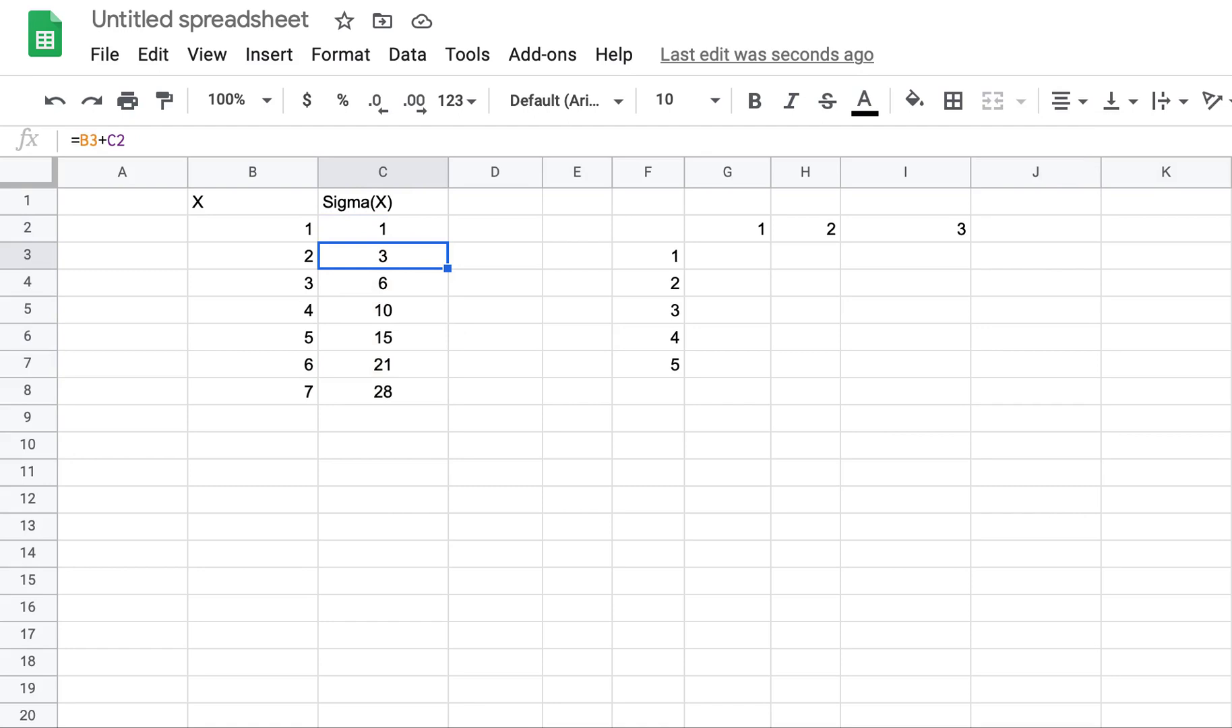
key(Down)
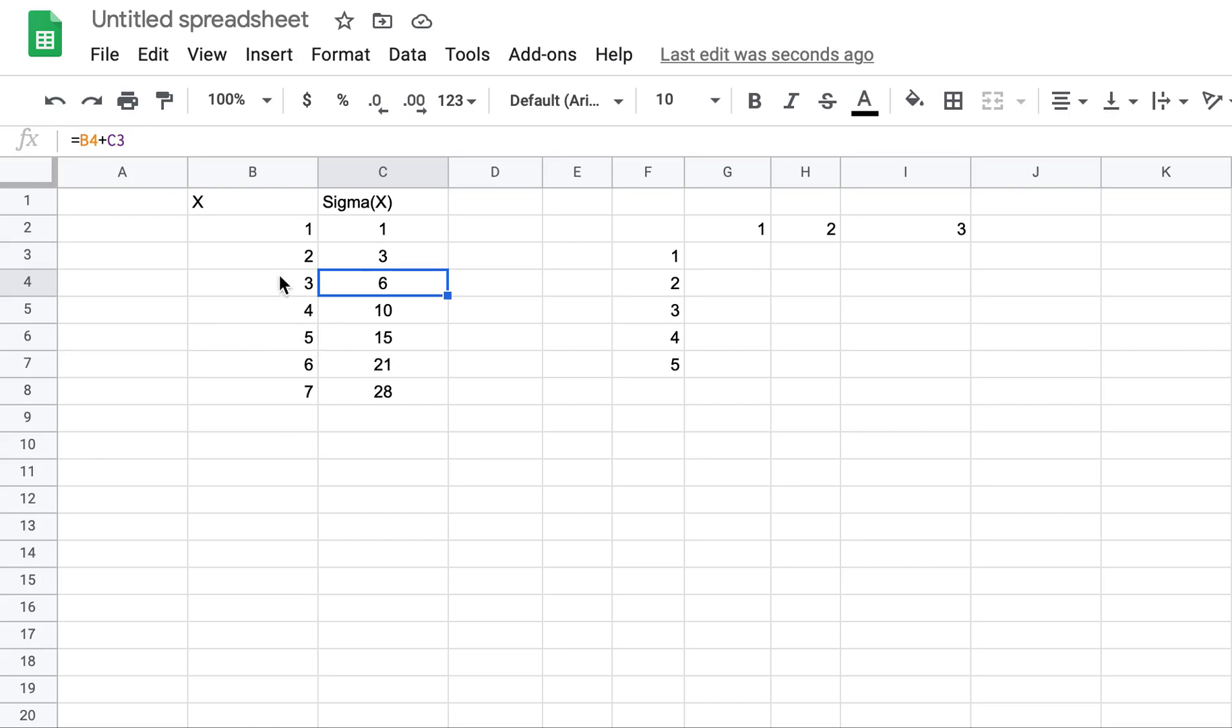
click(270, 250)
key(Down)
key(Down)
key(Down)
key(Down)
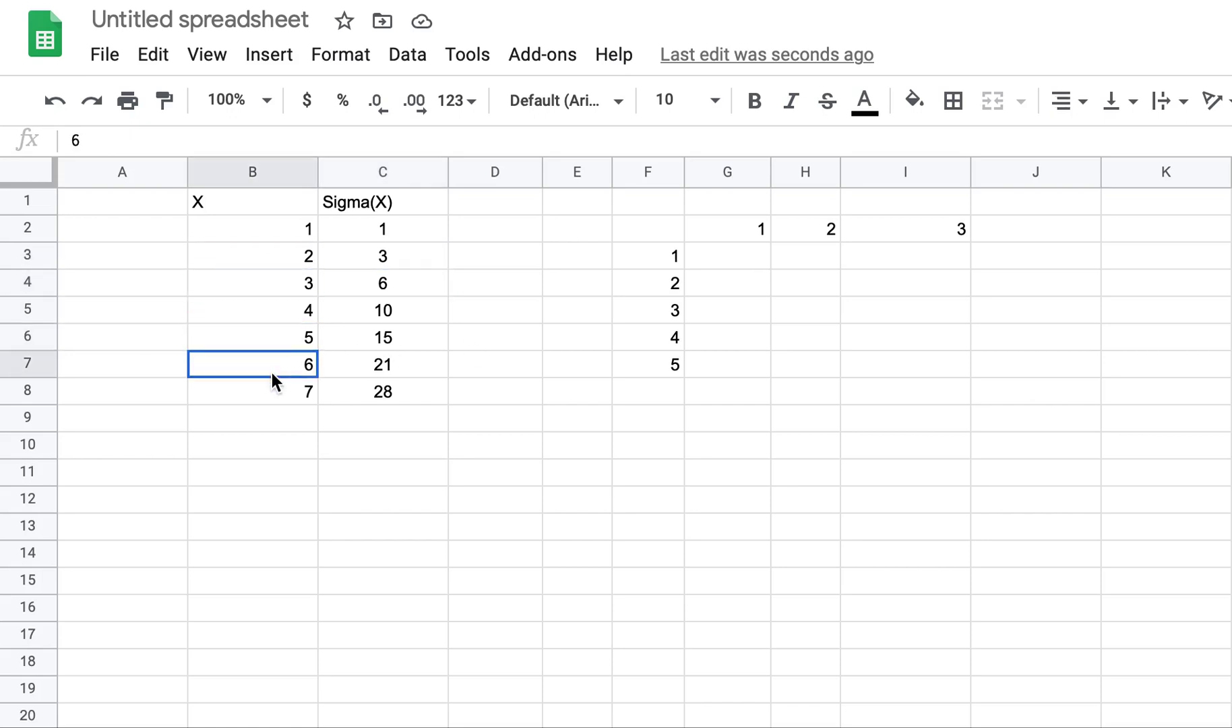
click(396, 229)
click(397, 260)
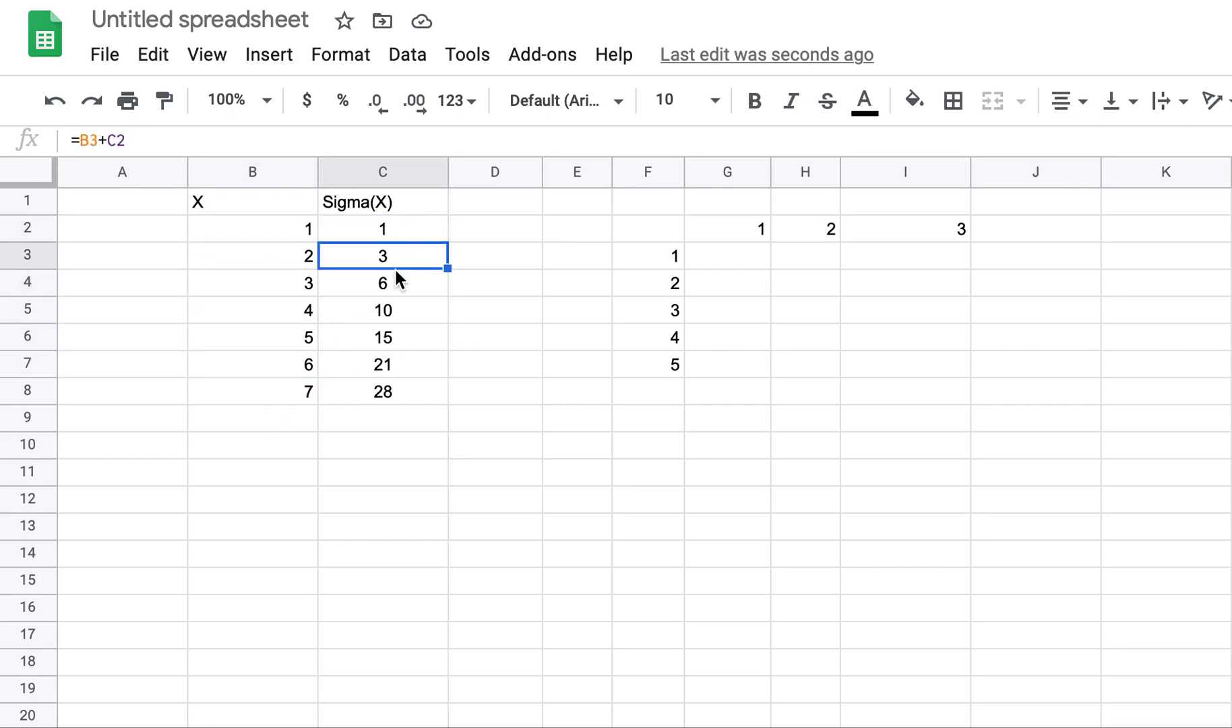
click(396, 287)
click(396, 313)
drag(381, 233, 382, 399)
Extend the X column with the values 8, 9 and 10 in cells B9:B11.
click(304, 402)
key(Down)
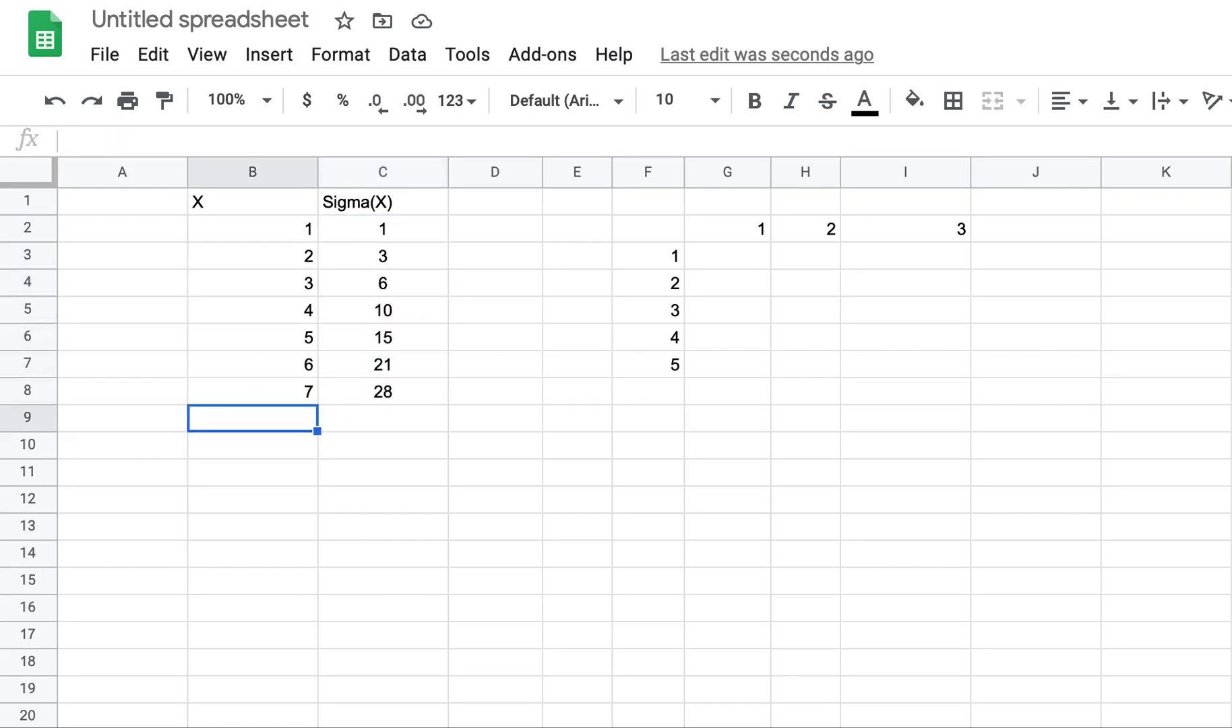
text(8)
key(Return)
text(9)
key(Return)
text(0)
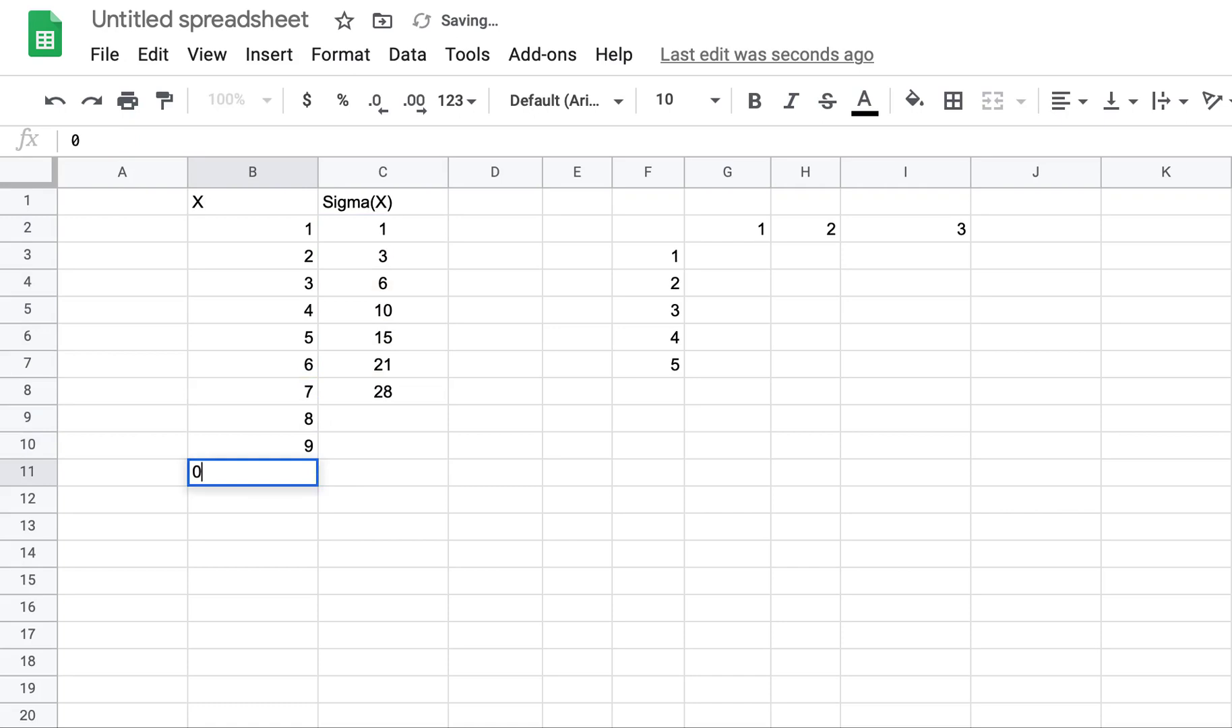
key(BackSpace)
text(10)
key(Return)
key(Up)
key(Up)
key(Up)
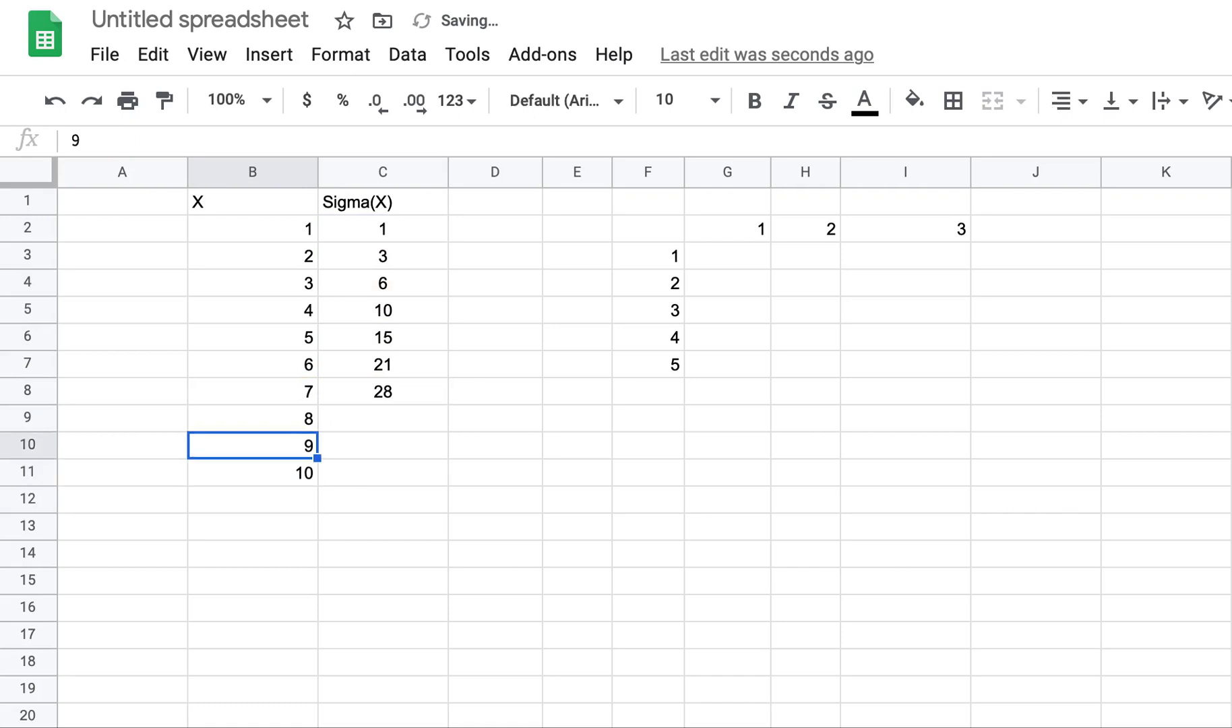
Replace the X value in cell B3 with the formula =B2+1.
key(Up)
key(Up)
key(Up)
key(Up)
key(Up)
key(Up)
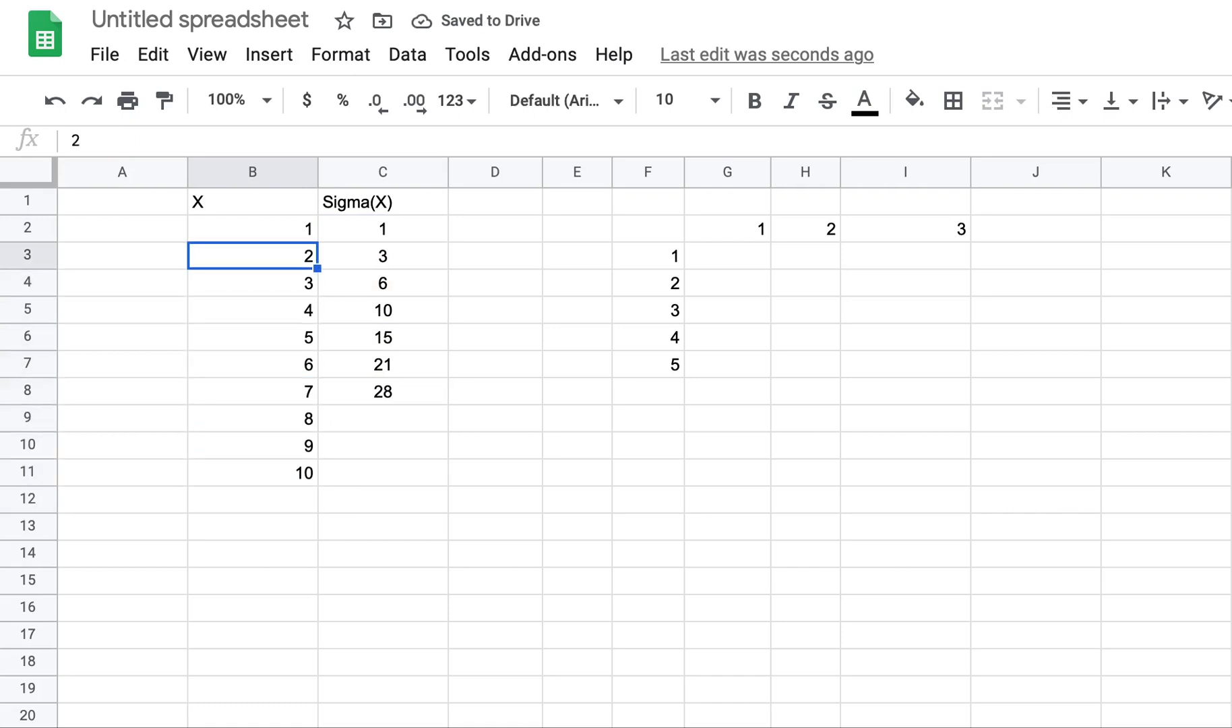
text(=)
key(Up)
text(+1)
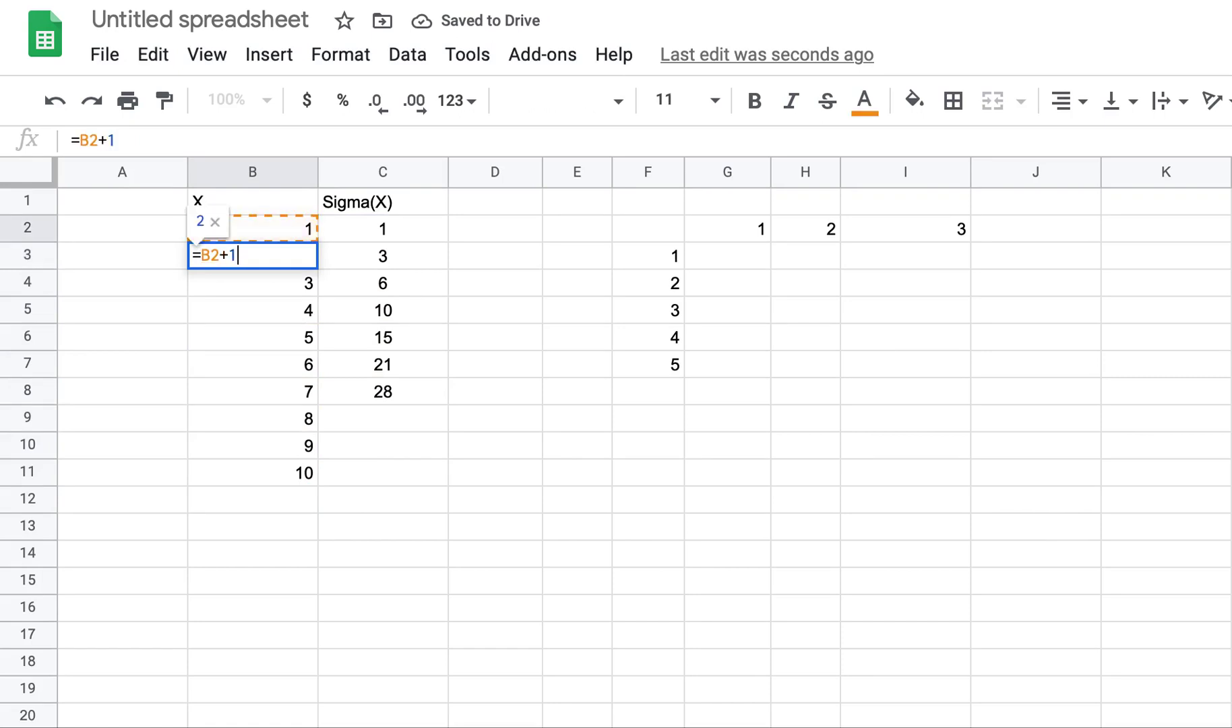
key(Return)
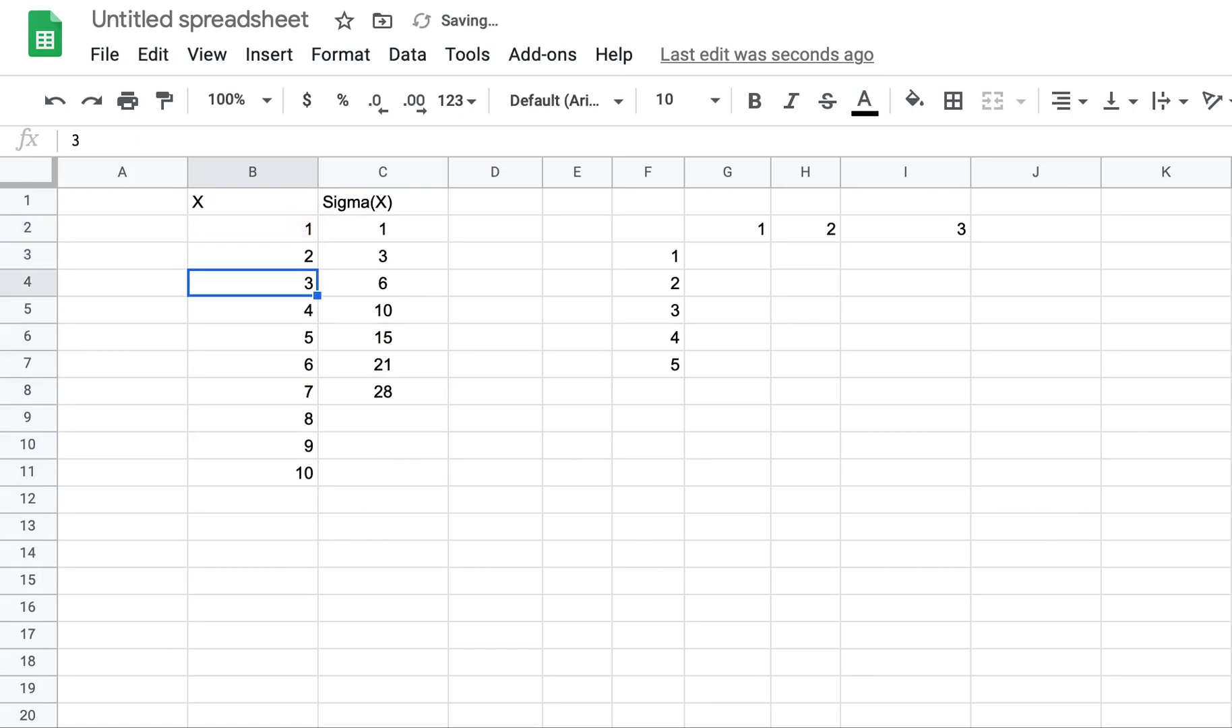
Copy the formula from B3 down the X column through cell B19.
key(Up)
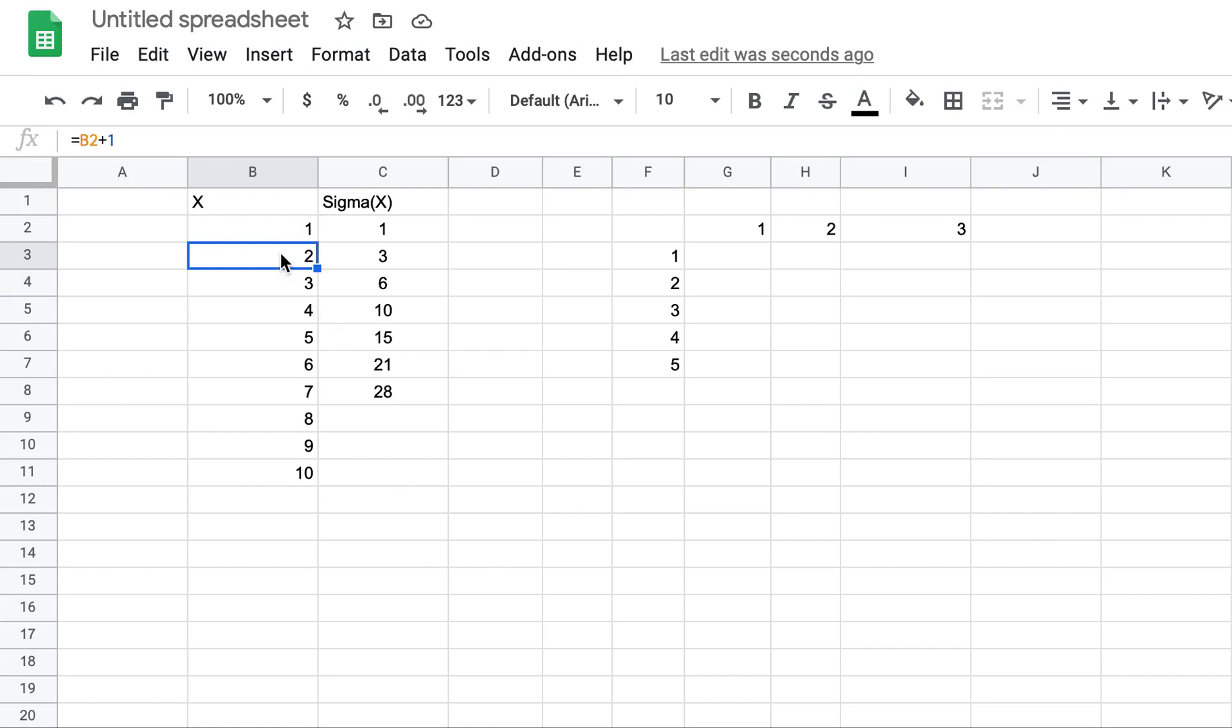
key(super+c)
key(shift+Down)
key(shift+Down)
key(shift+Down)
key(shift+Down)
key(shift+Down)
key(shift+Down)
key(shift+Down)
key(shift+Down)
key(shift+Down)
key(shift+Down)
key(shift+Down)
key(shift+Down)
key(shift+Down)
key(shift+Down)
key(shift+Down)
key(shift+Down)
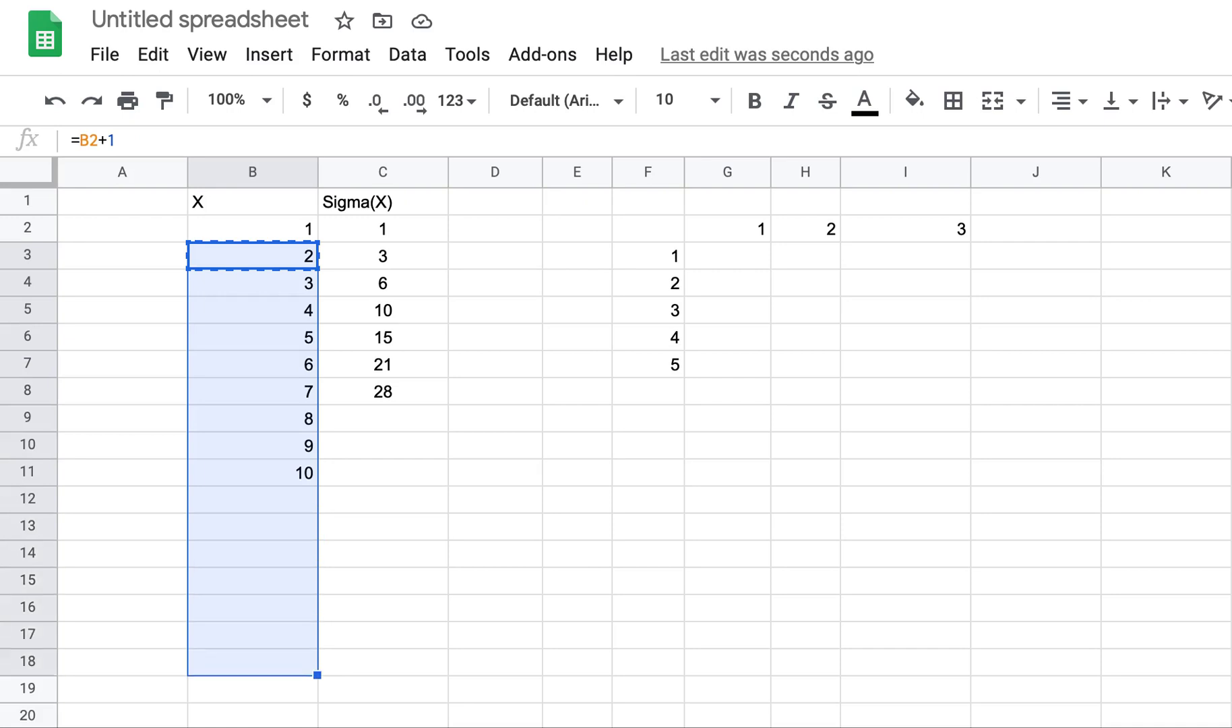
key(super+v)
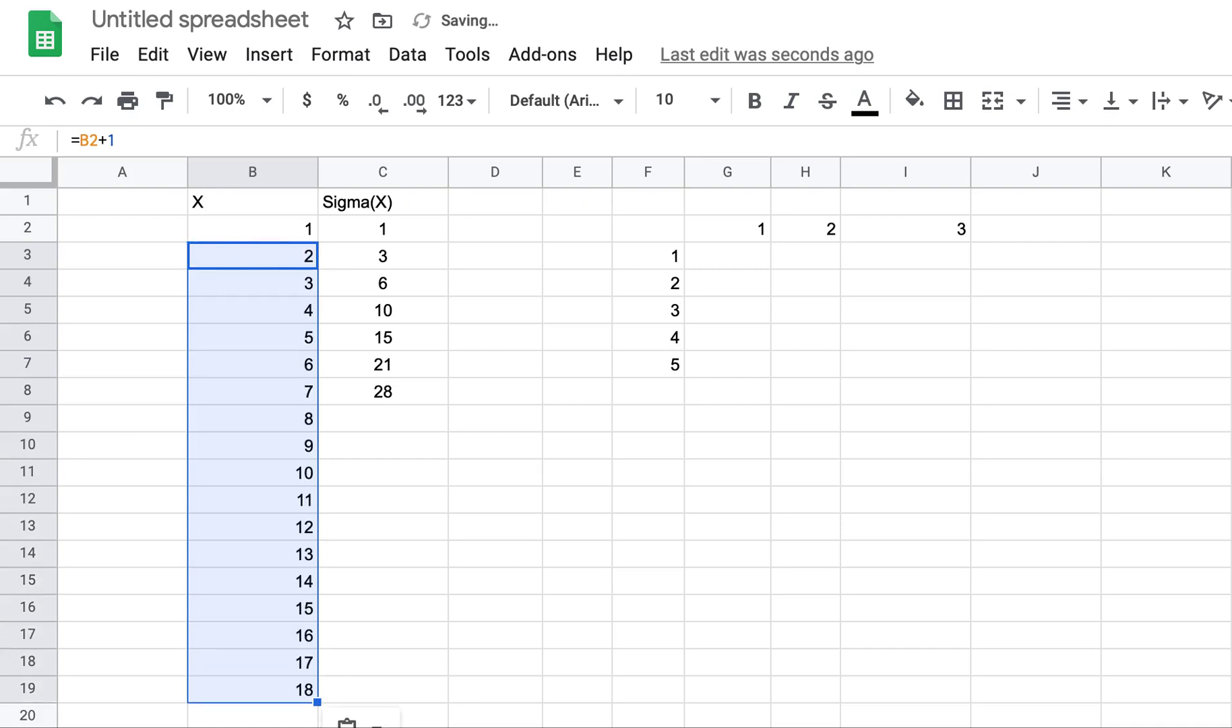
Fill cell C2, the first Sigma(X) value, with gray.
key(Right)
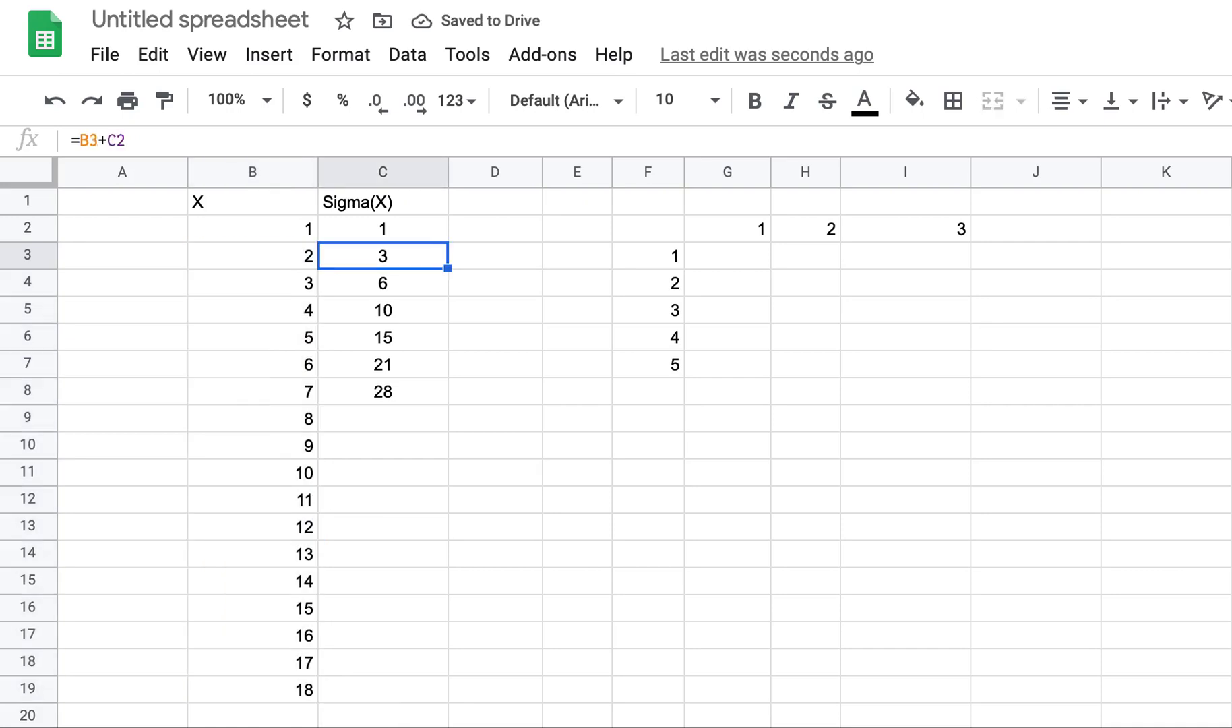
key(Up)
key(Down)
key(Up)
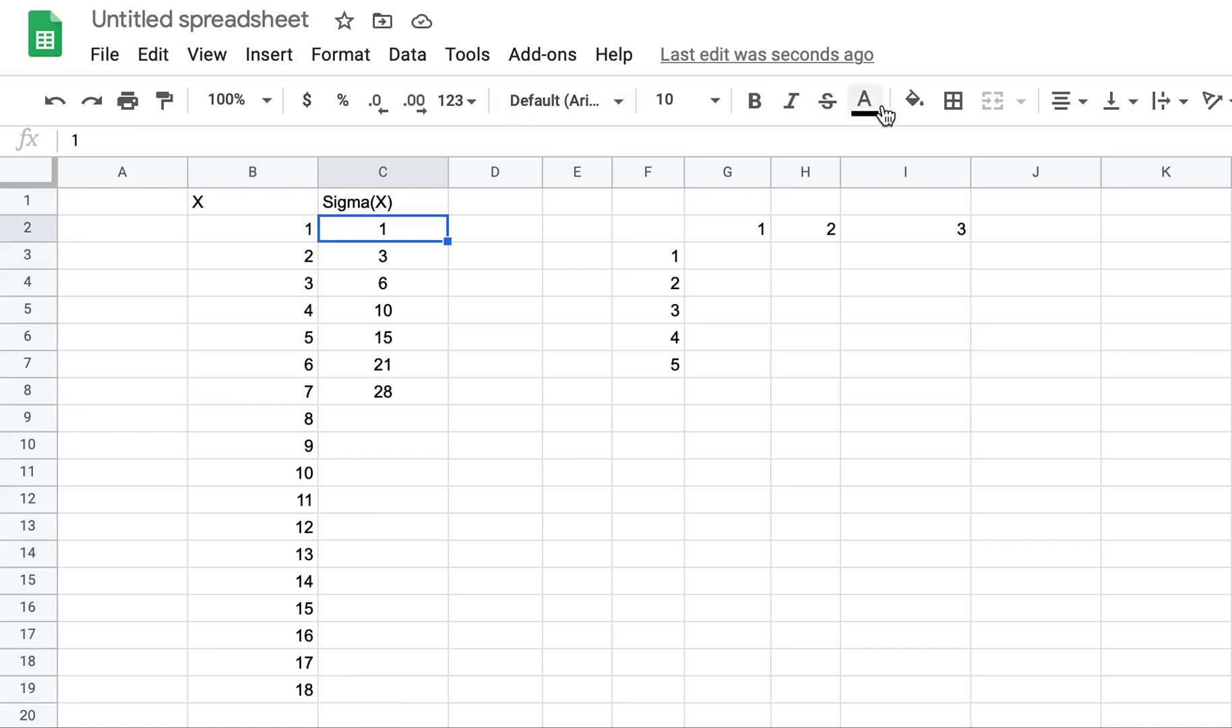
click(917, 102)
click(1062, 203)
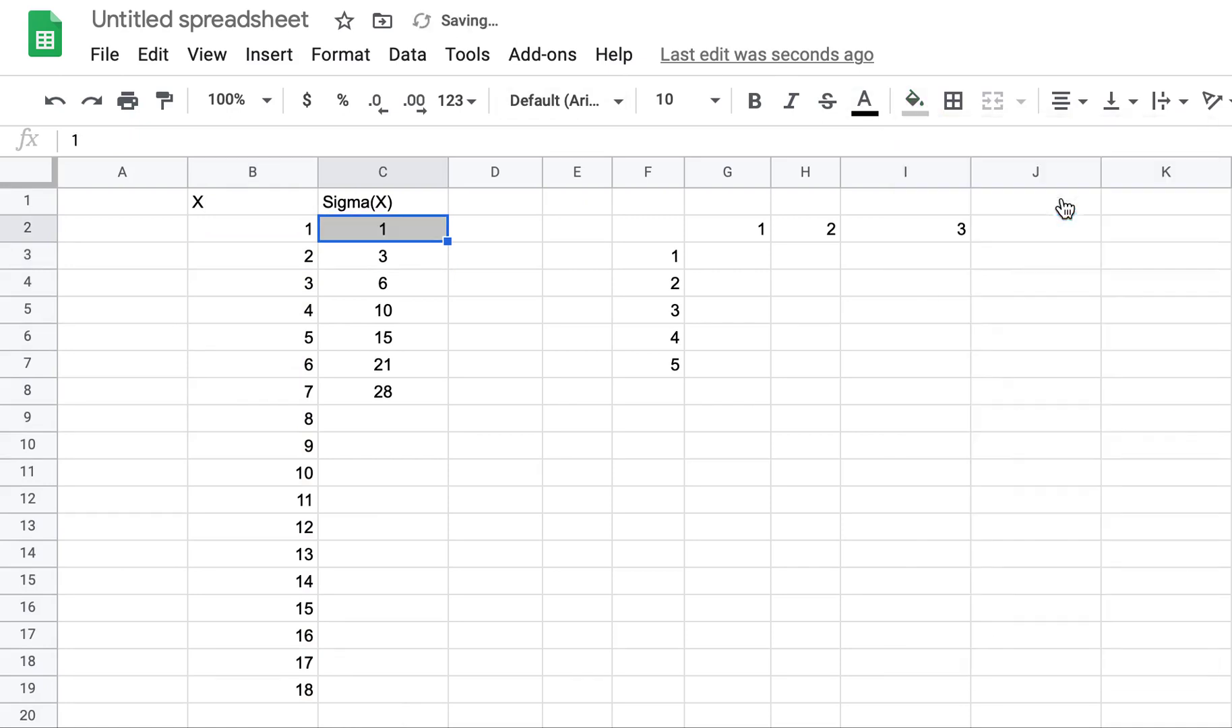
Copy the running-sum formula from C3 down the Sigma(X) column through cell C19.
click(393, 251)
key(ctrl+c)
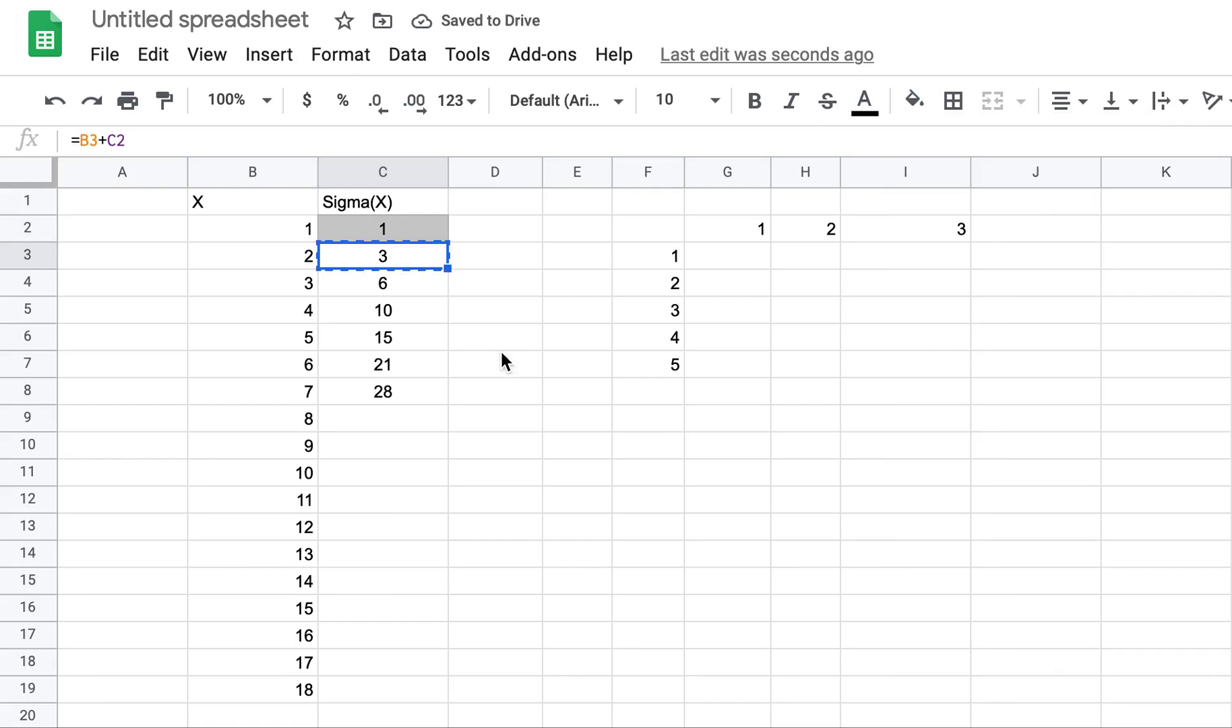
key(Left)
key(ctrl+Down)
key(Right)
key(ctrl+shift+Up)
key(shift+Up)
key(shift+Up)
key(shift+Up)
key(shift+Up)
key(shift+Up)
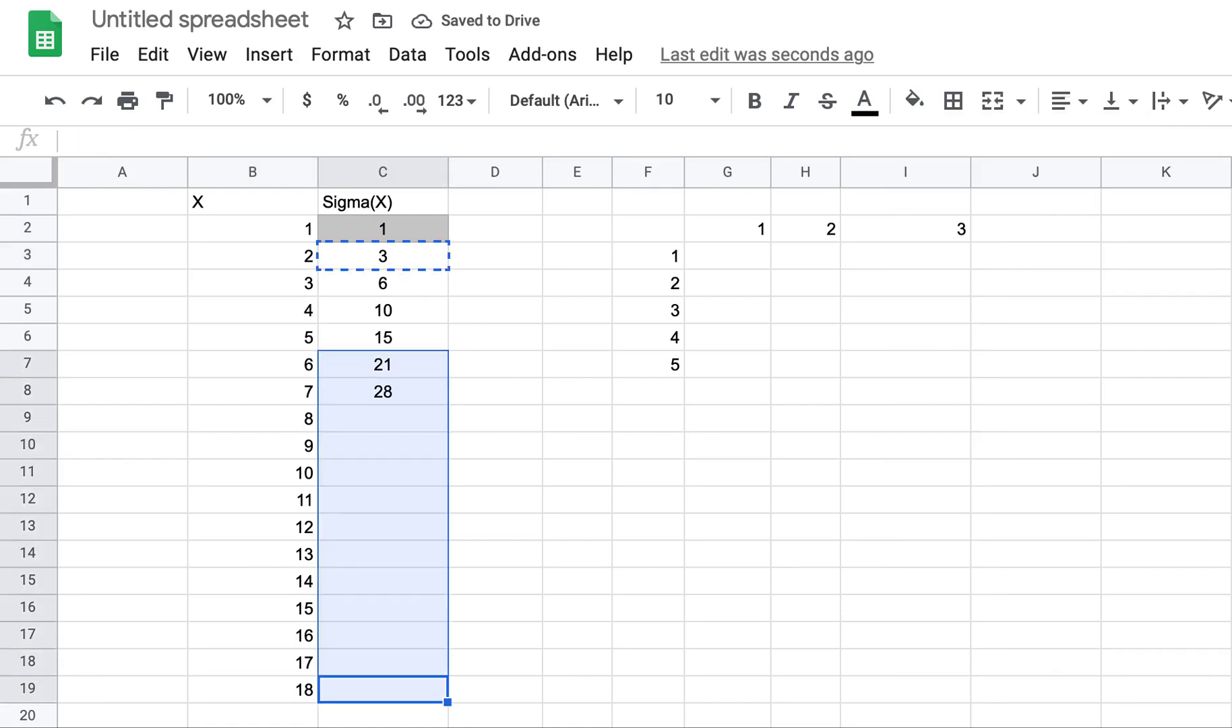
key(ctrl+v)
key(Down)
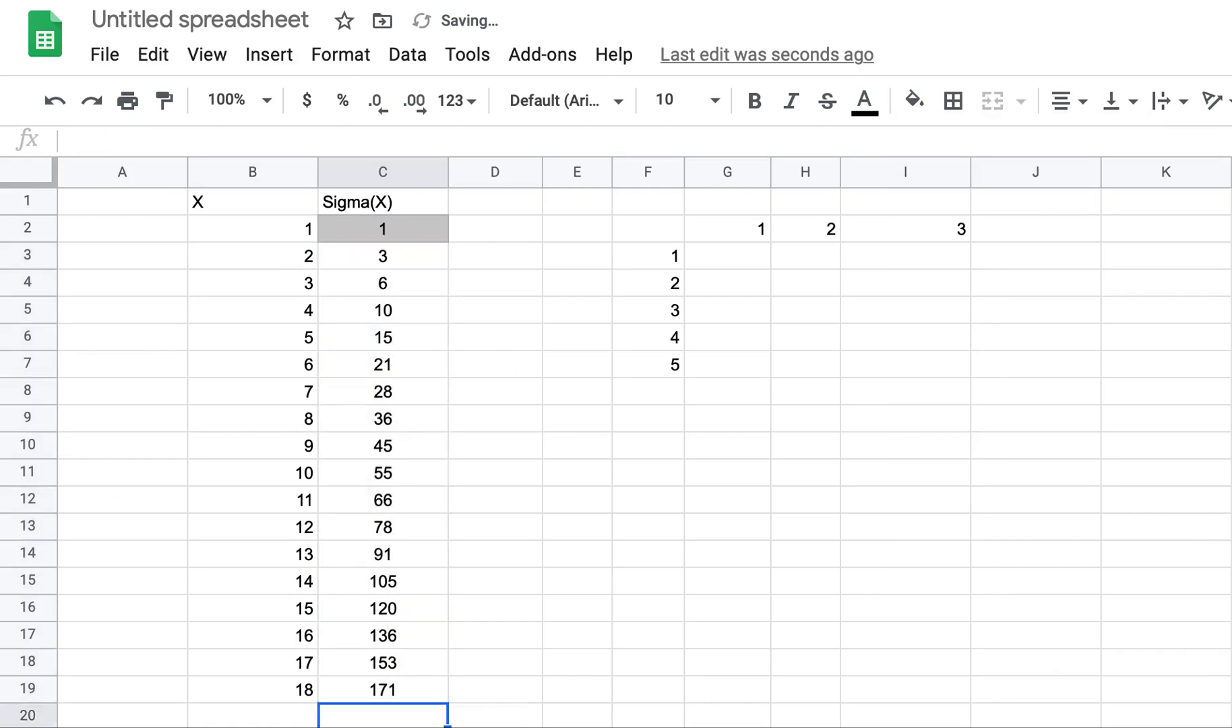
Examine the relative references in the Sigma(X) formulas, starting with C19 and going up column C.
key(Up)
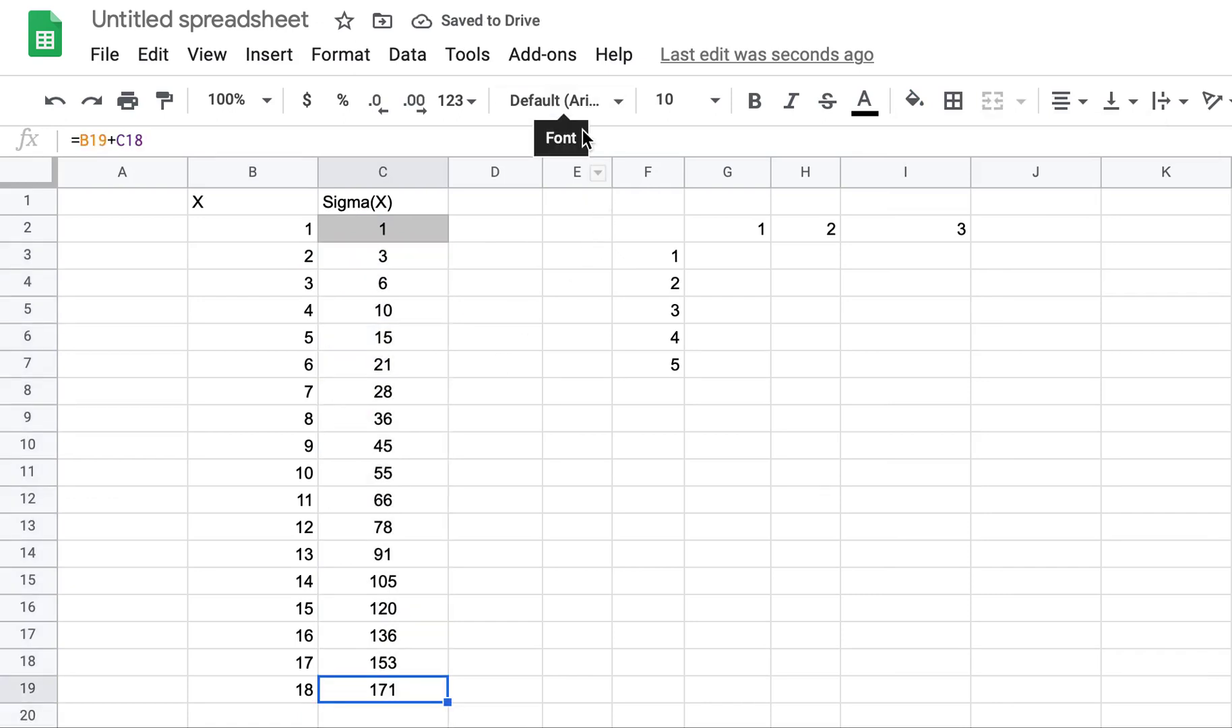
click(626, 143)
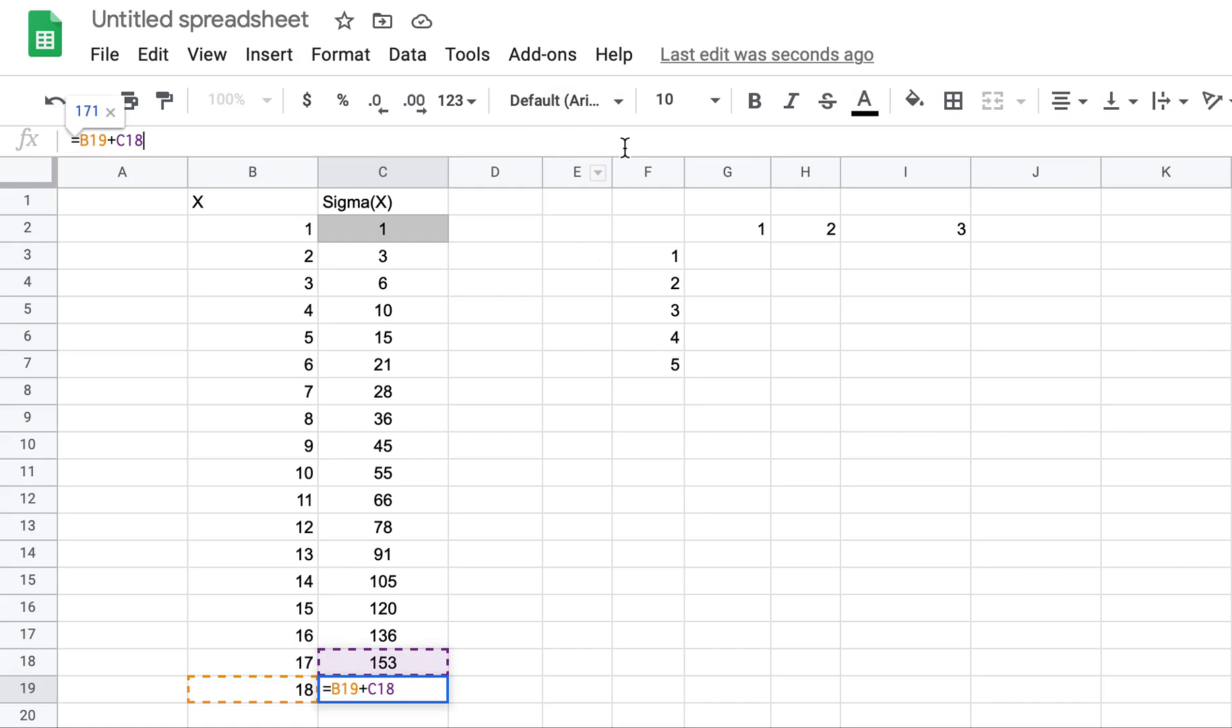
key(Escape)
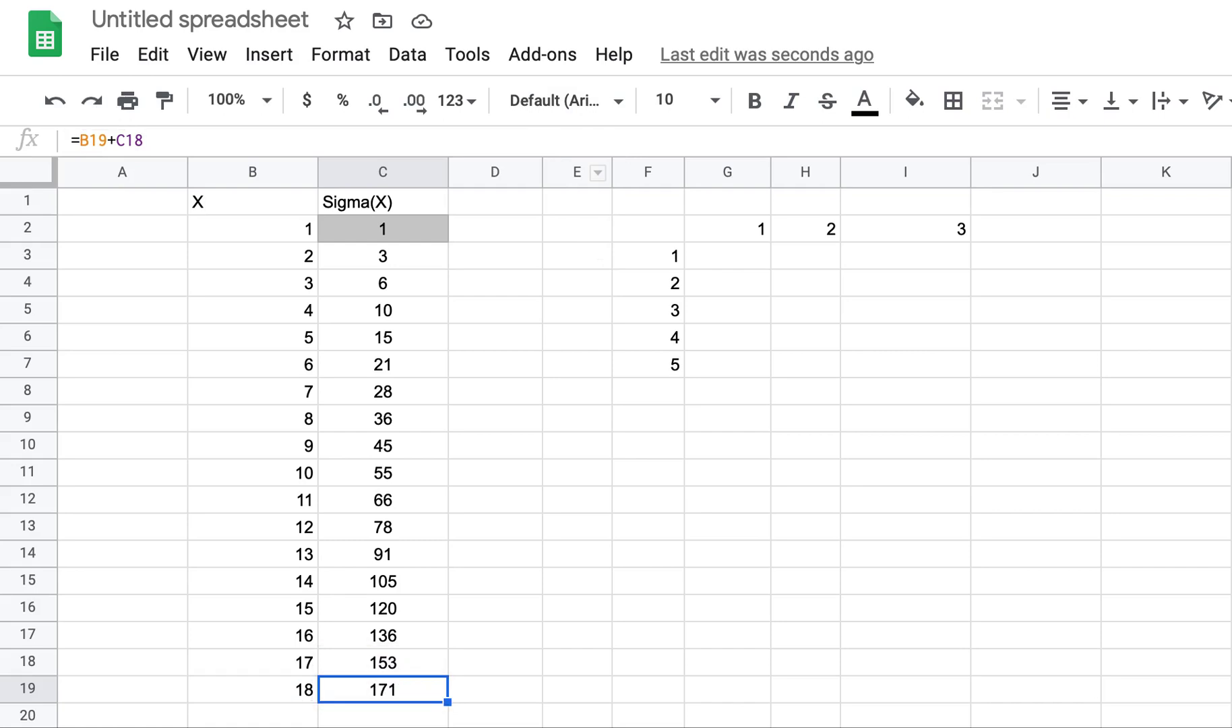
key(Up)
key(Up)
key(Up)
key(Up)
key(Up)
key(Up)
key(Up)
key(Up)
key(Up)
key(Up)
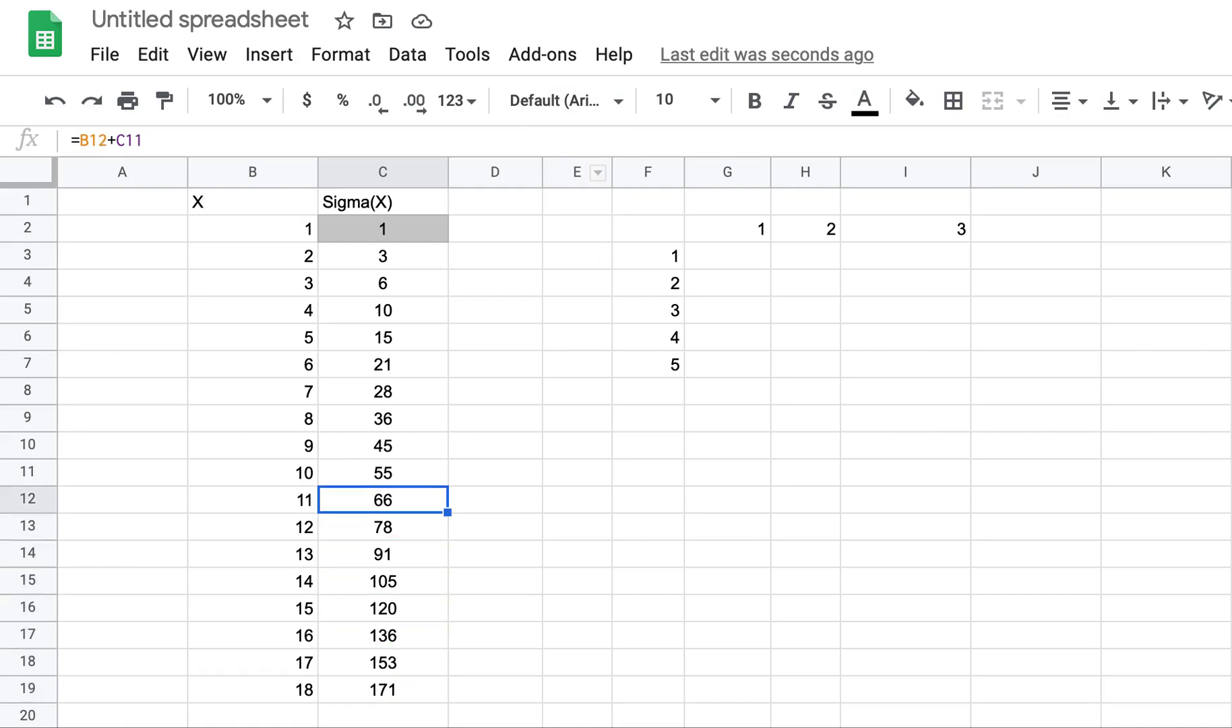
key(Up)
key(Up)
key(Up)
key(Up)
key(Up)
key(Up)
Go through the empty product cells of column H in the multiplication table, comparing them with header H2 and row values F3:F7.
key(Right)
key(Right)
key(Right)
key(Right)
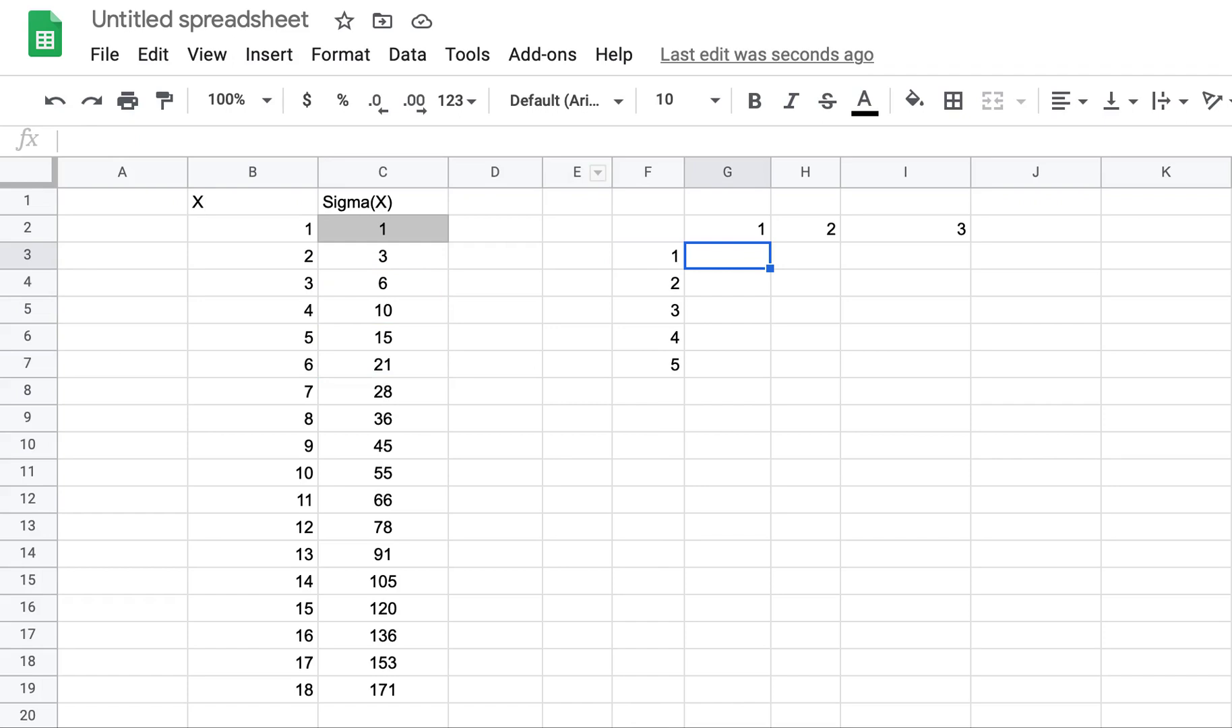
key(Down)
key(Right)
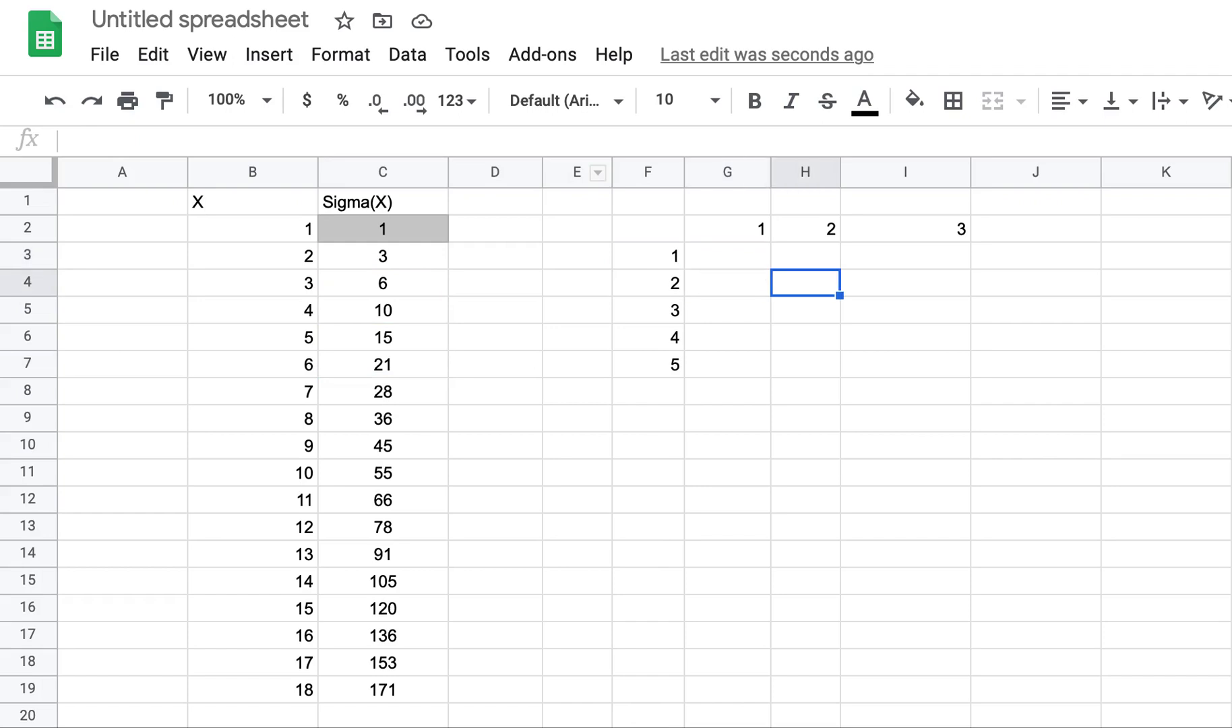
key(Up)
key(Down)
key(Down)
key(Down)
key(Down)
key(Up)
key(Up)
key(Up)
key(Up)
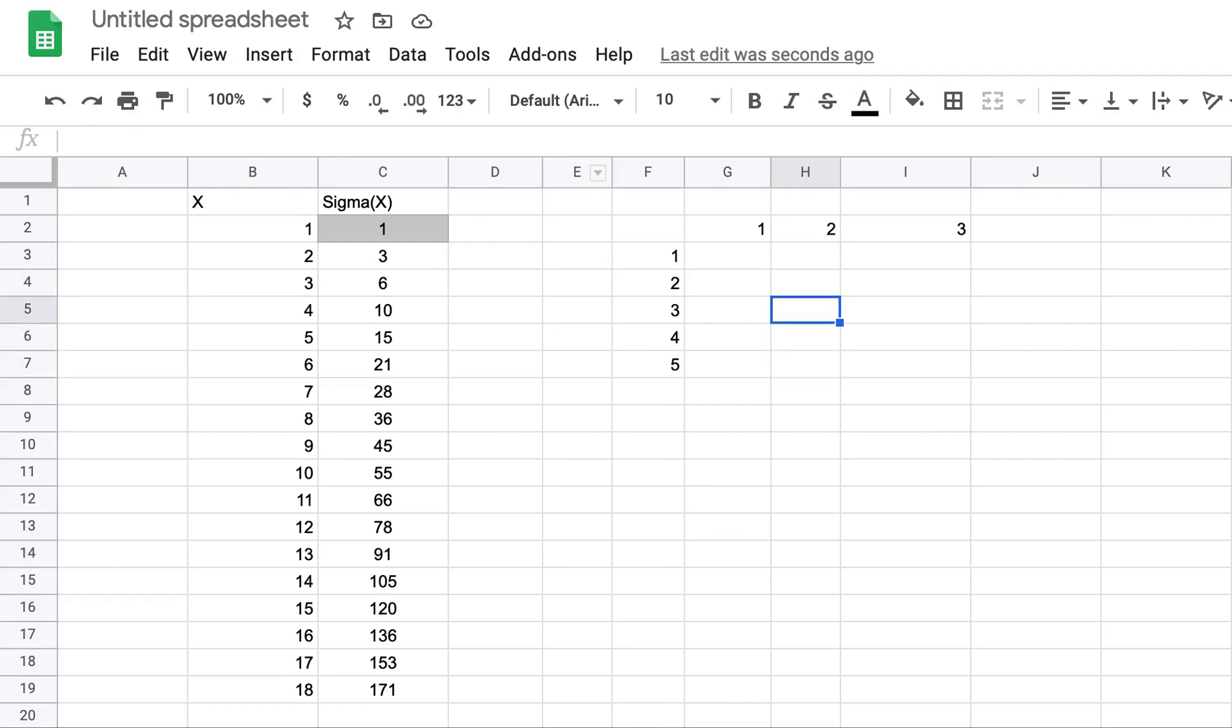
key(Down)
key(Down)
key(Down)
key(Down)
key(Up)
key(Up)
key(Up)
key(Up)
key(Up)
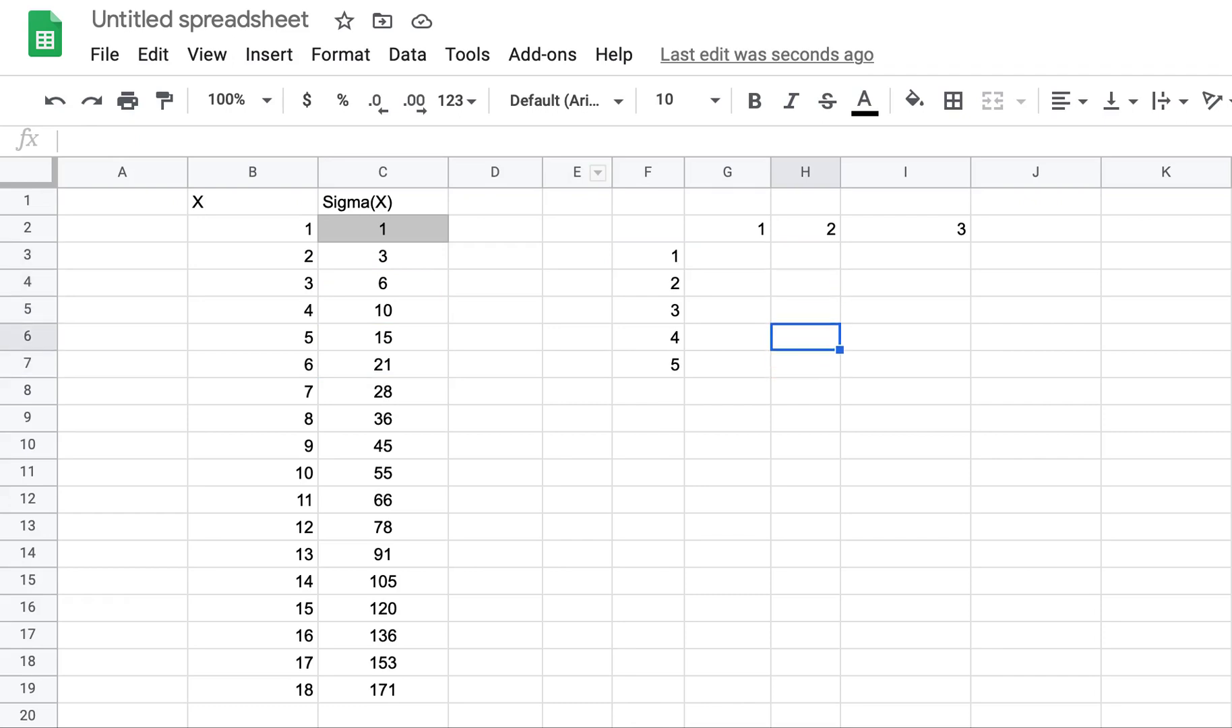
key(Down)
key(Down)
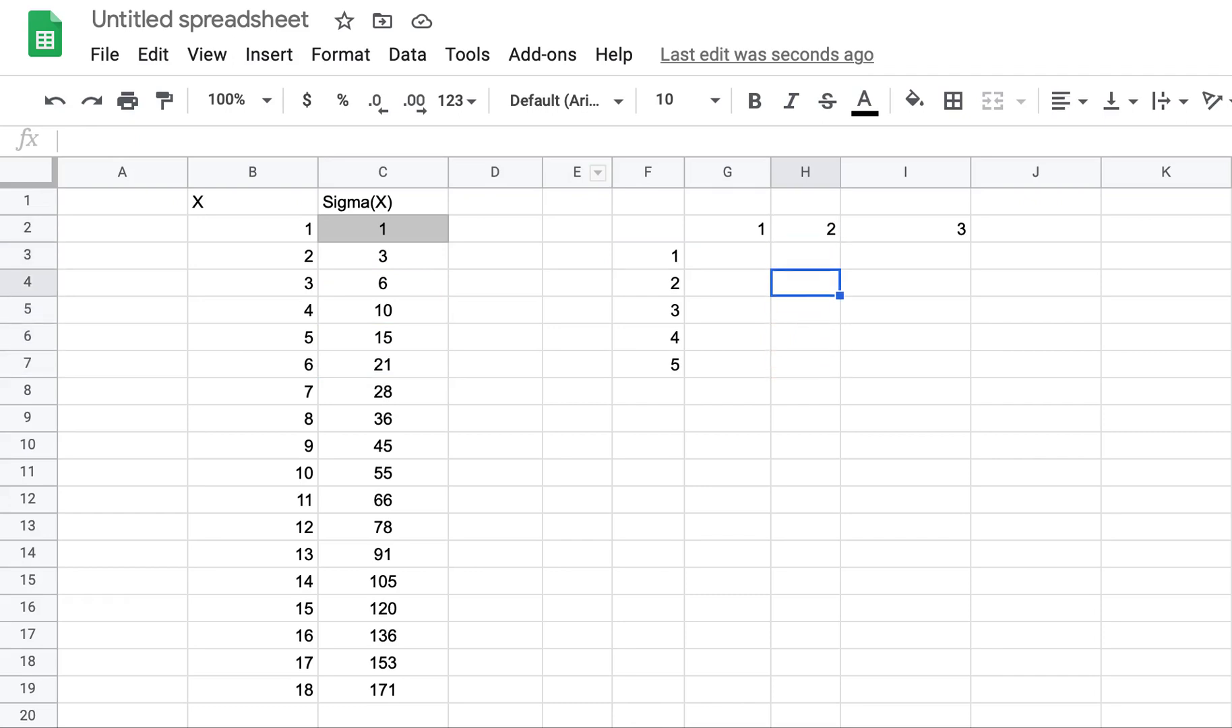
key(Up)
key(Down)
key(Up)
key(Down)
key(Up)
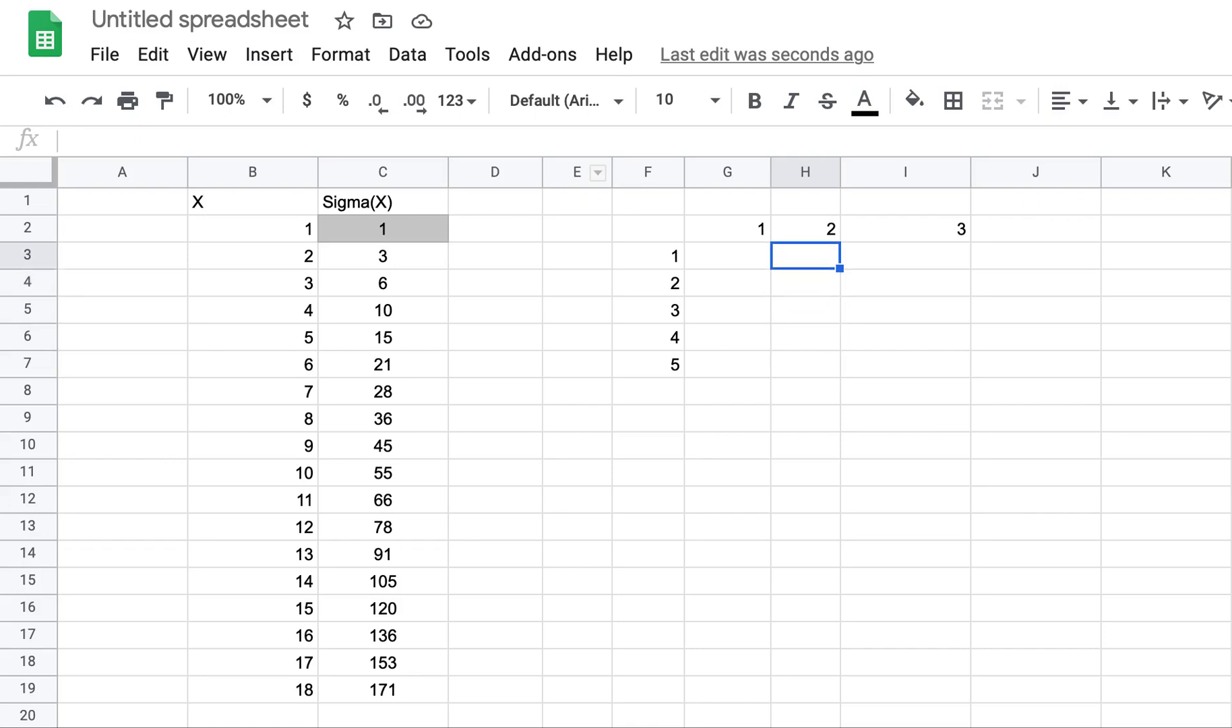
Start a formula in H4 that references header cell H2 with its row locked, =H$2.
key(Down)
text(=)
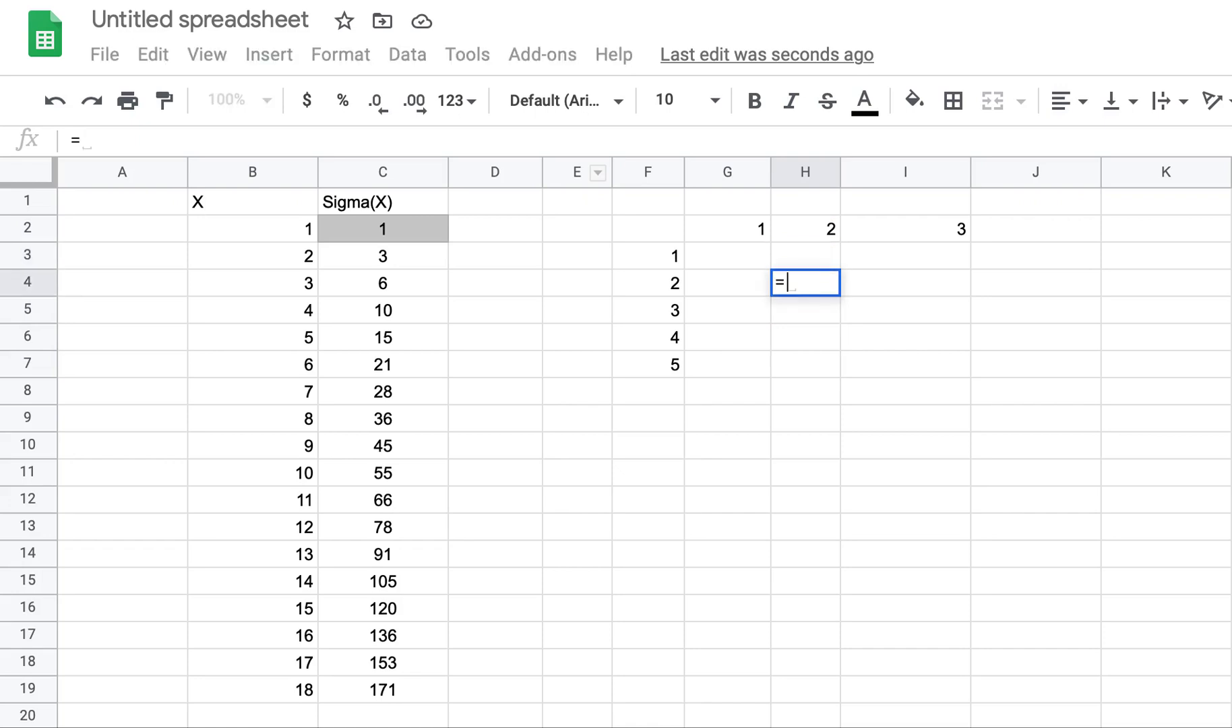
click(799, 229)
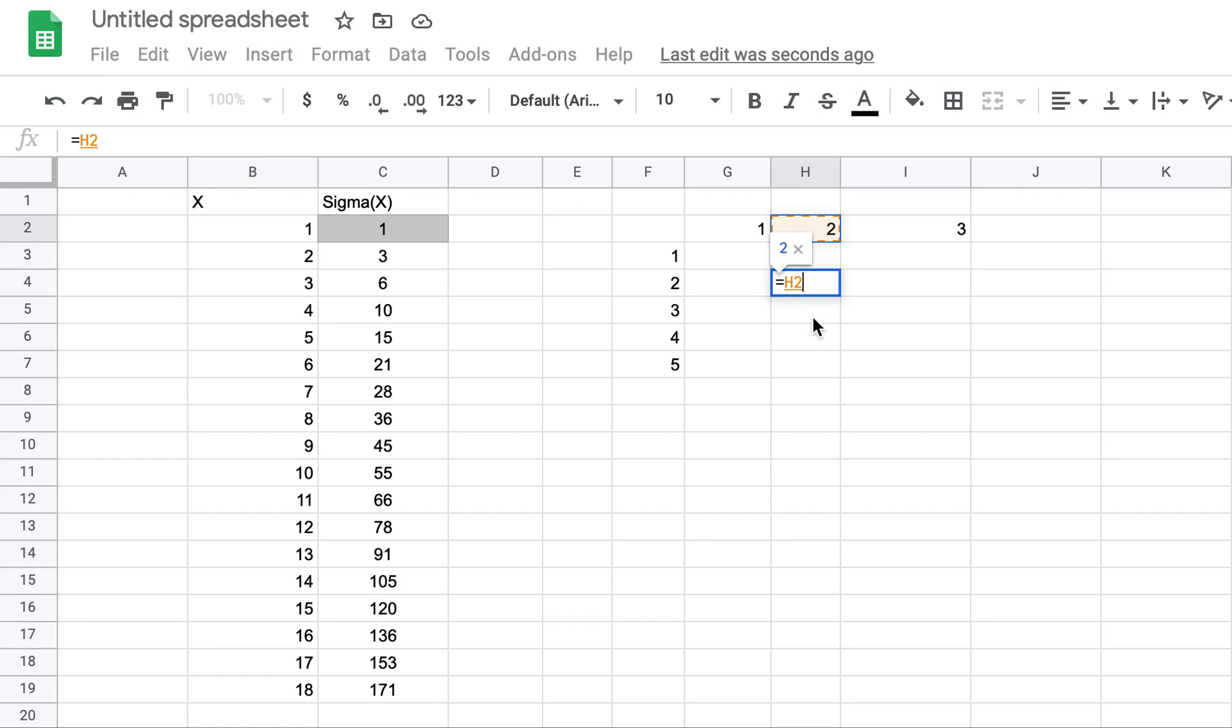
click(793, 284)
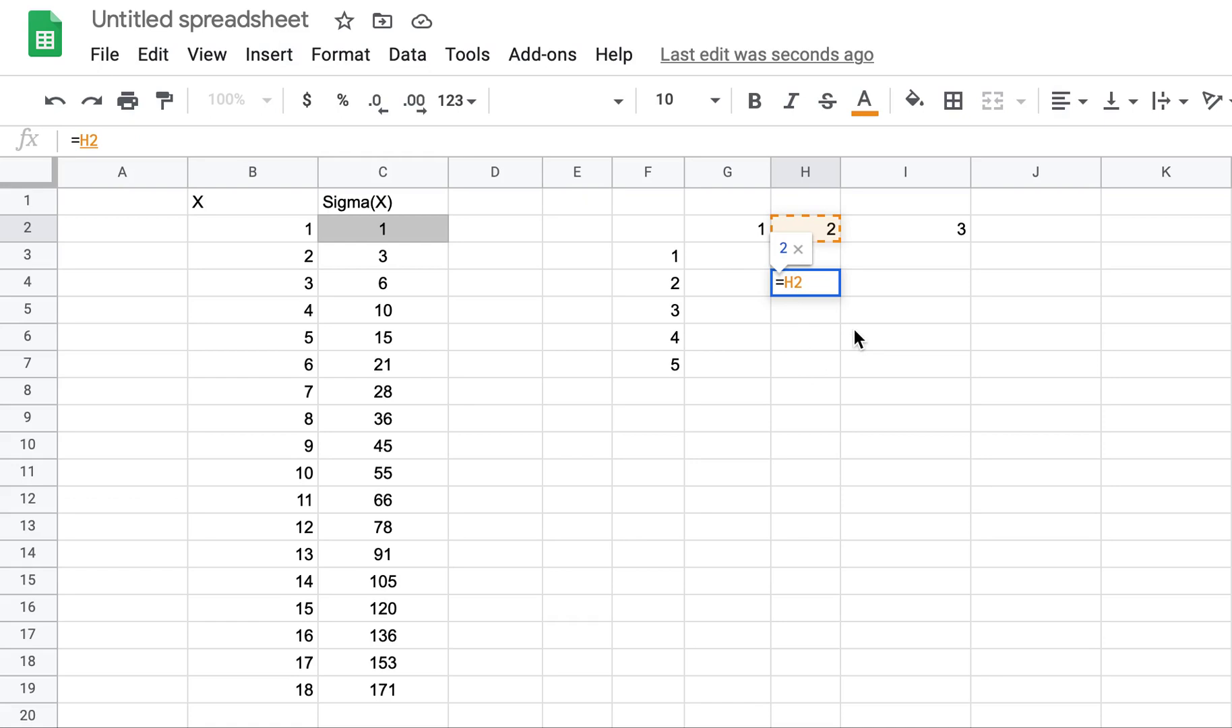
text($)
Try a fully absolute reference, $H$2, in the H4 formula and remove the column lock again.
click(785, 284)
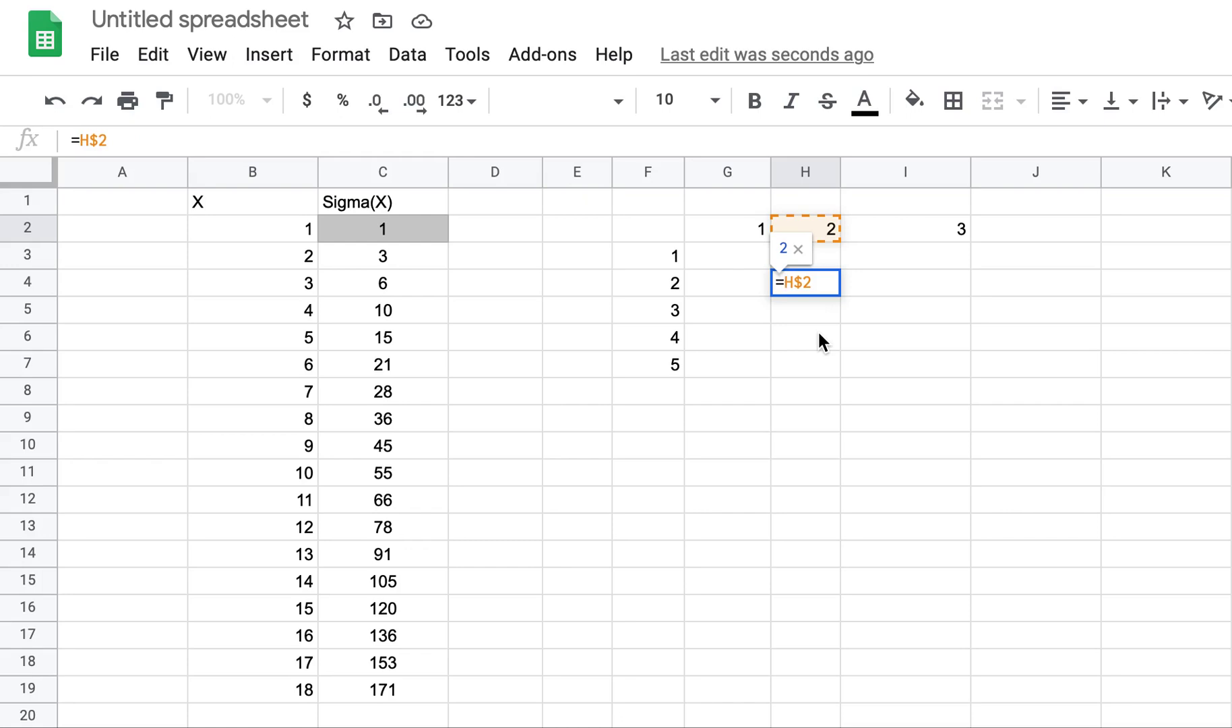
text($)
key(Right)
key(Right)
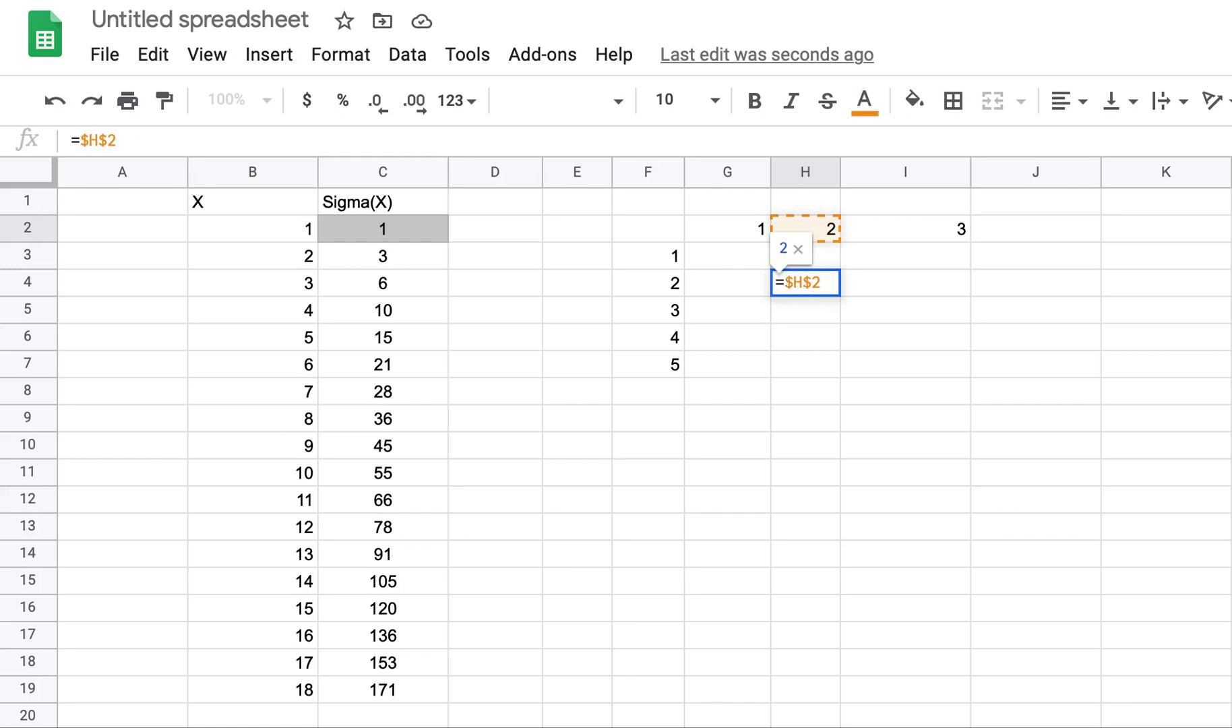
key(BackSpace)
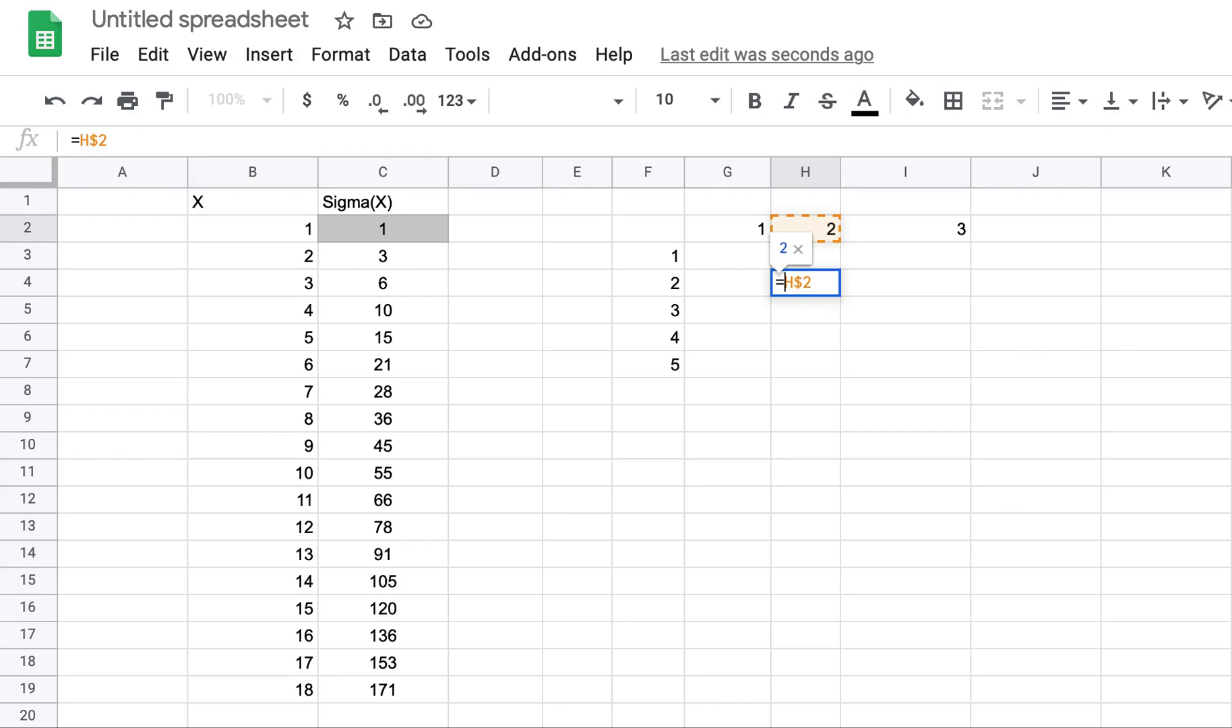
Complete the H4 formula as =$F4*H$2, multiplying the column-locked row value by the header.
text($F)
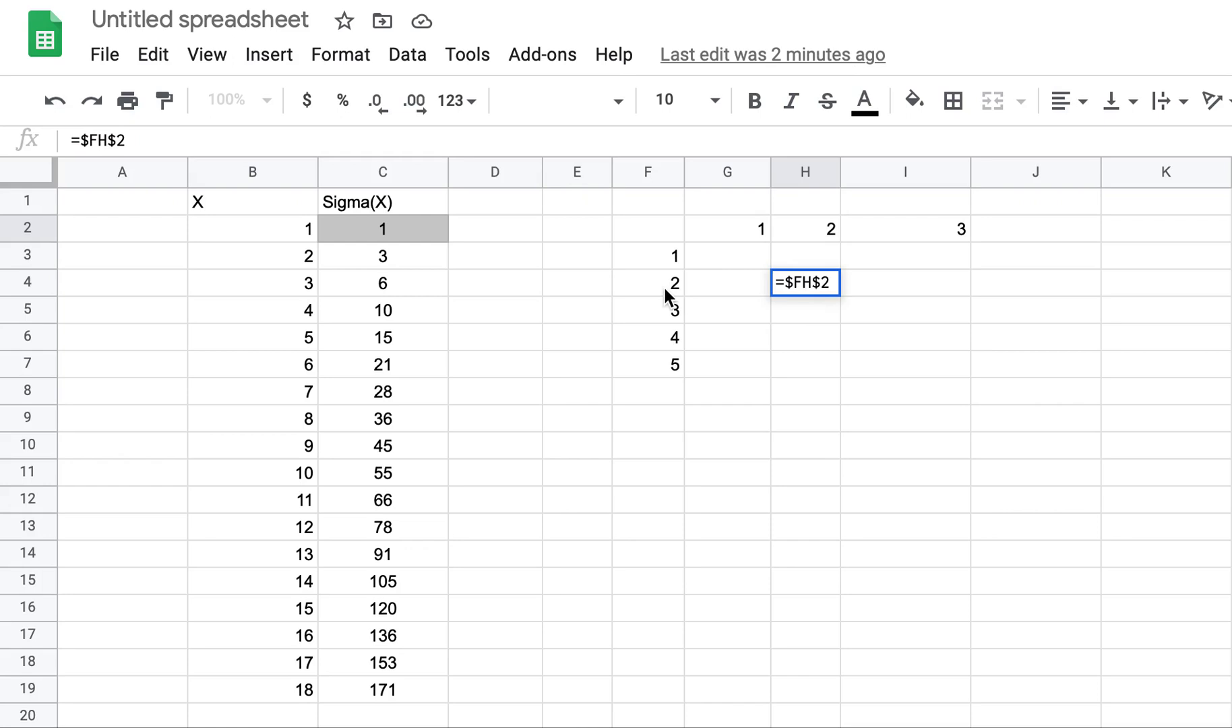
text(4)
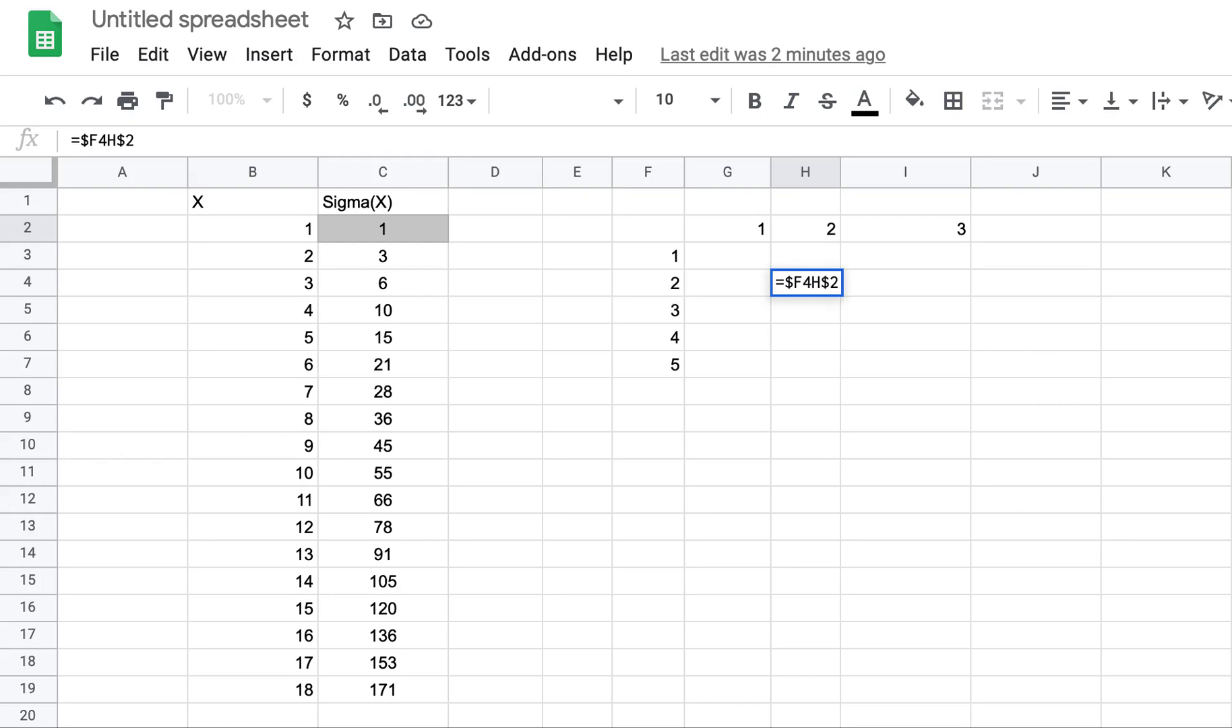
text(*)
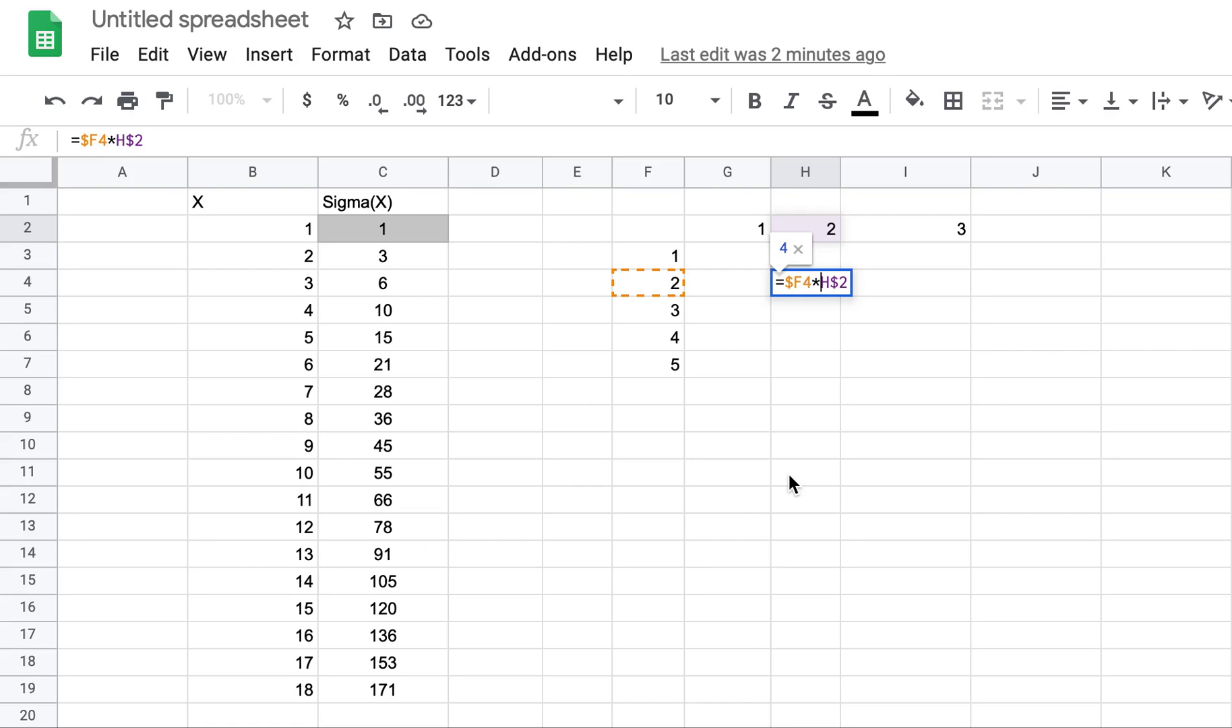
key(Return)
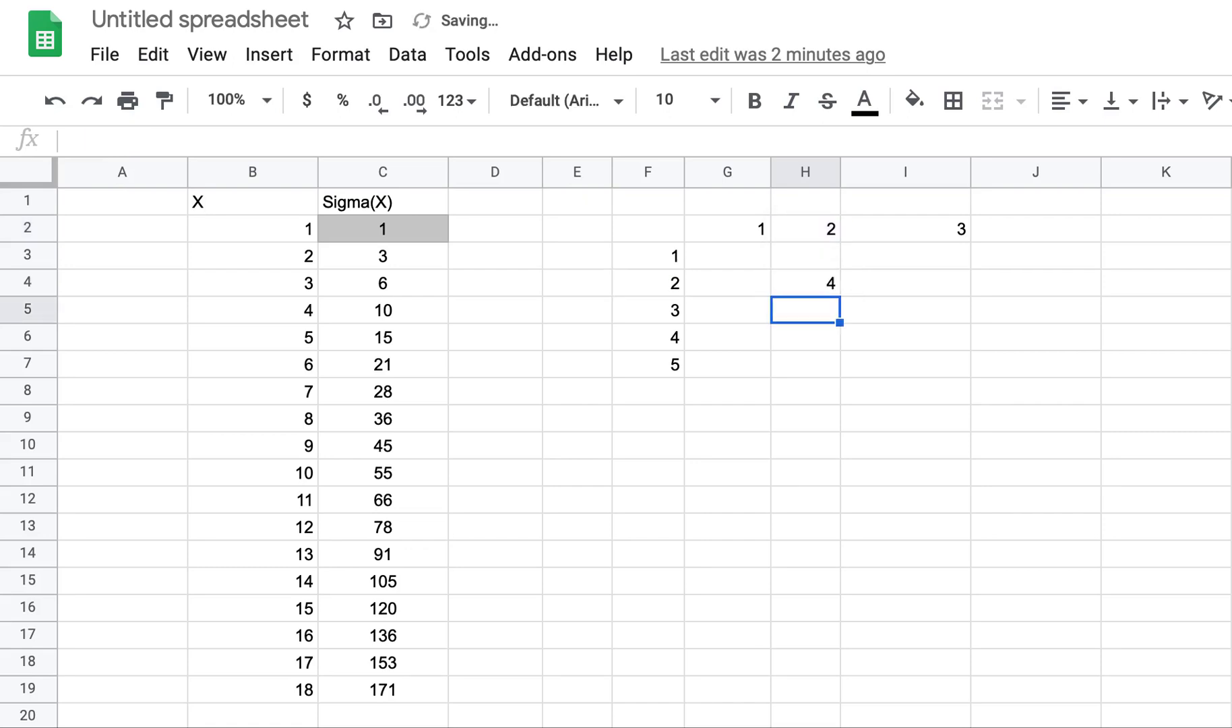
Copy the product formula from H4 to the whole multiplication grid G3:I7.
key(Up)
key(ctrl+c)
key(Left)
key(Up)
key(Up)
key(Down)
key(shift+Right)
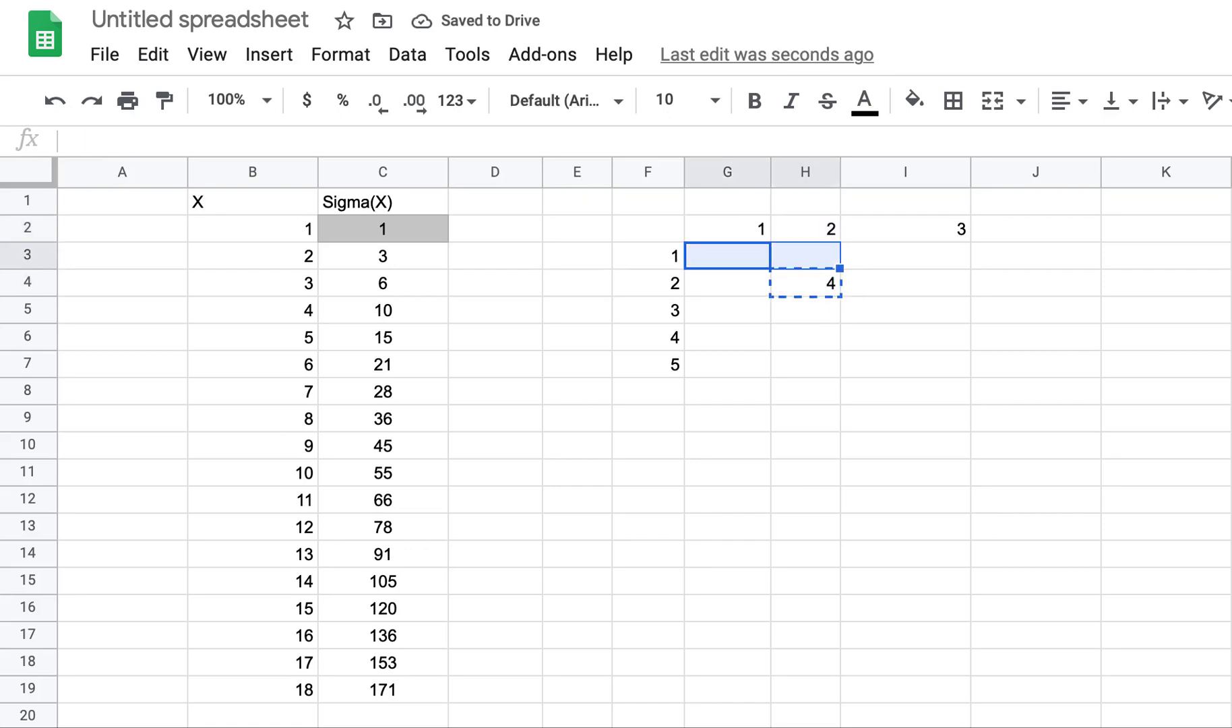
key(shift+Right)
key(shift+Right)
key(shift+Left)
key(shift+Down)
key(shift+Down)
key(shift+Down)
key(shift+Down)
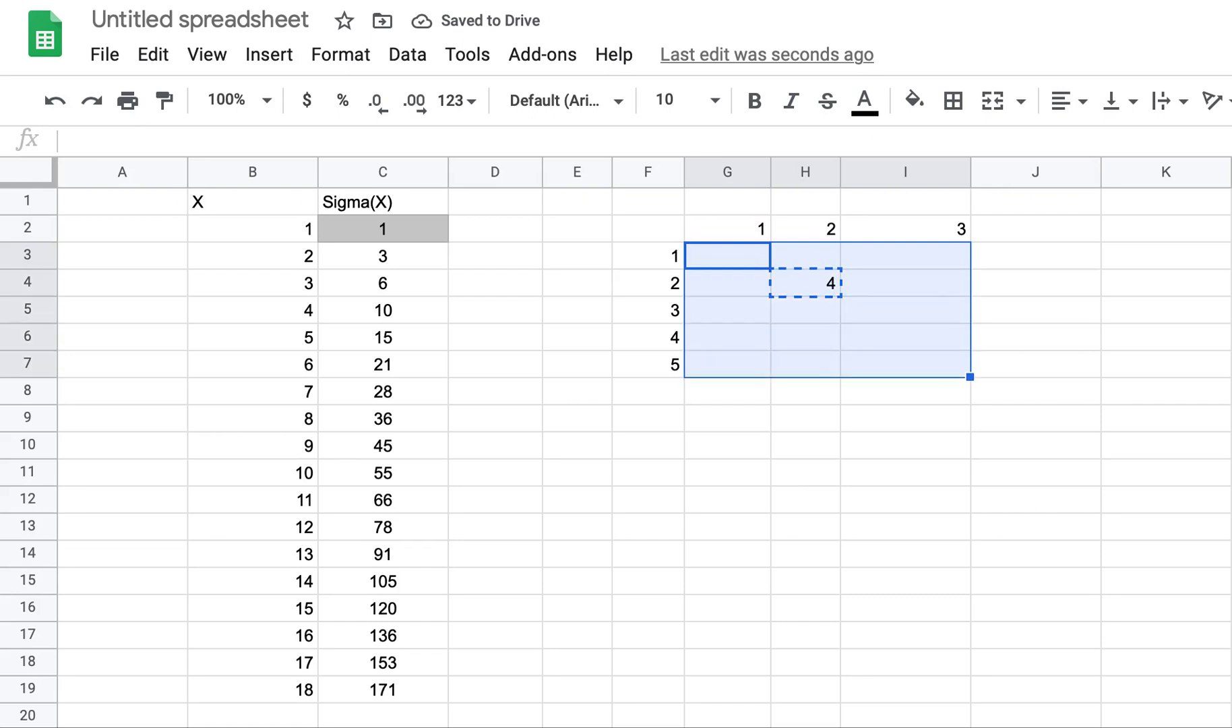
key(ctrl+v)
Examine the mixed references in the copied product formulas, going down and back up column G.
key(Down)
key(Down)
key(Down)
key(Down)
key(Up)
key(Up)
key(Up)
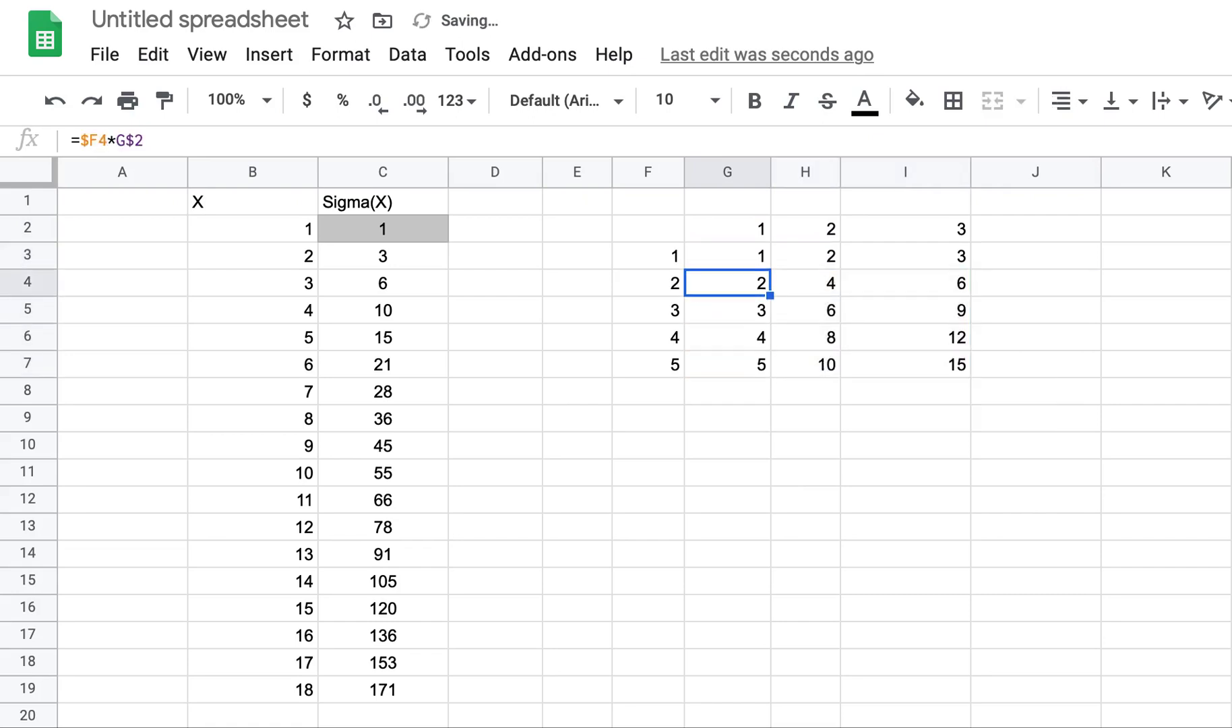
Show the formulas instead of their results throughout the sheet.
key(Up)
key(Up)
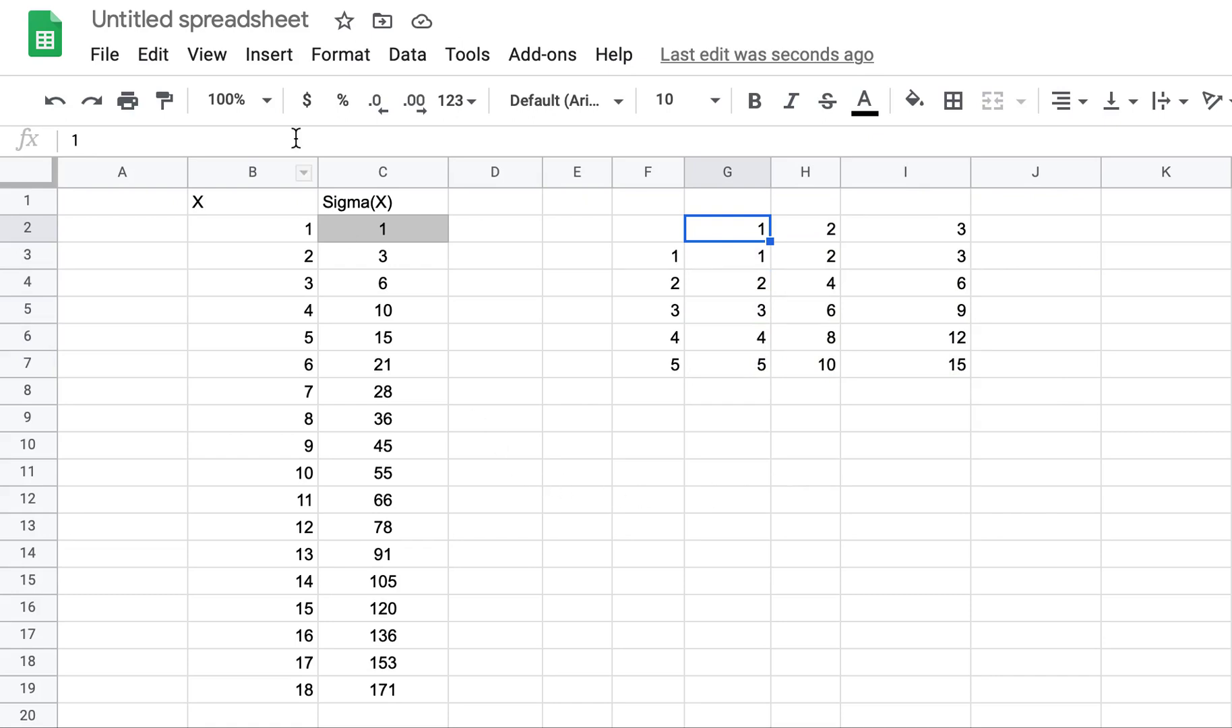
click(211, 56)
click(299, 331)
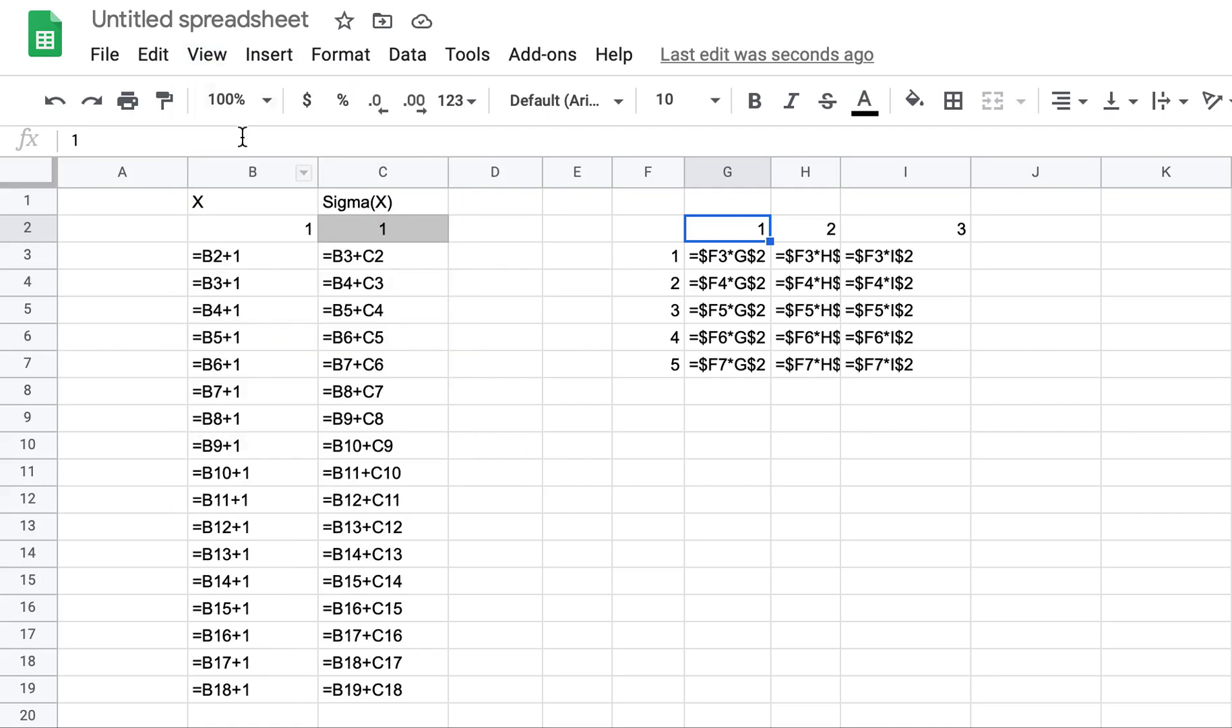
click(207, 54)
click(636, 506)
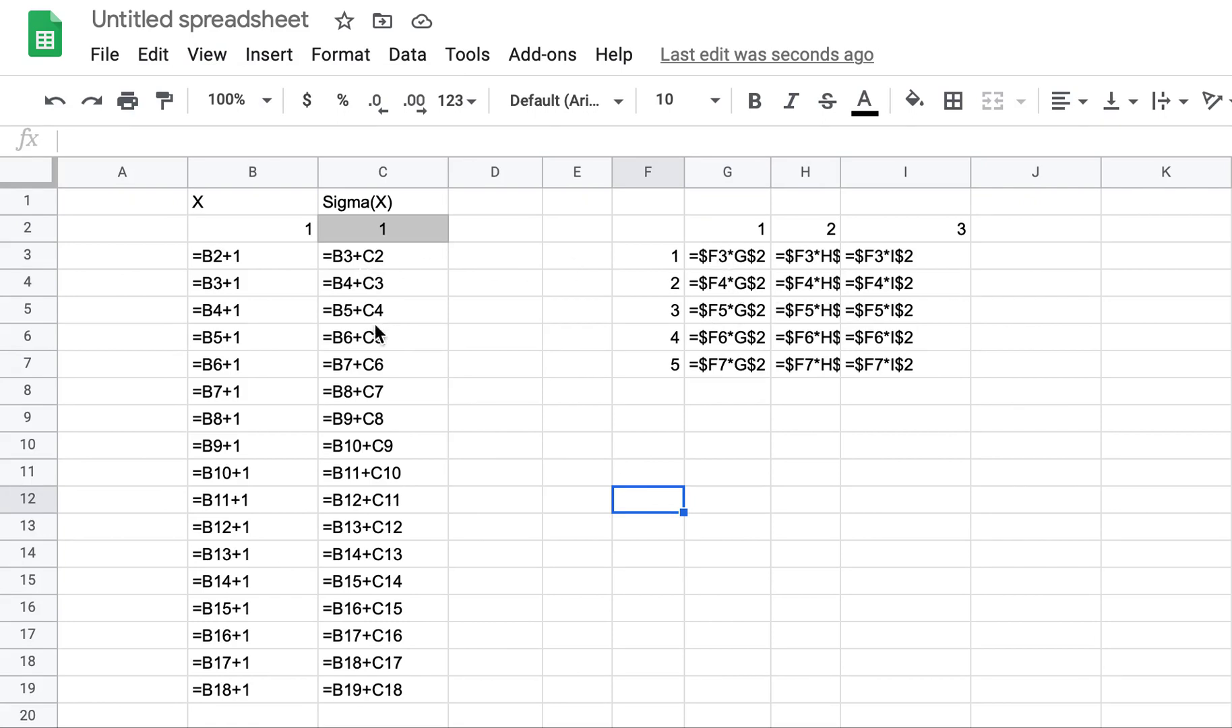
Examine how the relative references in the Sigma(X) formulas shift from row to row in column C.
click(388, 382)
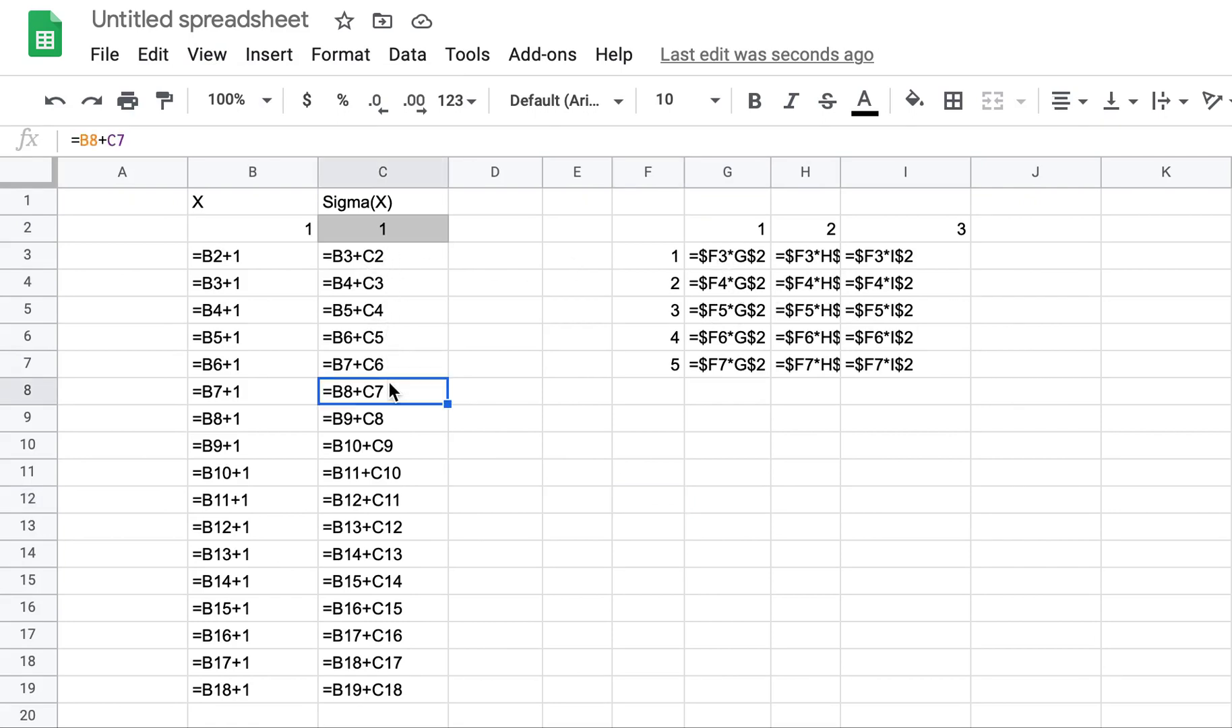
click(392, 354)
key(Up)
key(Down)
key(Down)
key(Down)
key(Down)
key(Down)
key(Down)
key(Down)
key(Up)
key(Up)
key(Up)
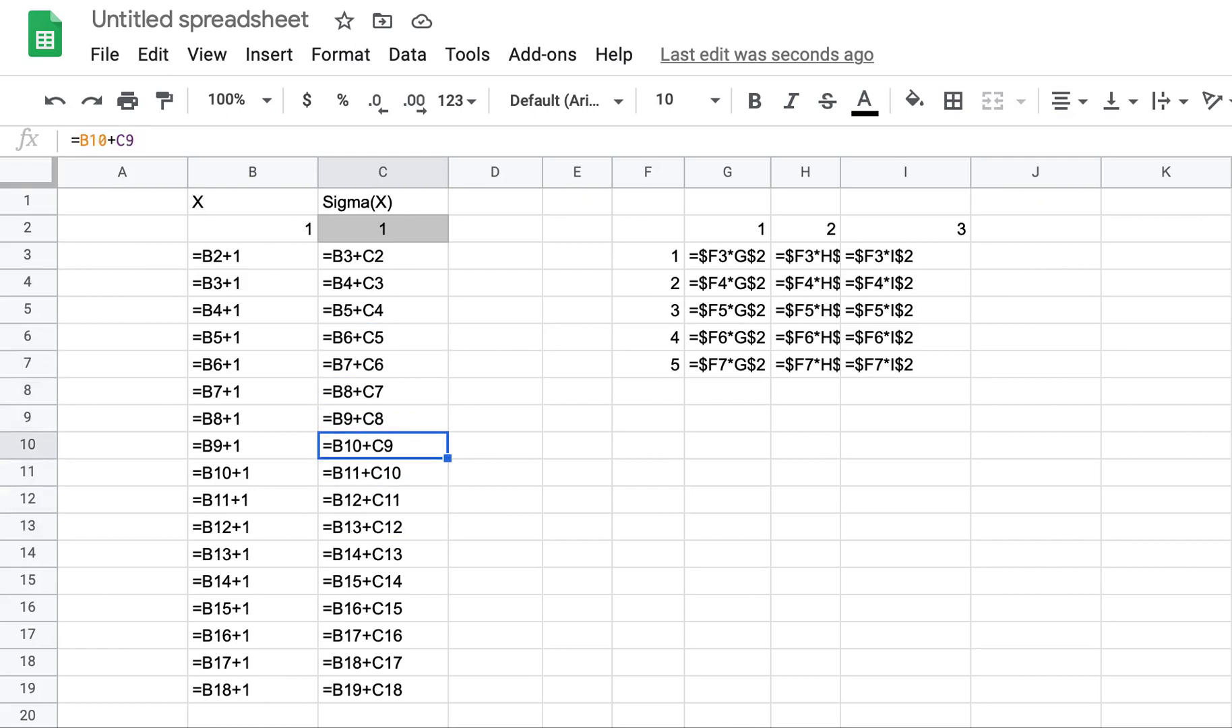
key(Down)
key(Down)
key(Down)
key(Up)
key(Up)
key(Up)
Examine the mixed references across row 3 of the multiplication grid, from G3 to I3 and back.
click(738, 264)
key(Right)
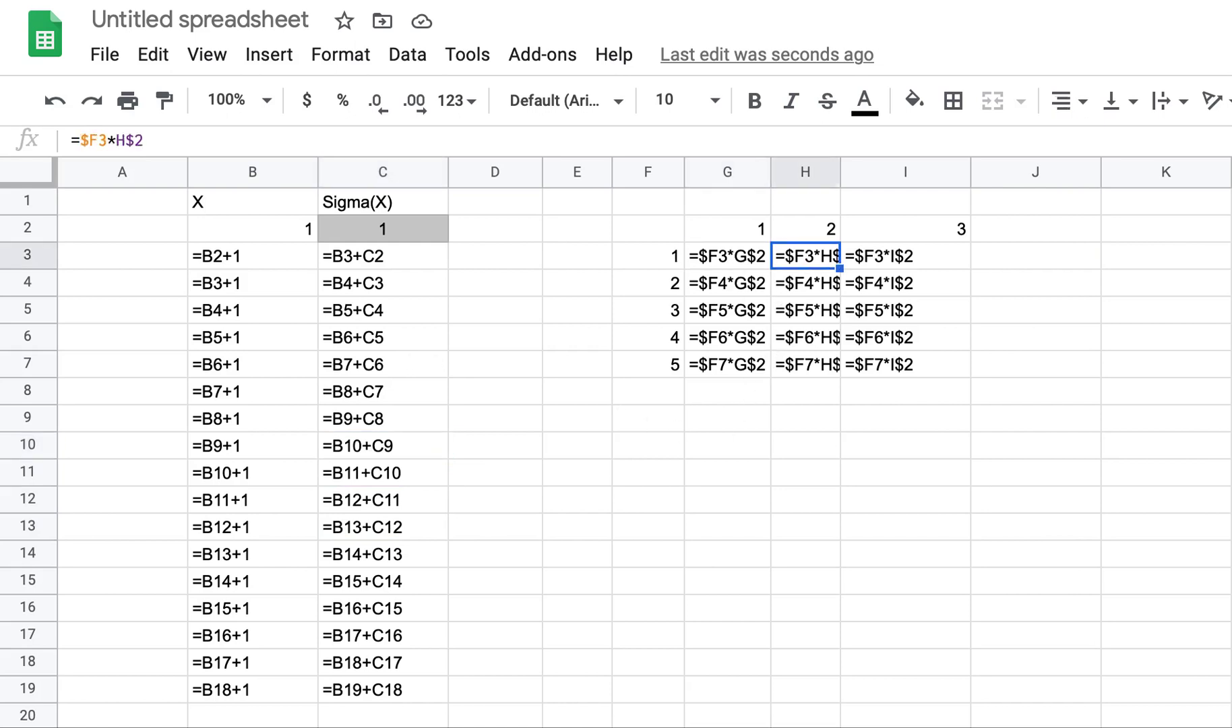
key(Left)
key(Right)
key(Right)
key(Left)
key(Left)
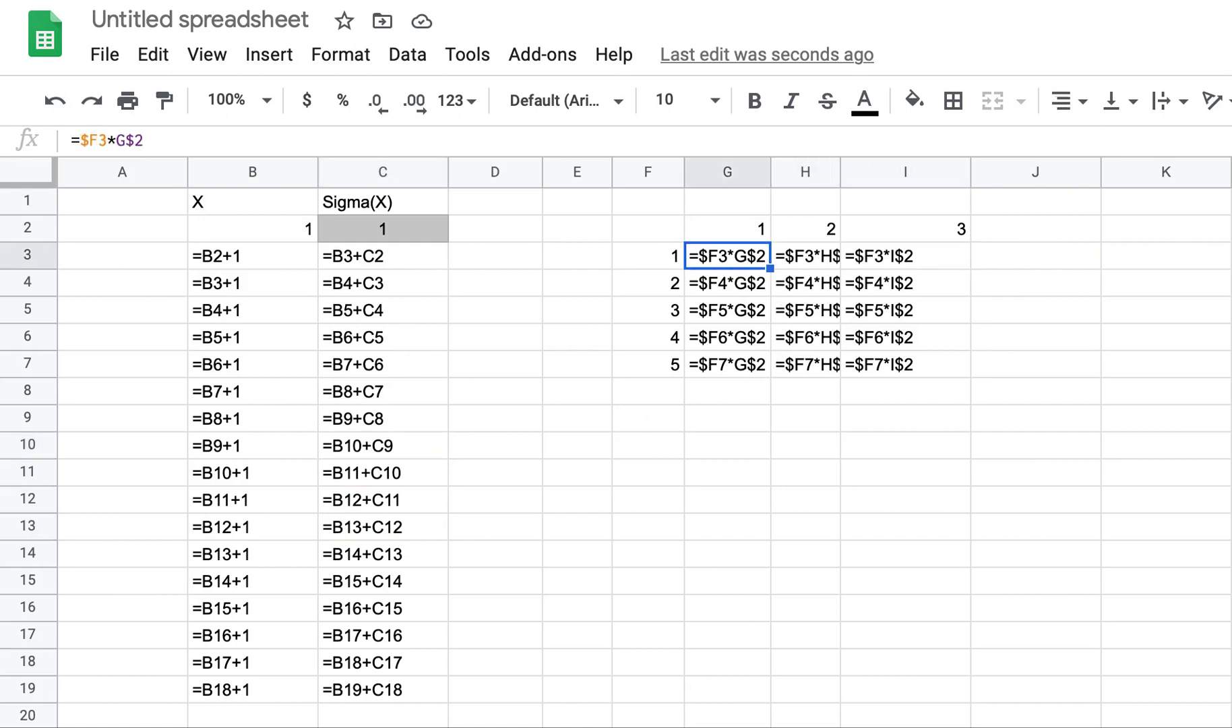
Examine the mixed references down column G of the multiplication grid and compare them with the relative references in the Sigma(X) column.
key(Down)
key(Down)
key(Down)
key(Down)
key(Up)
key(Up)
key(Up)
key(Up)
key(Up)
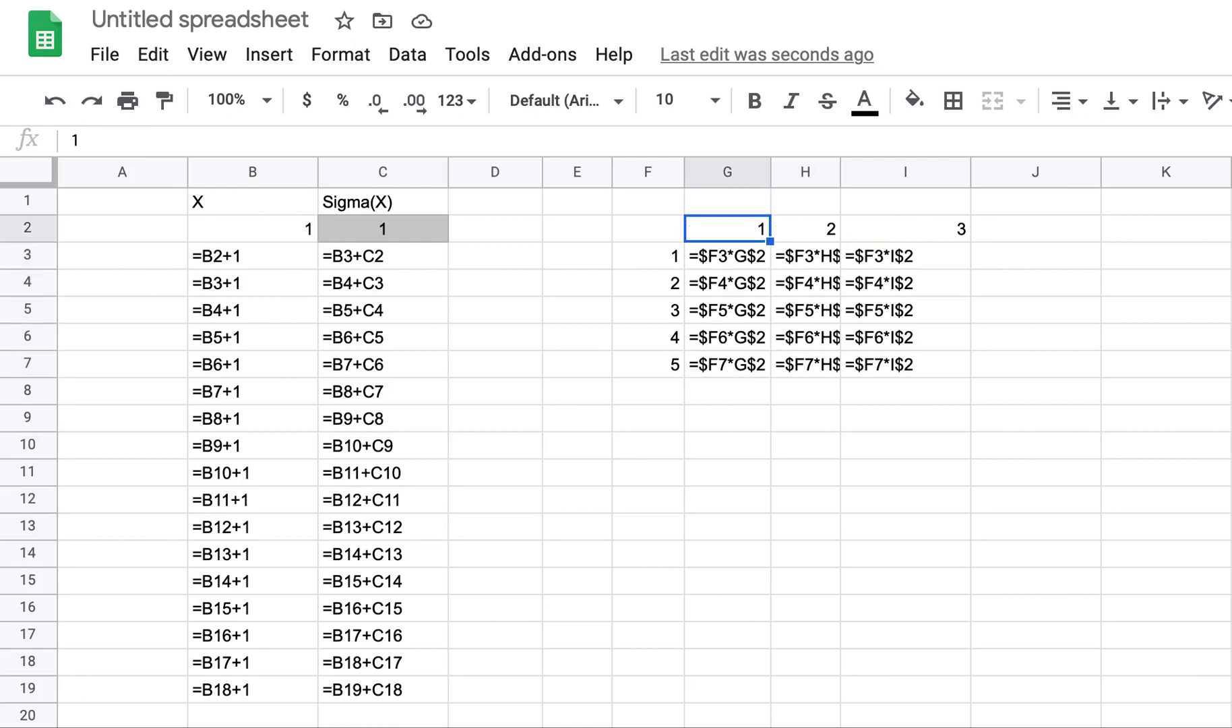
key(Down)
key(Down)
key(Down)
key(Down)
key(Down)
key(Down)
key(Up)
key(Up)
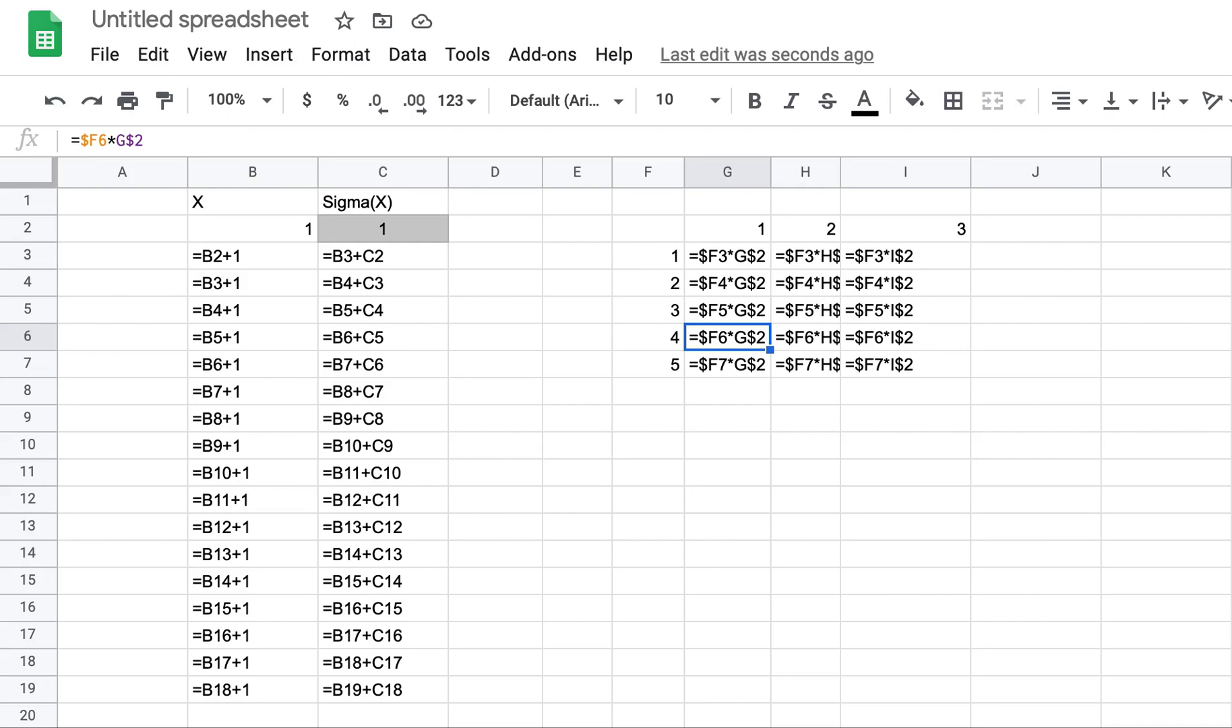
click(431, 401)
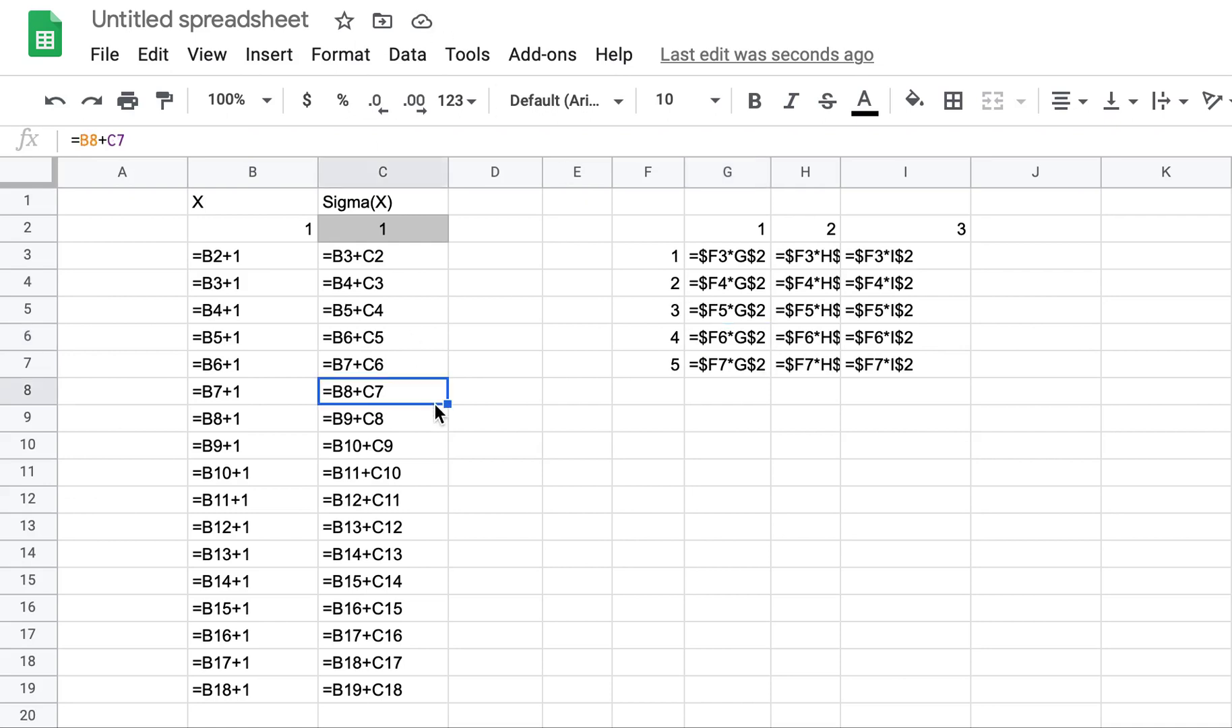